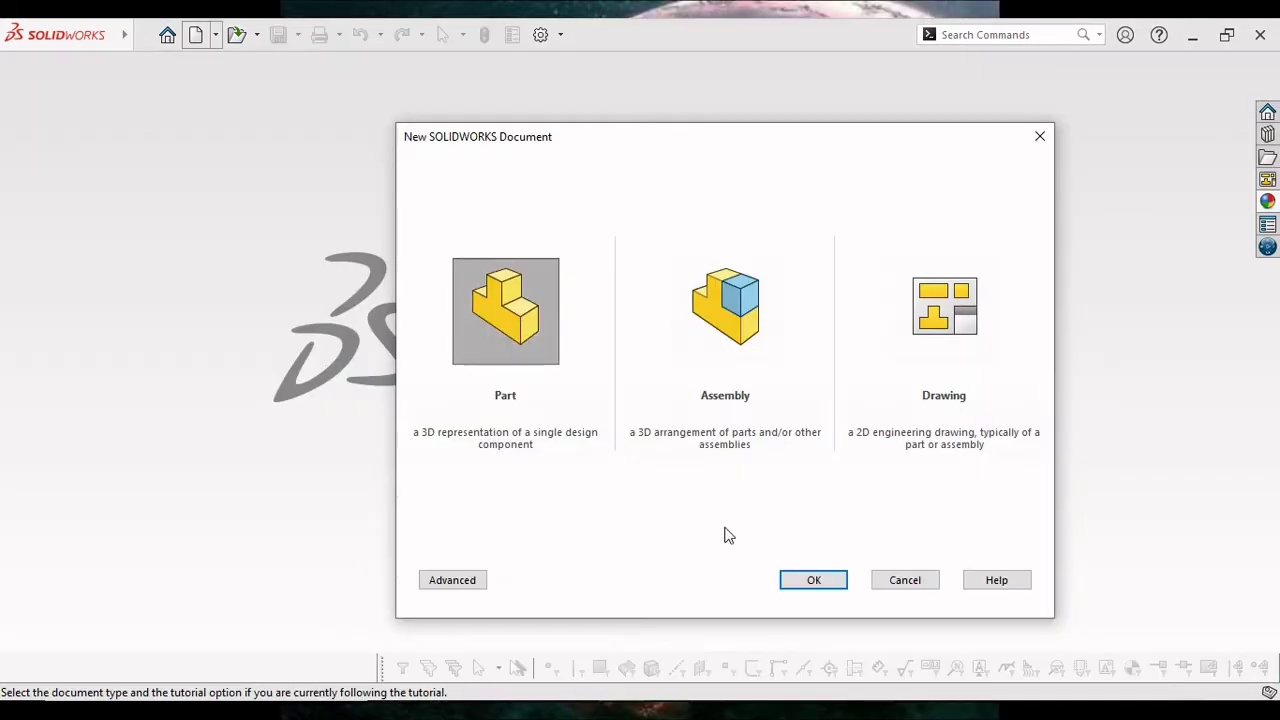
# Start a new part document, apply the Plain White scene and switch the unit system to MMGS.
pyautogui.click(808, 580)
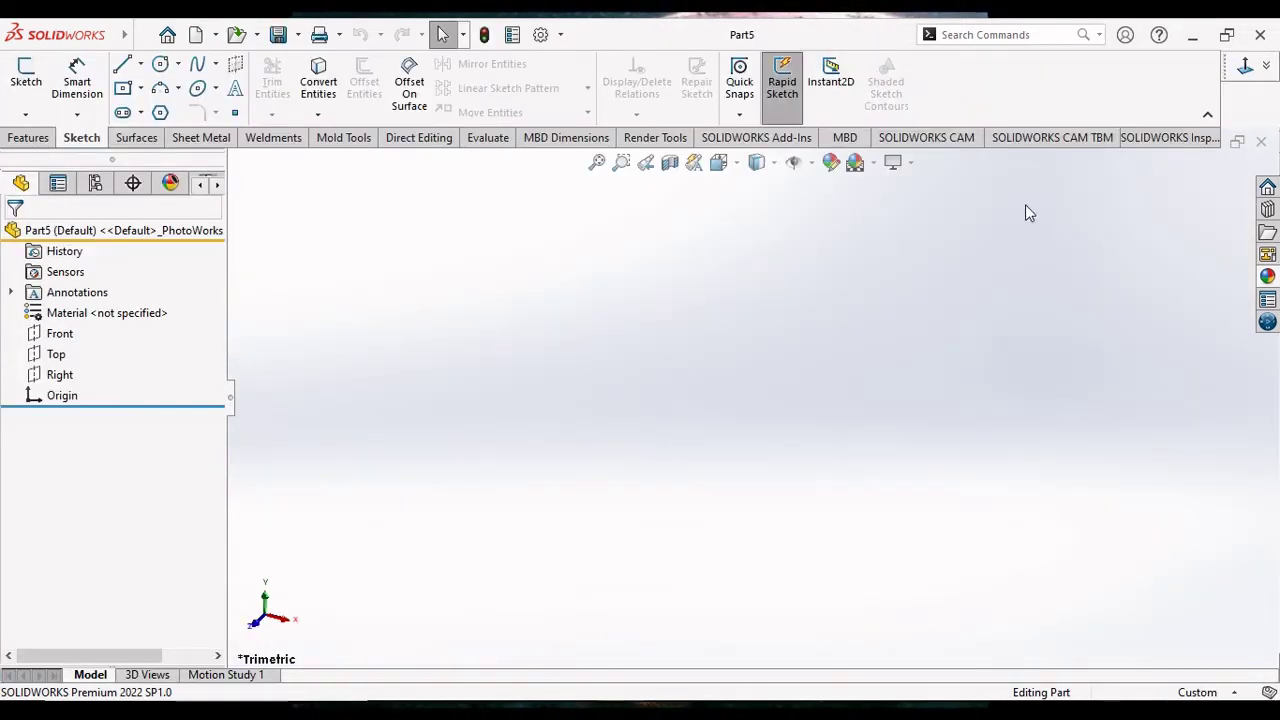
pyautogui.click(870, 162)
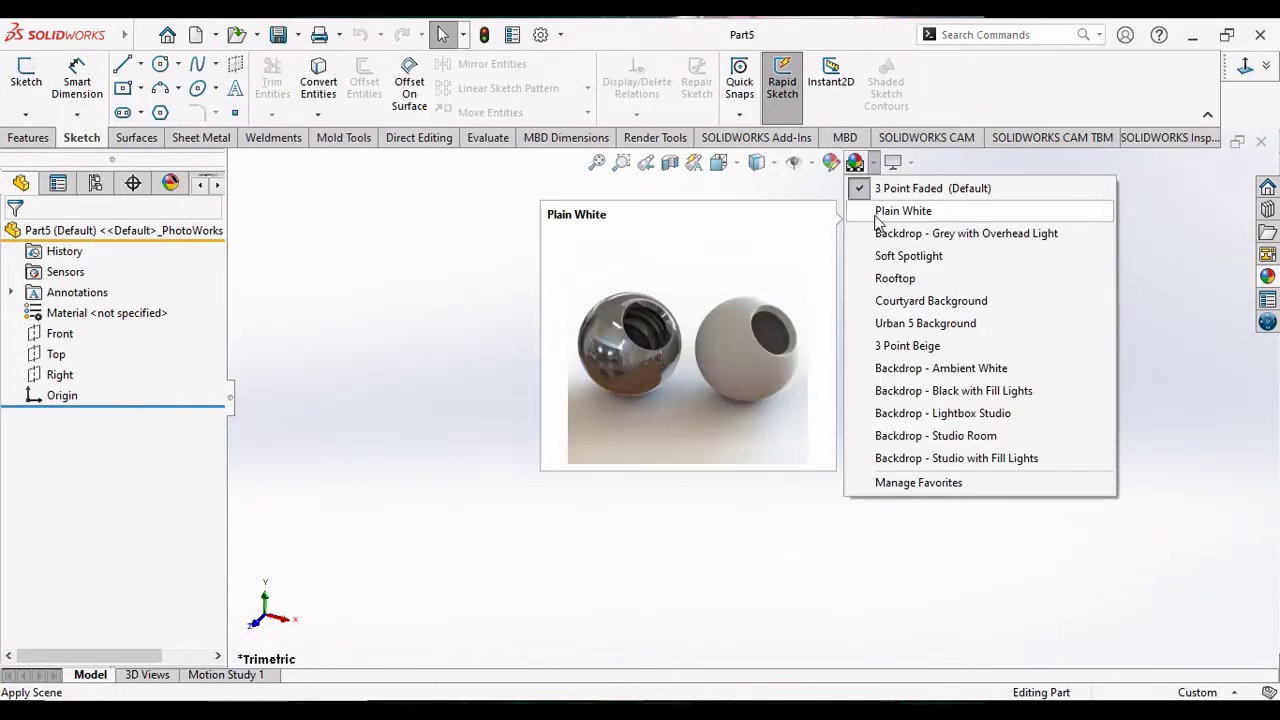
pyautogui.click(880, 214)
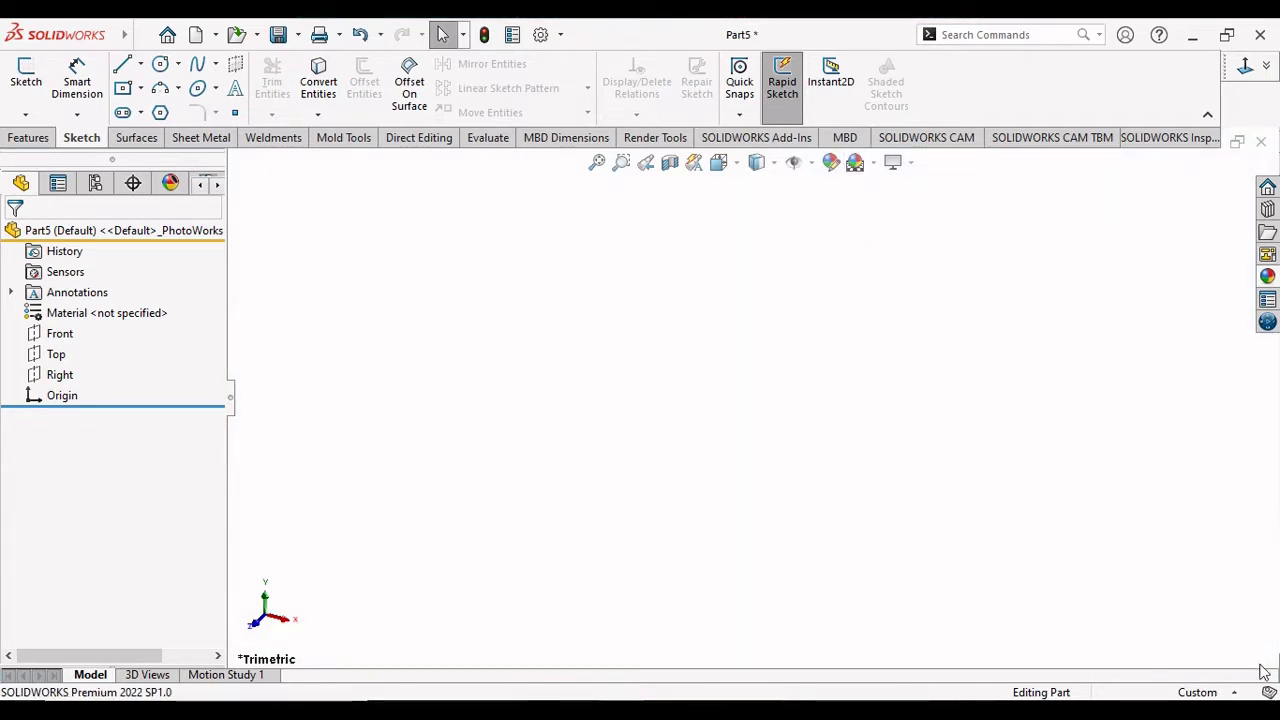
pyautogui.click(1217, 694)
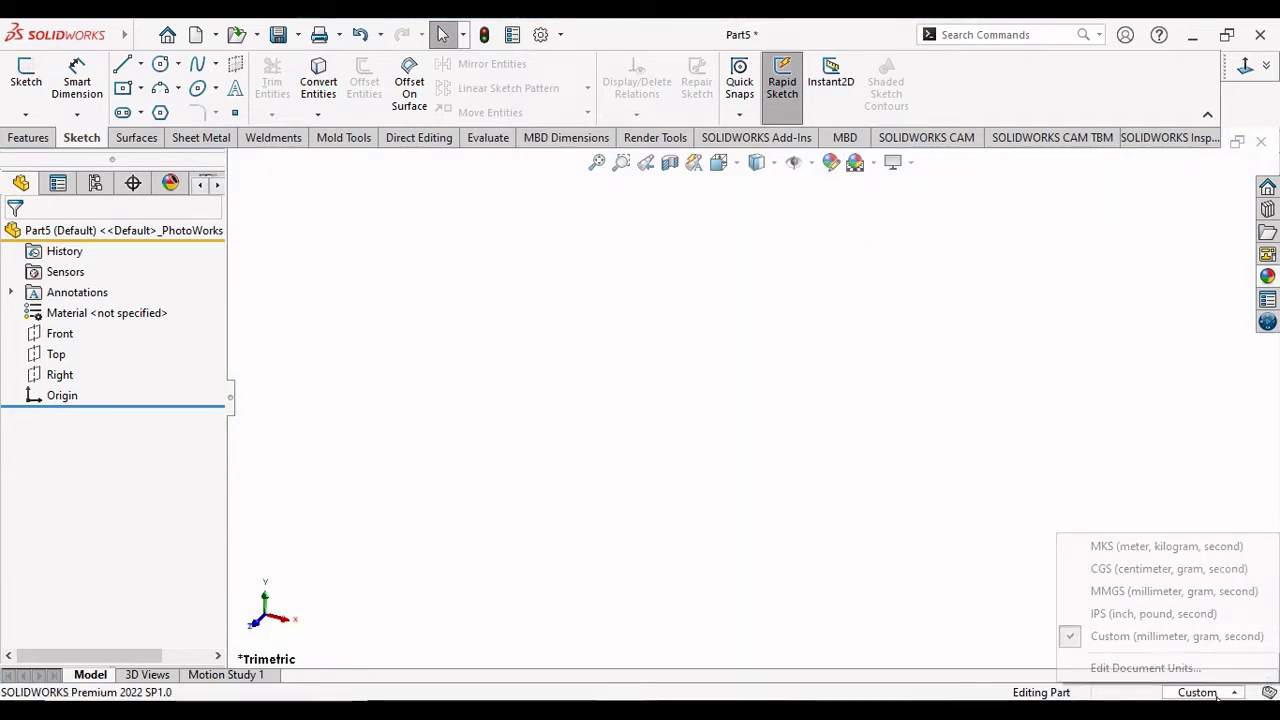
pyautogui.click(1101, 599)
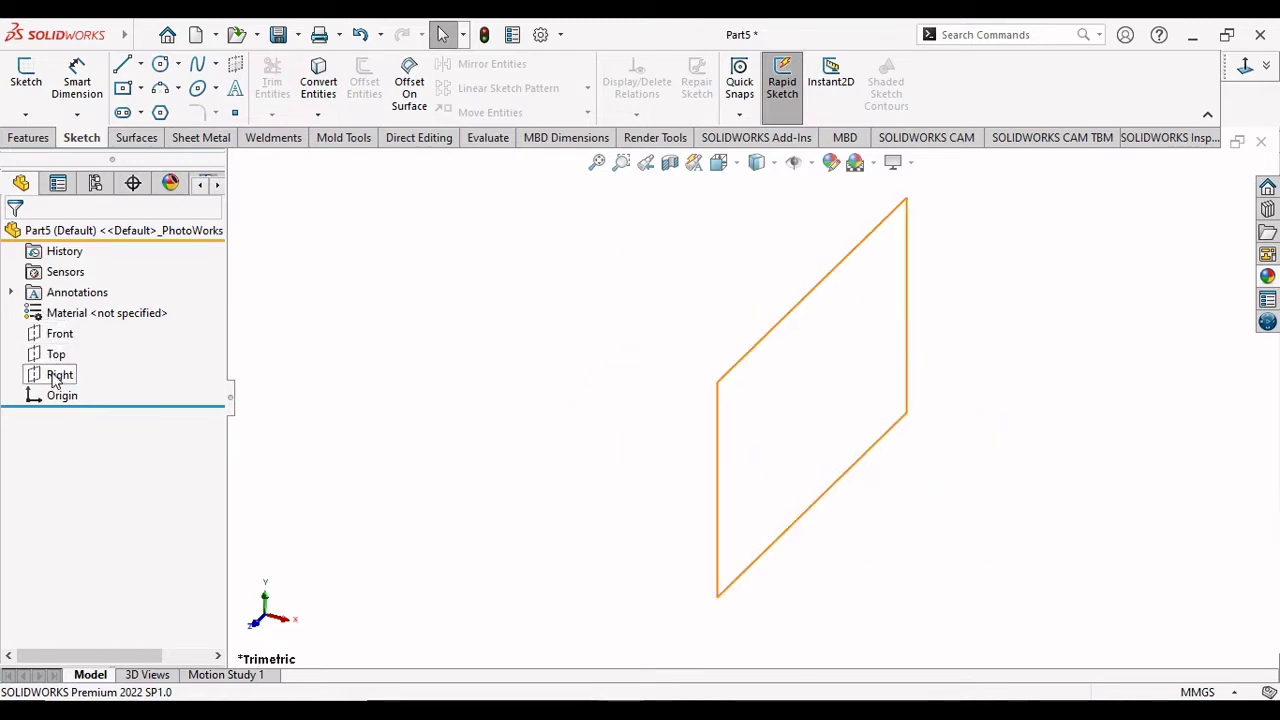
# On the Right plane, draw a 6-sided polygon dragged out from the origin.
pyautogui.click(55, 376)
pyautogui.click(64, 342)
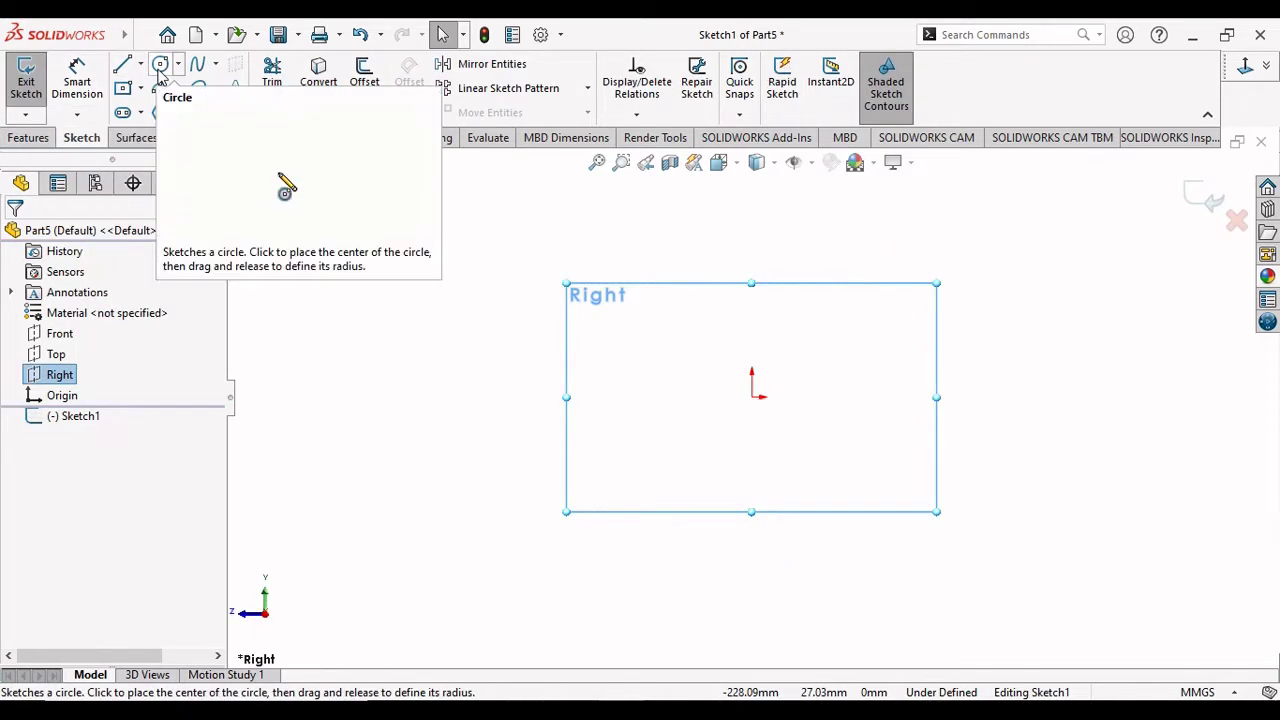
pyautogui.click(160, 112)
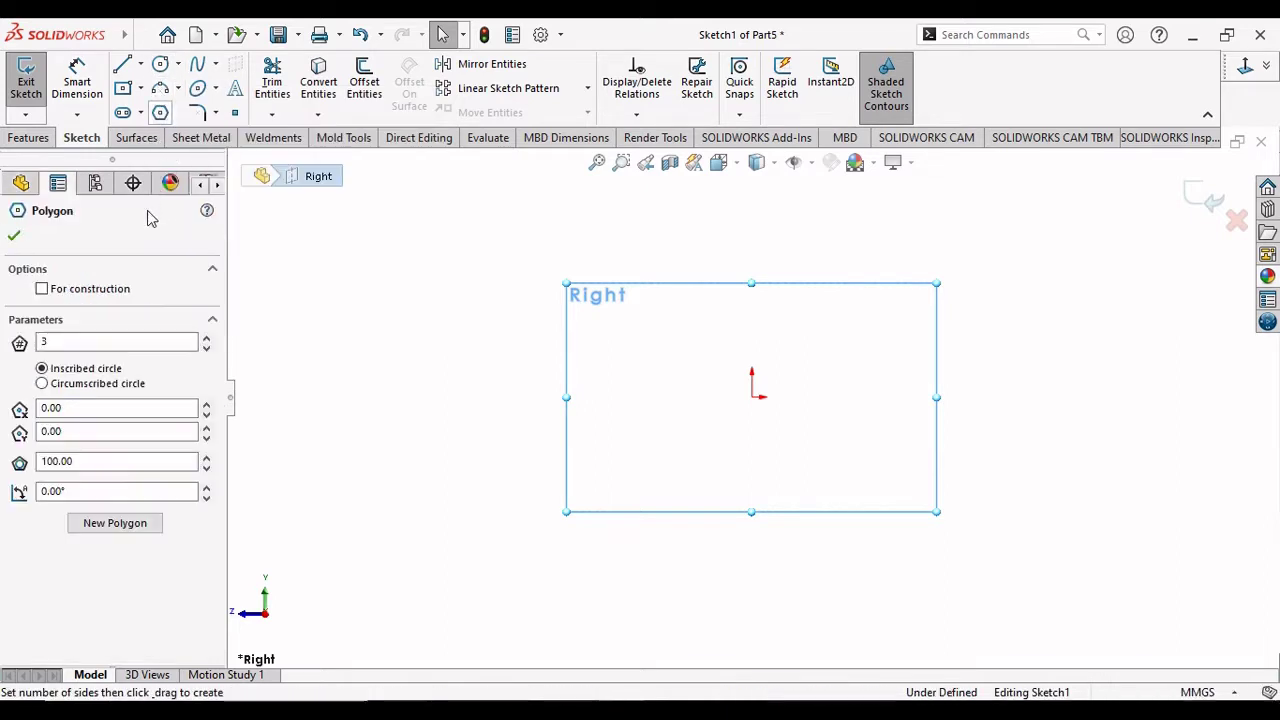
pyautogui.doubleClick(101, 341)
pyautogui.write('6')
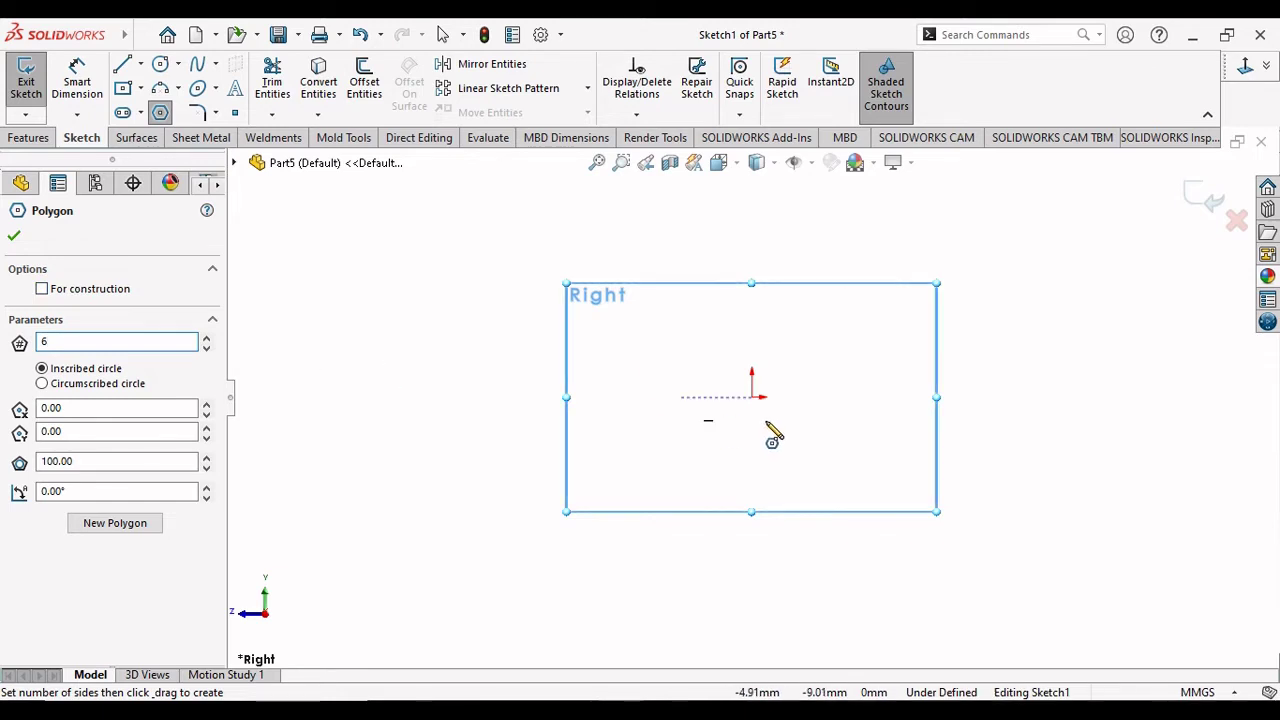
pyautogui.moveTo(752, 397); pyautogui.dragTo(760, 517)
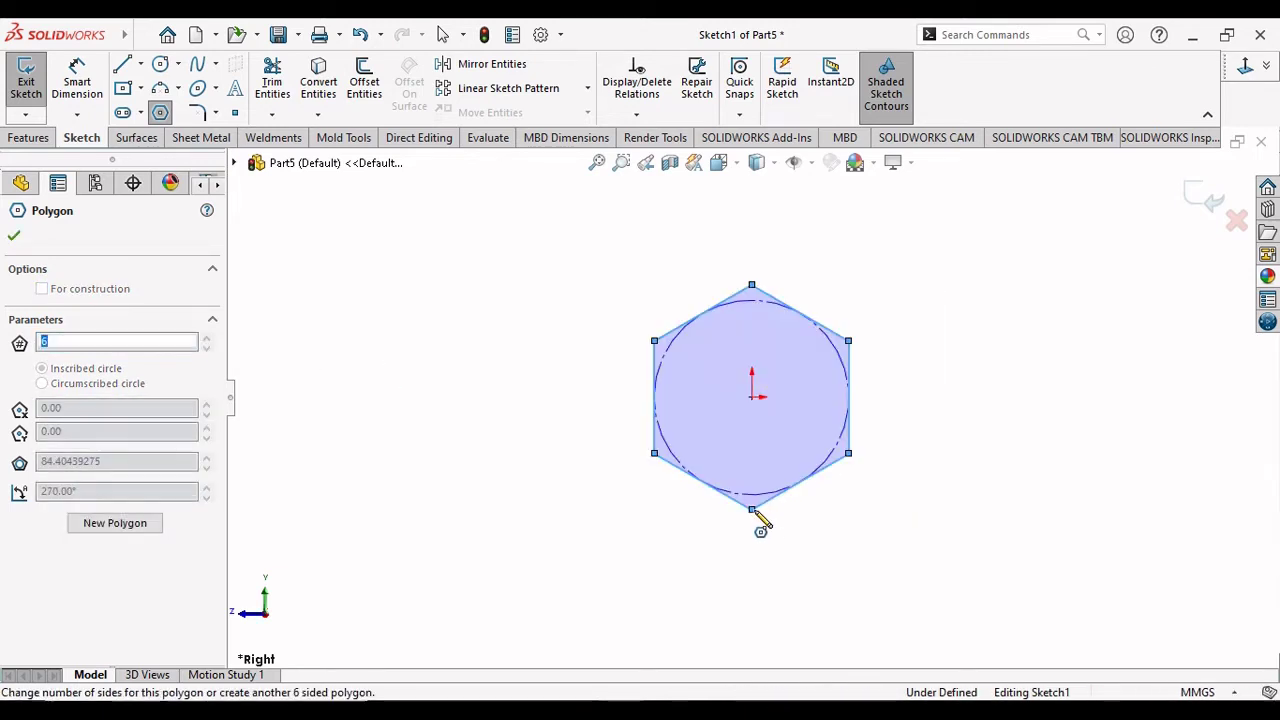
pyautogui.rightClick(792, 515)
pyautogui.click(833, 523)
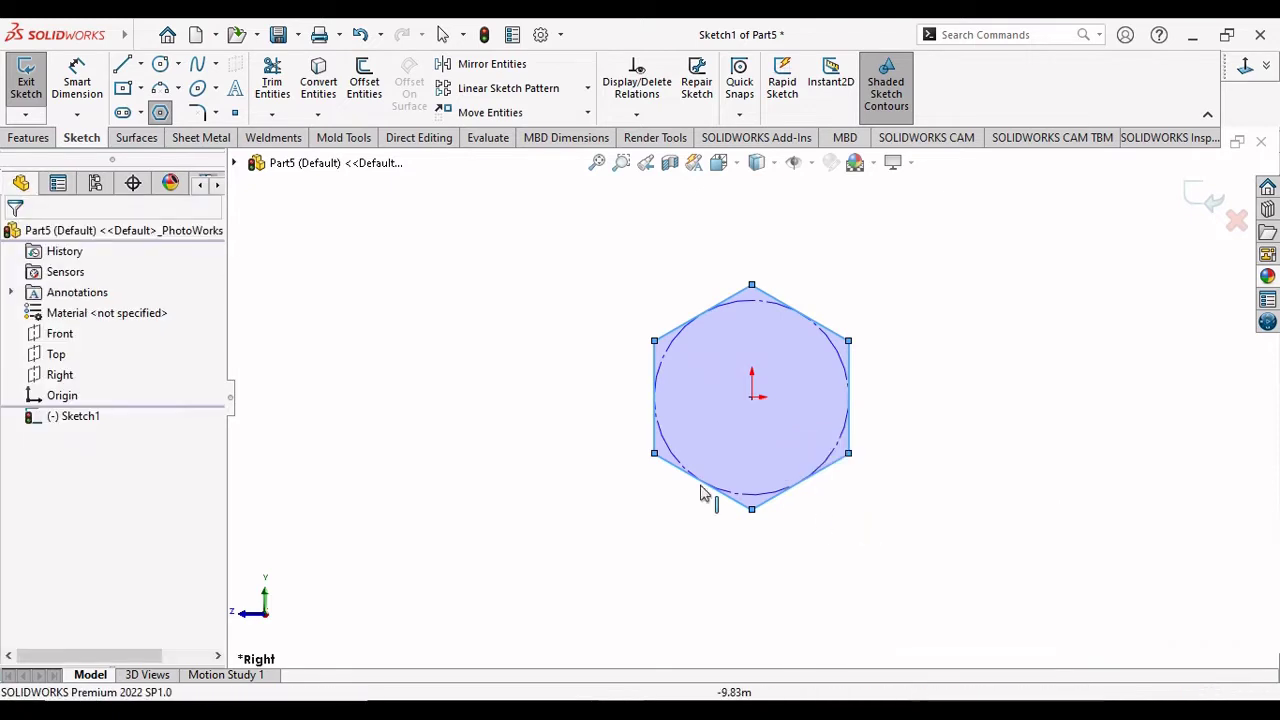
# Make the hexagon's left edge vertical.
pyautogui.click(655, 437)
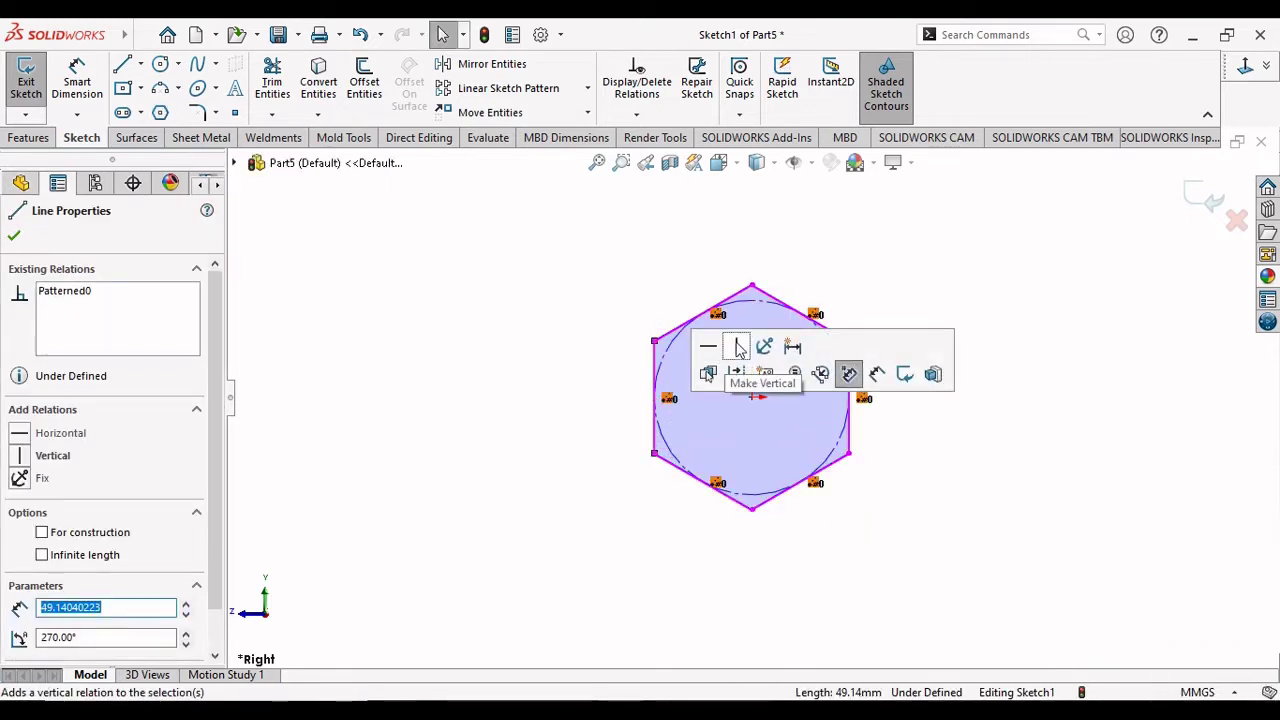
pyautogui.click(741, 350)
pyautogui.click(14, 238)
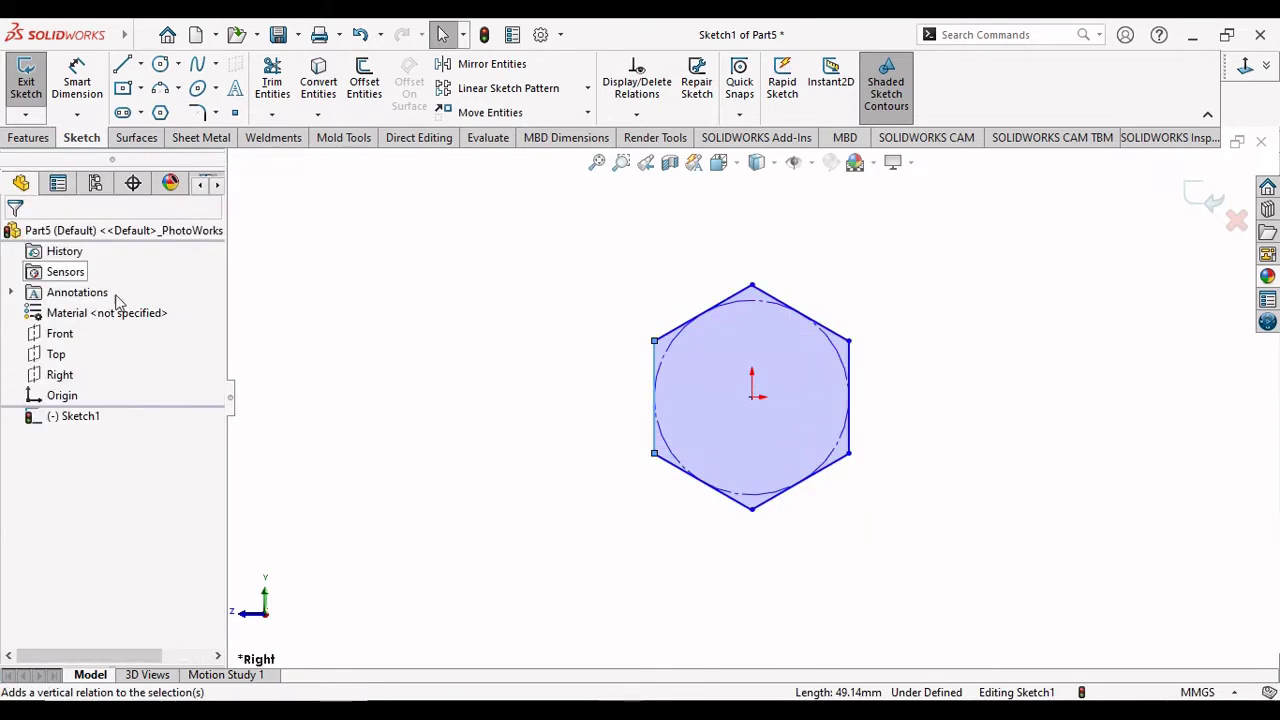
# Dimension the across-flats width between the left and right edges to 24 mm.
pyautogui.click(77, 82)
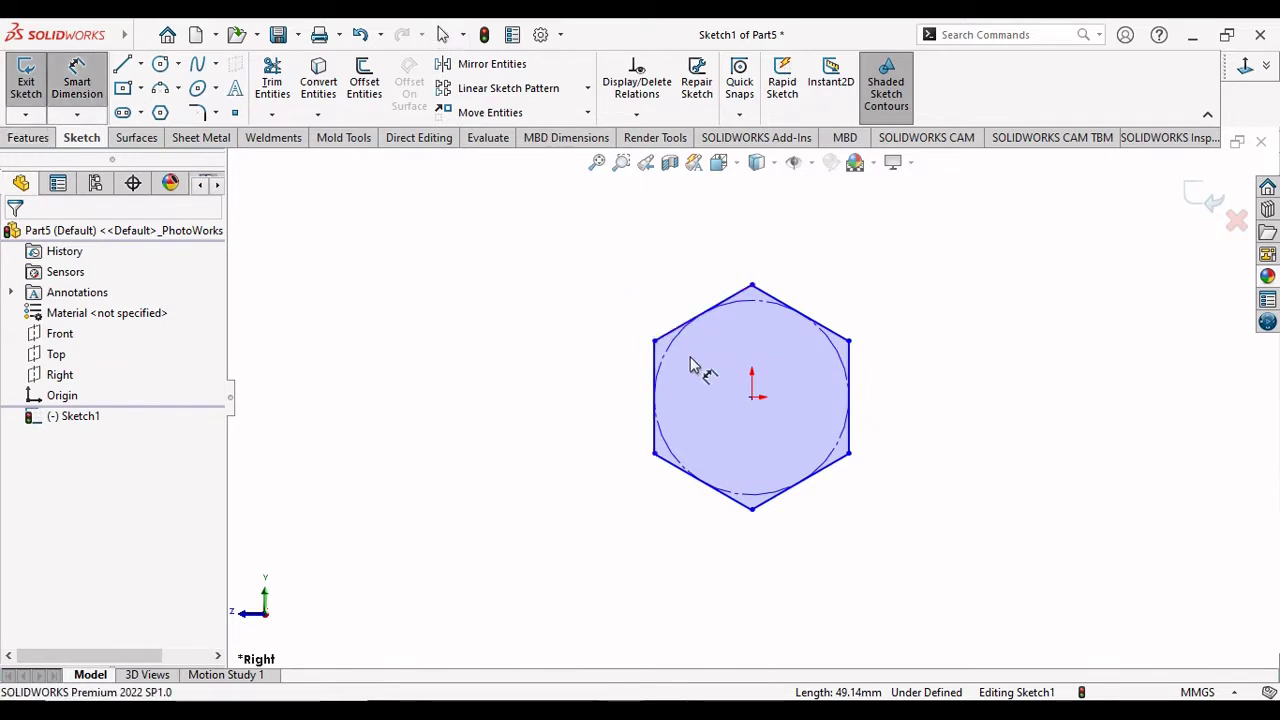
pyautogui.click(655, 397)
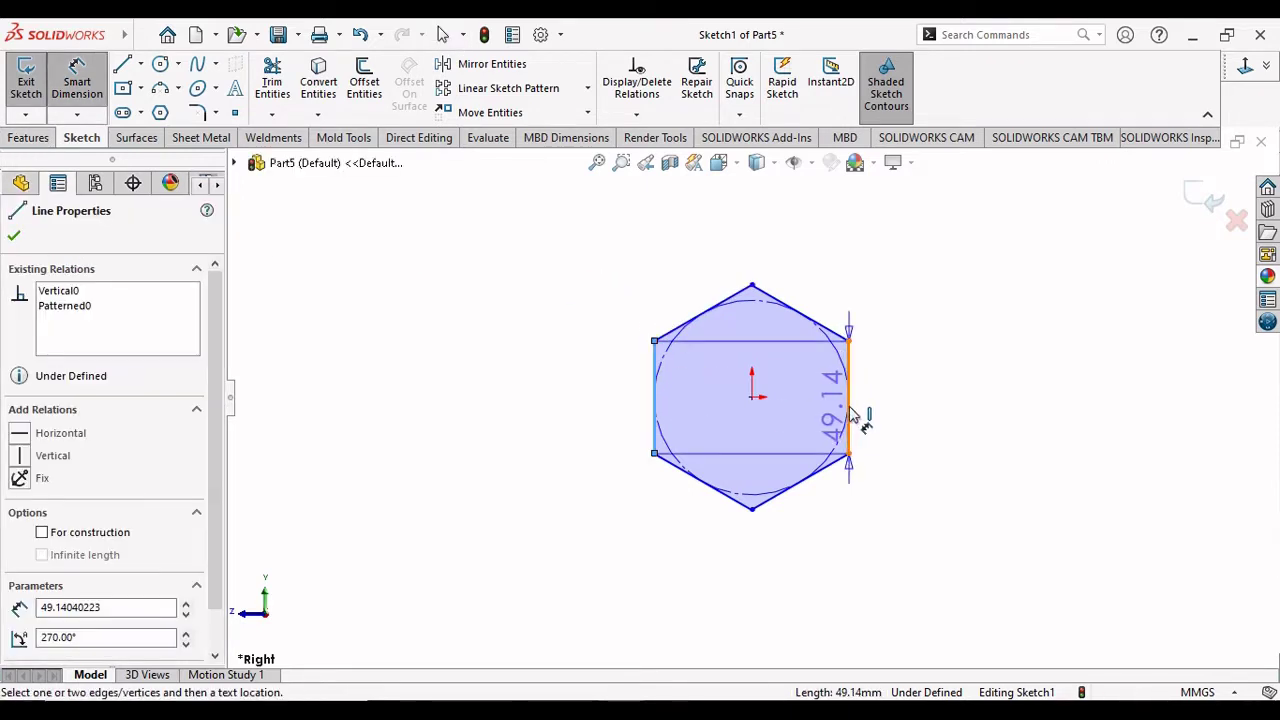
pyautogui.click(849, 425)
pyautogui.click(752, 566)
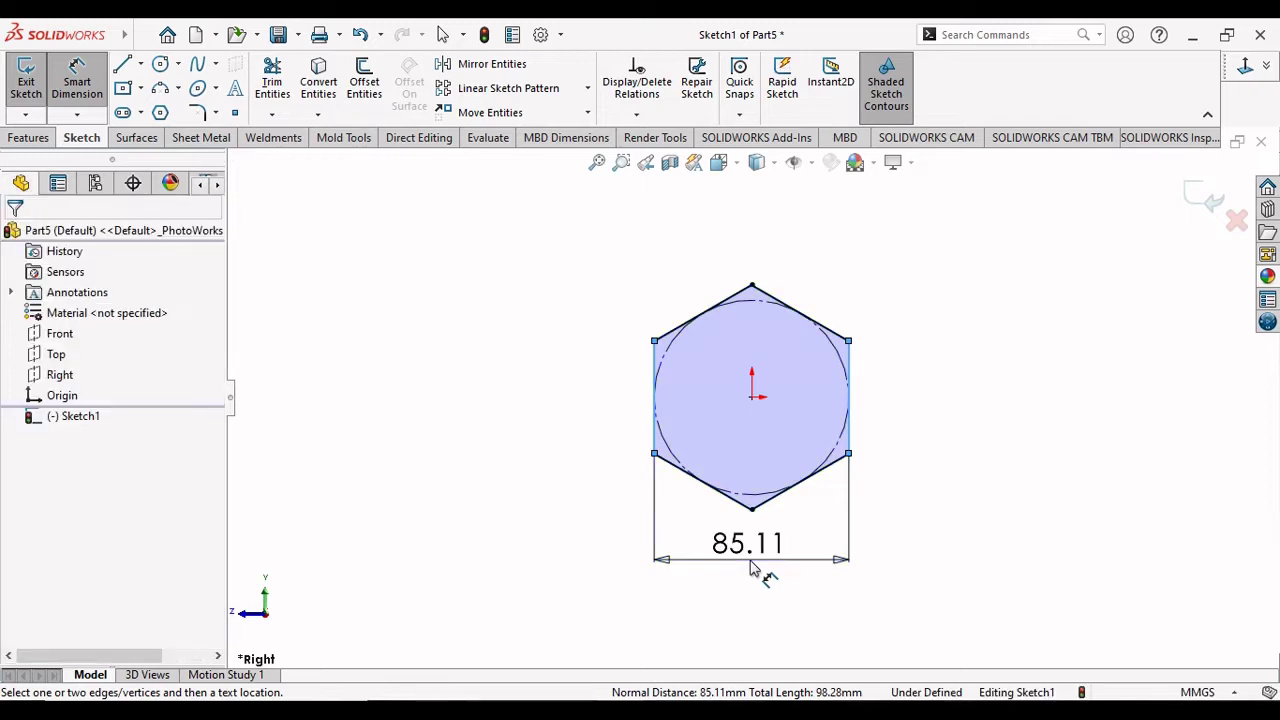
pyautogui.click(752, 566)
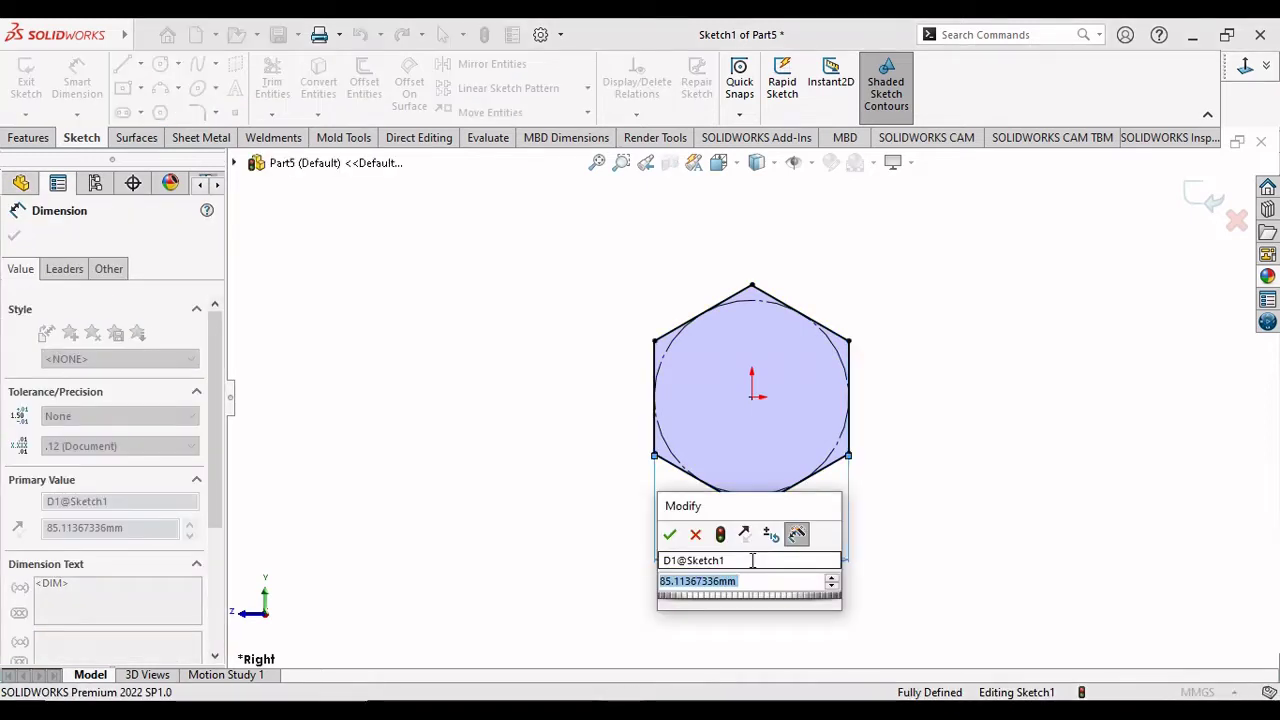
pyautogui.write('24')
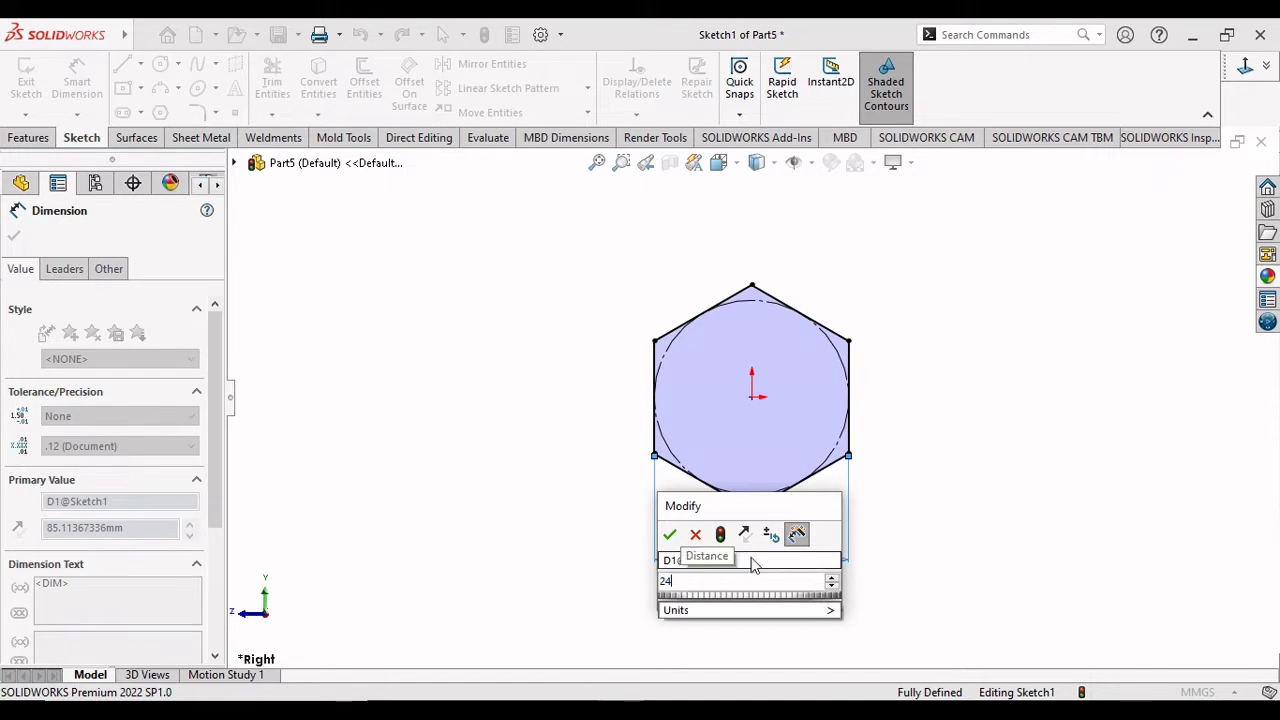
pyautogui.click(669, 537)
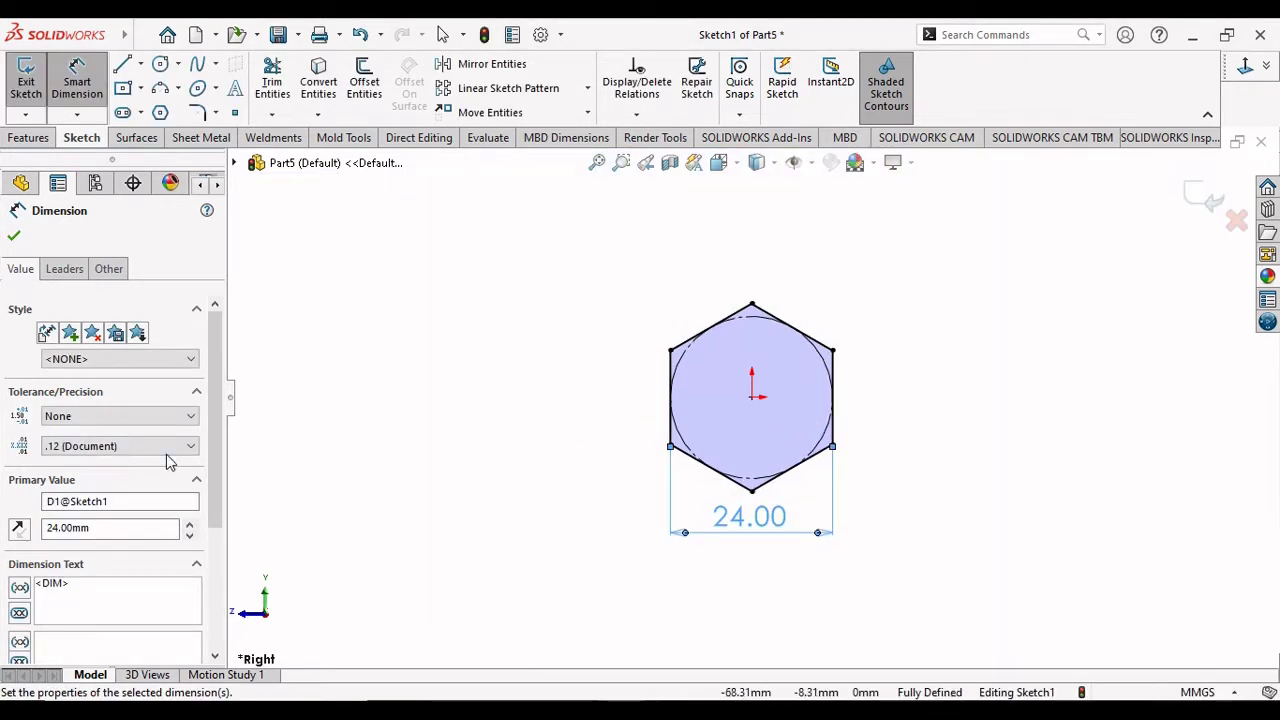
pyautogui.click(14, 240)
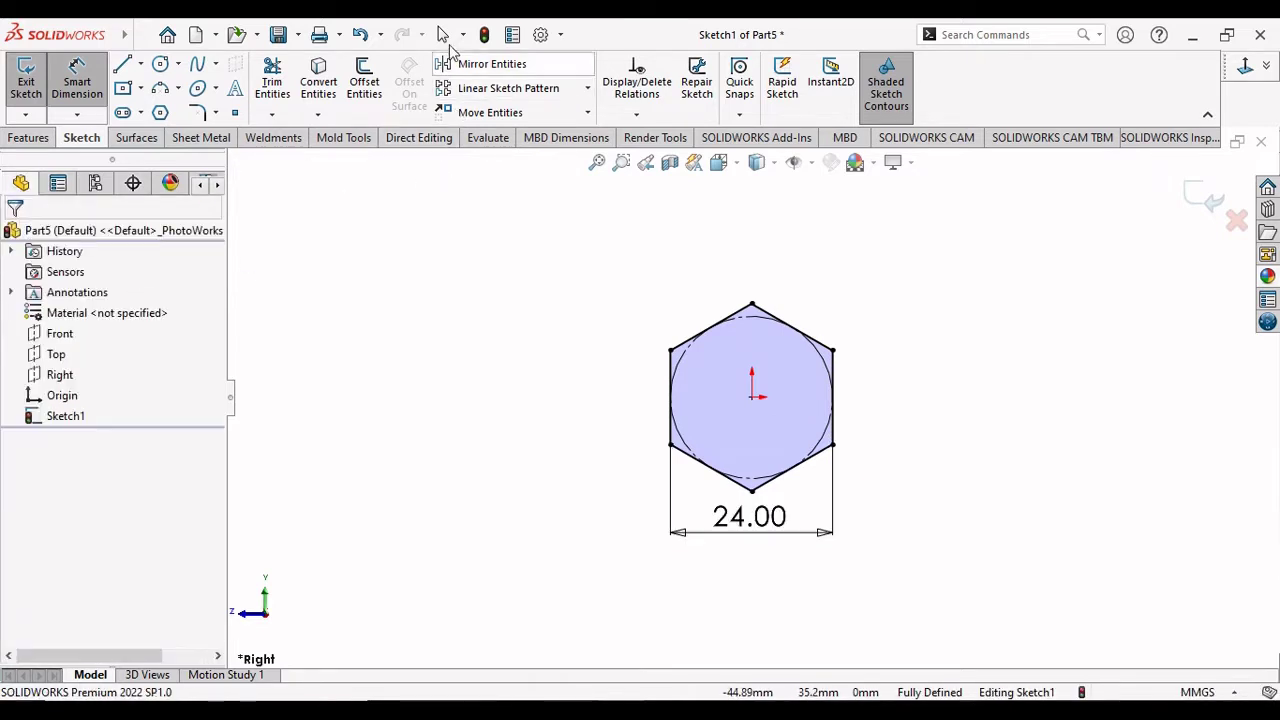
# In Document Properties > Dimensions, make arrows scale with dimension height and use the filled arrow style.
pyautogui.click(540, 35)
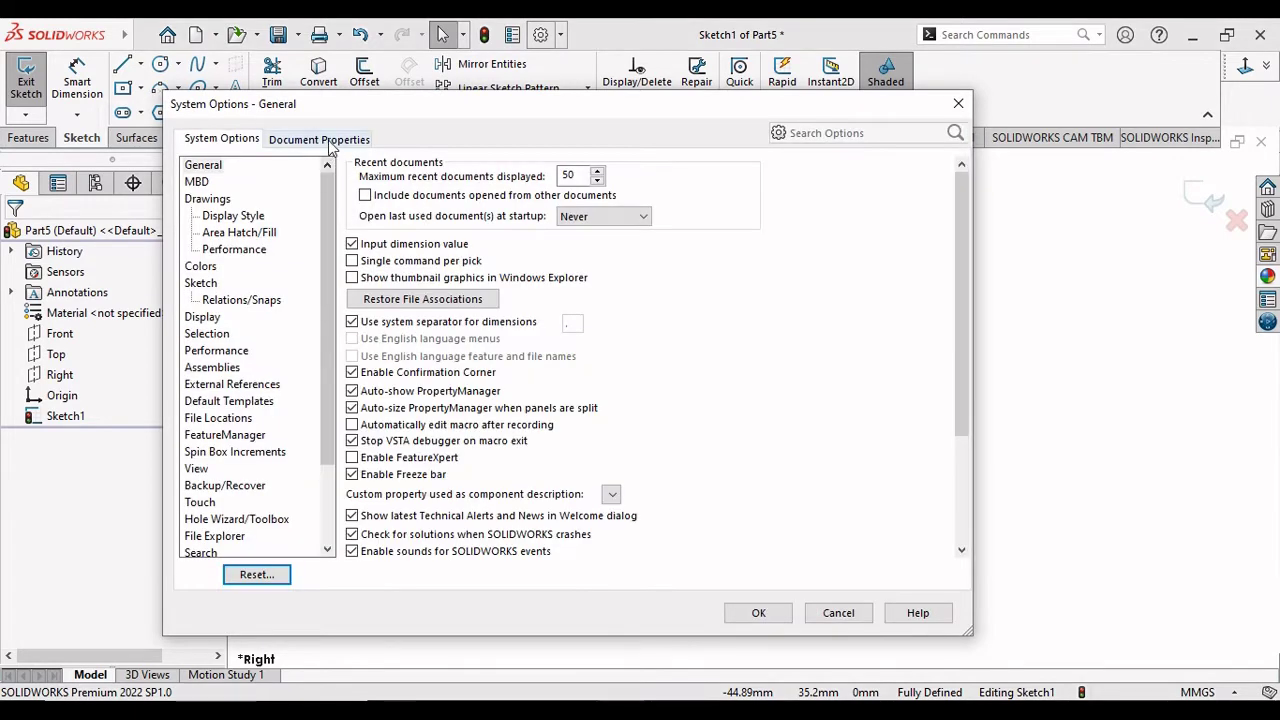
pyautogui.click(327, 140)
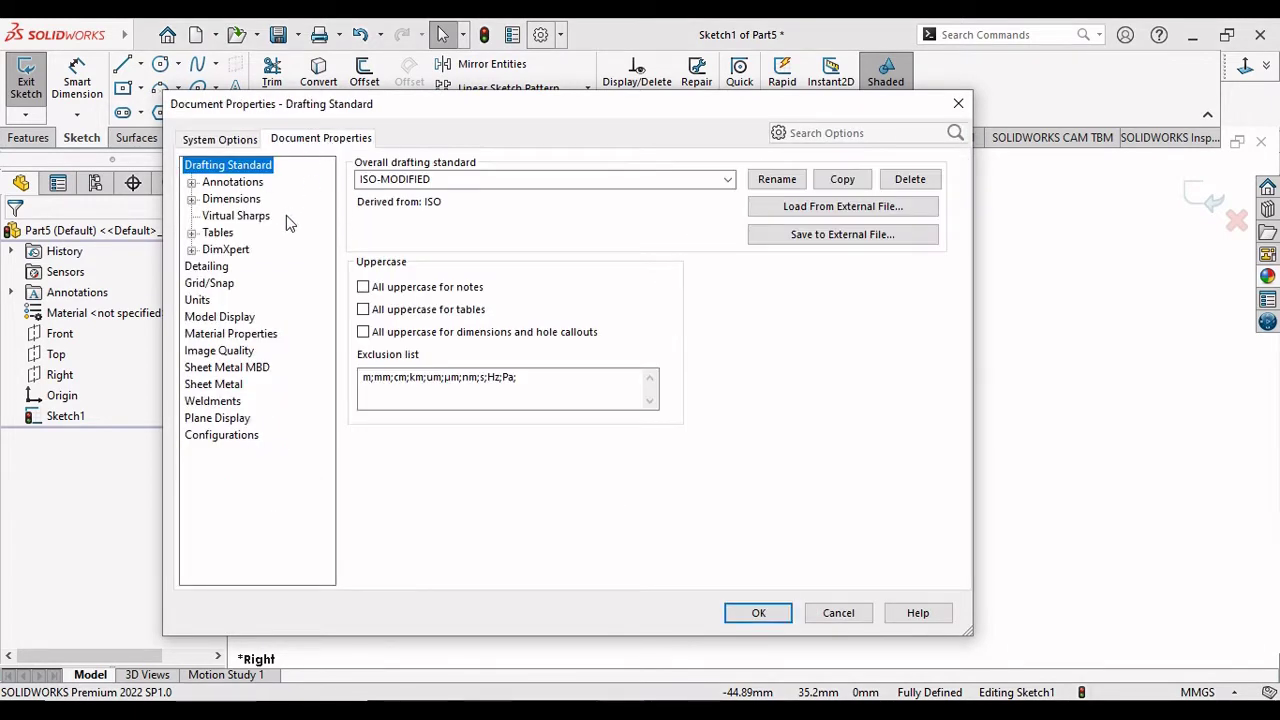
pyautogui.click(231, 200)
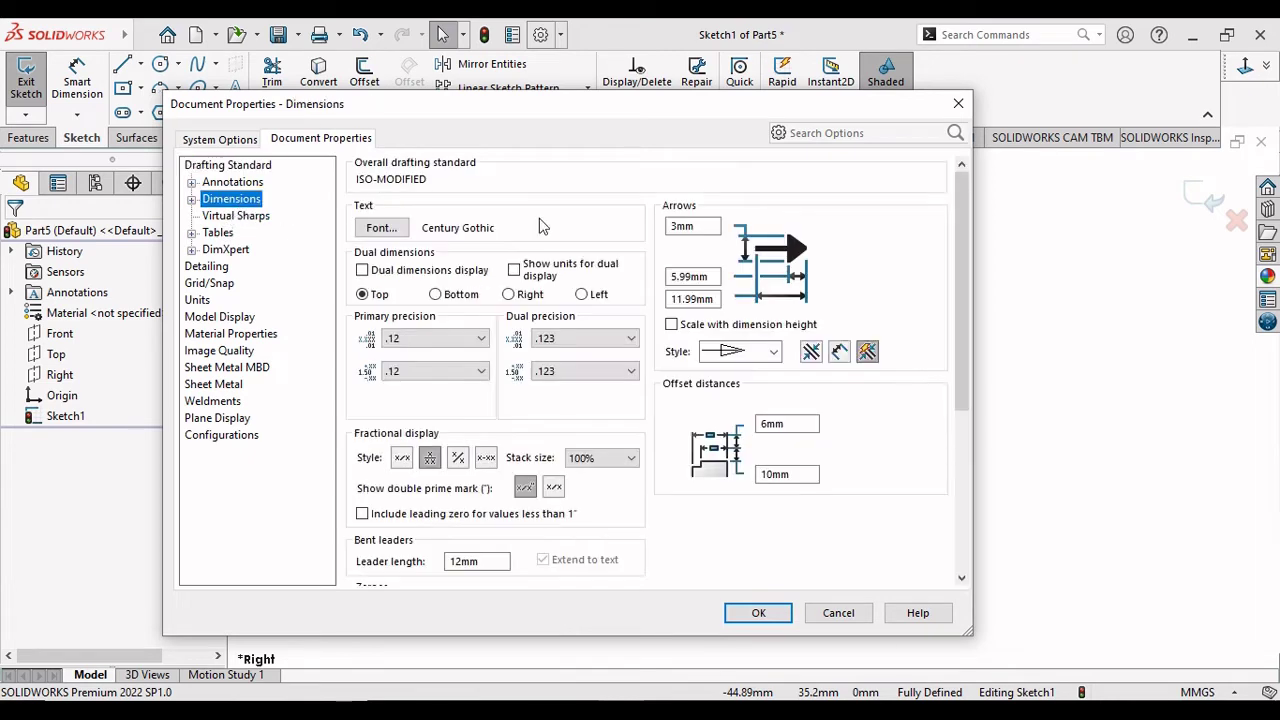
pyautogui.click(671, 325)
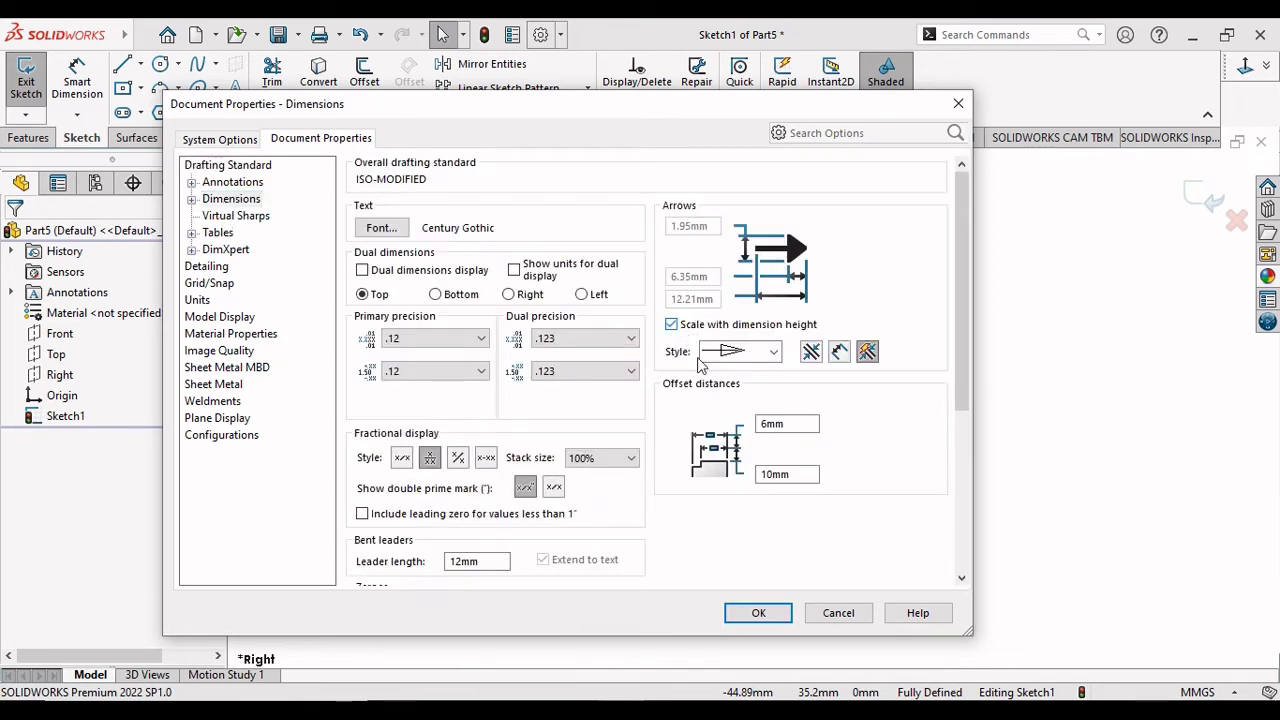
pyautogui.click(774, 352)
pyautogui.click(760, 398)
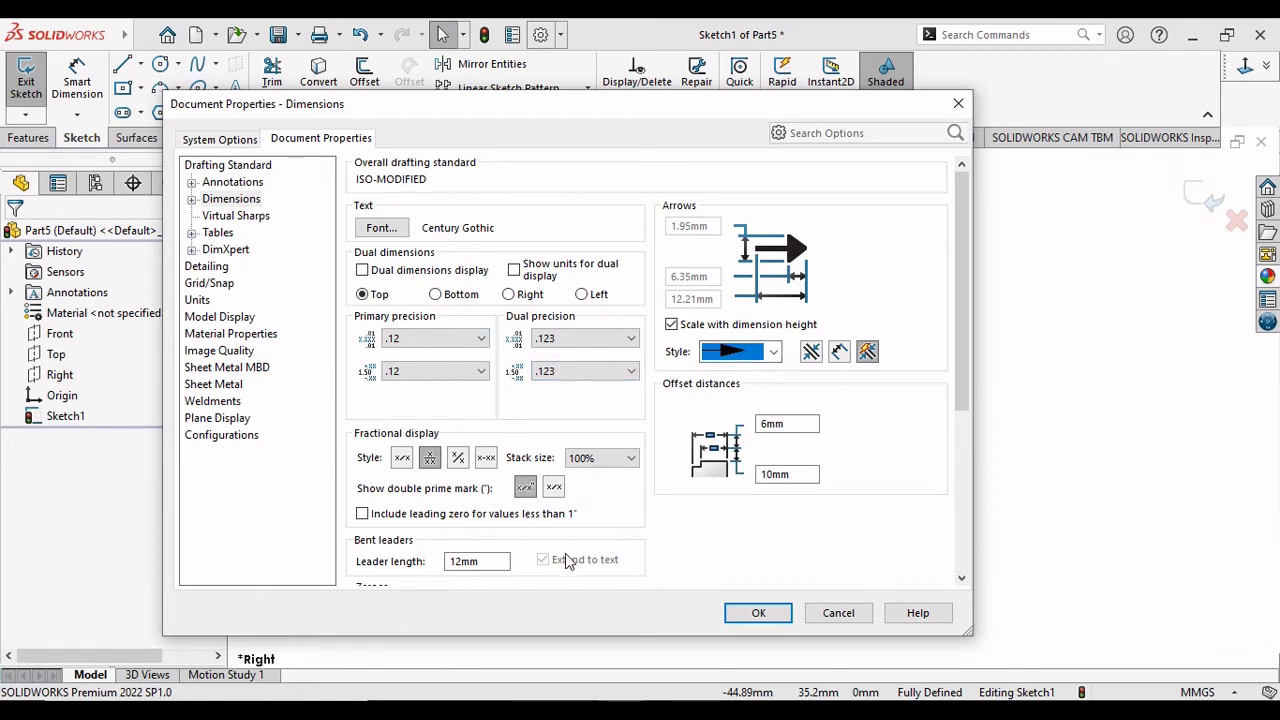
pyautogui.scroll(-3, 566, 560)
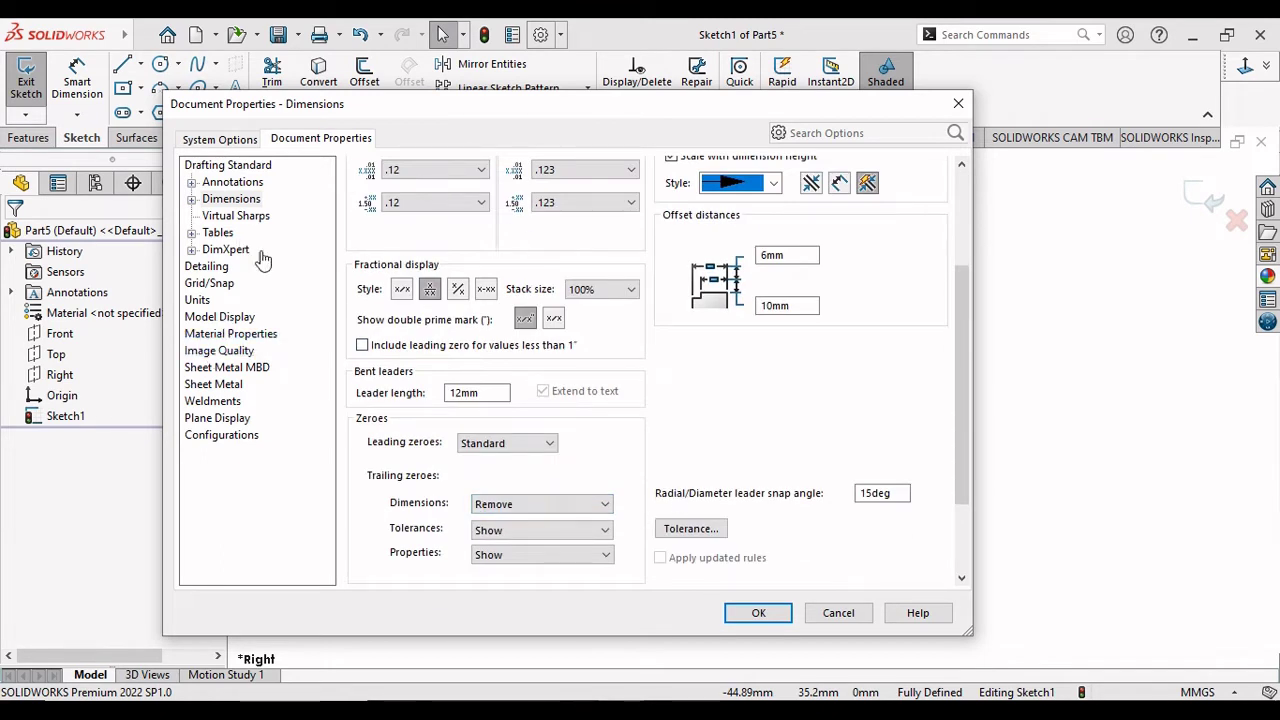
pyautogui.scroll(3, 620, 388)
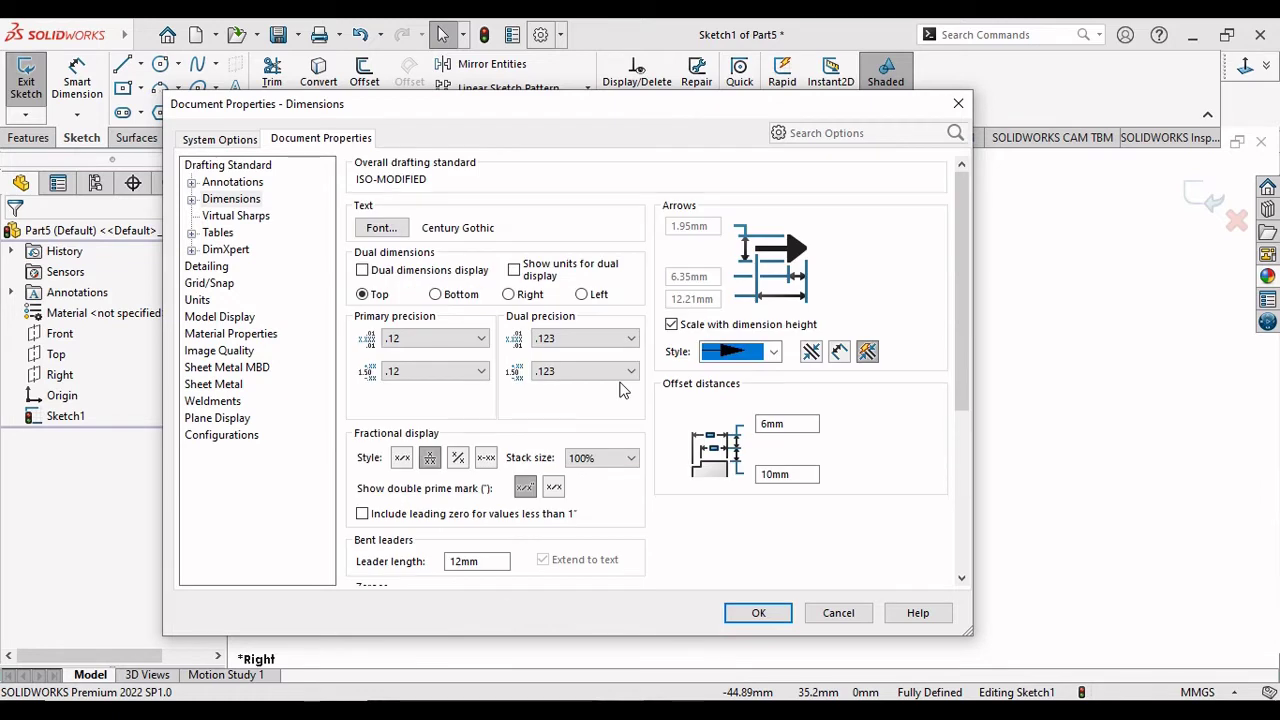
# Set the dimension font height to 6 and apply the document properties.
pyautogui.click(389, 230)
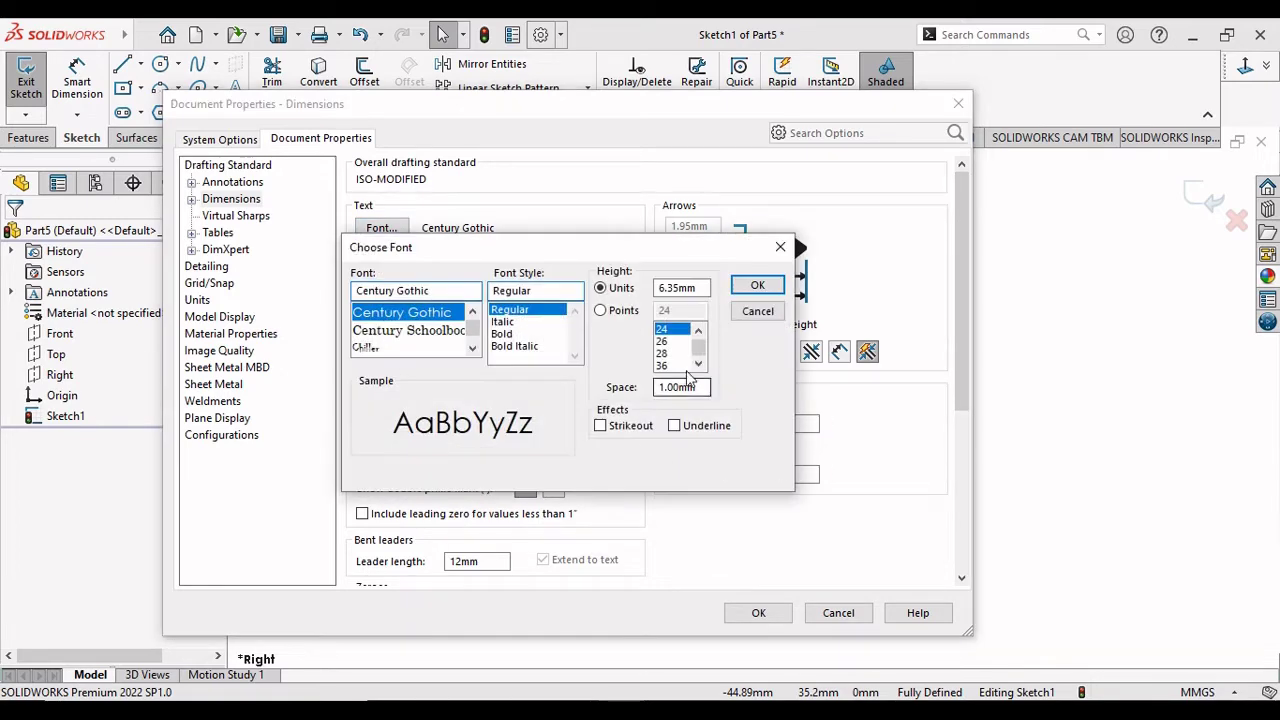
pyautogui.moveTo(700, 287); pyautogui.dragTo(584, 284)
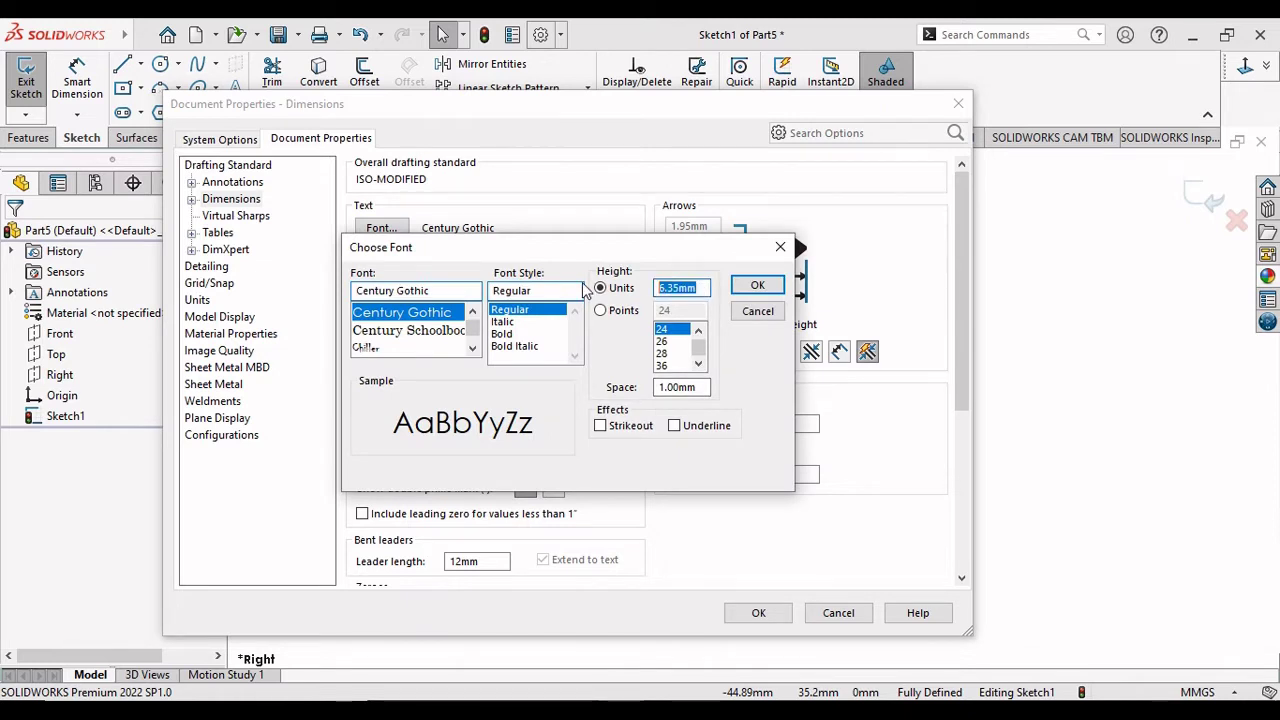
pyautogui.write('6')
pyautogui.click(758, 285)
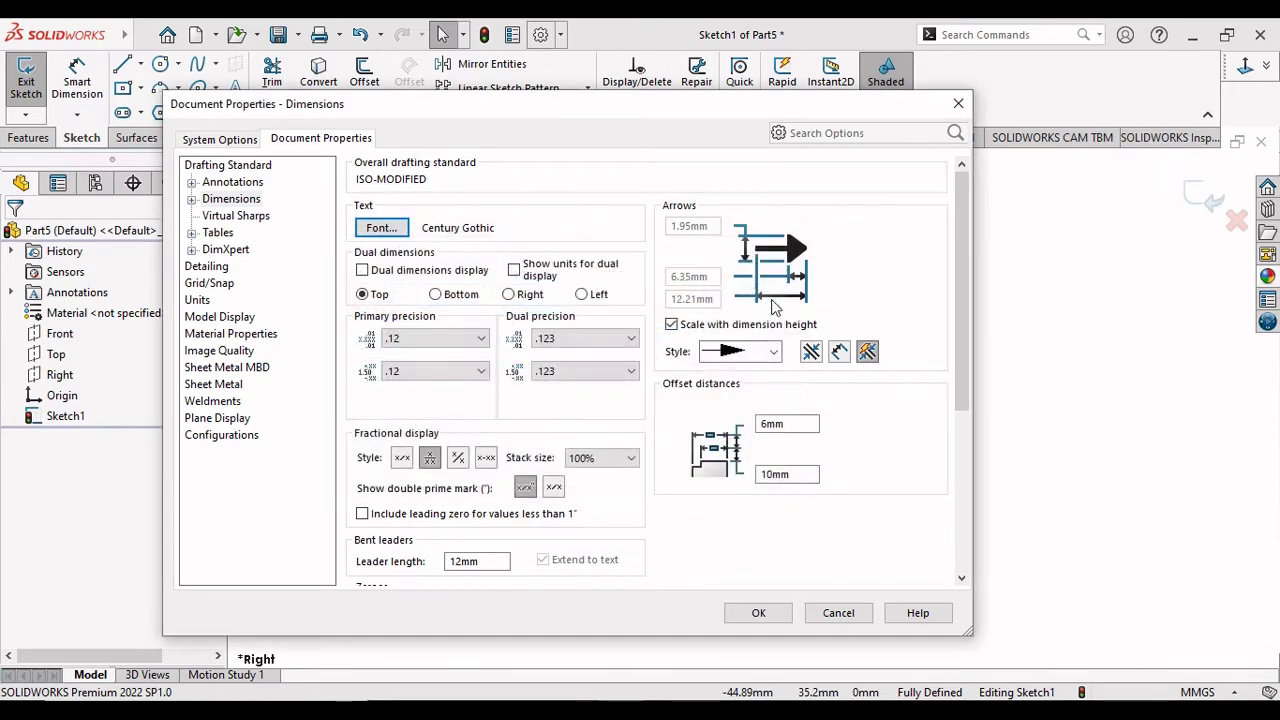
pyautogui.click(768, 618)
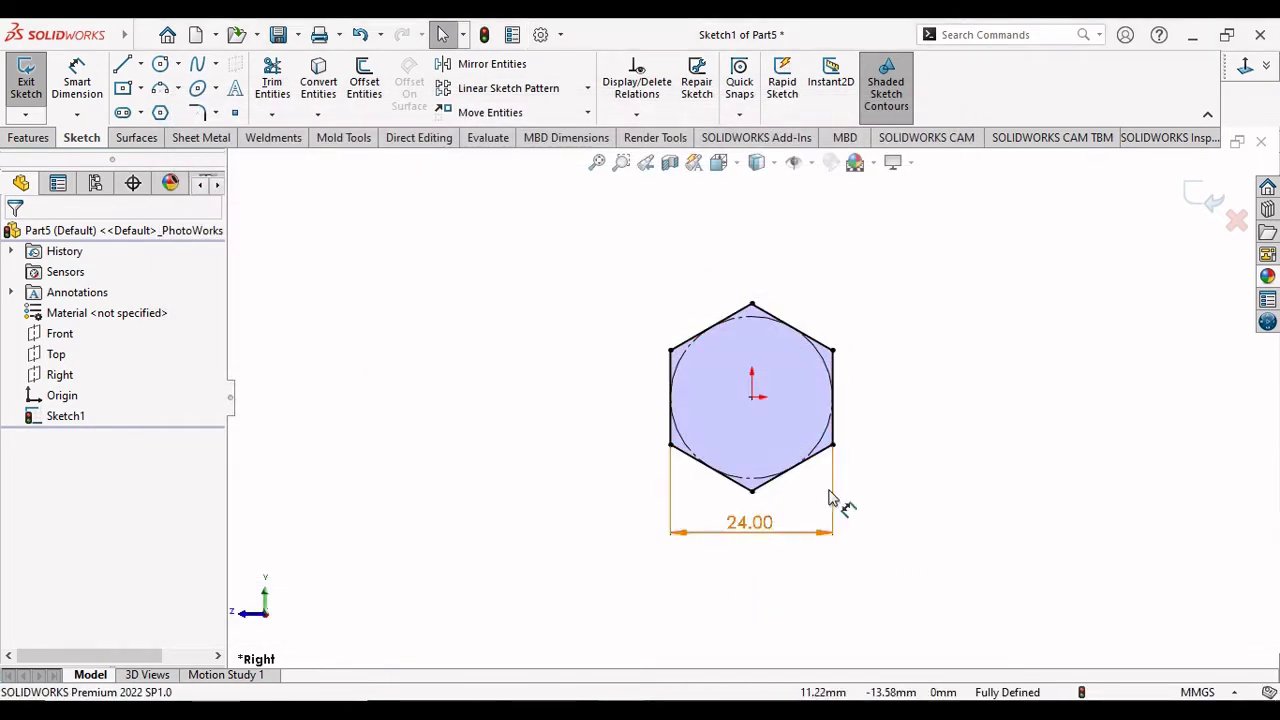
# Extrude the hexagon sketch Mid Plane to a 12 mm depth as Boss-Extrude1.
pyautogui.scroll(-1, 886, 474)
pyautogui.scroll(-1, 863, 437)
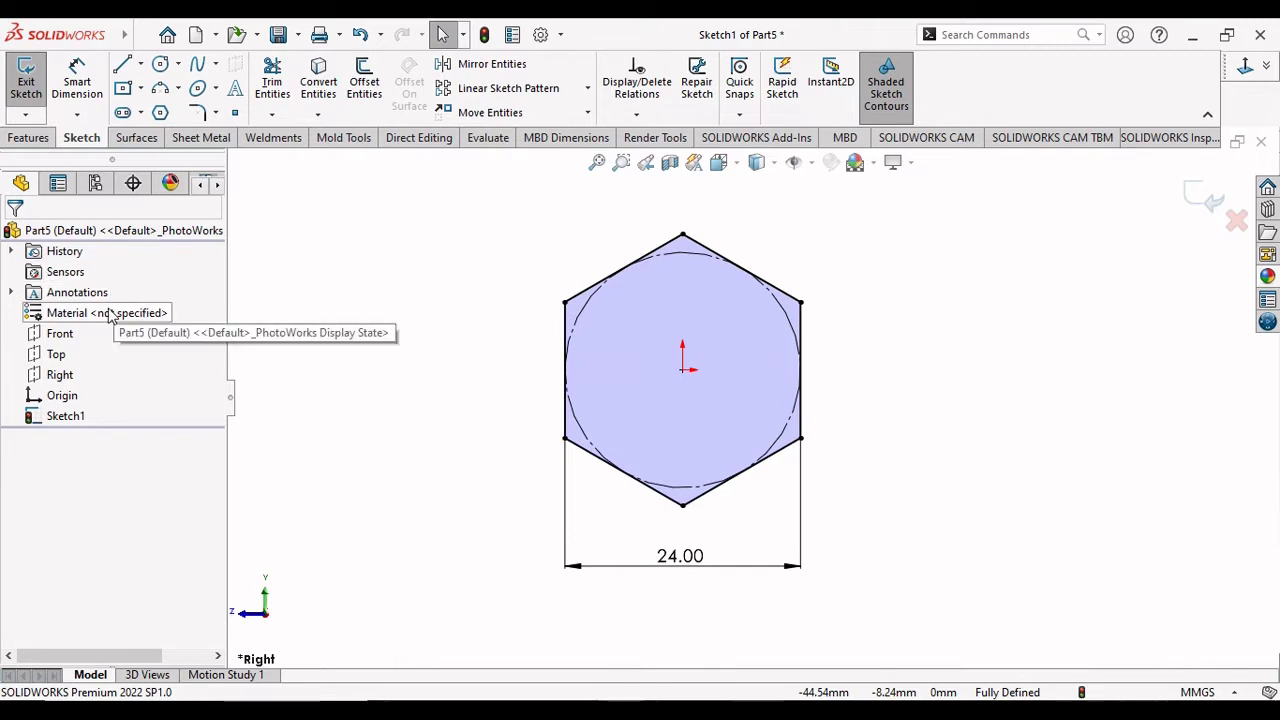
pyautogui.click(30, 138)
pyautogui.click(33, 78)
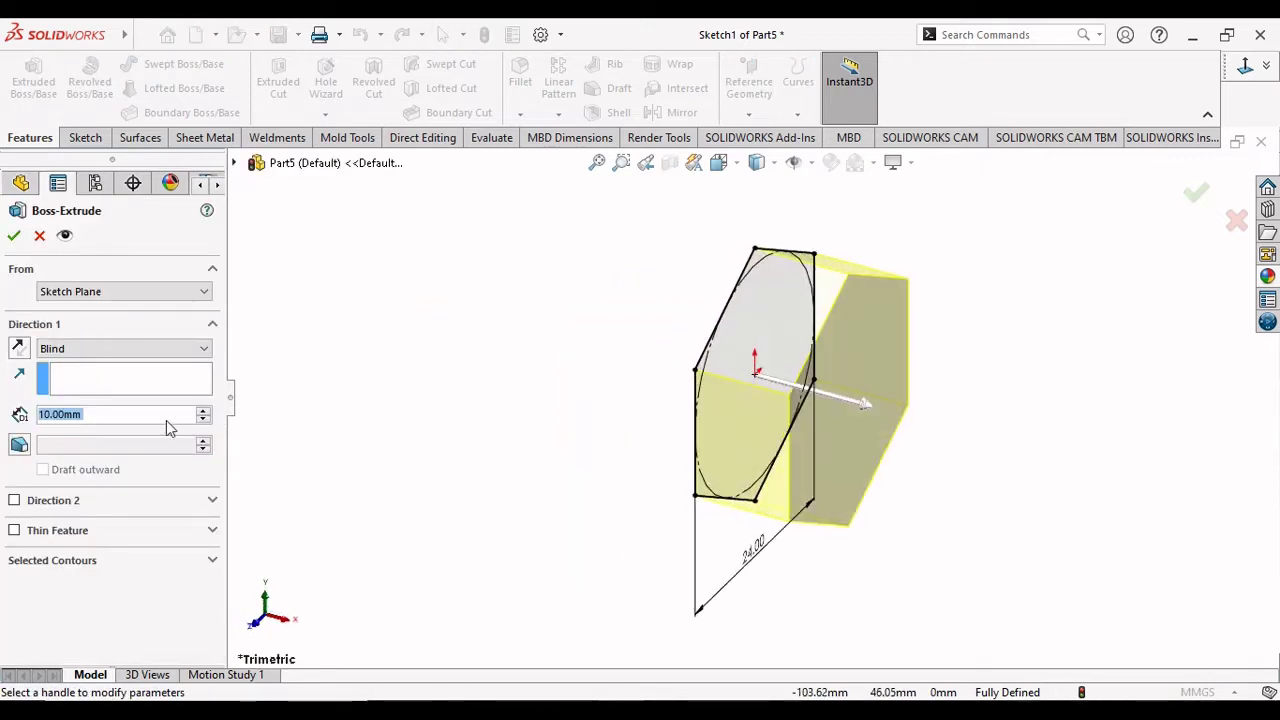
pyautogui.click(137, 352)
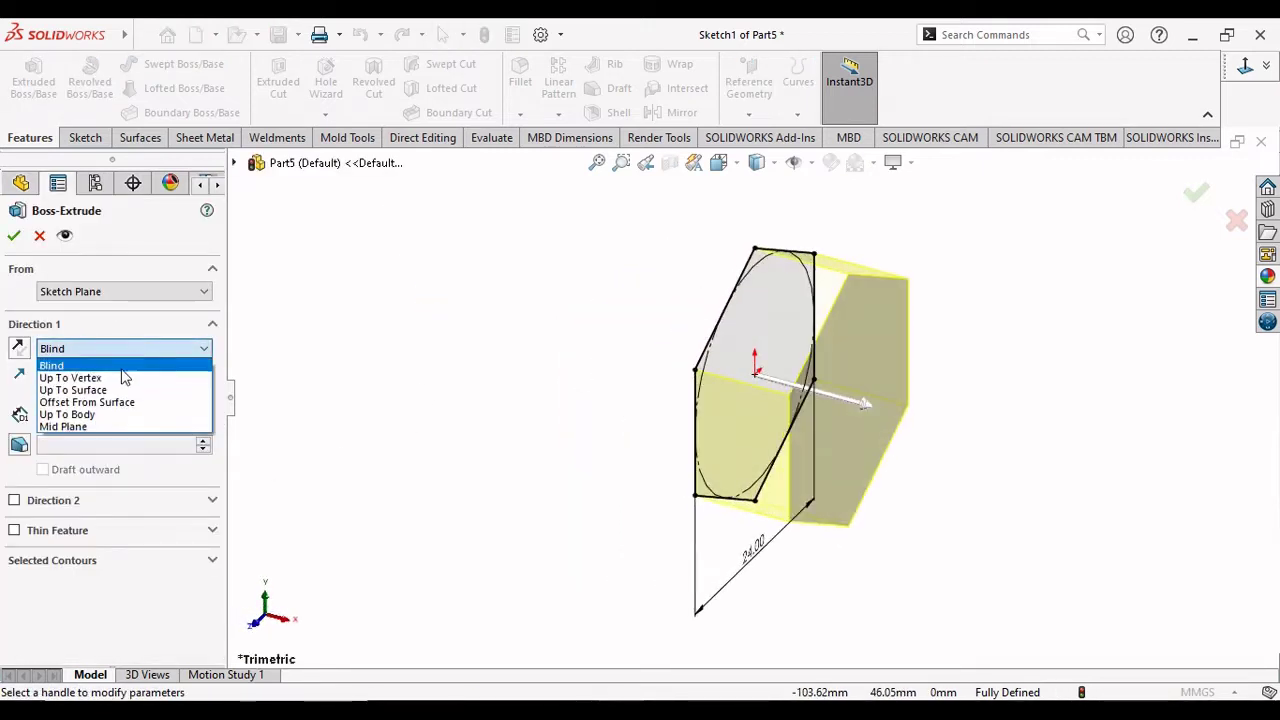
pyautogui.click(104, 430)
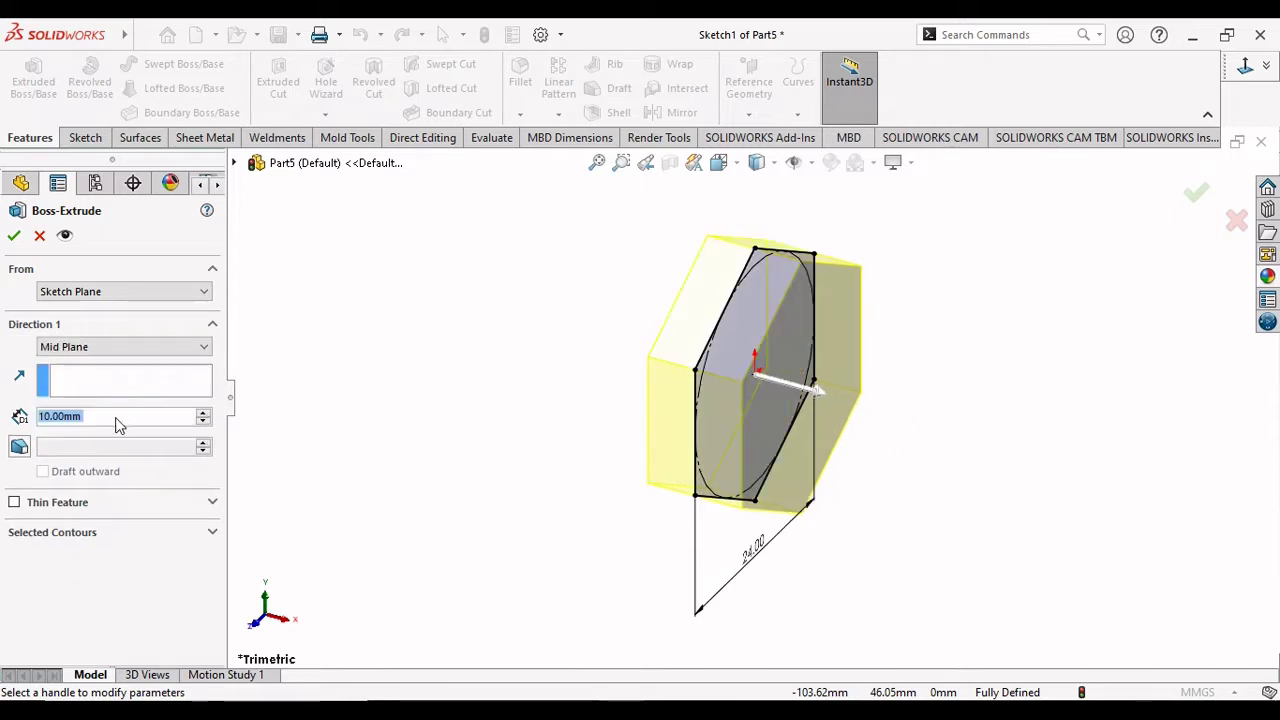
pyautogui.click(68, 416)
pyautogui.doubleClick(115, 418)
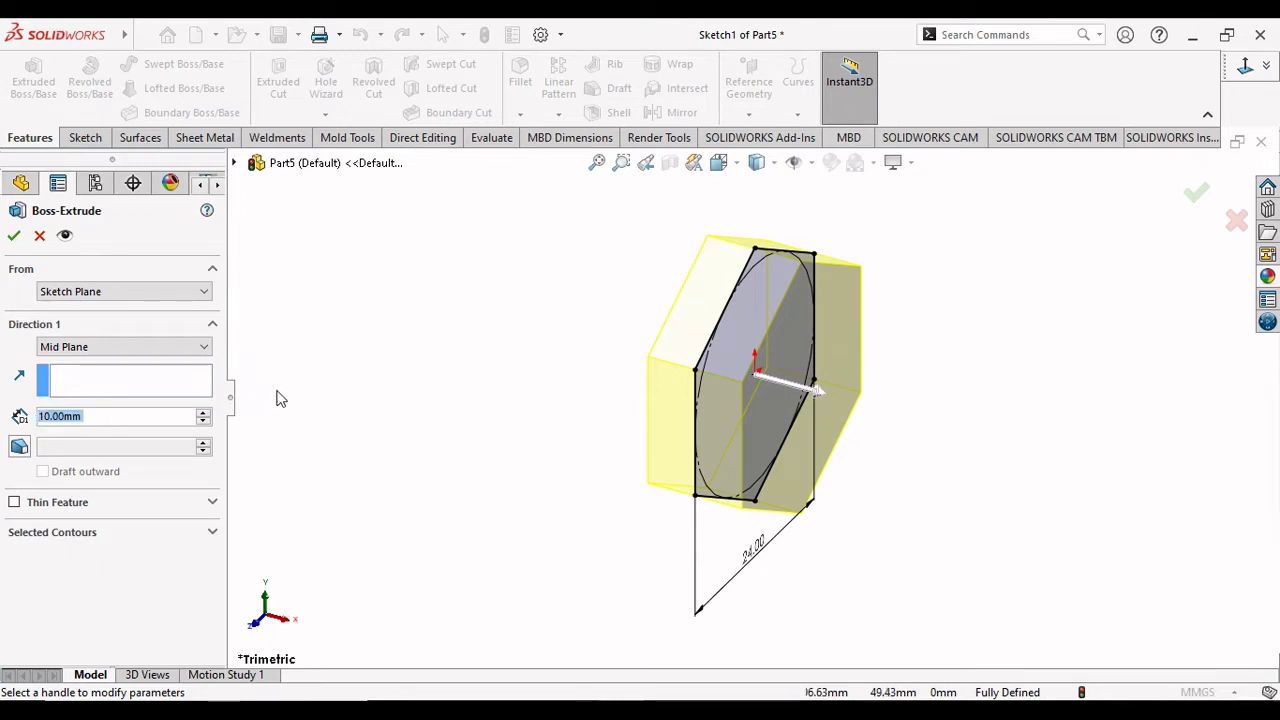
pyautogui.write('12')
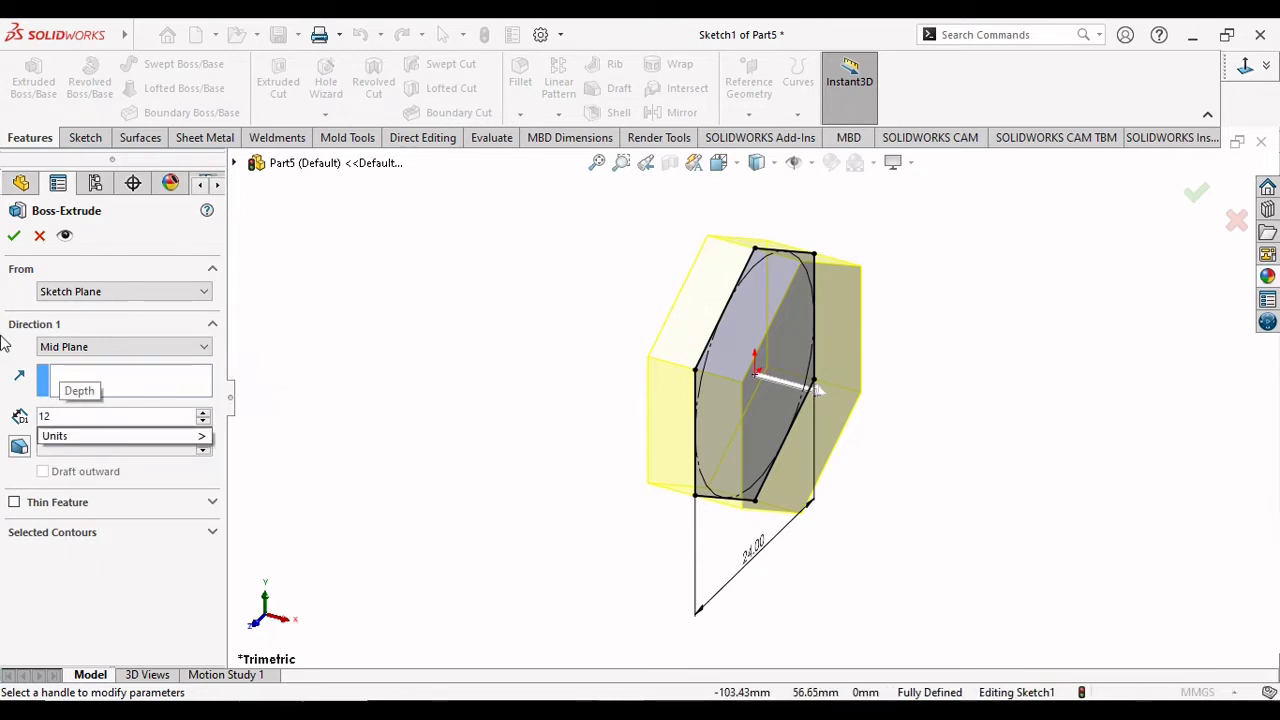
pyautogui.click(15, 237)
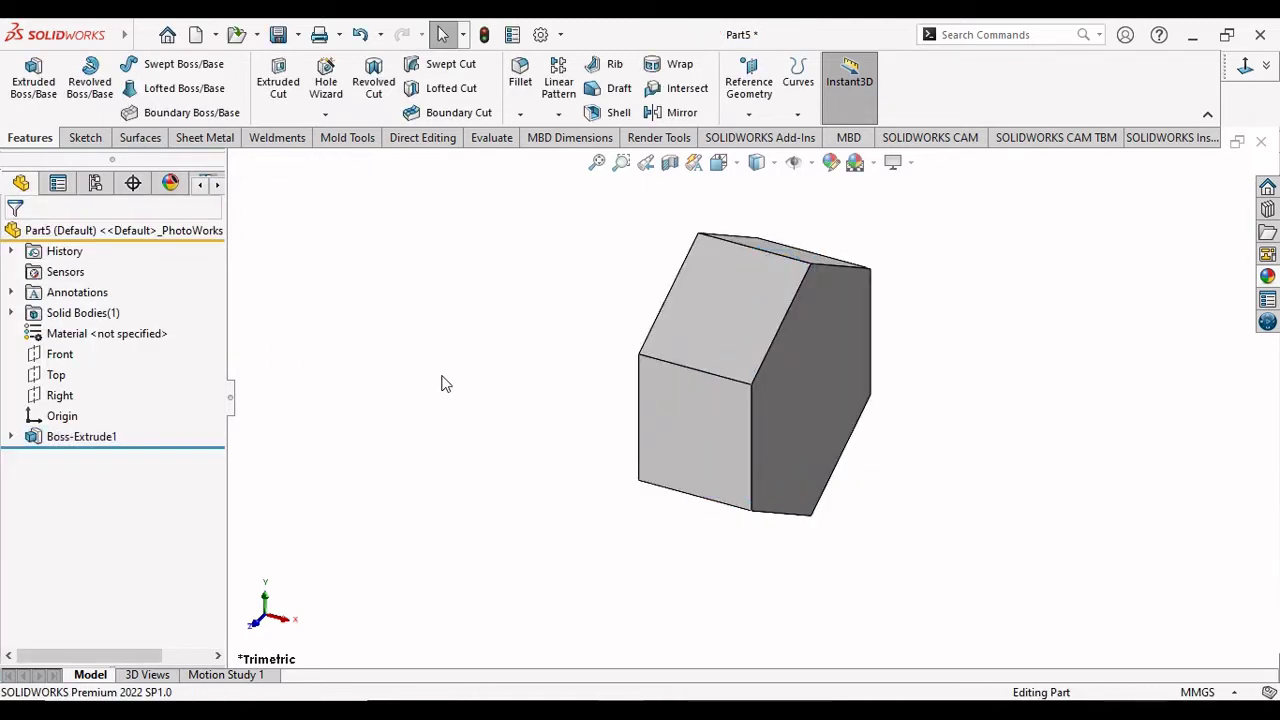
# Edit Boss-Extrude1 and change its depth to 10 mm.
pyautogui.scroll(3, 840, 400)
pyautogui.moveTo(855, 372); pyautogui.dragTo(843, 407, button='middle')
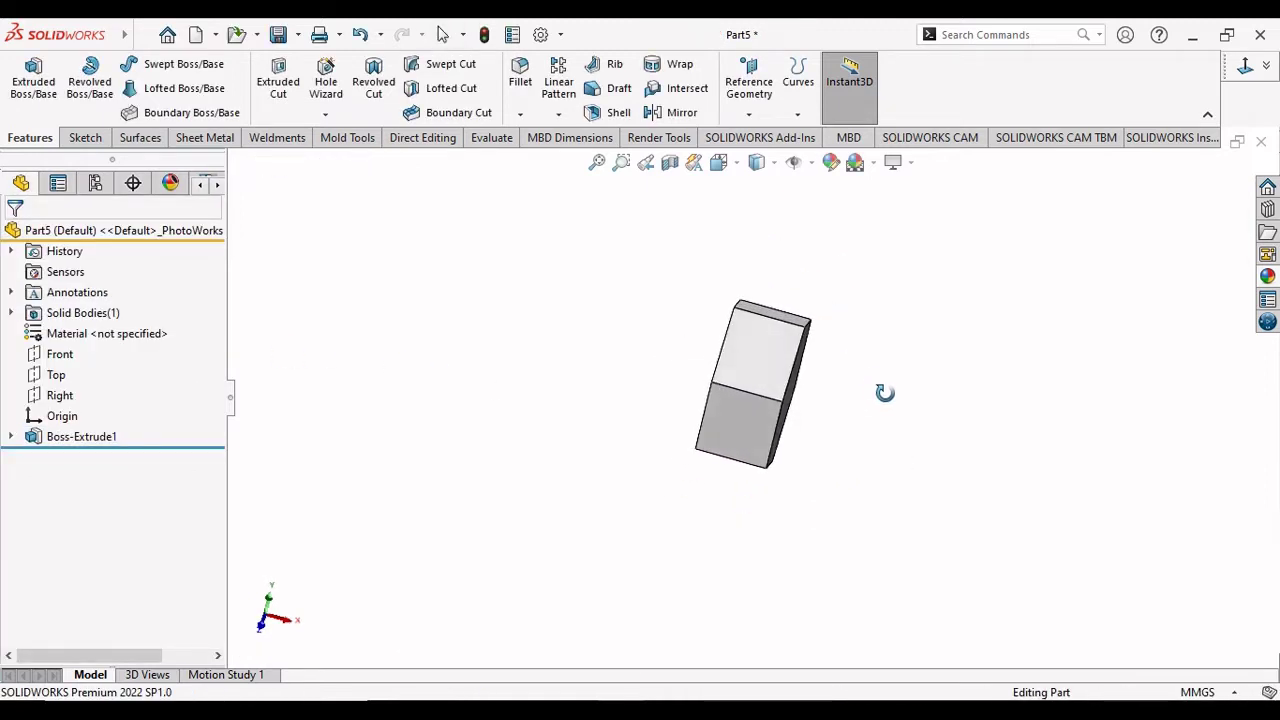
pyautogui.click(110, 440)
pyautogui.click(155, 386)
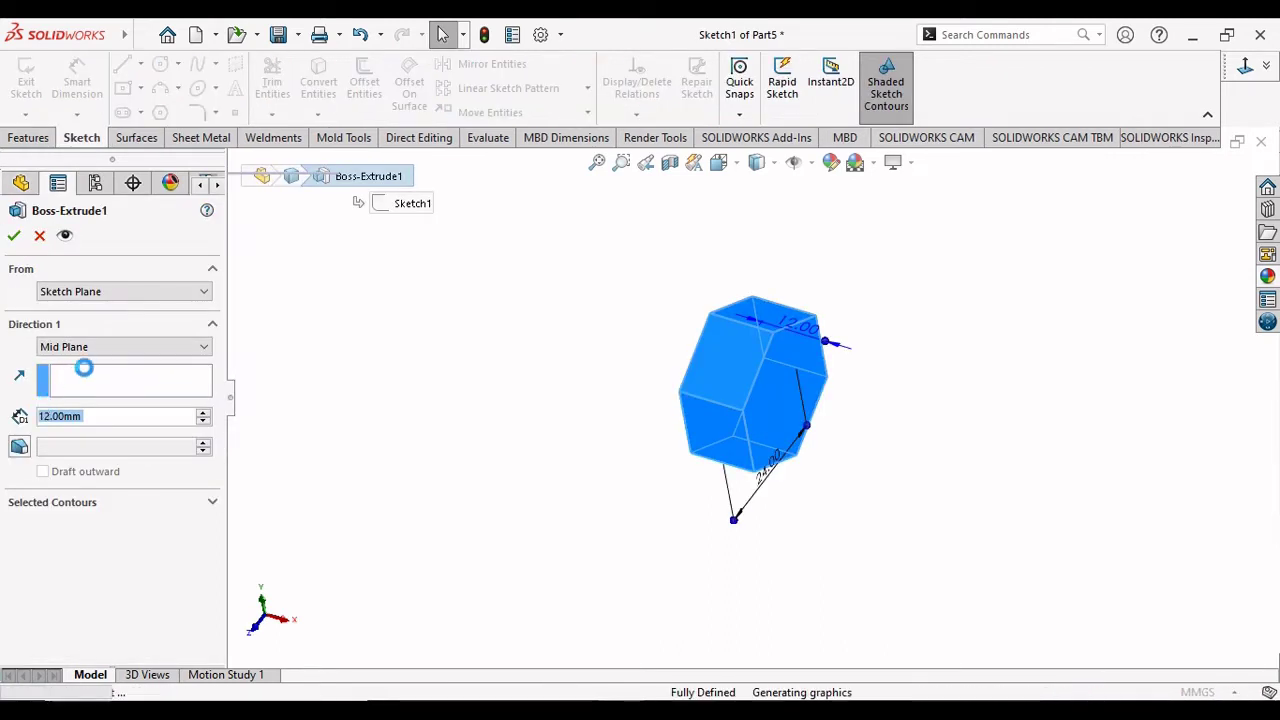
pyautogui.moveTo(97, 423); pyautogui.dragTo(47, 419)
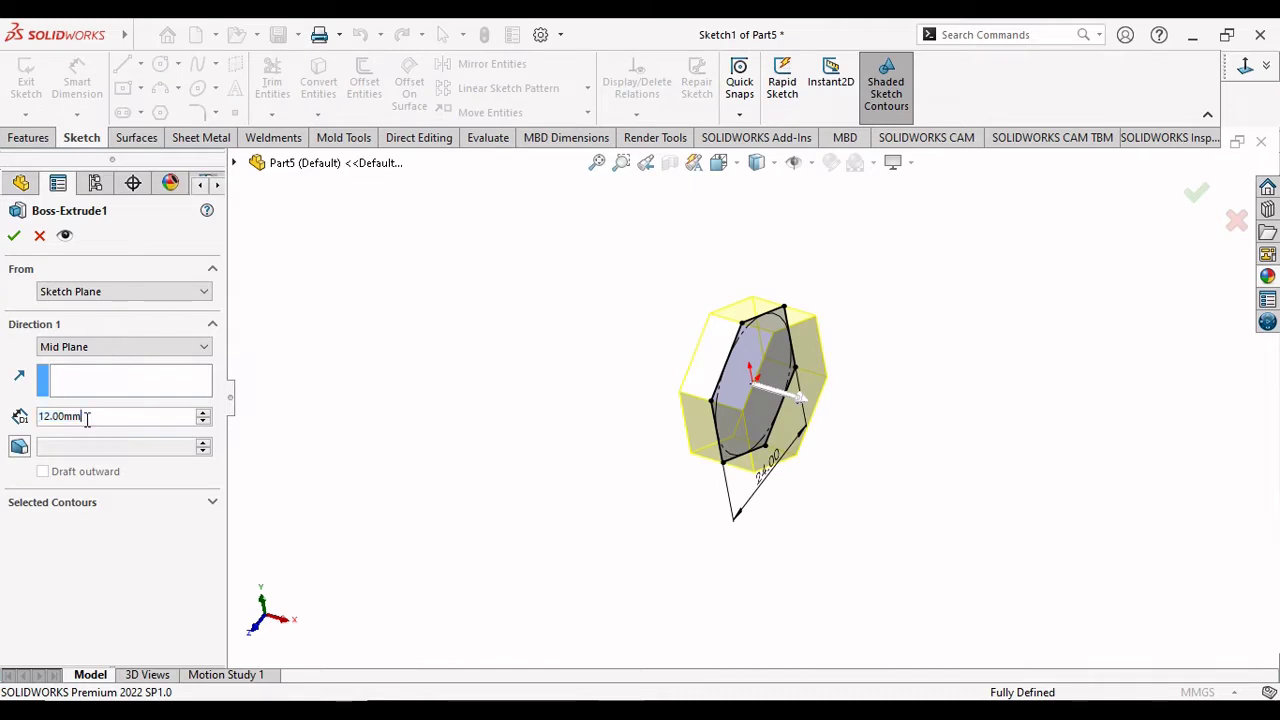
pyautogui.write('10')
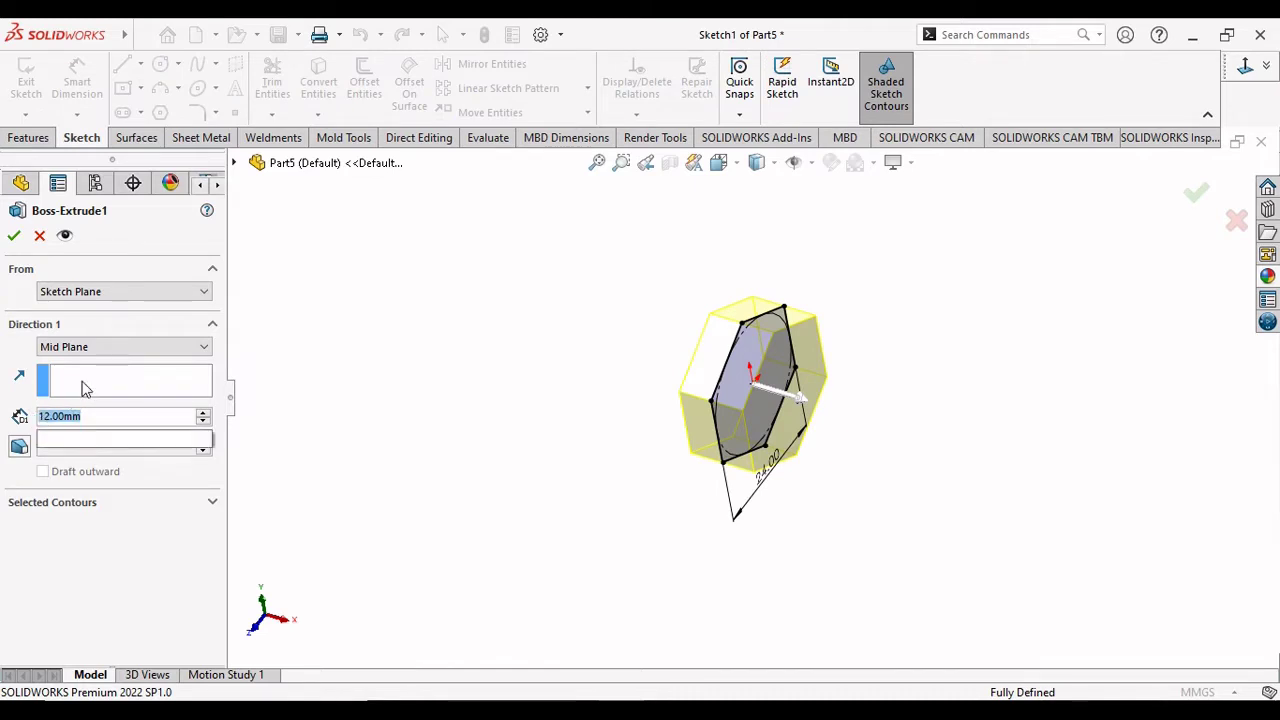
pyautogui.press('Return')
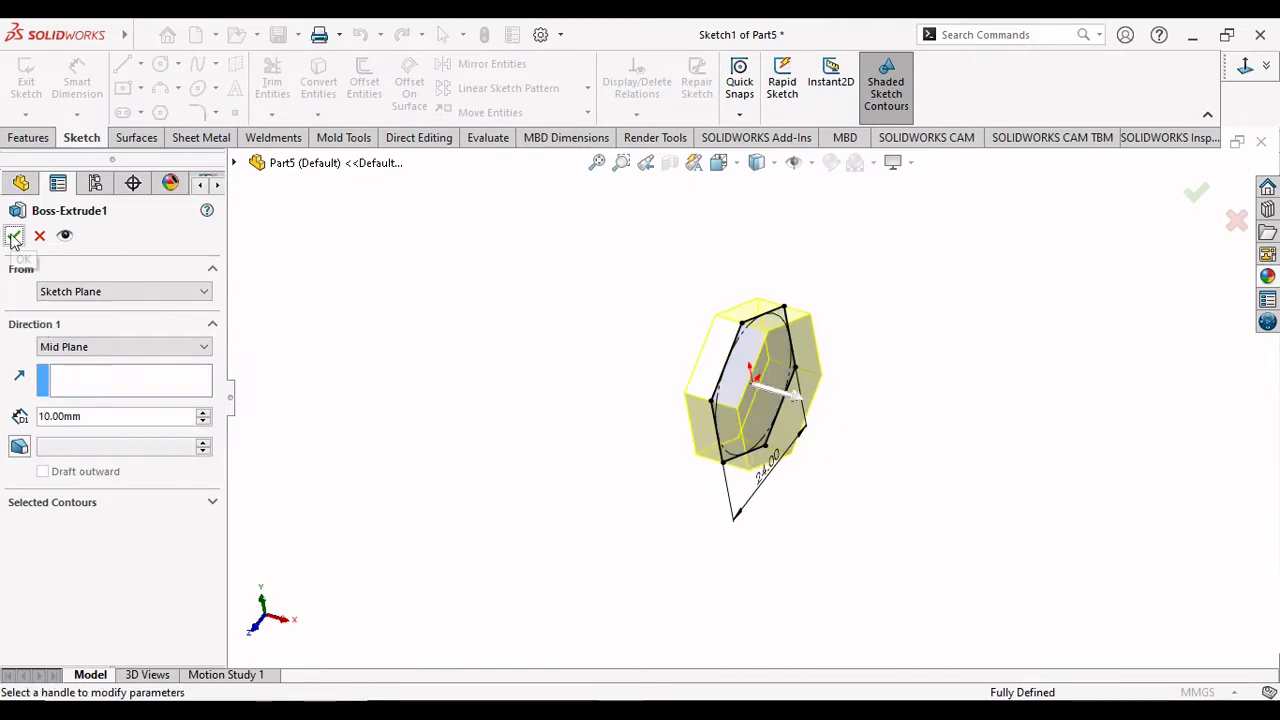
pyautogui.click(14, 237)
# Select one hexagonal end face of the prism.
pyautogui.click(473, 450)
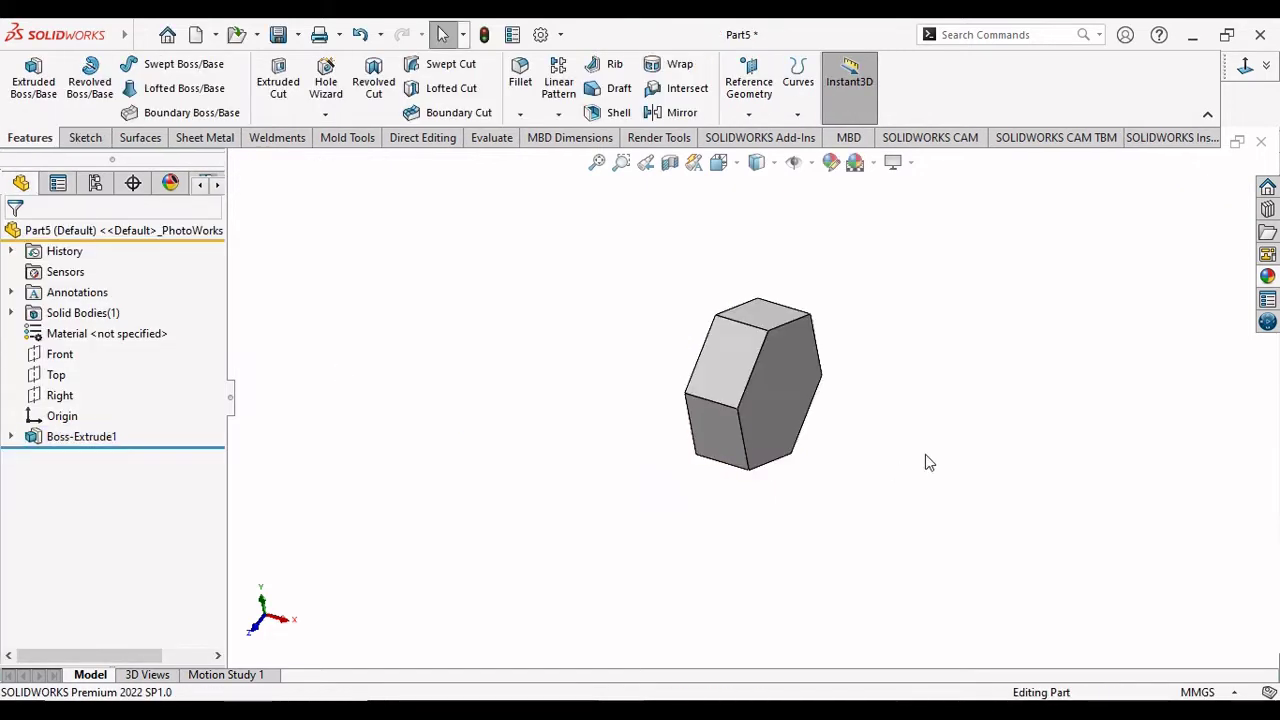
pyautogui.scroll(-1, 814, 343)
pyautogui.scroll(-1, 814, 343)
pyautogui.scroll(-1, 775, 391)
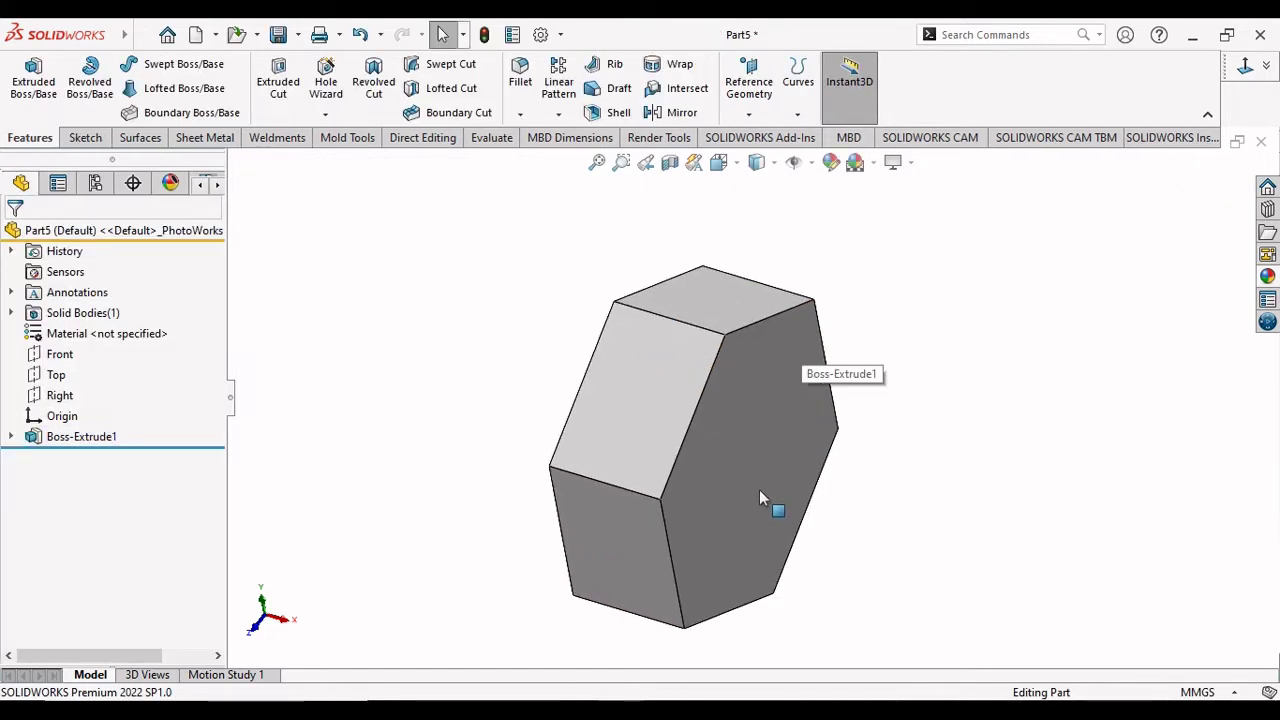
pyautogui.click(760, 497)
# Sketch on the hexagon face, viewed Normal To, an origin-centred circle tangent to the hexagon edges.
pyautogui.click(843, 445)
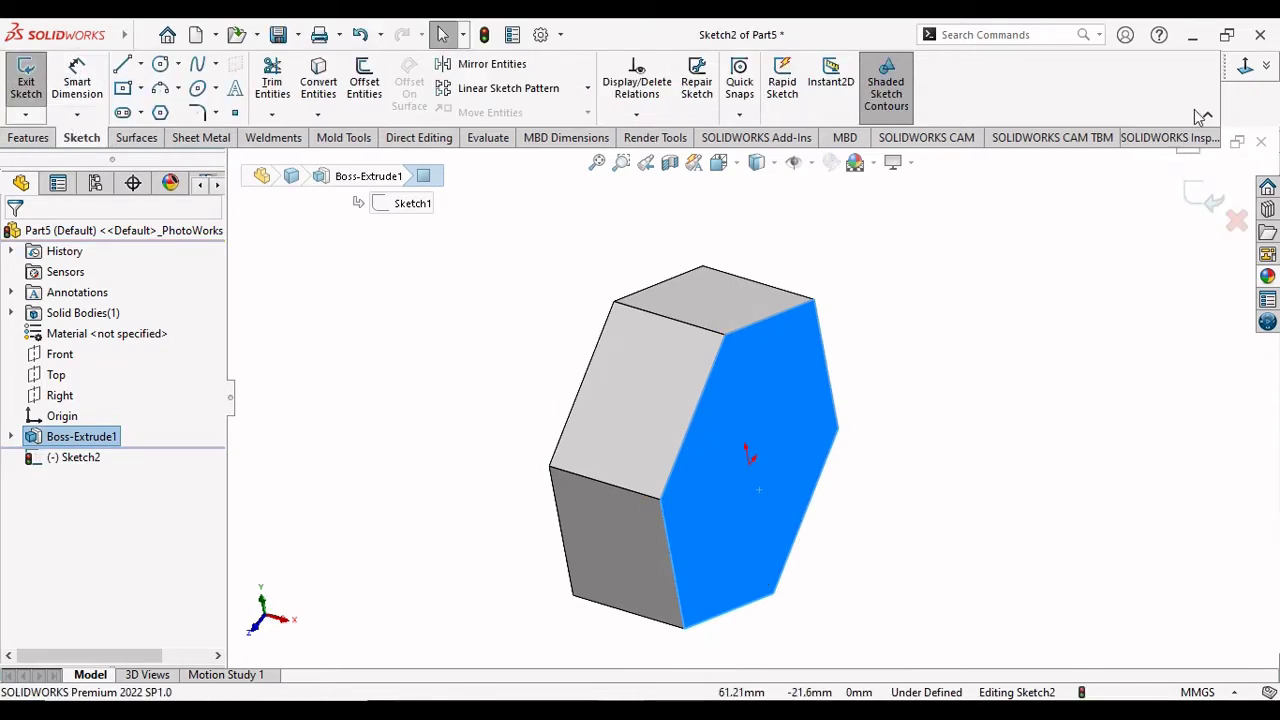
pyautogui.click(1244, 62)
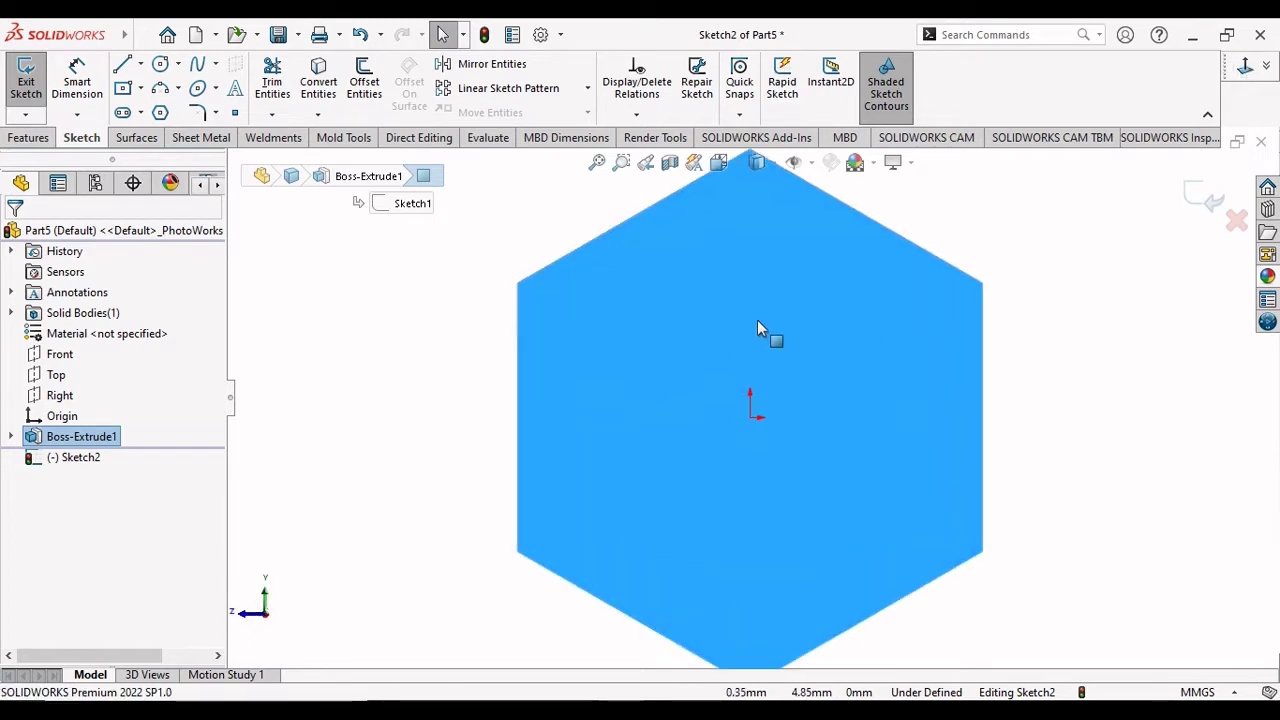
pyautogui.click(160, 65)
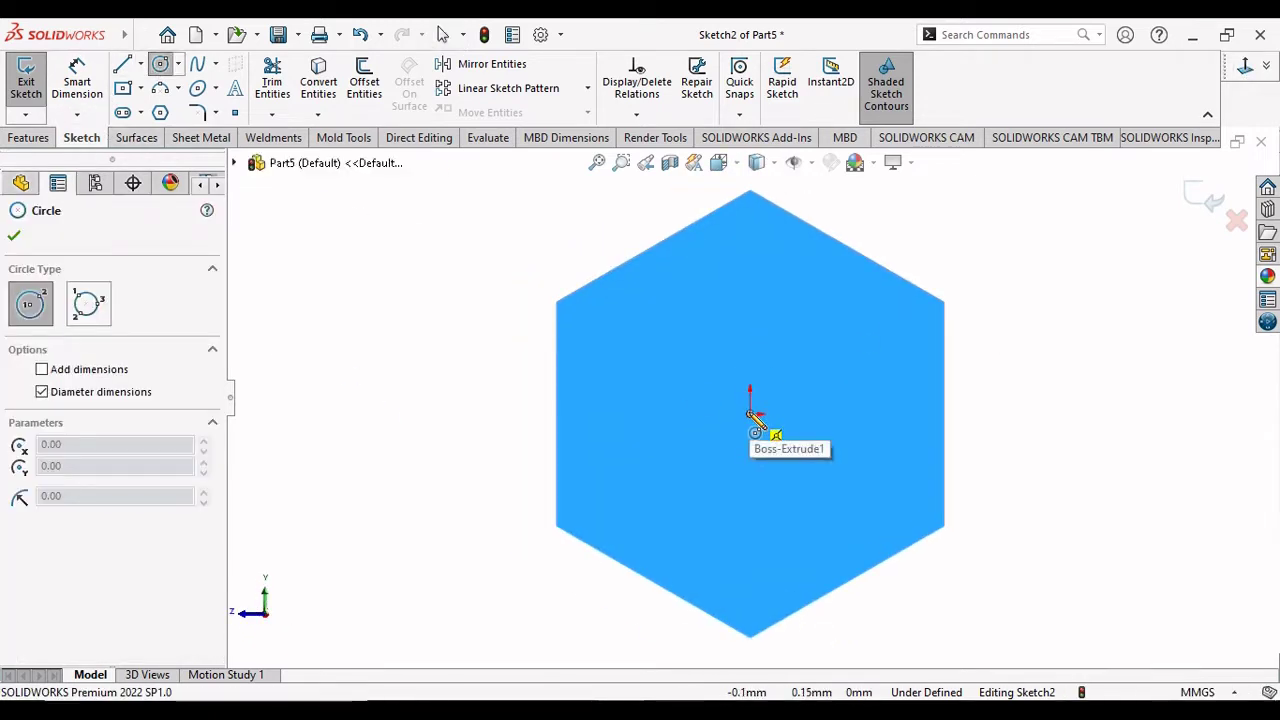
pyautogui.moveTo(750, 412); pyautogui.dragTo(782, 471)
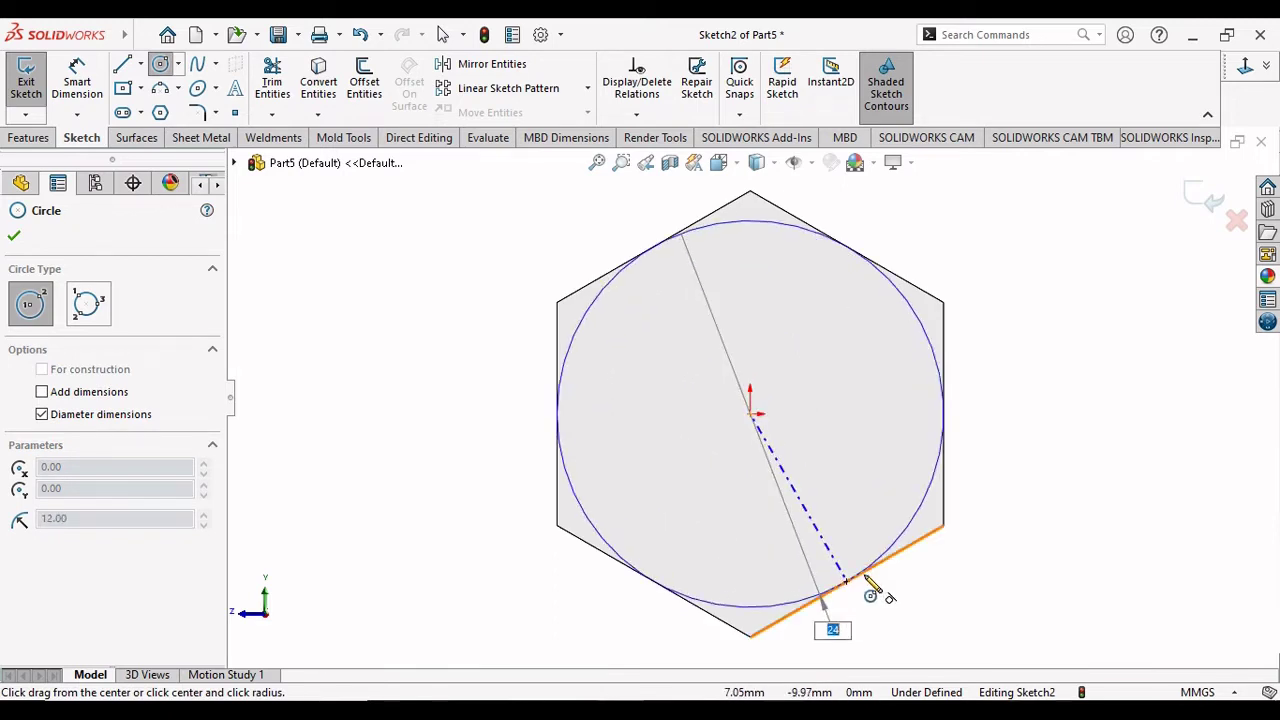
pyautogui.click(862, 580)
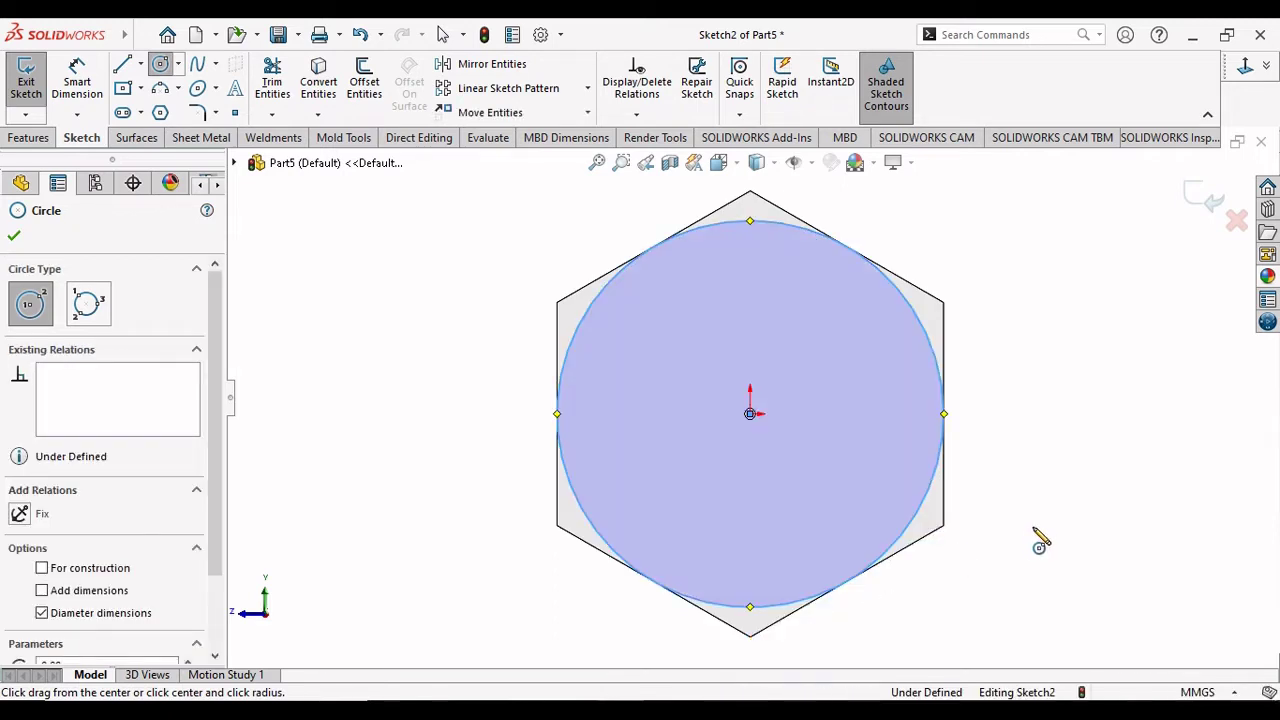
pyautogui.rightClick(1035, 530)
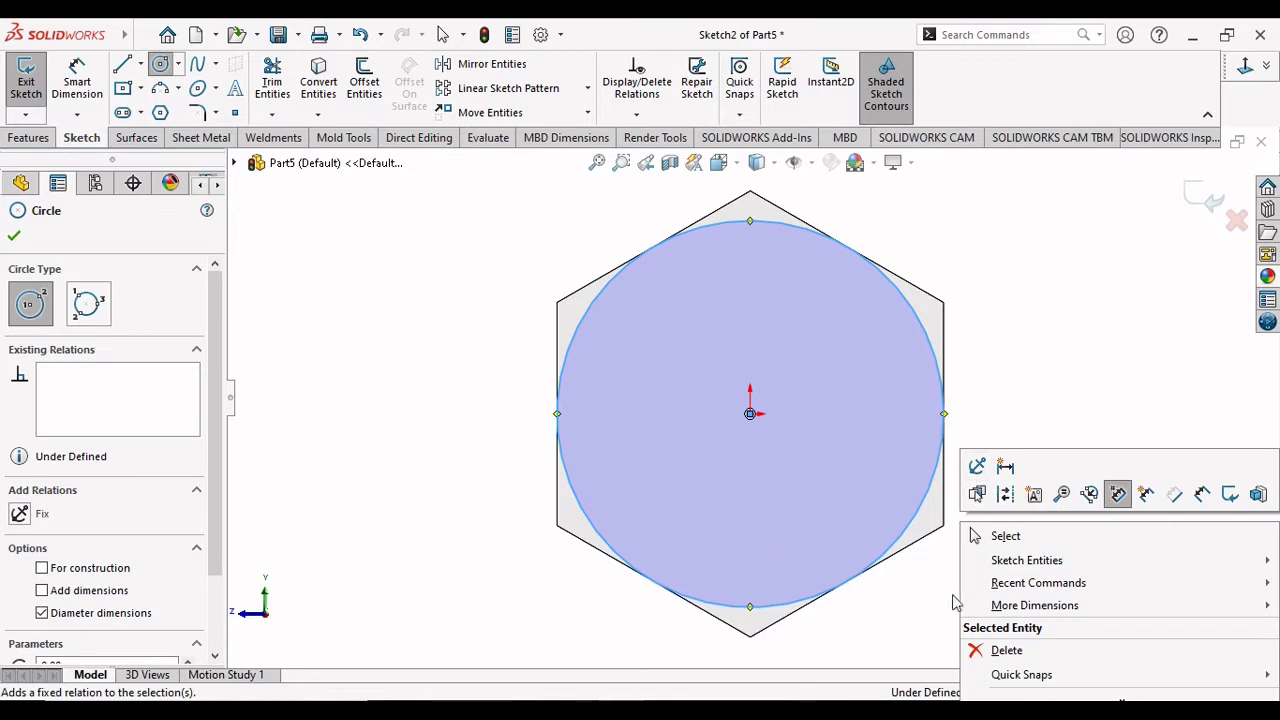
pyautogui.click(985, 537)
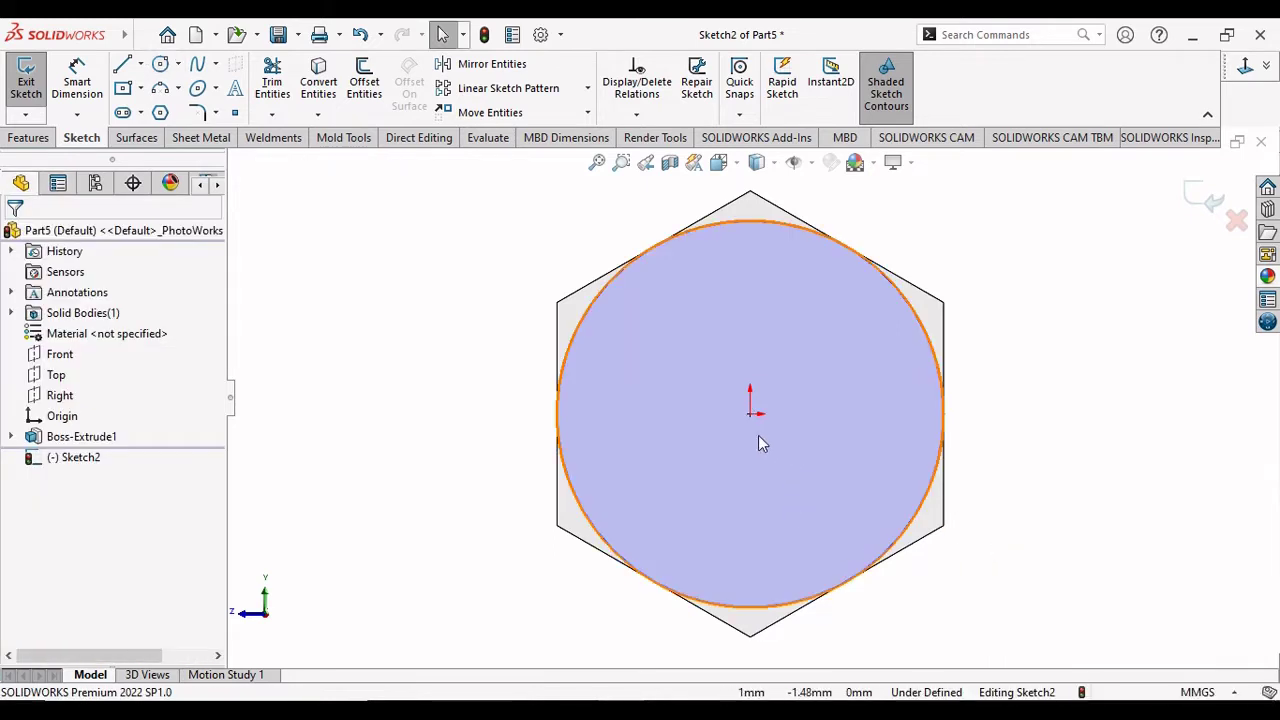
pyautogui.scroll(2, 757, 435)
pyautogui.press('f')
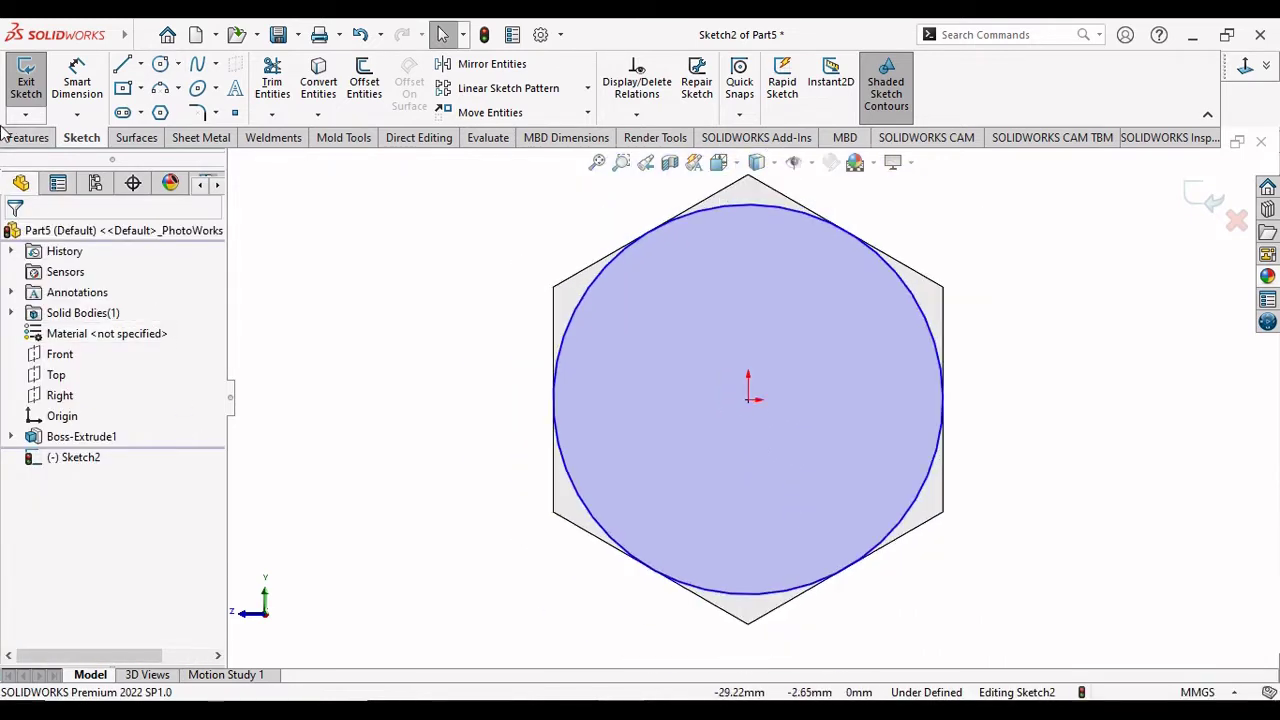
pyautogui.click(28, 138)
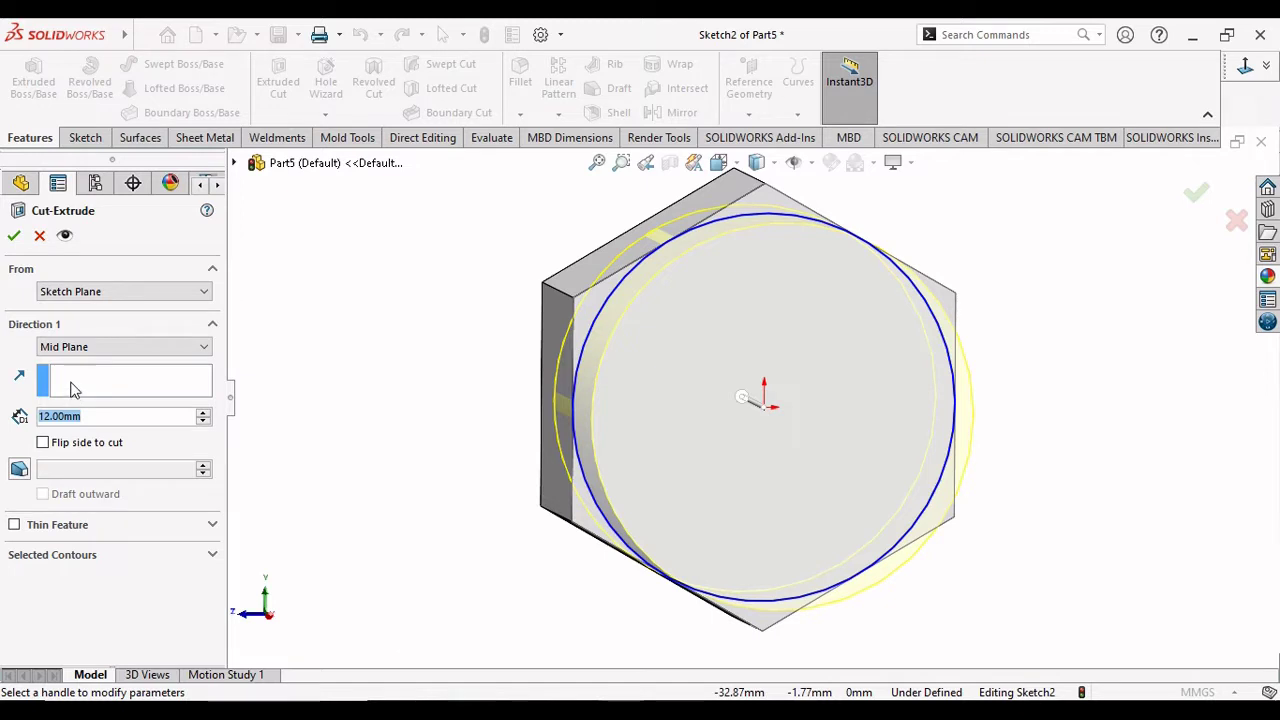
# Set the cut depth to 1.5 mm and flip it to remove material outside the circle.
pyautogui.write('1')
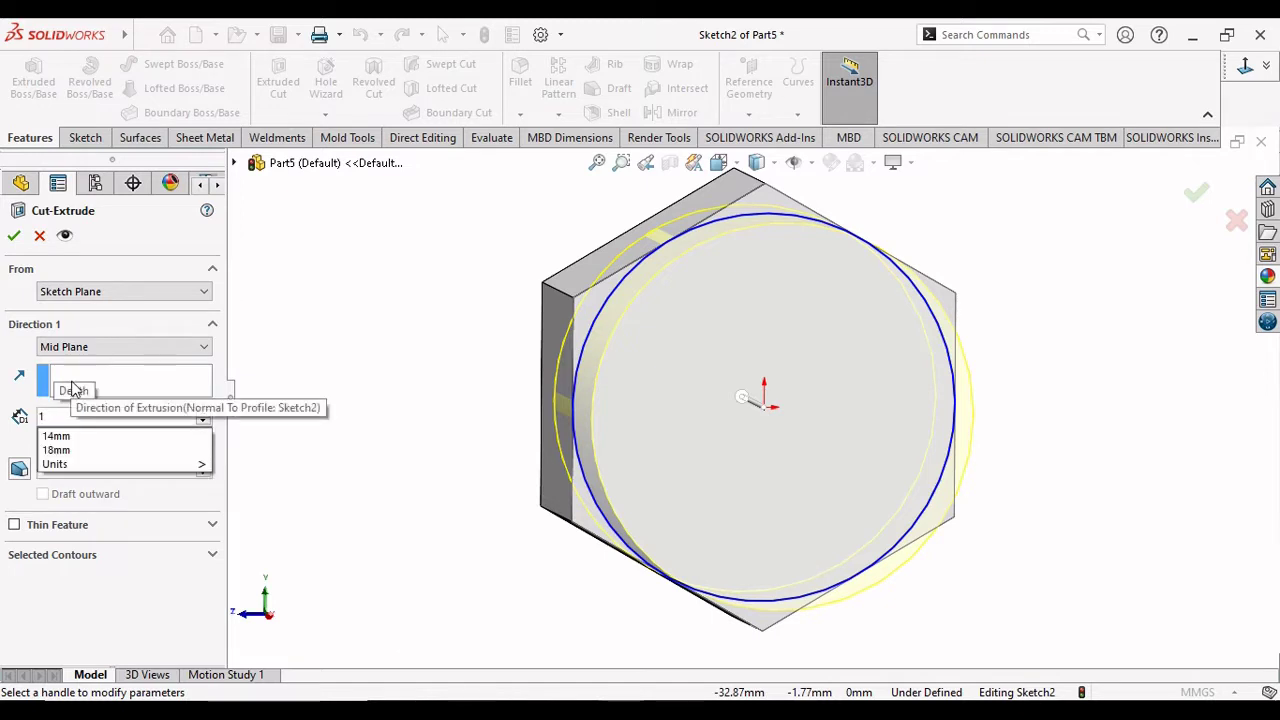
pyautogui.write('.5')
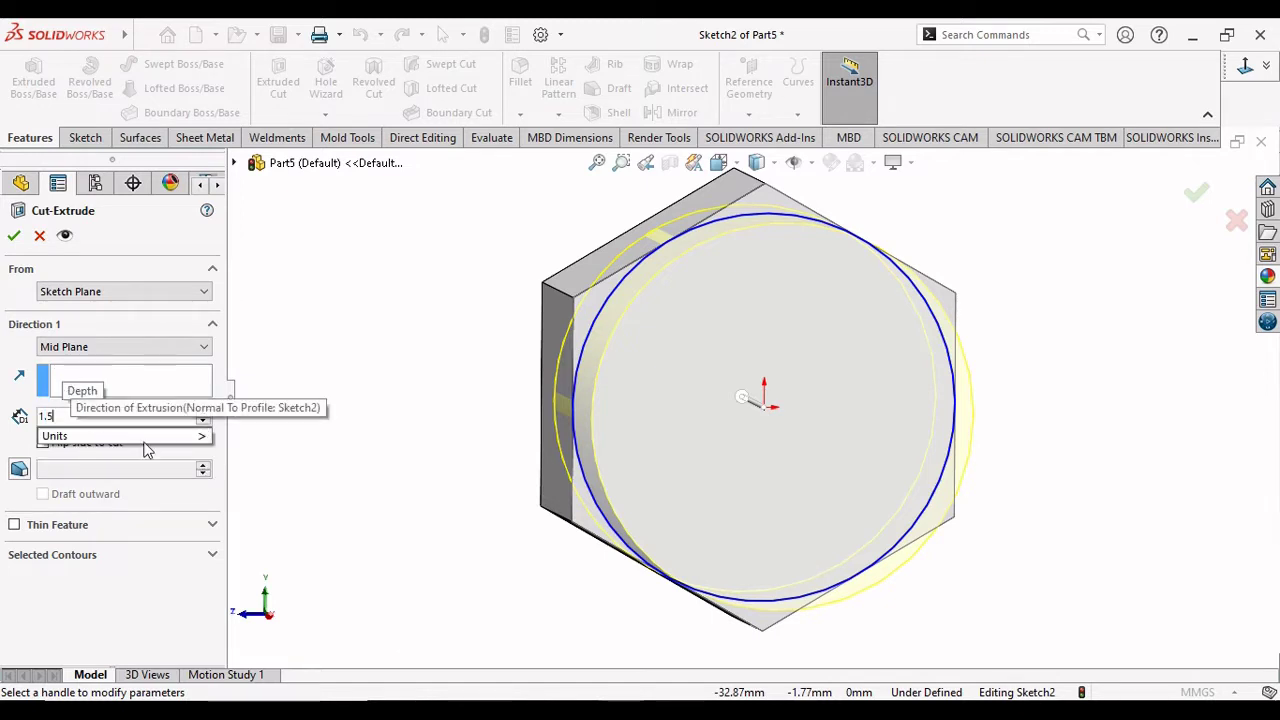
pyautogui.press('Return')
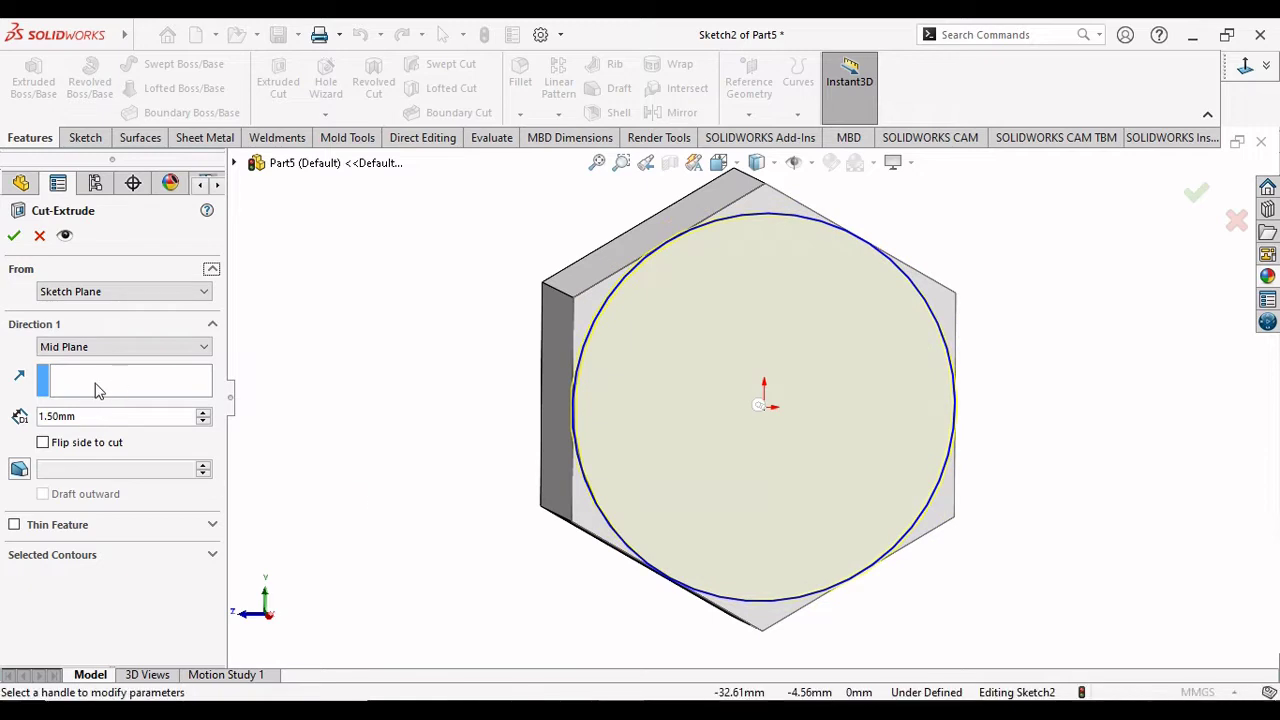
pyautogui.moveTo(357, 500); pyautogui.dragTo(478, 504, button='middle')
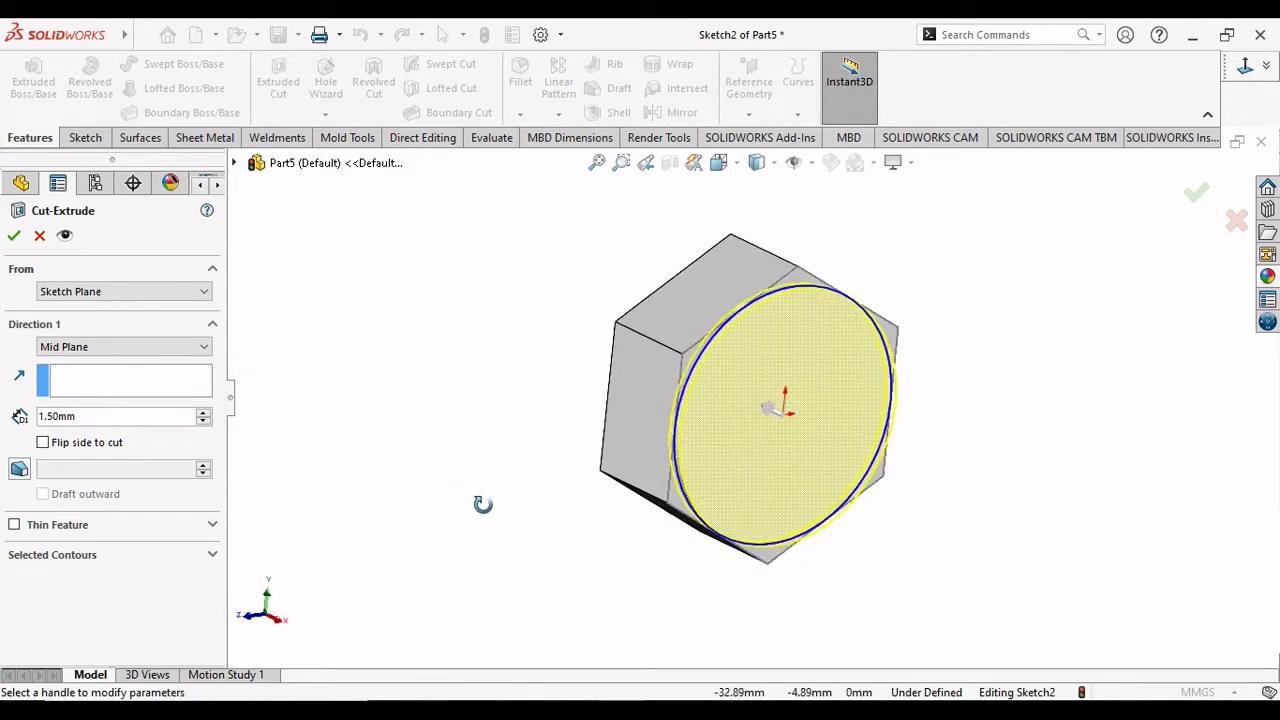
pyautogui.click(43, 443)
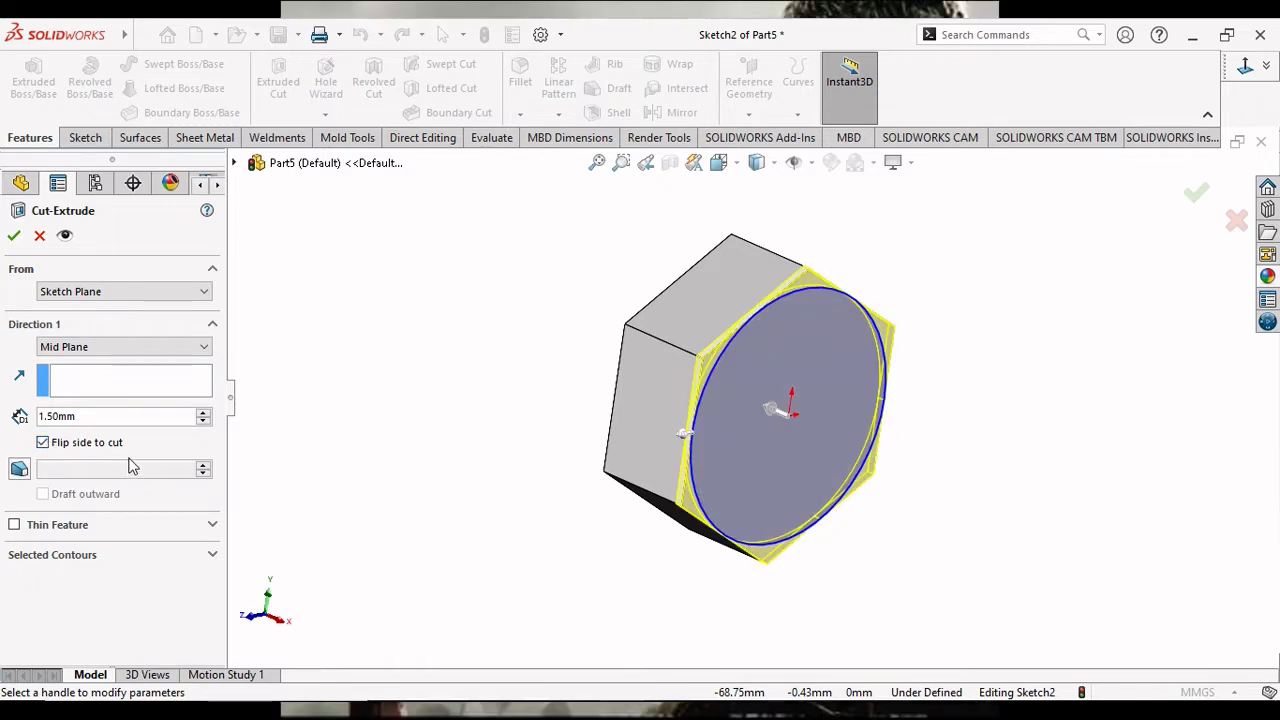
# Change the cut depth to 20 mm with a 45° draft and accept Cut-Extrude1.
pyautogui.doubleClick(96, 418)
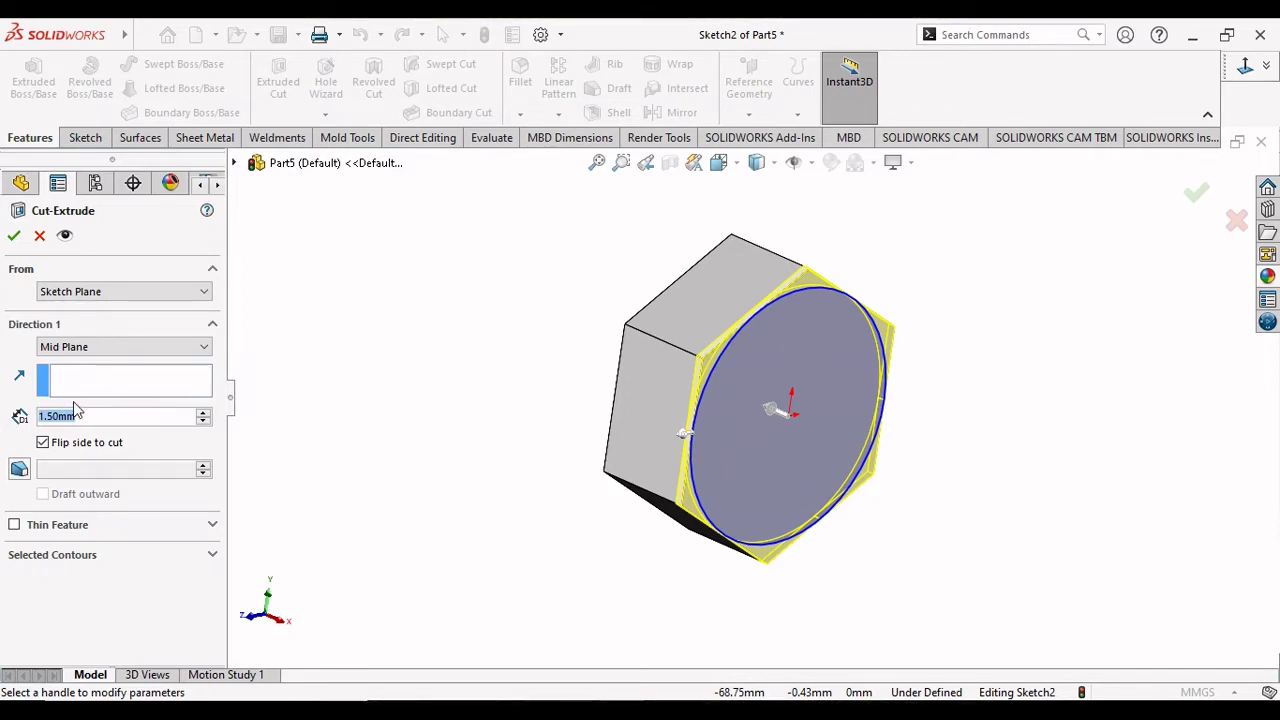
pyautogui.write('2')
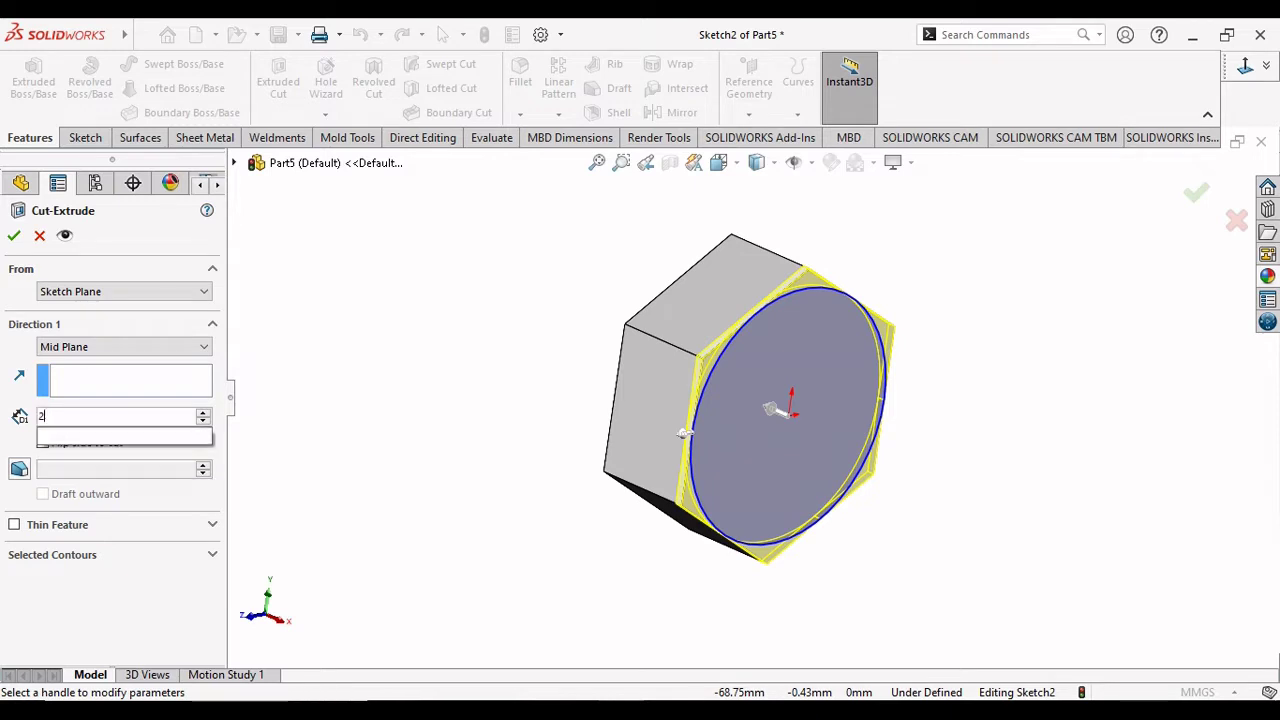
pyautogui.write('0')
pyautogui.press('Return')
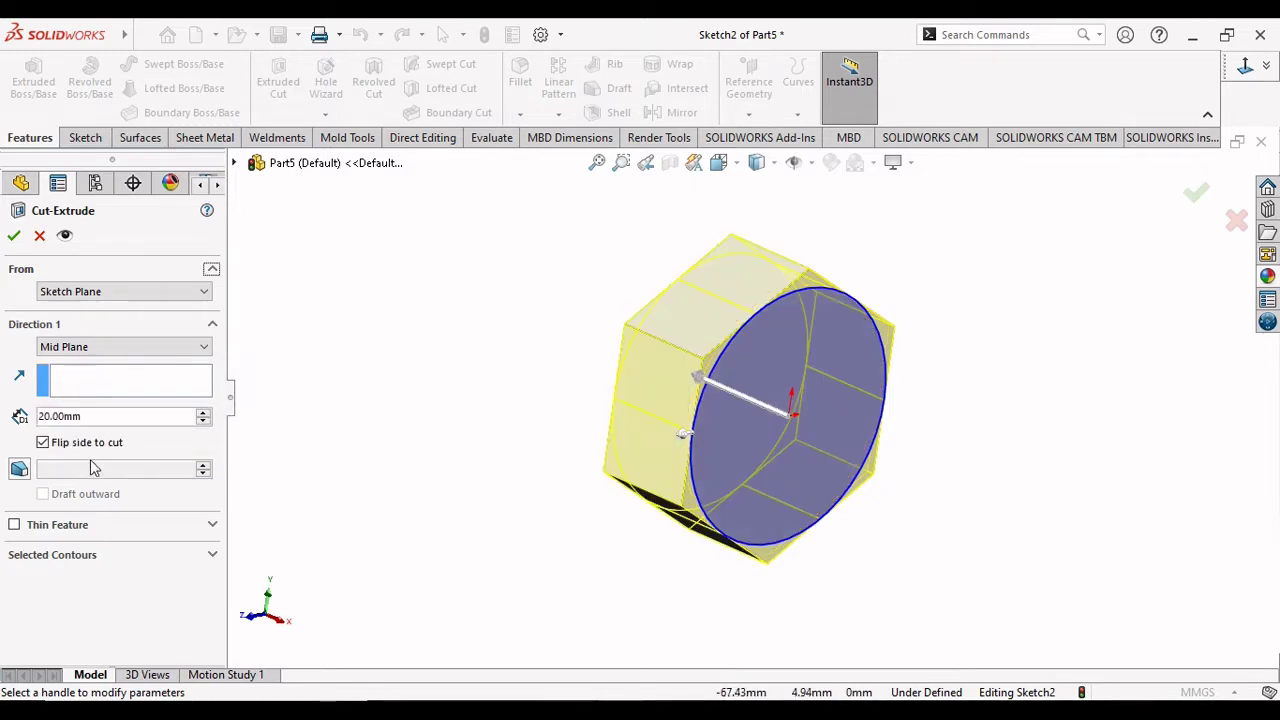
pyautogui.click(19, 470)
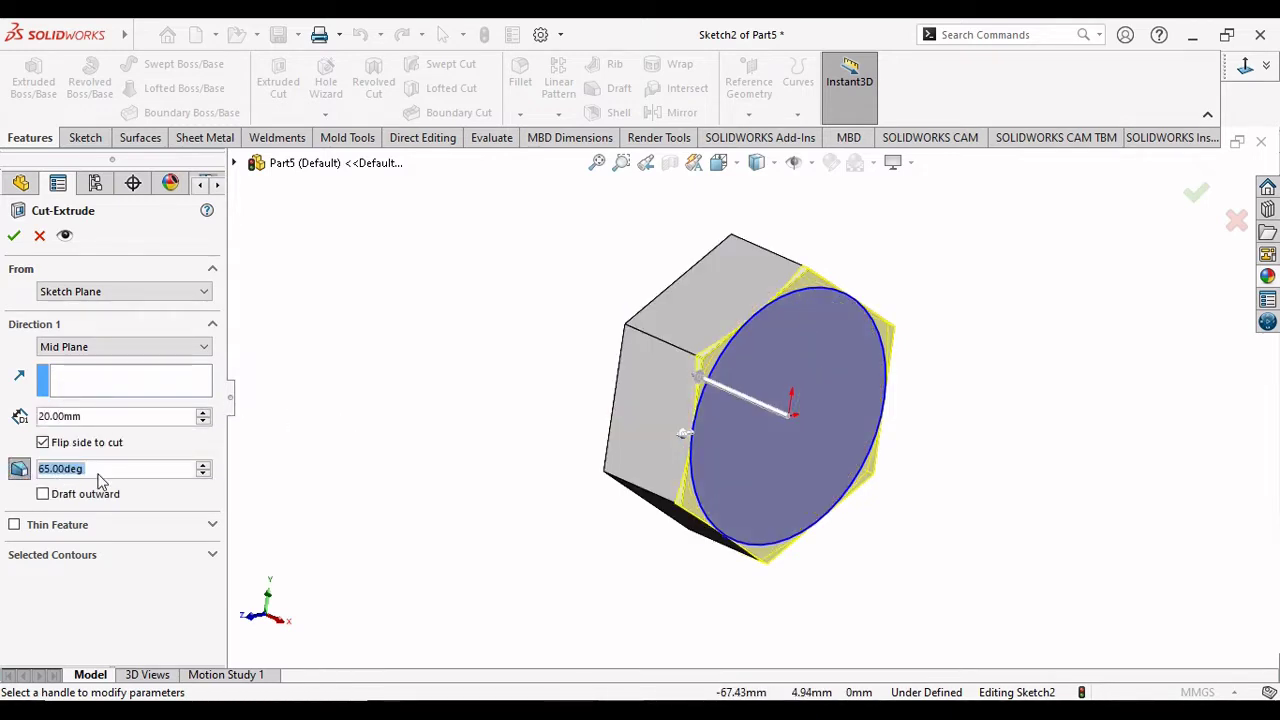
pyautogui.write('45')
pyautogui.press('Return')
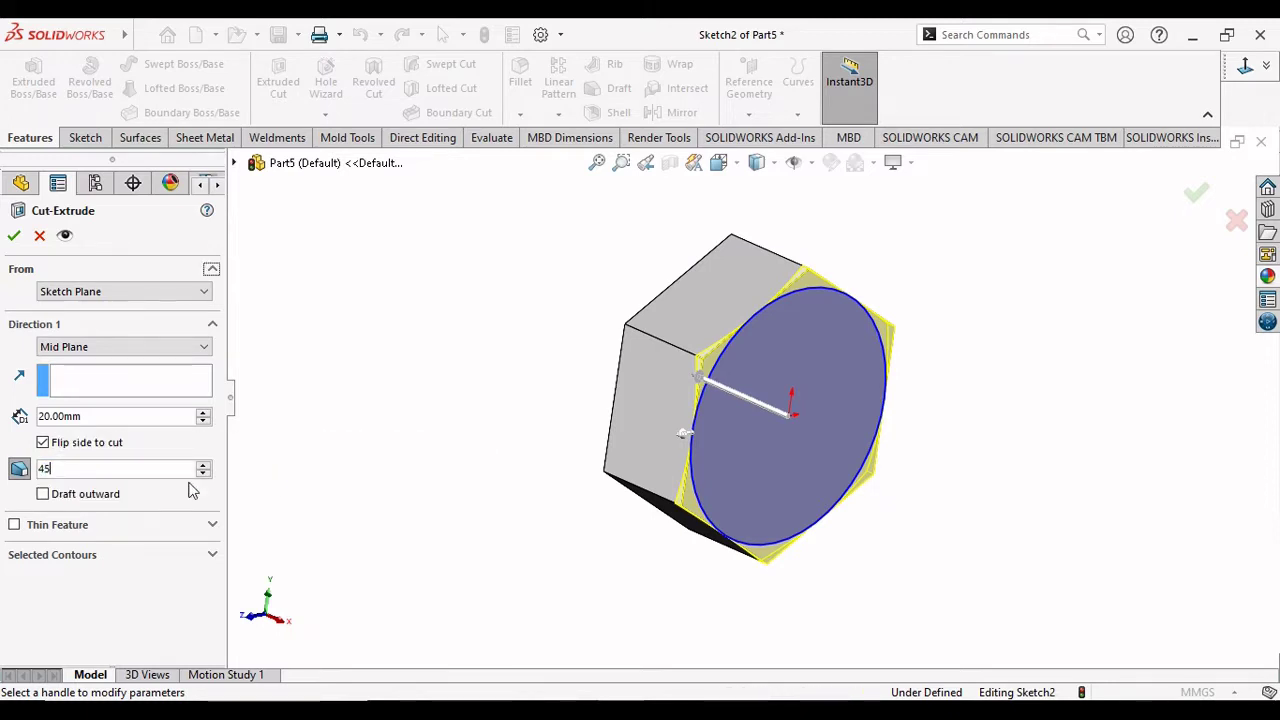
pyautogui.click(15, 237)
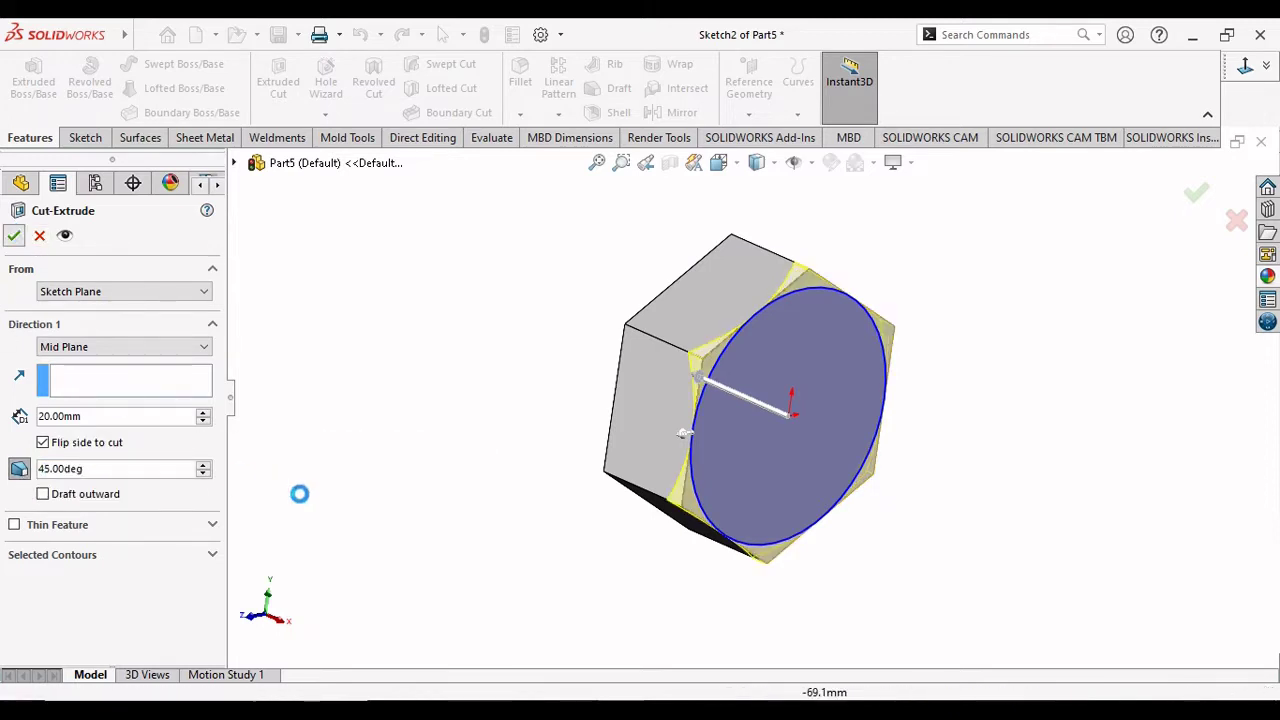
pyautogui.click(395, 515)
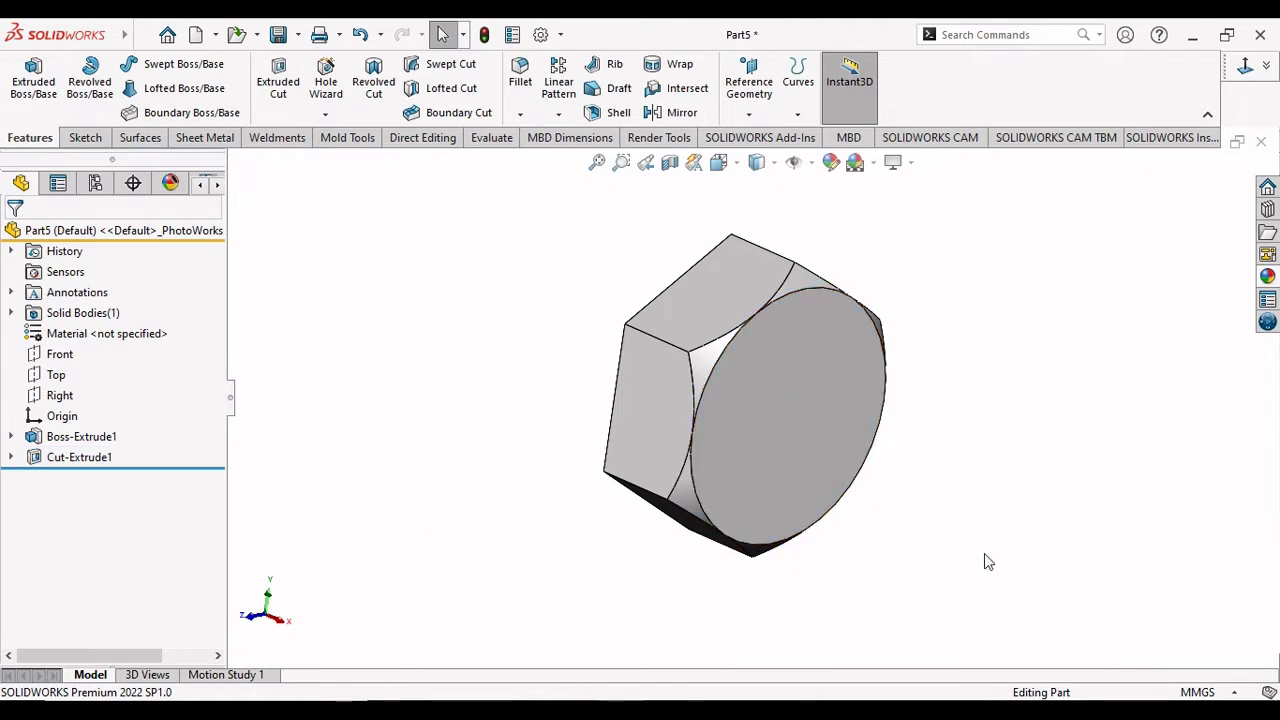
pyautogui.moveTo(984, 553)
pyautogui.mouseDown(button='middle')
pyautogui.moveTo(1020, 557)
pyautogui.moveTo(786, 528)
pyautogui.mouseUp(button='middle')
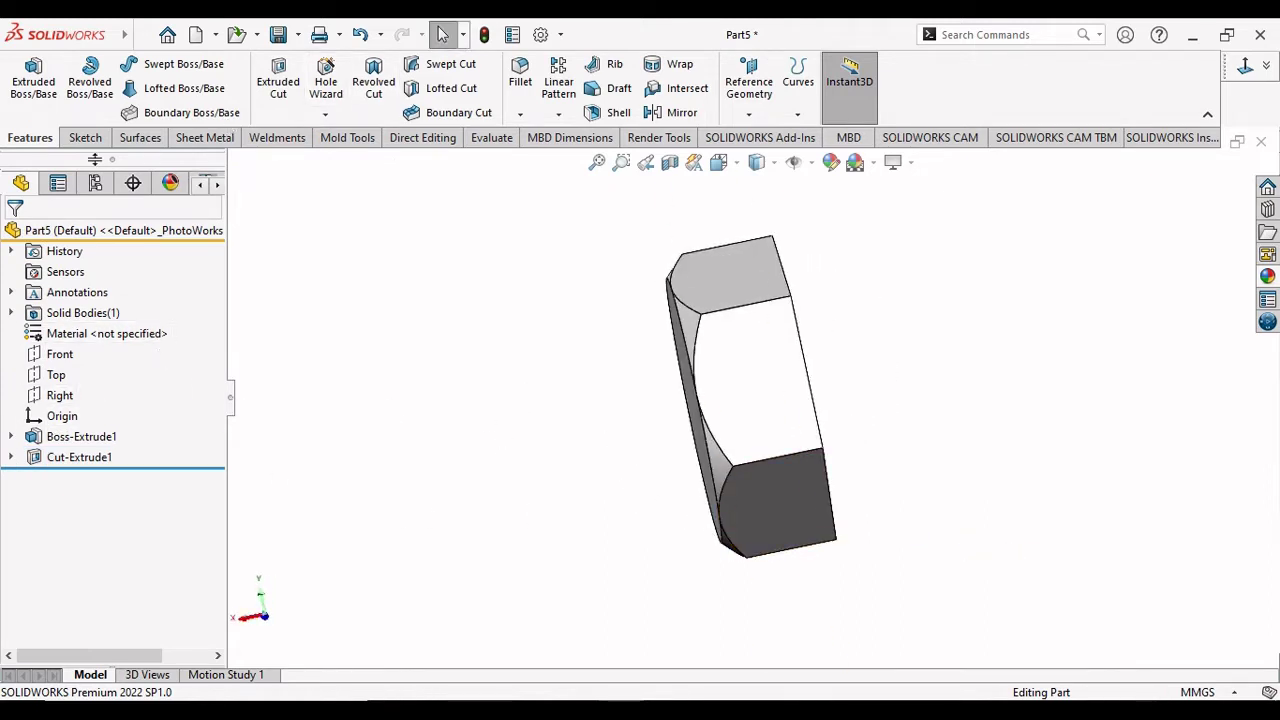
# Create Mirror1, copying Cut-Extrude1 across the Right plane to chamfer the nut's other face.
pyautogui.click(85, 137)
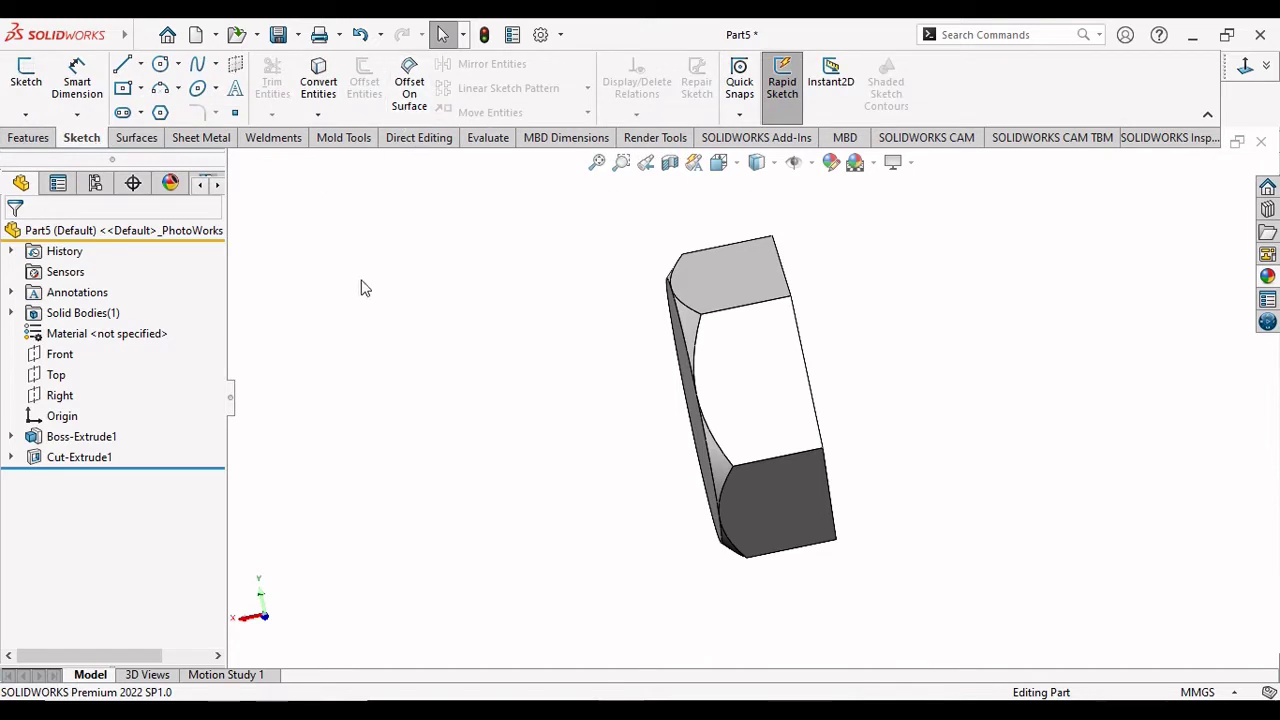
pyautogui.click(32, 138)
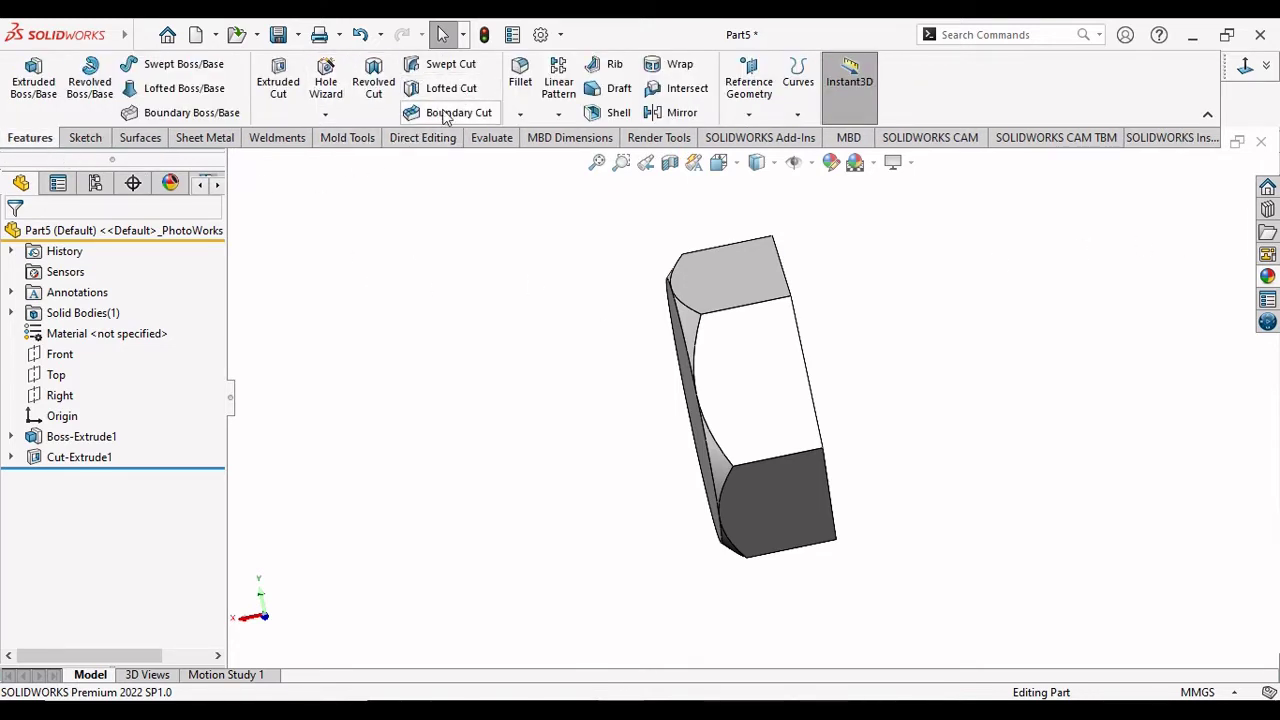
pyautogui.click(559, 114)
pyautogui.click(584, 181)
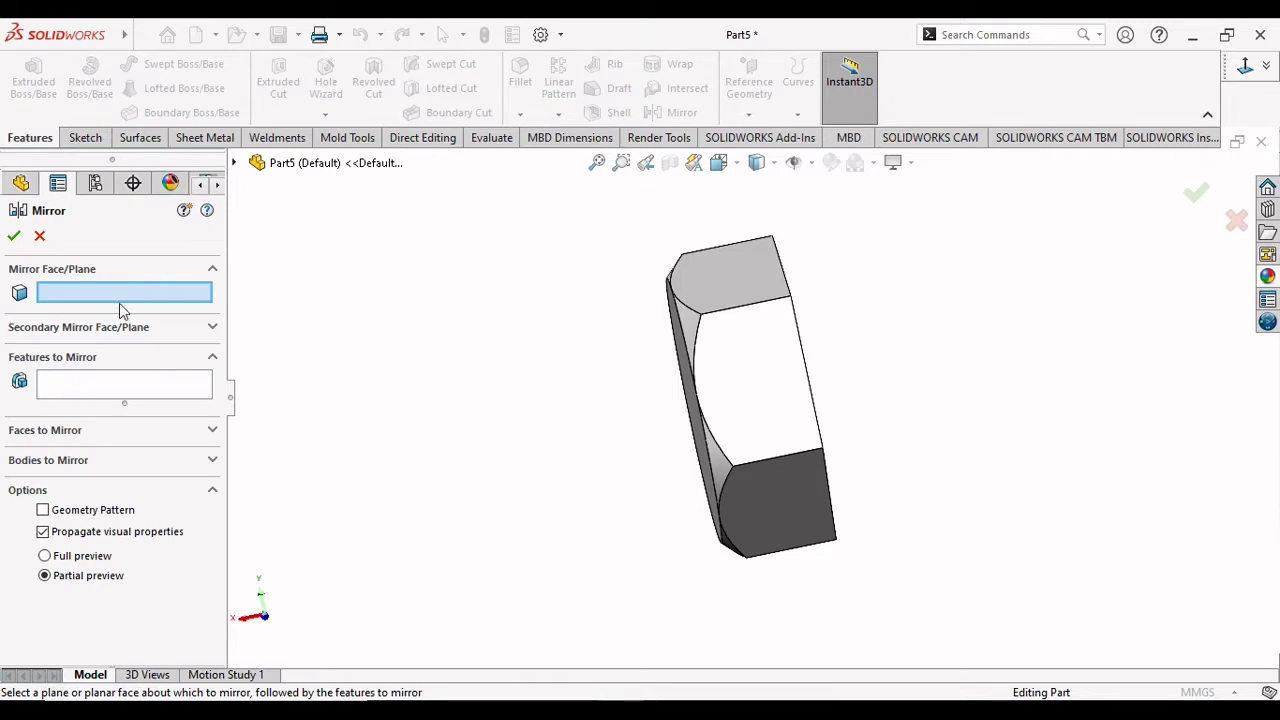
pyautogui.click(237, 165)
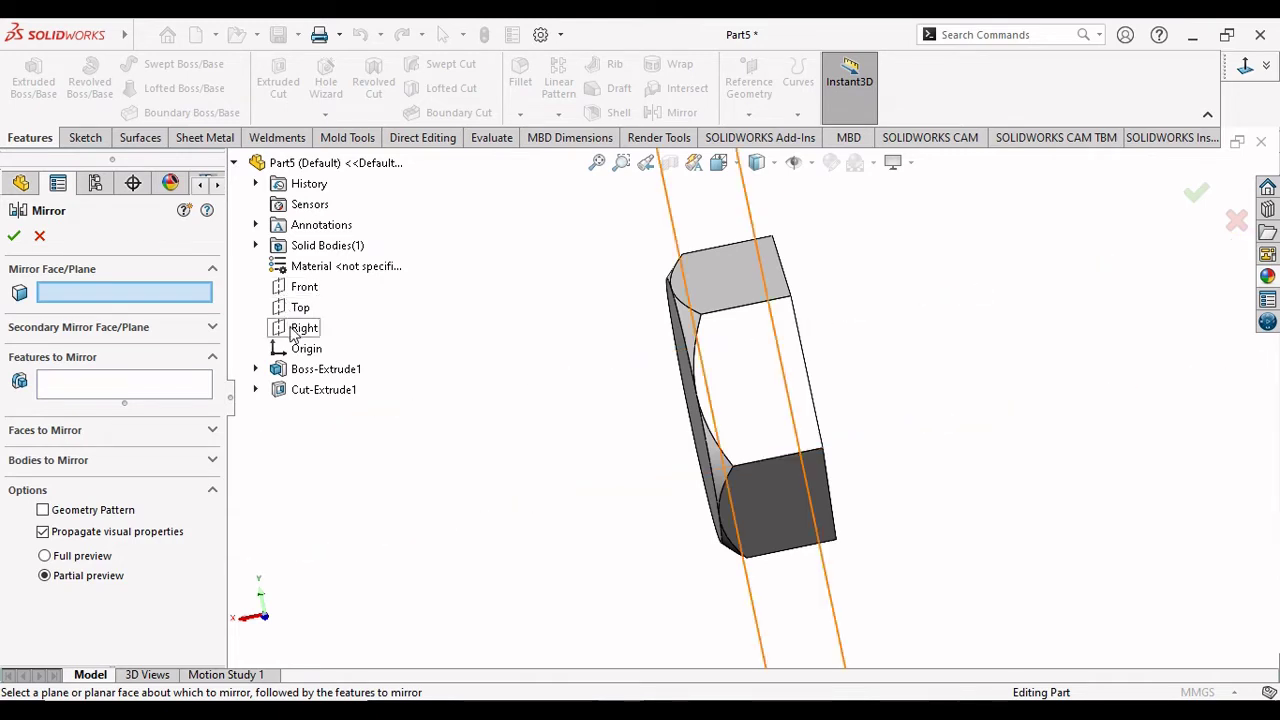
pyautogui.click(295, 330)
pyautogui.moveTo(413, 362); pyautogui.dragTo(65, 388, button='middle')
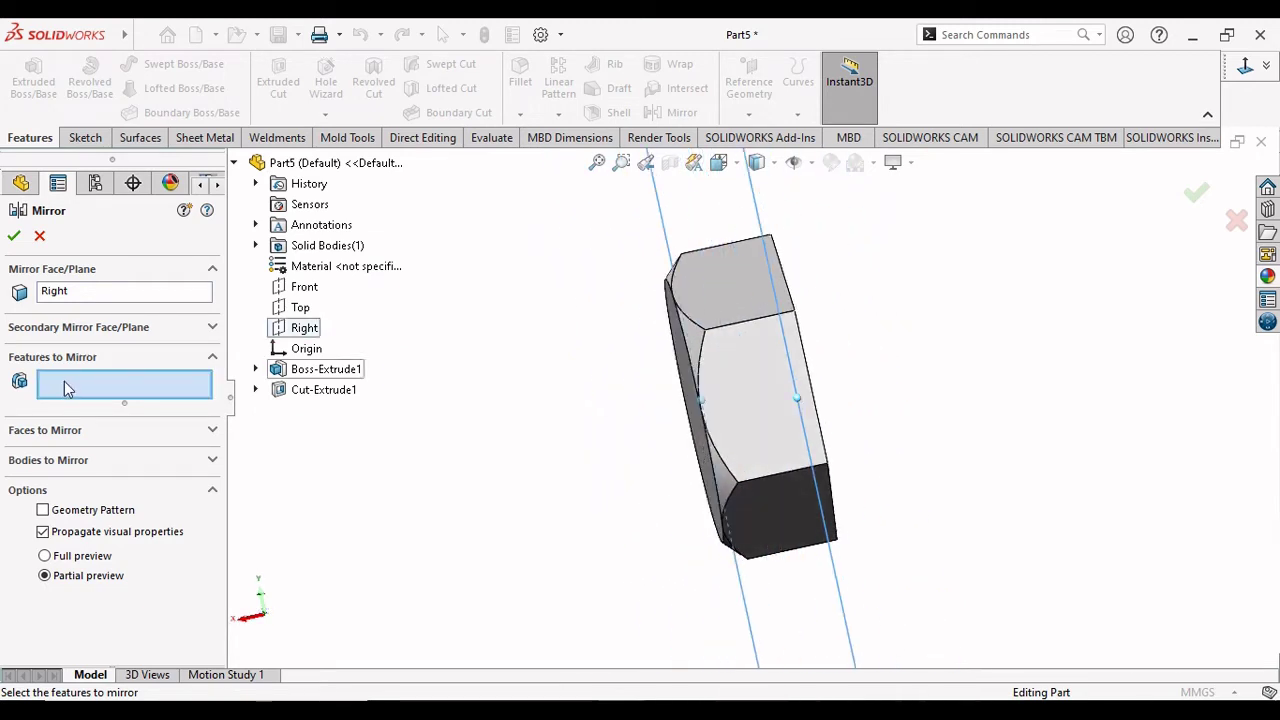
pyautogui.click(305, 392)
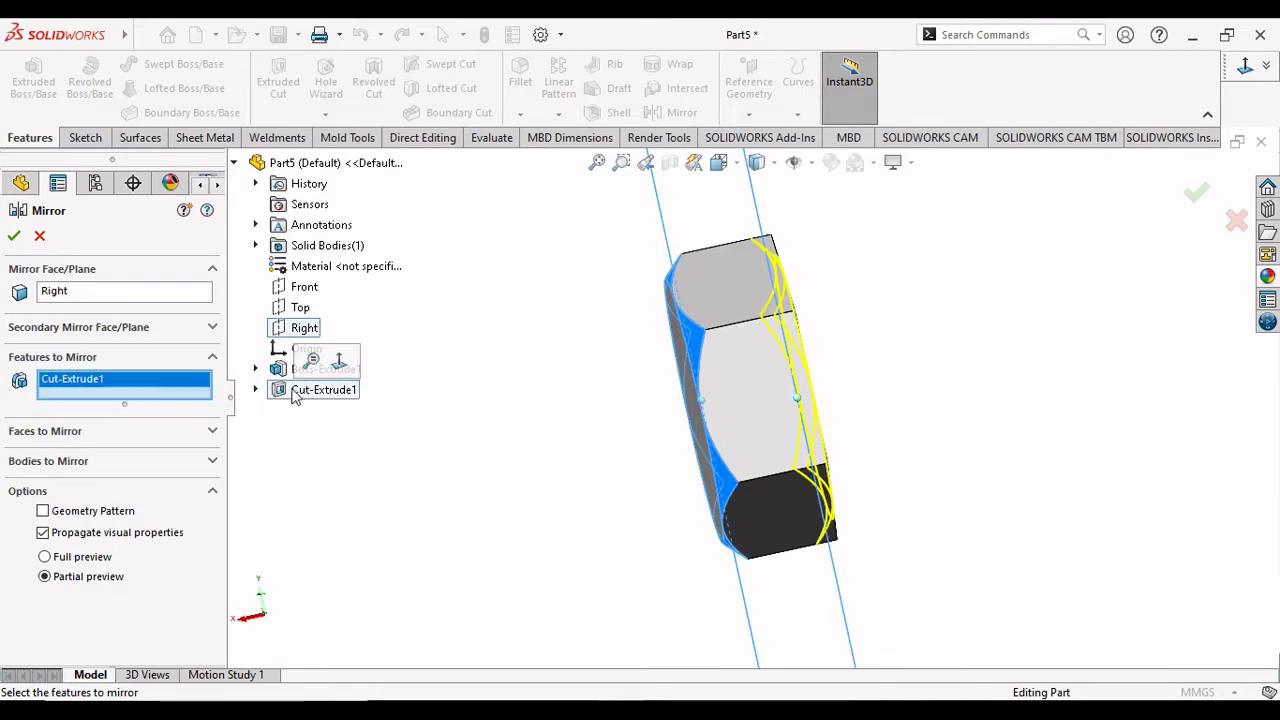
pyautogui.click(14, 235)
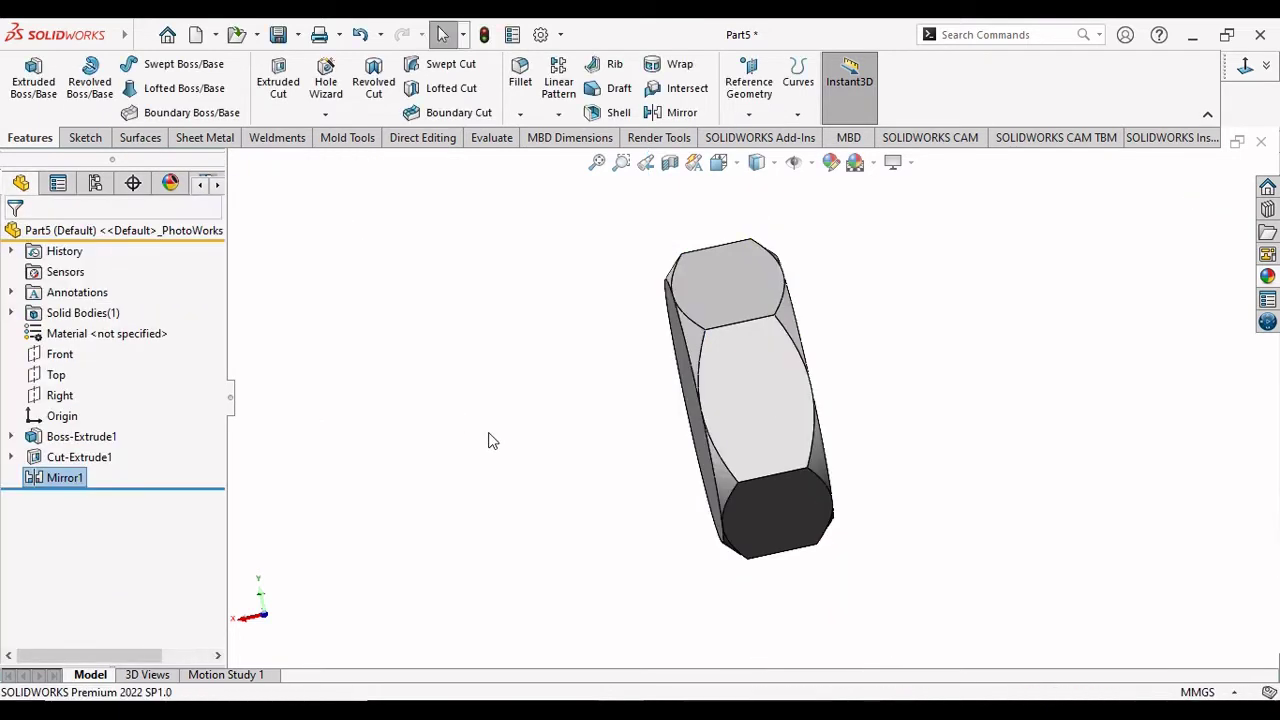
pyautogui.moveTo(822, 453); pyautogui.dragTo(746, 446, button='middle')
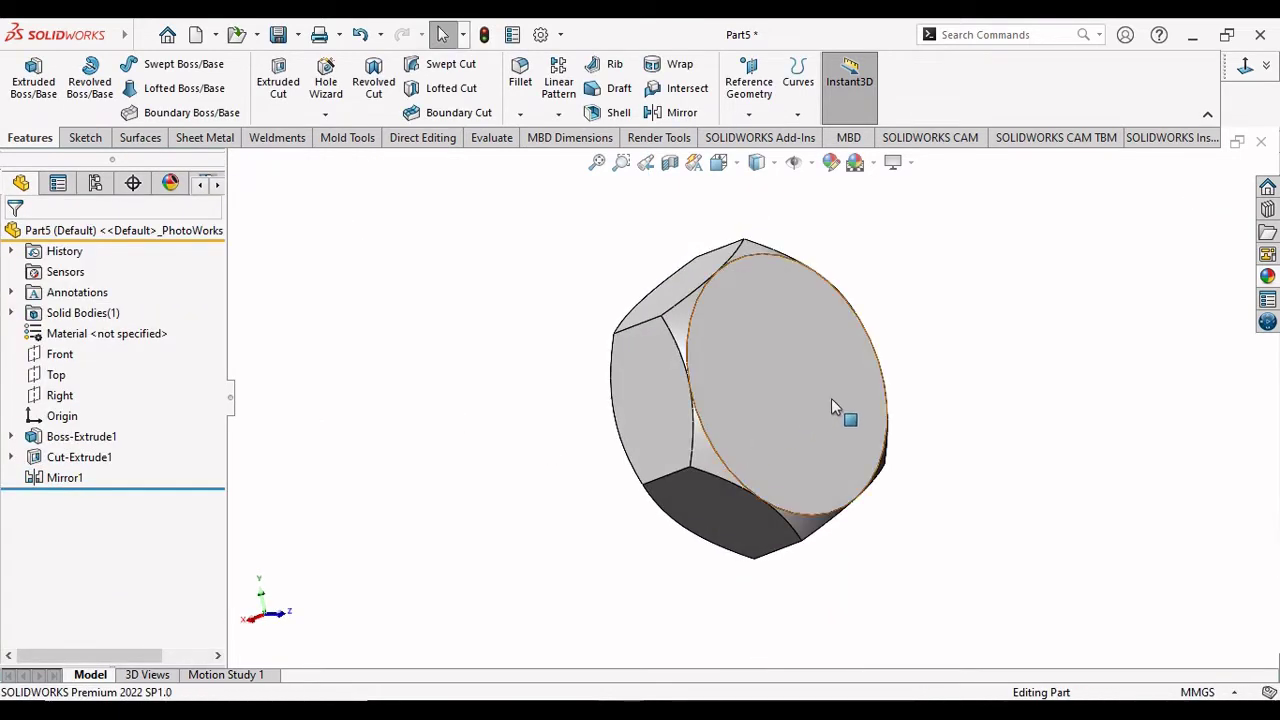
# Sketch a circle centred on the origin on the nut's round face, viewed Normal To.
pyautogui.moveTo(837, 408); pyautogui.dragTo(831, 471, button='middle')
pyautogui.click(793, 408)
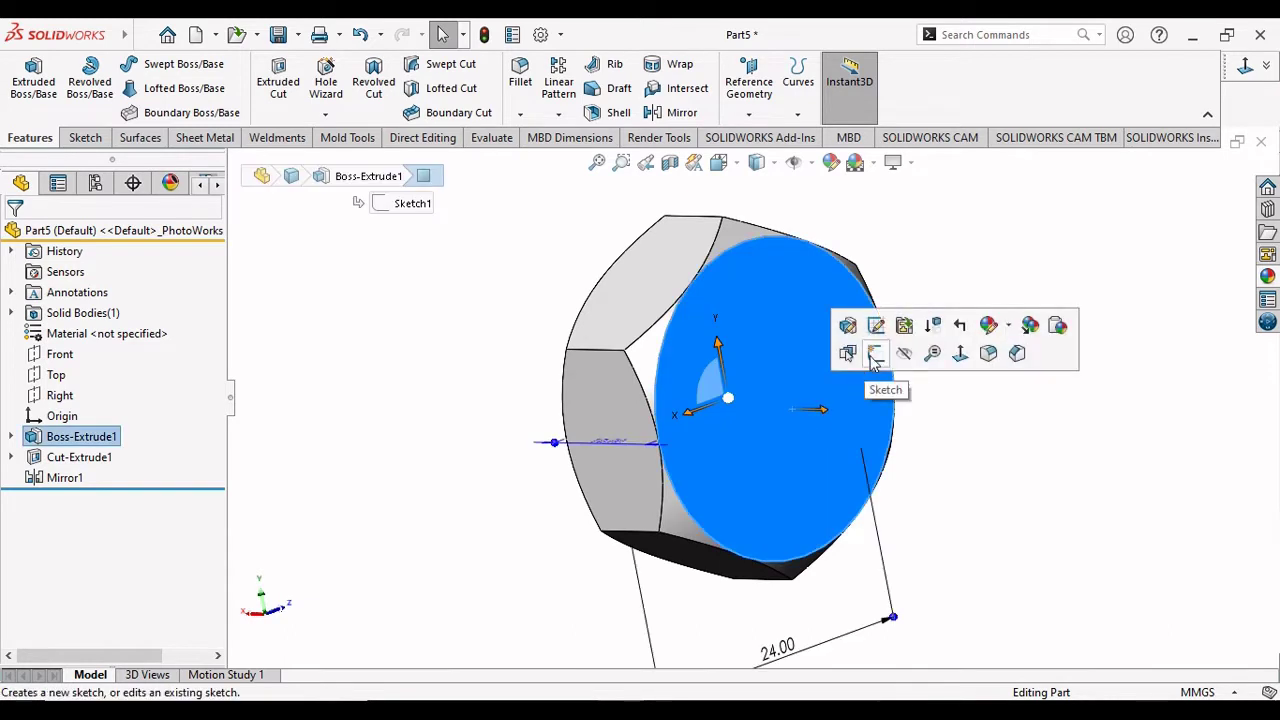
pyautogui.click(868, 357)
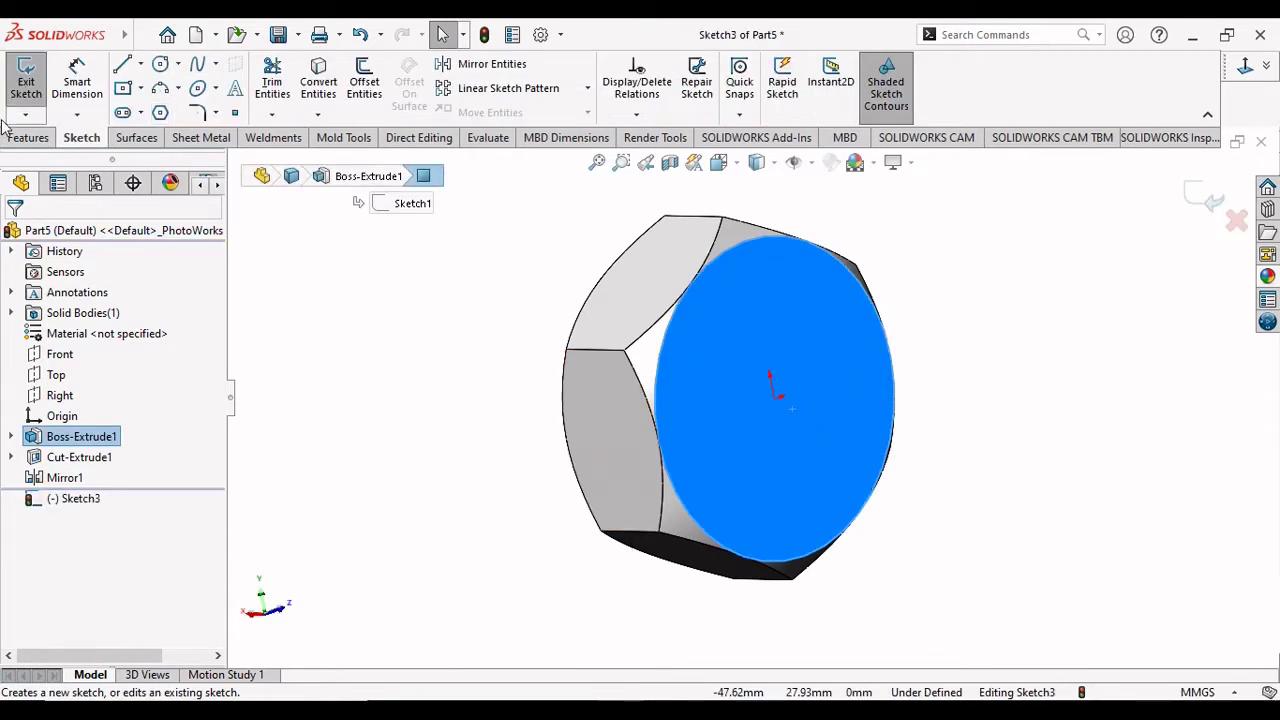
pyautogui.click(1246, 68)
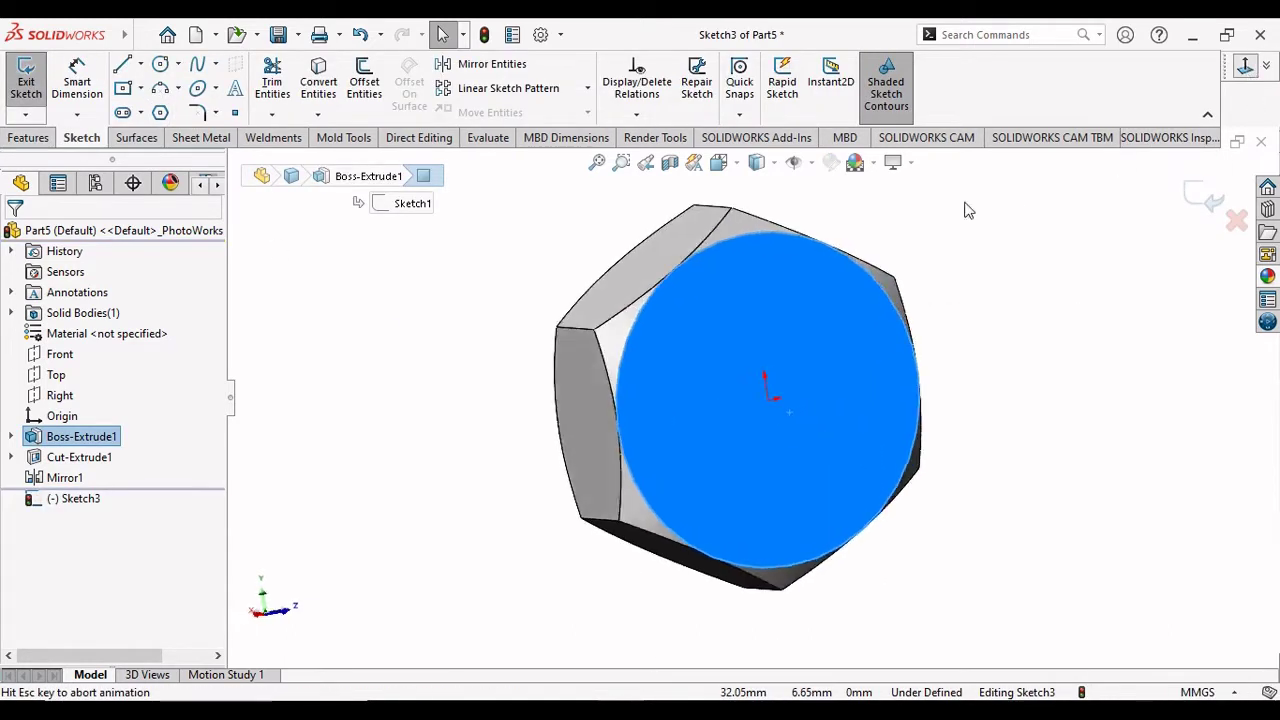
pyautogui.click(160, 65)
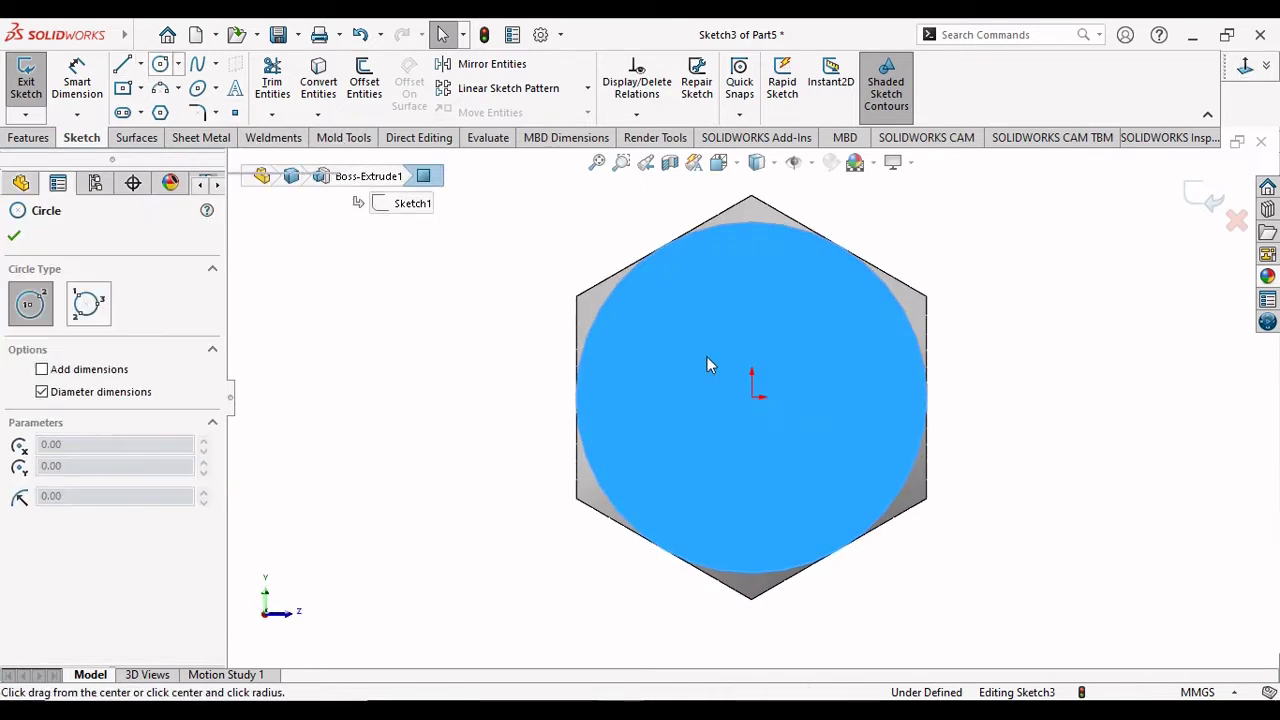
pyautogui.click(752, 396)
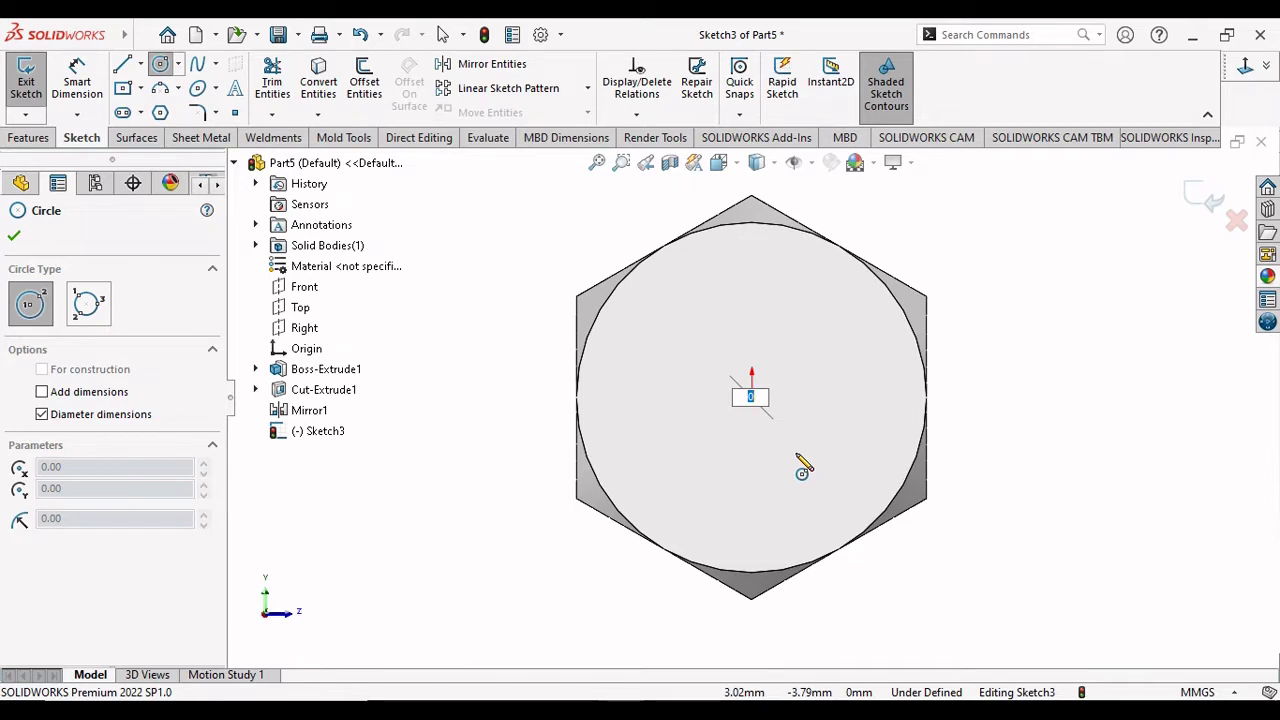
pyautogui.press('Return')
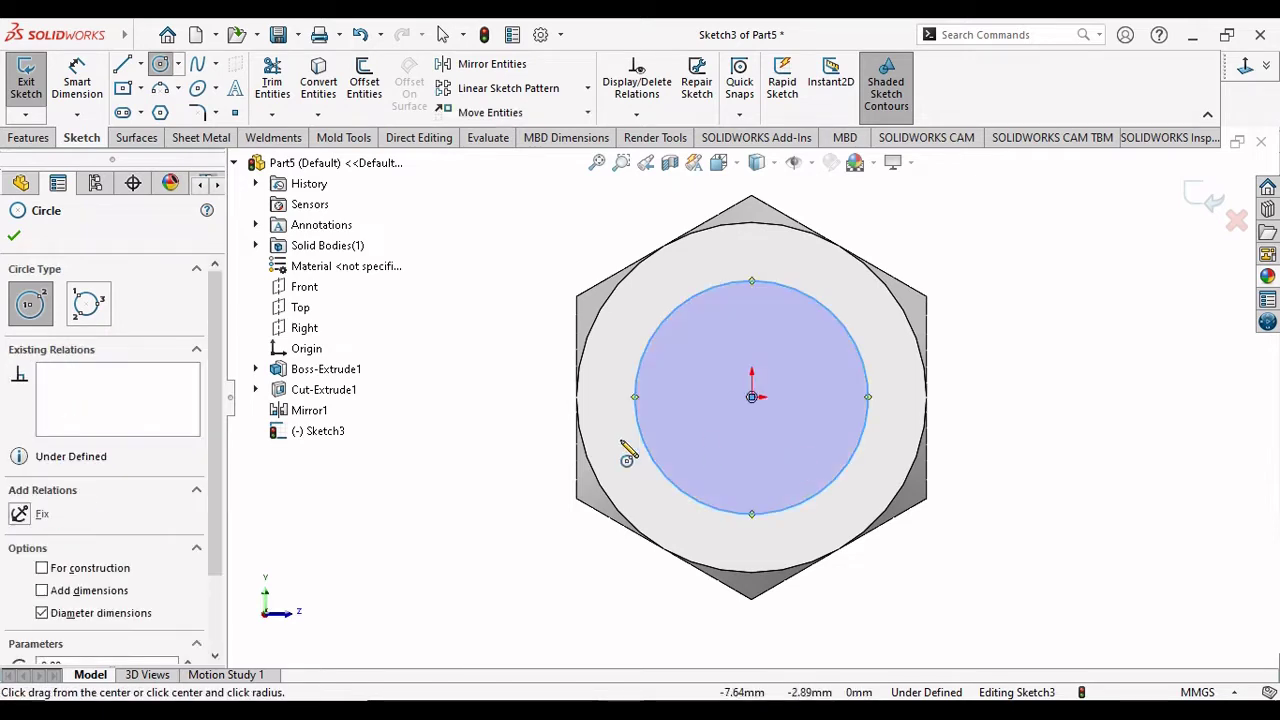
pyautogui.click(16, 237)
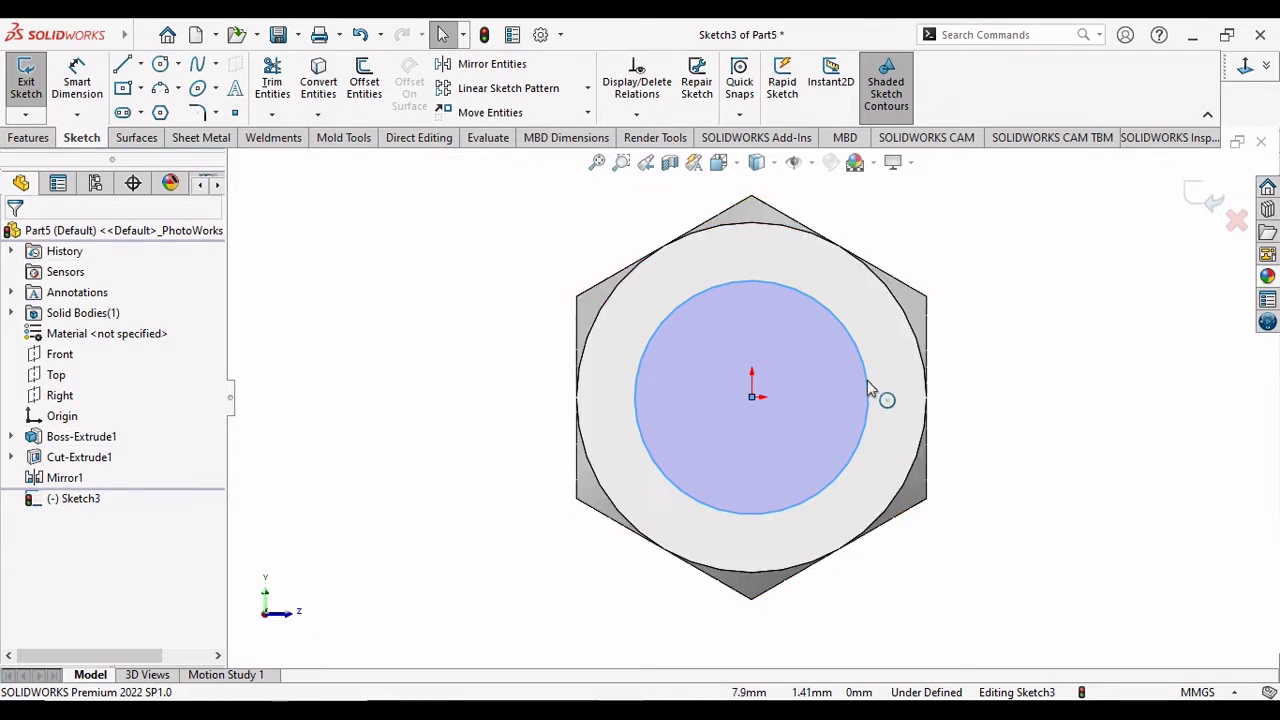
# Dimension the circle's diameter to 14 mm.
pyautogui.click(77, 82)
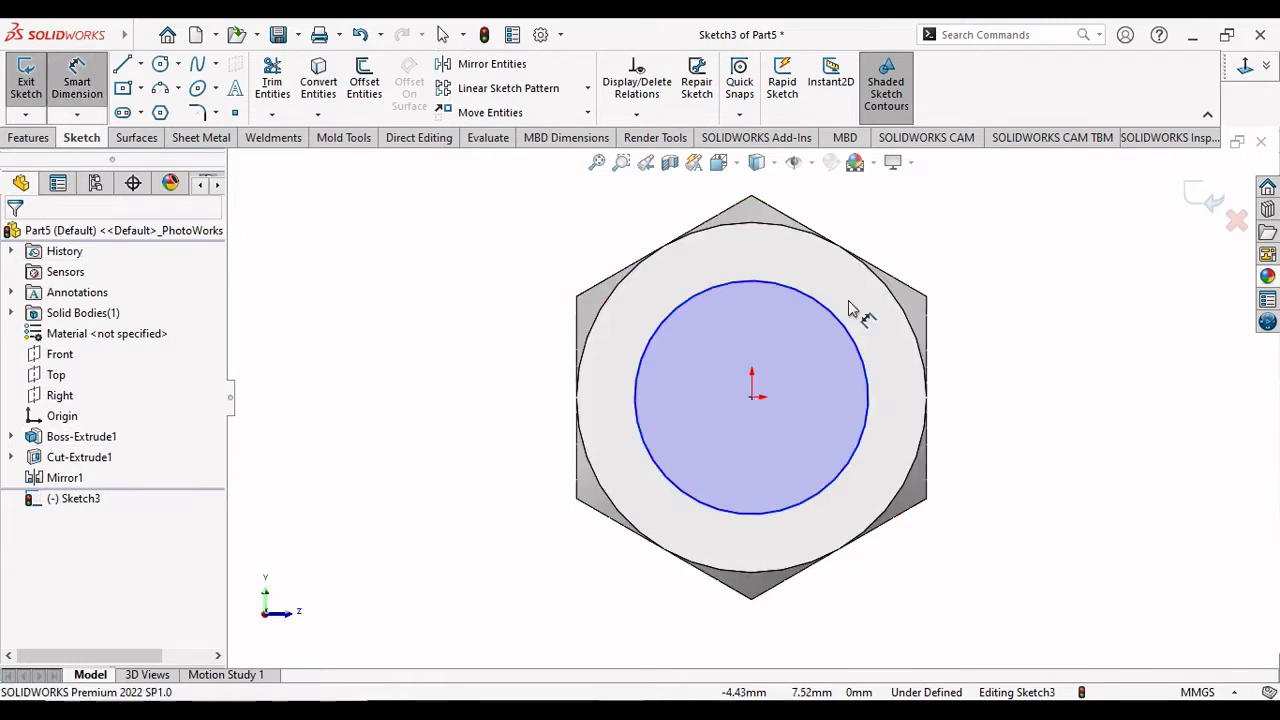
pyautogui.click(867, 405)
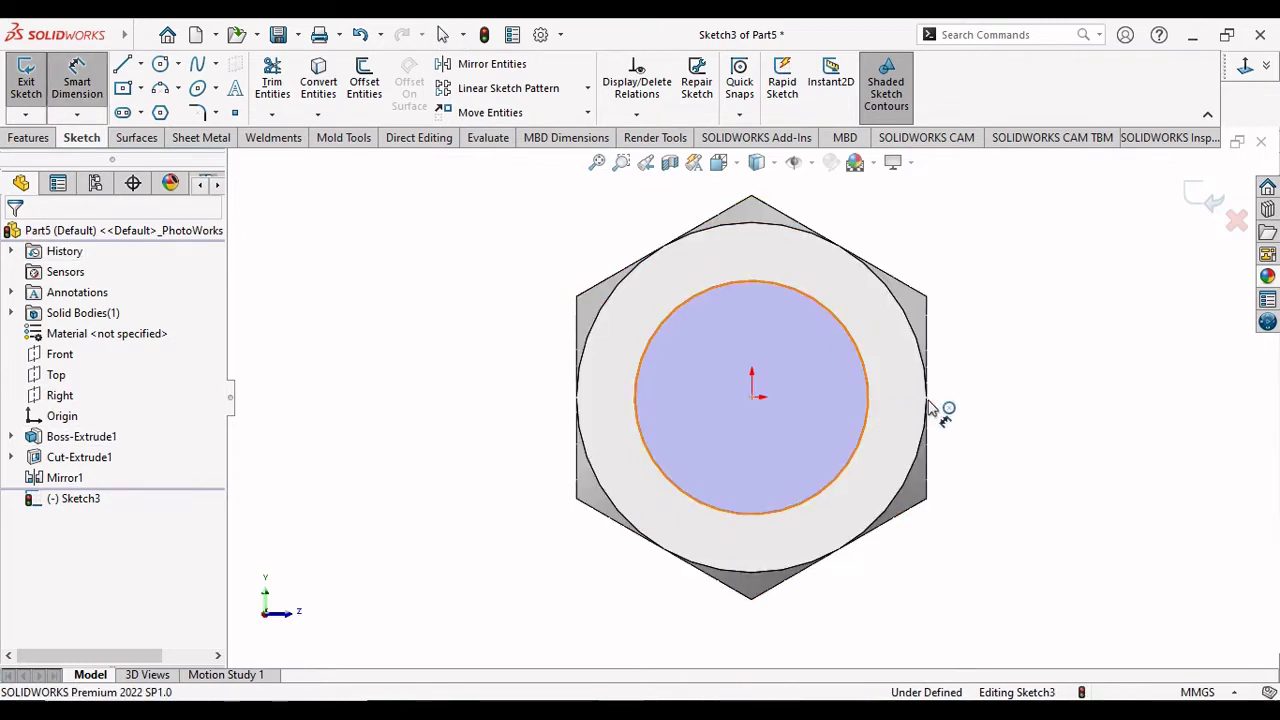
pyautogui.click(1005, 400)
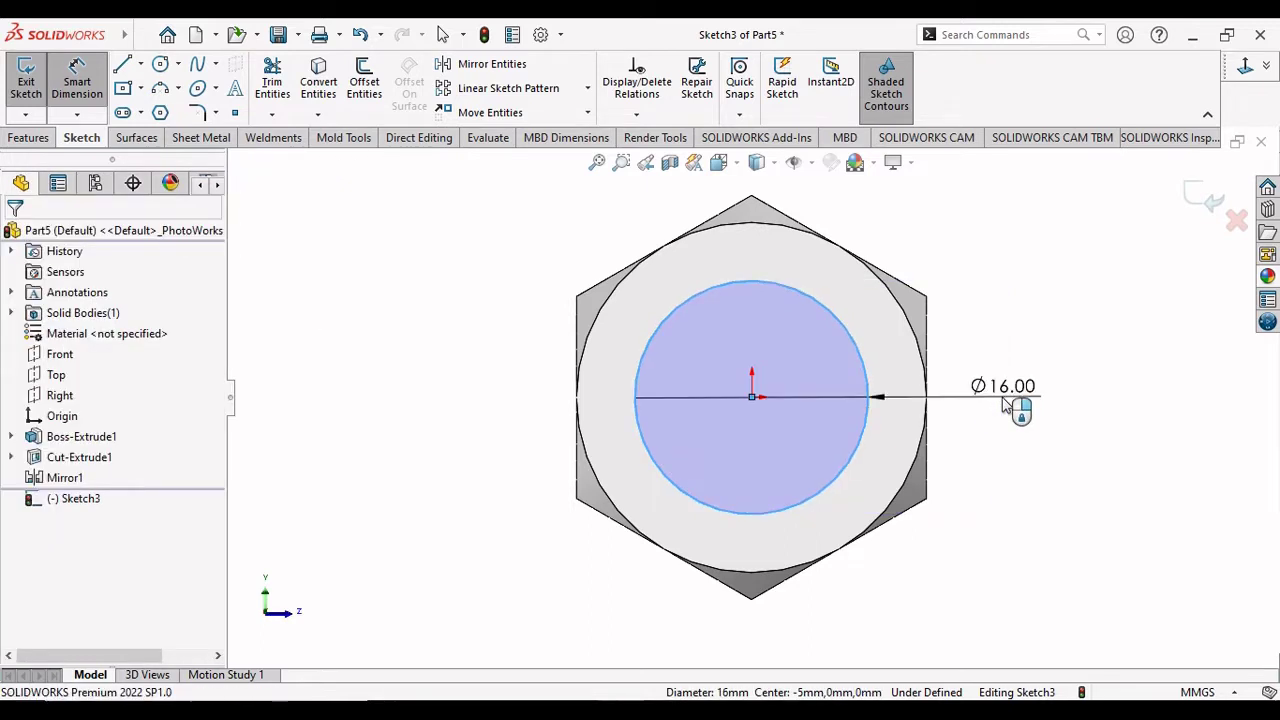
pyautogui.write('1')
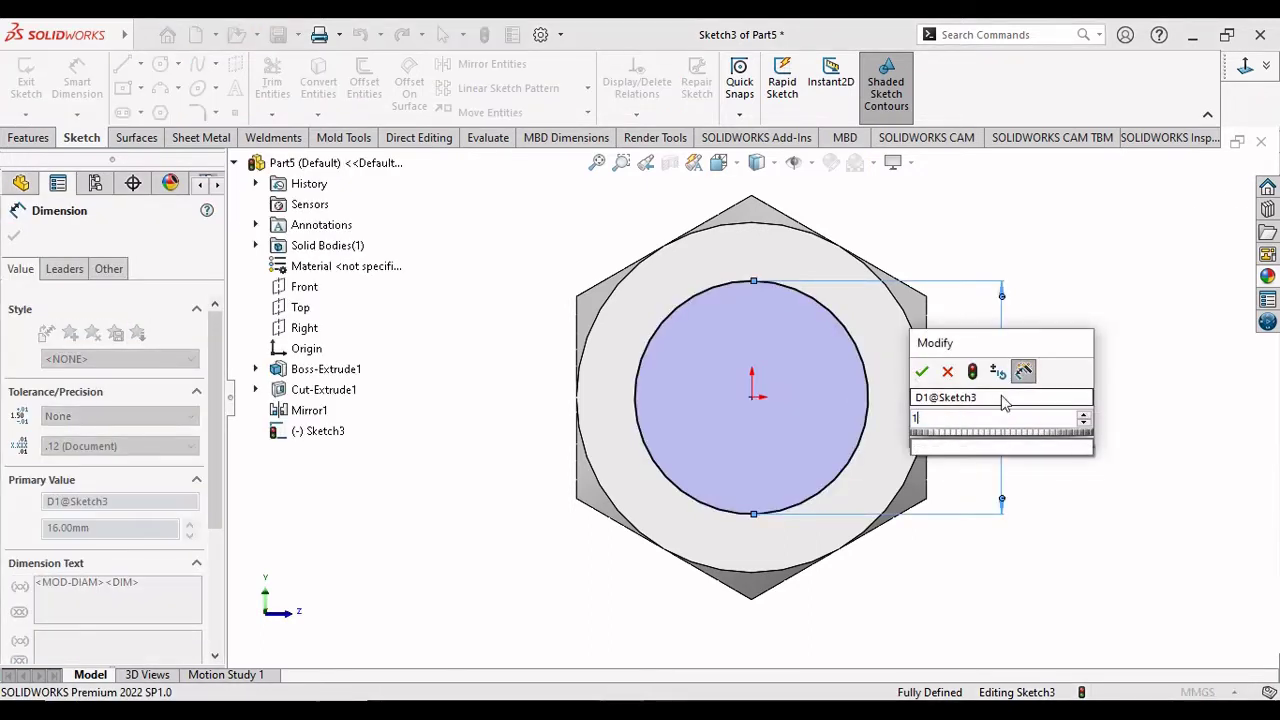
pyautogui.write('6')
pyautogui.click(921, 371)
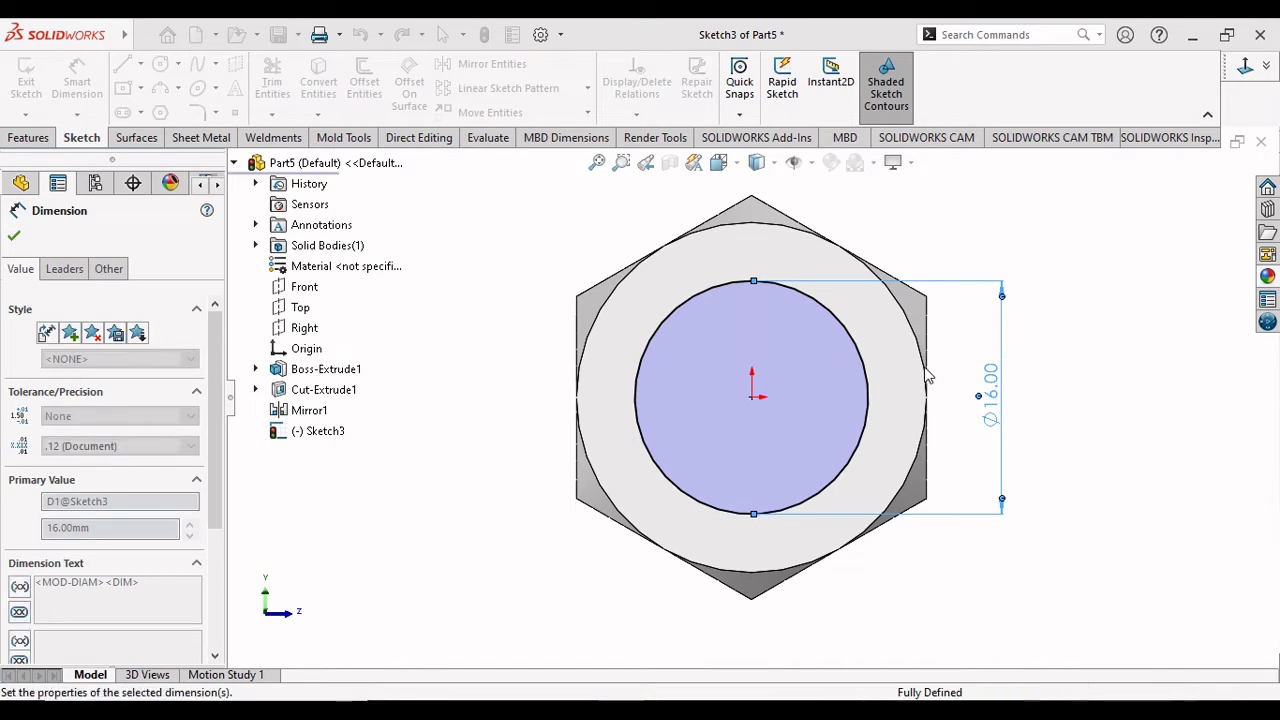
pyautogui.click(14, 237)
pyautogui.click(27, 137)
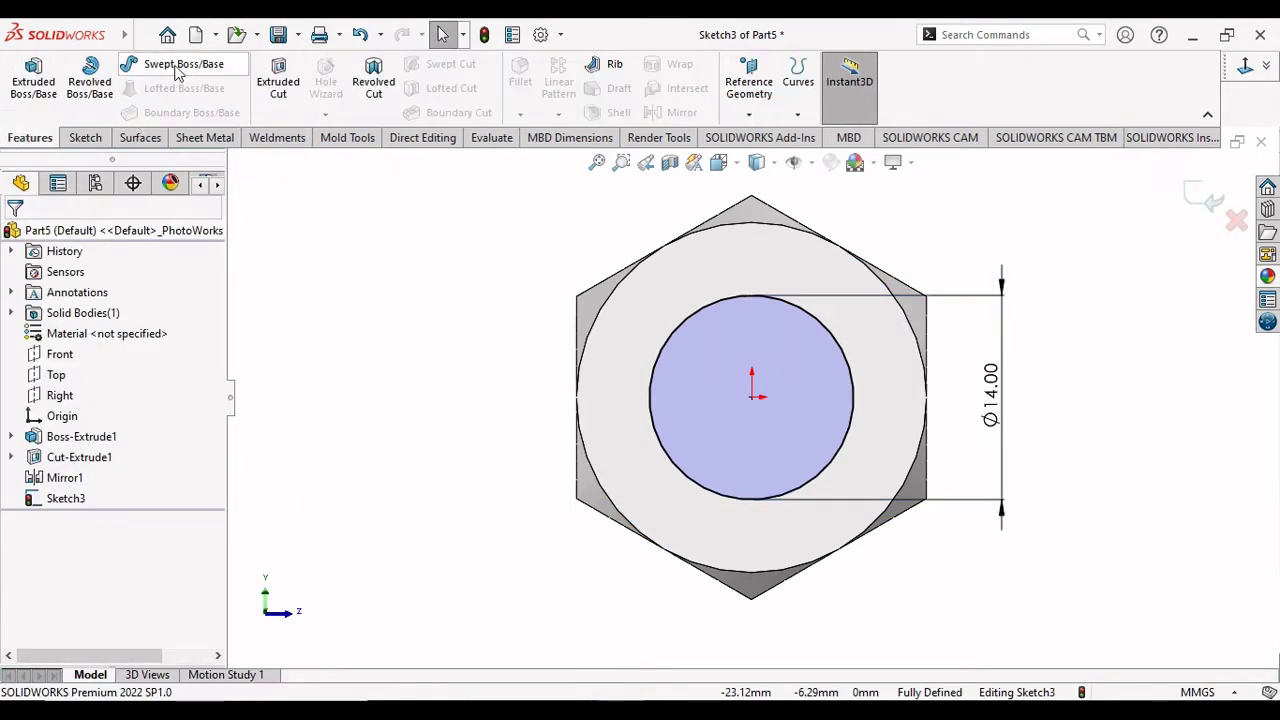
# Extrude the 14 mm shaft circle 50 mm Blind in one direction to form the bolt shank.
pyautogui.click(33, 80)
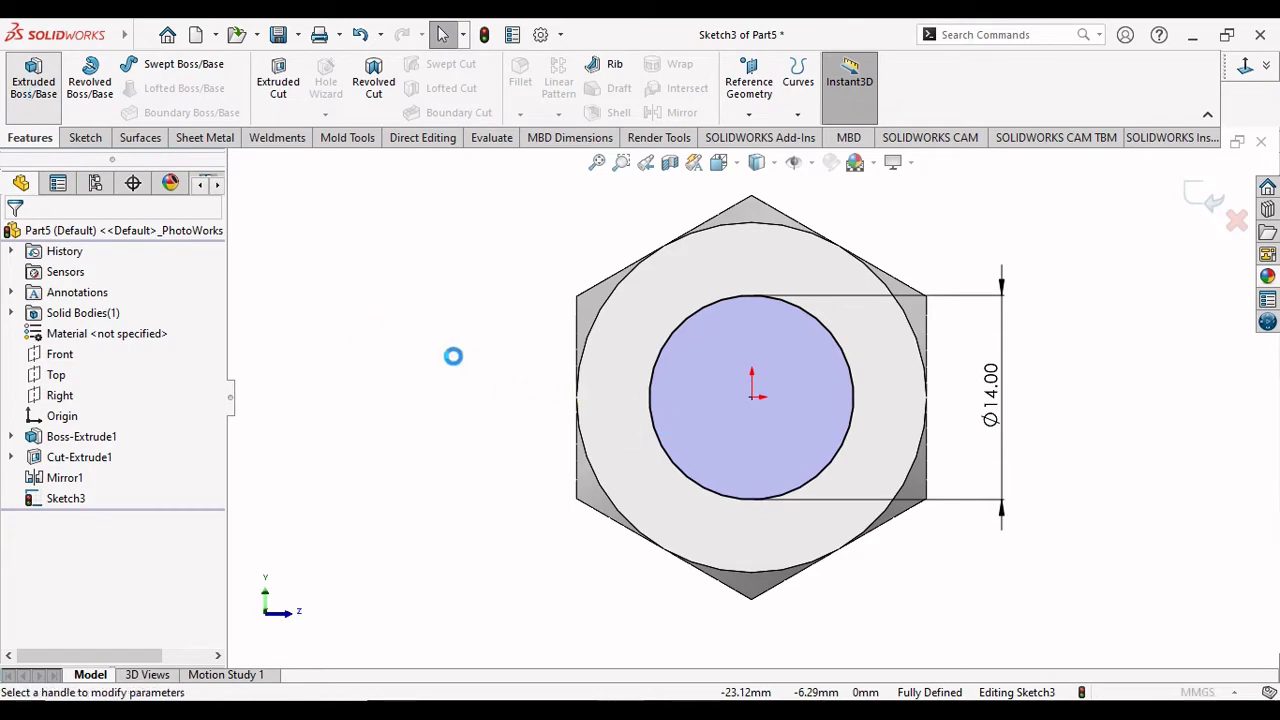
pyautogui.moveTo(460, 369); pyautogui.dragTo(521, 420, button='middle')
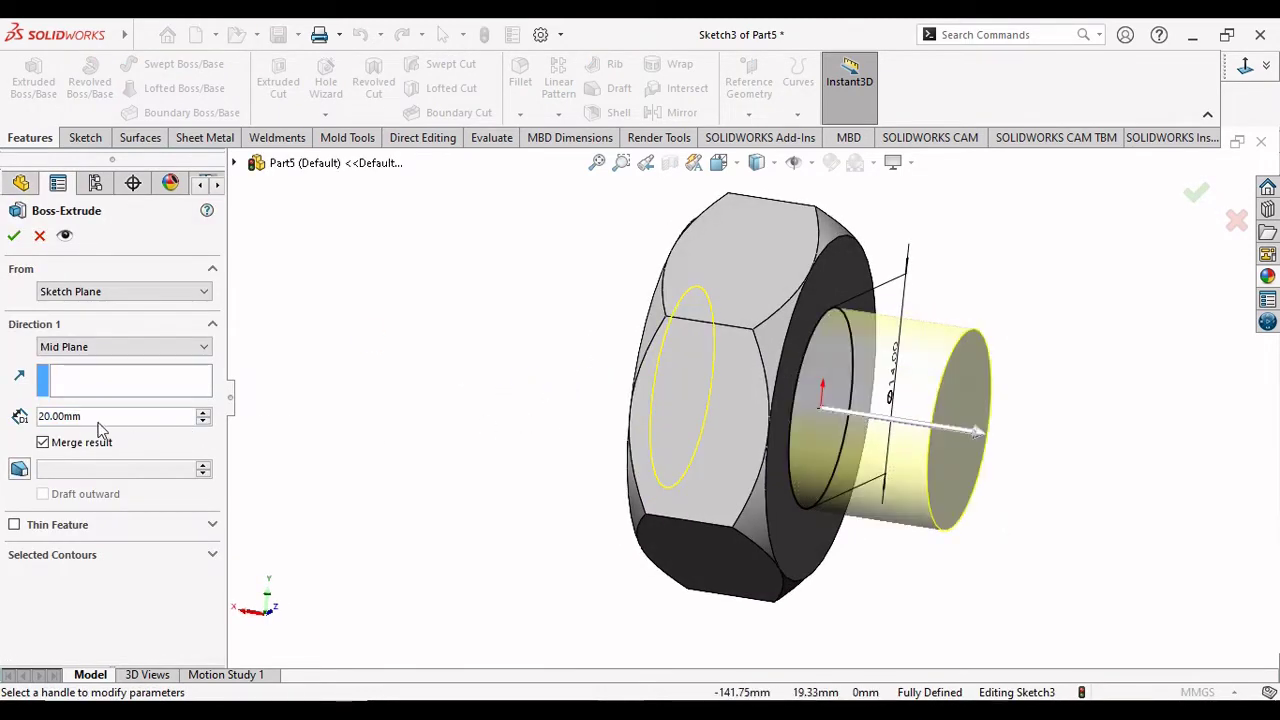
pyautogui.moveTo(99, 416); pyautogui.dragTo(38, 416)
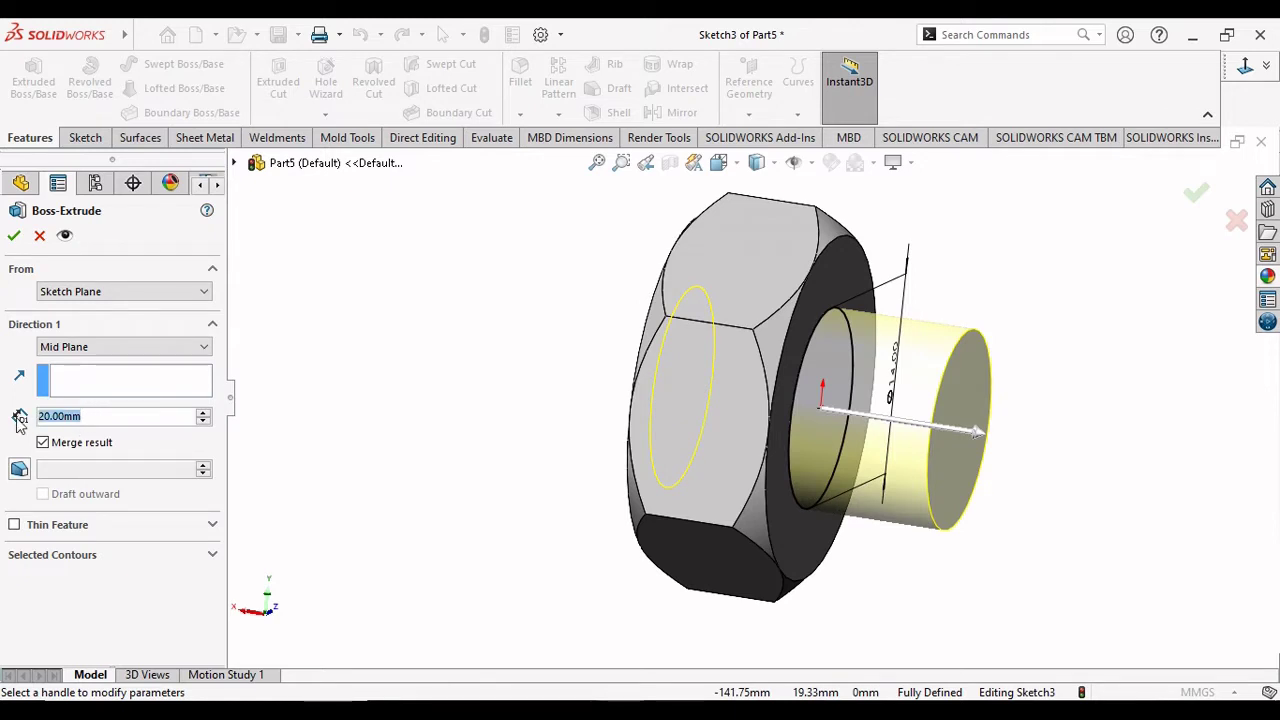
pyautogui.write('75')
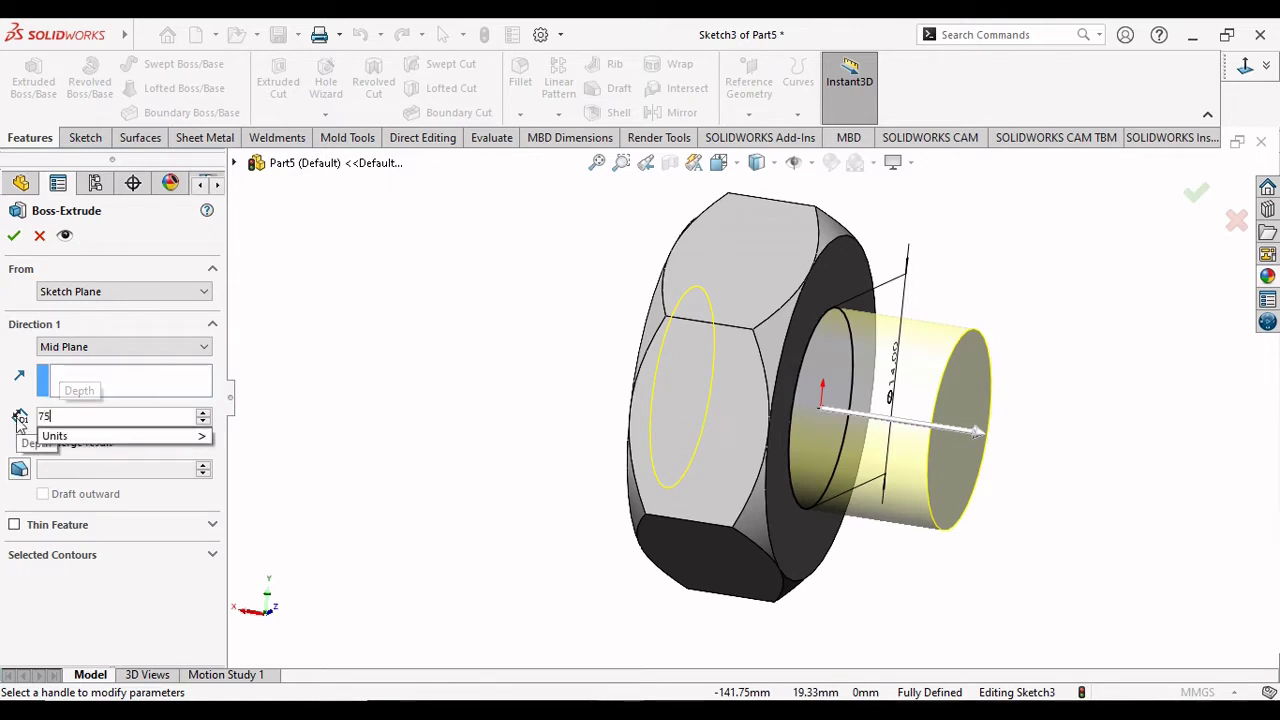
pyautogui.press('Return')
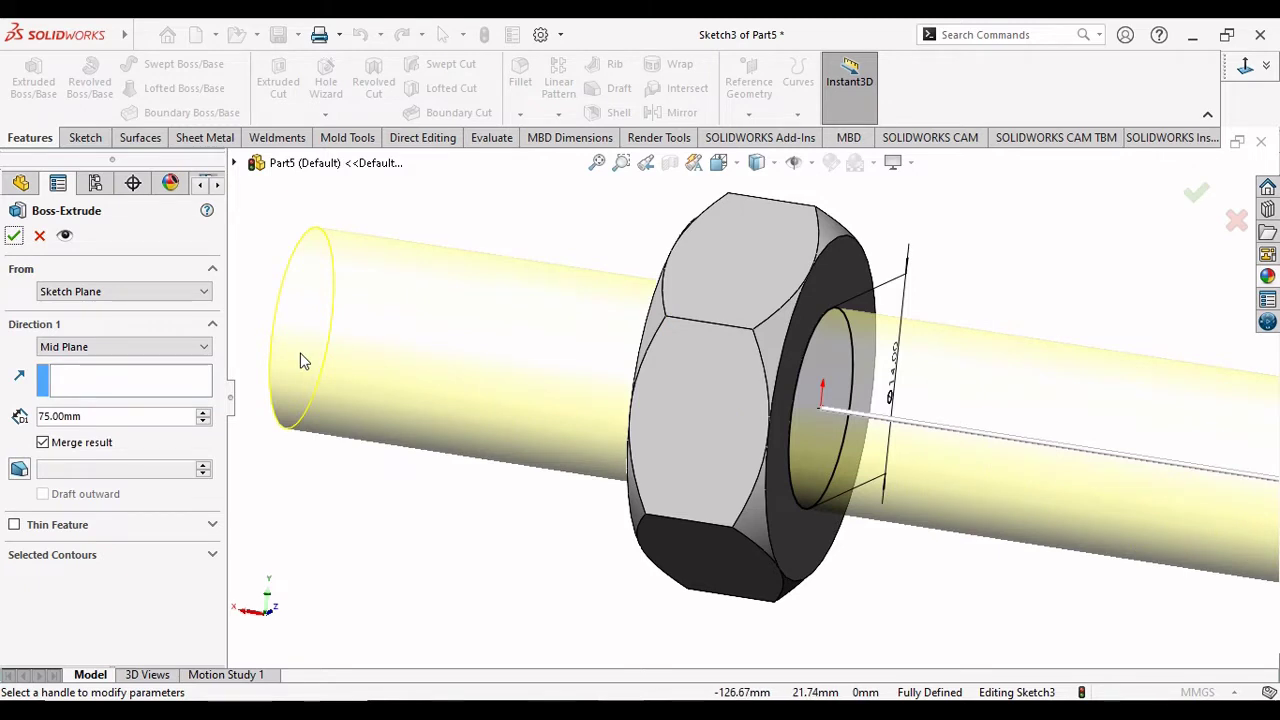
pyautogui.press('f')
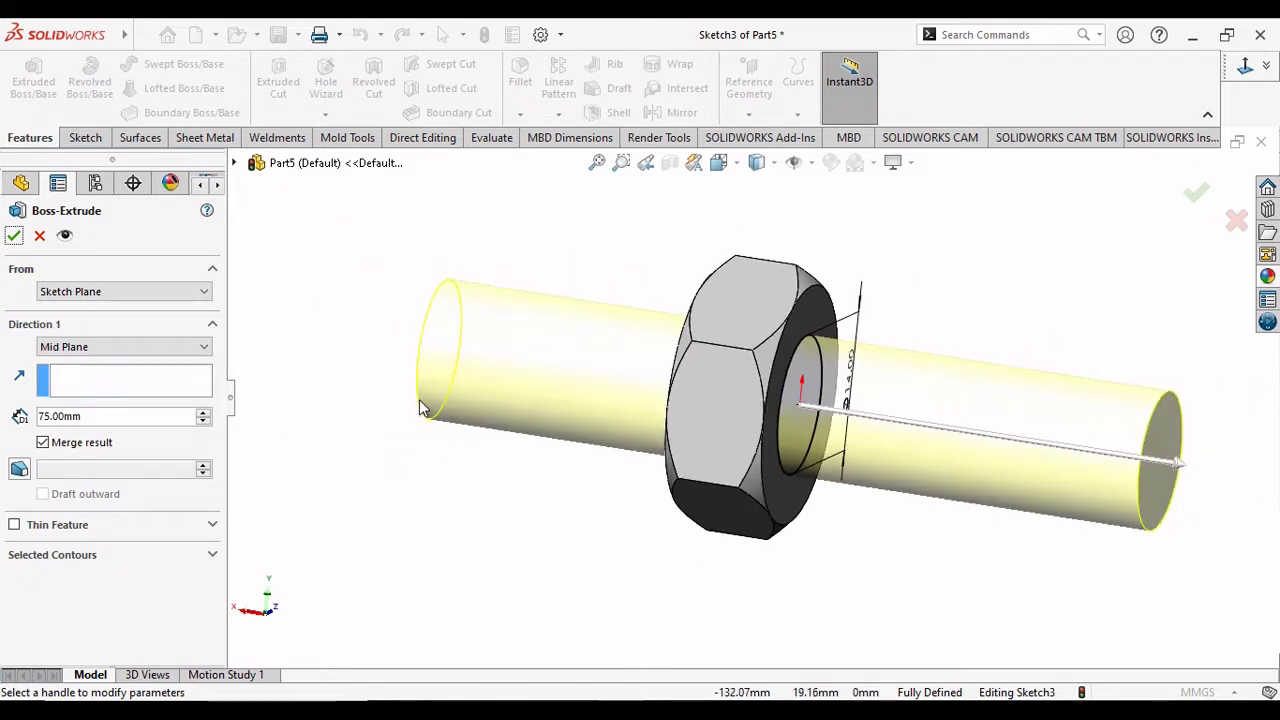
pyautogui.click(206, 346)
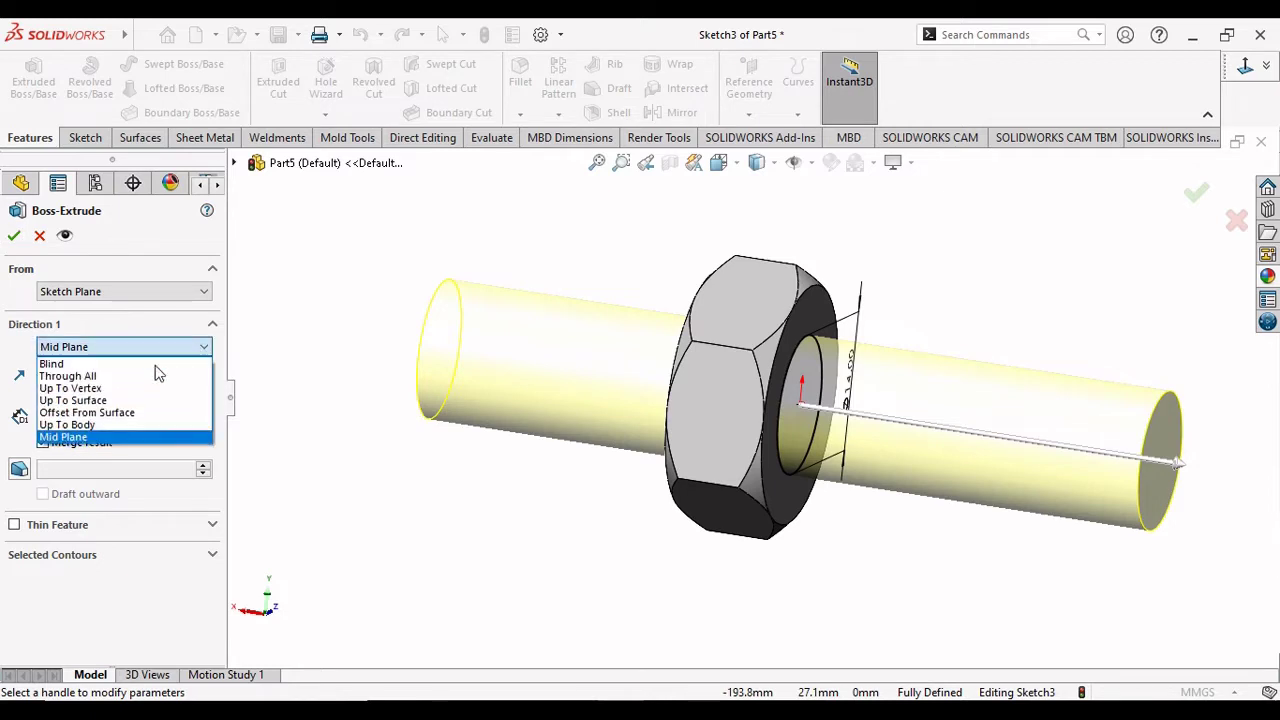
pyautogui.click(128, 368)
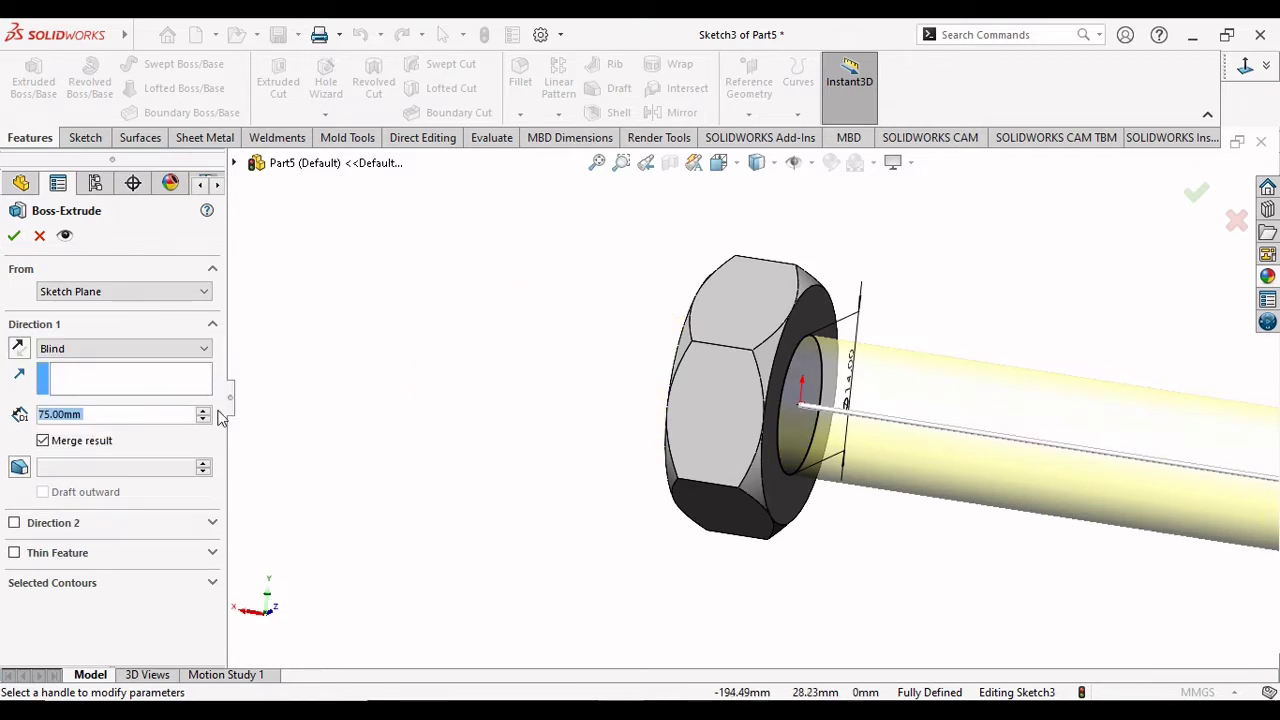
pyautogui.press('f')
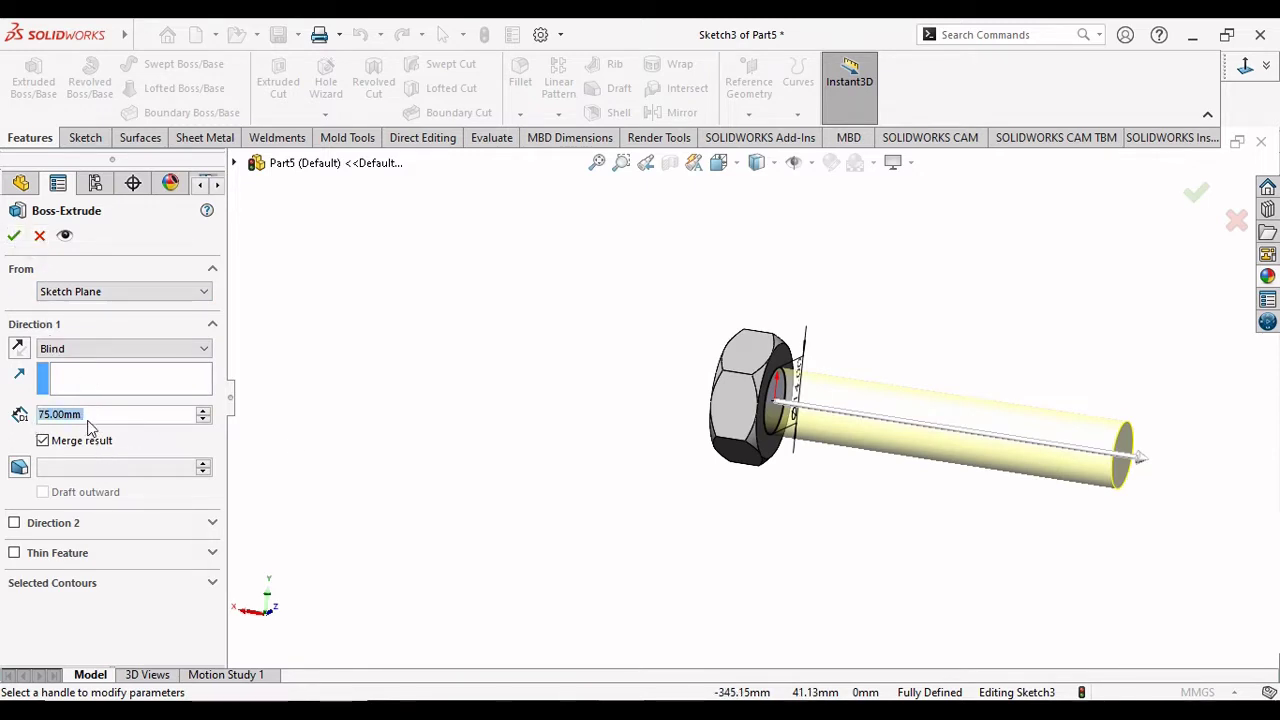
pyautogui.write('5')
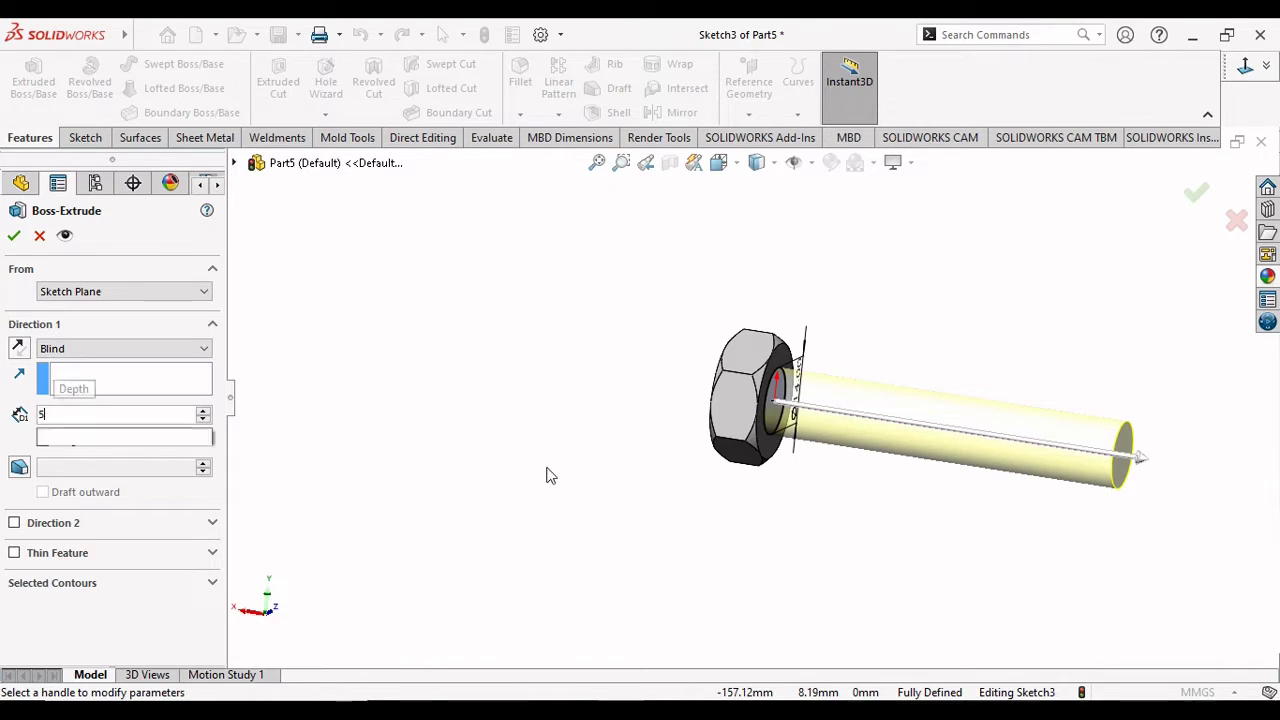
pyautogui.write('0')
pyautogui.press('Return')
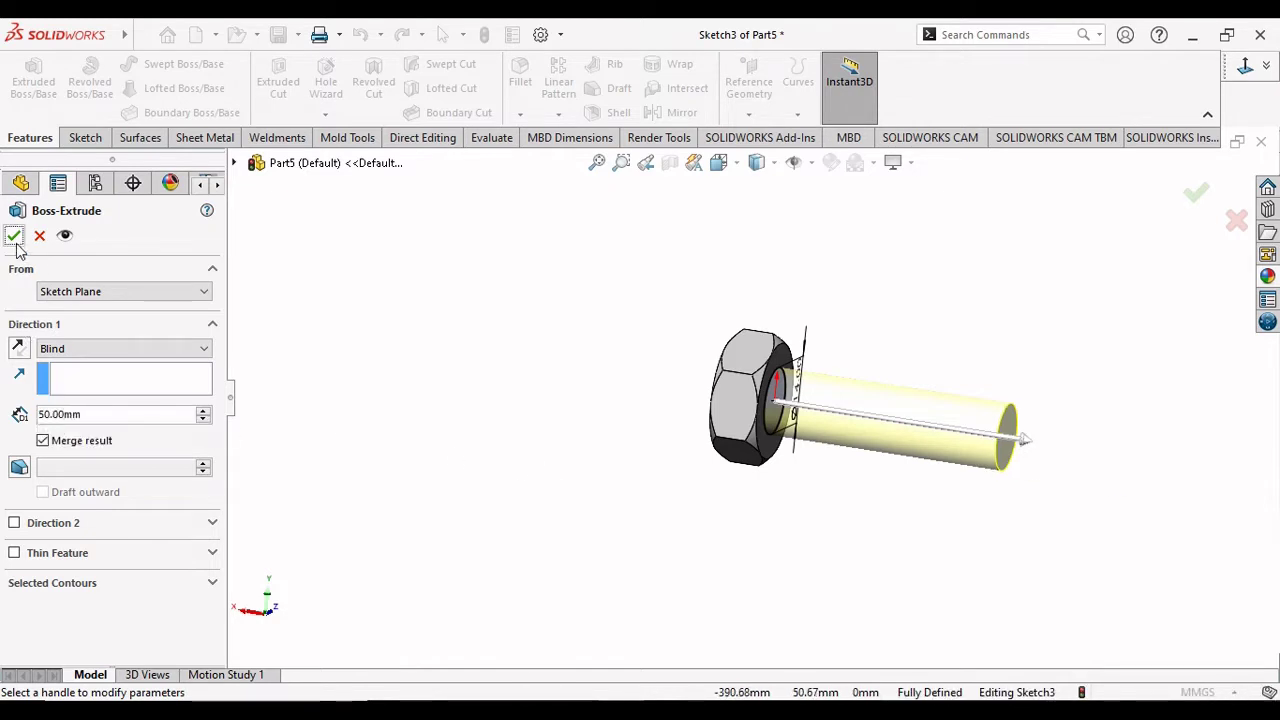
pyautogui.click(14, 238)
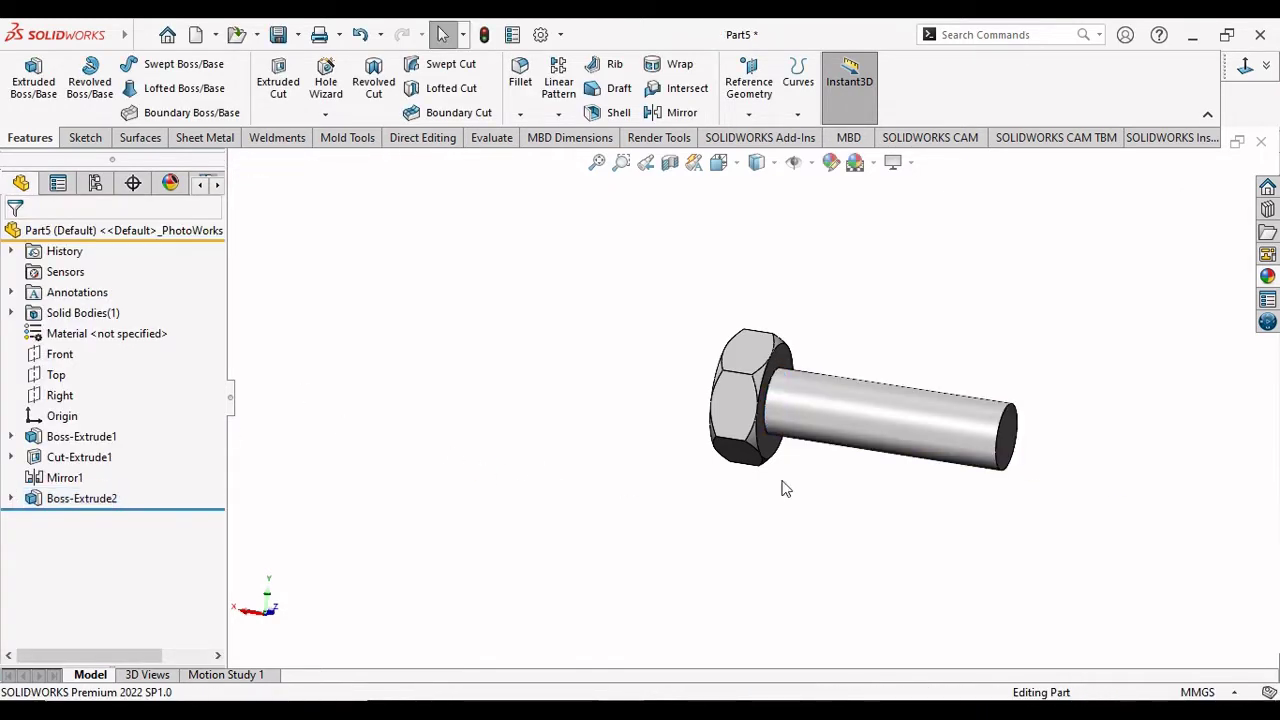
# Fillet the circular shaft-to-head edge with a 1 mm radius.
pyautogui.scroll(-2, 1000, 430)
pyautogui.scroll(-3, 616, 401)
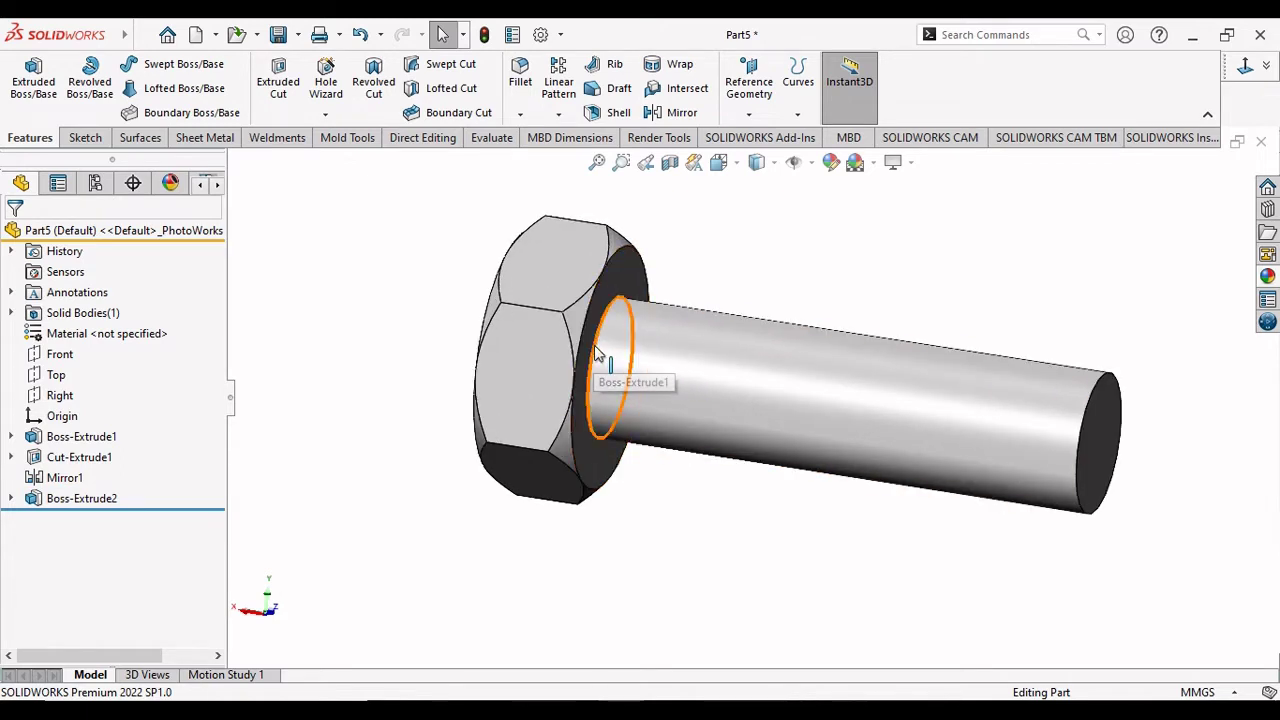
pyautogui.click(610, 344)
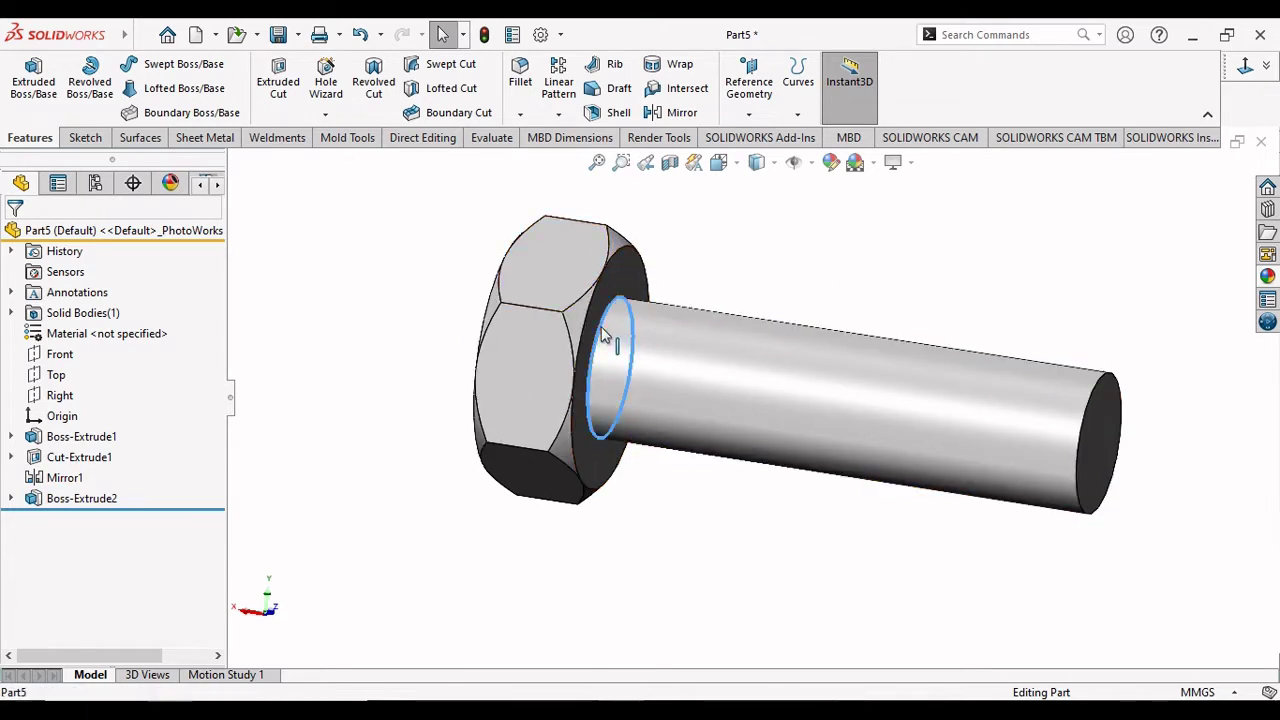
pyautogui.click(521, 90)
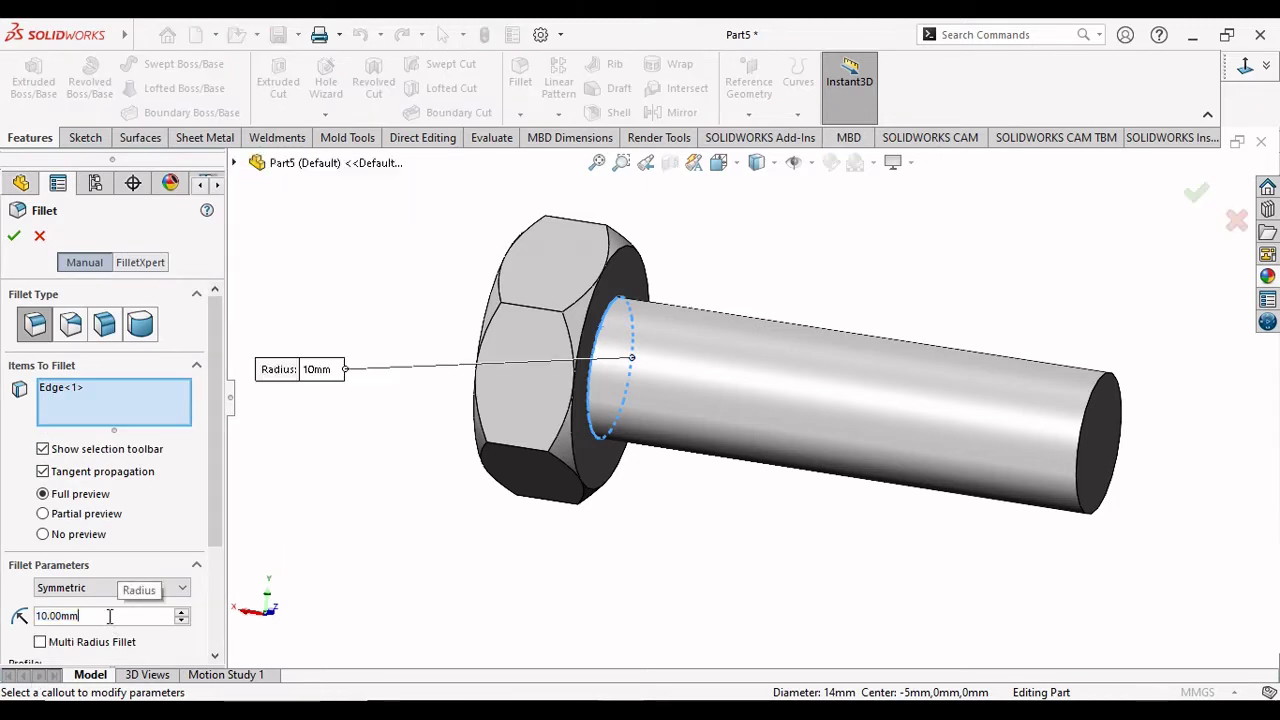
pyautogui.moveTo(110, 616); pyautogui.dragTo(37, 612)
pyautogui.write('1')
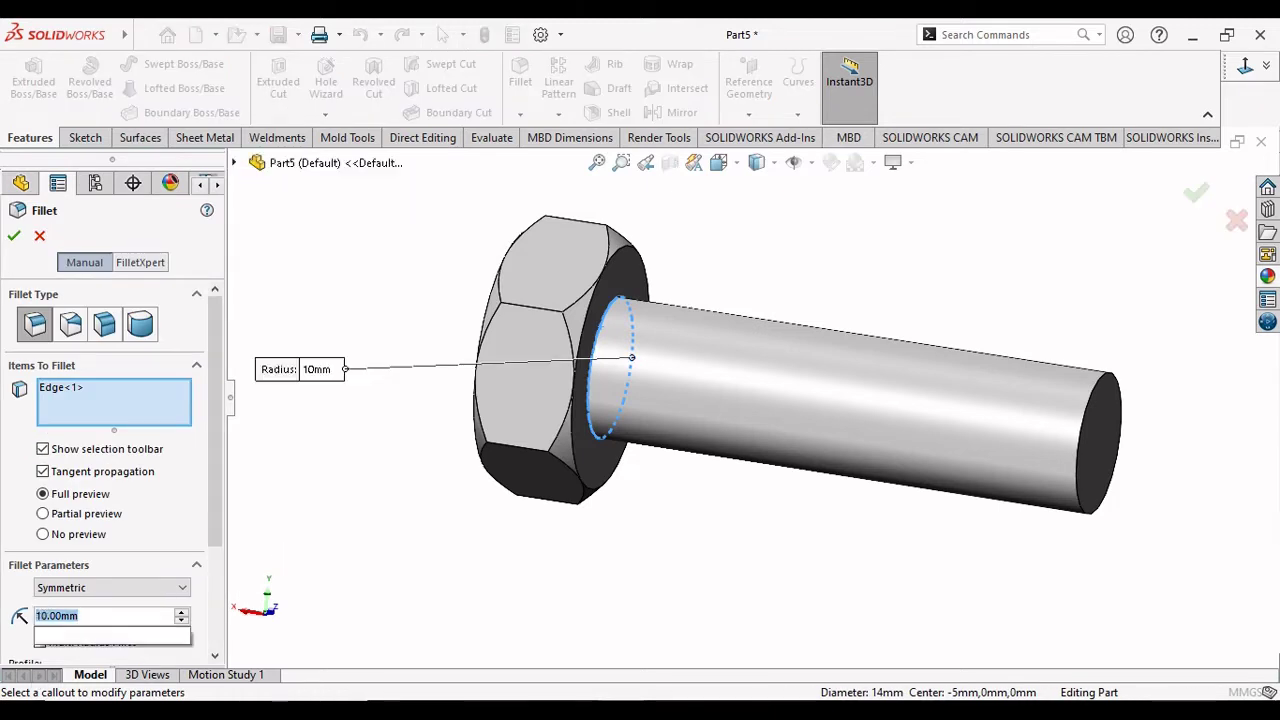
pyautogui.press('Return')
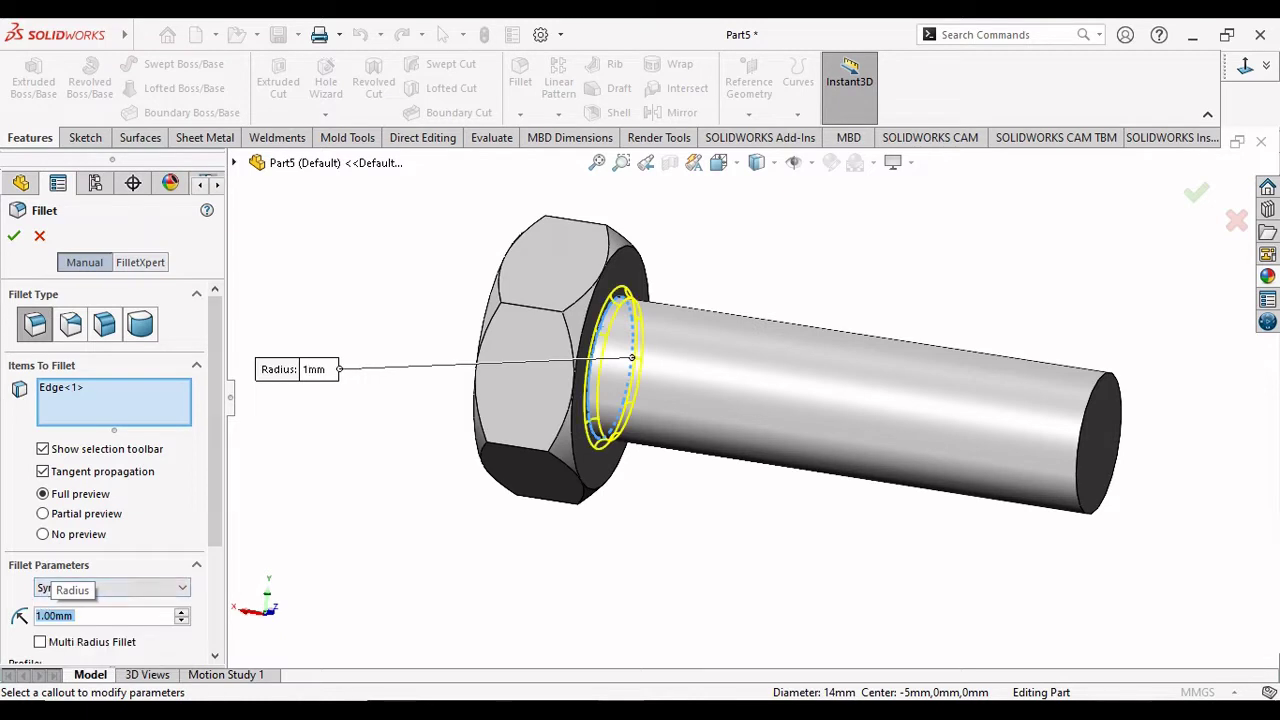
pyautogui.click(13, 237)
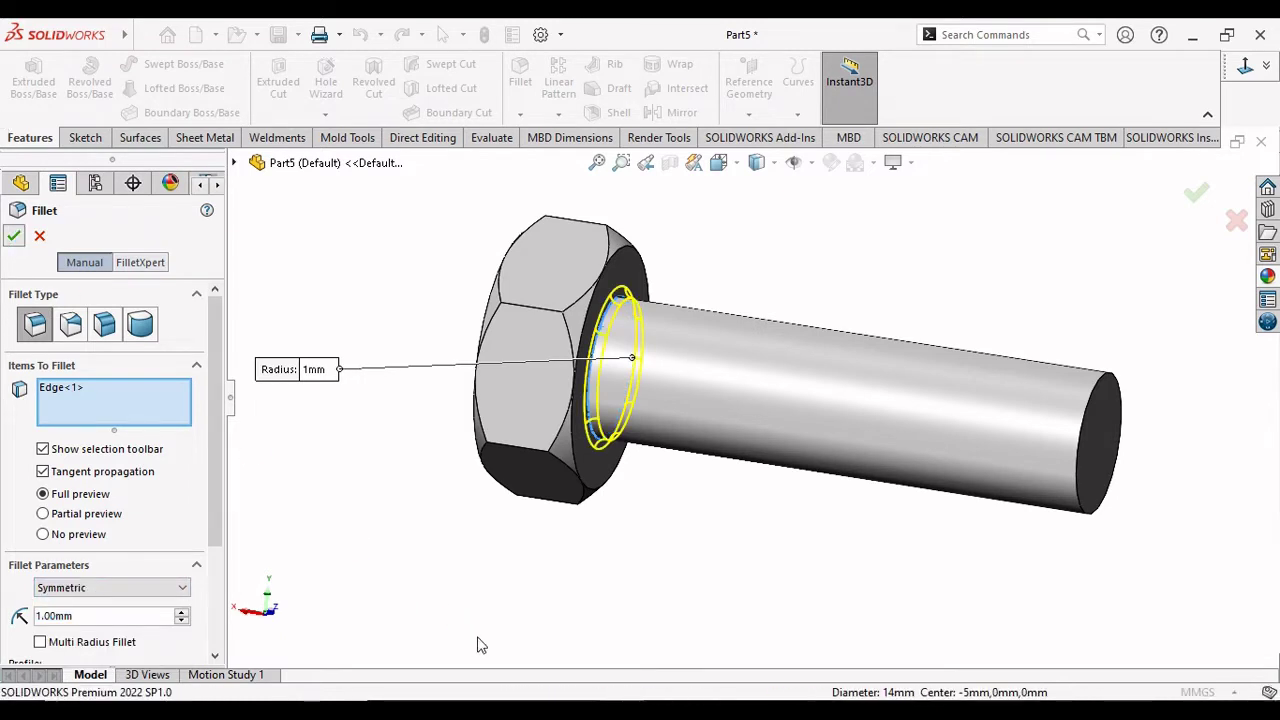
# Turn on RealView realistic rendering and orbit the bolt to a new angle.
pyautogui.click(510, 576)
pyautogui.scroll(-3, 866, 398)
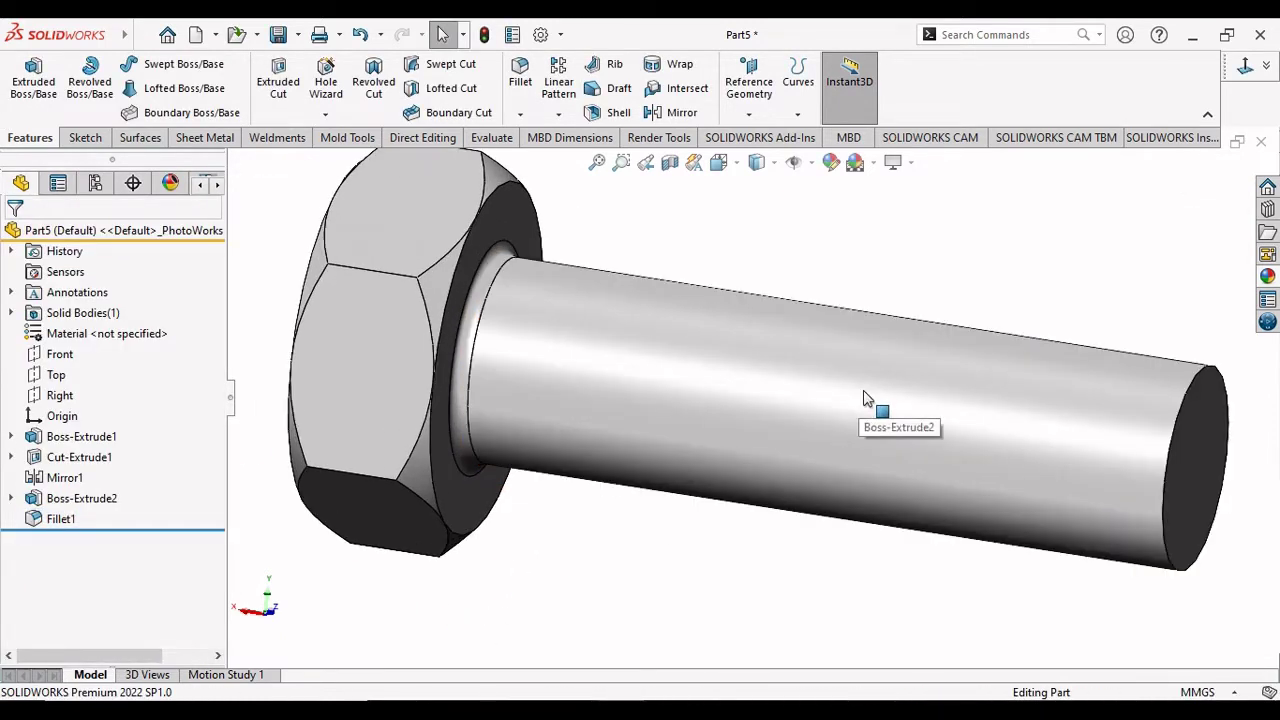
pyautogui.scroll(2, 864, 390)
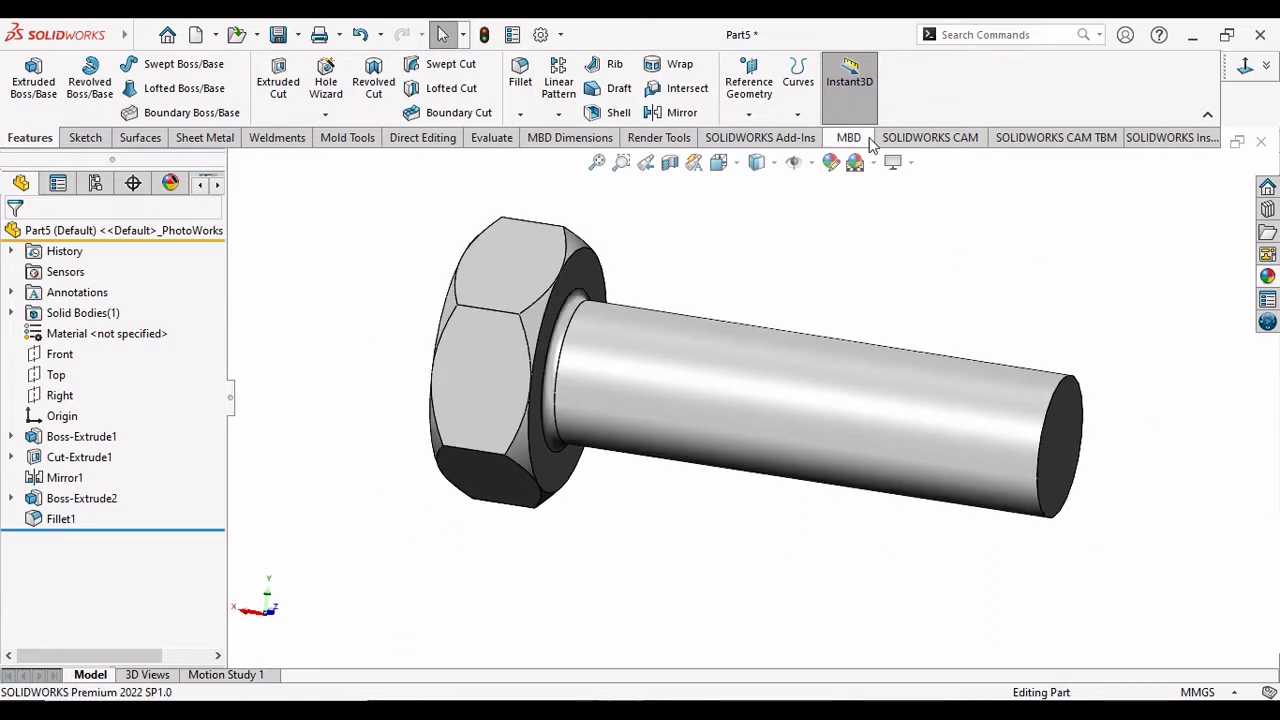
pyautogui.click(914, 163)
pyautogui.click(914, 187)
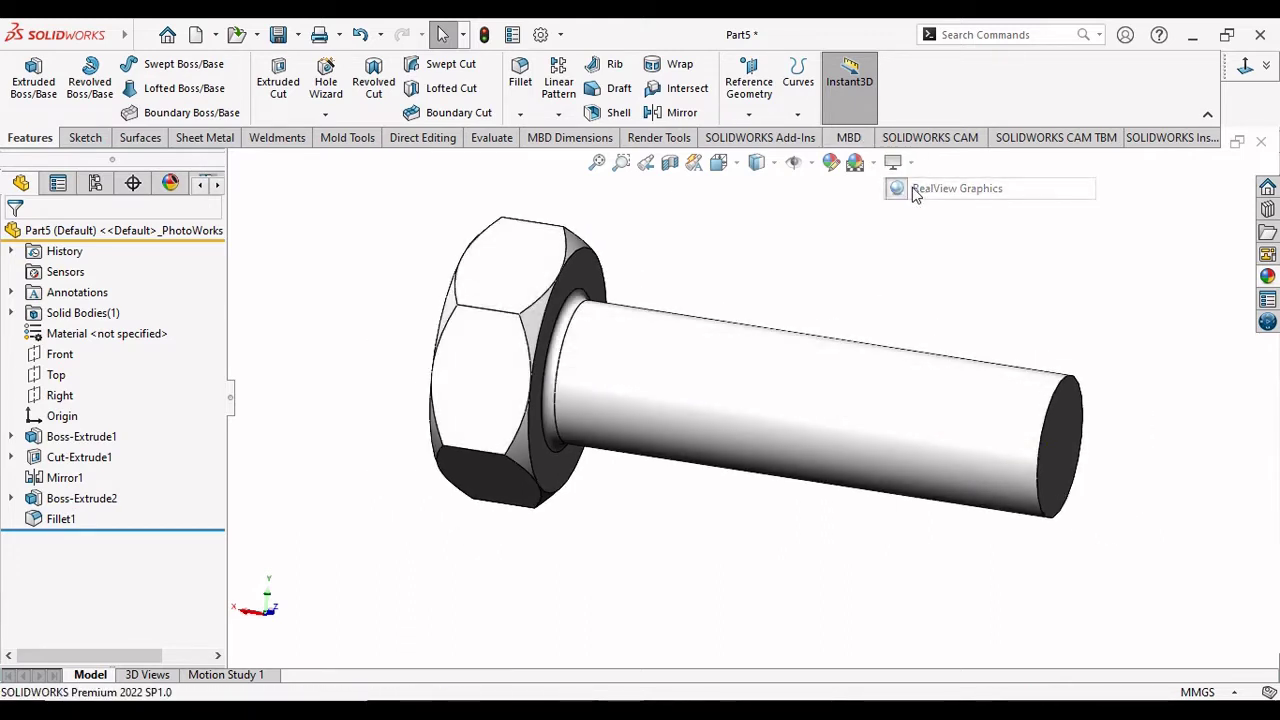
pyautogui.moveTo(983, 286)
pyautogui.mouseDown(button='middle')
pyautogui.moveTo(948, 357)
pyautogui.moveTo(863, 371)
pyautogui.moveTo(943, 286)
pyautogui.moveTo(903, 366)
pyautogui.moveTo(970, 390)
pyautogui.moveTo(714, 511)
pyautogui.moveTo(803, 494)
pyautogui.moveTo(590, 515)
pyautogui.moveTo(746, 597)
pyautogui.moveTo(766, 591)
pyautogui.moveTo(855, 482)
pyautogui.mouseUp(button='middle')
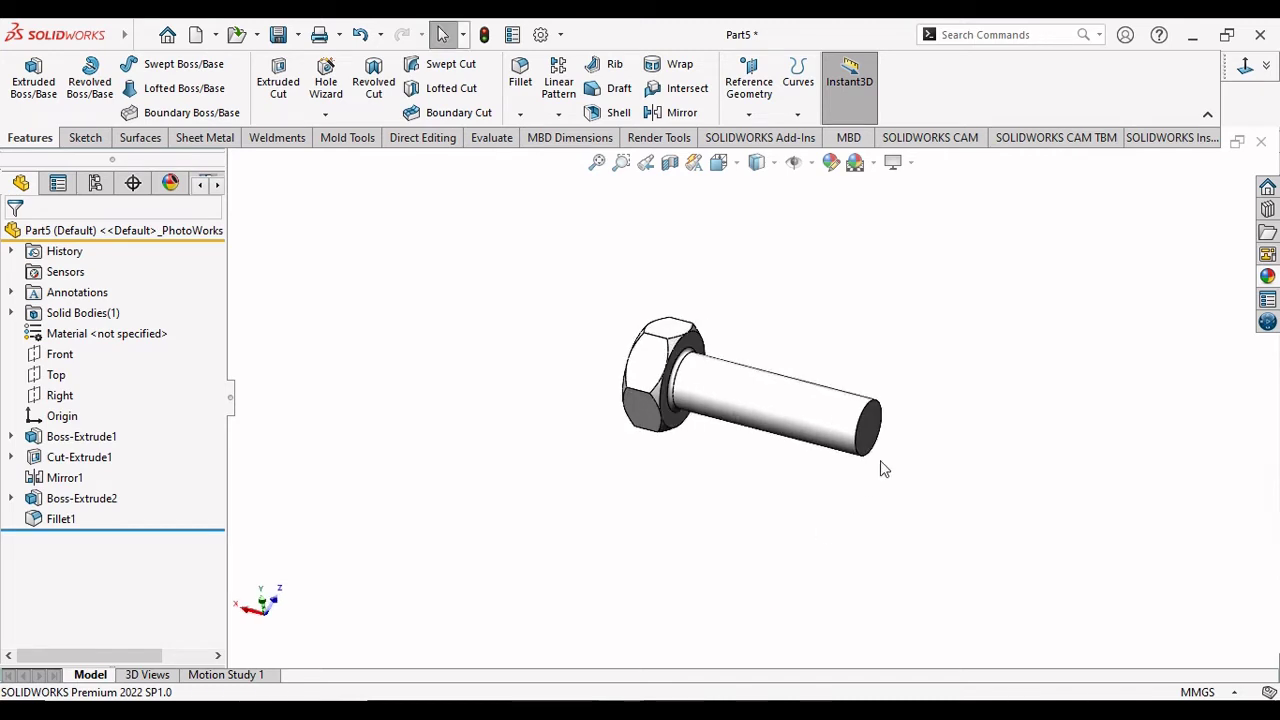
# Start the Hole Wizard Thread feature and dismiss the thread profile warning.
pyautogui.scroll(-5, 884, 469)
pyautogui.scroll(2, 366, 354)
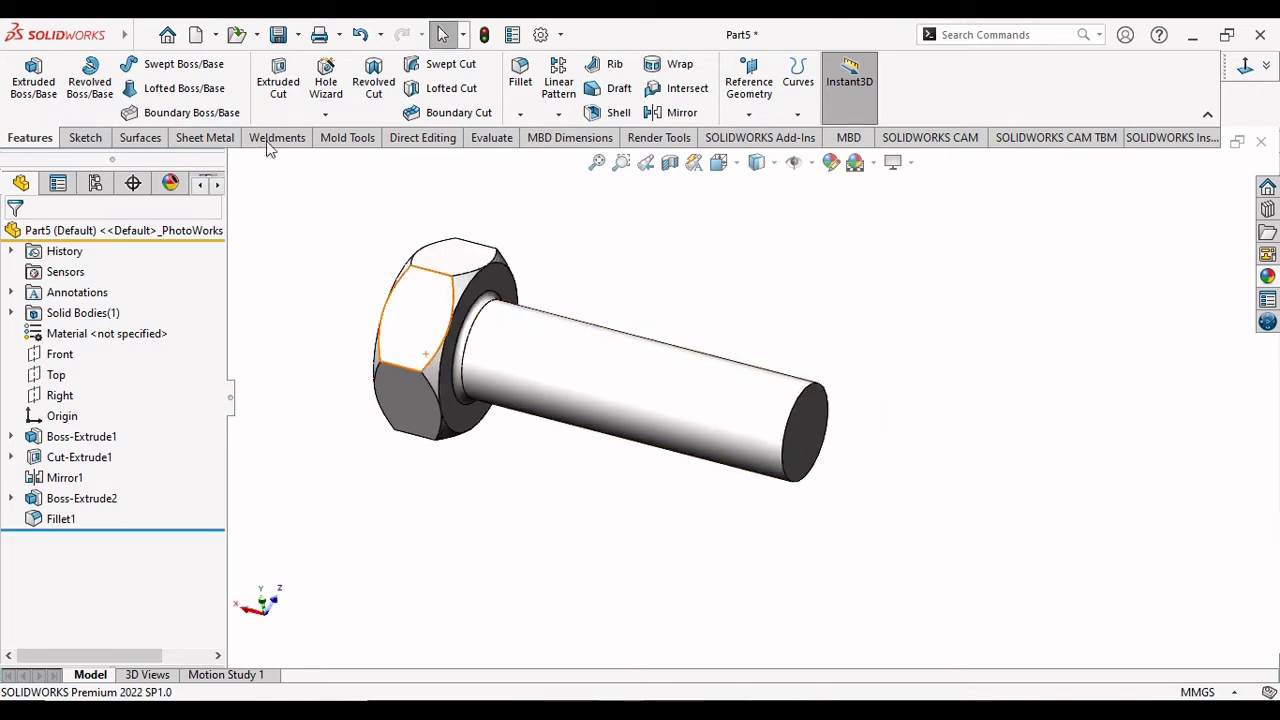
pyautogui.click(325, 114)
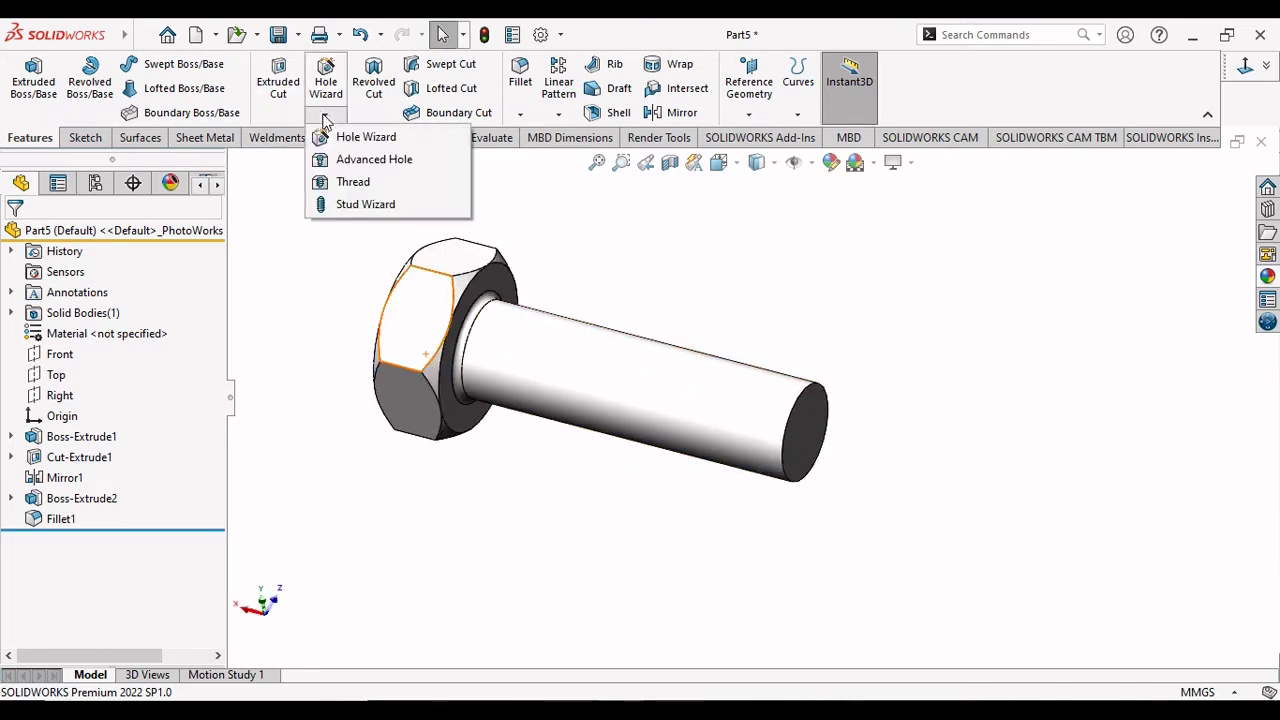
pyautogui.click(413, 190)
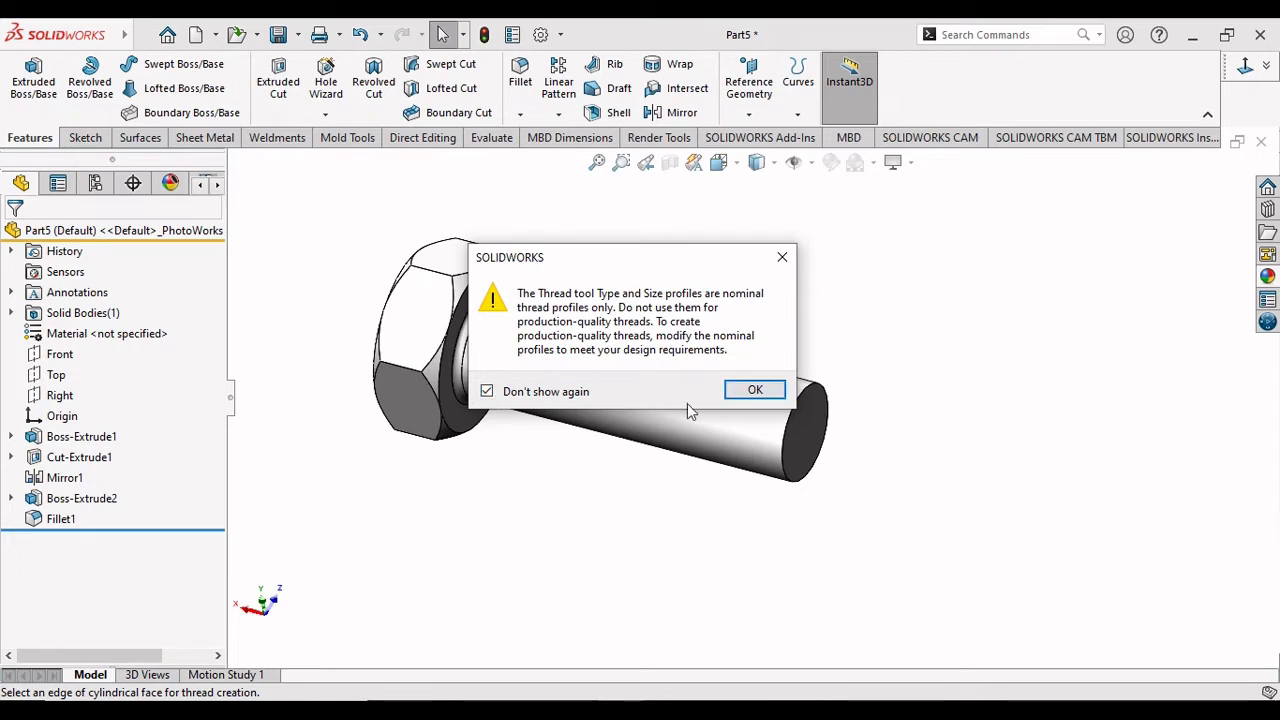
pyautogui.click(752, 391)
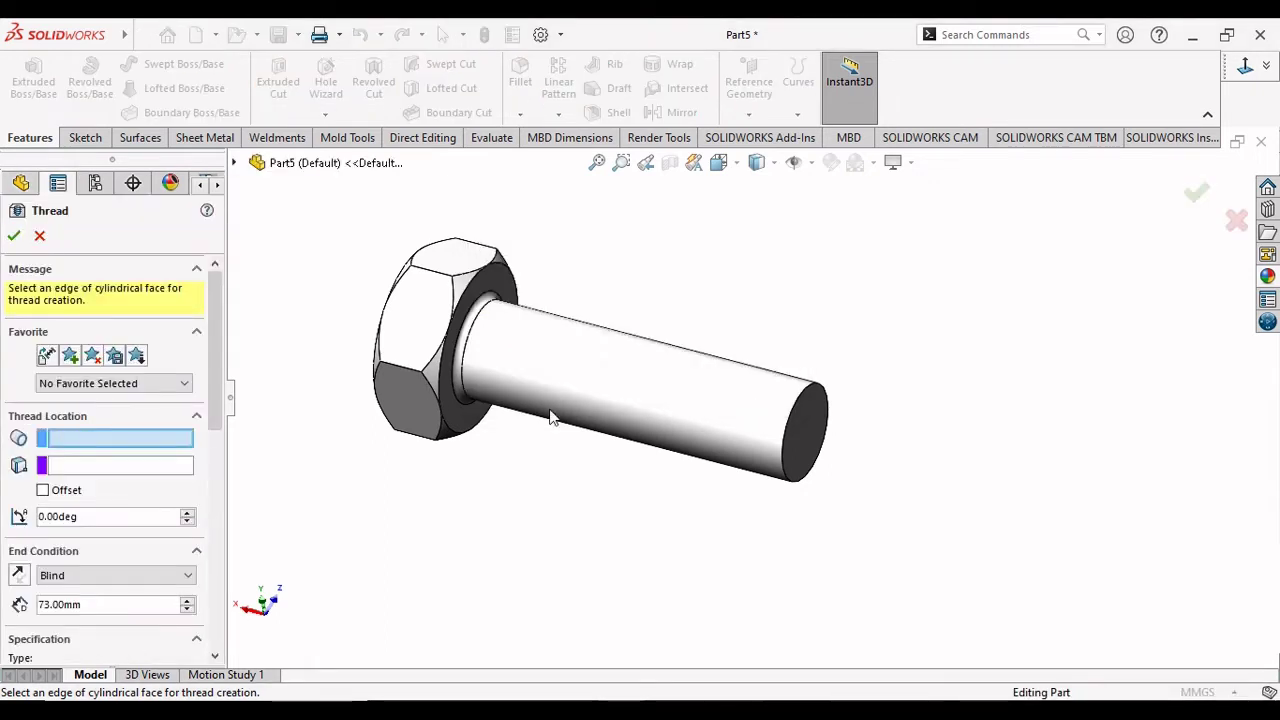
# Pick the shaft's end edge for the thread and set its Blind length to 50 mm.
pyautogui.scroll(-2, 210, 391)
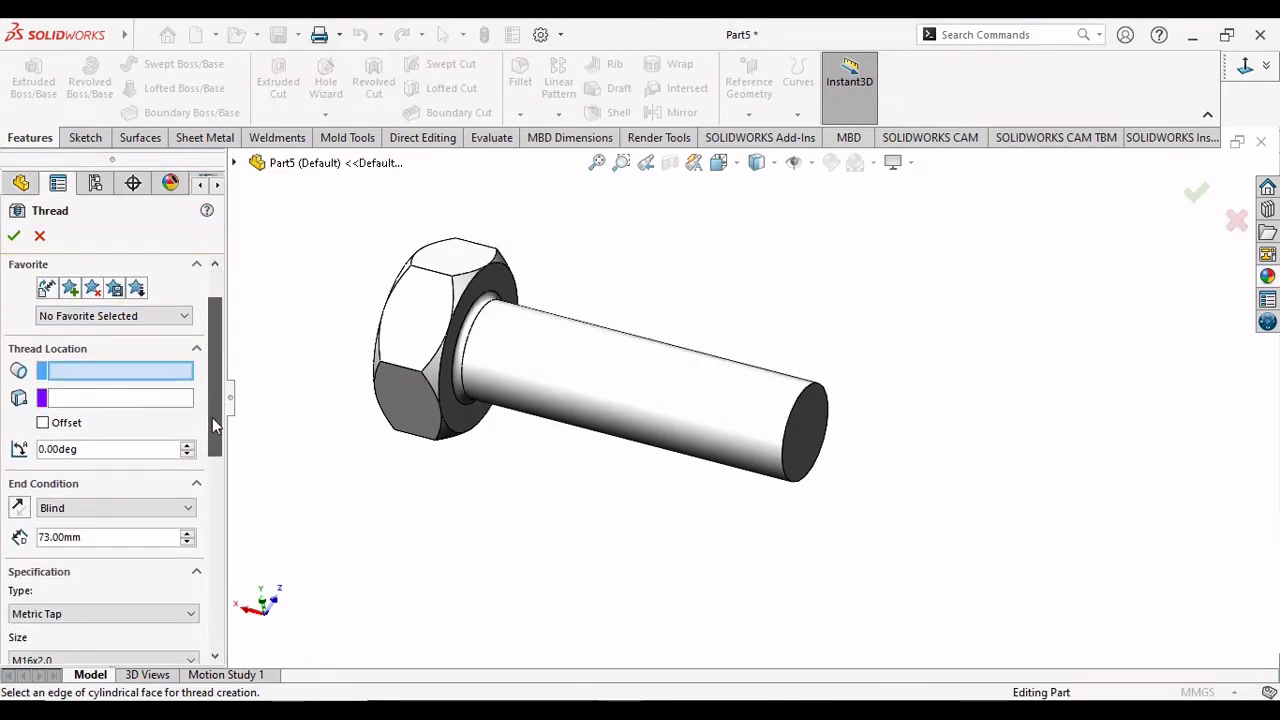
pyautogui.click(808, 438)
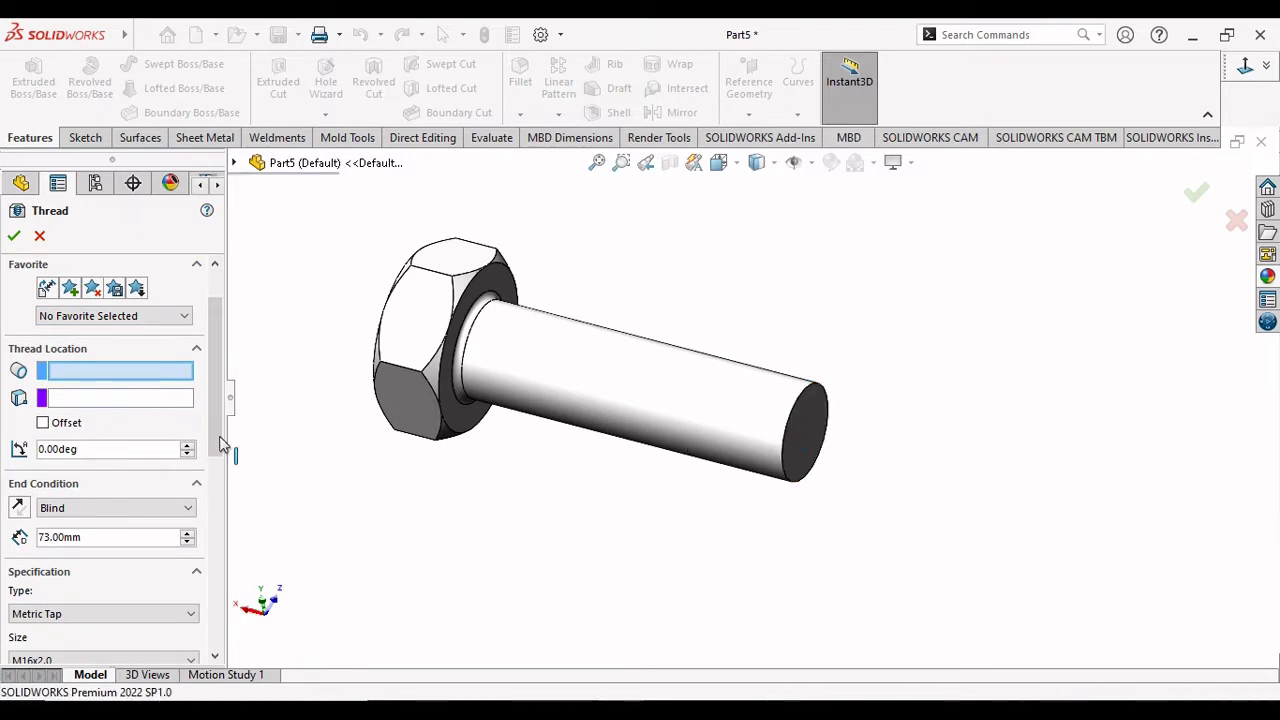
pyautogui.scroll(-2, 218, 436)
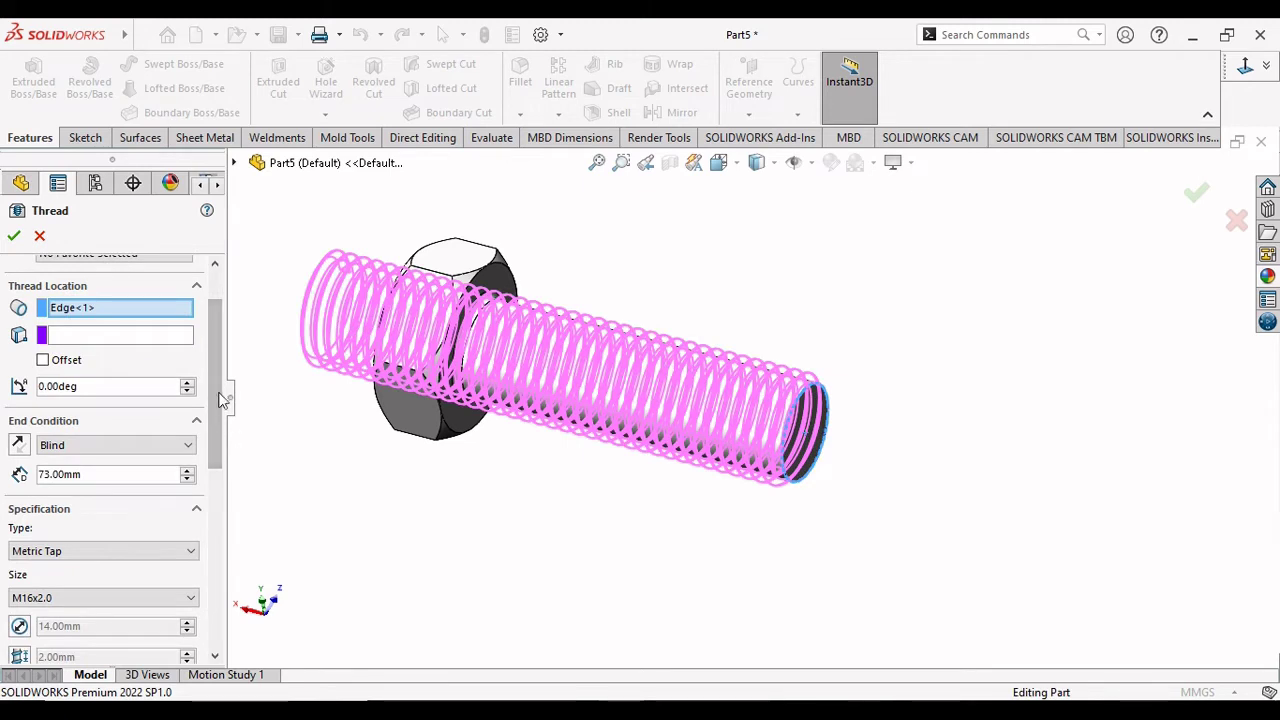
pyautogui.scroll(-1, 221, 410)
pyautogui.scroll(-1, 221, 410)
pyautogui.scroll(-1, 221, 410)
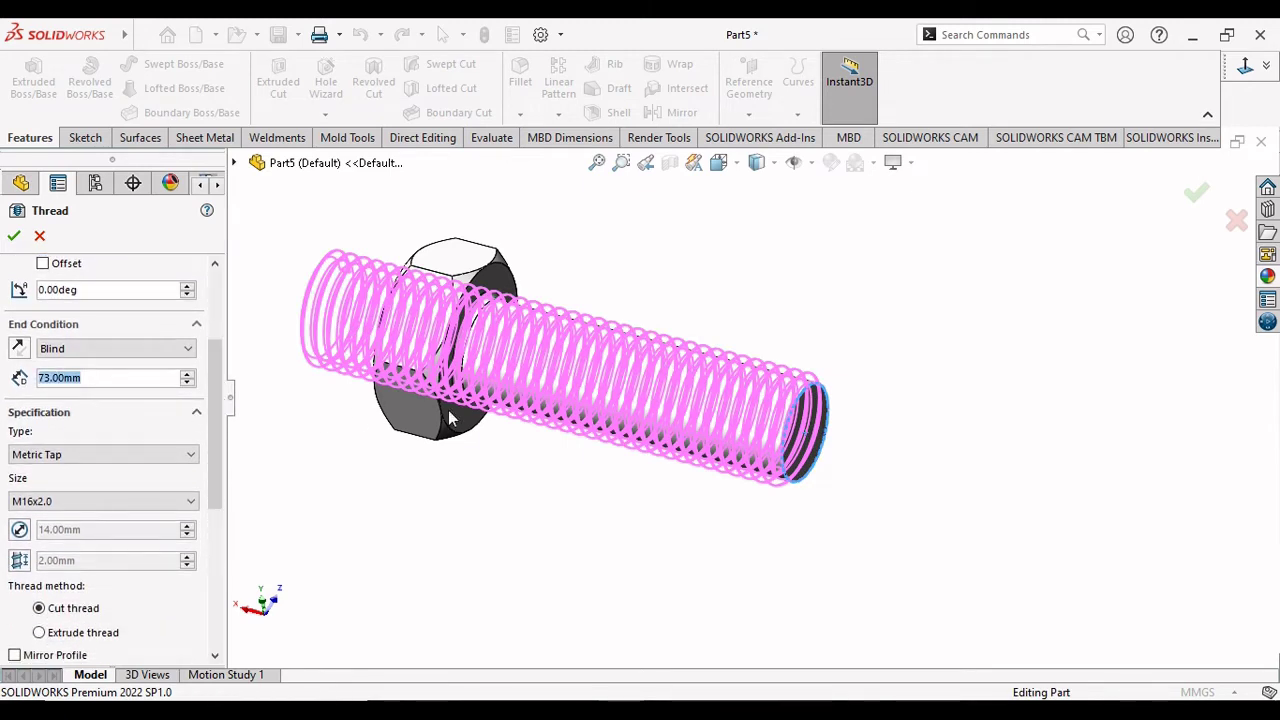
pyautogui.write('50')
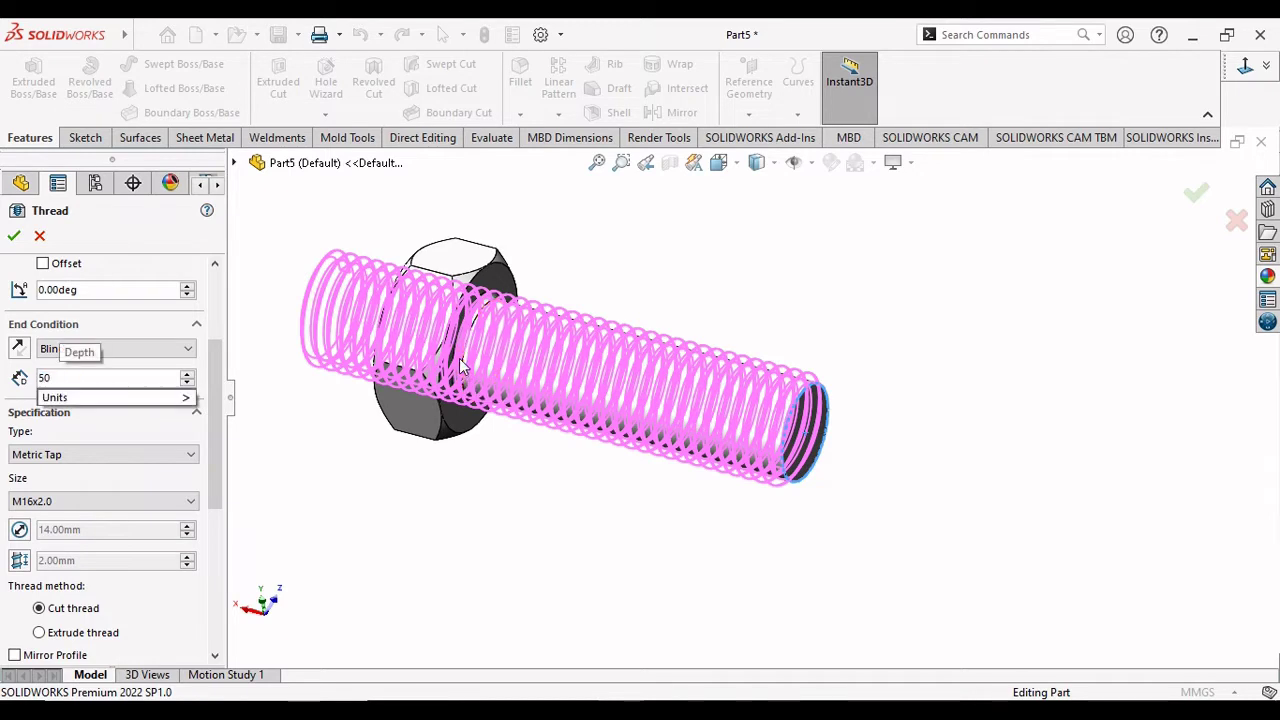
pyautogui.press('Return')
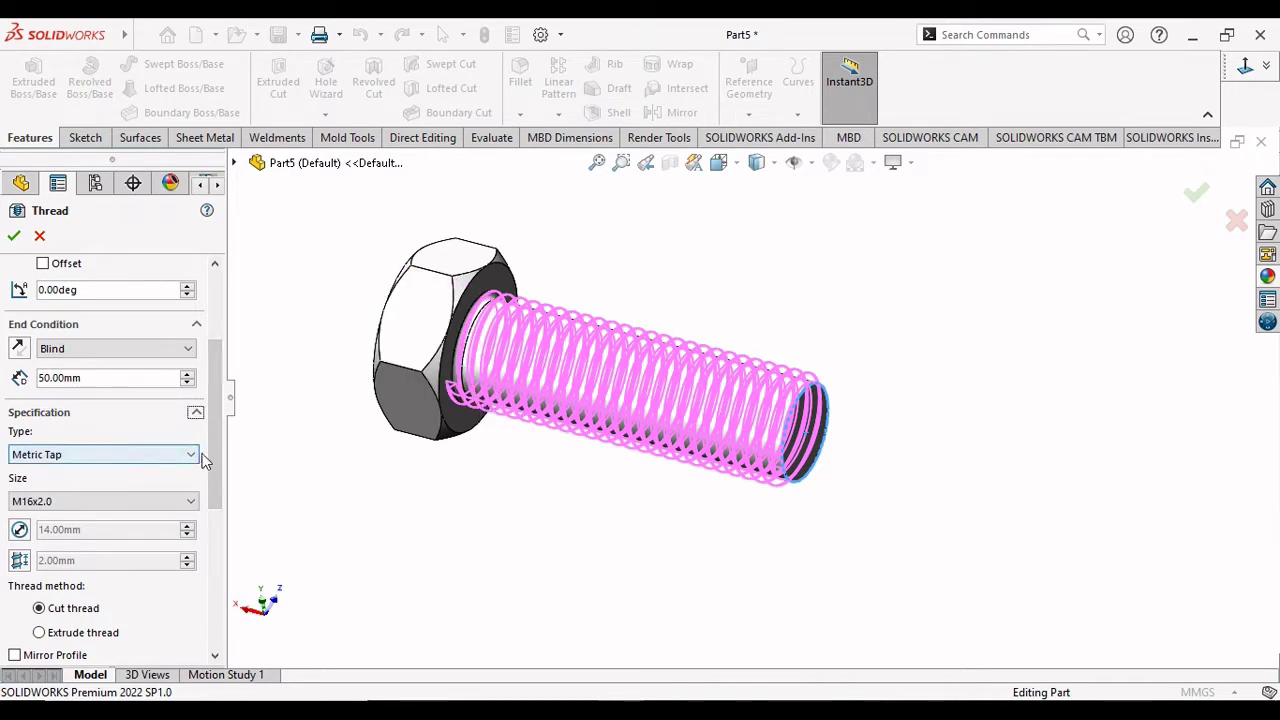
# Choose Metric Tap type, M16x2.0 size, and an extruded right-hand thread.
pyautogui.scroll(-2, 210, 460)
pyautogui.click(193, 393)
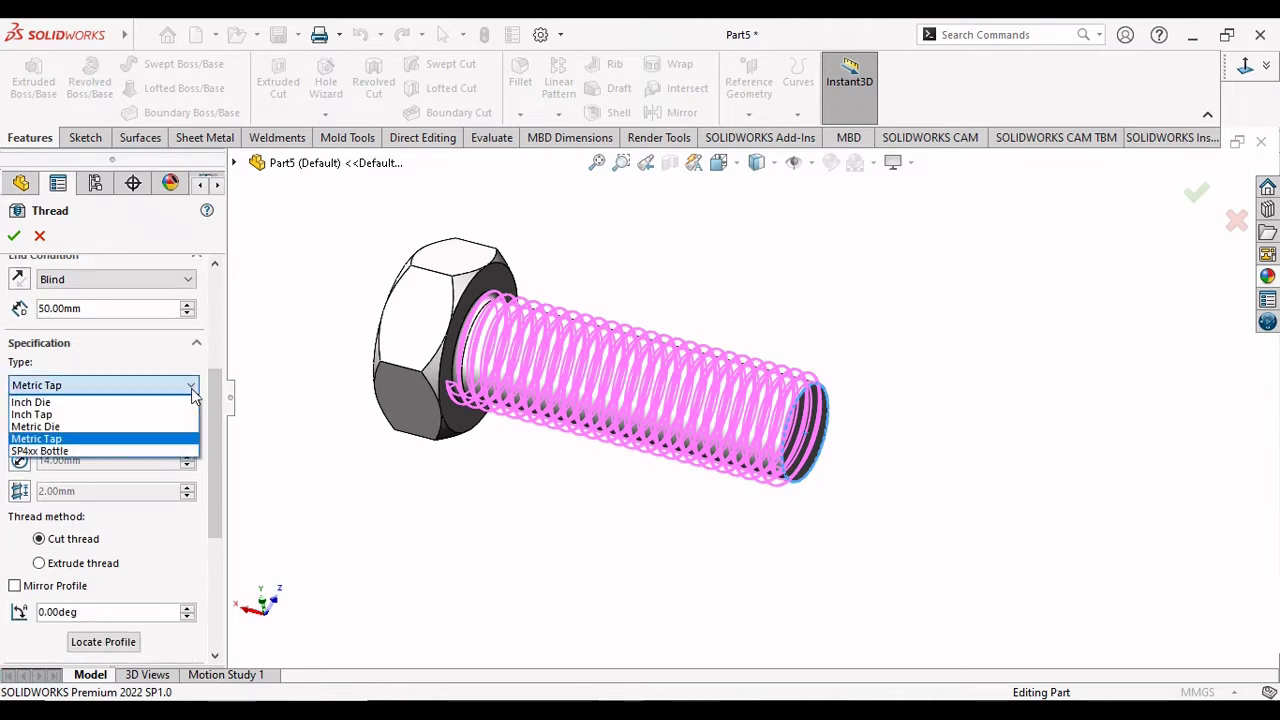
pyautogui.click(102, 442)
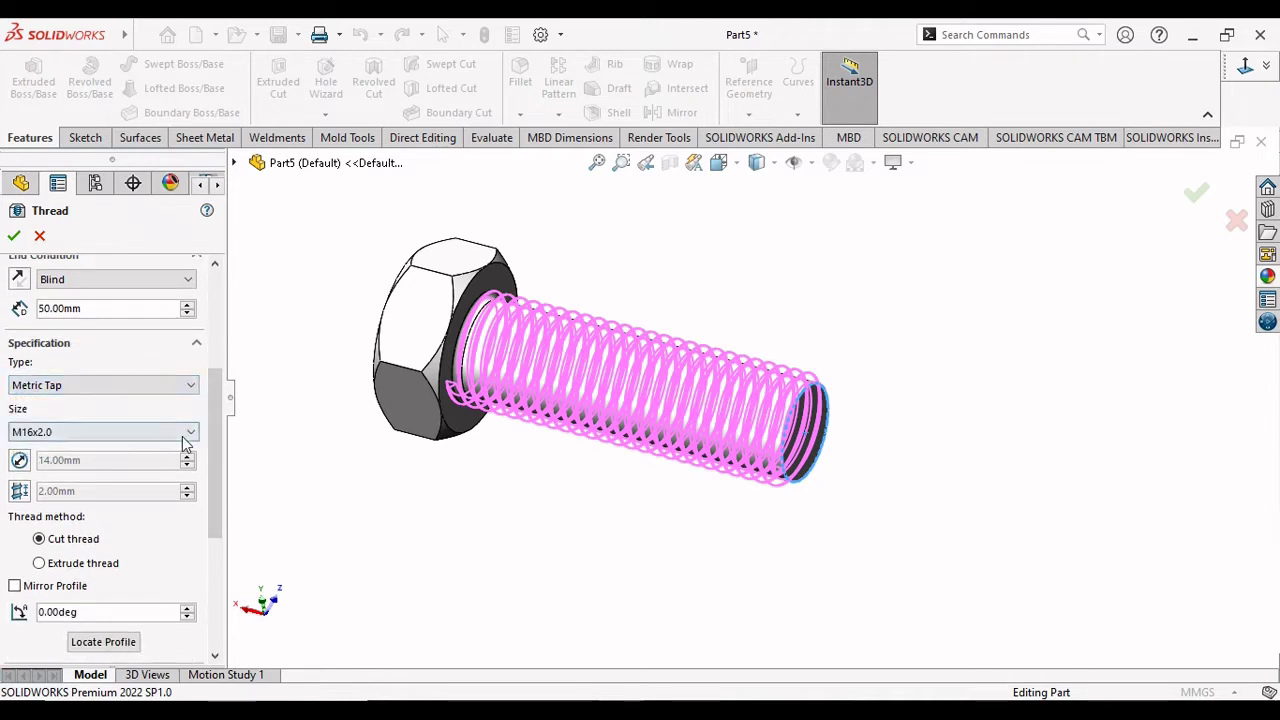
pyautogui.click(184, 433)
pyautogui.scroll(-1, 185, 434)
pyautogui.click(165, 418)
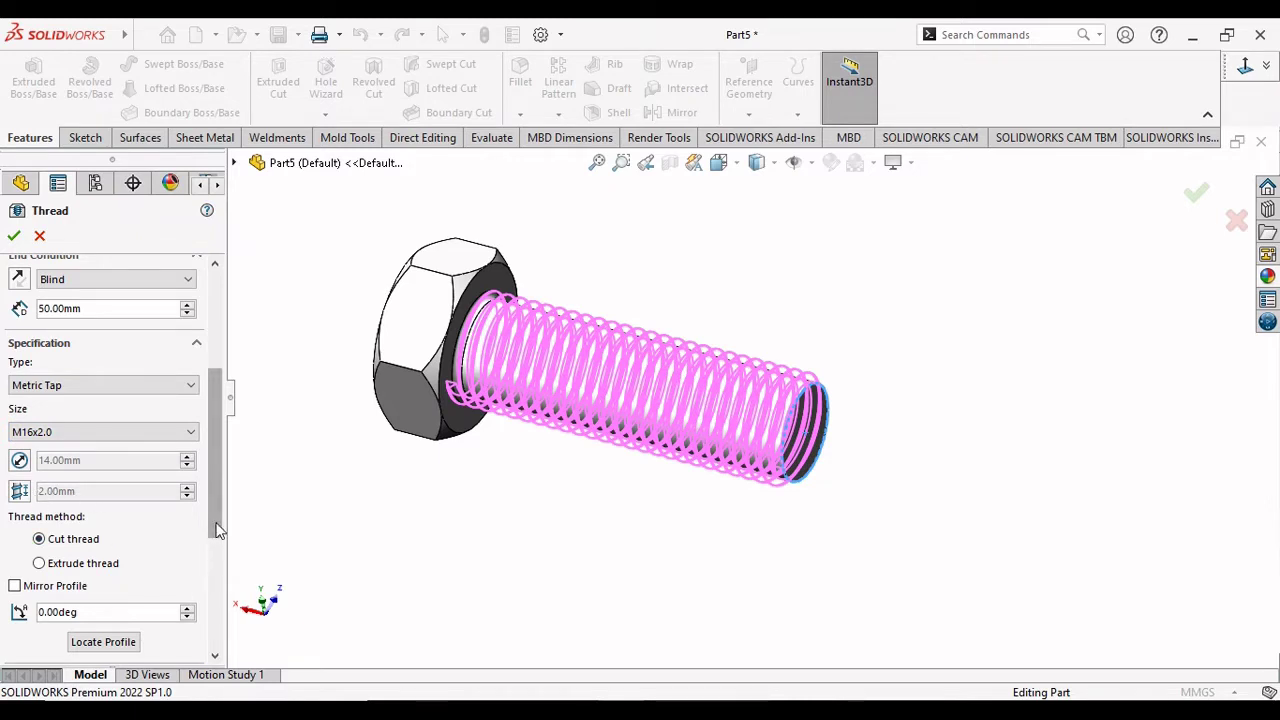
pyautogui.scroll(-3, 140, 540)
pyautogui.click(40, 459)
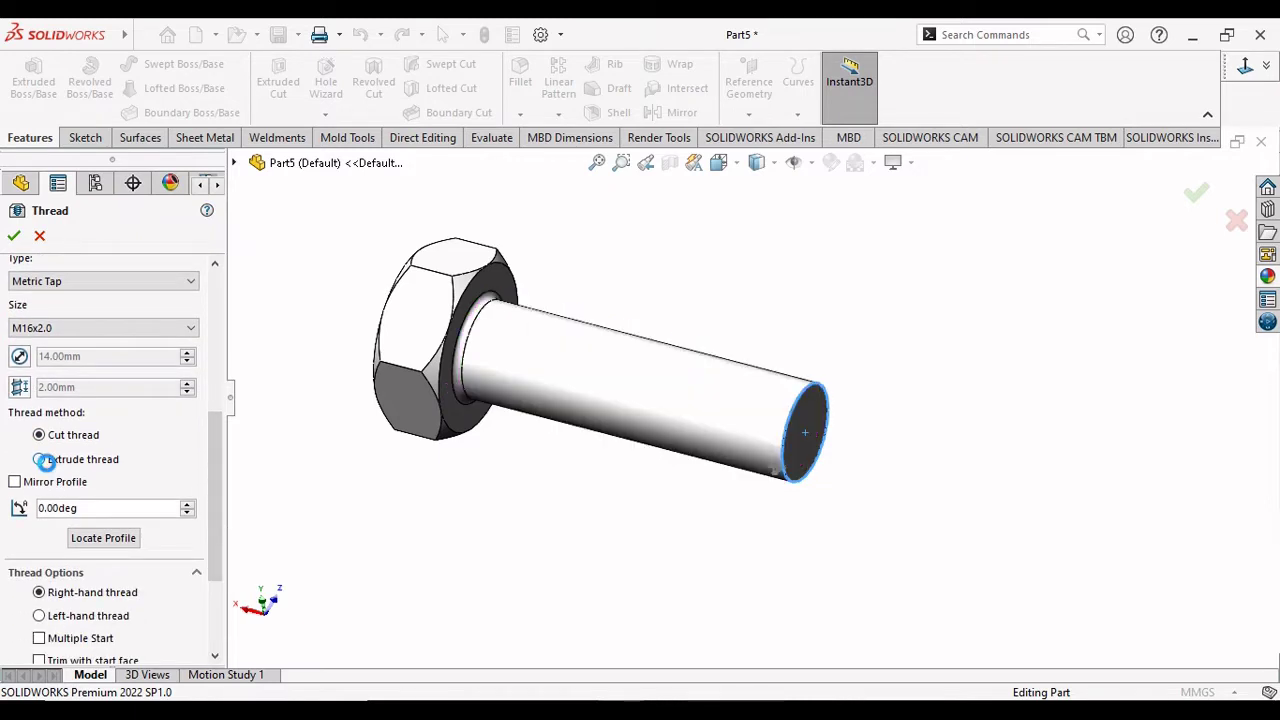
pyautogui.scroll(-3, 217, 551)
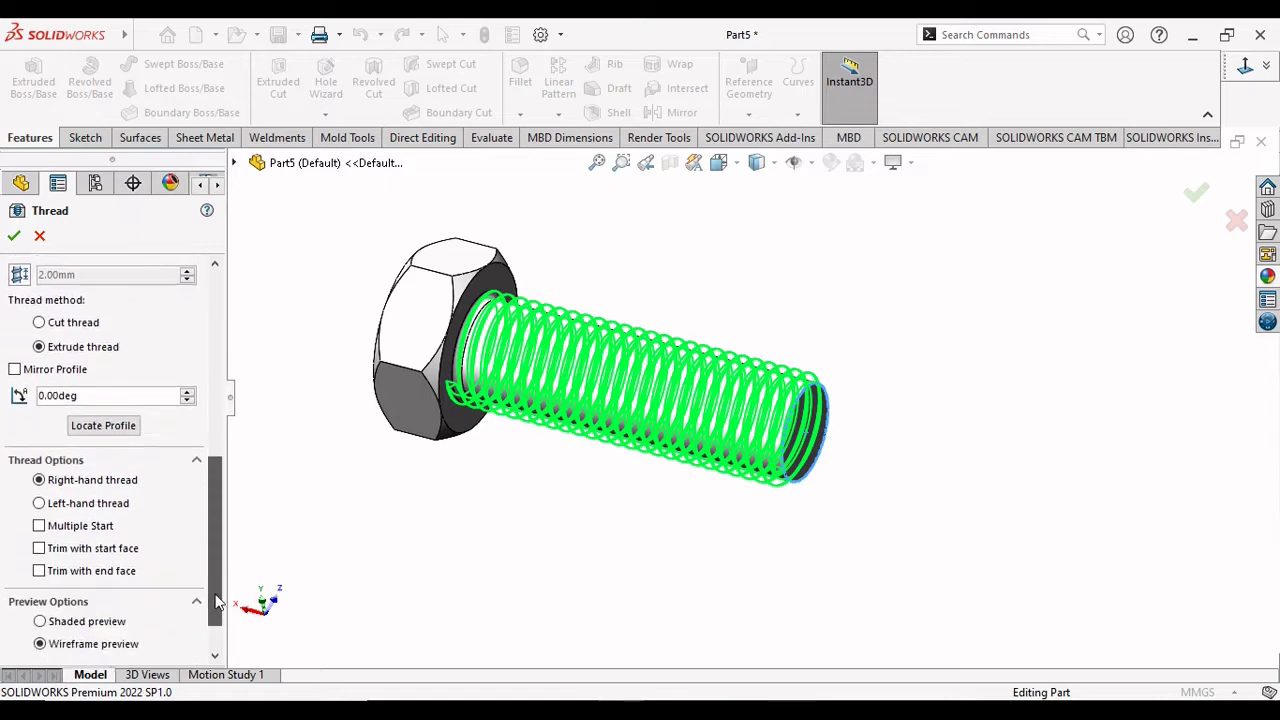
pyautogui.scroll(-2, 186, 557)
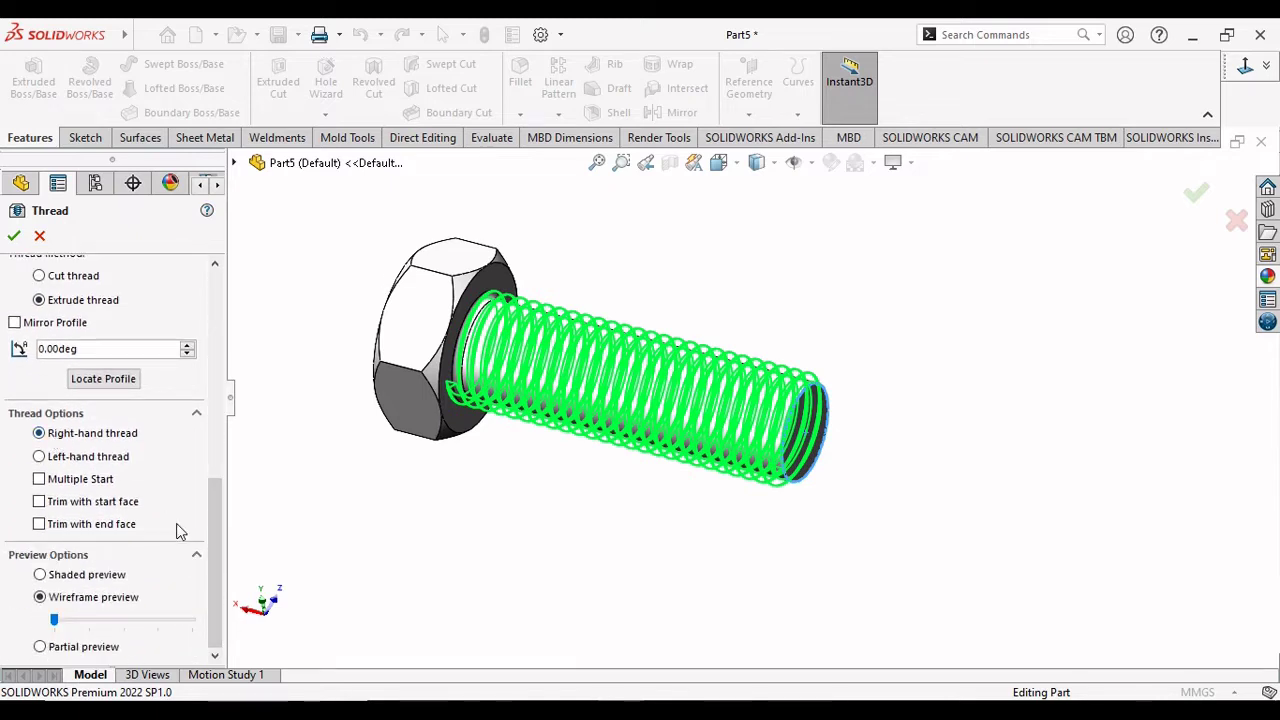
pyautogui.moveTo(214, 575); pyautogui.dragTo(227, 317)
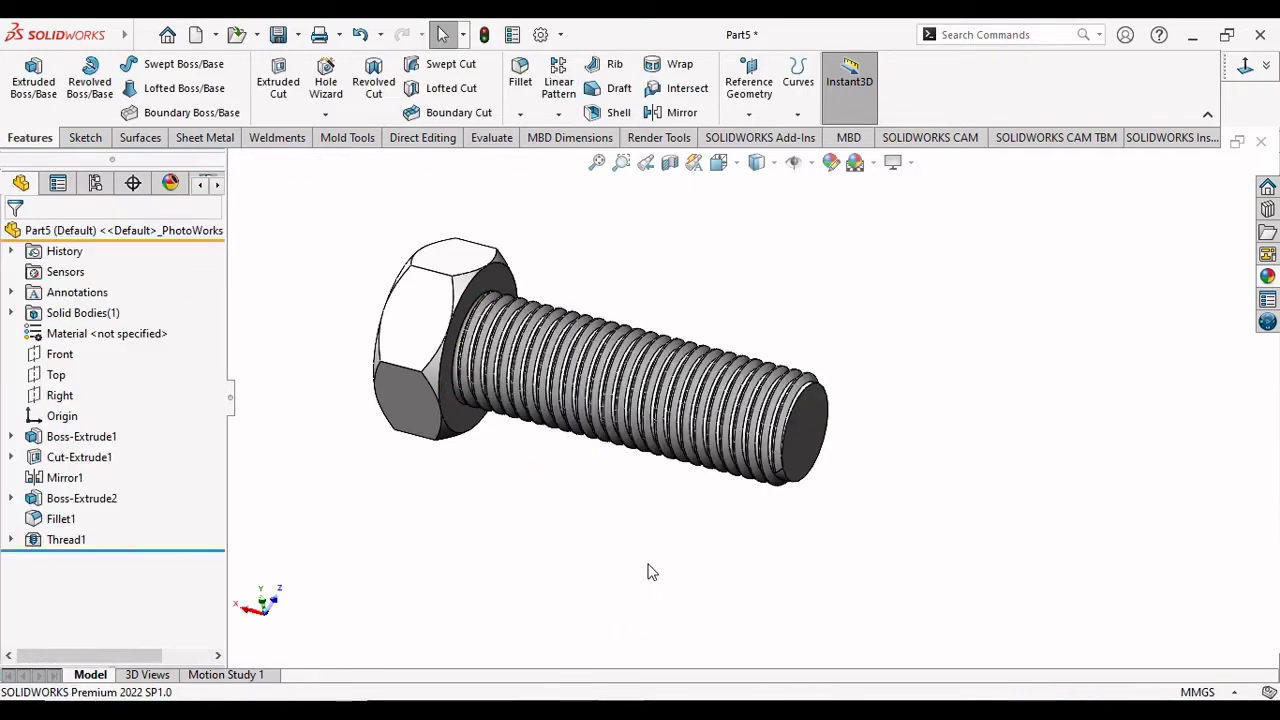
# Orbit and zoom around the bolt to inspect the finished thread end.
pyautogui.moveTo(666, 556)
pyautogui.mouseDown(button='middle')
pyautogui.moveTo(669, 531)
pyautogui.moveTo(703, 531)
pyautogui.moveTo(677, 523)
pyautogui.moveTo(620, 451)
pyautogui.moveTo(660, 375)
pyautogui.moveTo(685, 377)
pyautogui.mouseUp(button='middle')
pyautogui.scroll(-3, 808, 378)
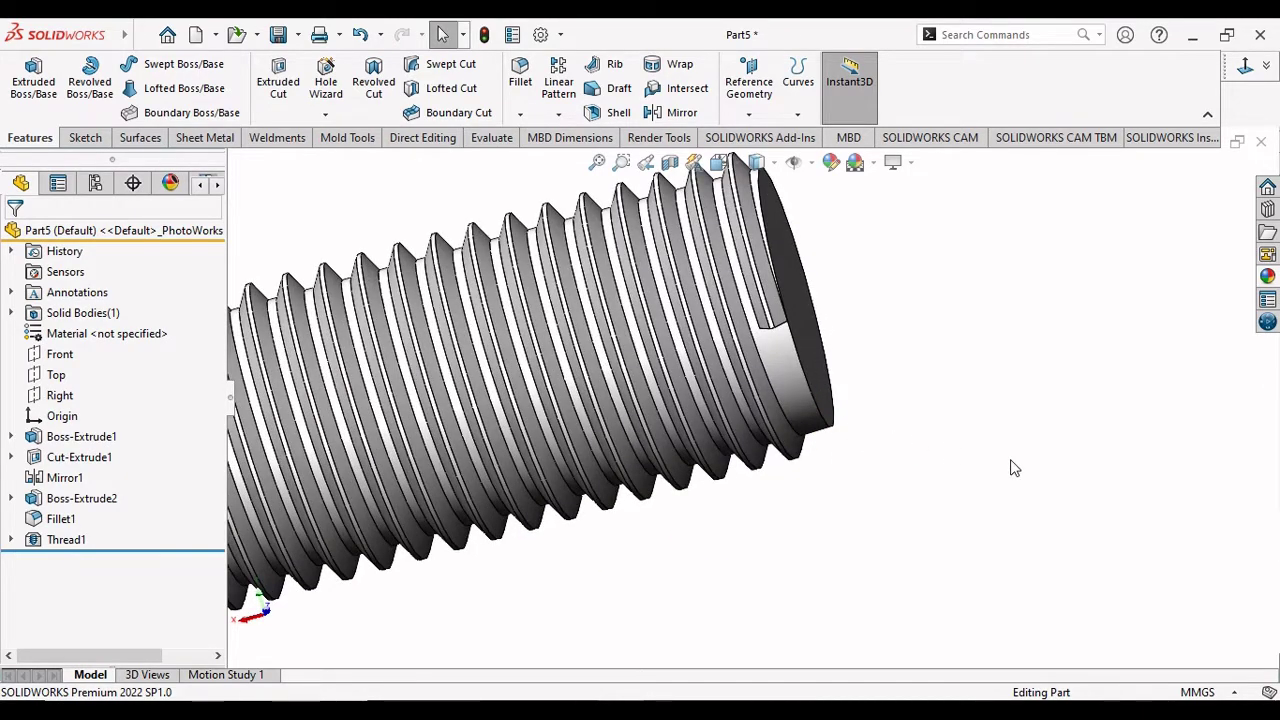
pyautogui.moveTo(950, 436)
pyautogui.mouseDown(button='middle')
pyautogui.moveTo(914, 486)
pyautogui.moveTo(917, 446)
pyautogui.moveTo(971, 429)
pyautogui.moveTo(928, 383)
pyautogui.moveTo(840, 355)
pyautogui.mouseUp(button='middle')
pyautogui.scroll(-2, 785, 330)
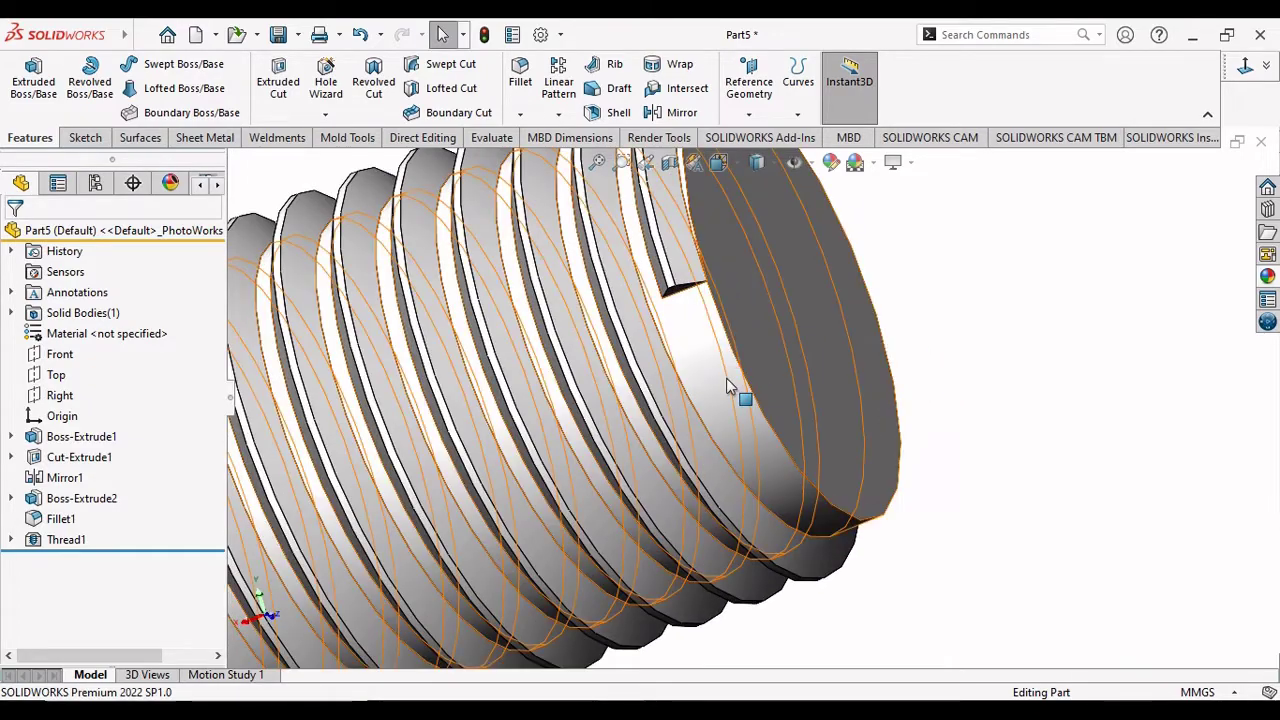
pyautogui.moveTo(735, 375)
pyautogui.mouseDown(button='middle')
pyautogui.moveTo(693, 307)
pyautogui.moveTo(709, 434)
pyautogui.moveTo(837, 491)
pyautogui.mouseUp(button='middle')
pyautogui.scroll(3, 820, 480)
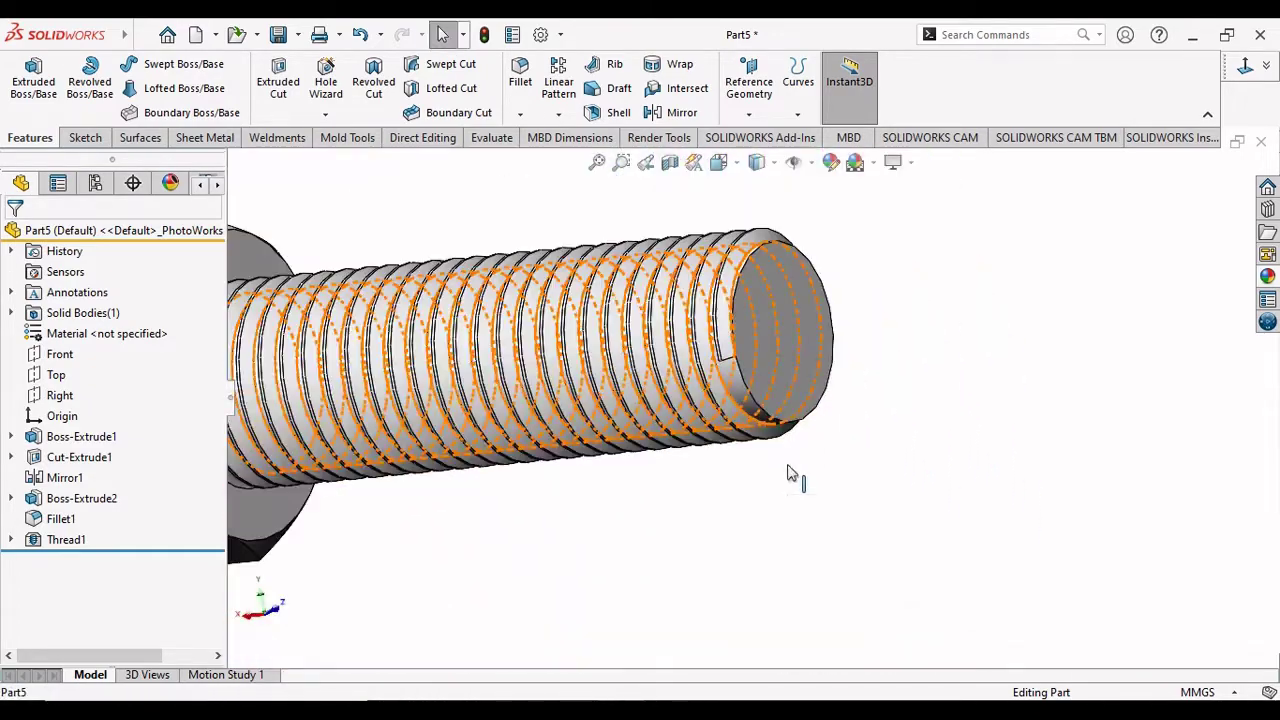
pyautogui.moveTo(931, 346); pyautogui.dragTo(1163, 428, button='middle')
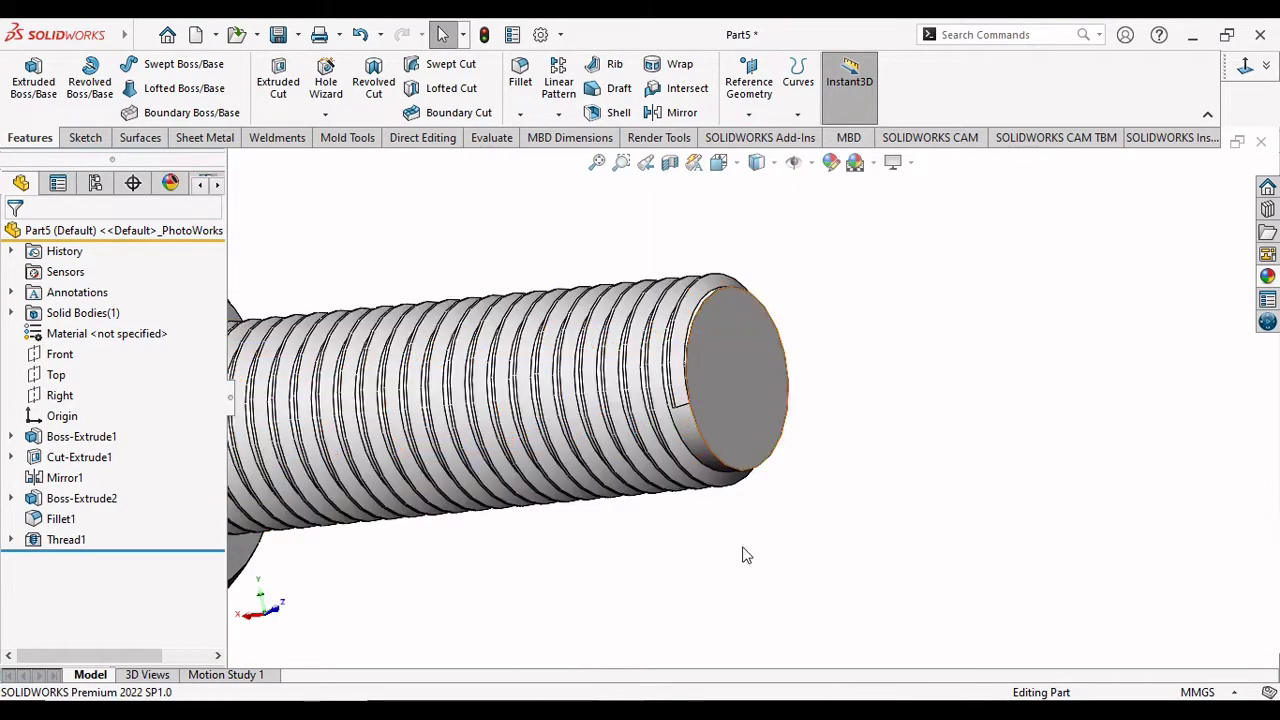
# Check the shaft's end face, then reopen Thread1 for editing from the FeatureManager tree.
pyautogui.click(743, 380)
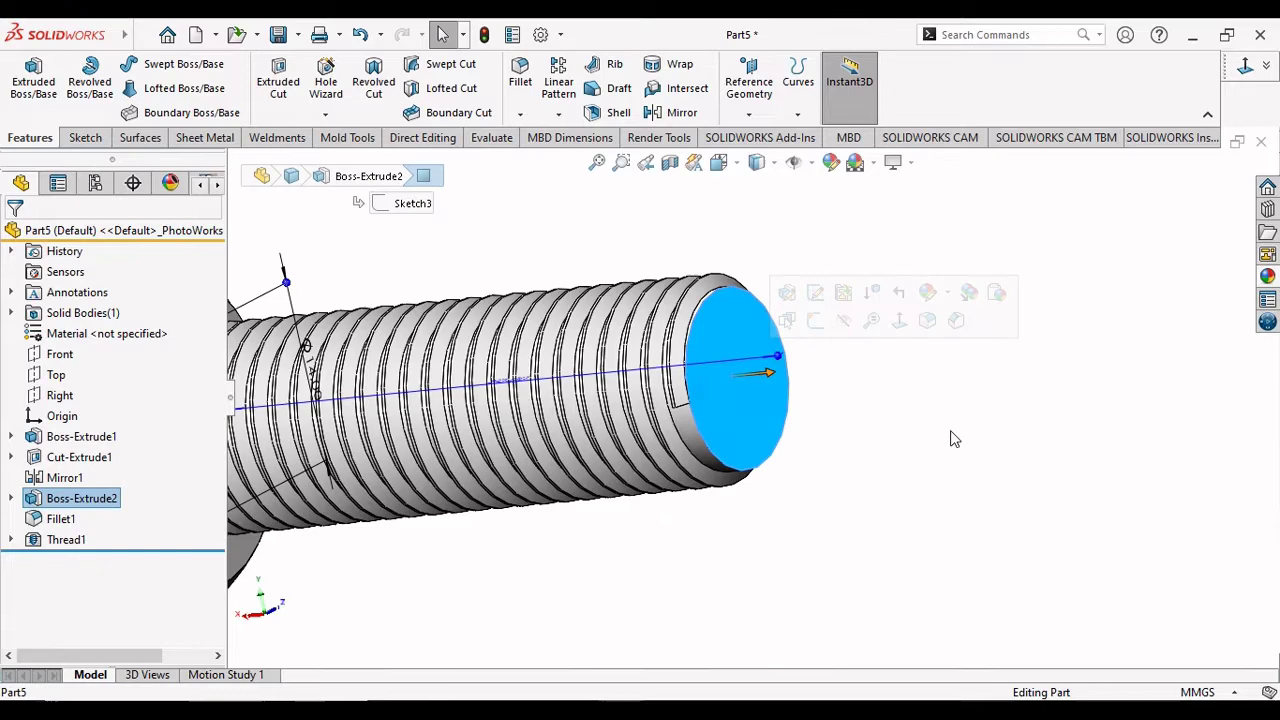
pyautogui.click(1002, 497)
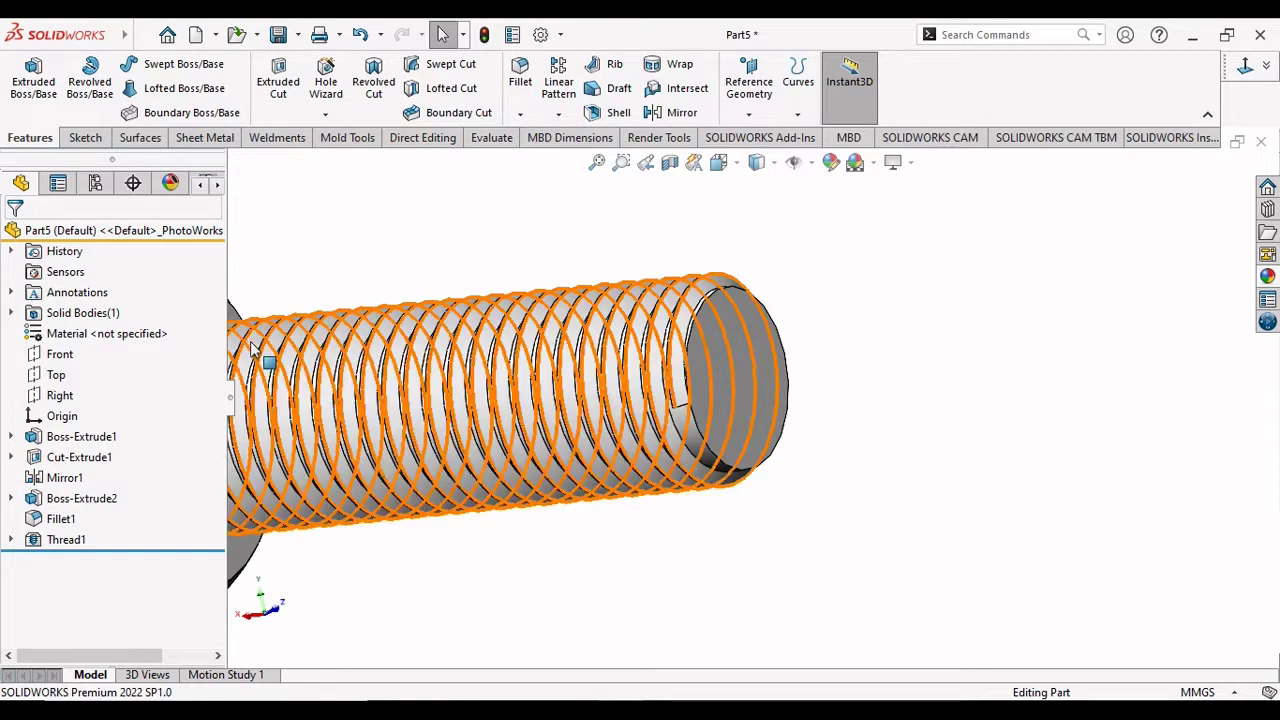
pyautogui.click(748, 363)
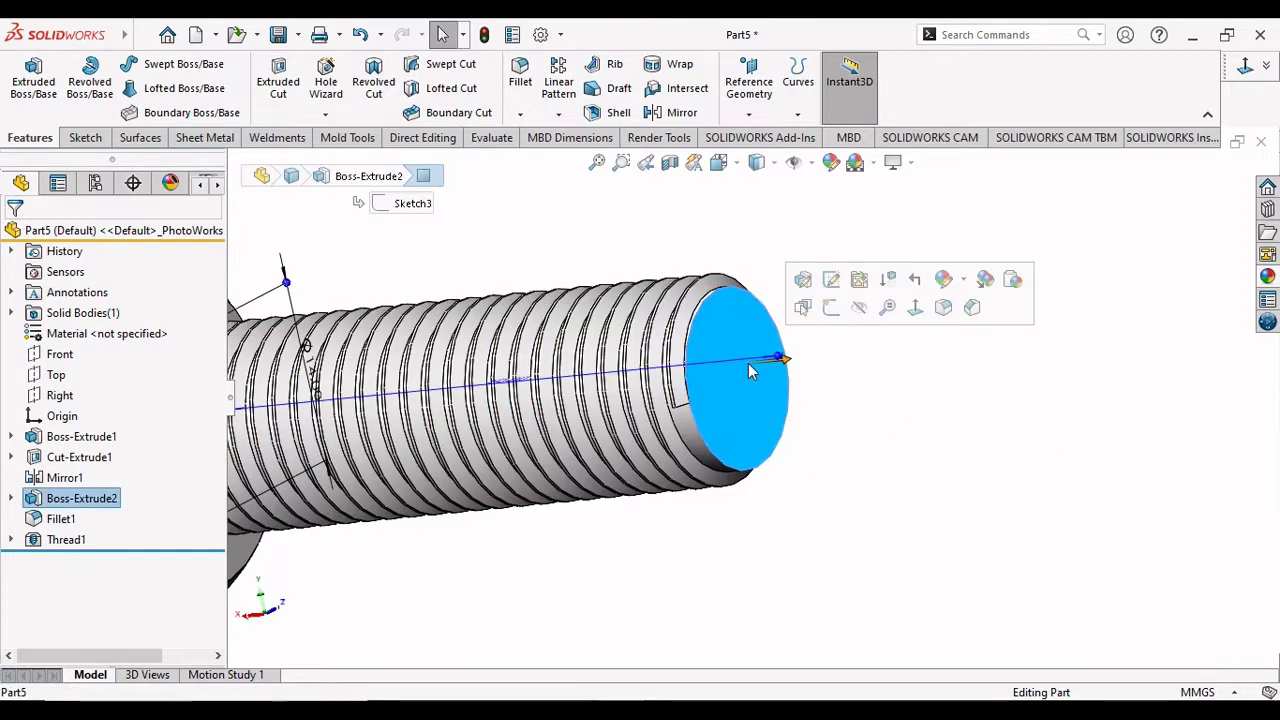
pyautogui.click(851, 428)
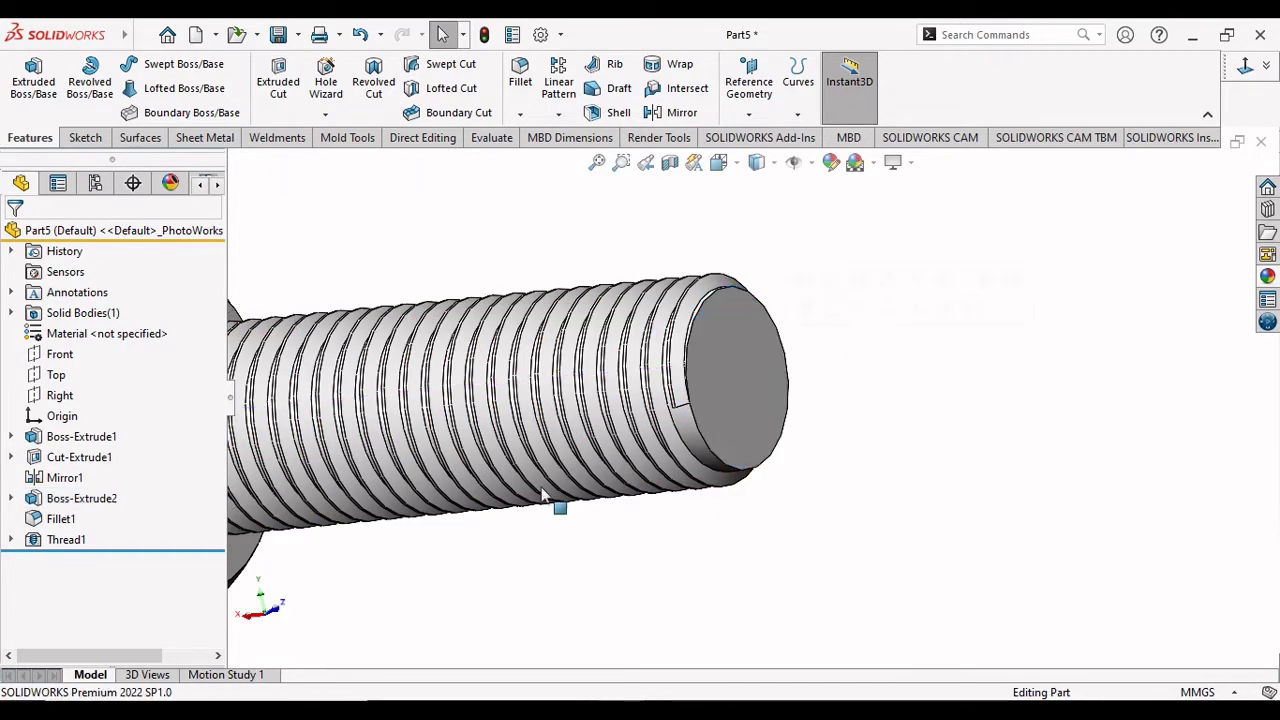
pyautogui.click(64, 539)
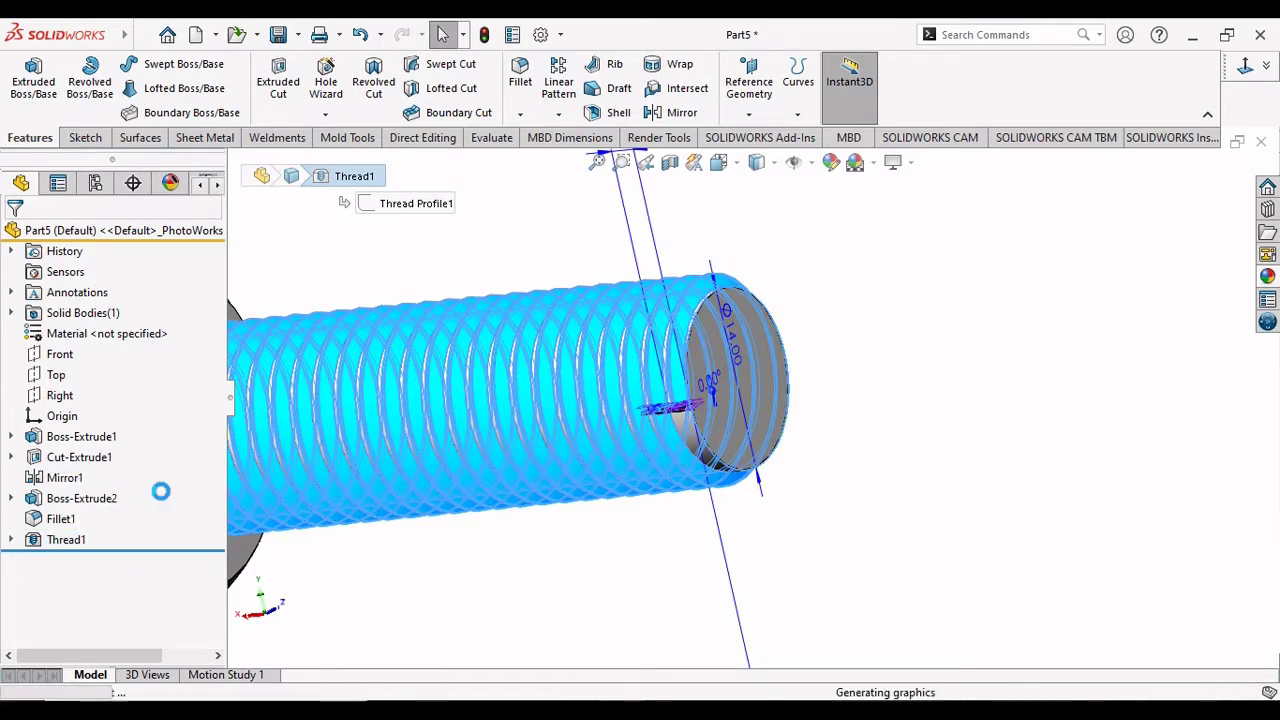
# Add a reversed 3 mm offset so Thread1 starts past the shaft's end face.
pyautogui.click(54, 431)
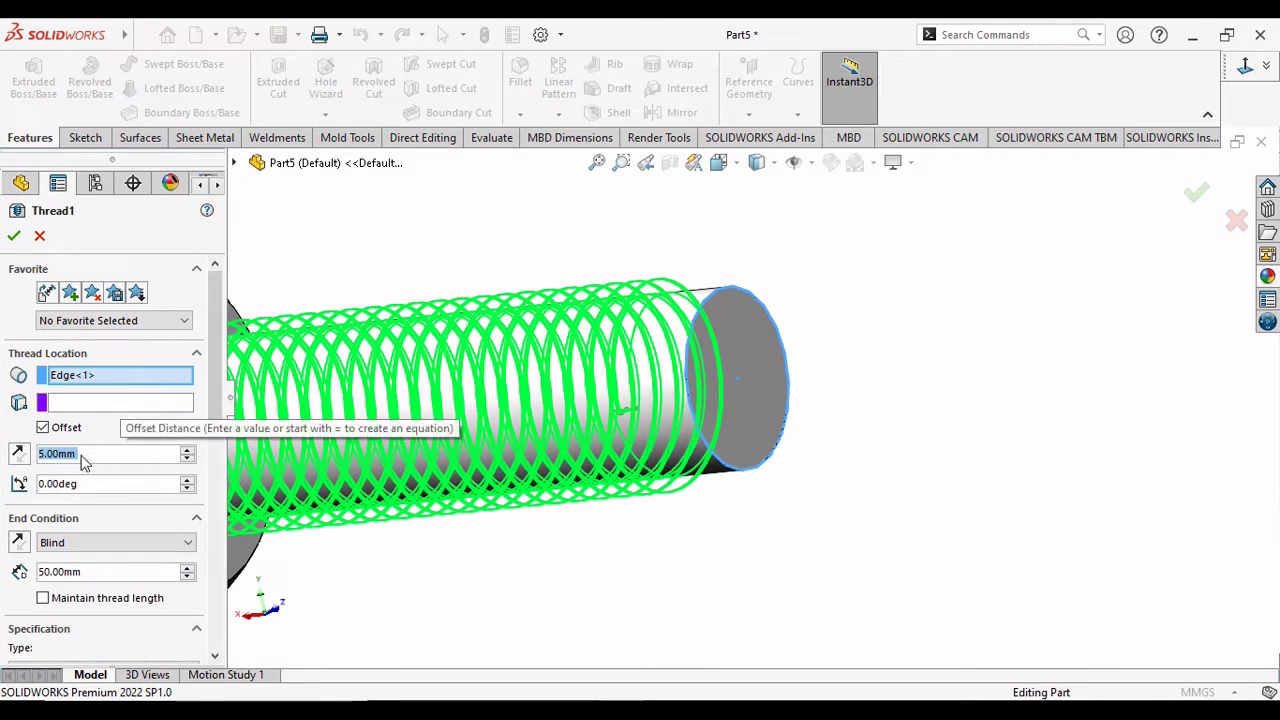
pyautogui.click(19, 455)
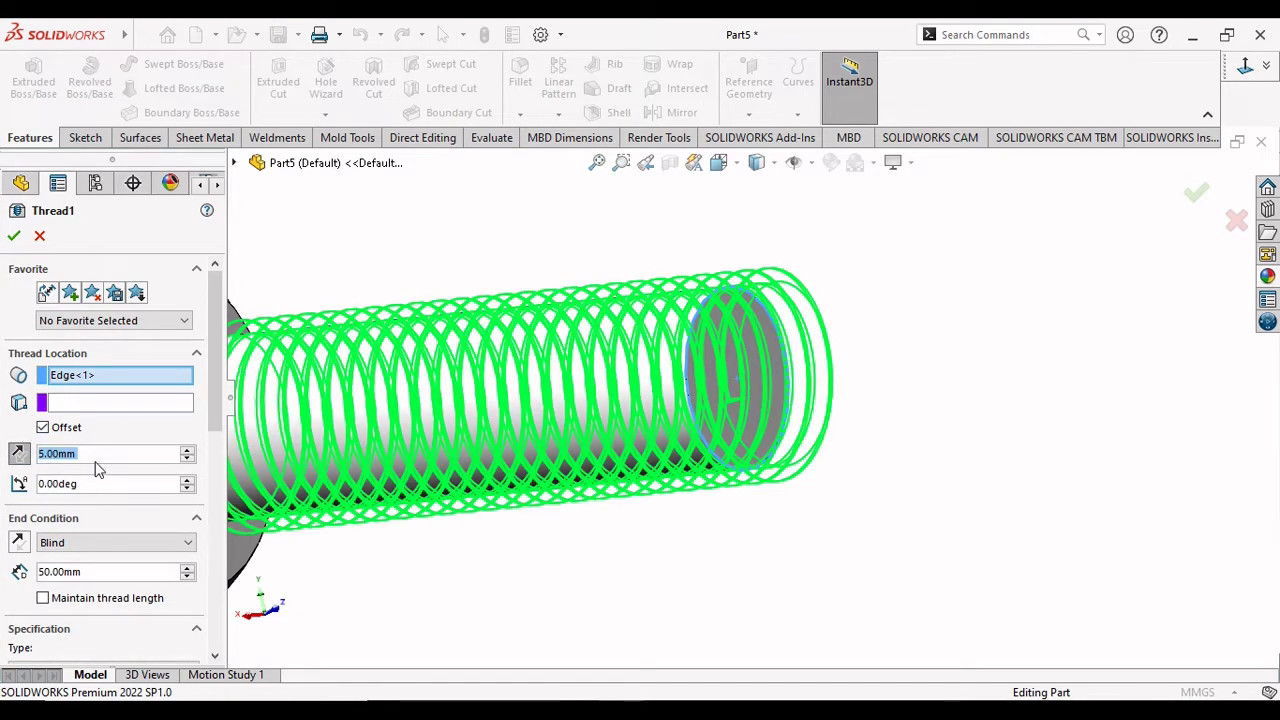
pyautogui.write('3')
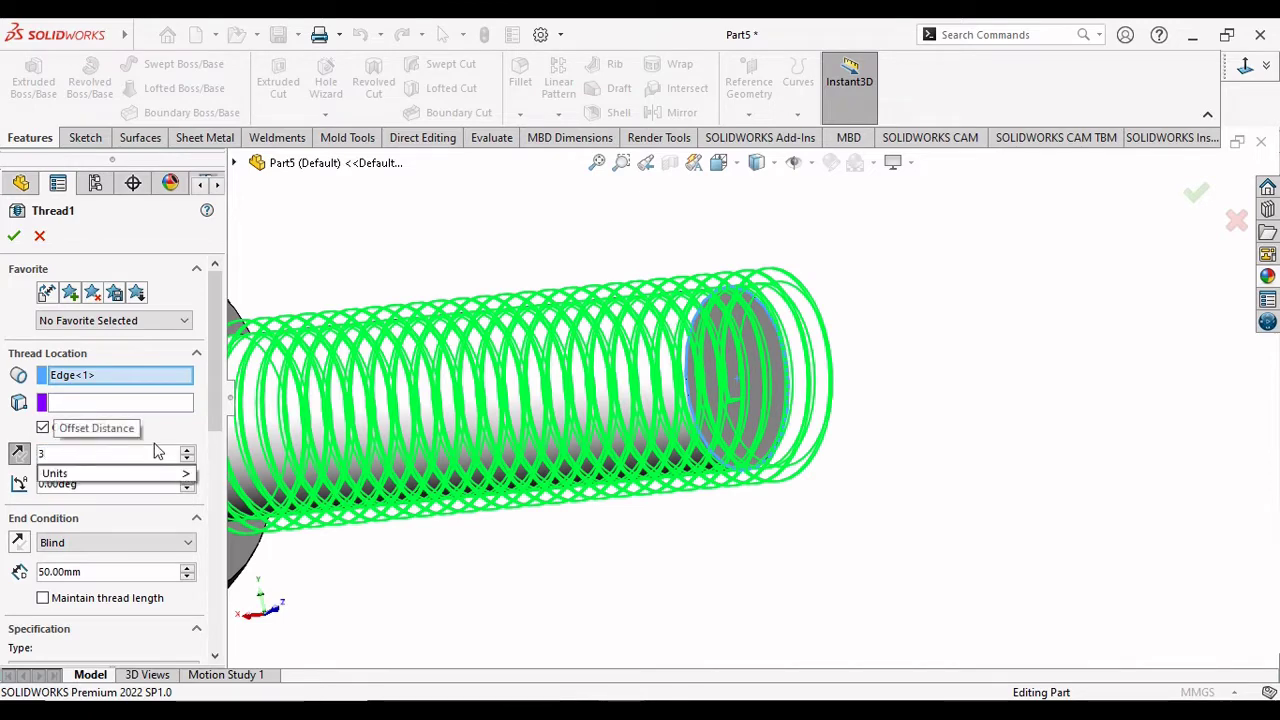
pyautogui.press('Tab')
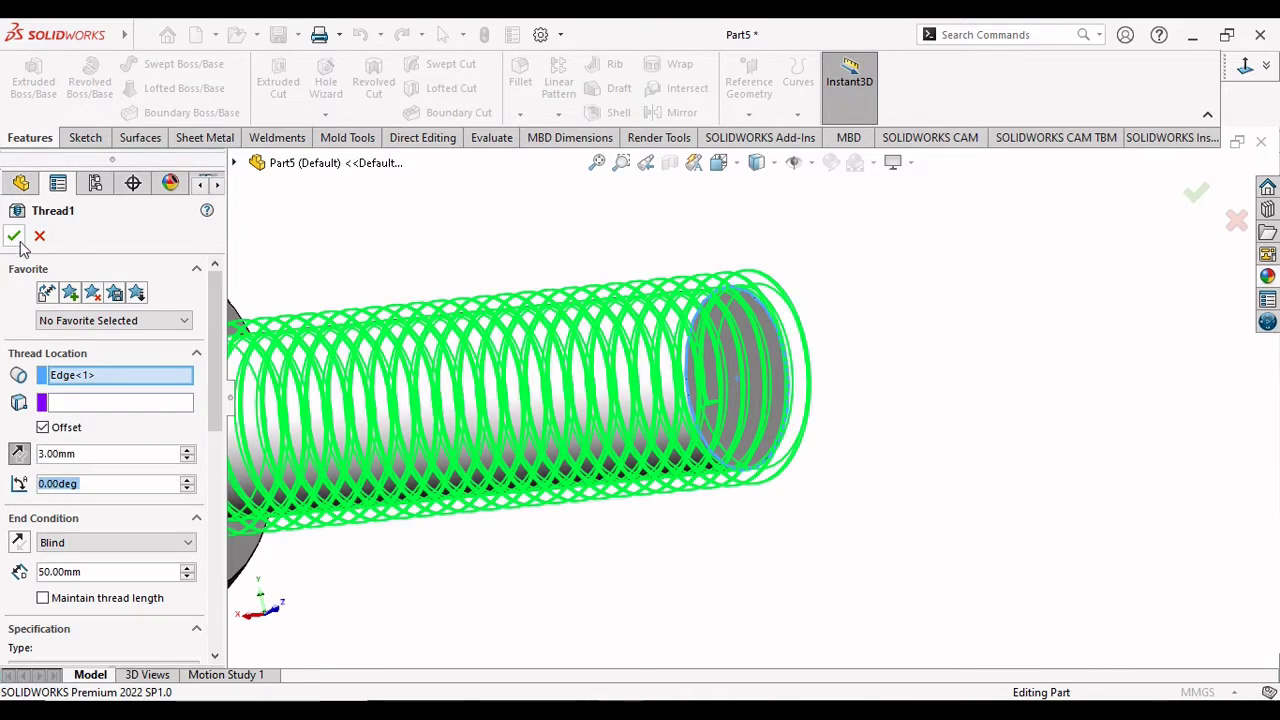
pyautogui.click(13, 236)
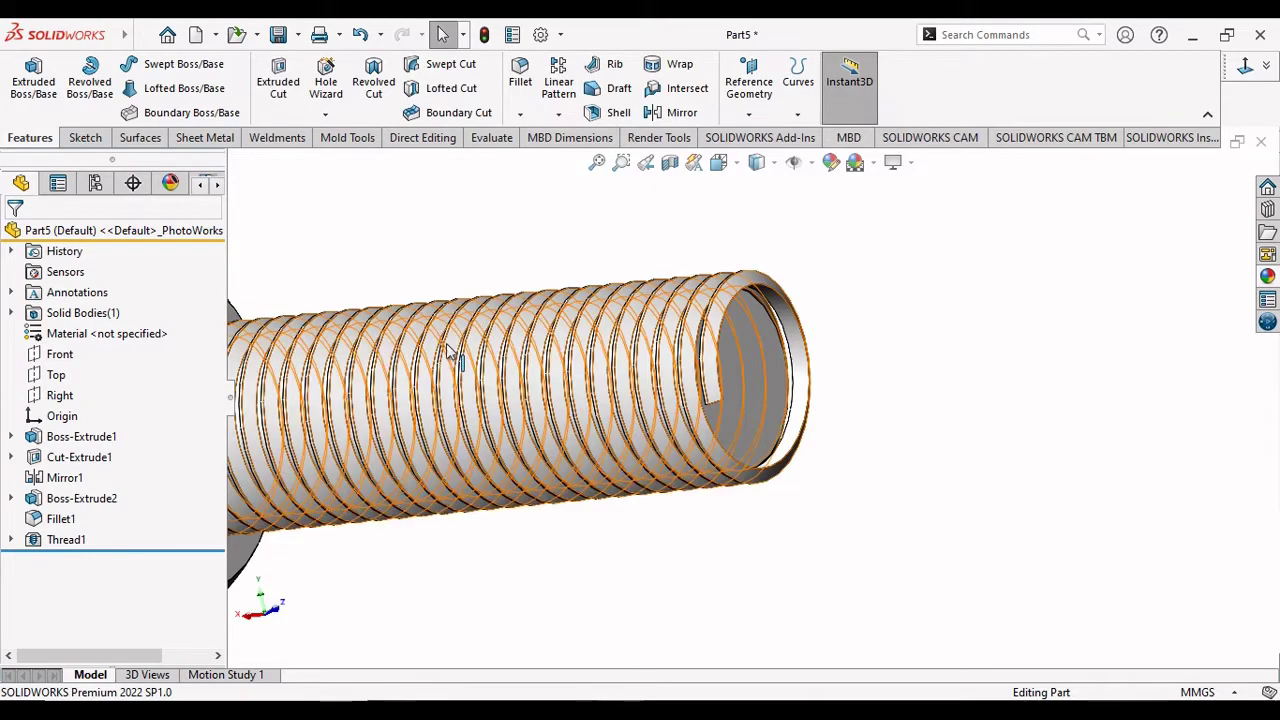
# Start a sketch on the bolt's end face and draw a center circle at the origin.
pyautogui.click(752, 375)
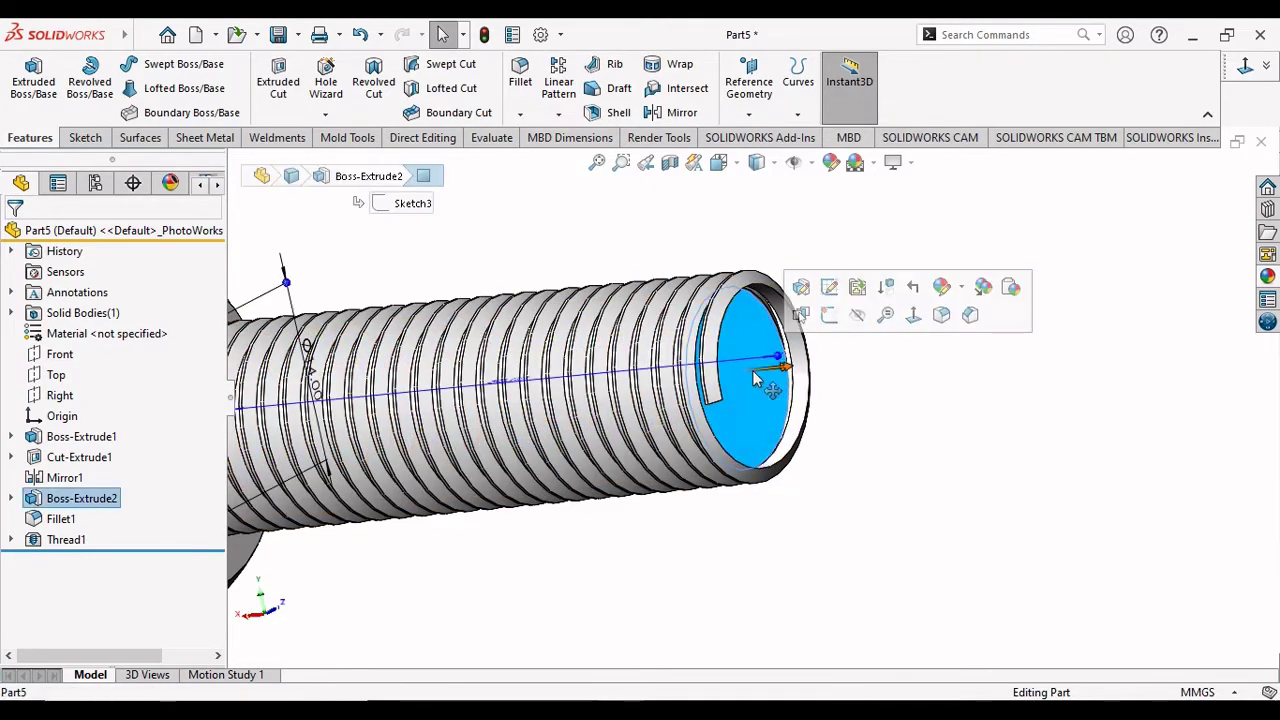
pyautogui.click(828, 318)
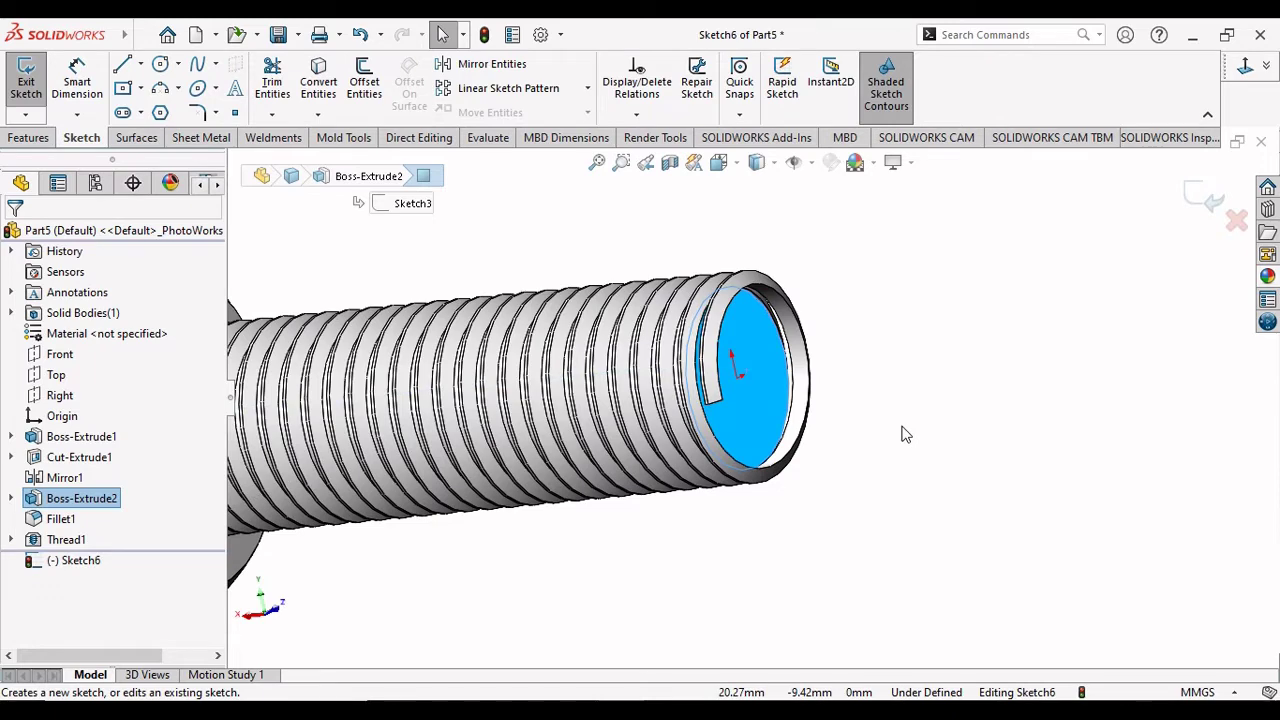
pyautogui.click(159, 68)
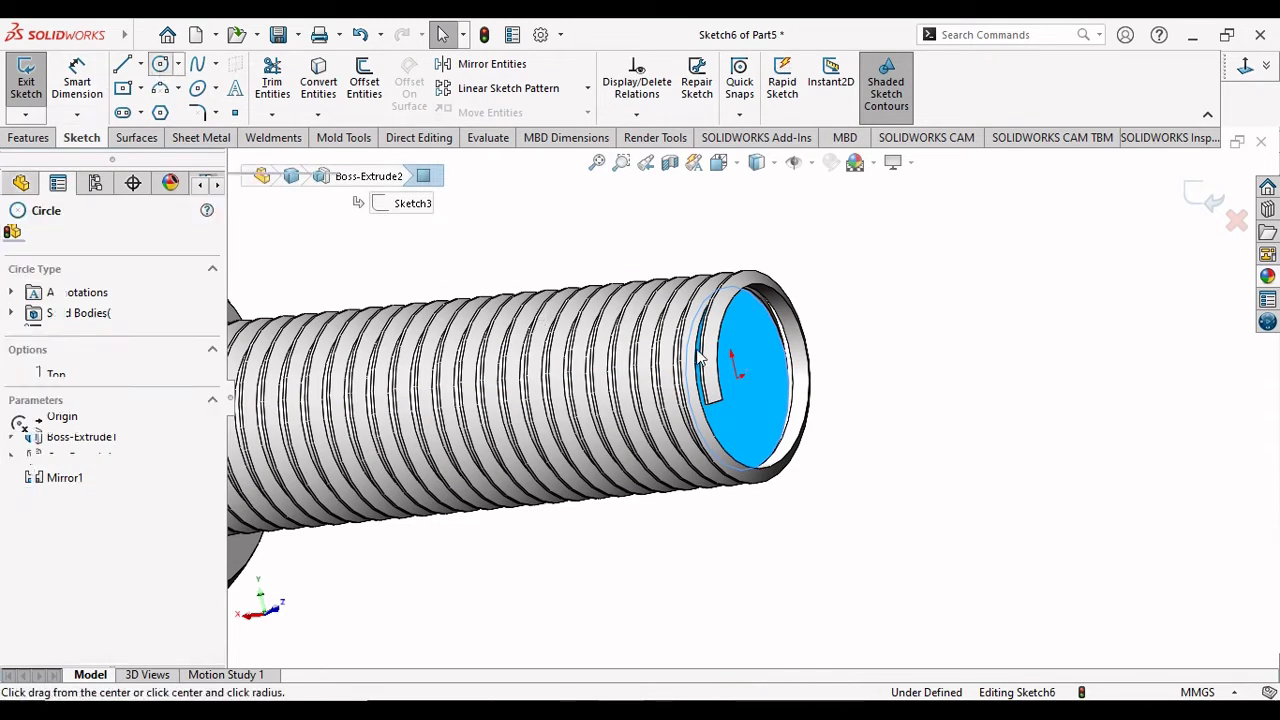
pyautogui.click(831, 509)
pyautogui.rightClick(889, 477)
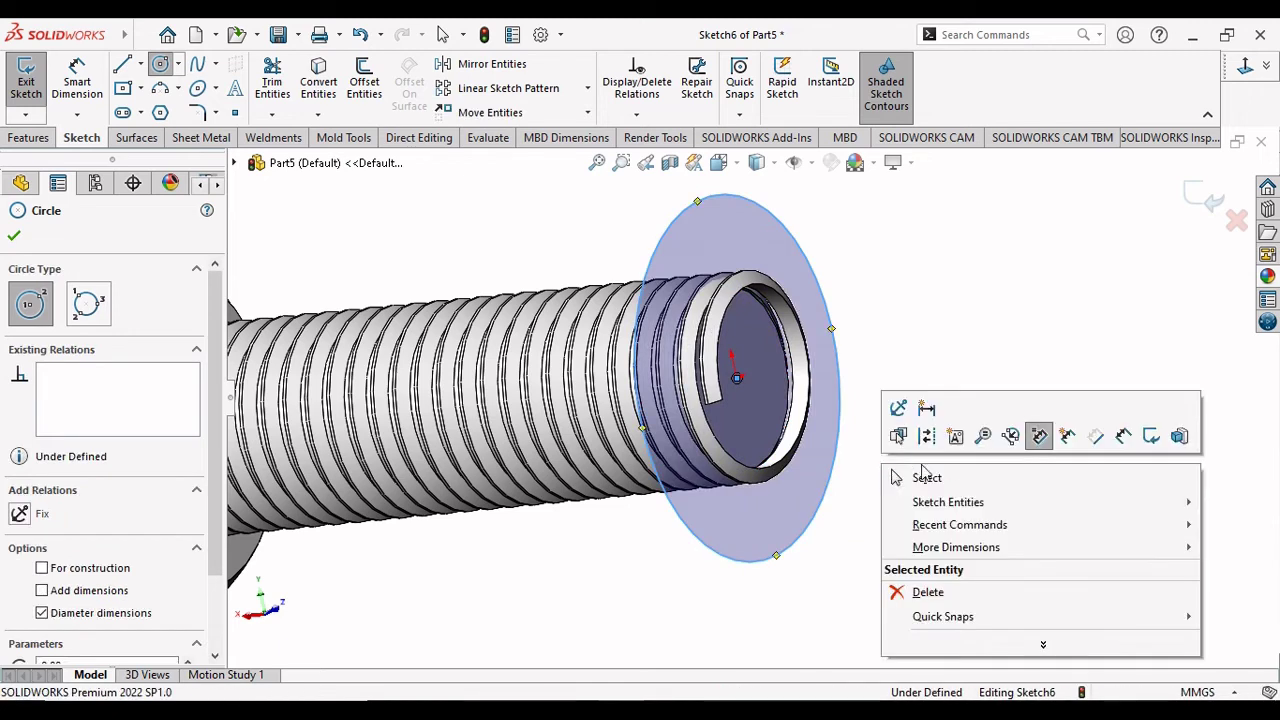
pyautogui.click(927, 478)
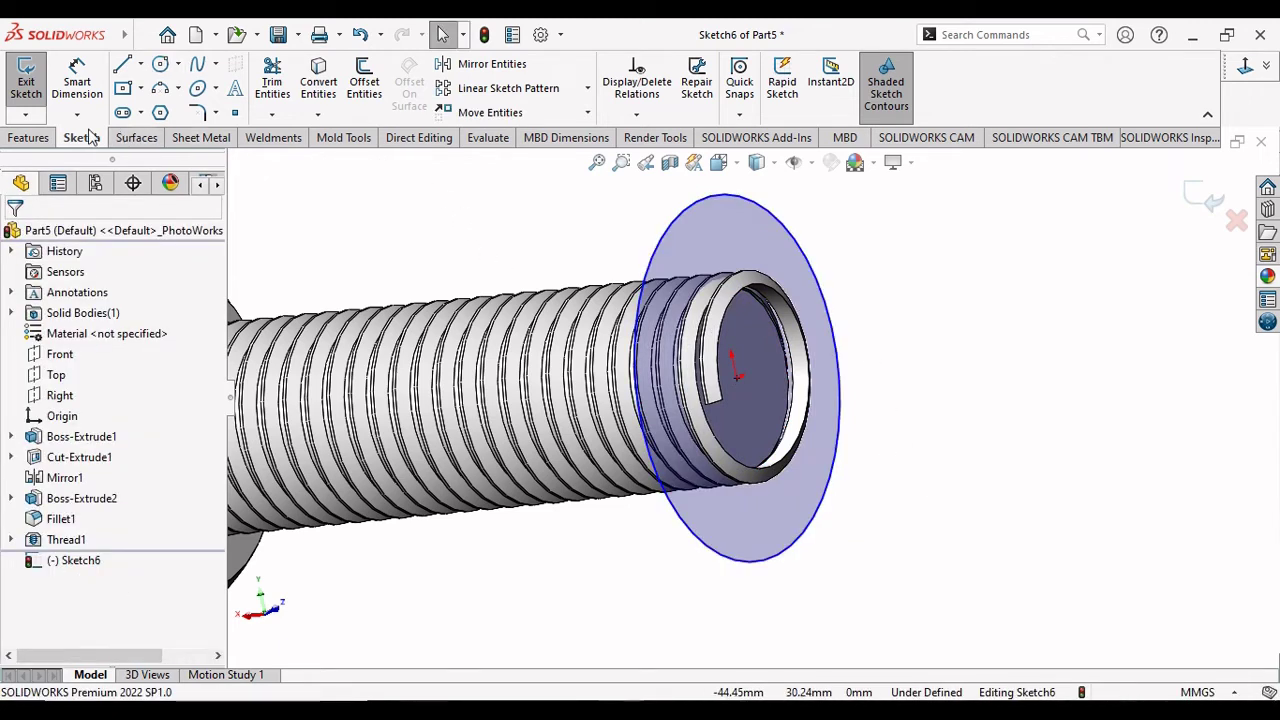
# Dimension the circle's diameter to 20 mm.
pyautogui.click(77, 82)
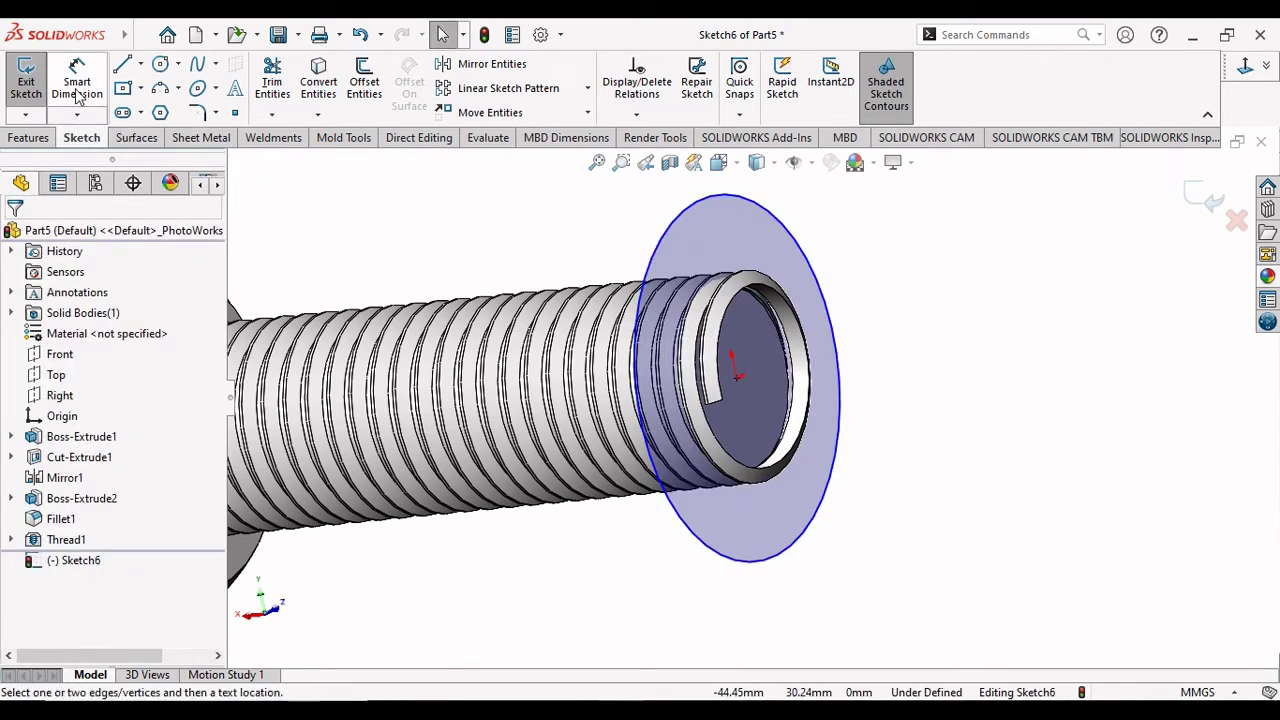
pyautogui.click(848, 402)
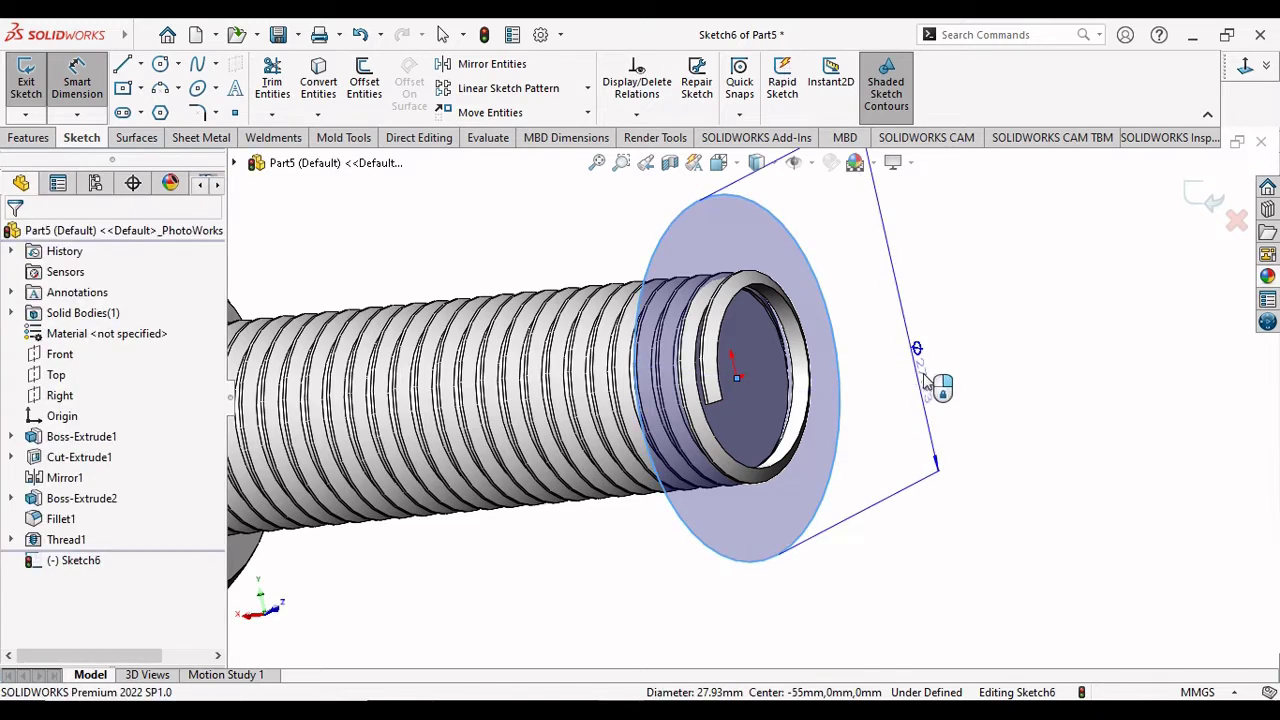
pyautogui.click(925, 373)
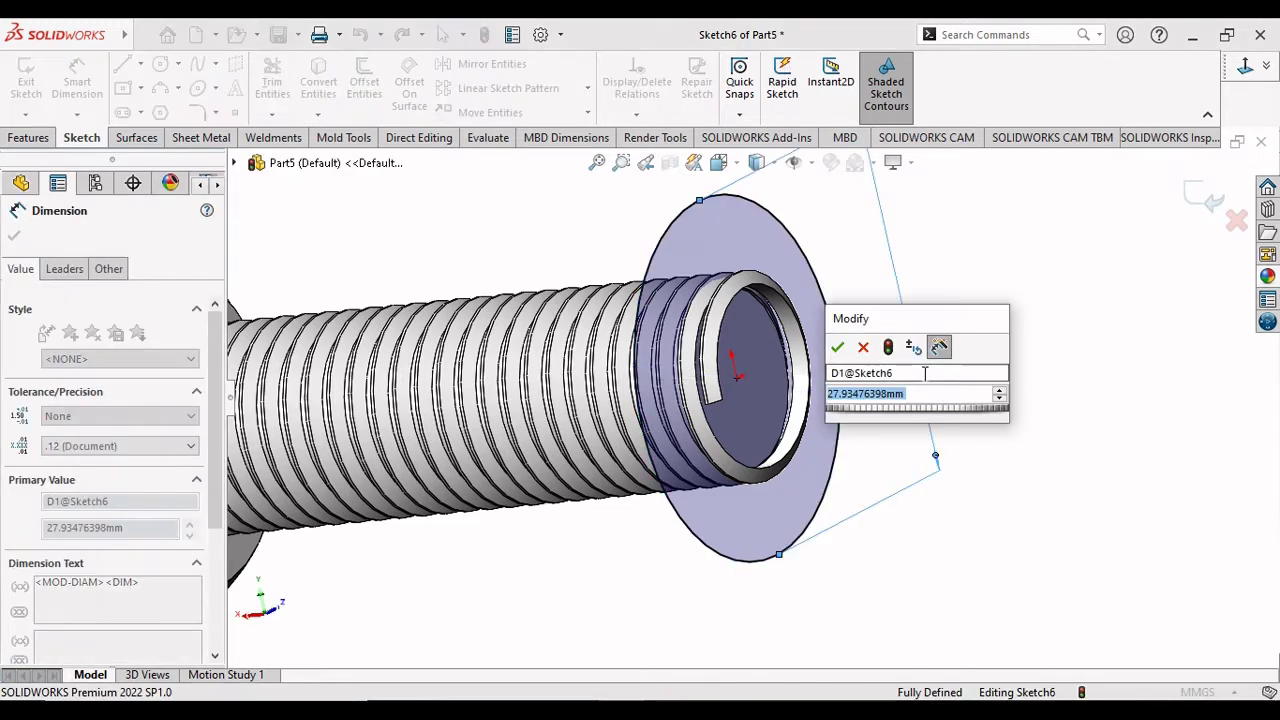
pyautogui.write('20')
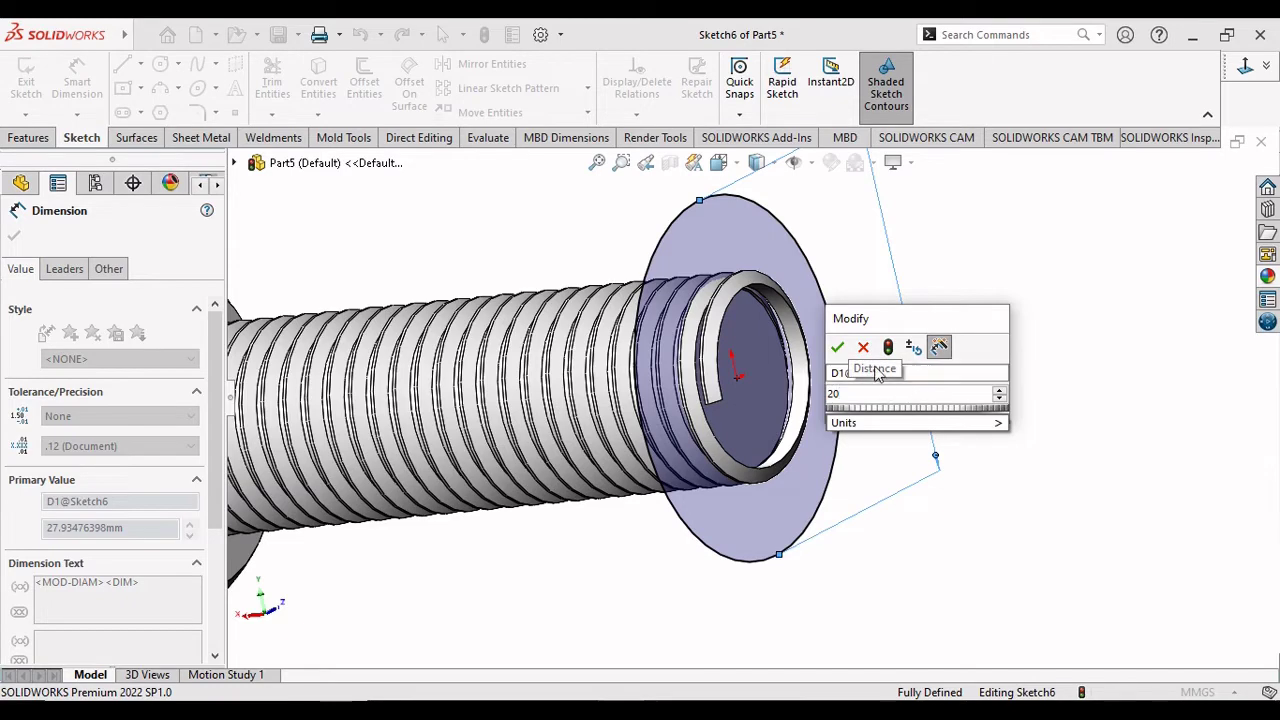
pyautogui.click(836, 345)
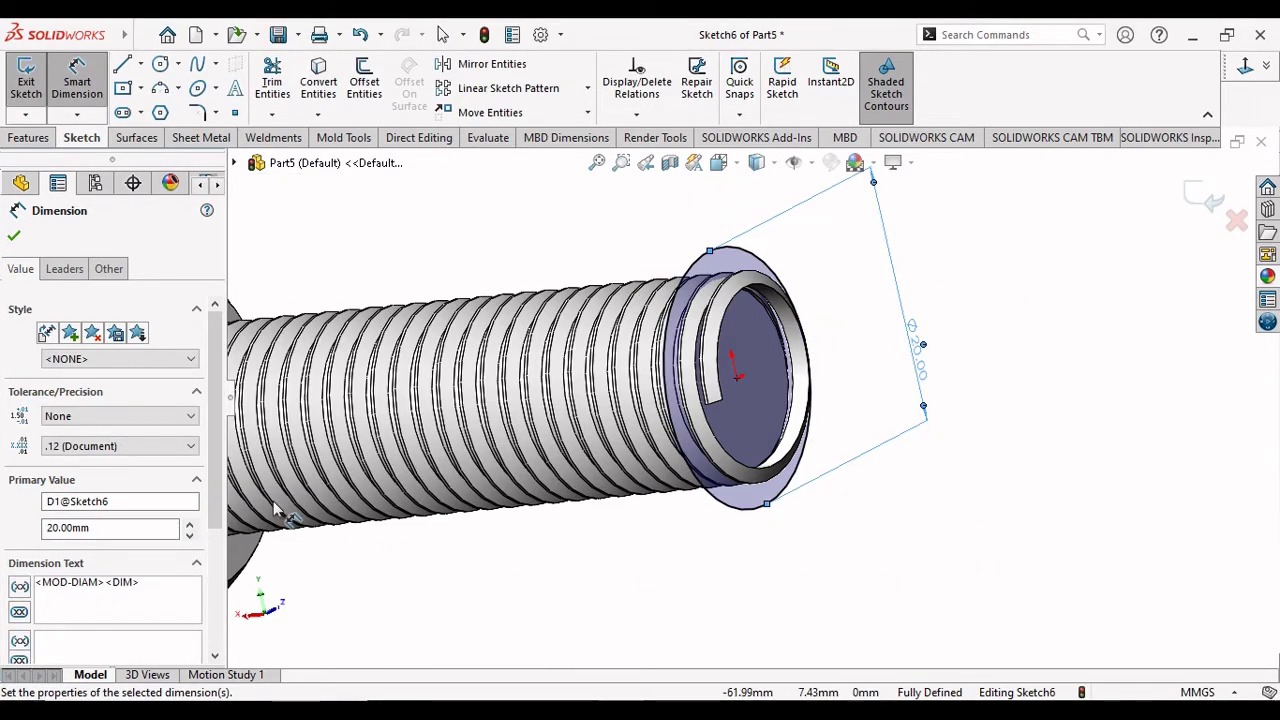
pyautogui.click(14, 238)
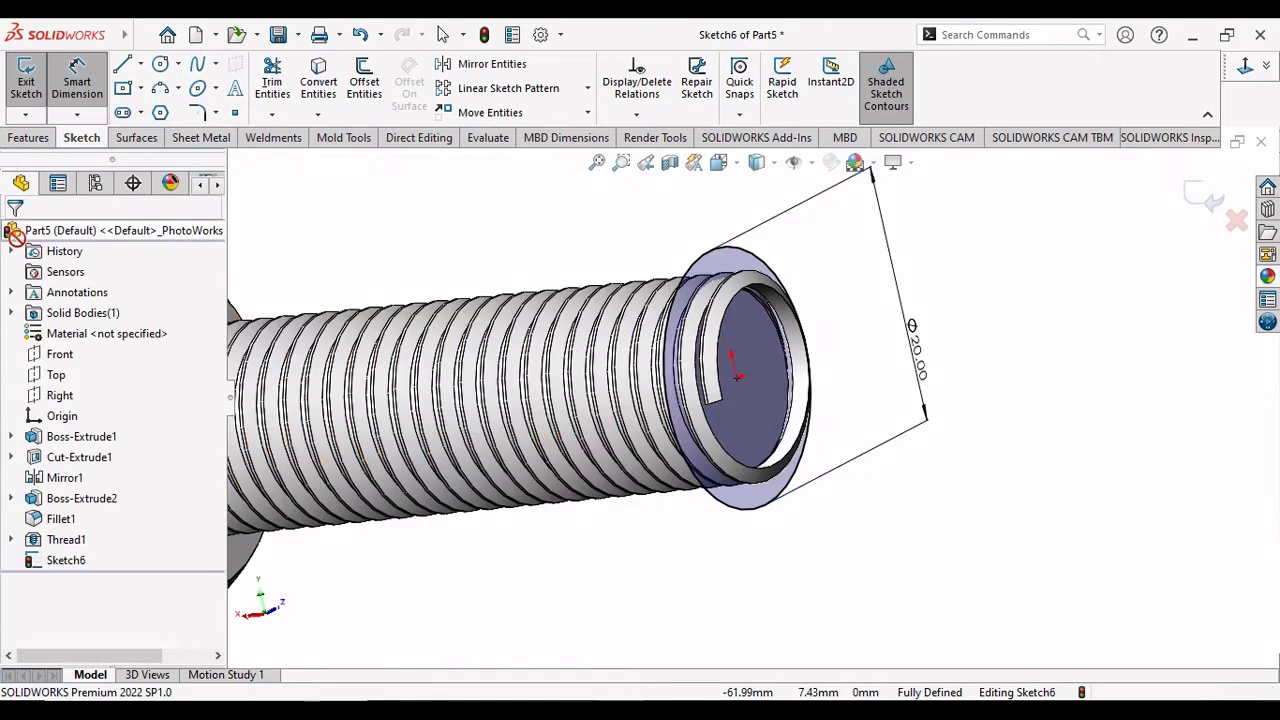
pyautogui.click(38, 143)
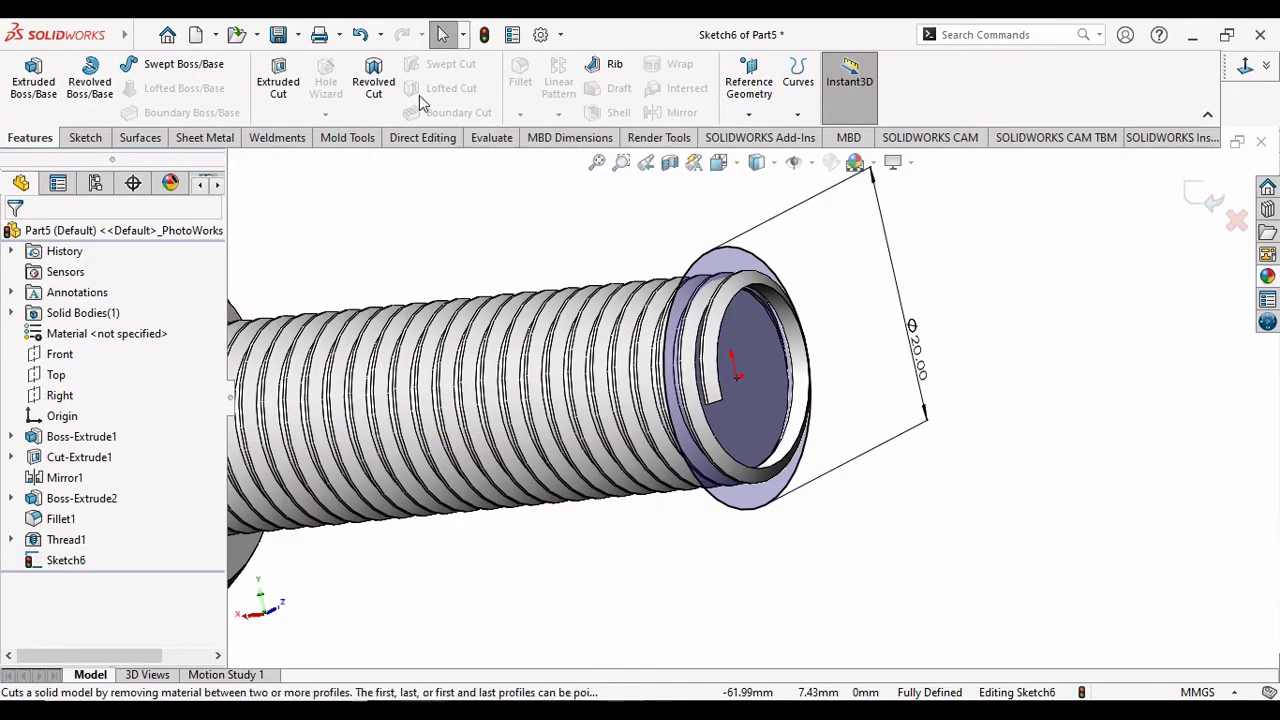
# Cut-extrude the 20 mm circle 5 mm Blind, flipped into the bolt's threaded end.
pyautogui.click(278, 82)
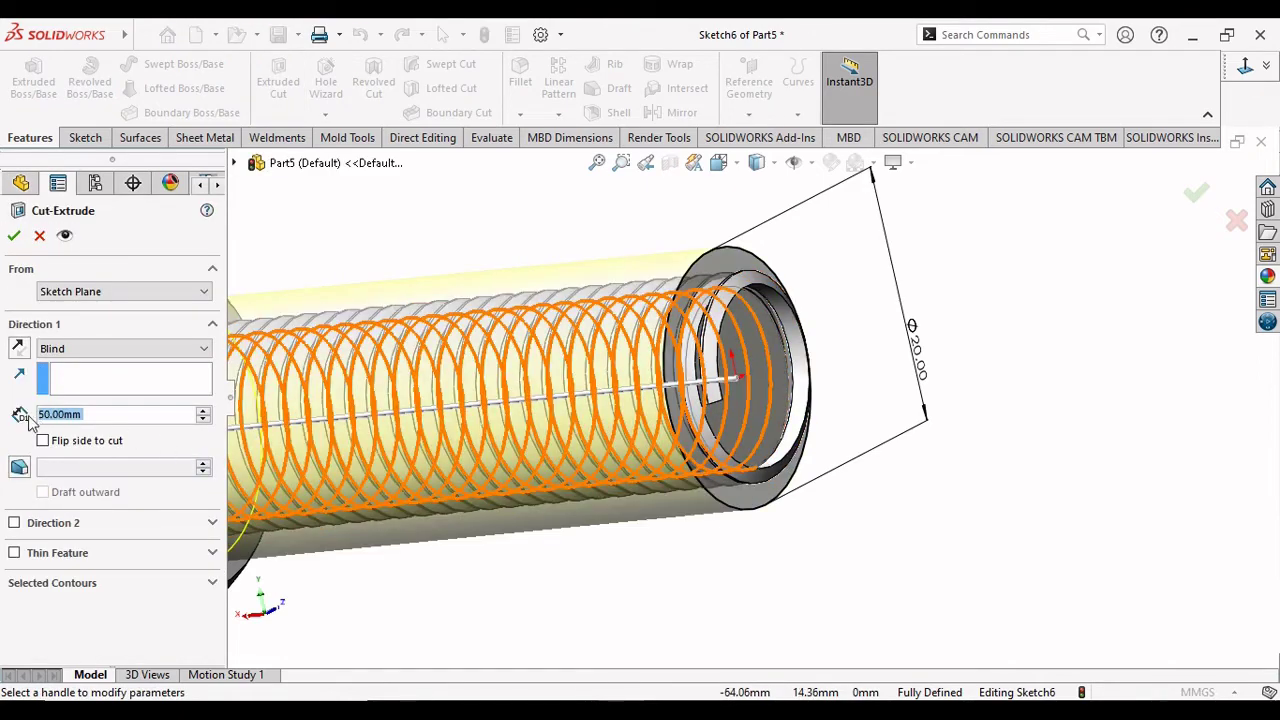
pyautogui.click(18, 348)
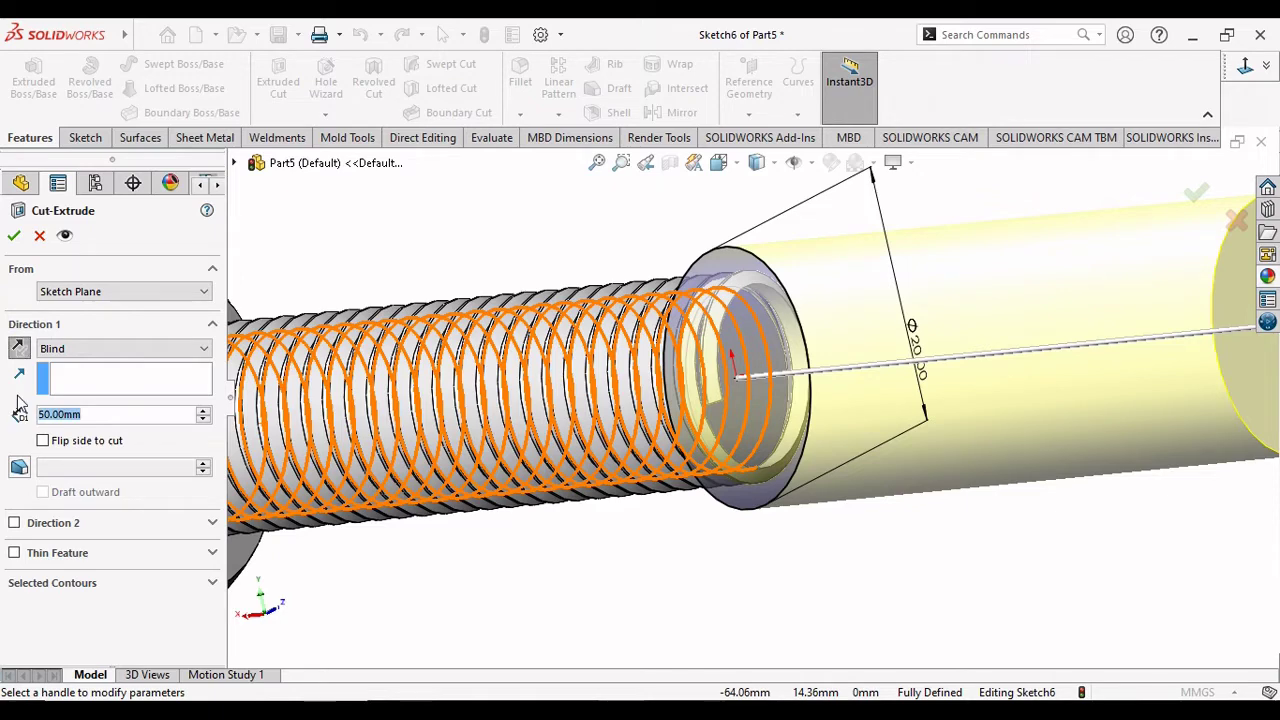
pyautogui.write('5')
pyautogui.press('Return')
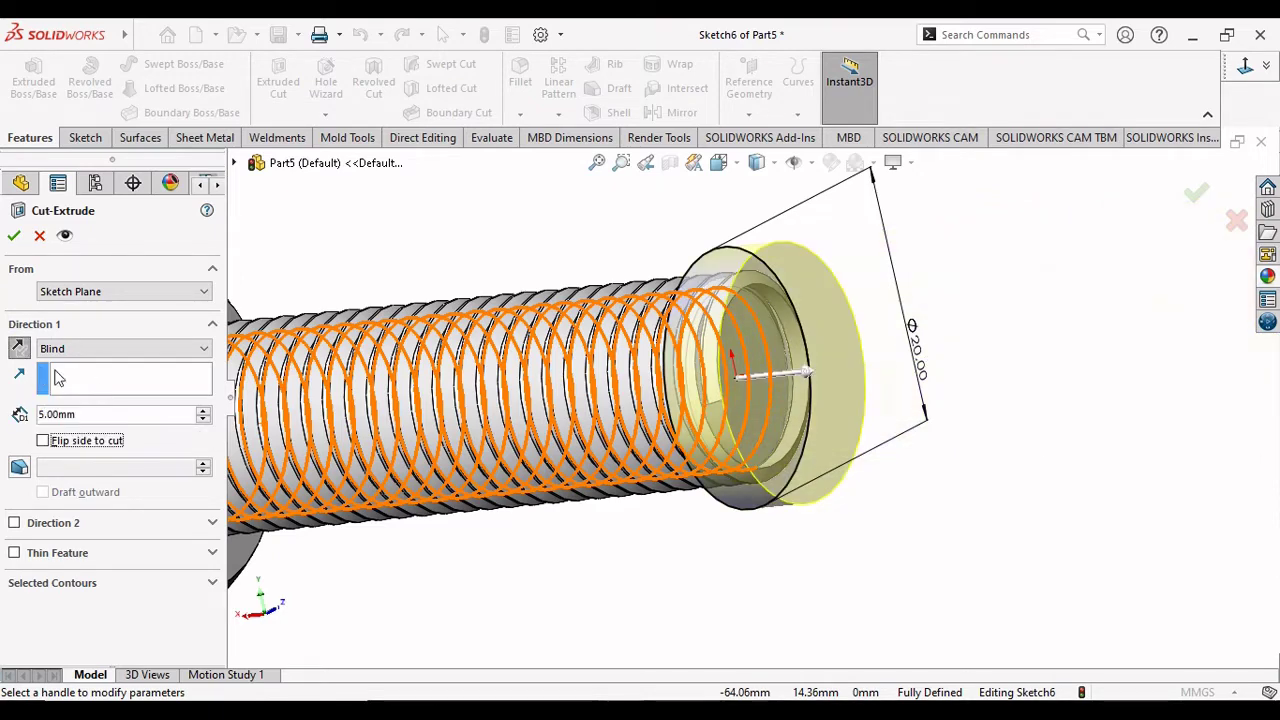
pyautogui.click(13, 236)
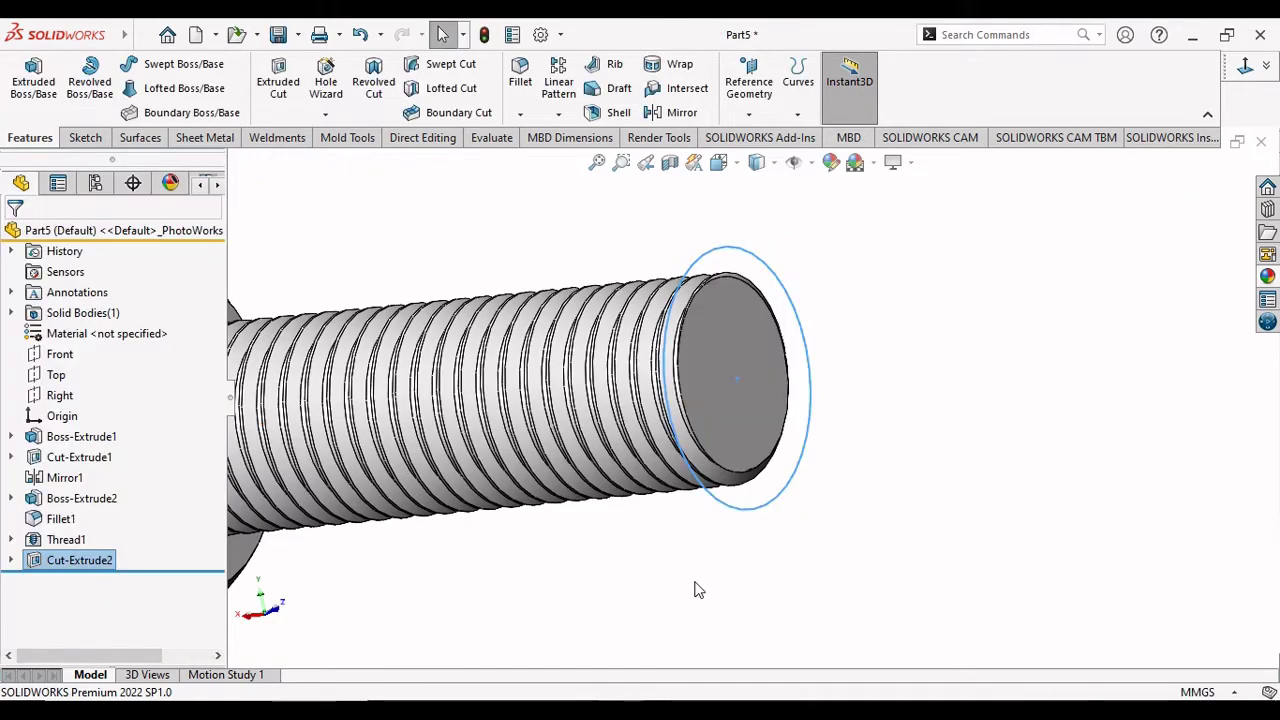
# Inspect the threaded end, then reopen Thread1 with its 3 mm offset and 50 mm length.
pyautogui.scroll(2, 720, 514)
pyautogui.scroll(3, 720, 514)
pyautogui.scroll(-5, 770, 350)
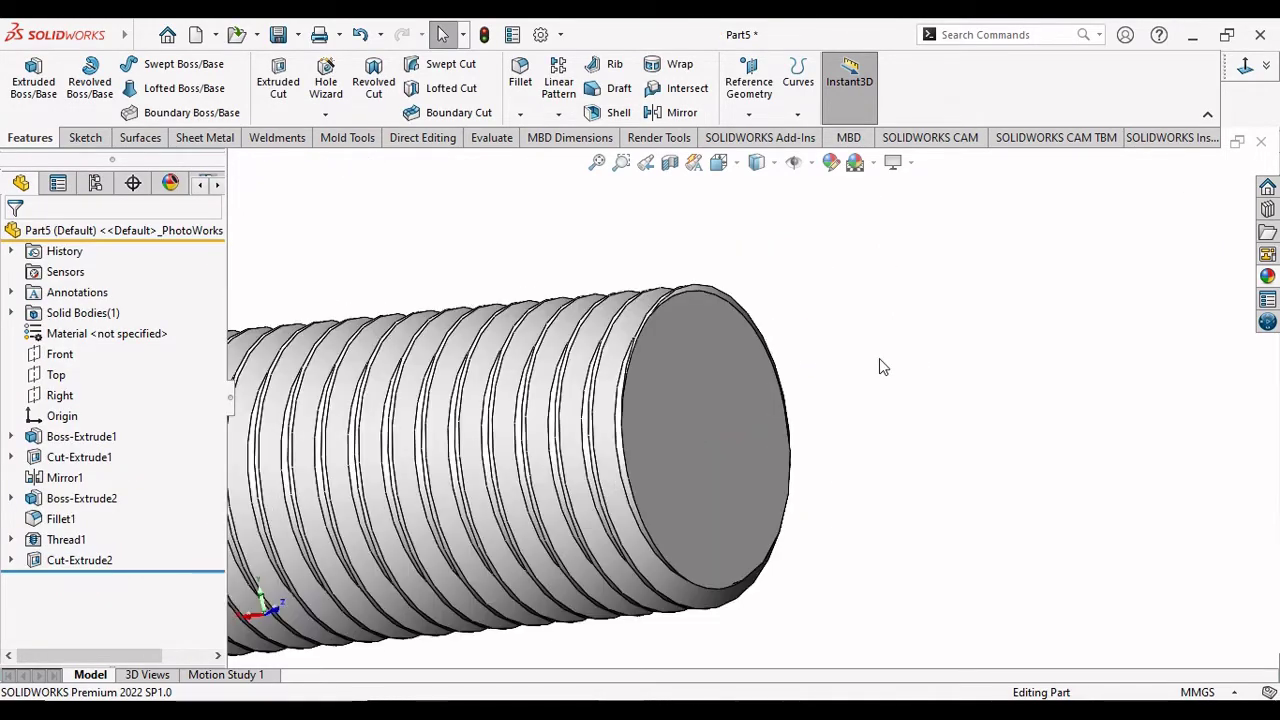
pyautogui.moveTo(883, 366)
pyautogui.mouseDown(button='middle')
pyautogui.moveTo(883, 423)
pyautogui.moveTo(908, 480)
pyautogui.moveTo(887, 333)
pyautogui.moveTo(766, 294)
pyautogui.moveTo(763, 371)
pyautogui.moveTo(798, 437)
pyautogui.mouseUp(button='middle')
pyautogui.scroll(3, 942, 453)
pyautogui.scroll(2, 816, 333)
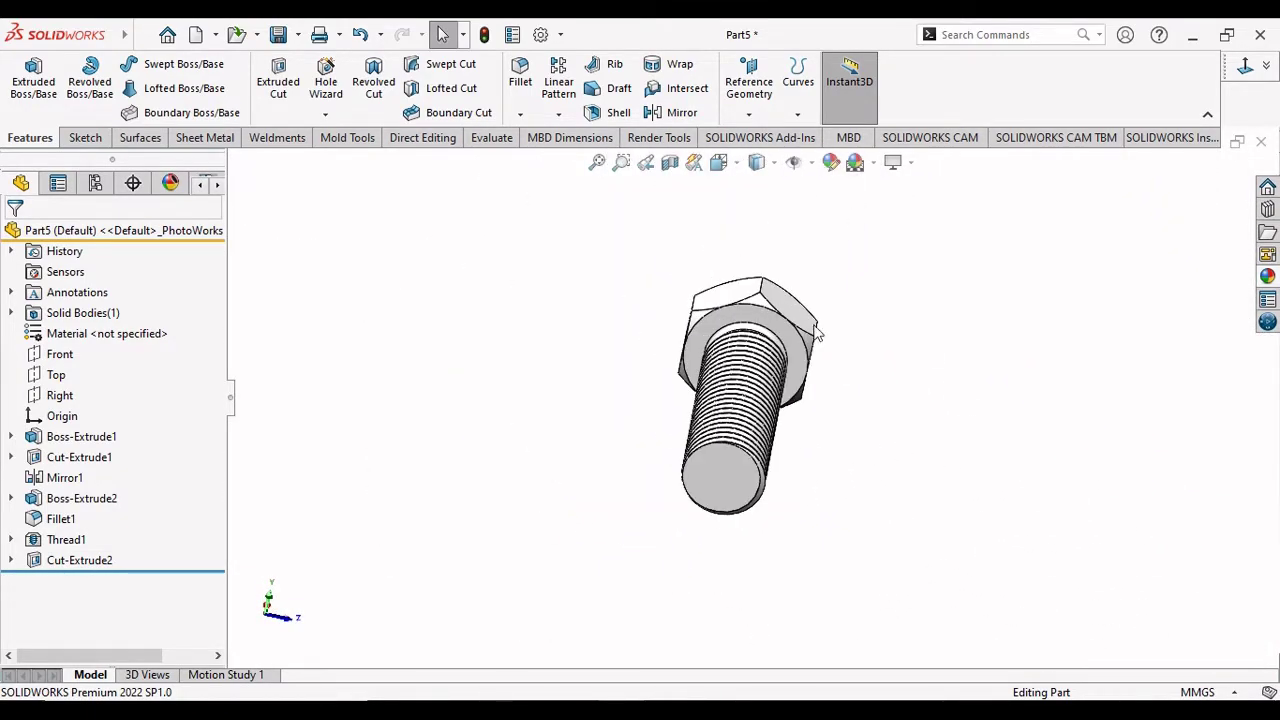
pyautogui.moveTo(895, 481)
pyautogui.mouseDown(button='middle')
pyautogui.moveTo(969, 466)
pyautogui.moveTo(1029, 480)
pyautogui.mouseUp(button='middle')
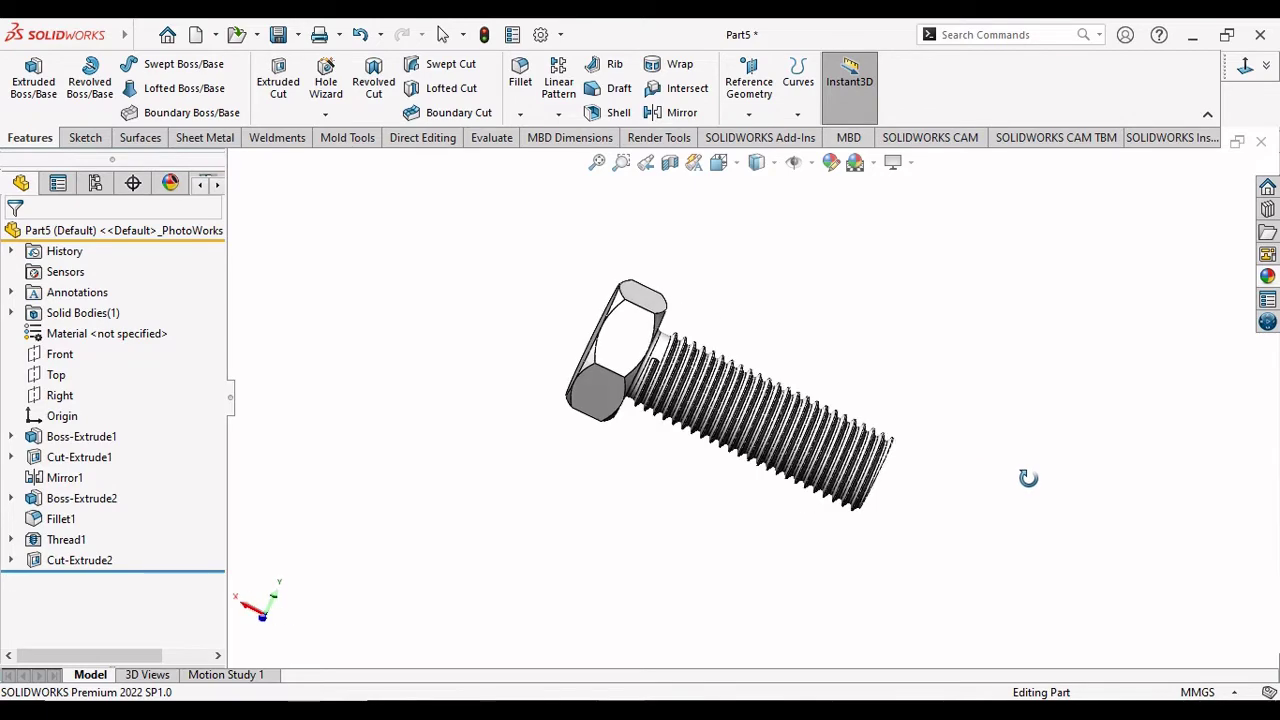
pyautogui.scroll(-3, 851, 470)
pyautogui.scroll(-1, 775, 445)
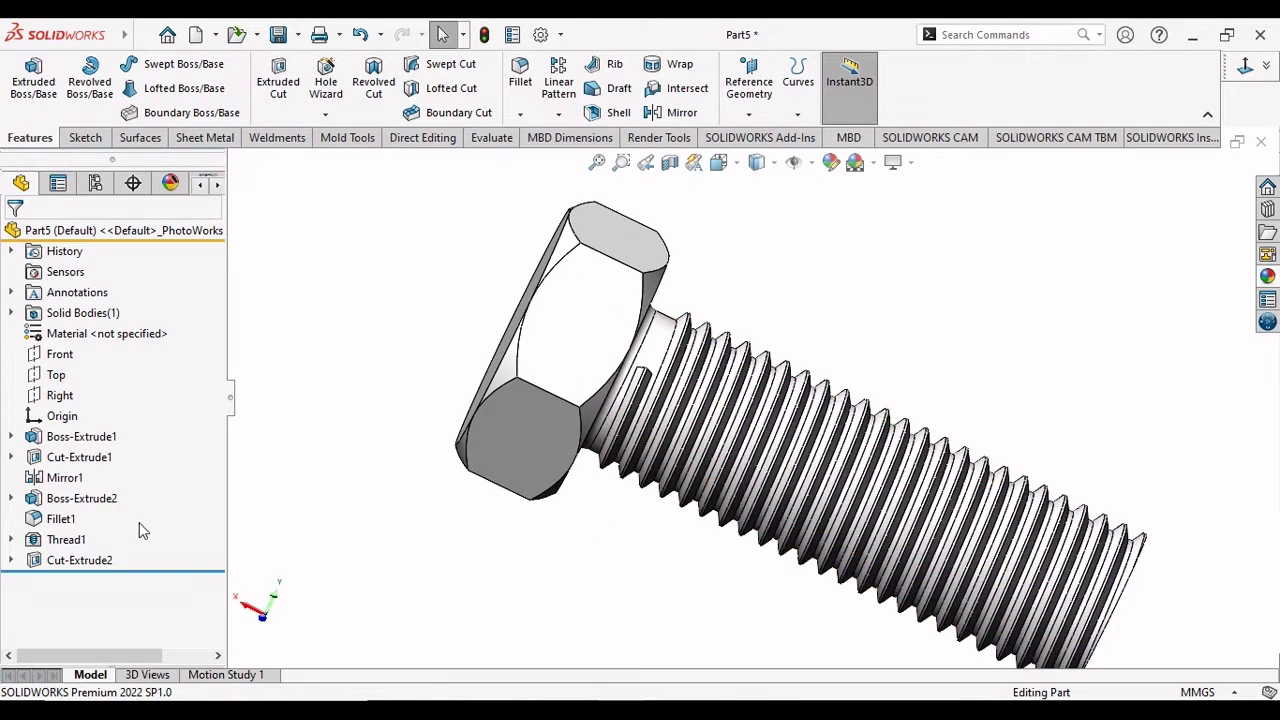
pyautogui.click(62, 540)
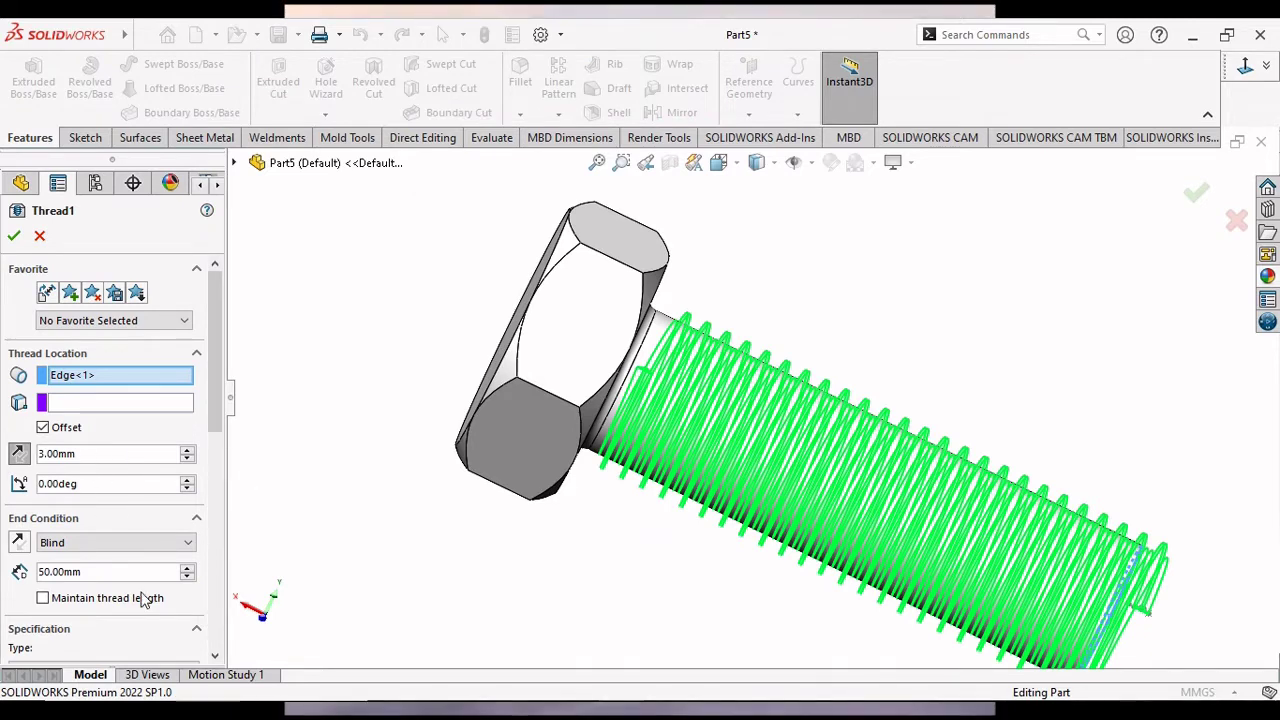
# Change Thread1's Blind length to 51 mm so it runs up to the head.
pyautogui.doubleClick(92, 571)
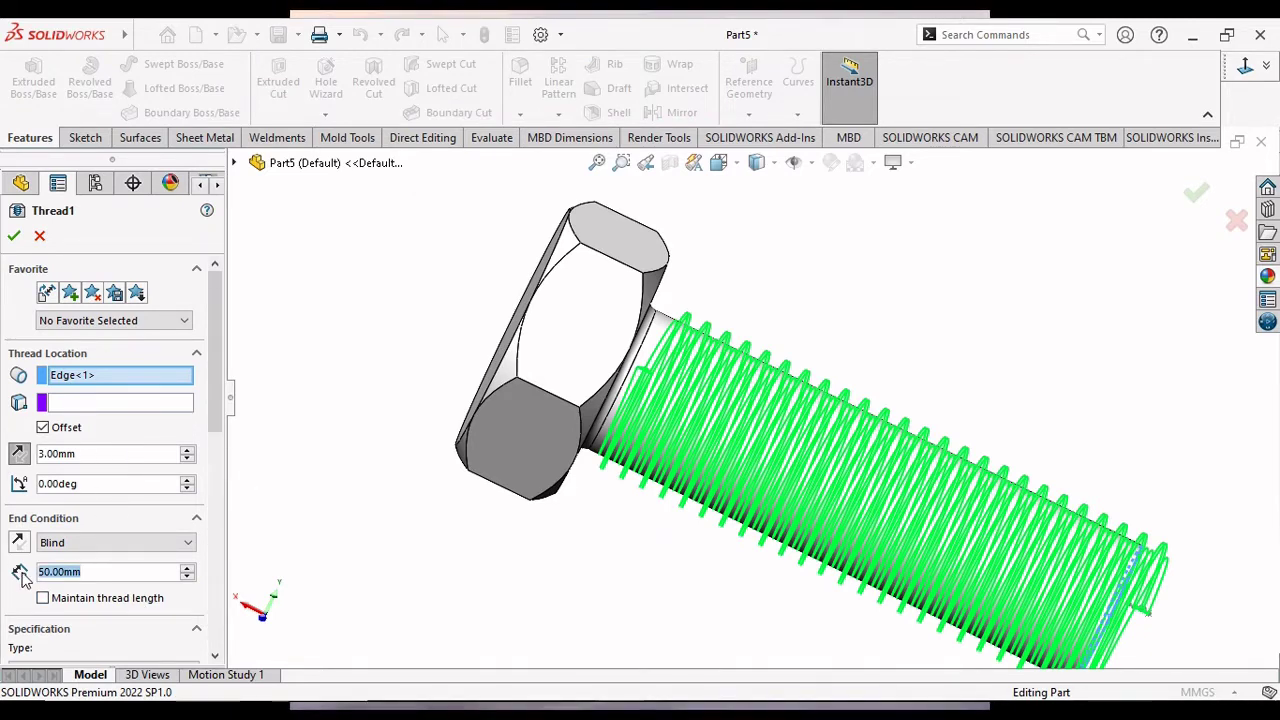
pyautogui.write('51')
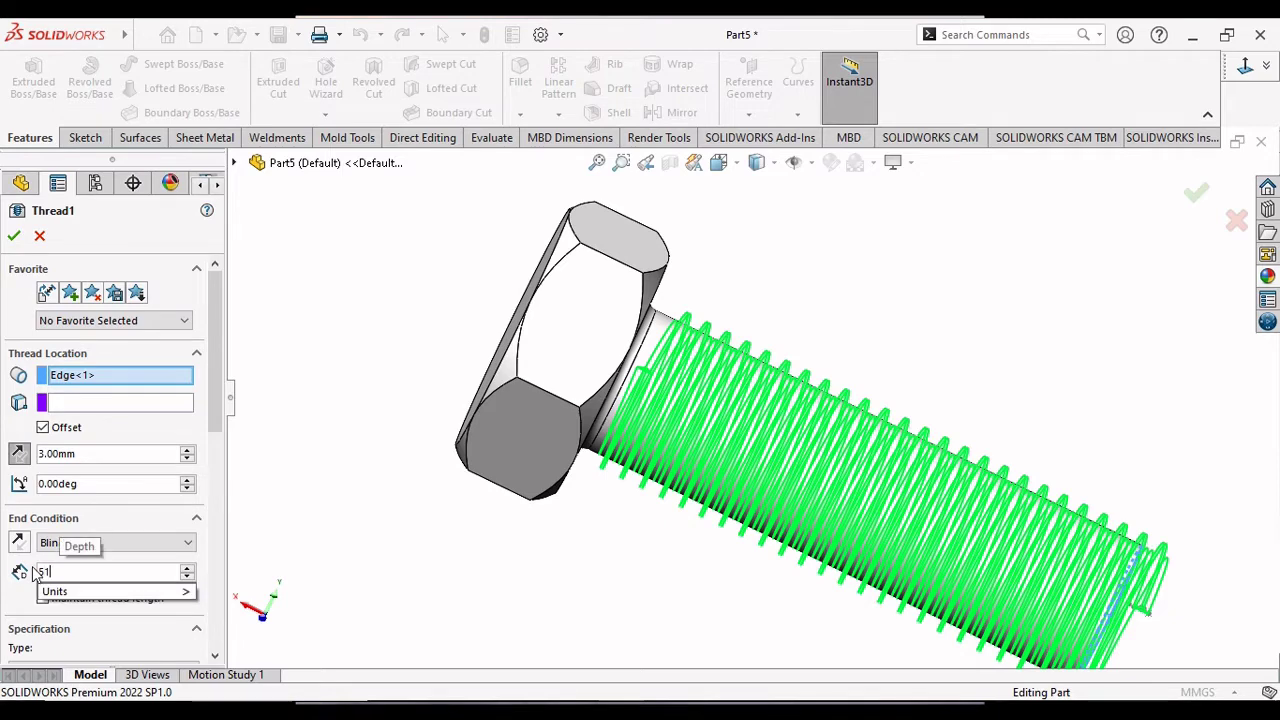
pyautogui.press('Return')
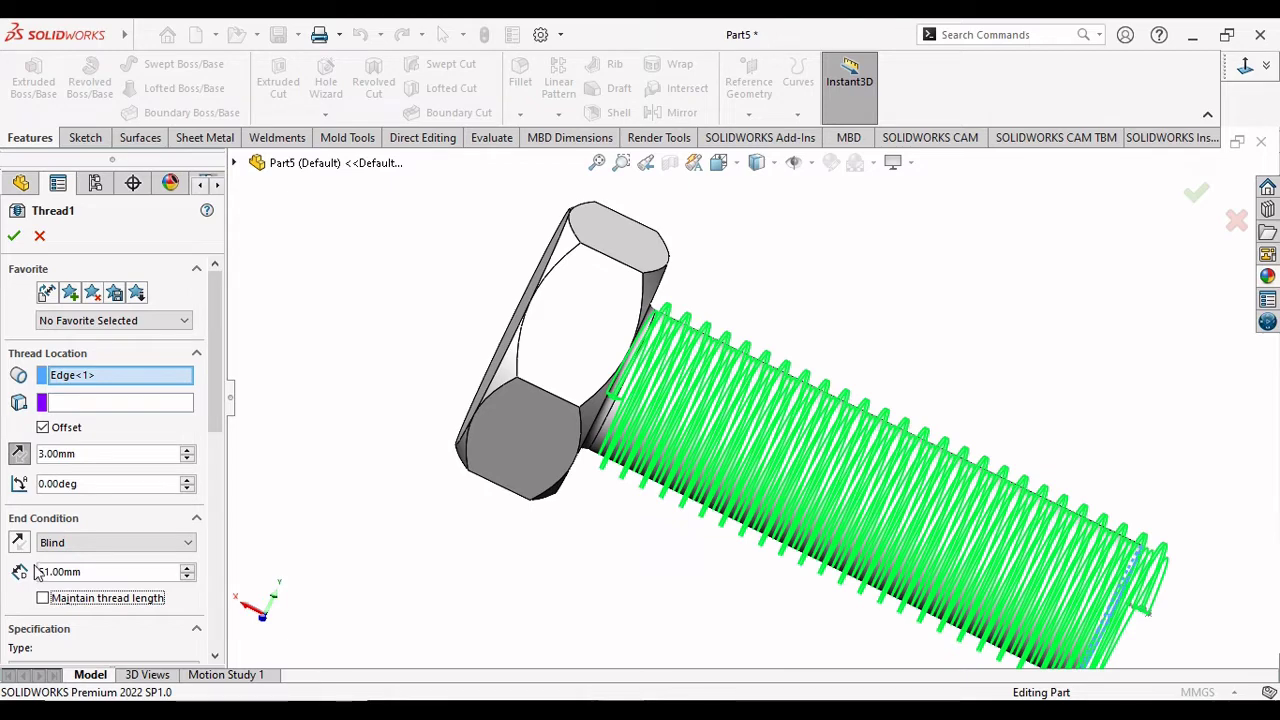
pyautogui.click(14, 237)
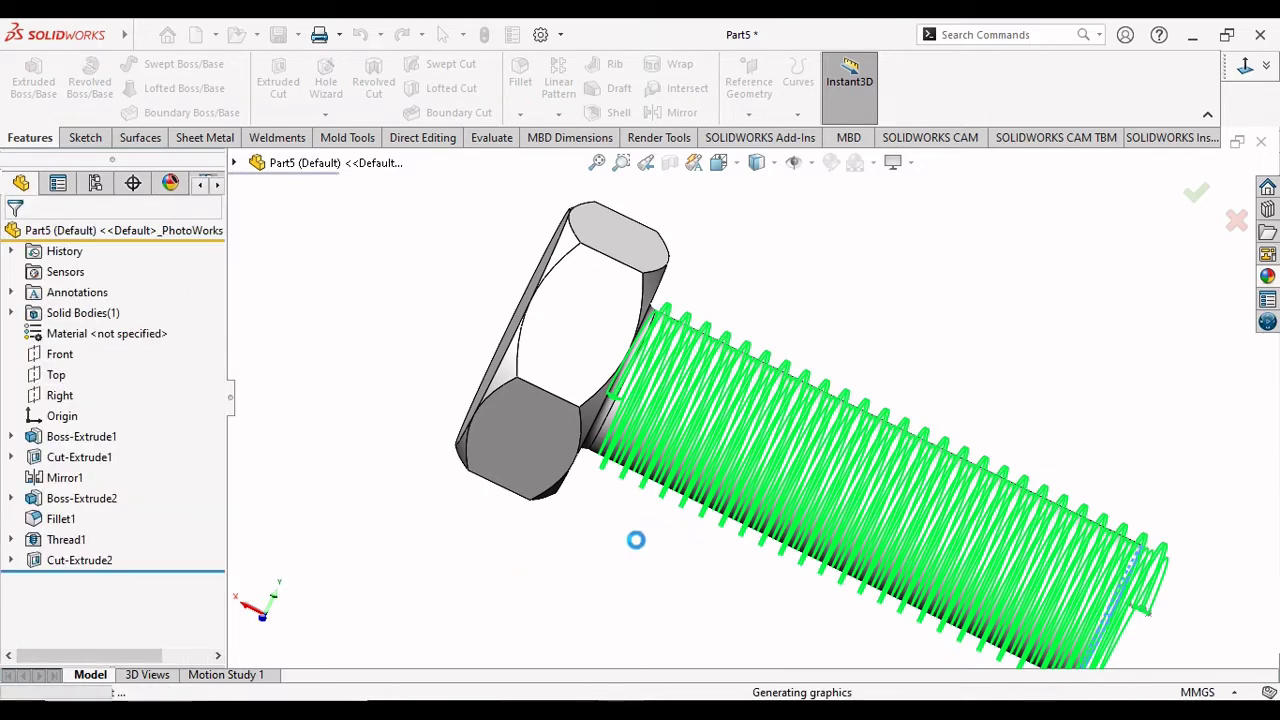
pyautogui.moveTo(640, 549)
pyautogui.mouseDown(button='middle')
pyautogui.moveTo(920, 392)
pyautogui.moveTo(893, 296)
pyautogui.moveTo(635, 314)
pyautogui.mouseUp(button='middle')
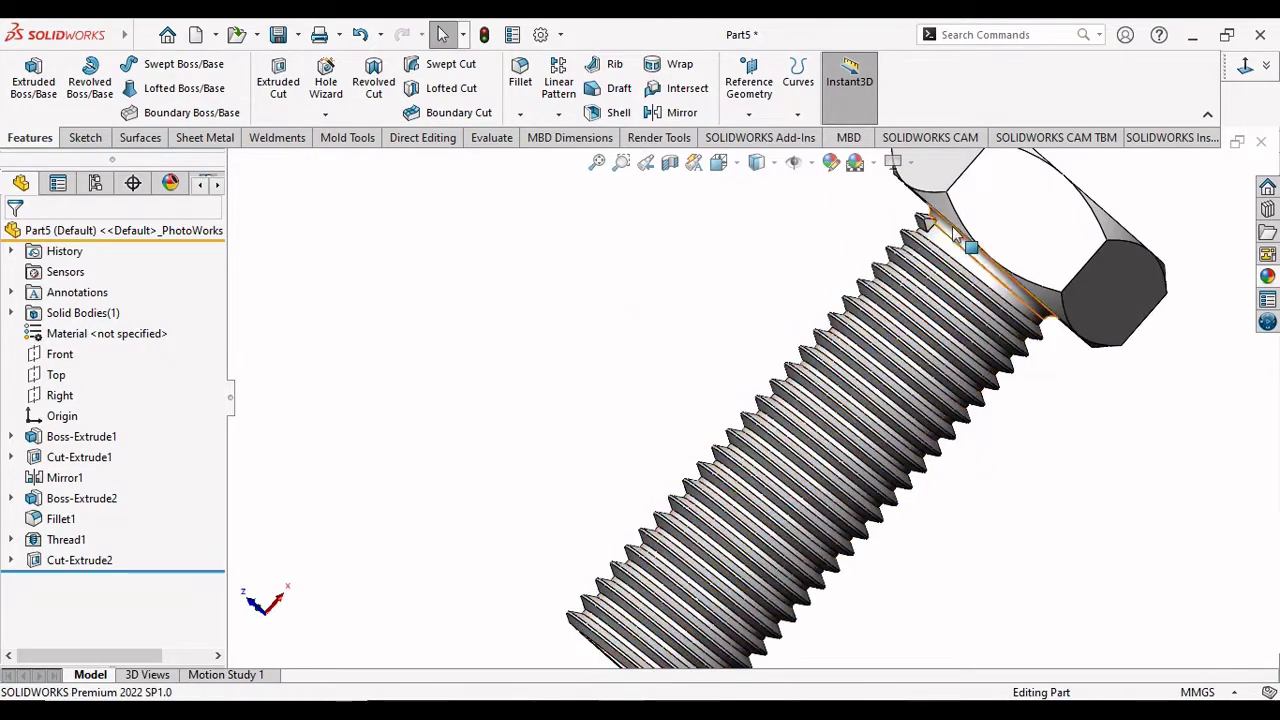
# Change Thread1's blind length to 52.5 mm so the thread reaches the bolt head.
pyautogui.scroll(-2, 955, 232)
pyautogui.scroll(-3, 915, 262)
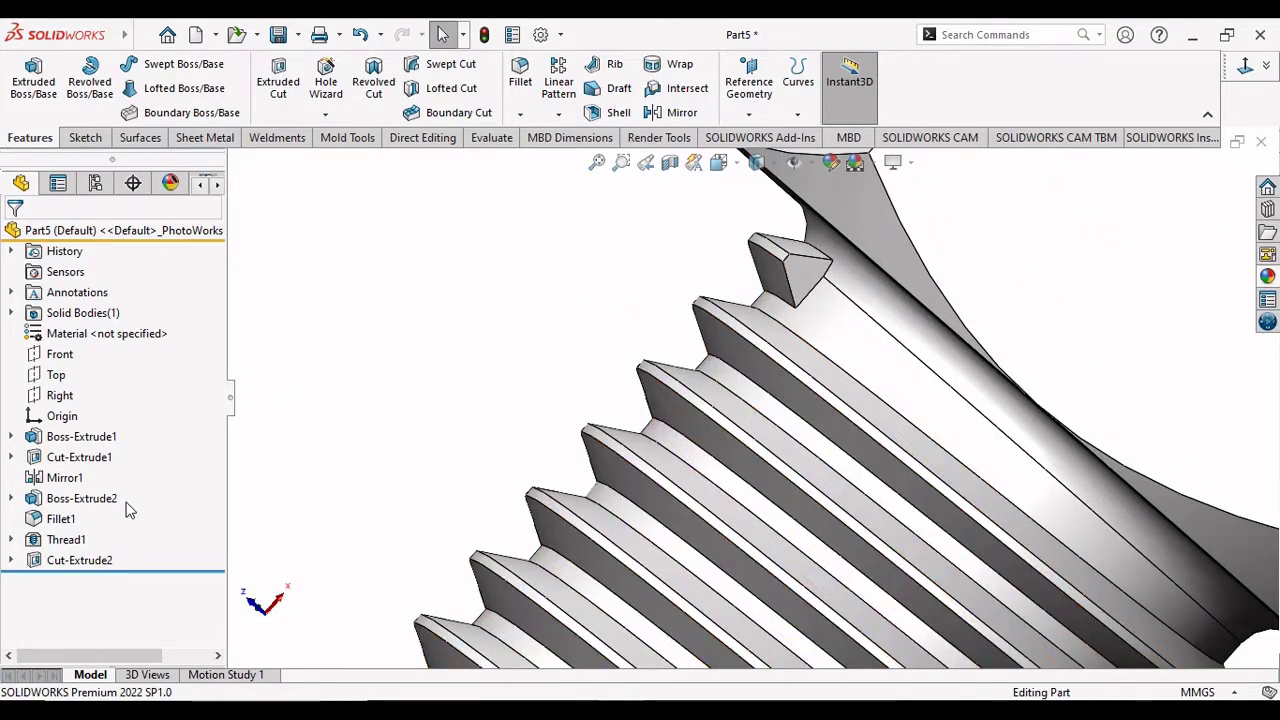
pyautogui.click(68, 539)
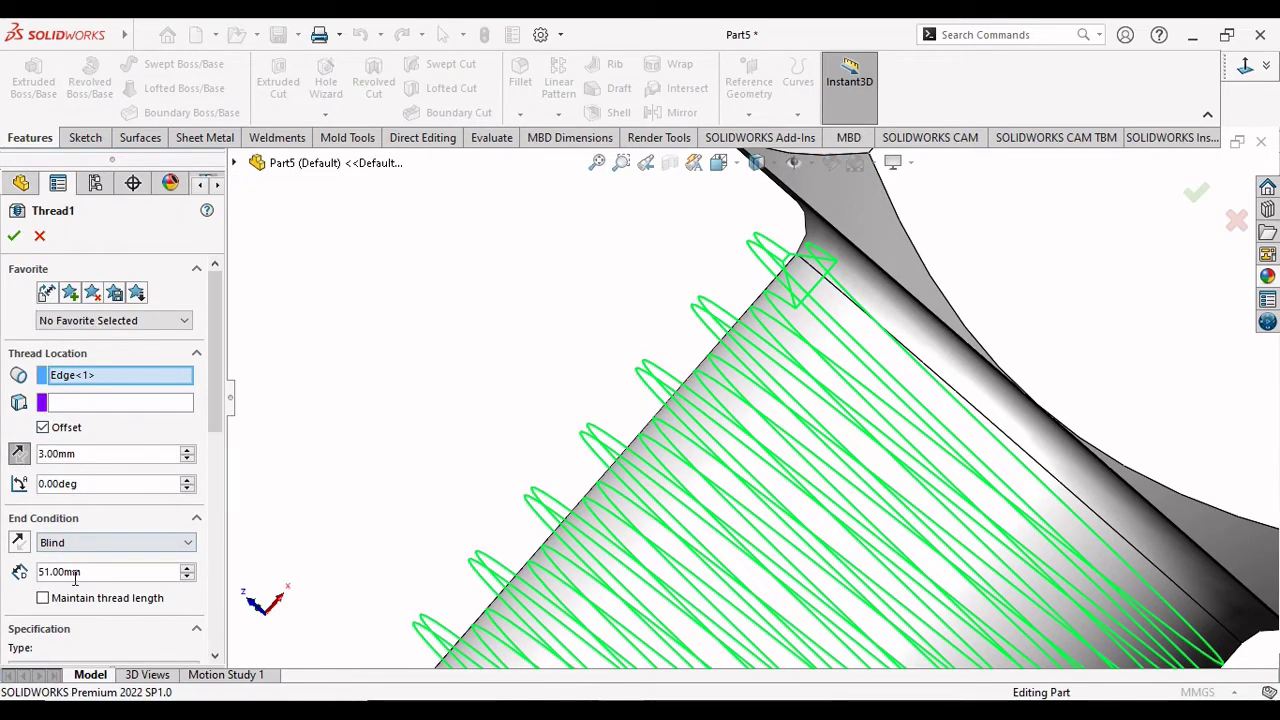
pyautogui.write('5')
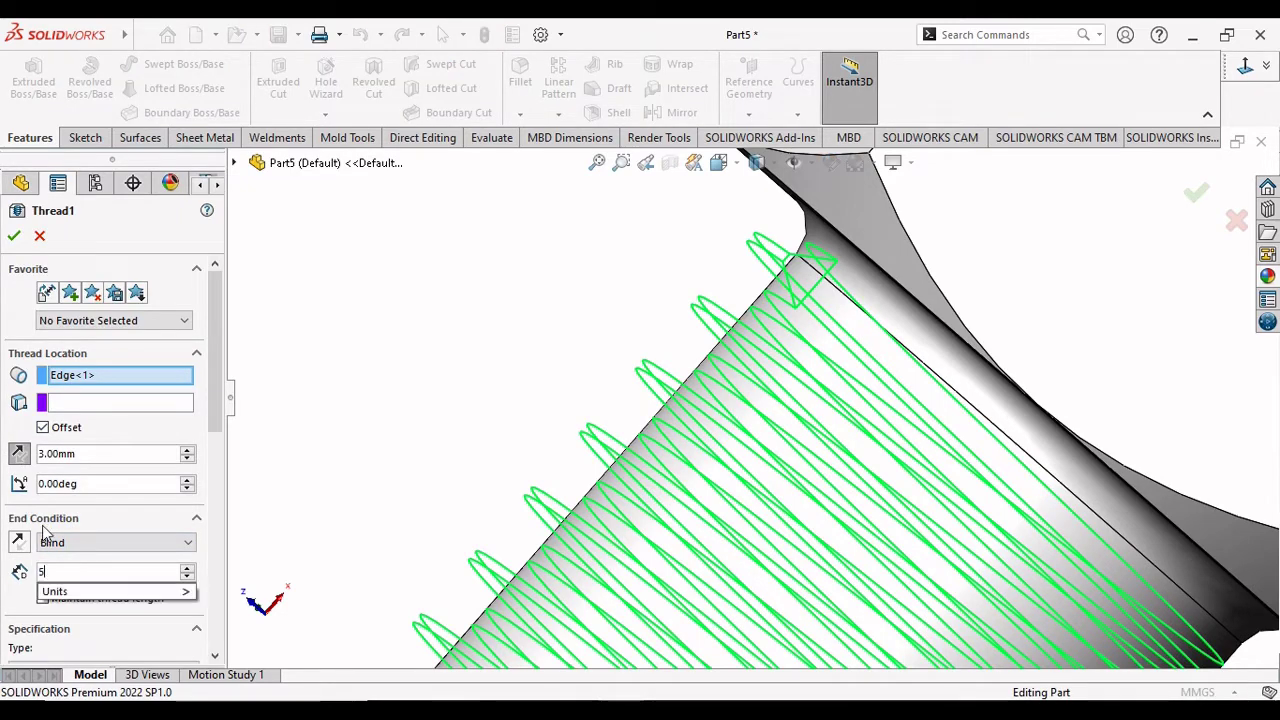
pyautogui.write('2')
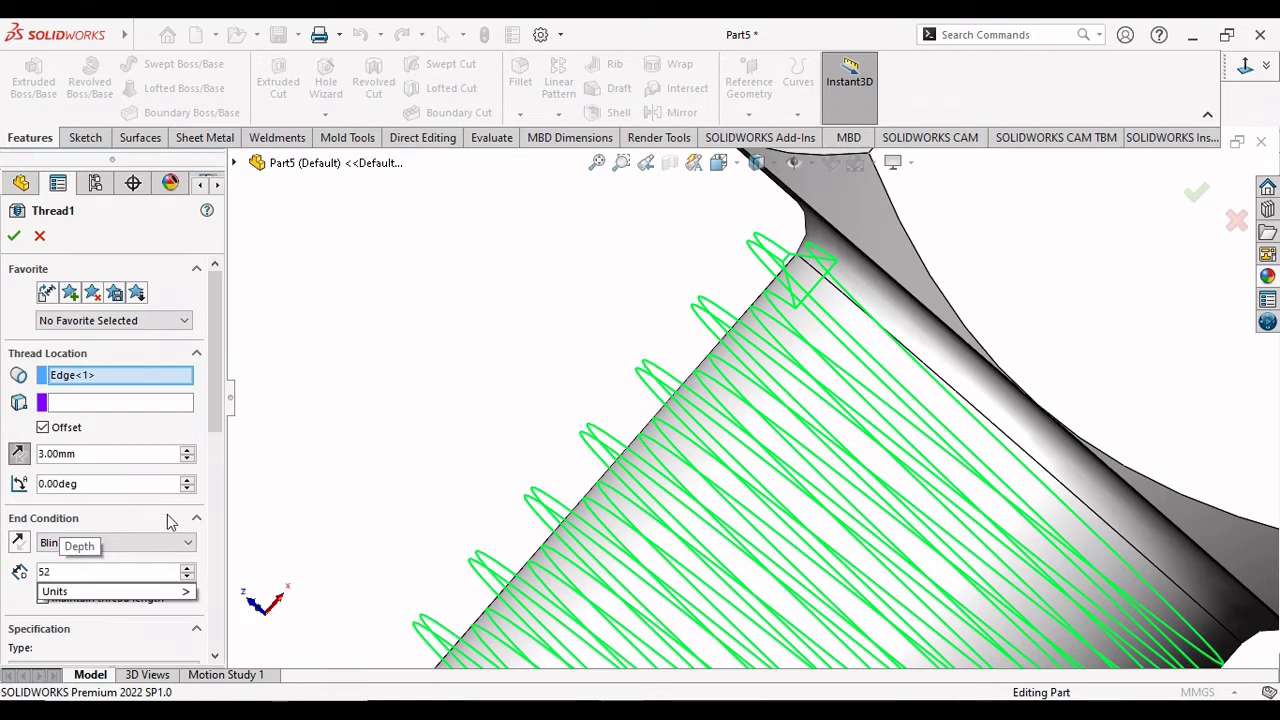
pyautogui.write('.5')
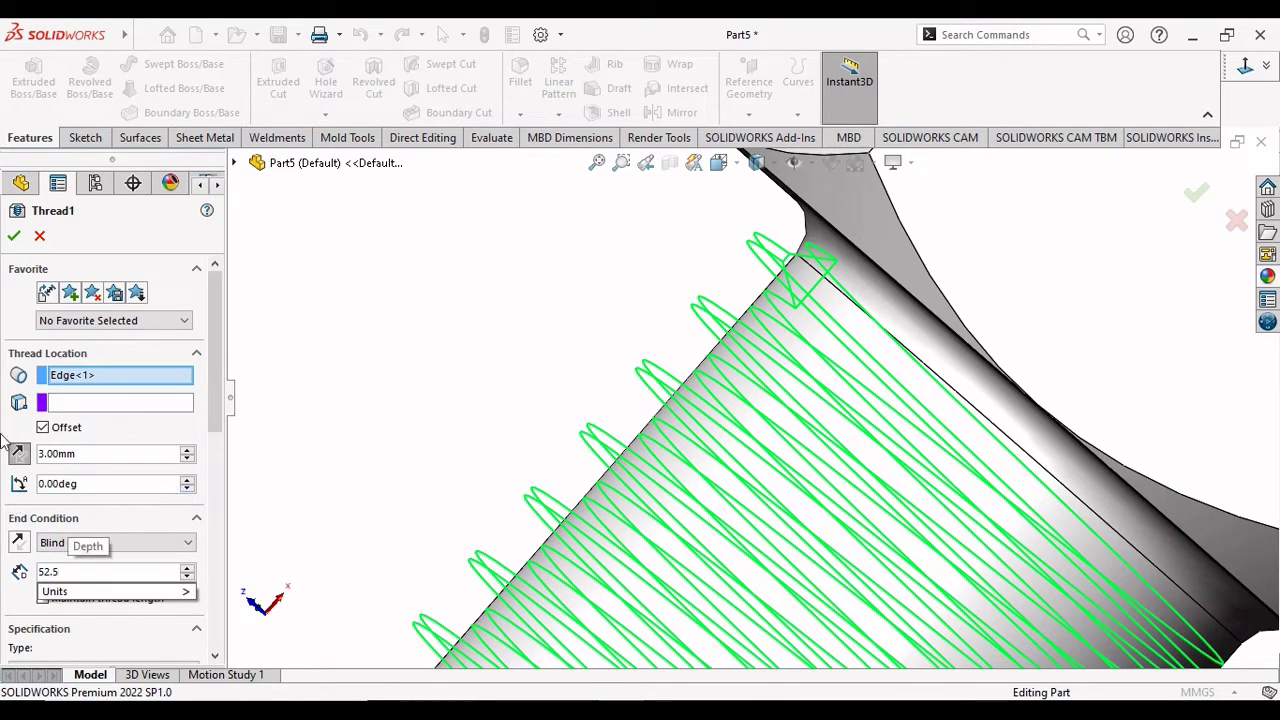
pyautogui.press('Return')
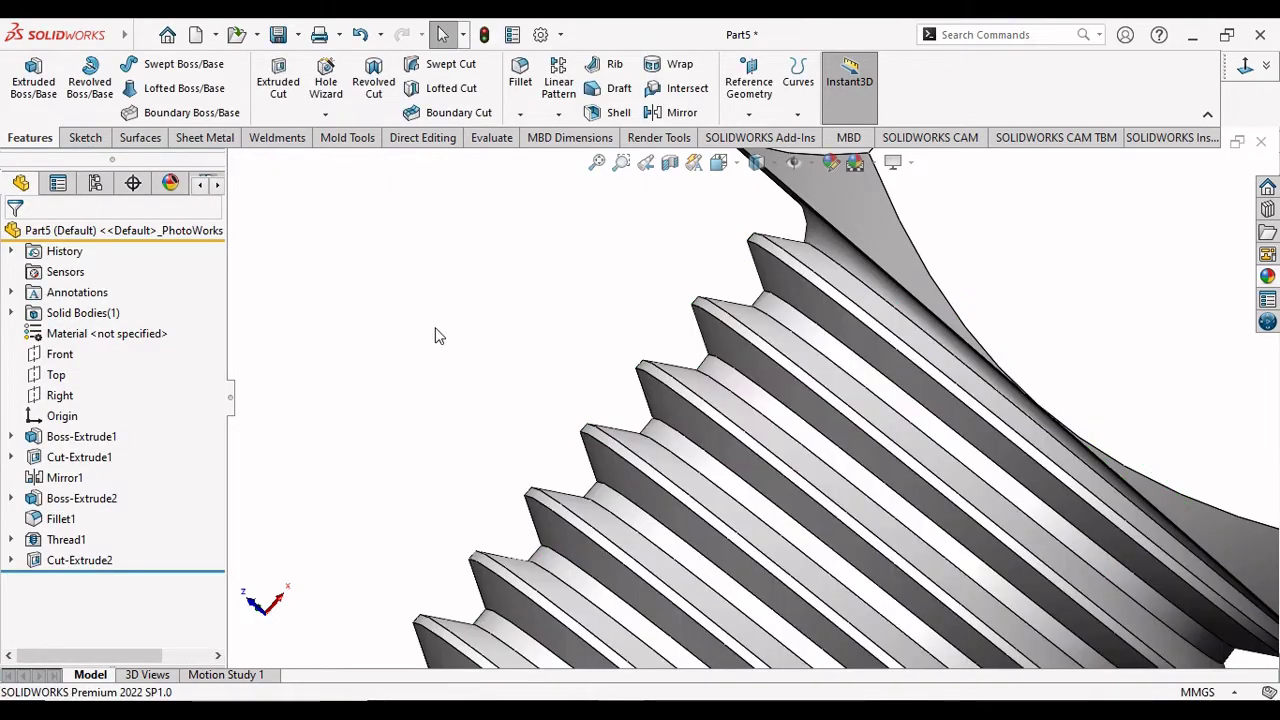
pyautogui.scroll(5, 651, 466)
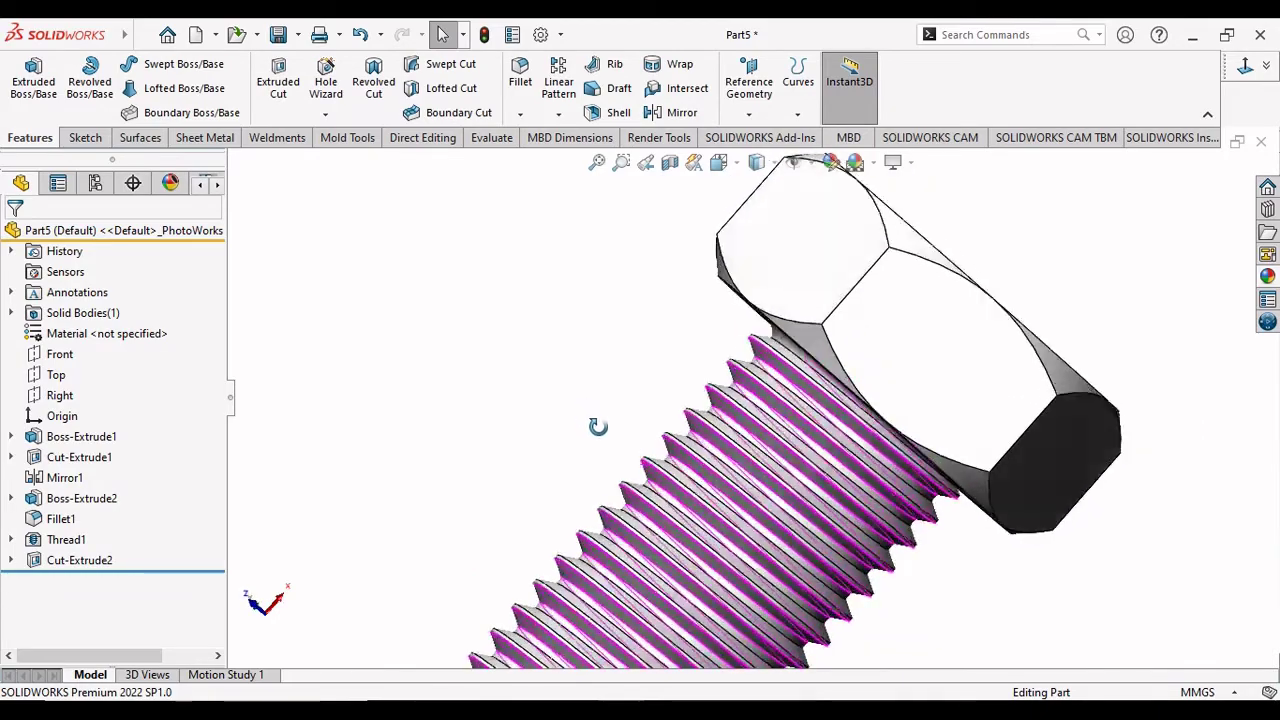
pyautogui.moveTo(598, 427); pyautogui.dragTo(607, 397, button='middle')
pyautogui.moveTo(610, 437)
pyautogui.mouseDown(button='middle')
pyautogui.moveTo(563, 417)
pyautogui.moveTo(571, 331)
pyautogui.moveTo(486, 265)
pyautogui.moveTo(909, 505)
pyautogui.moveTo(863, 466)
pyautogui.moveTo(894, 349)
pyautogui.moveTo(873, 373)
pyautogui.moveTo(828, 326)
pyautogui.moveTo(834, 140)
pyautogui.moveTo(803, 210)
pyautogui.moveTo(829, 243)
pyautogui.moveTo(800, 607)
pyautogui.moveTo(903, 474)
pyautogui.mouseUp(button='middle')
pyautogui.scroll(-2, 720, 500)
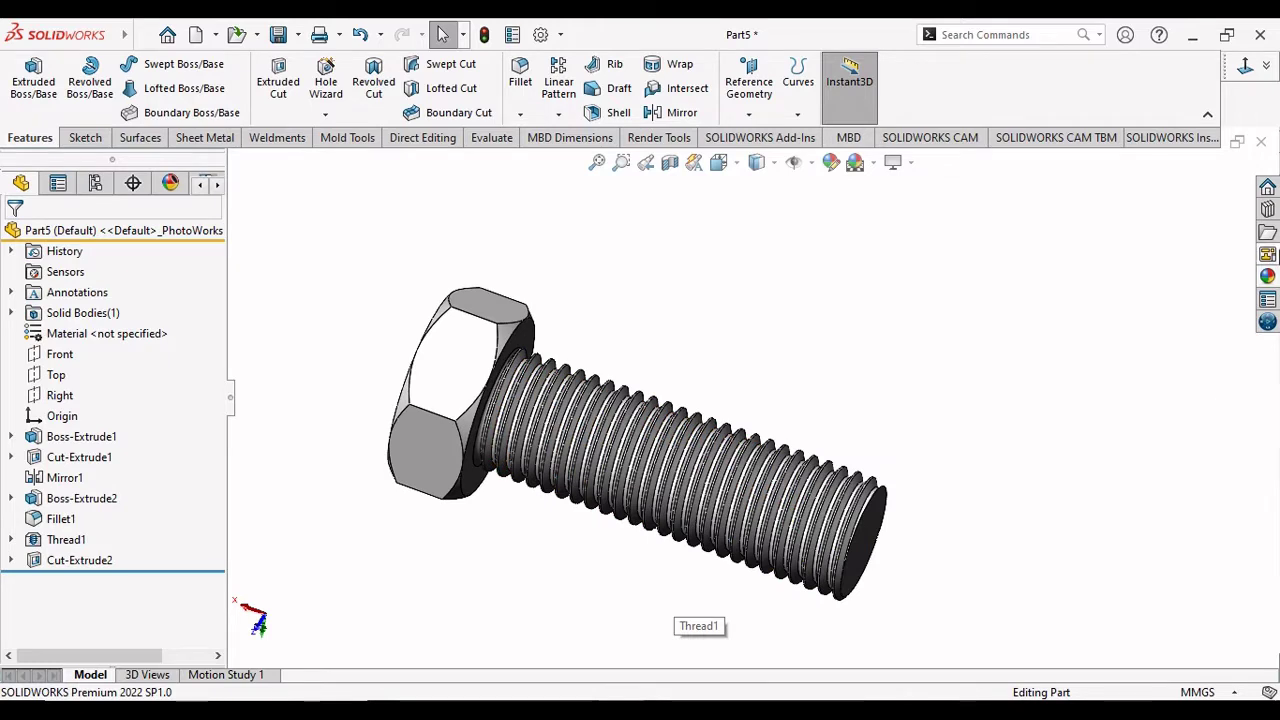
# Apply a brushed chromium appearance to the bolt and orbit to check it.
pyautogui.click(1267, 276)
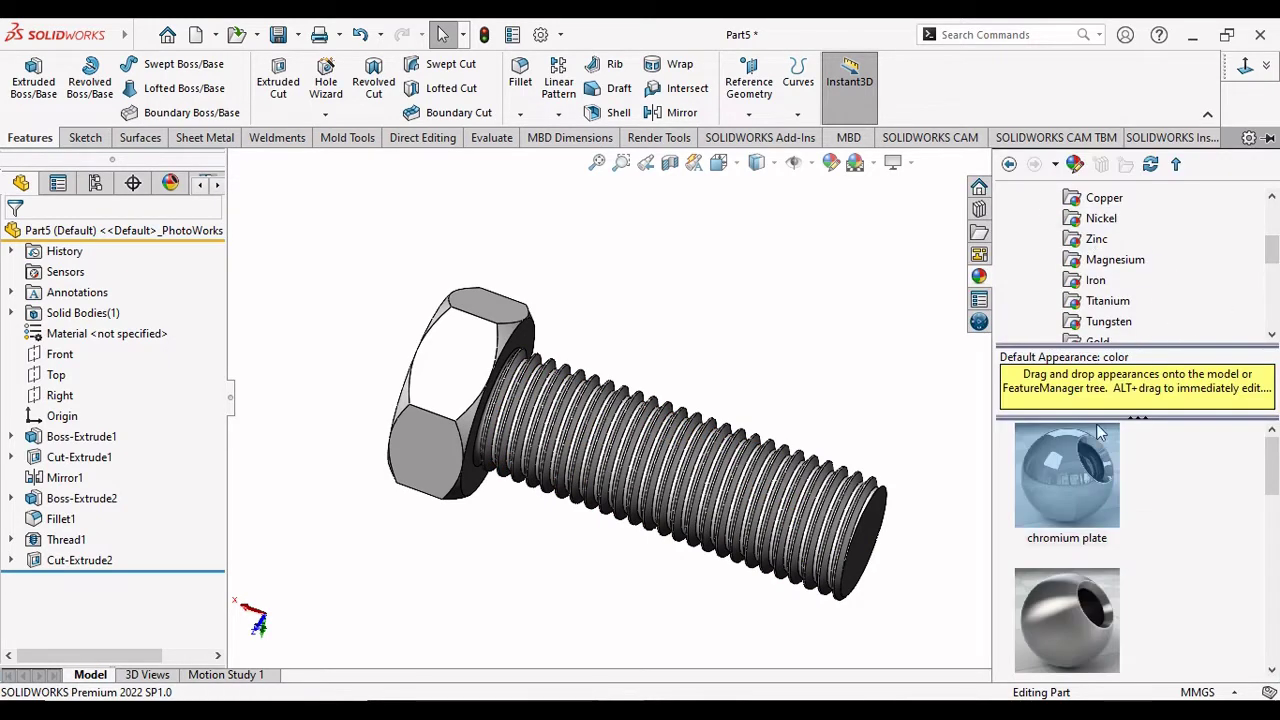
pyautogui.moveTo(1277, 497); pyautogui.dragTo(1277, 521)
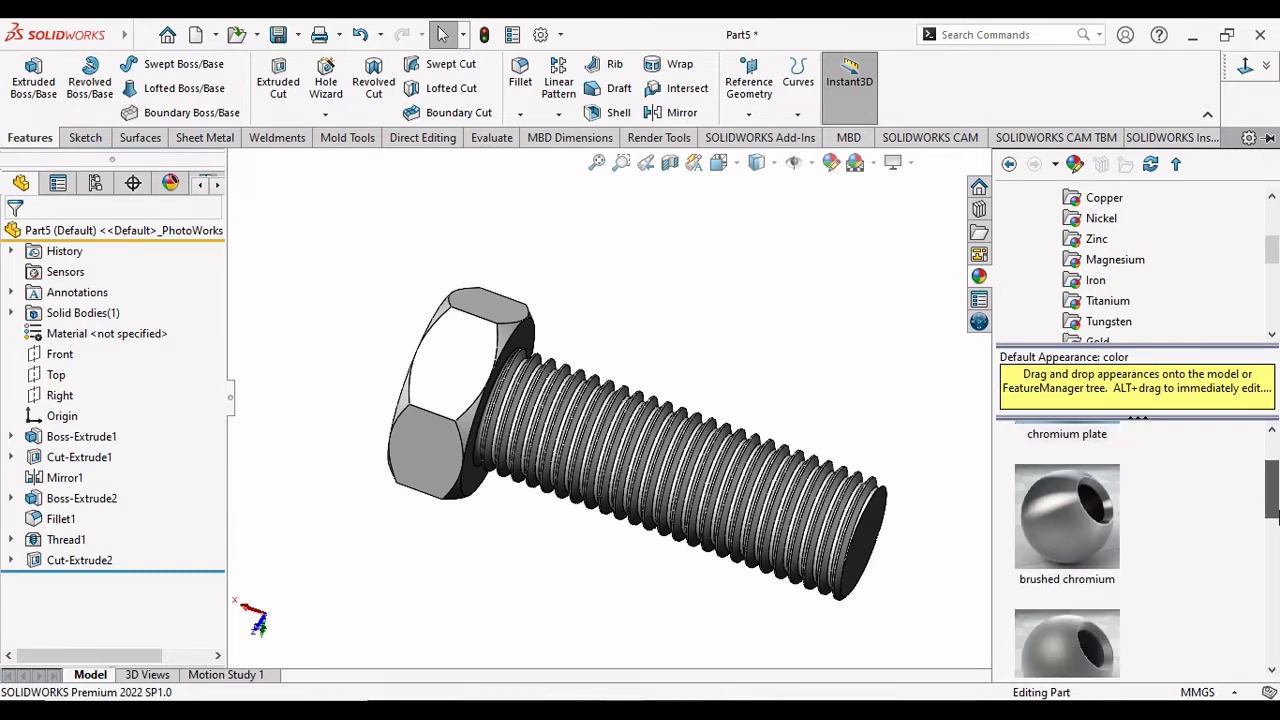
pyautogui.click(1082, 540)
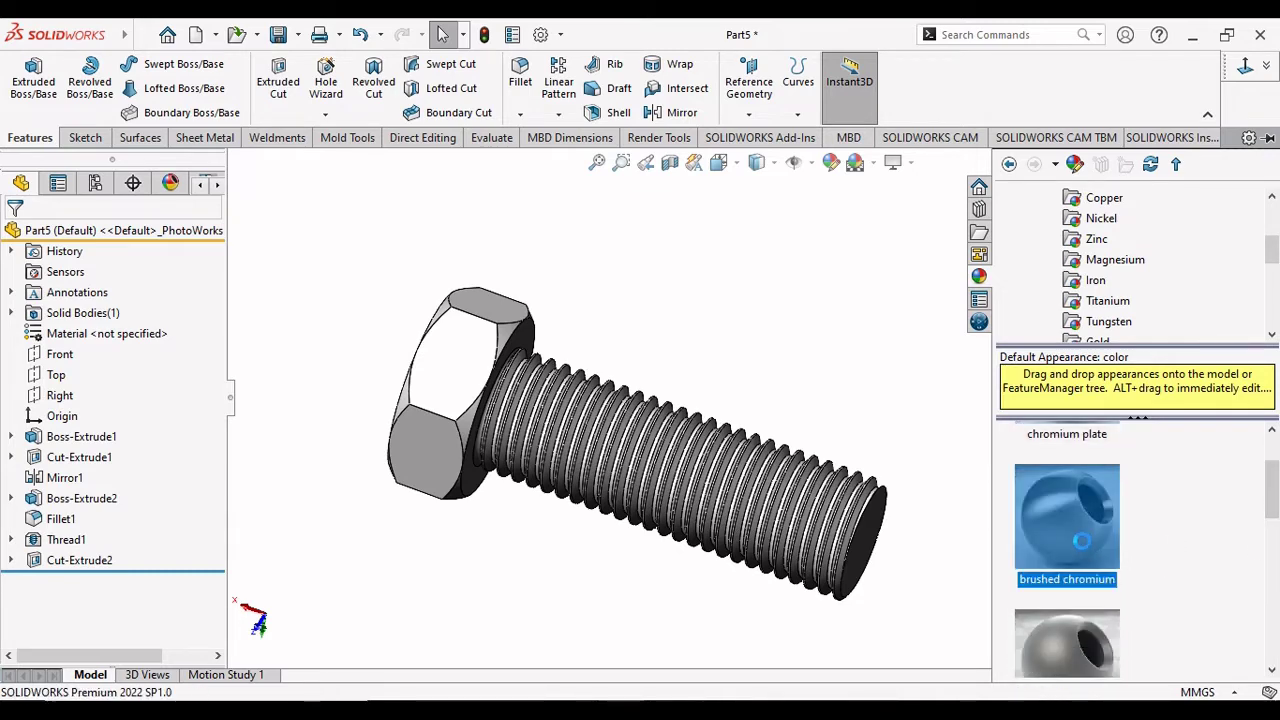
pyautogui.moveTo(1082, 540); pyautogui.dragTo(850, 400)
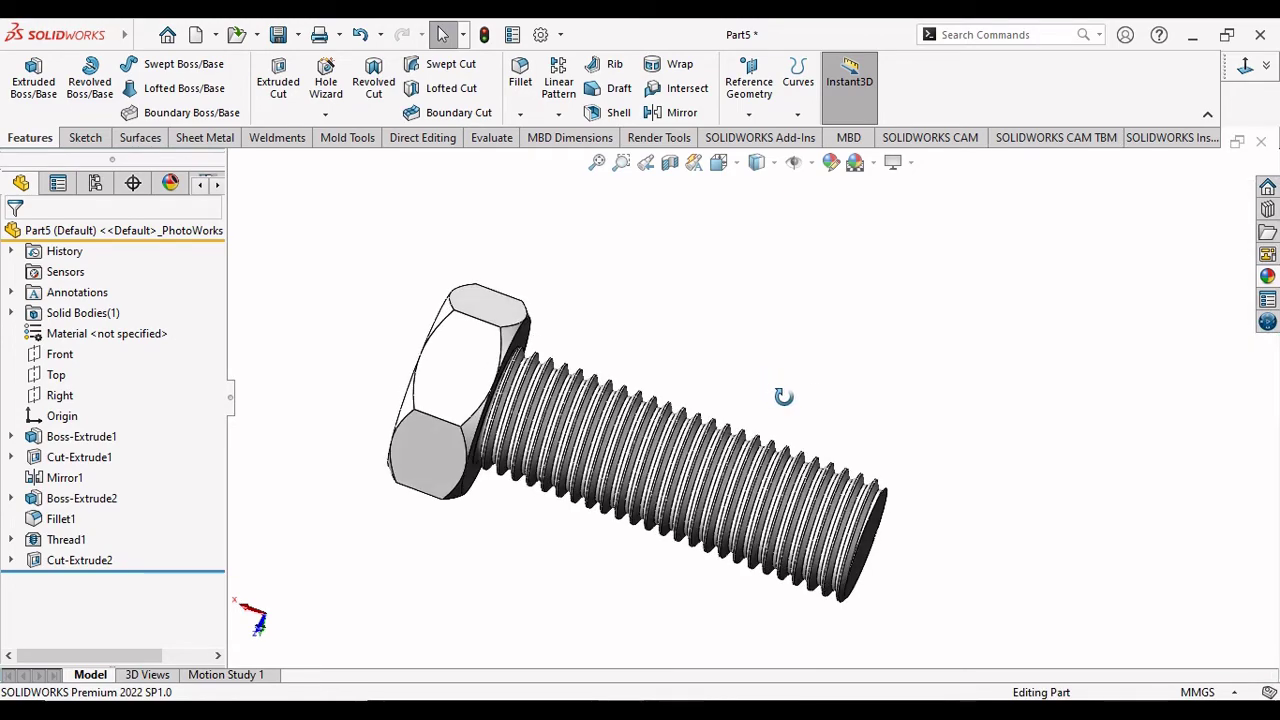
pyautogui.moveTo(783, 397)
pyautogui.mouseDown(button='middle')
pyautogui.moveTo(866, 477)
pyautogui.moveTo(822, 500)
pyautogui.moveTo(851, 434)
pyautogui.mouseUp(button='middle')
pyautogui.moveTo(917, 394)
pyautogui.mouseDown(button='middle')
pyautogui.moveTo(891, 409)
pyautogui.moveTo(812, 376)
pyautogui.moveTo(863, 340)
pyautogui.moveTo(914, 480)
pyautogui.mouseUp(button='middle')
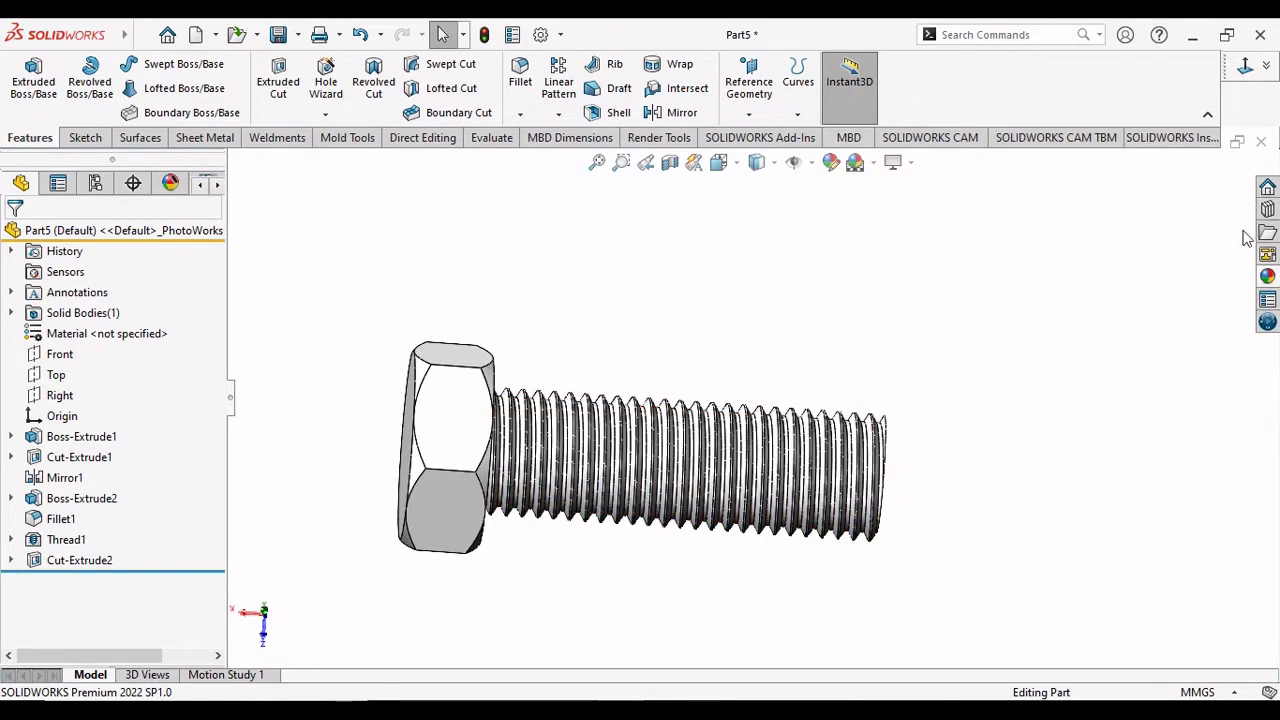
pyautogui.scroll(3, 840, 494)
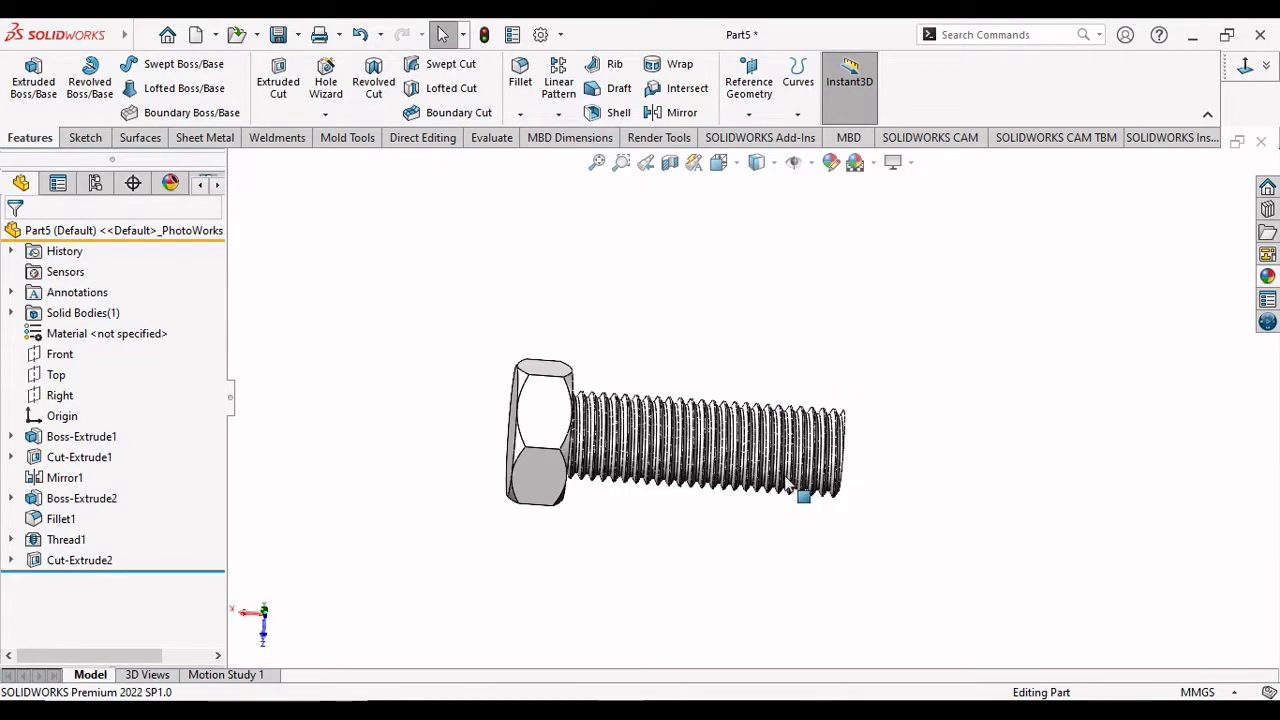
# Replace it with the chromium plate appearance and close the appearances library.
pyautogui.click(1268, 278)
pyautogui.click(1105, 510)
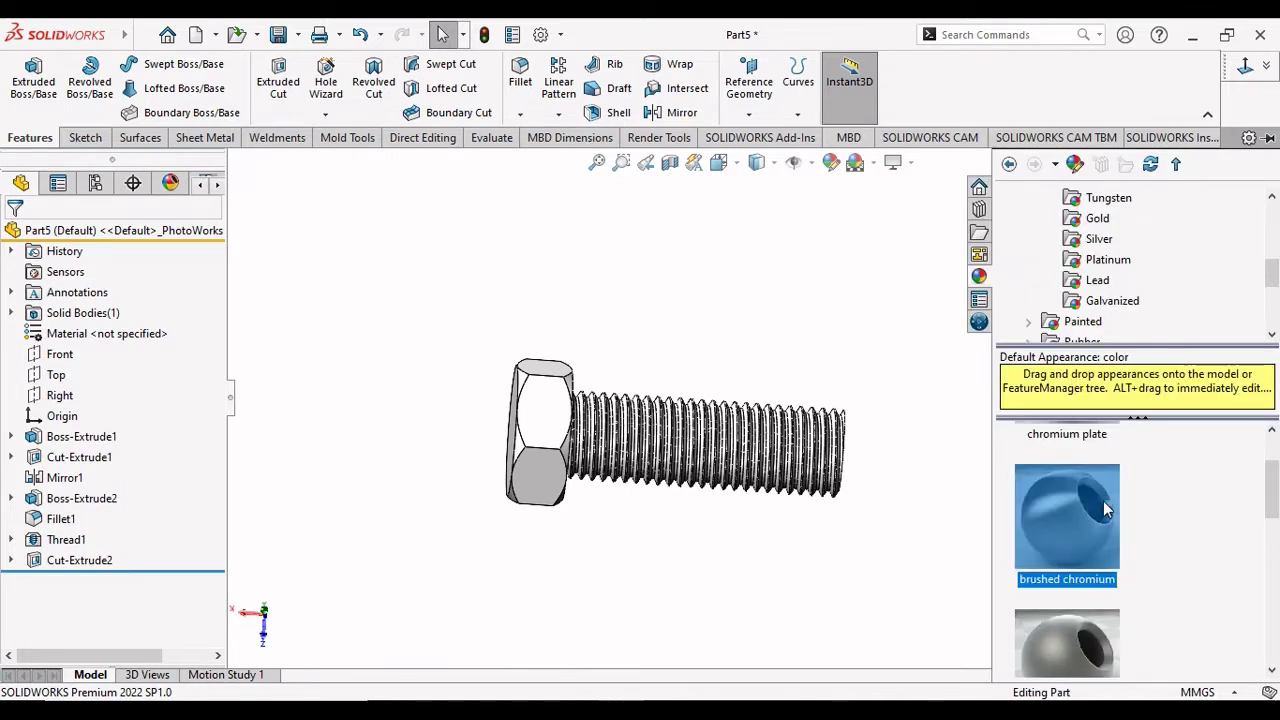
pyautogui.moveTo(1275, 510); pyautogui.dragTo(1275, 542)
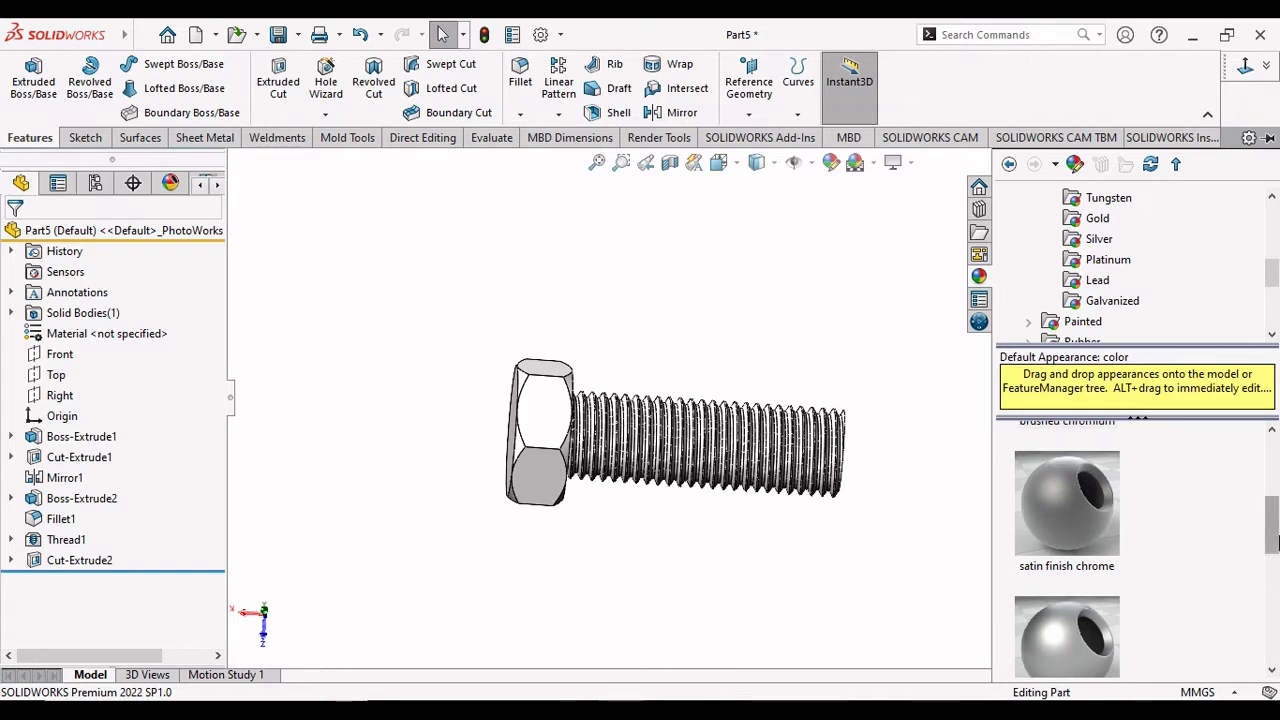
pyautogui.moveTo(1275, 537); pyautogui.dragTo(1275, 568)
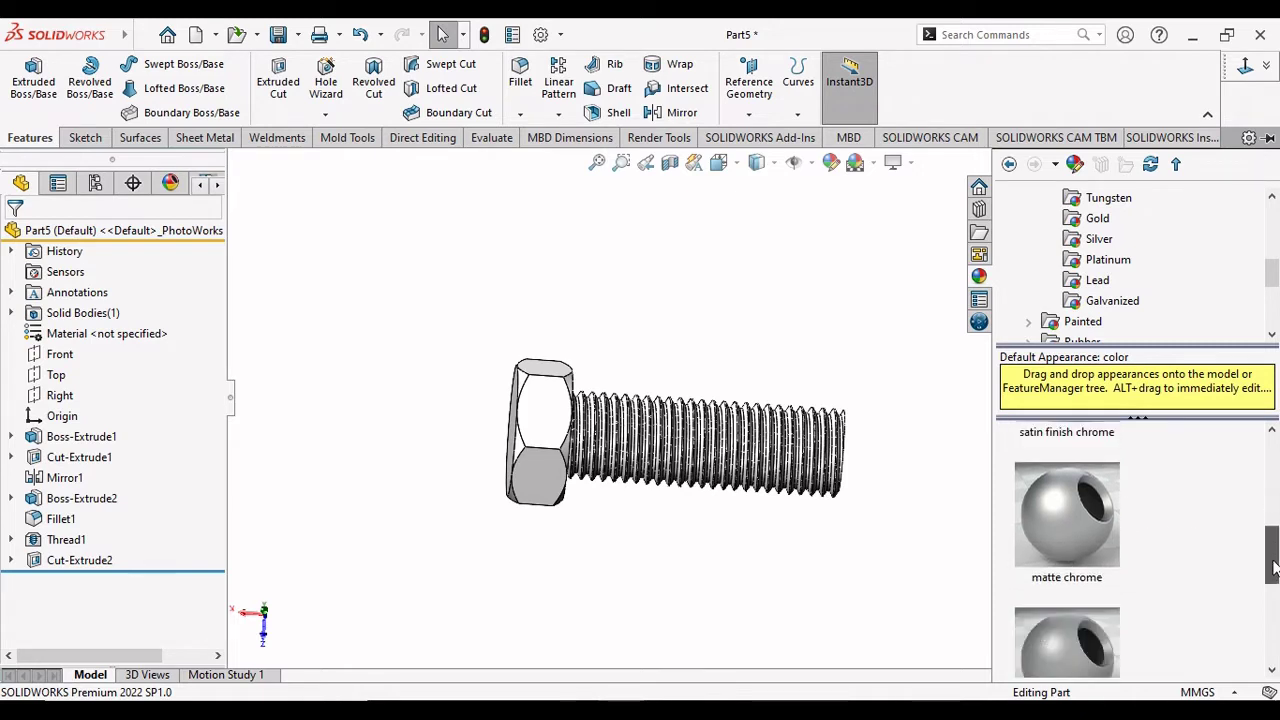
pyautogui.click(1092, 543)
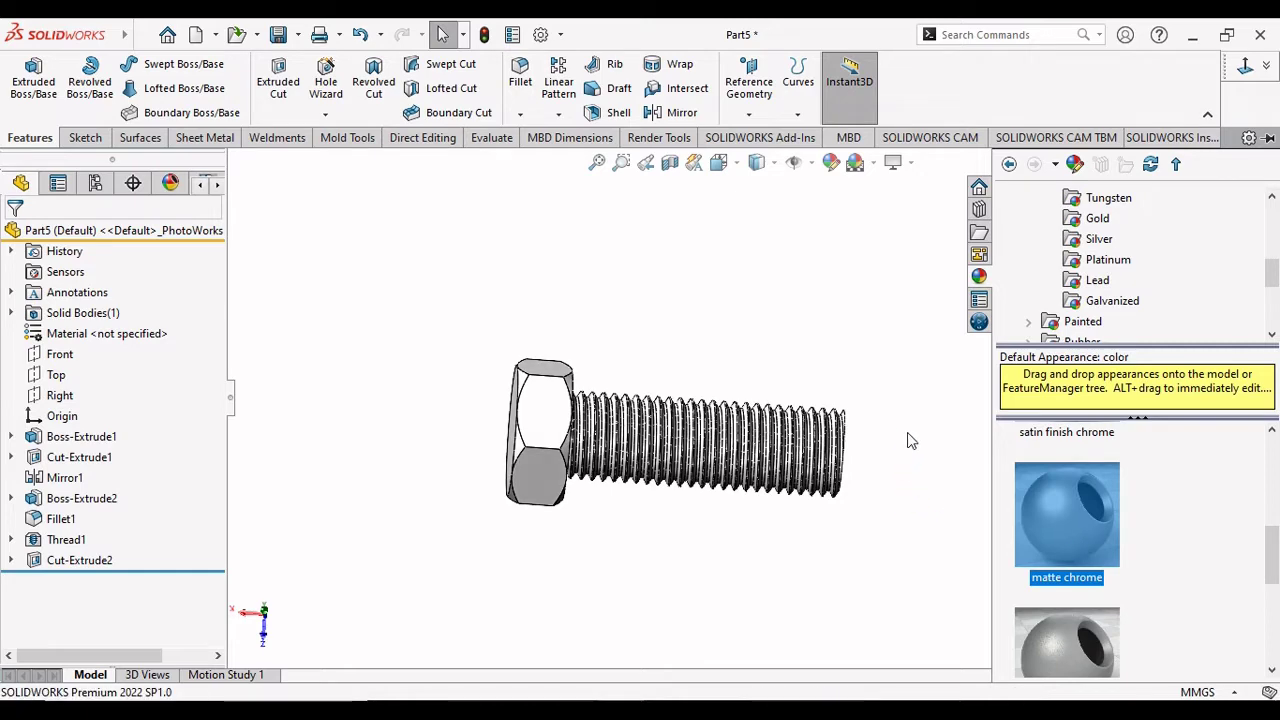
pyautogui.moveTo(878, 441); pyautogui.dragTo(840, 552, button='middle')
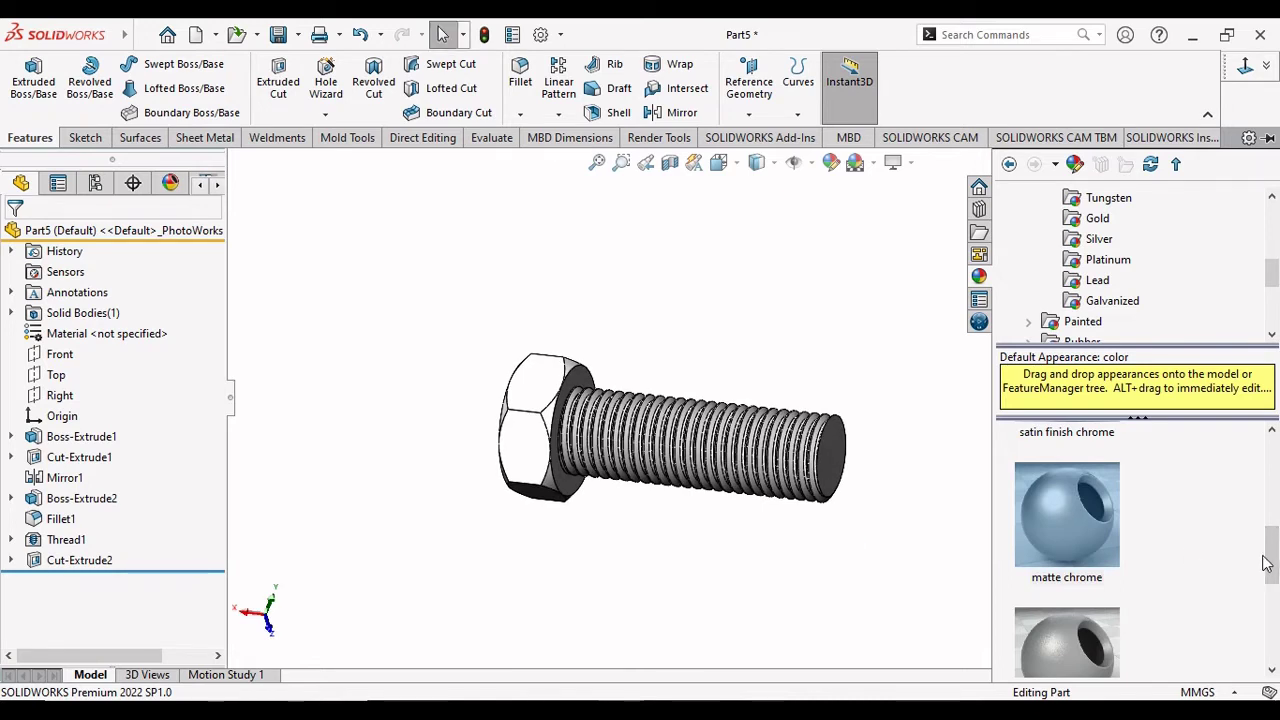
pyautogui.moveTo(1270, 552); pyautogui.dragTo(1275, 452)
pyautogui.doubleClick(1067, 475)
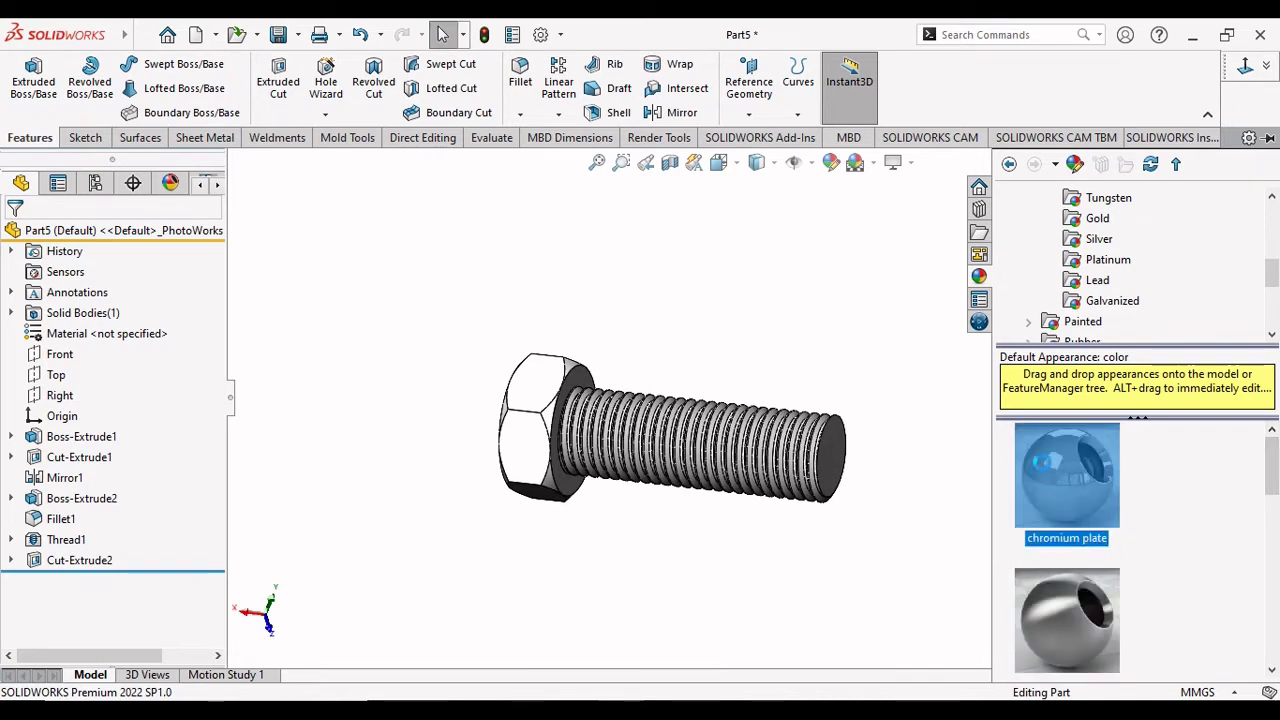
pyautogui.click(845, 602)
pyautogui.scroll(-2, 718, 383)
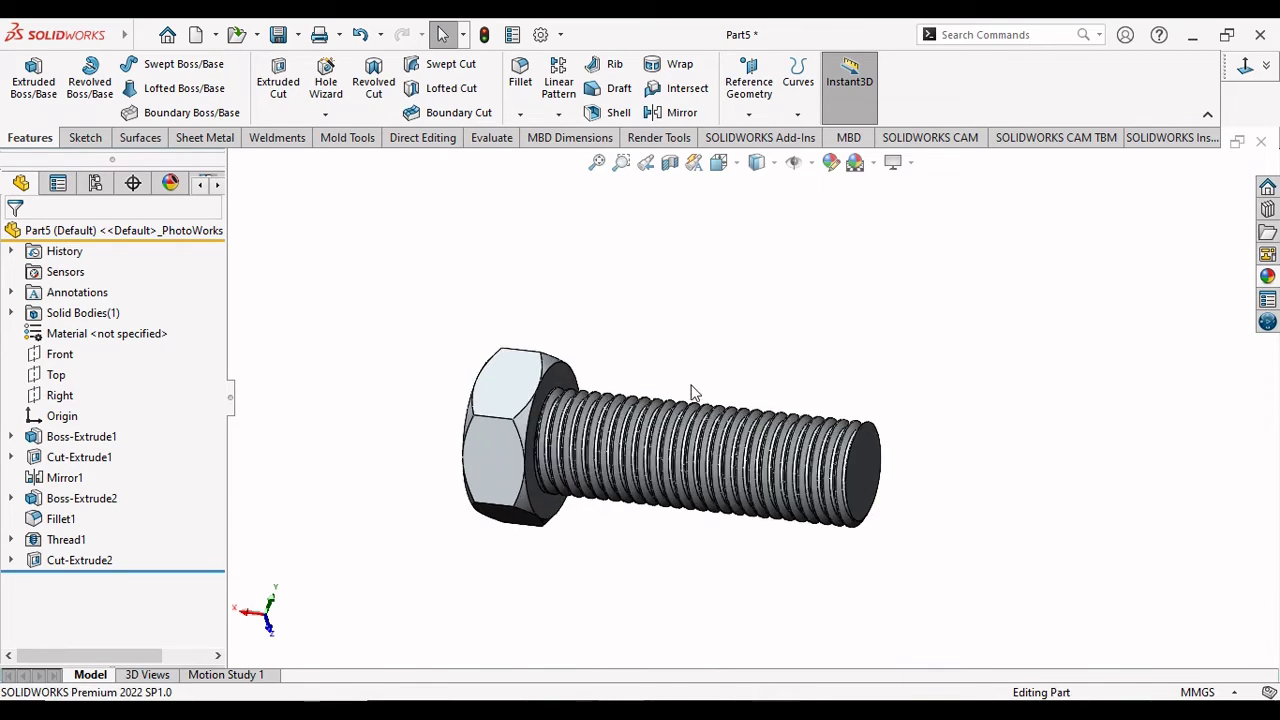
pyautogui.scroll(-3, 718, 383)
pyautogui.click(911, 166)
# Turn on RealView Graphics and reapply brushed chromium across the whole bolt, hex head included.
pyautogui.click(925, 190)
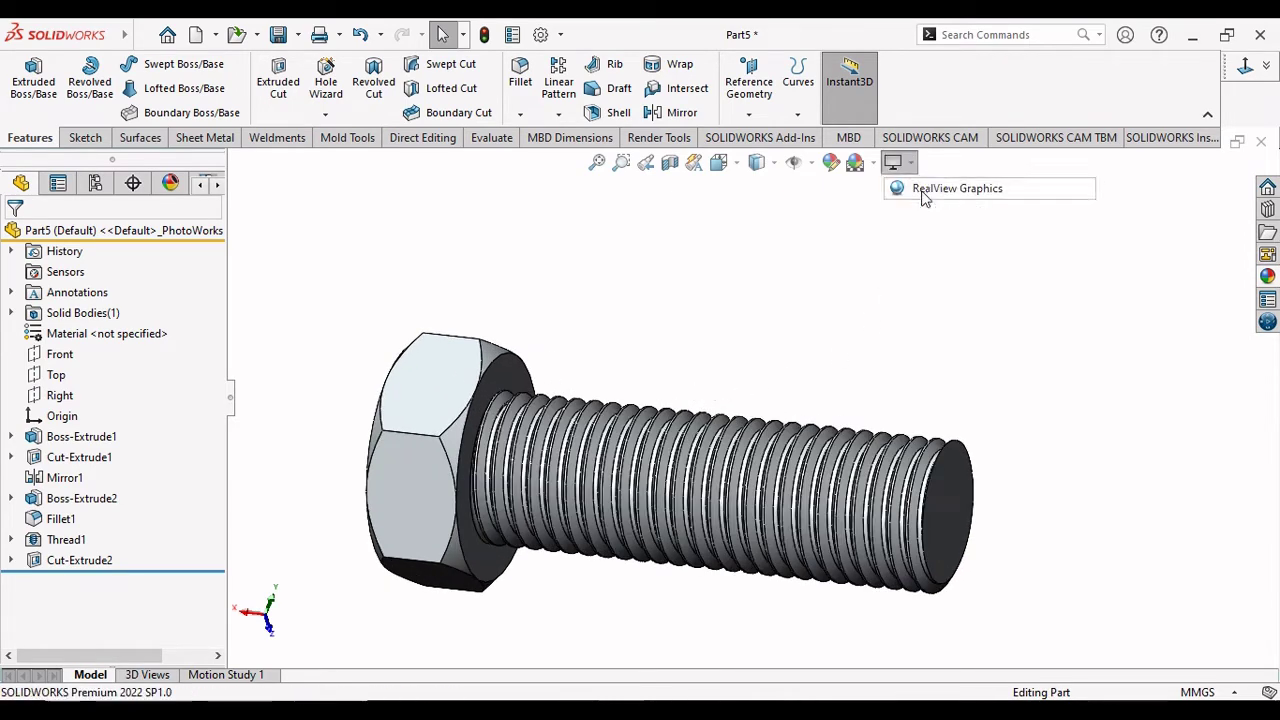
pyautogui.moveTo(735, 307); pyautogui.dragTo(757, 306, button='middle')
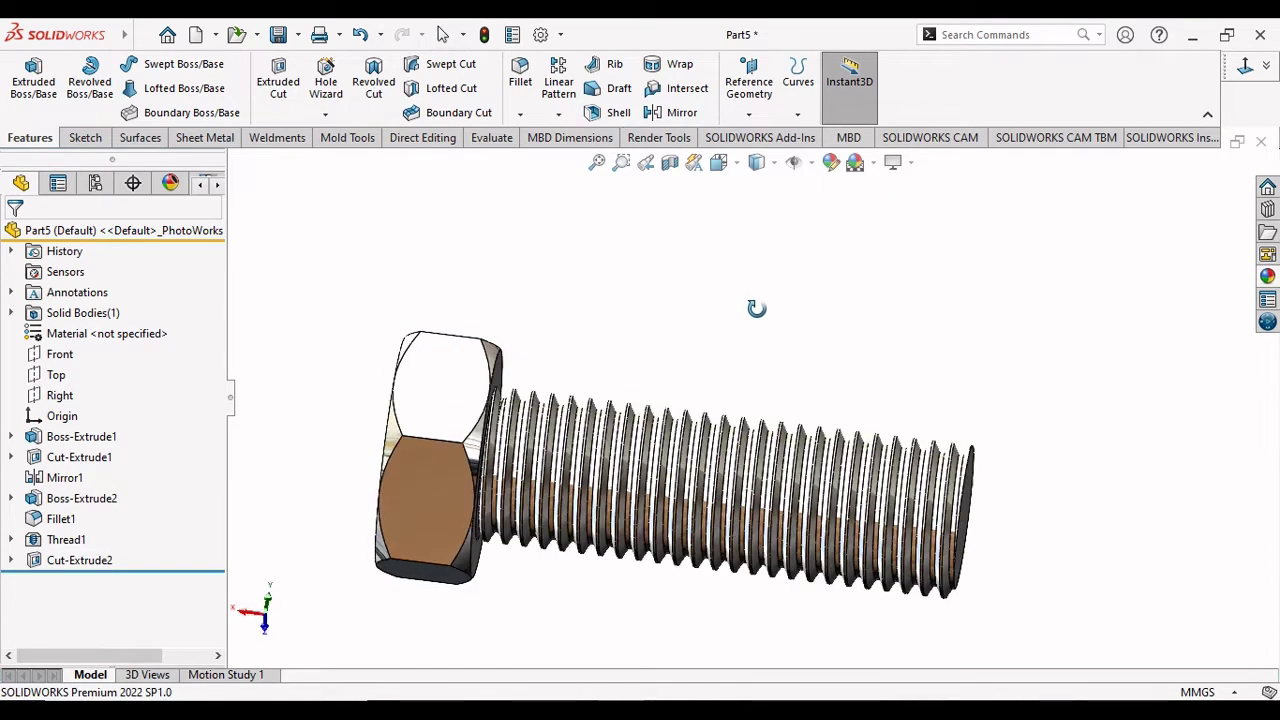
pyautogui.click(1267, 276)
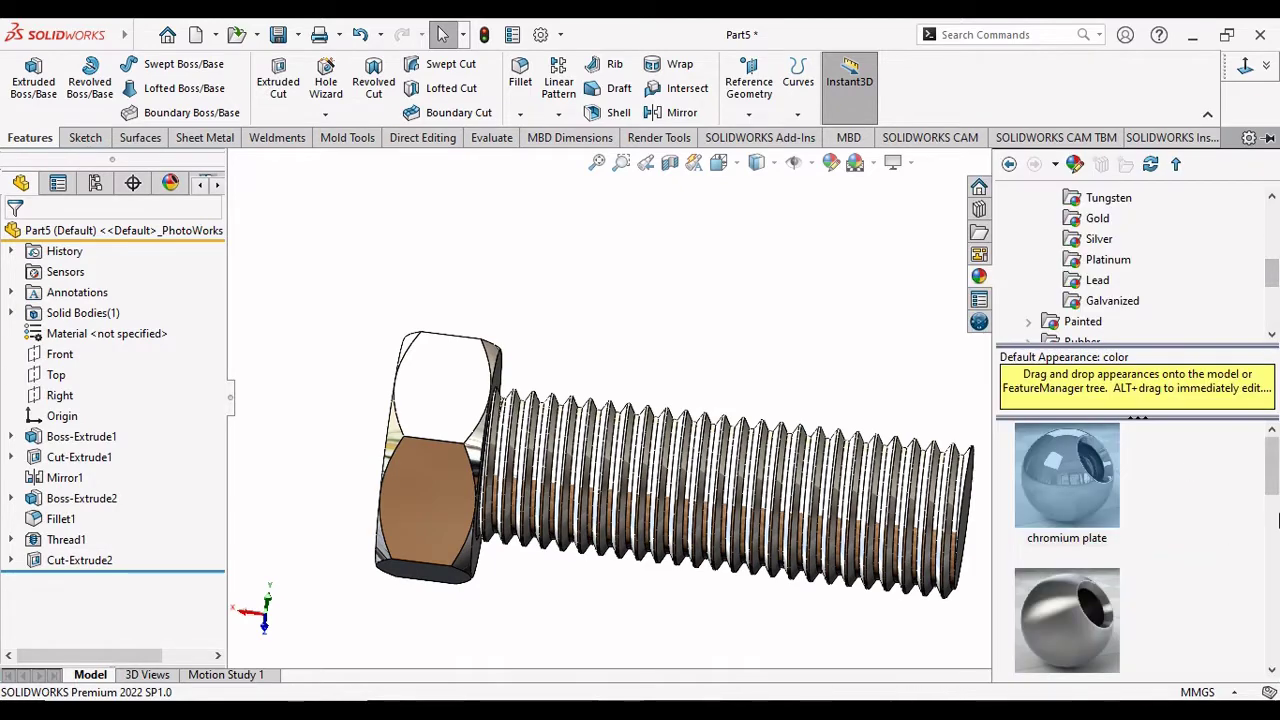
pyautogui.scroll(-1, 1158, 541)
pyautogui.click(1118, 534)
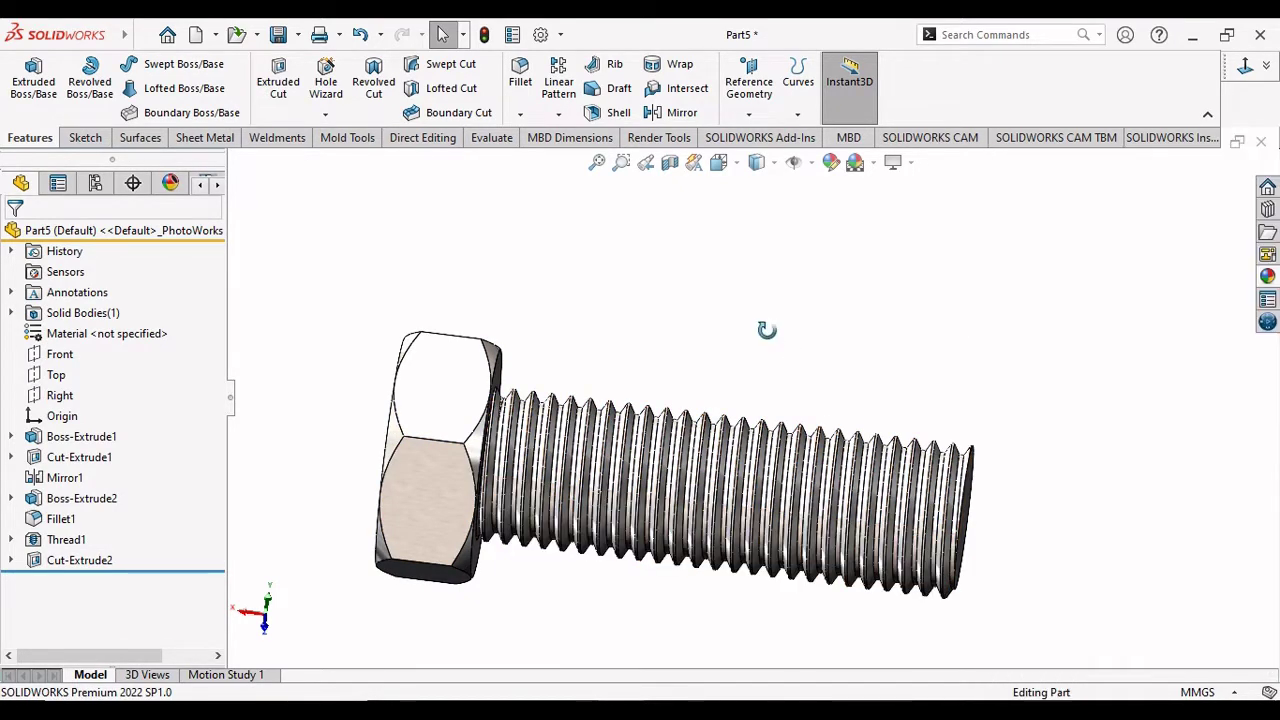
pyautogui.moveTo(767, 330)
pyautogui.mouseDown(button='middle')
pyautogui.moveTo(751, 374)
pyautogui.moveTo(808, 423)
pyautogui.moveTo(651, 316)
pyautogui.moveTo(882, 467)
pyautogui.moveTo(929, 309)
pyautogui.moveTo(988, 334)
pyautogui.mouseUp(button='middle')
pyautogui.scroll(1, 930, 380)
pyautogui.scroll(2, 871, 414)
pyautogui.scroll(-3, 760, 480)
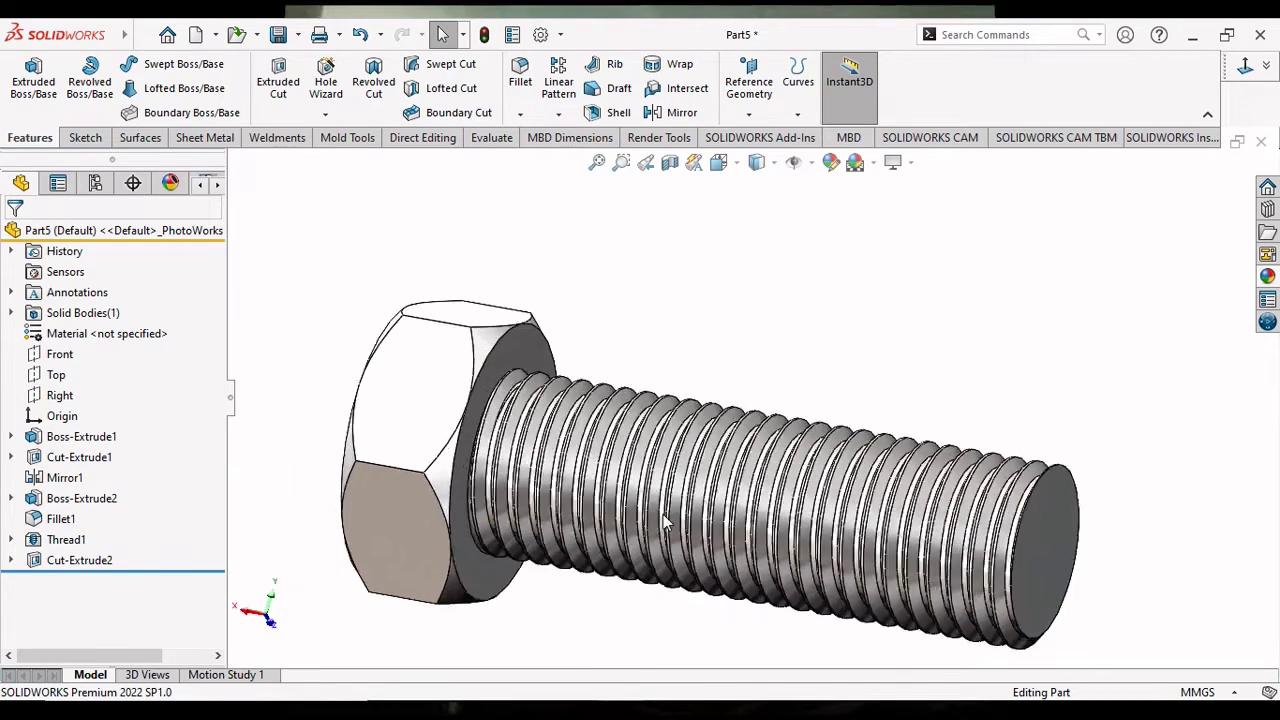
pyautogui.scroll(-3, 686, 523)
pyautogui.scroll(1, 686, 523)
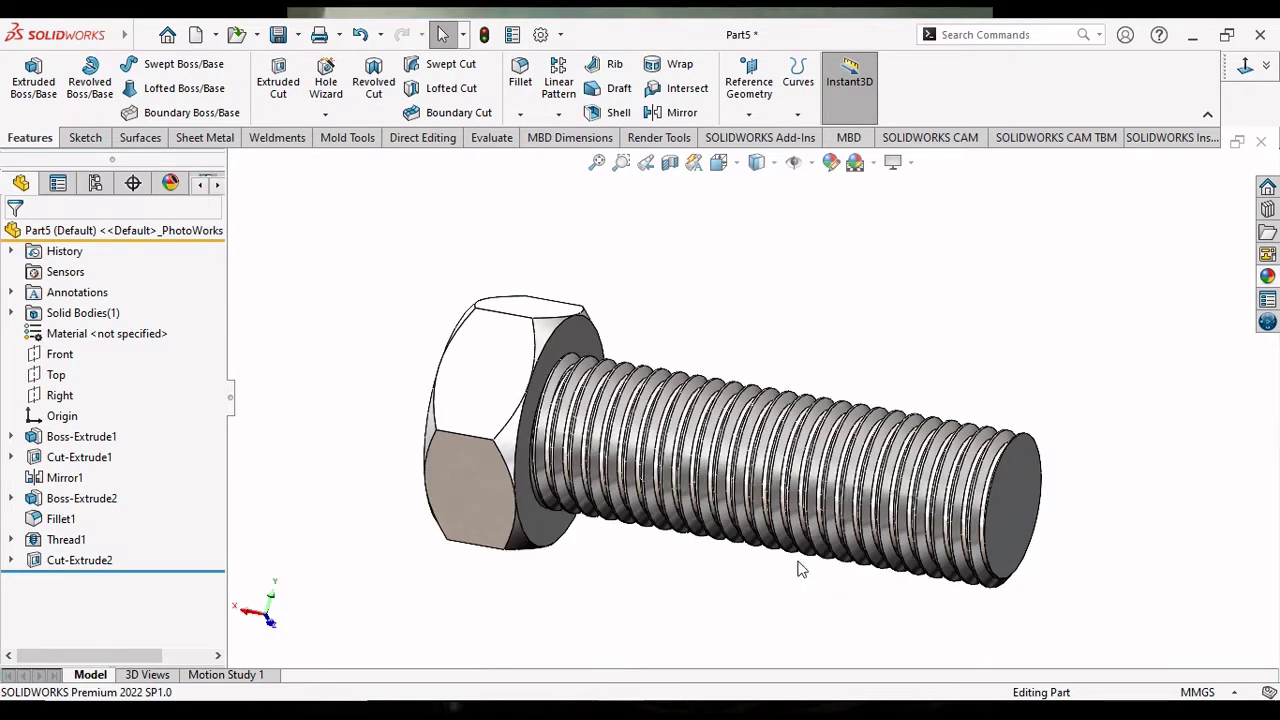
# Save the part as 'Bolt' on the G: drive in place of Part5.
pyautogui.click(279, 35)
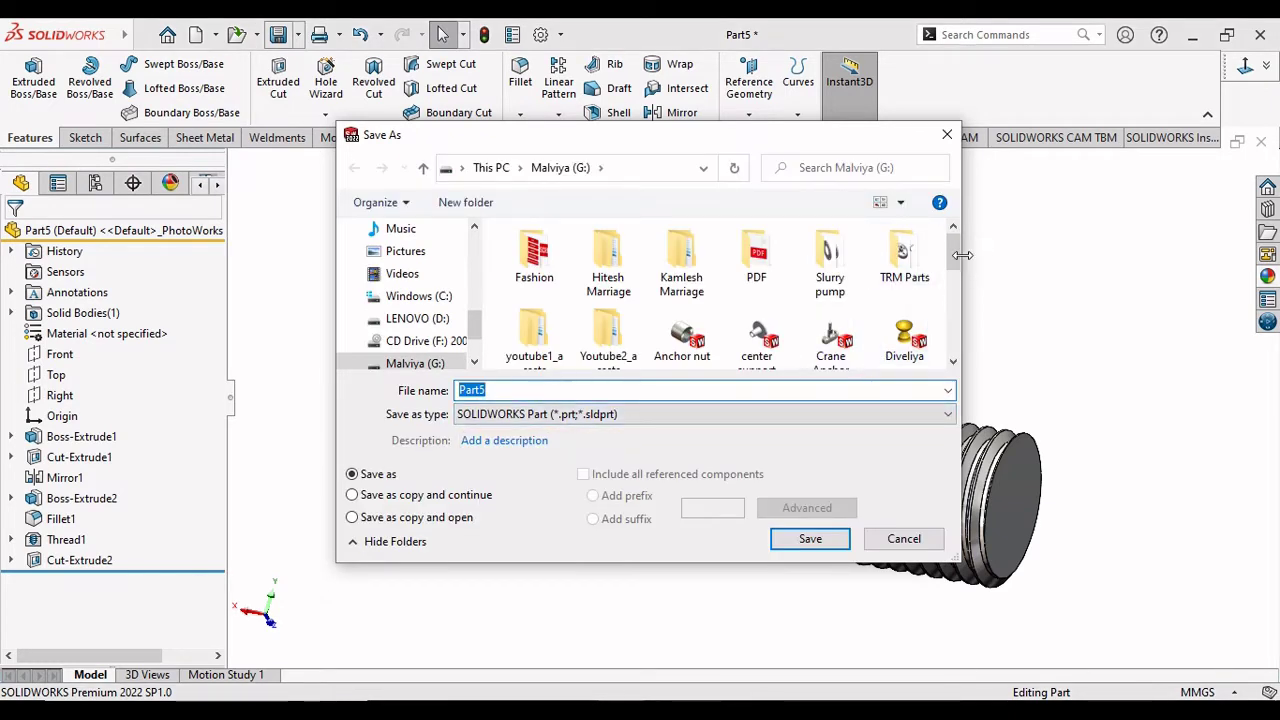
pyautogui.moveTo(954, 259); pyautogui.dragTo(967, 390)
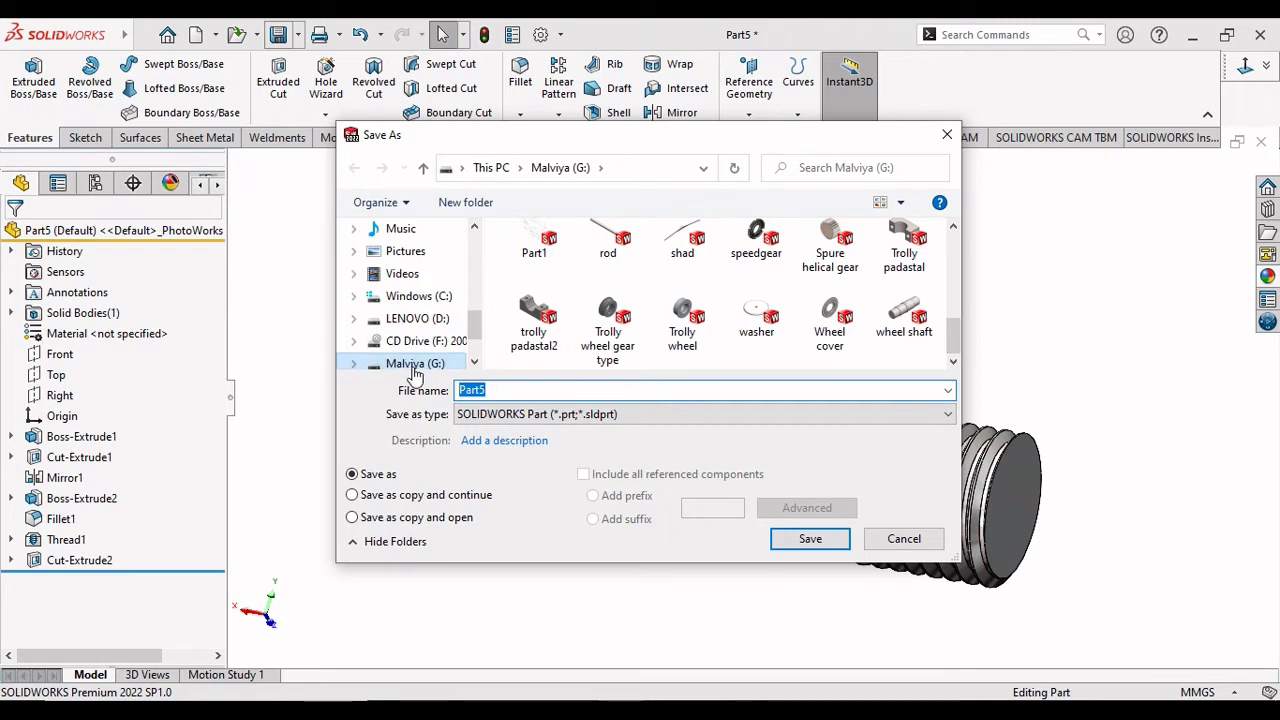
pyautogui.write('Bolt')
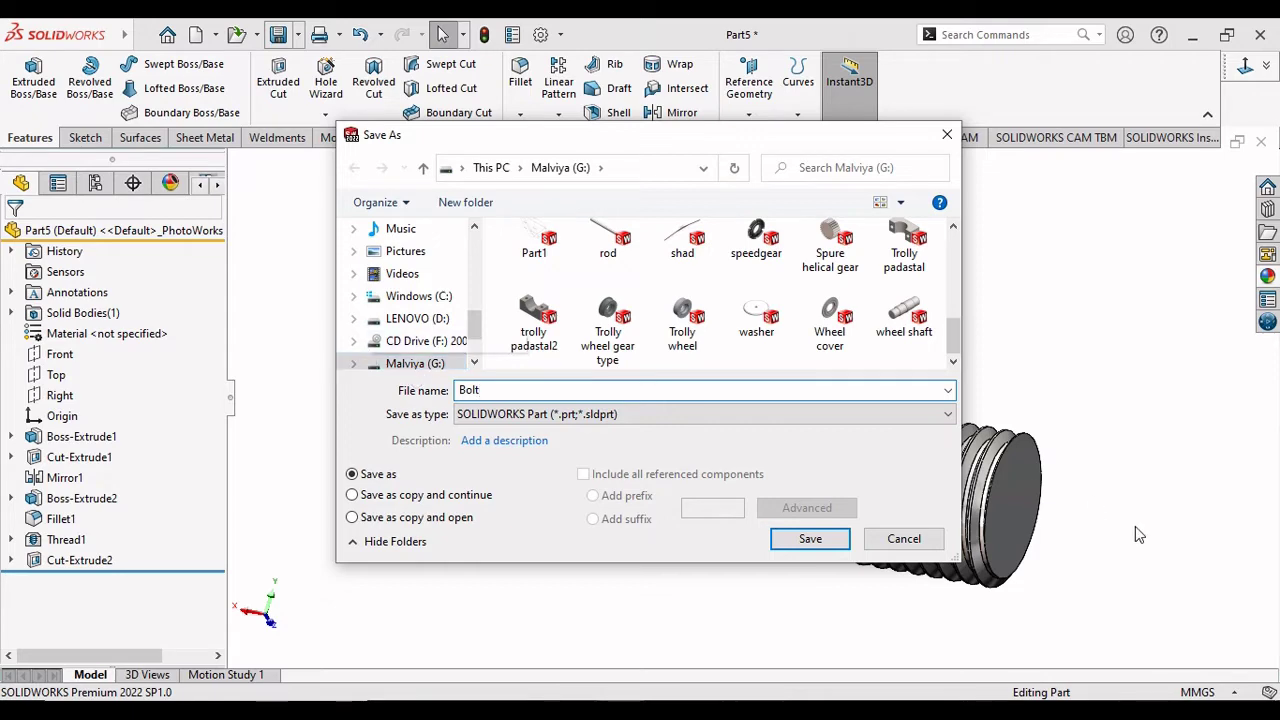
pyautogui.click(790, 546)
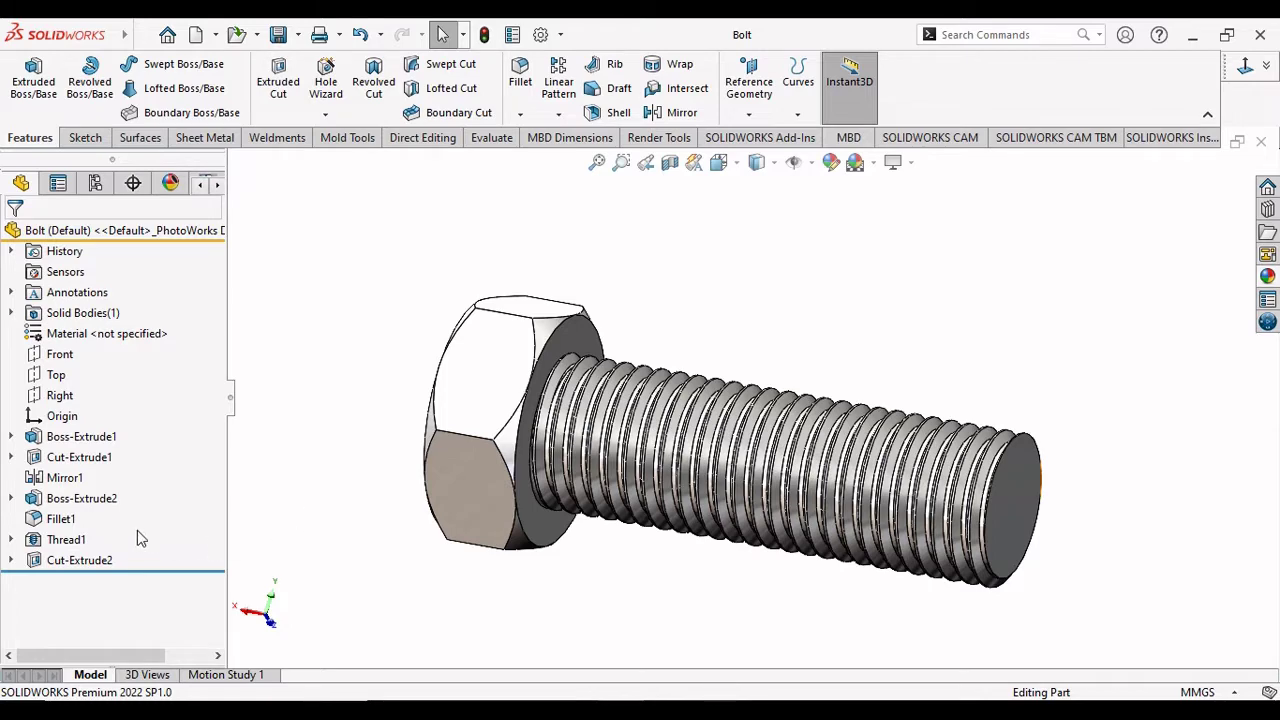
# Select Boss-Extrude2, Fillet1, Thread1 and Cut-Extrude2 for deletion, then cancel the delete.
pyautogui.click(56, 502)
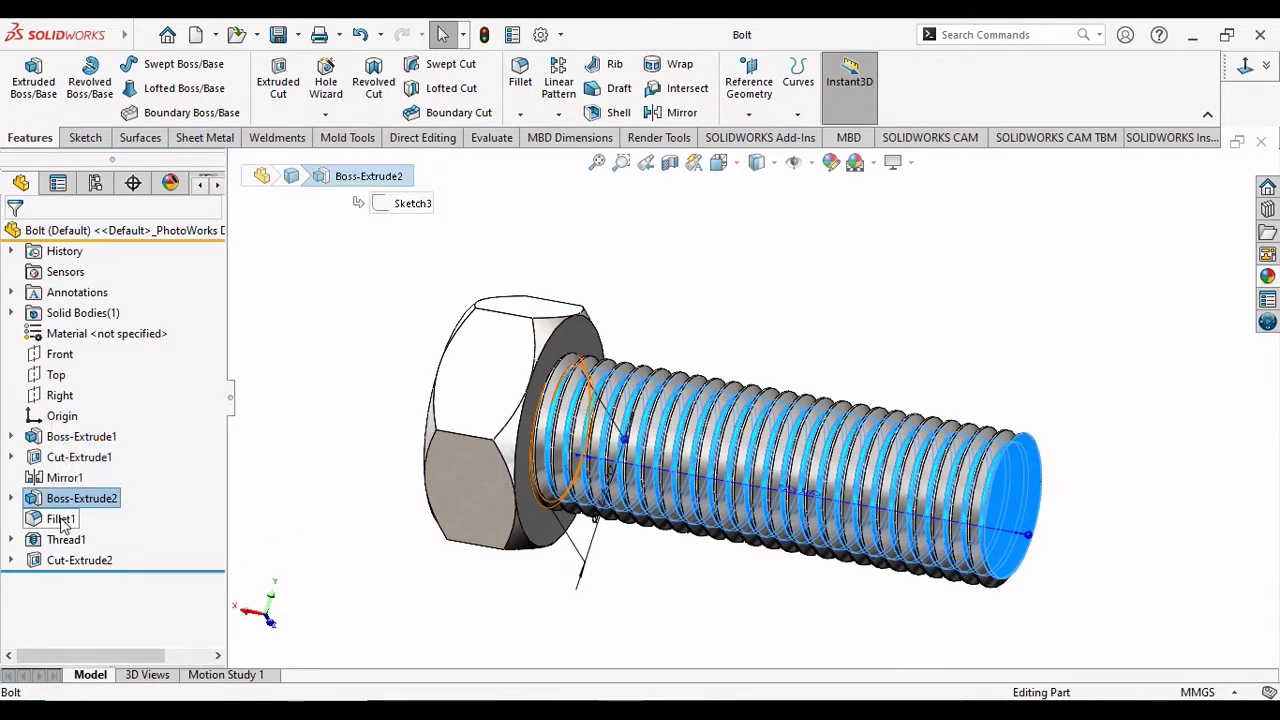
pyautogui.keyDown('ctrl'); pyautogui.click(60, 519); pyautogui.keyUp('ctrl')
pyautogui.keyDown('ctrl'); pyautogui.click(66, 539); pyautogui.keyUp('ctrl')
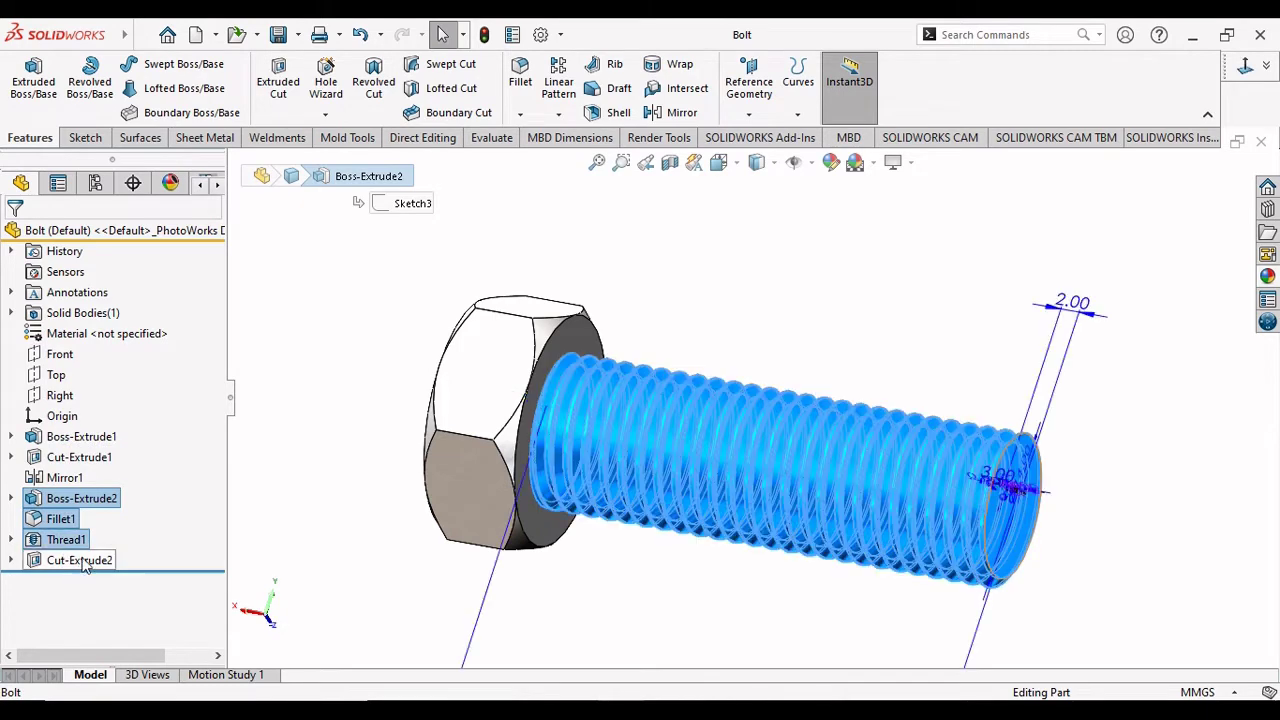
pyautogui.keyDown('ctrl'); pyautogui.click(80, 560); pyautogui.keyUp('ctrl')
pyautogui.rightClick(84, 562)
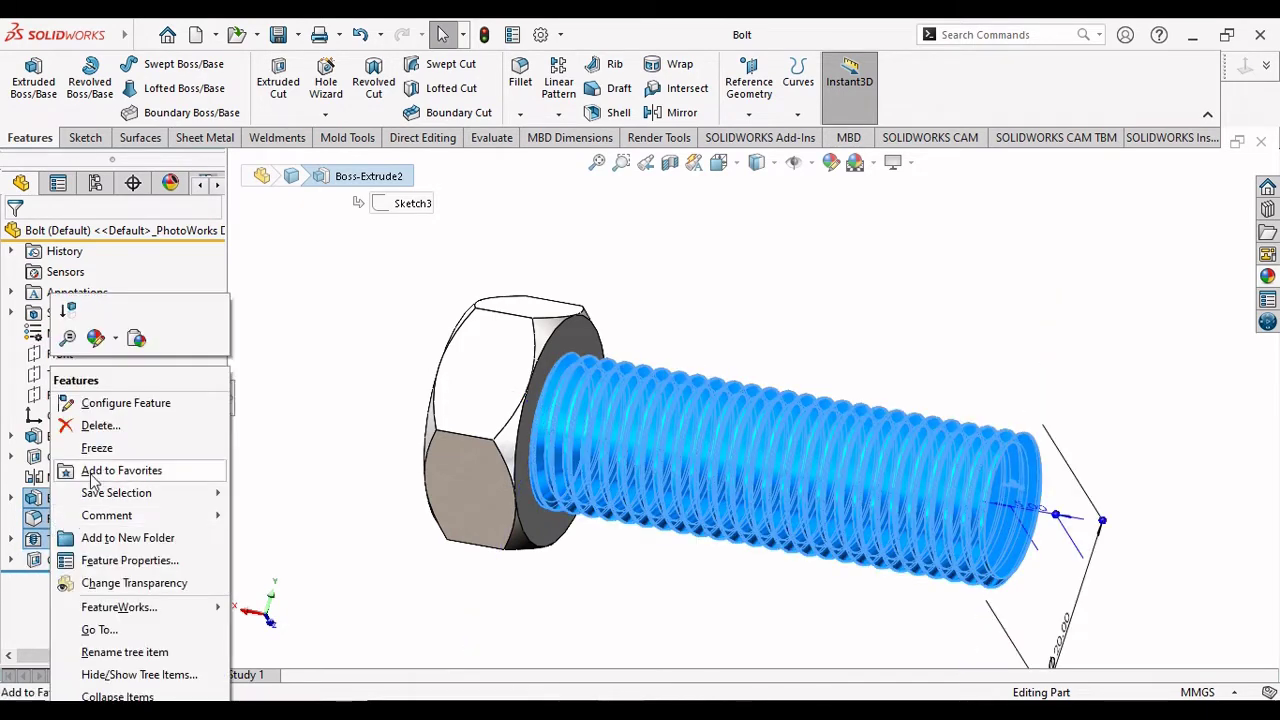
pyautogui.click(101, 425)
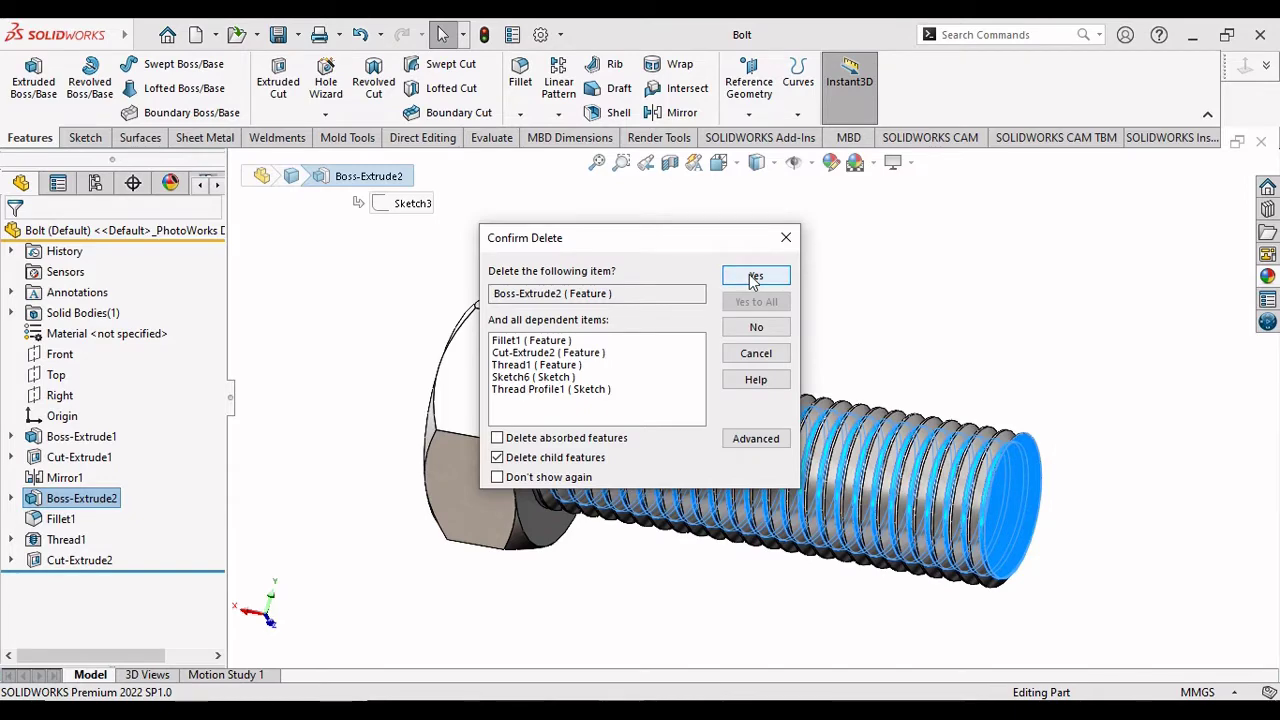
pyautogui.click(760, 328)
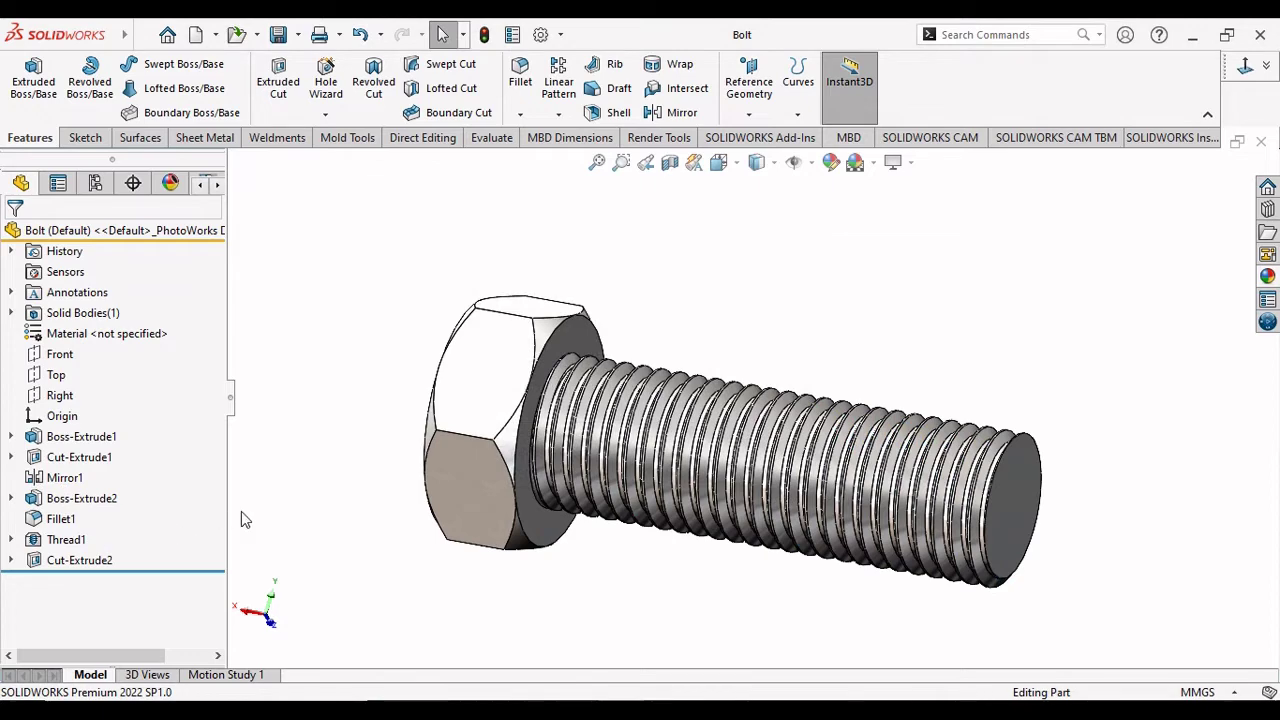
# Delete the four shaft features with their dependents, leaving only the chamfered hex head.
pyautogui.click(10, 498)
pyautogui.click(85, 499)
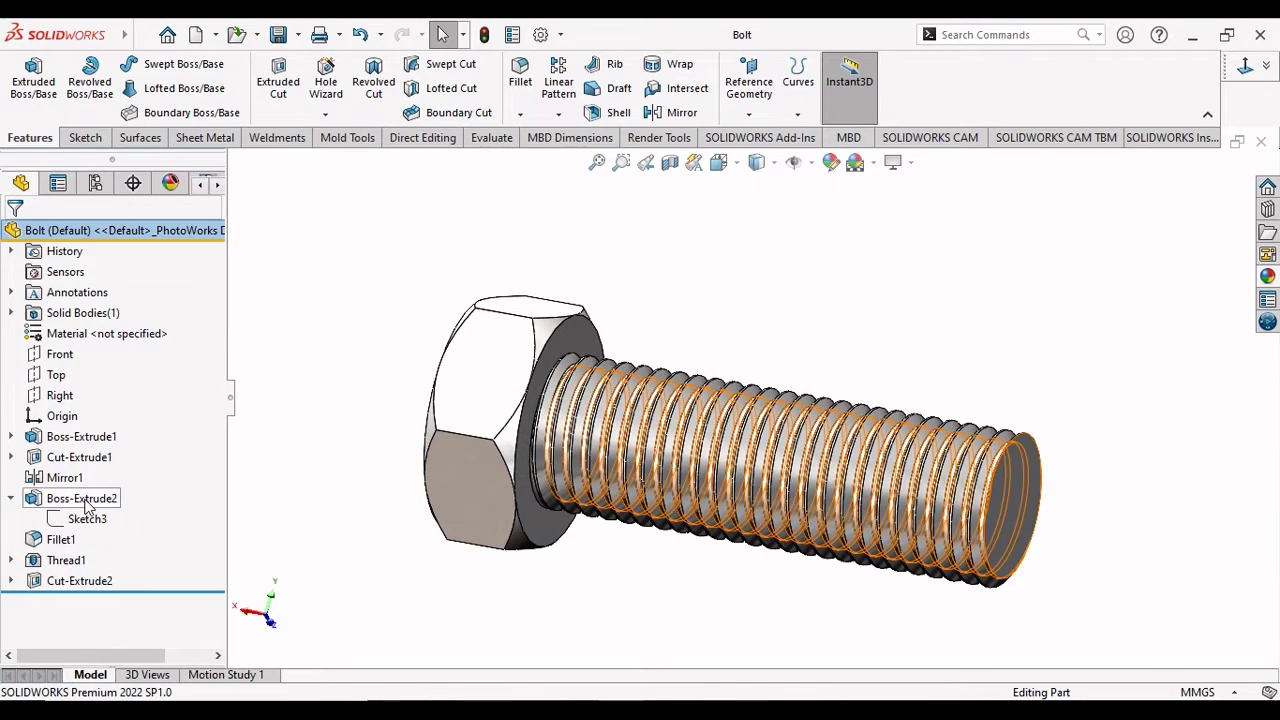
pyautogui.keyDown('ctrl'); pyautogui.click(60, 539); pyautogui.keyUp('ctrl')
pyautogui.keyDown('ctrl'); pyautogui.click(60, 560); pyautogui.keyUp('ctrl')
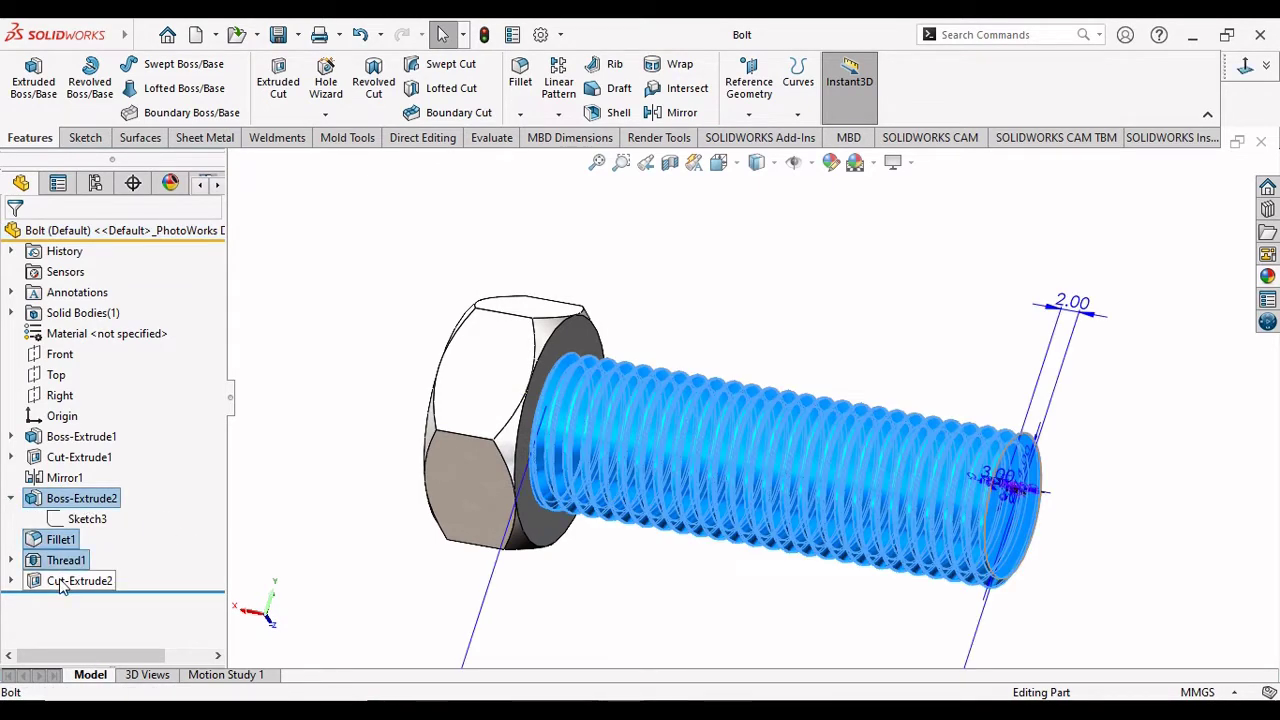
pyautogui.keyDown('ctrl'); pyautogui.click(79, 580); pyautogui.keyUp('ctrl')
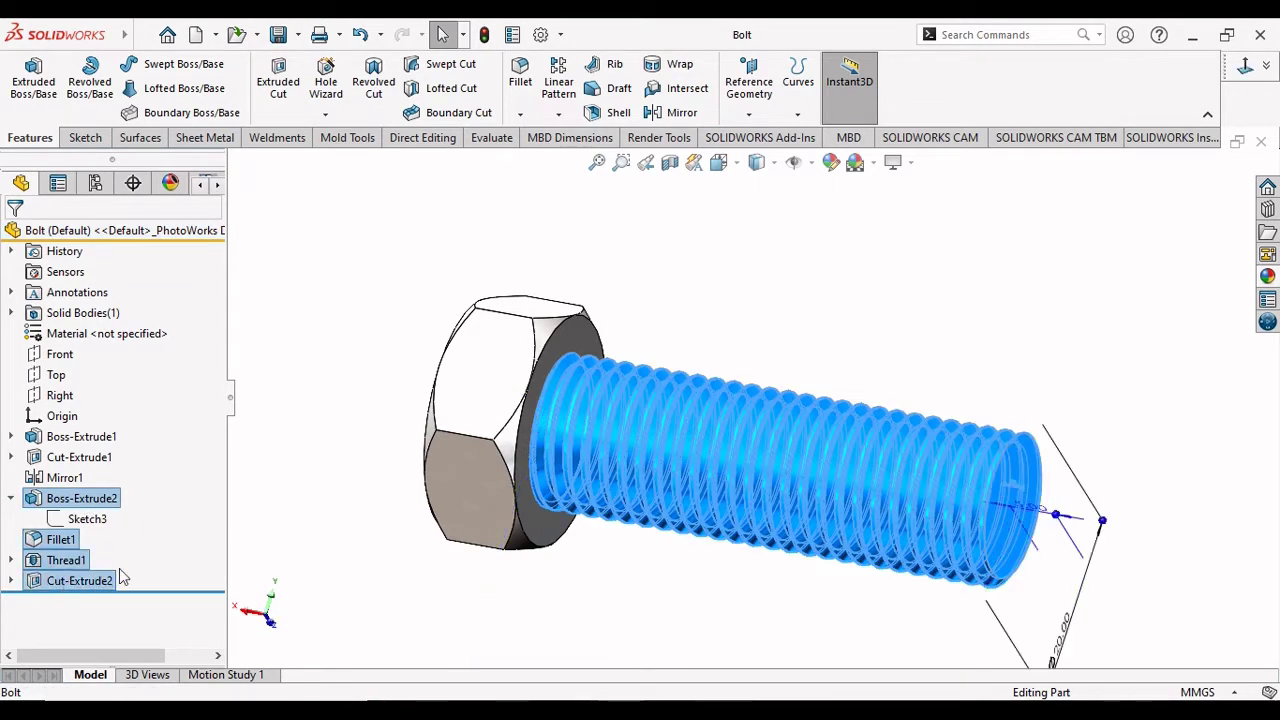
pyautogui.rightClick(88, 500)
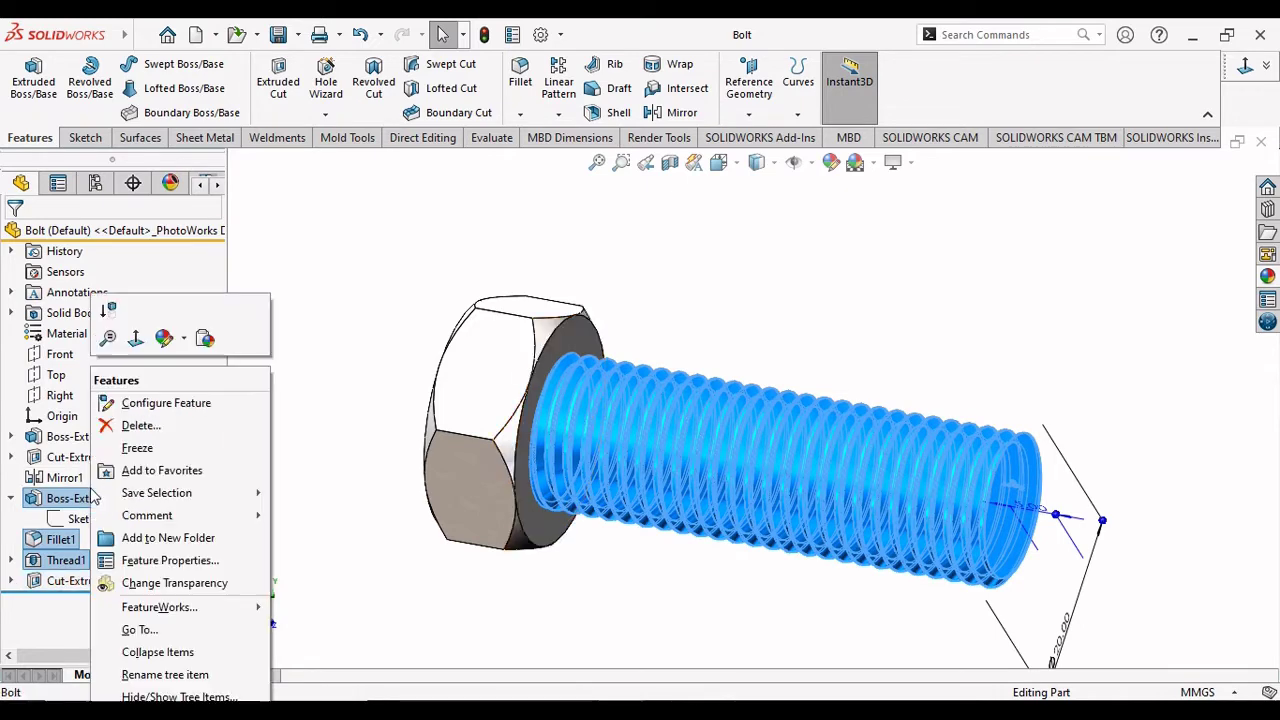
pyautogui.click(145, 426)
pyautogui.click(782, 282)
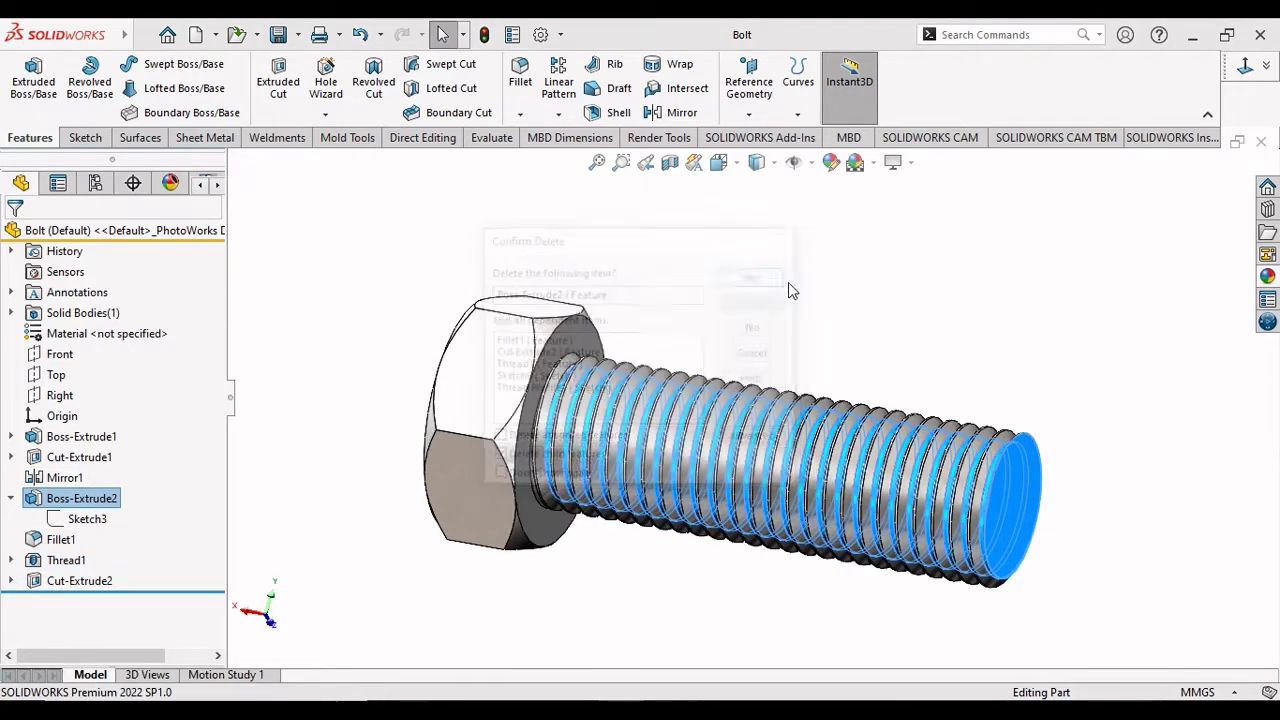
pyautogui.press('f')
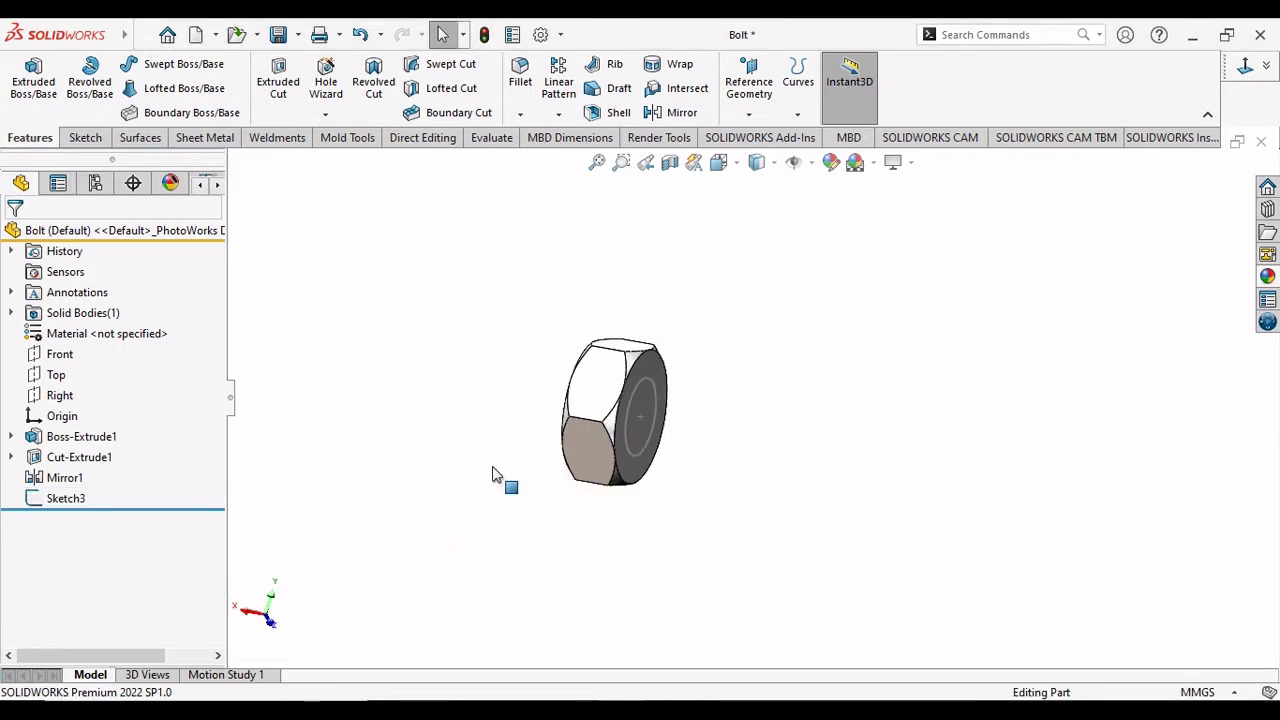
pyautogui.scroll(-2, 900, 462)
pyautogui.scroll(-2, 902, 469)
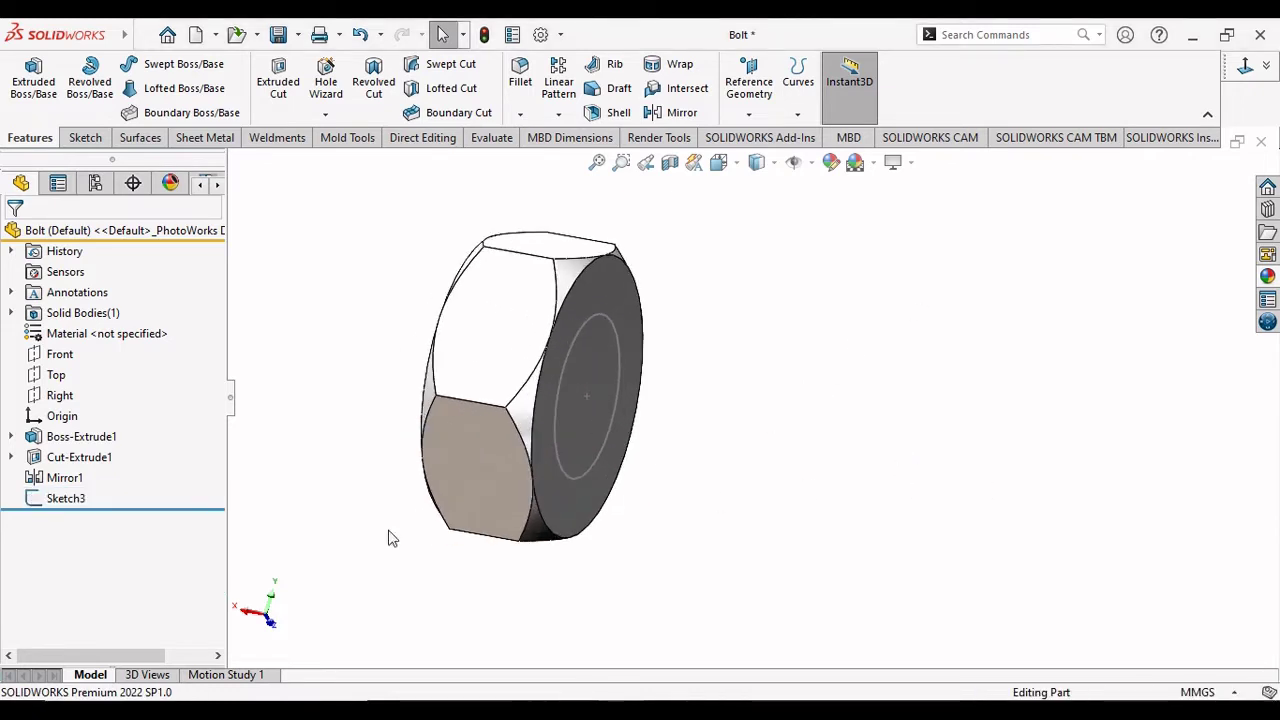
# Extrude-cut Sketch3's 14 mm circle Through All to bore the nut's hole.
pyautogui.click(68, 497)
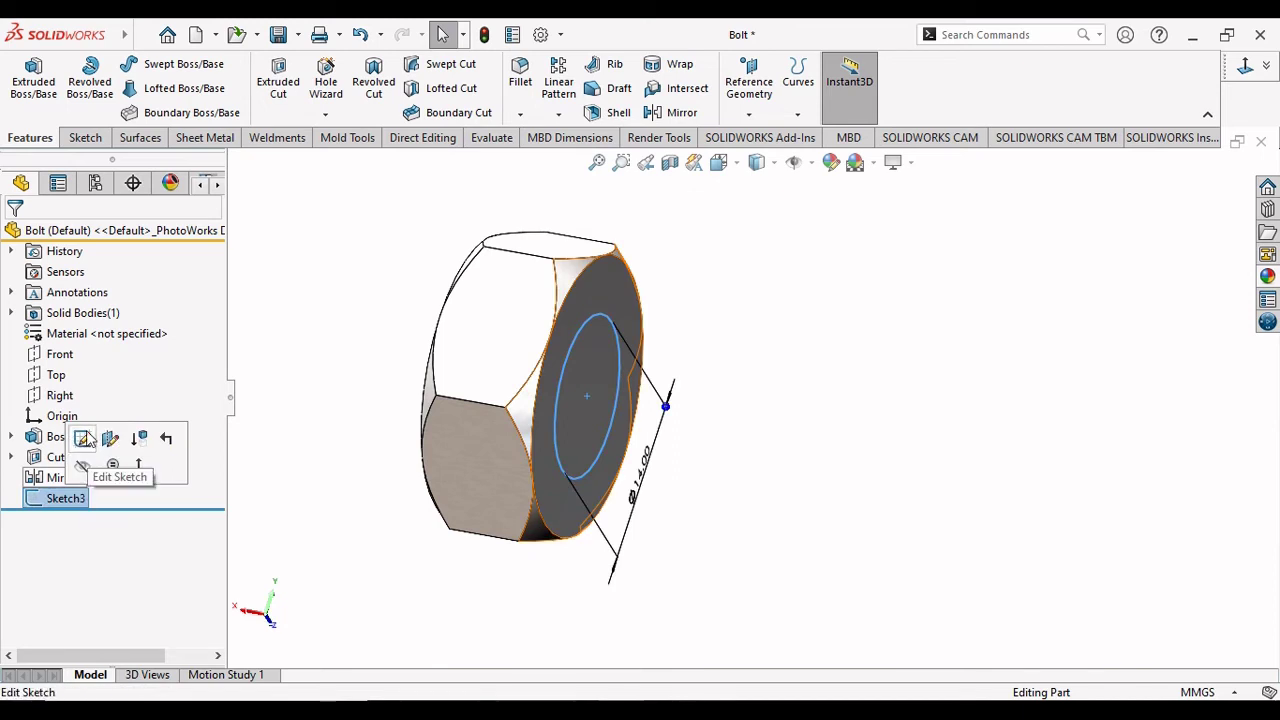
pyautogui.click(83, 439)
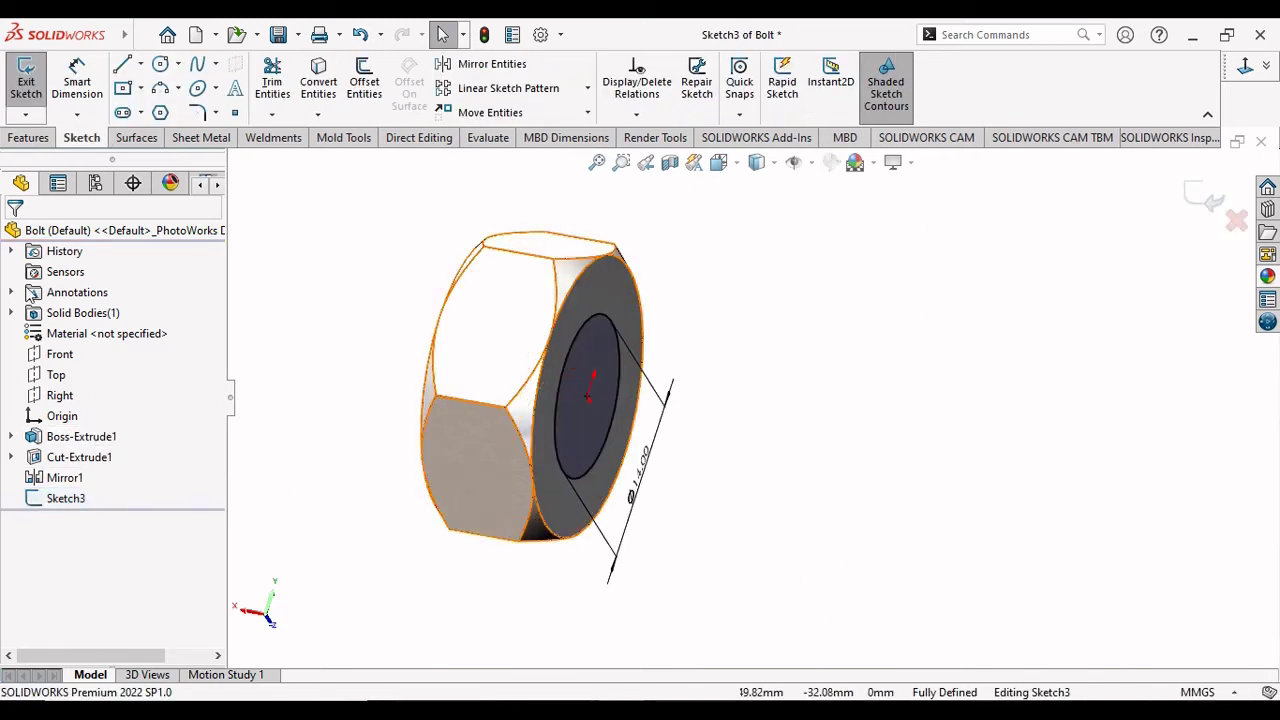
pyautogui.click(28, 137)
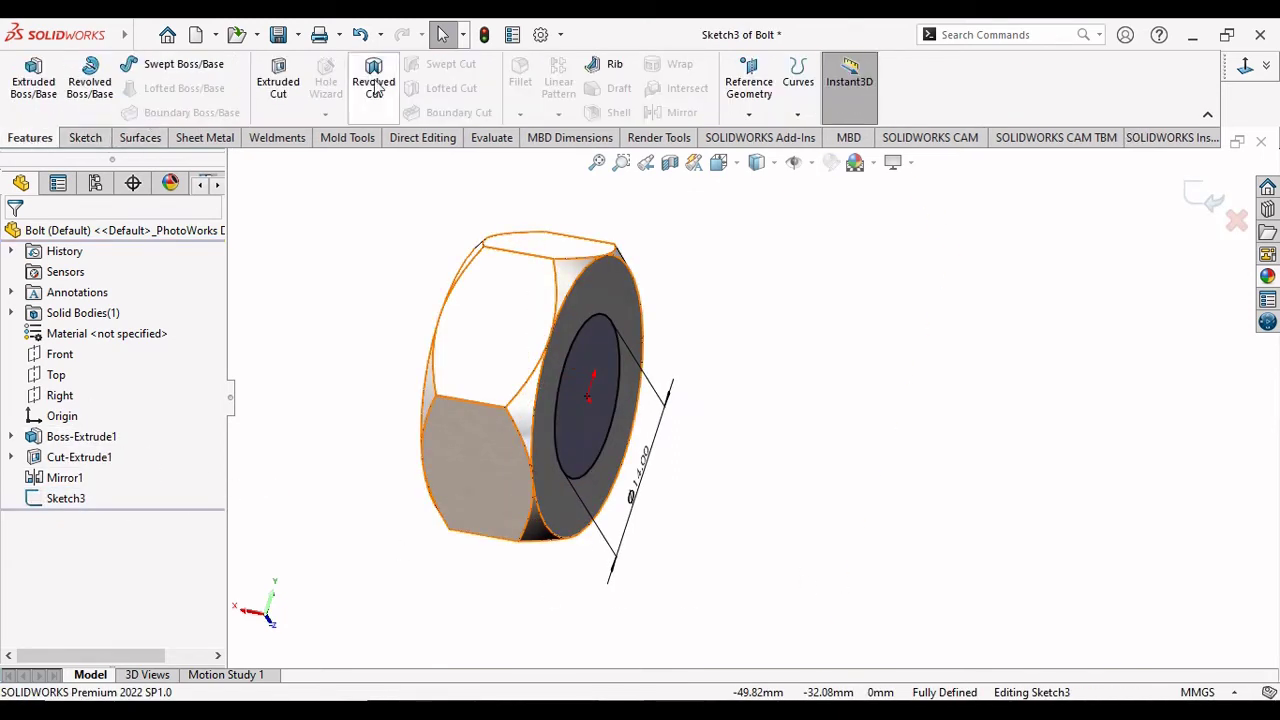
pyautogui.click(272, 82)
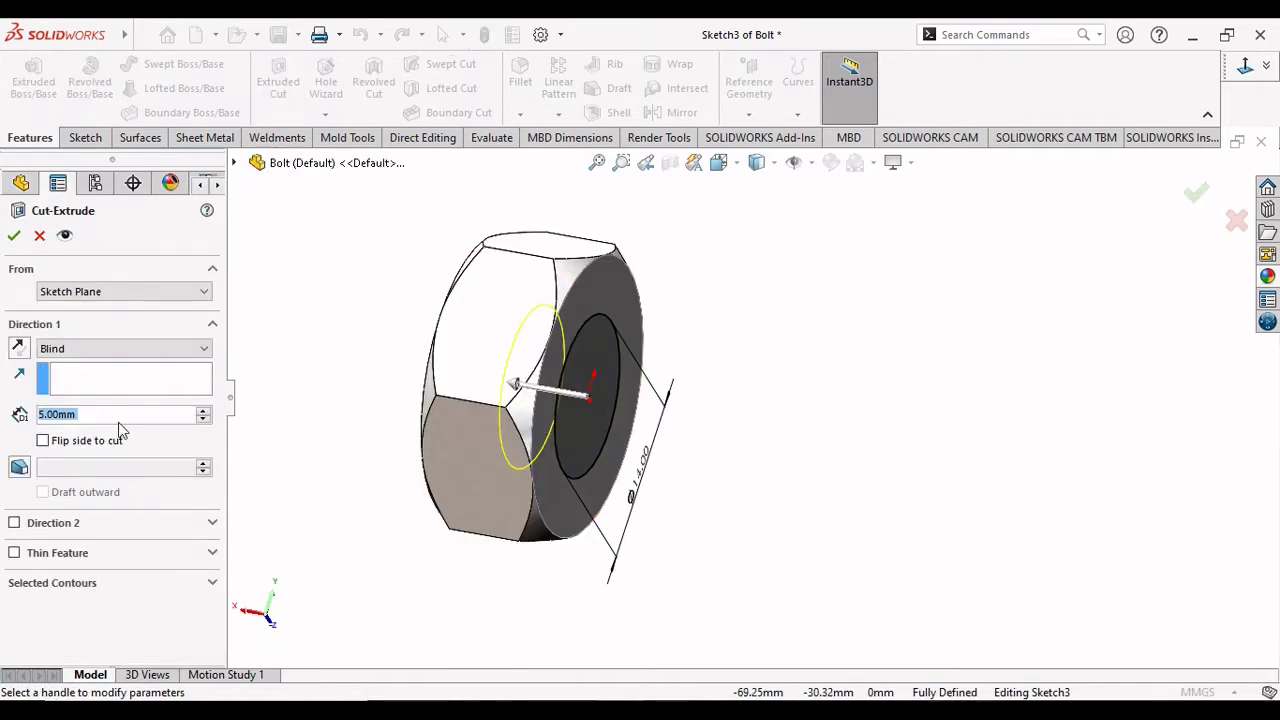
pyautogui.click(140, 350)
pyautogui.click(70, 378)
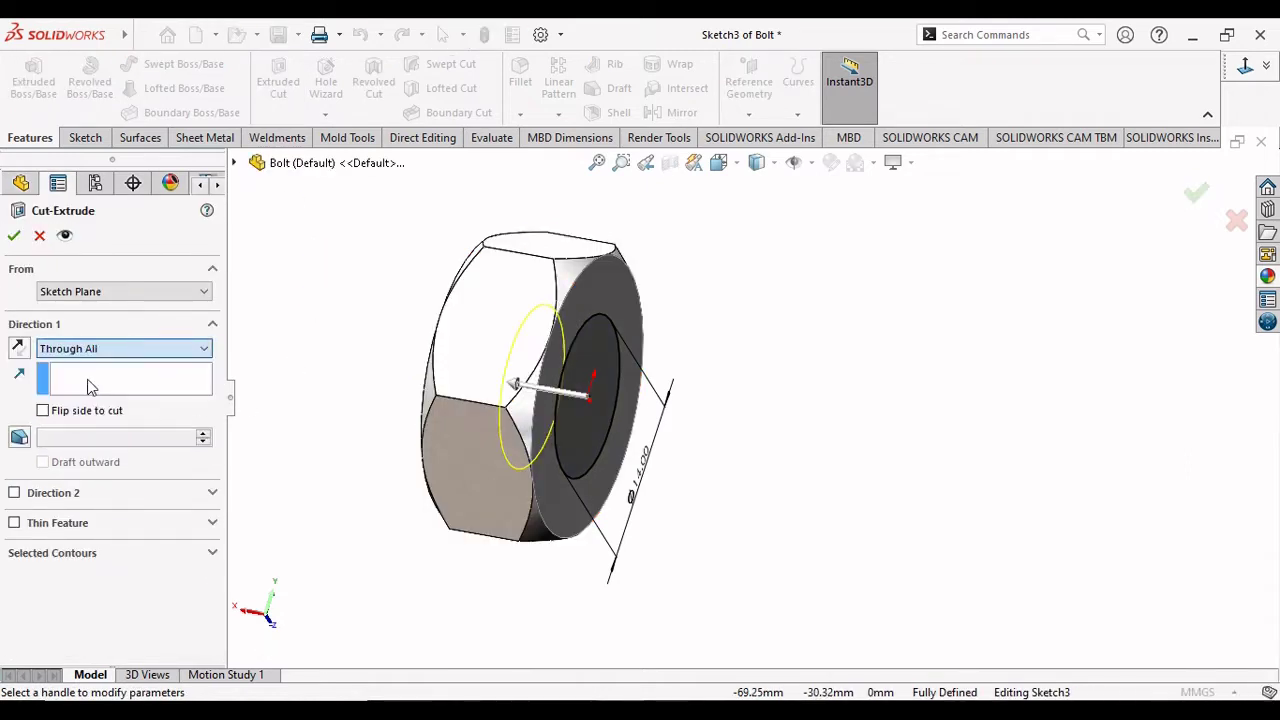
pyautogui.press('Return')
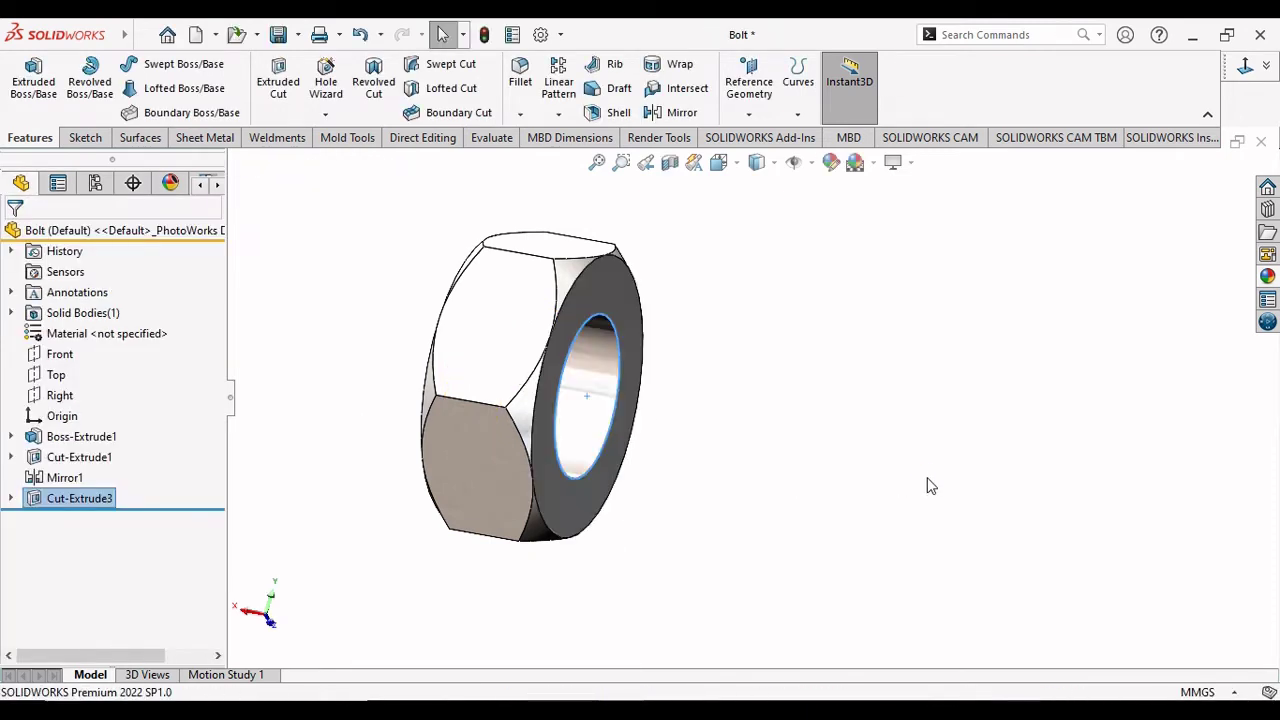
pyautogui.scroll(2, 905, 482)
pyautogui.moveTo(456, 403)
pyautogui.mouseDown(button='middle')
pyautogui.moveTo(557, 457)
pyautogui.moveTo(571, 443)
pyautogui.mouseUp(button='middle')
pyautogui.scroll(-3, 559, 388)
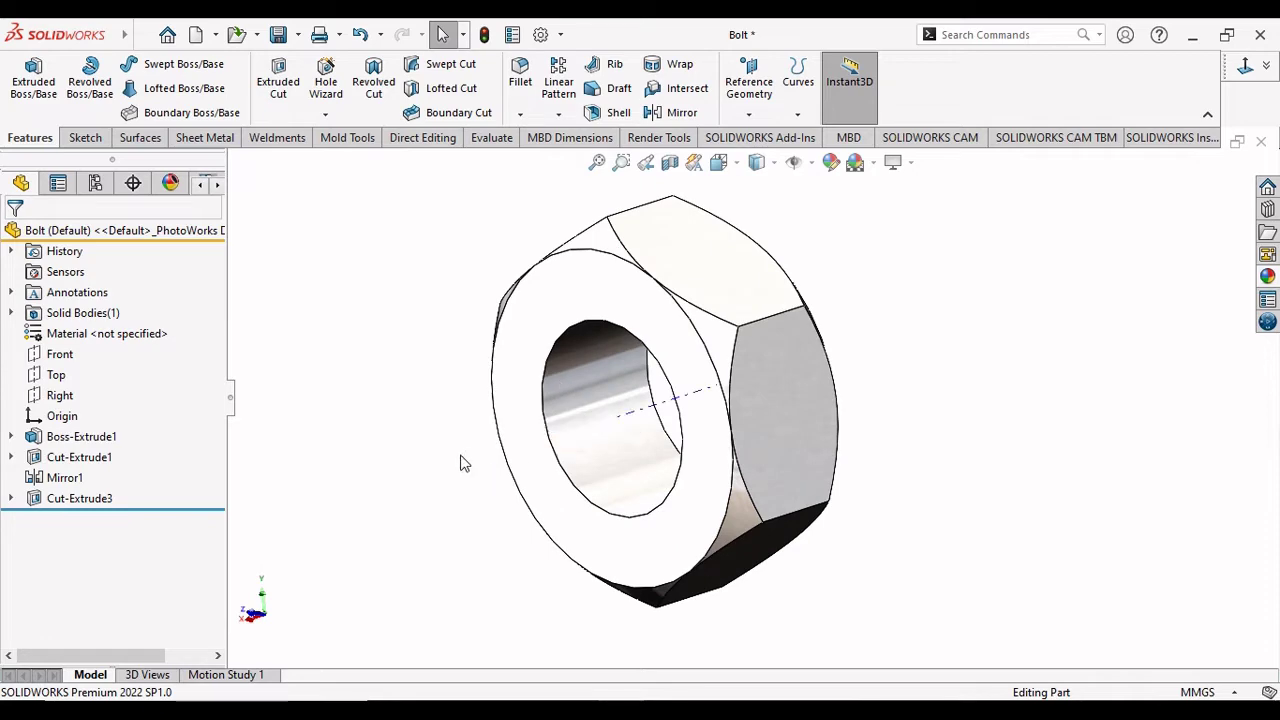
pyautogui.scroll(-3, 577, 434)
pyautogui.scroll(3, 640, 440)
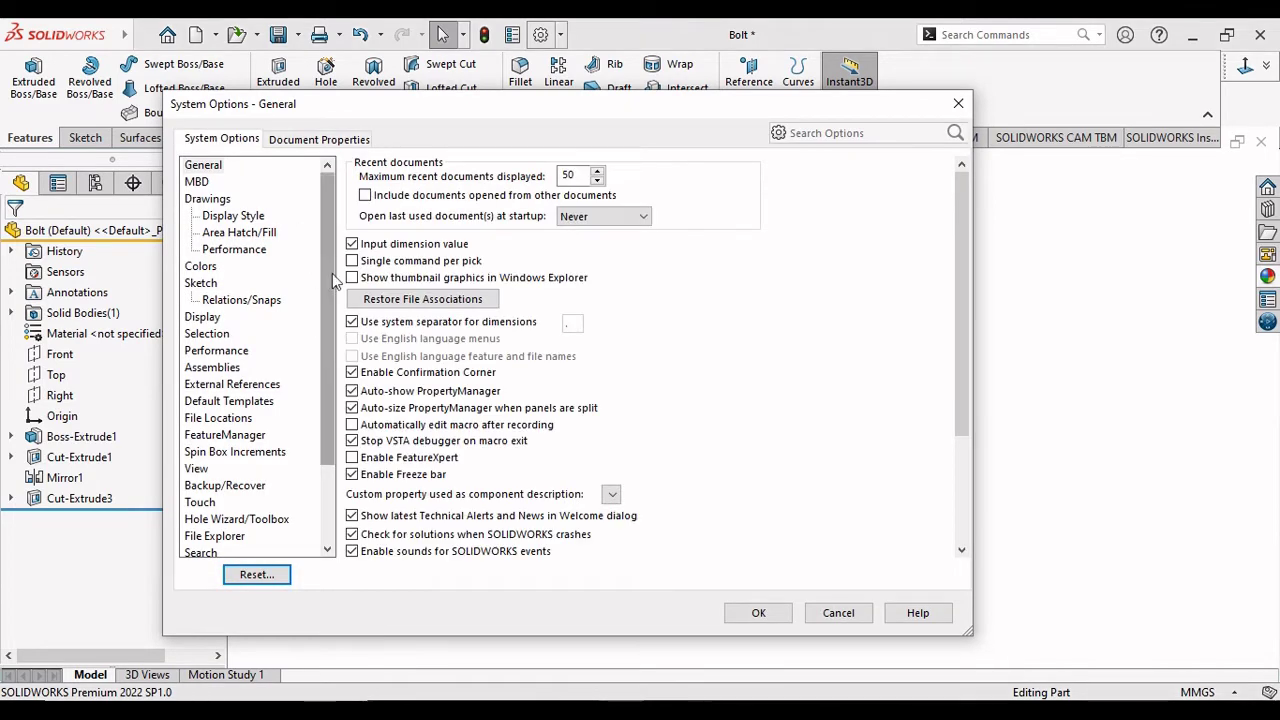
# Raise both shaded and wireframe Image Quality sliders near High in Document Properties.
pyautogui.click(322, 141)
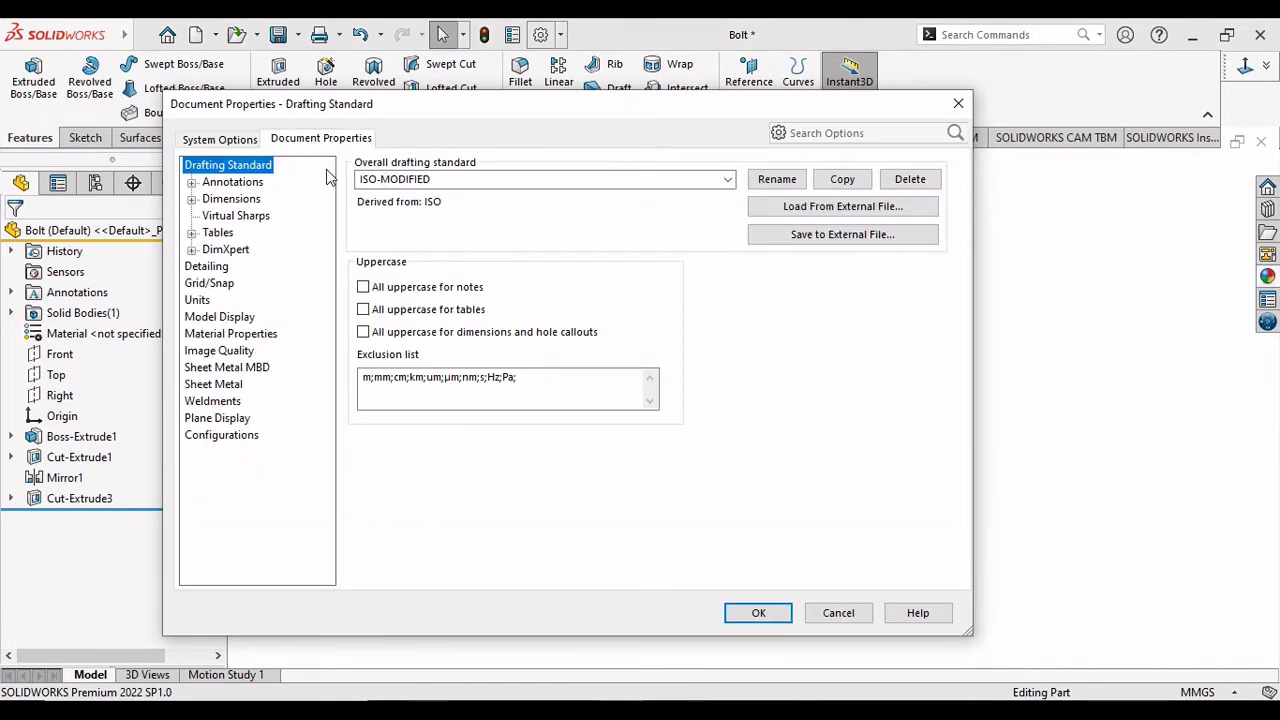
pyautogui.click(219, 350)
pyautogui.moveTo(405, 195)
pyautogui.mouseDown()
pyautogui.moveTo(676, 195)
pyautogui.moveTo(686, 218)
pyautogui.mouseUp()
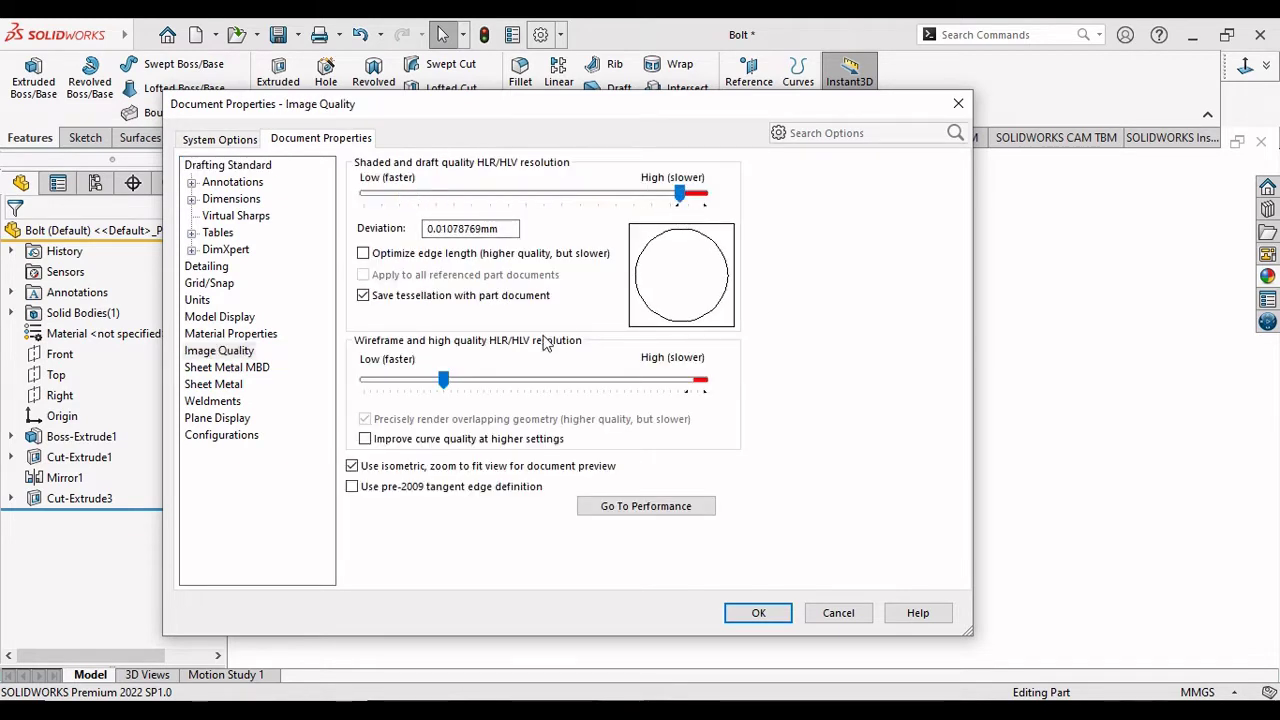
pyautogui.moveTo(640, 388); pyautogui.dragTo(688, 392)
pyautogui.click(758, 614)
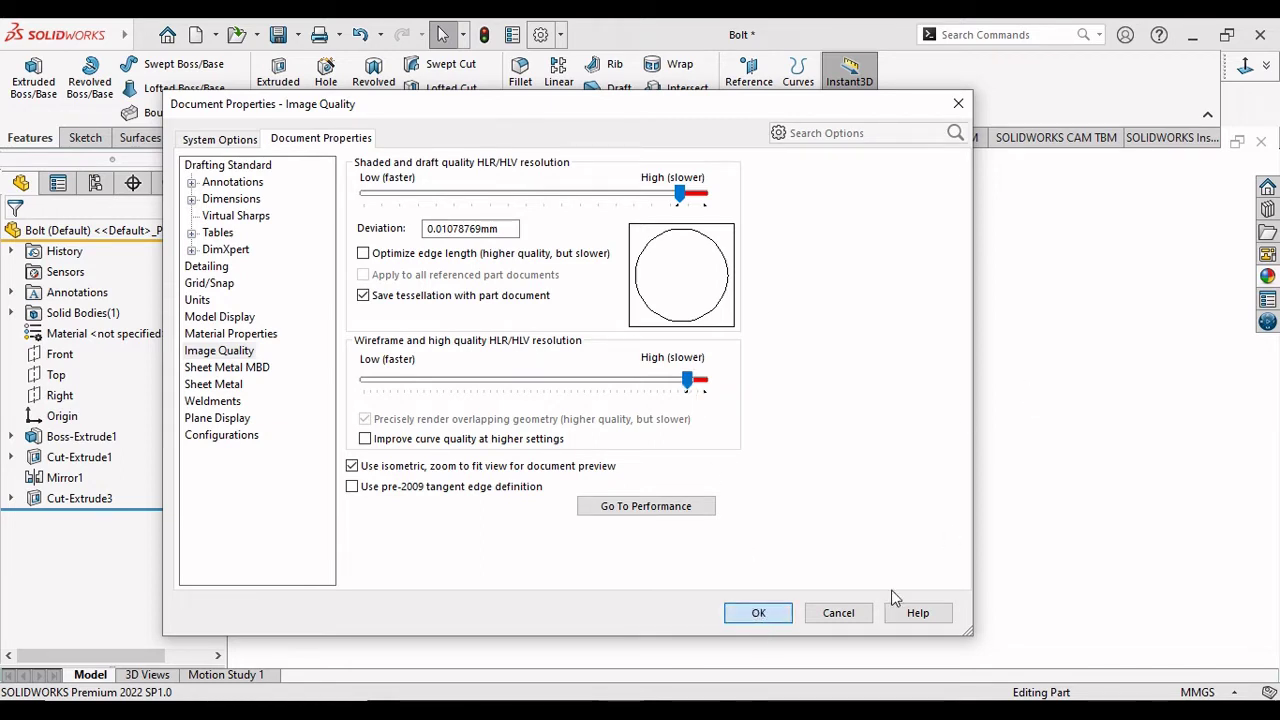
pyautogui.click(788, 605)
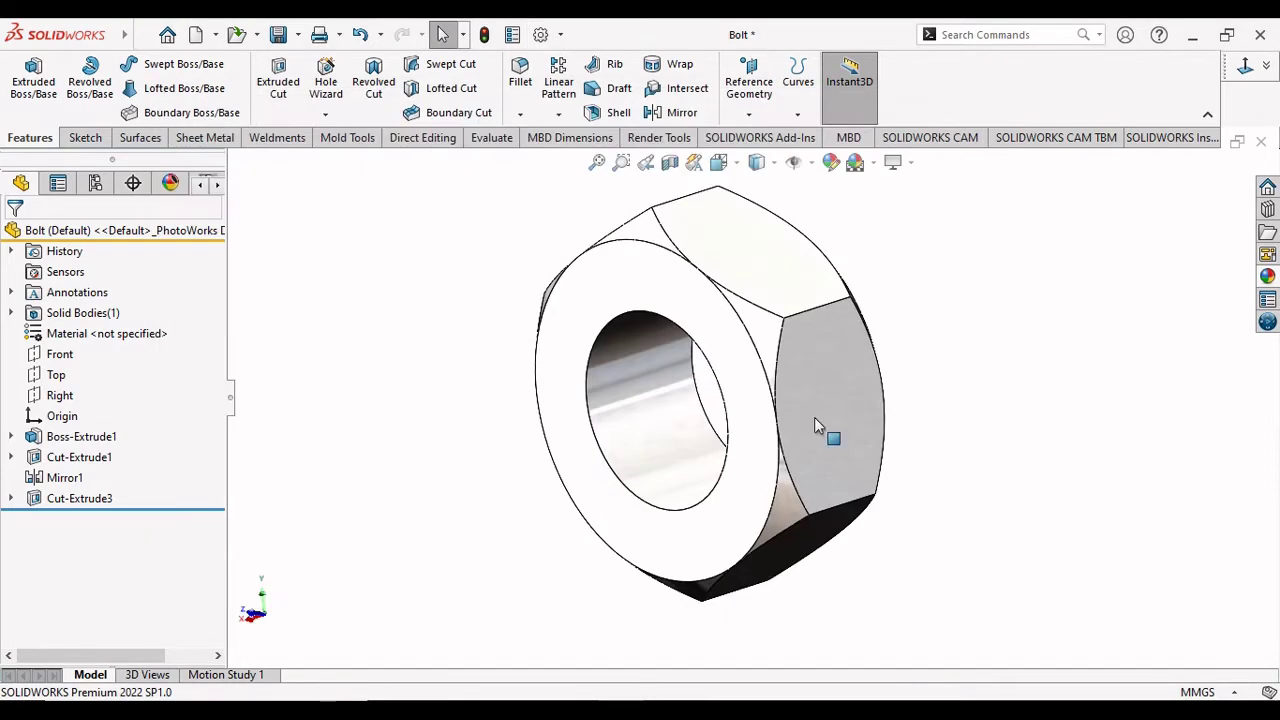
# Start a Thread feature on the front edge of the nut's hole.
pyautogui.scroll(-3, 651, 420)
pyautogui.scroll(-2, 514, 455)
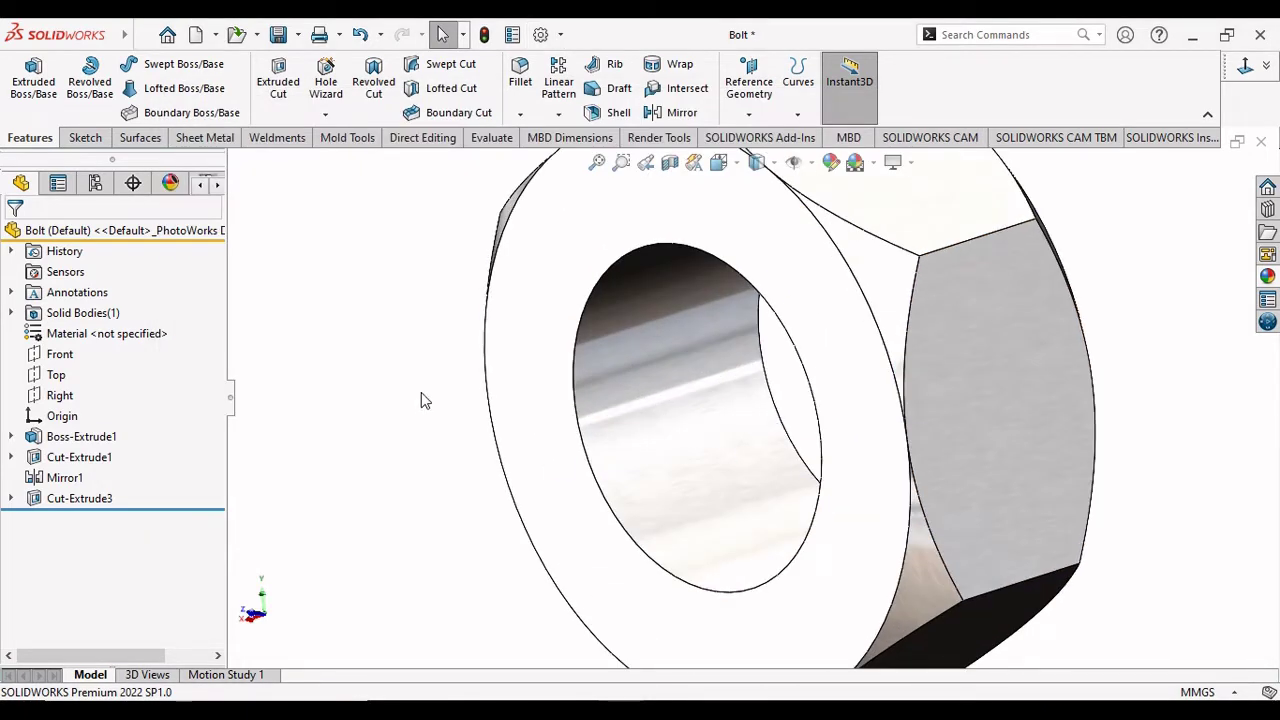
pyautogui.scroll(3, 423, 400)
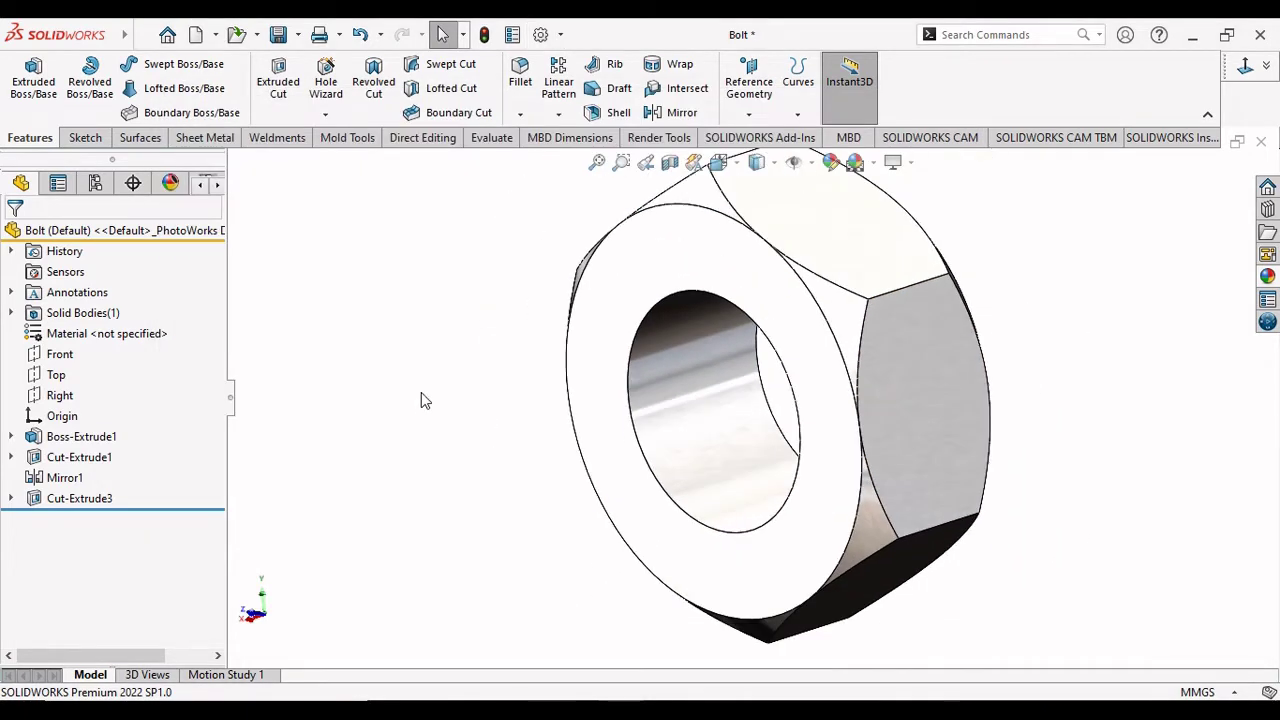
pyautogui.click(327, 116)
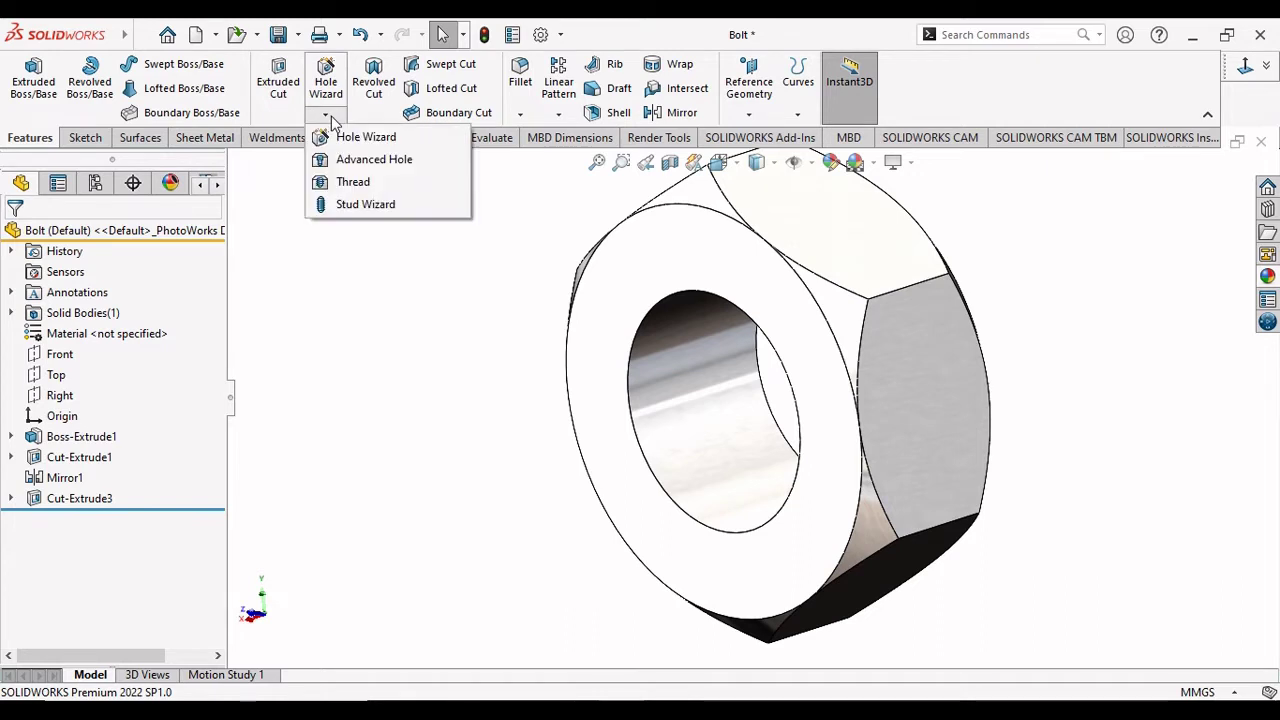
pyautogui.click(366, 186)
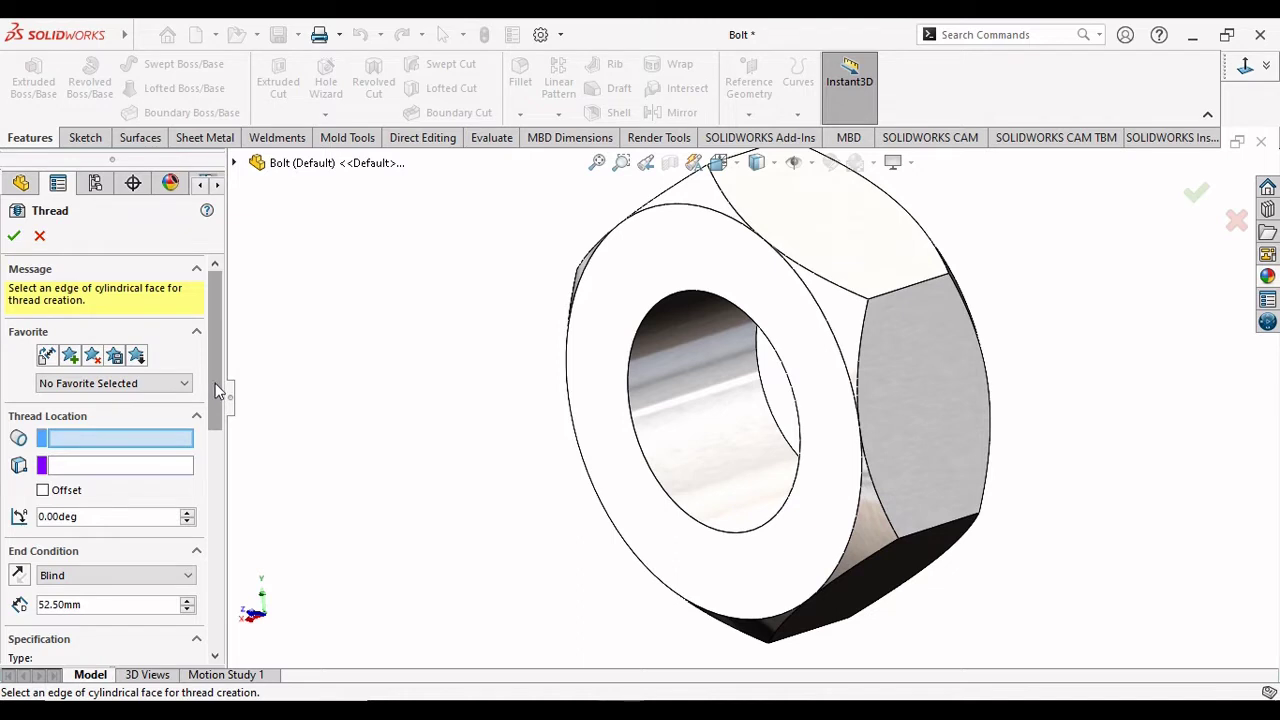
pyautogui.scroll(-2, 215, 386)
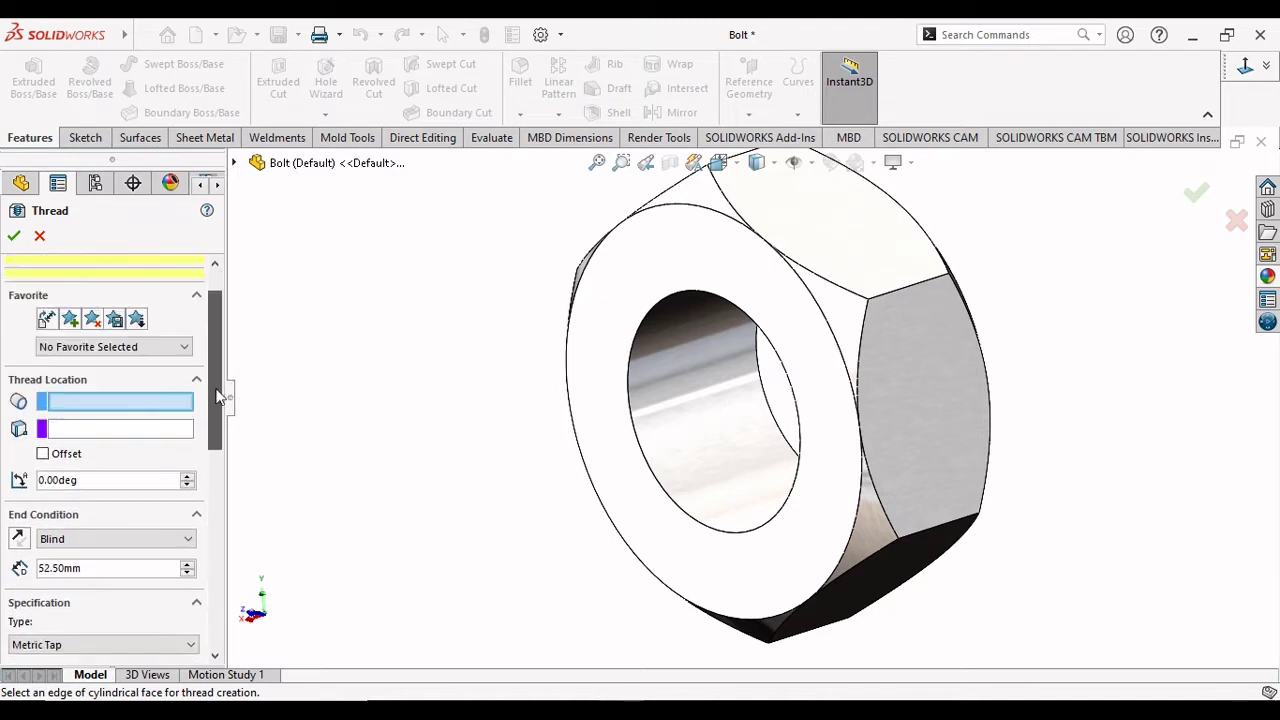
pyautogui.scroll(-3, 217, 396)
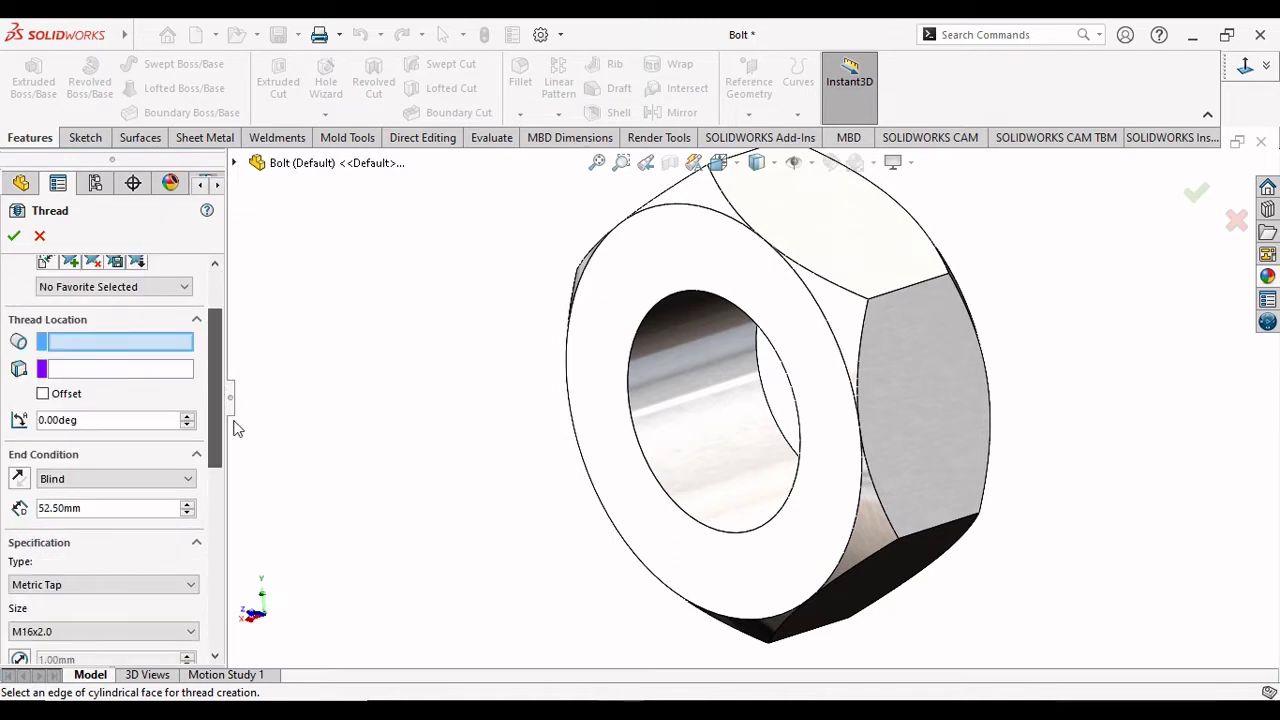
pyautogui.scroll(1, 237, 425)
pyautogui.scroll(3, 237, 420)
pyautogui.scroll(-2, 238, 414)
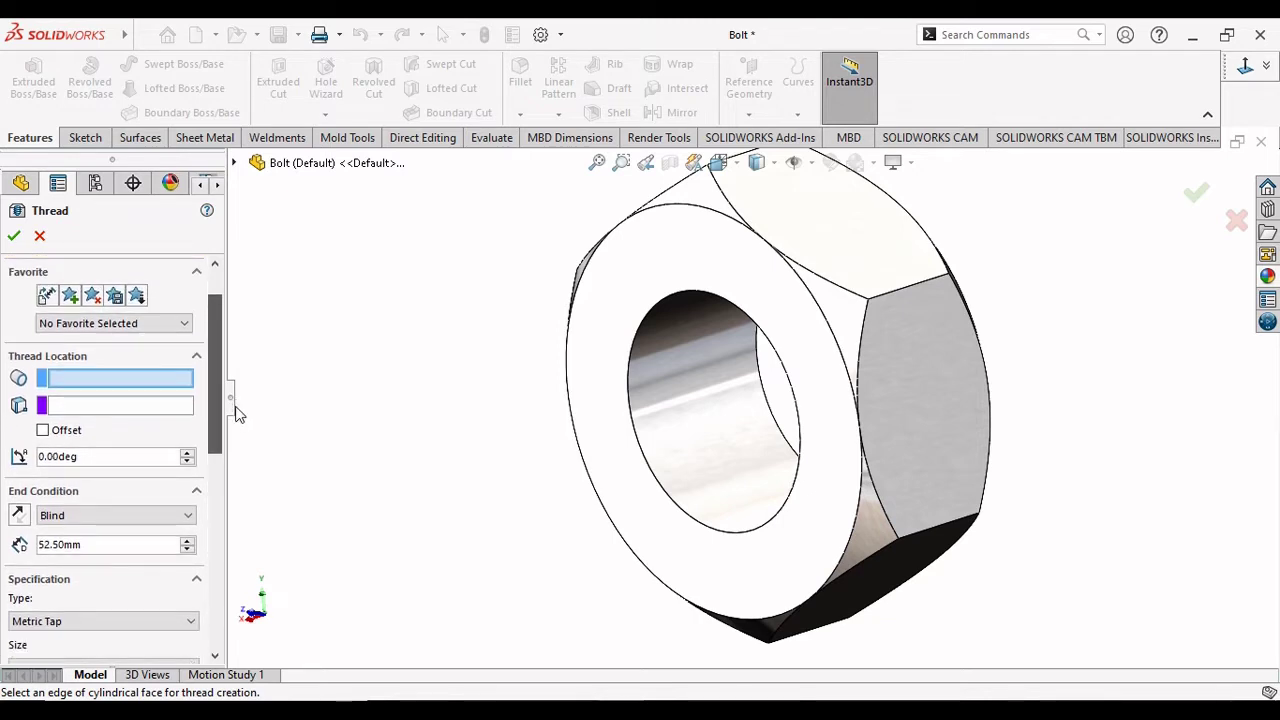
pyautogui.scroll(-1, 237, 414)
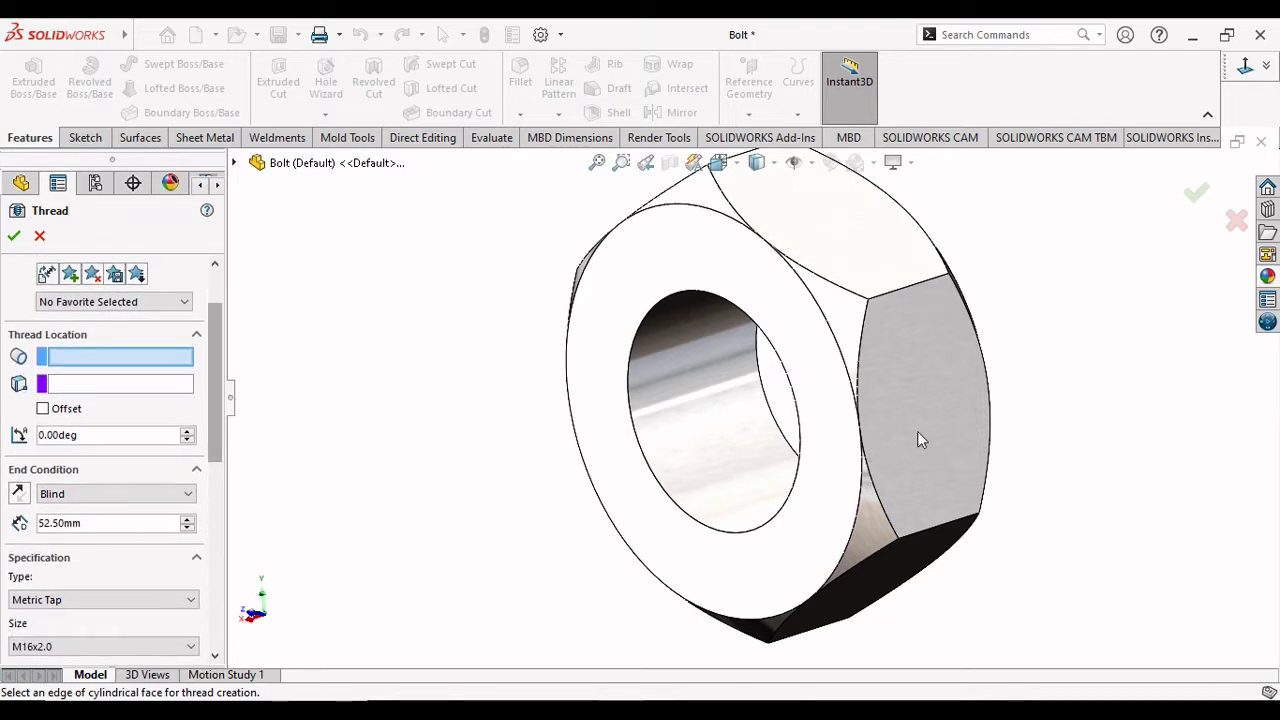
pyautogui.click(643, 460)
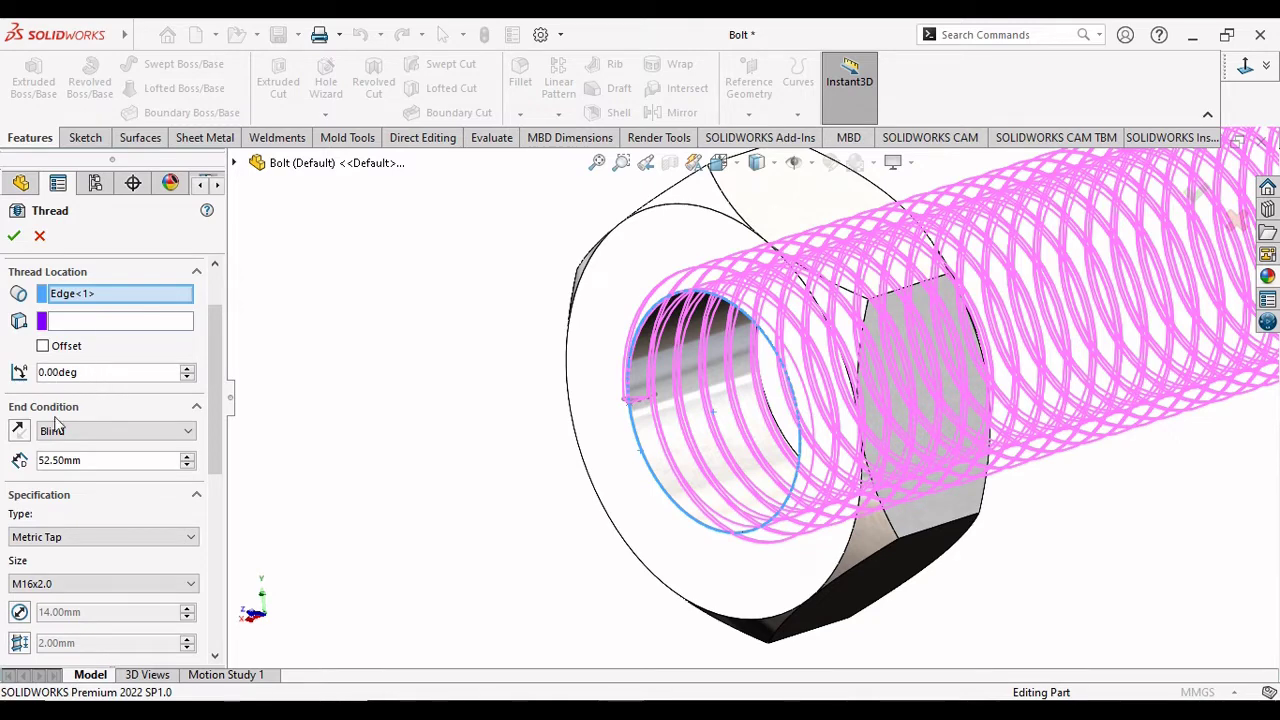
# Offset the thread start 3 mm outside the face and set a 15 mm blind depth.
pyautogui.click(43, 346)
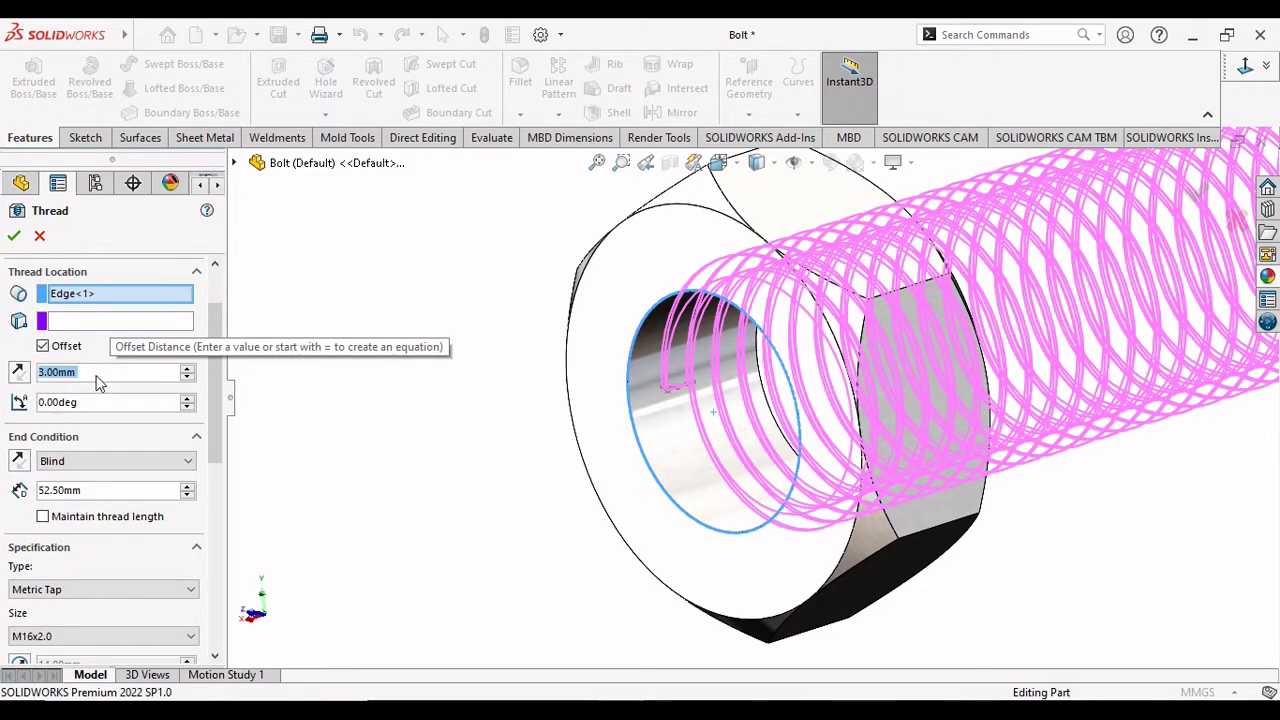
pyautogui.click(21, 373)
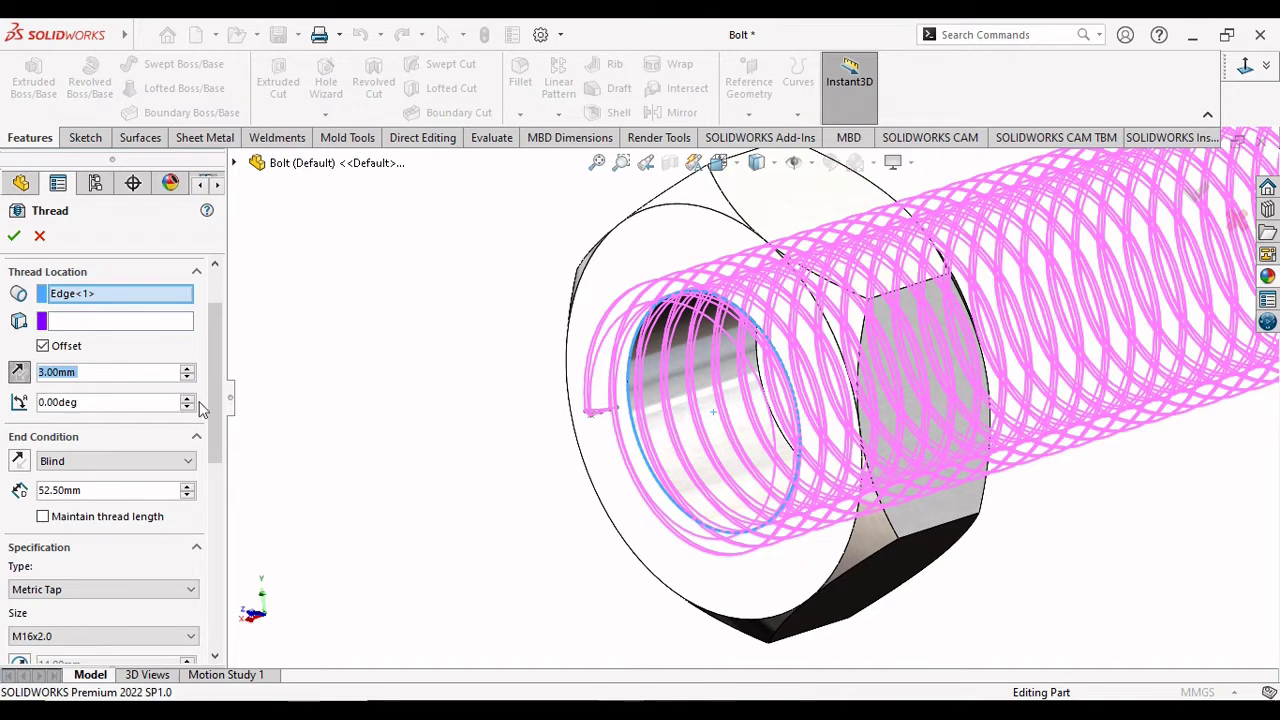
pyautogui.scroll(-3, 207, 409)
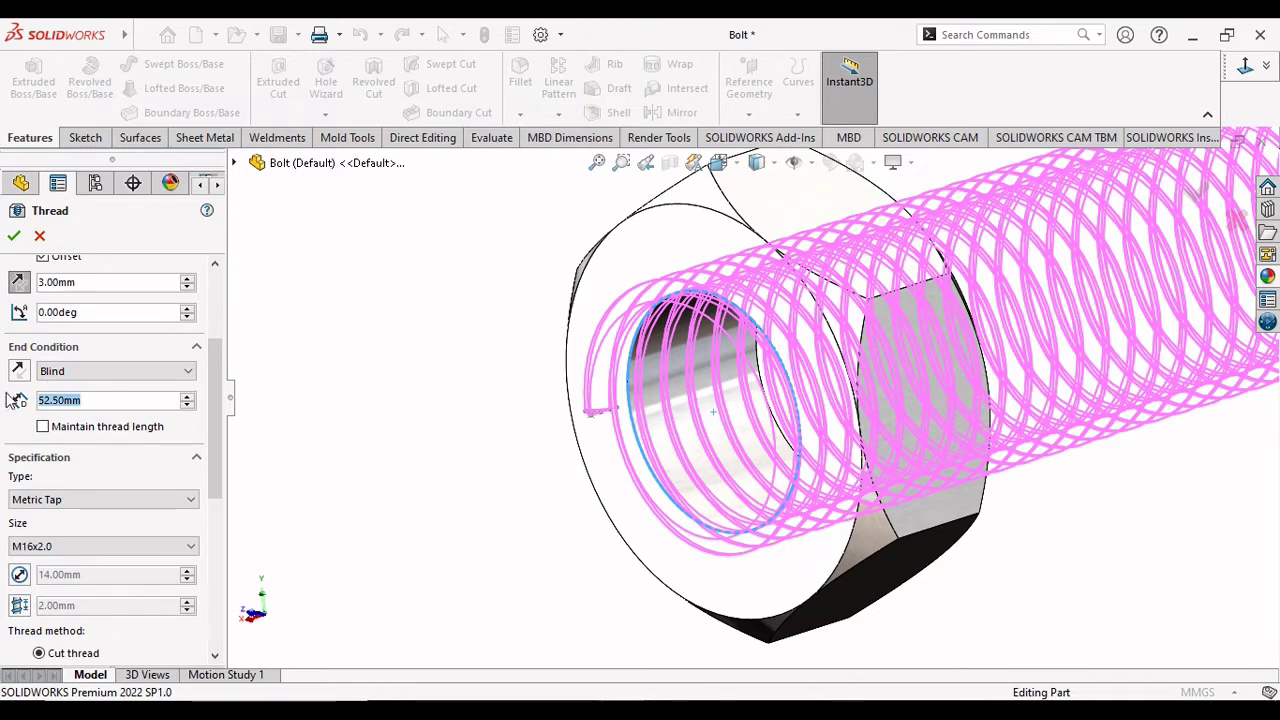
pyautogui.write('15')
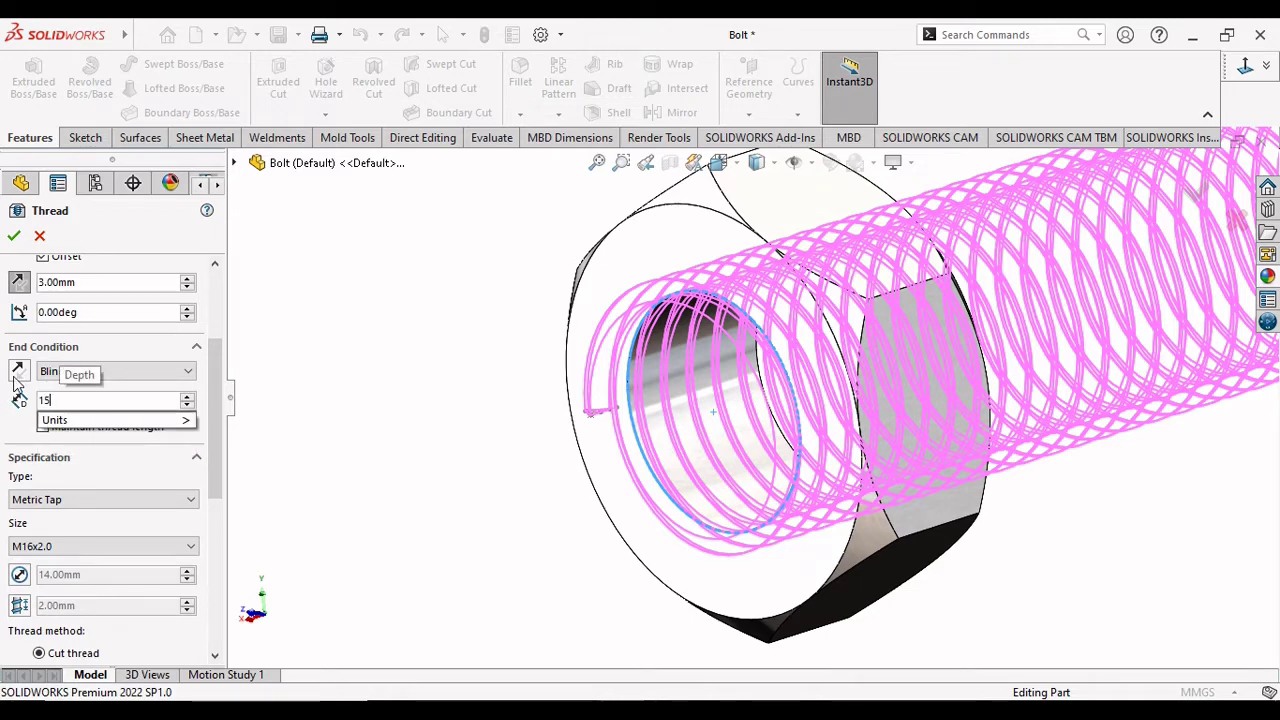
pyautogui.press('Return')
pyautogui.moveTo(417, 432)
pyautogui.mouseDown(button='middle')
pyautogui.moveTo(1034, 491)
pyautogui.moveTo(1006, 503)
pyautogui.moveTo(1058, 506)
pyautogui.mouseUp(button='middle')
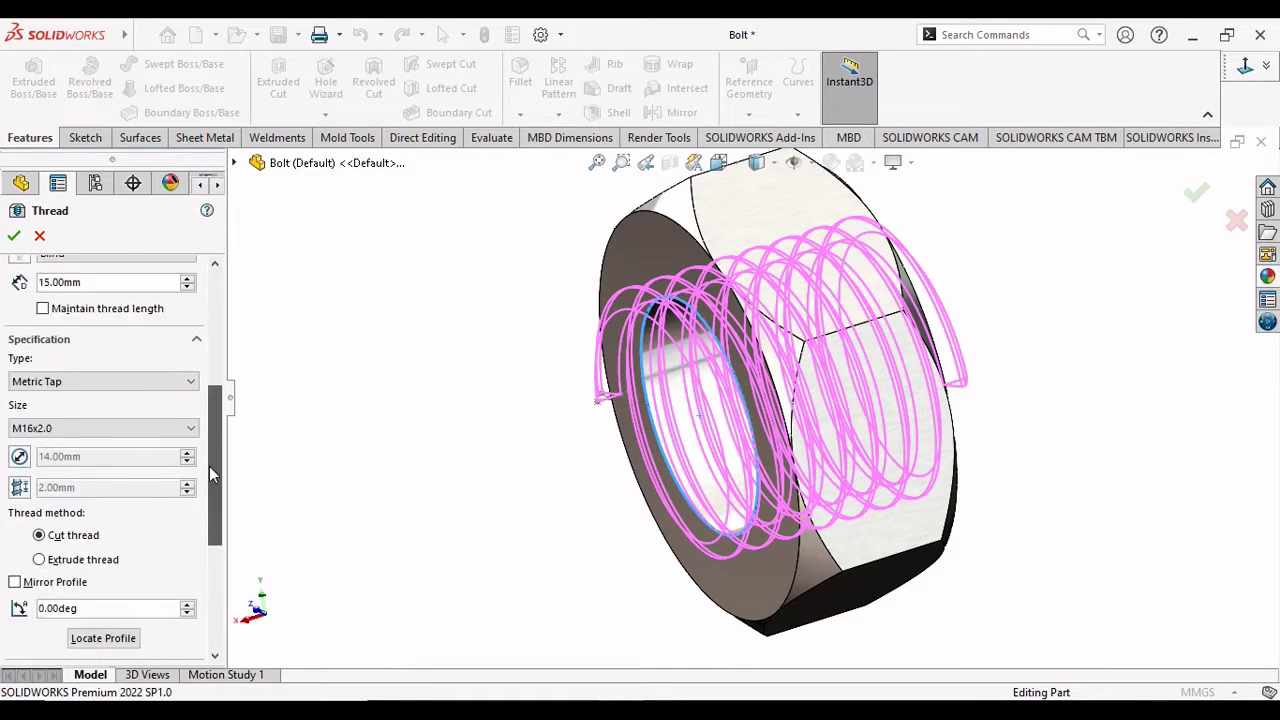
pyautogui.scroll(-3, 200, 430)
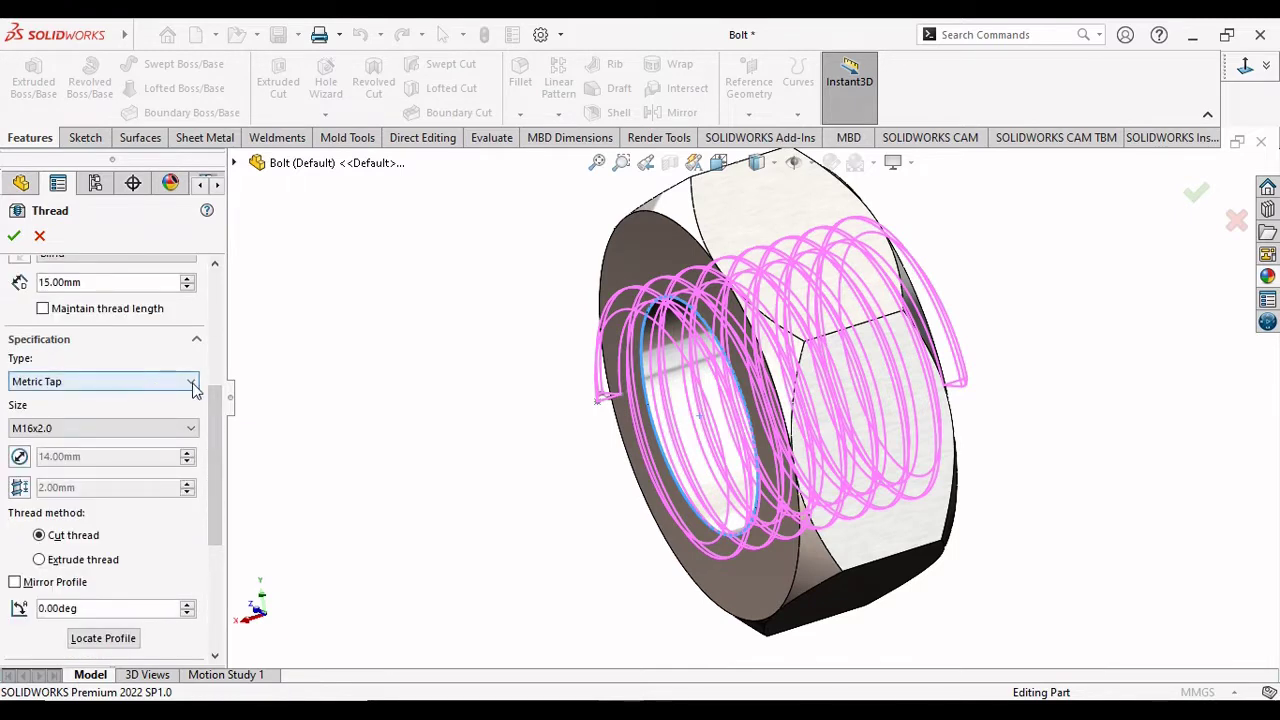
# Create it as a Metric Tap M16x2.0 cut thread.
pyautogui.click(193, 381)
pyautogui.click(147, 434)
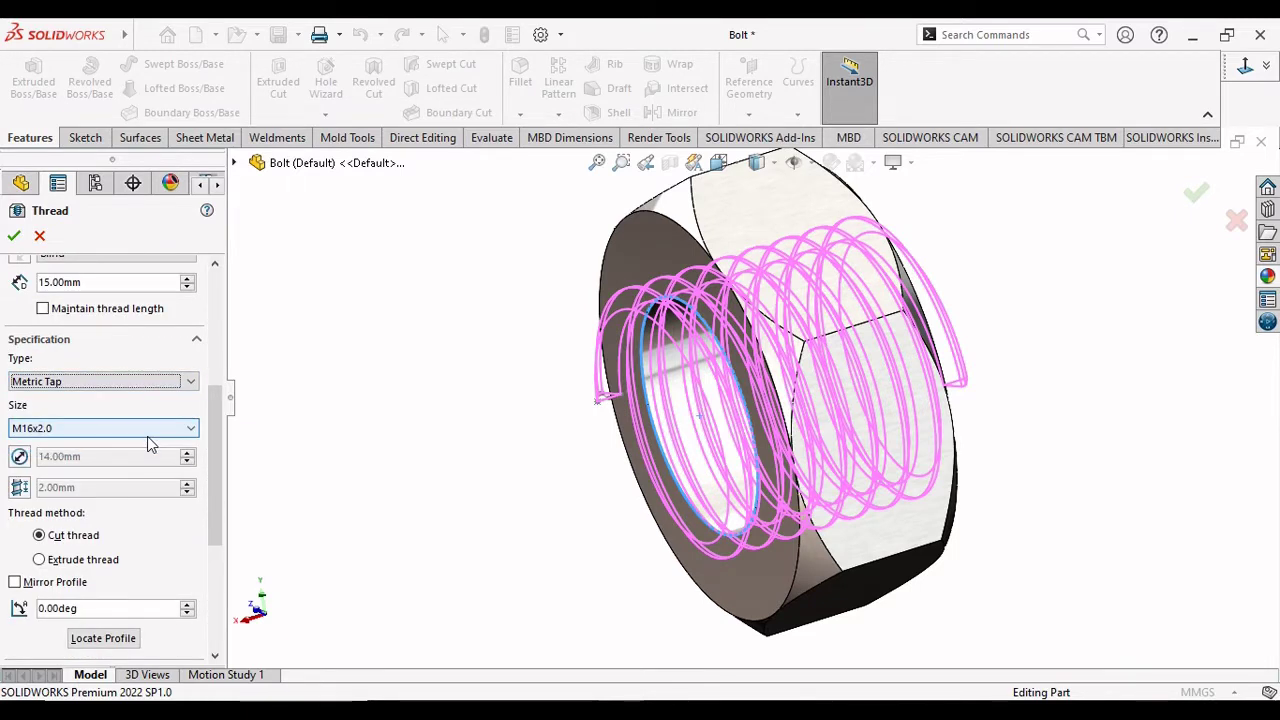
pyautogui.click(191, 430)
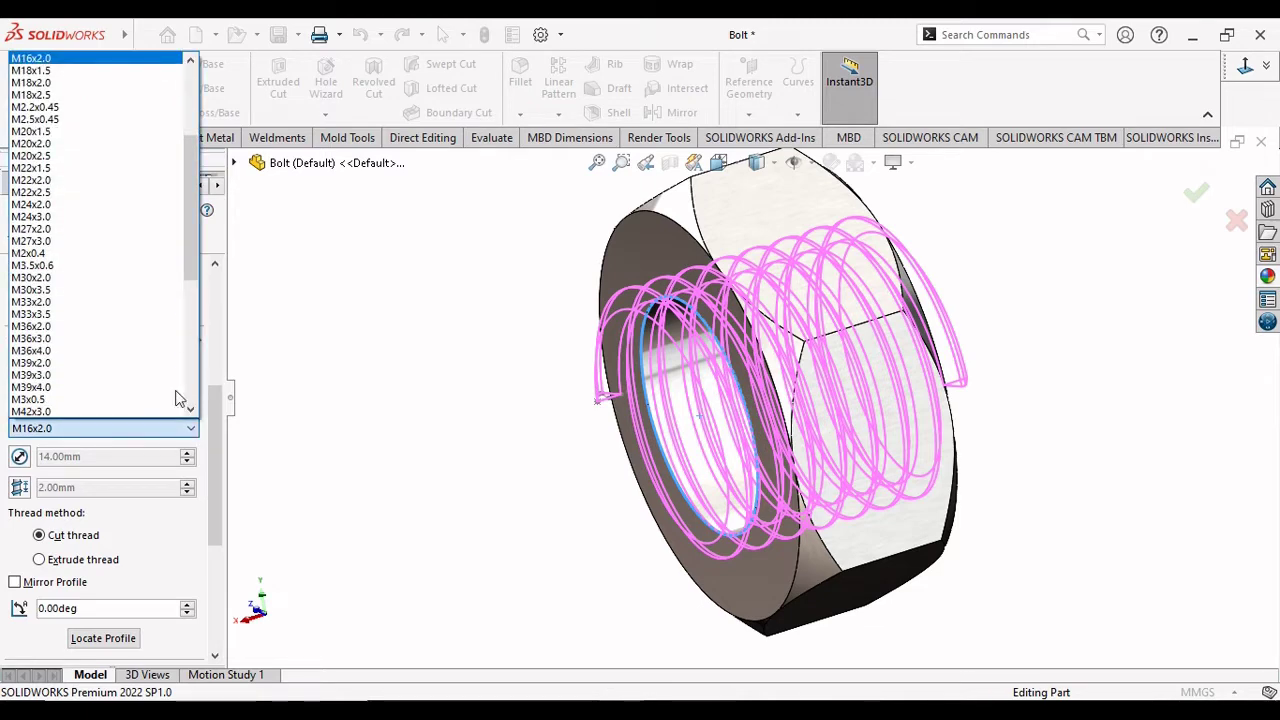
pyautogui.click(84, 60)
pyautogui.scroll(-3, 197, 527)
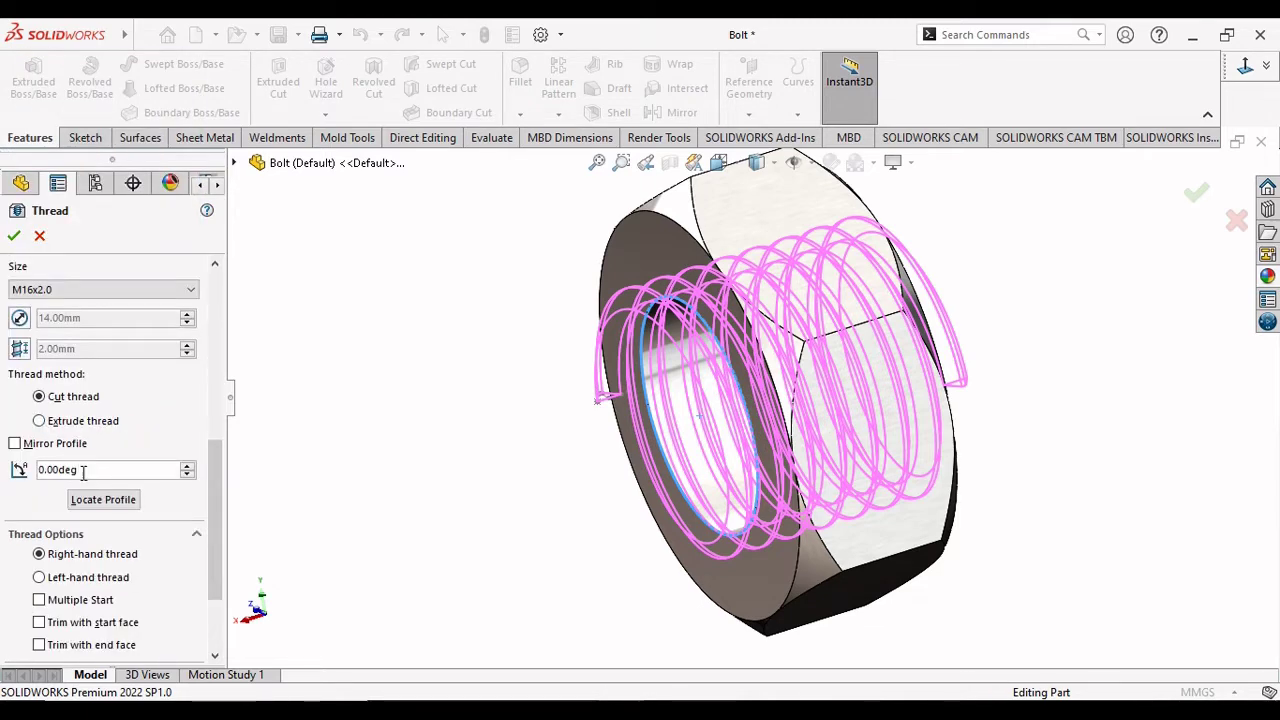
pyautogui.scroll(-3, 217, 580)
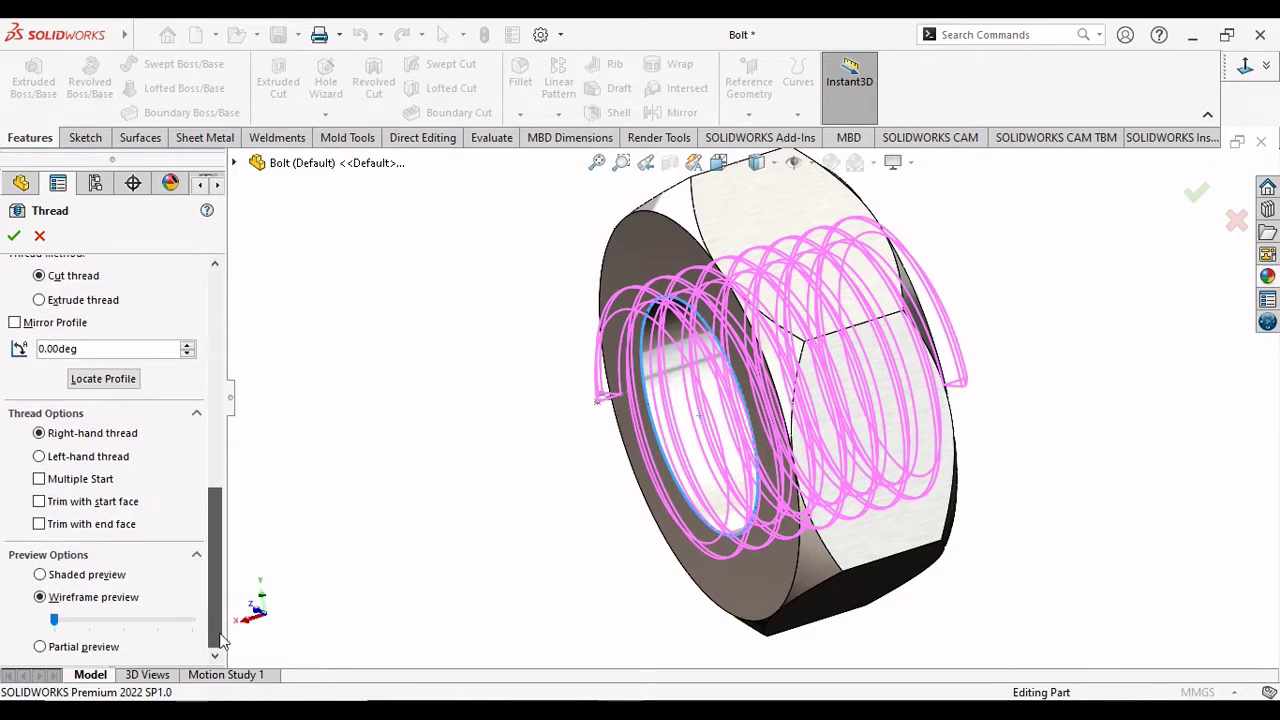
pyautogui.click(14, 236)
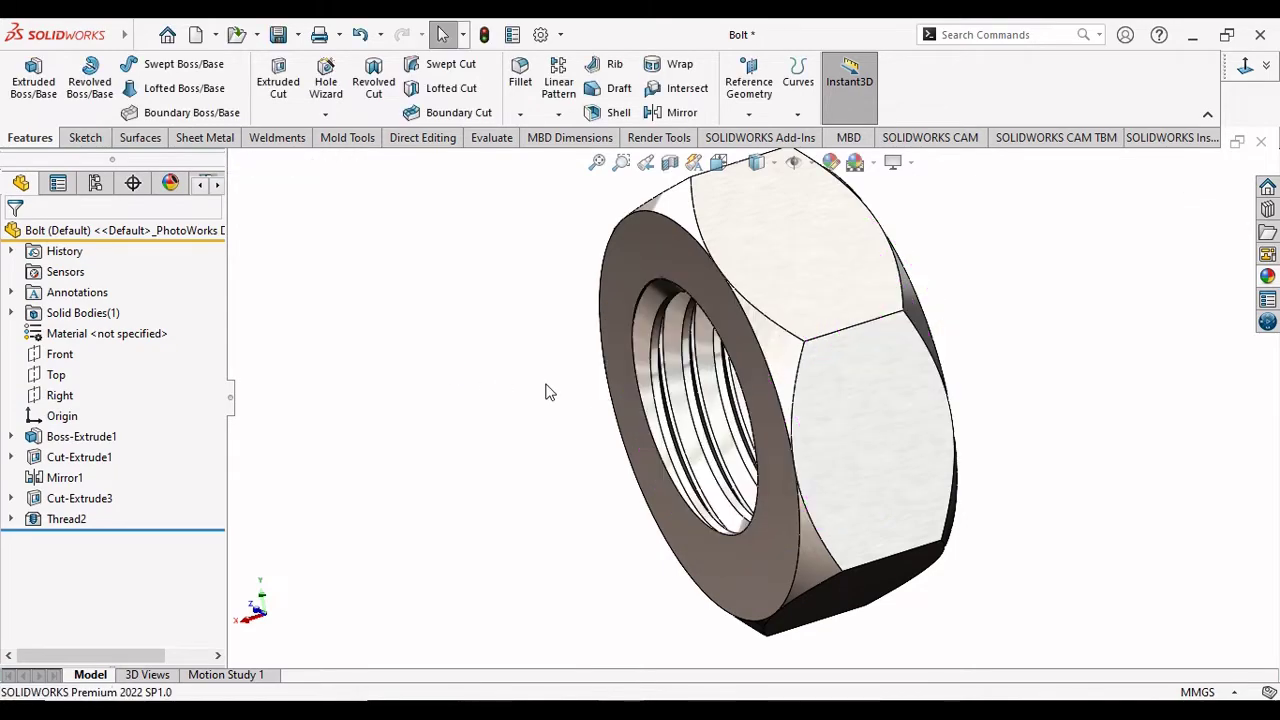
# Inspect the cut thread, then rebuild and save the Bolt part.
pyautogui.moveTo(535, 394)
pyautogui.mouseDown(button='middle')
pyautogui.moveTo(509, 416)
pyautogui.moveTo(528, 346)
pyautogui.moveTo(456, 304)
pyautogui.moveTo(953, 407)
pyautogui.mouseUp(button='middle')
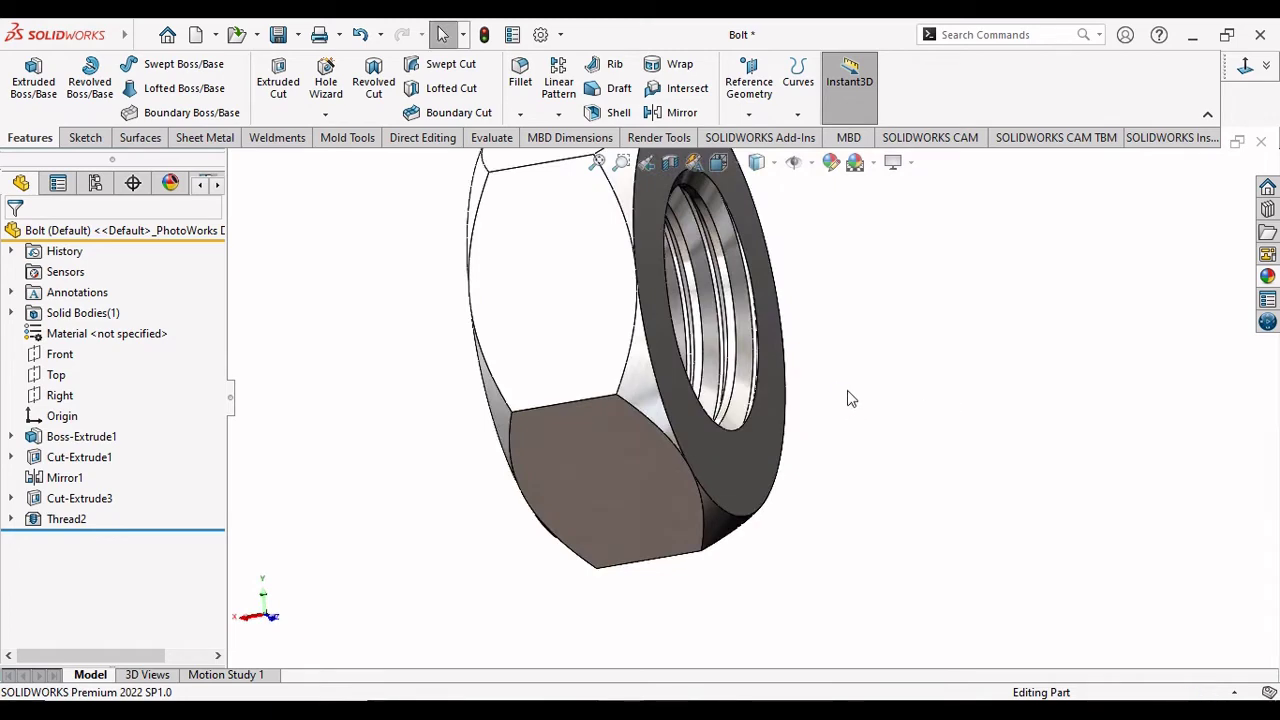
pyautogui.moveTo(847, 398)
pyautogui.mouseDown(button='middle')
pyautogui.moveTo(857, 434)
pyautogui.moveTo(943, 400)
pyautogui.moveTo(975, 450)
pyautogui.mouseUp(button='middle')
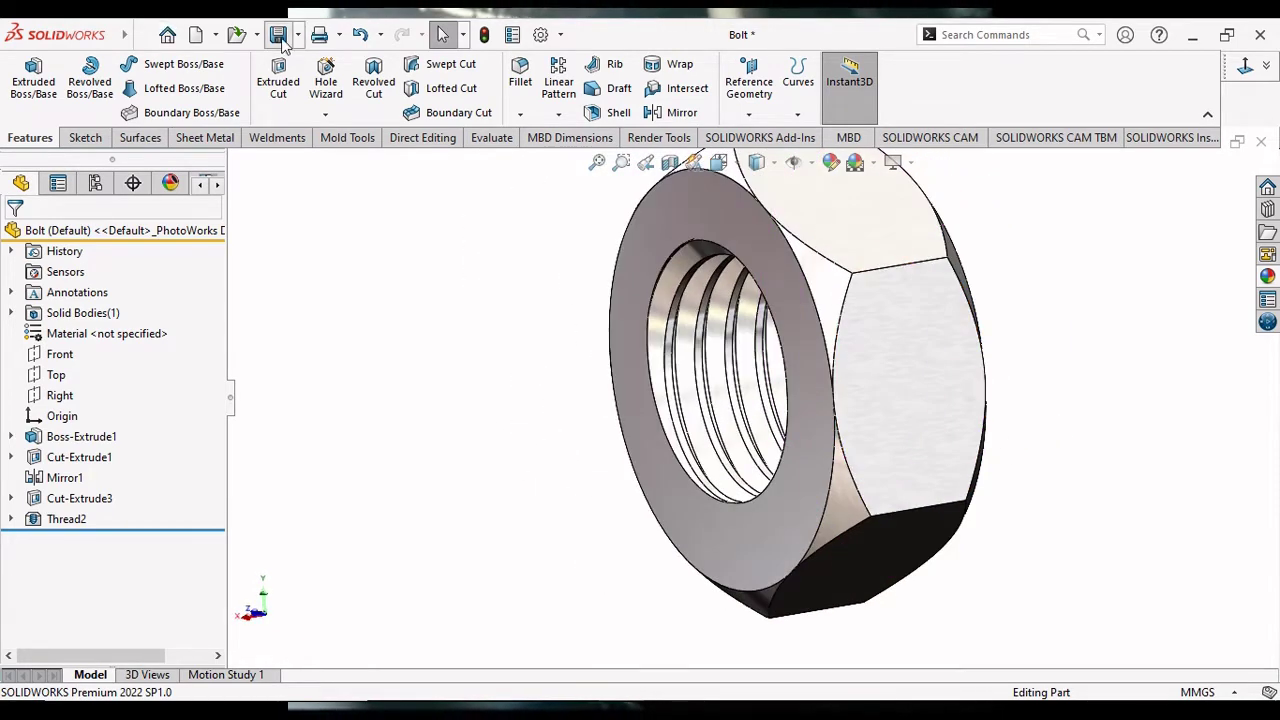
pyautogui.click(280, 37)
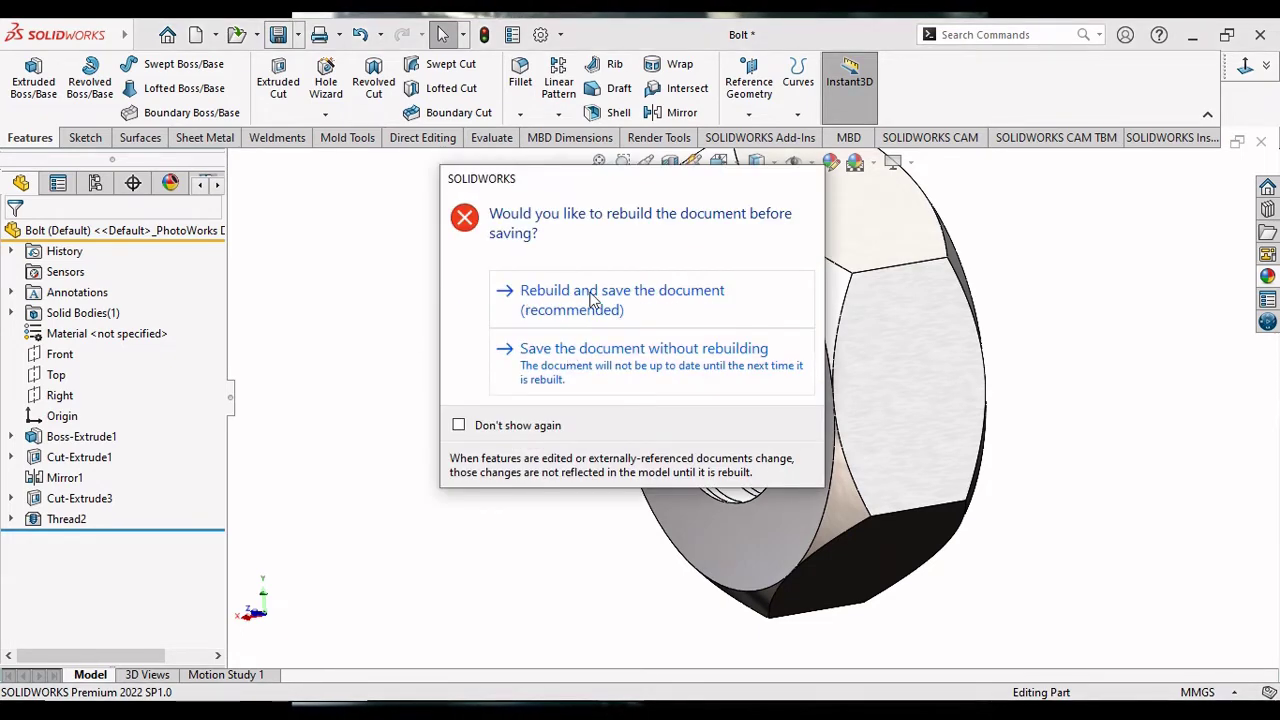
pyautogui.click(590, 300)
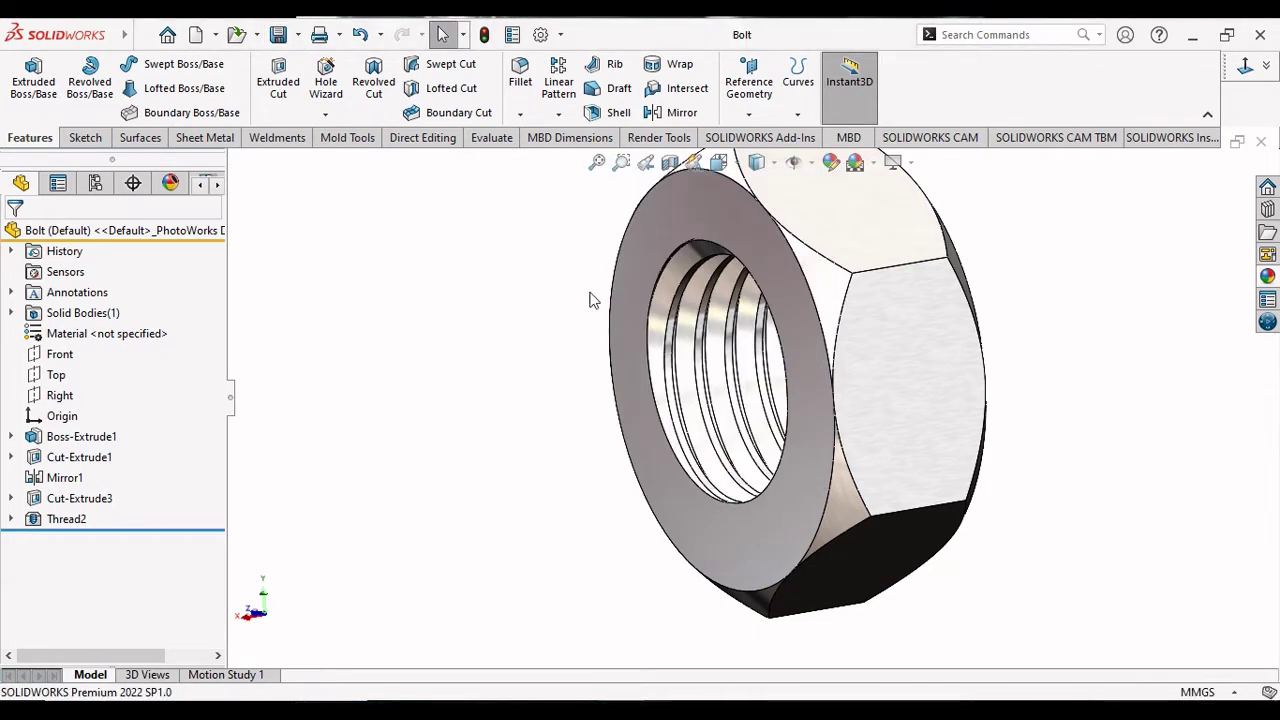
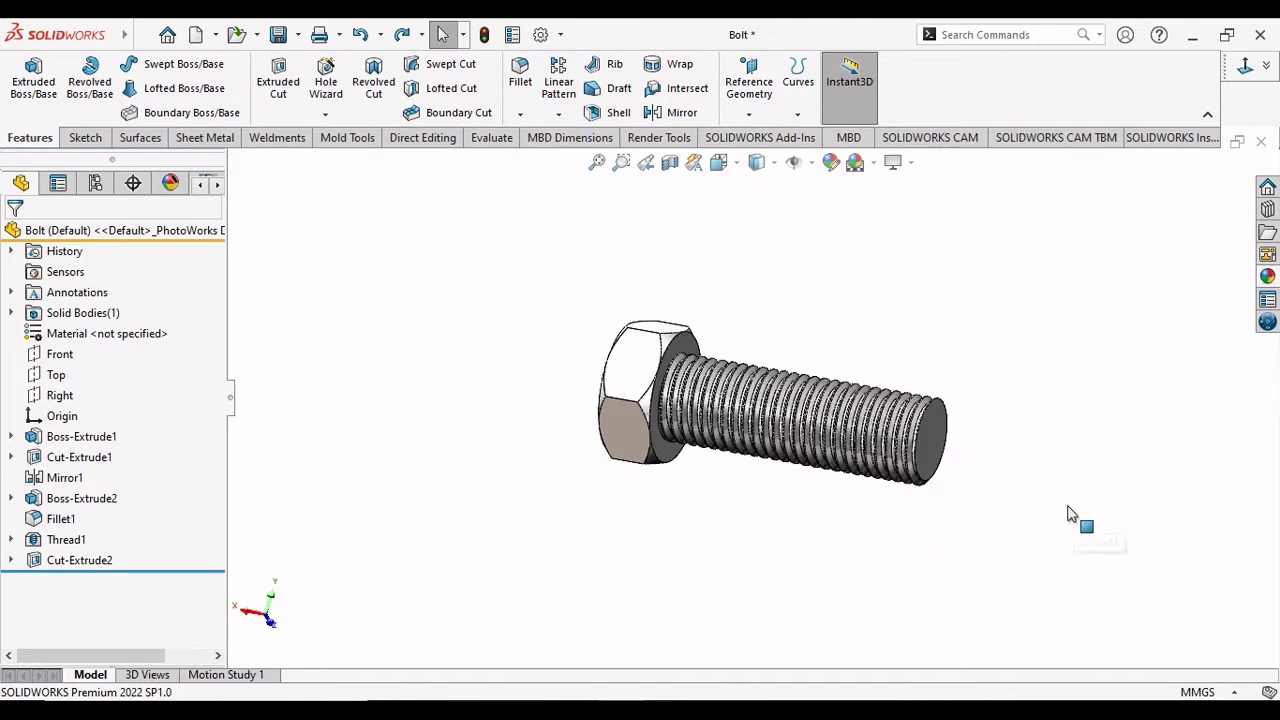
# Save the bolt part.
pyautogui.scroll(2, 728, 395)
pyautogui.scroll(1, 728, 395)
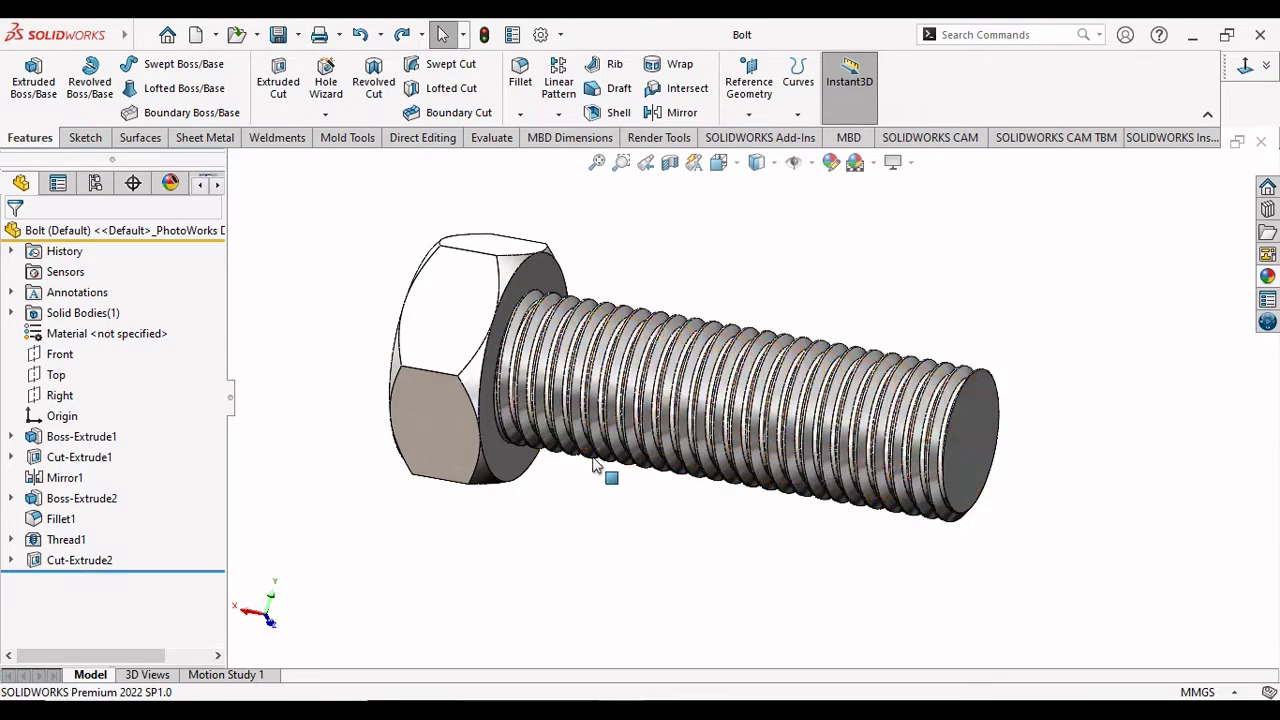
pyautogui.click(280, 38)
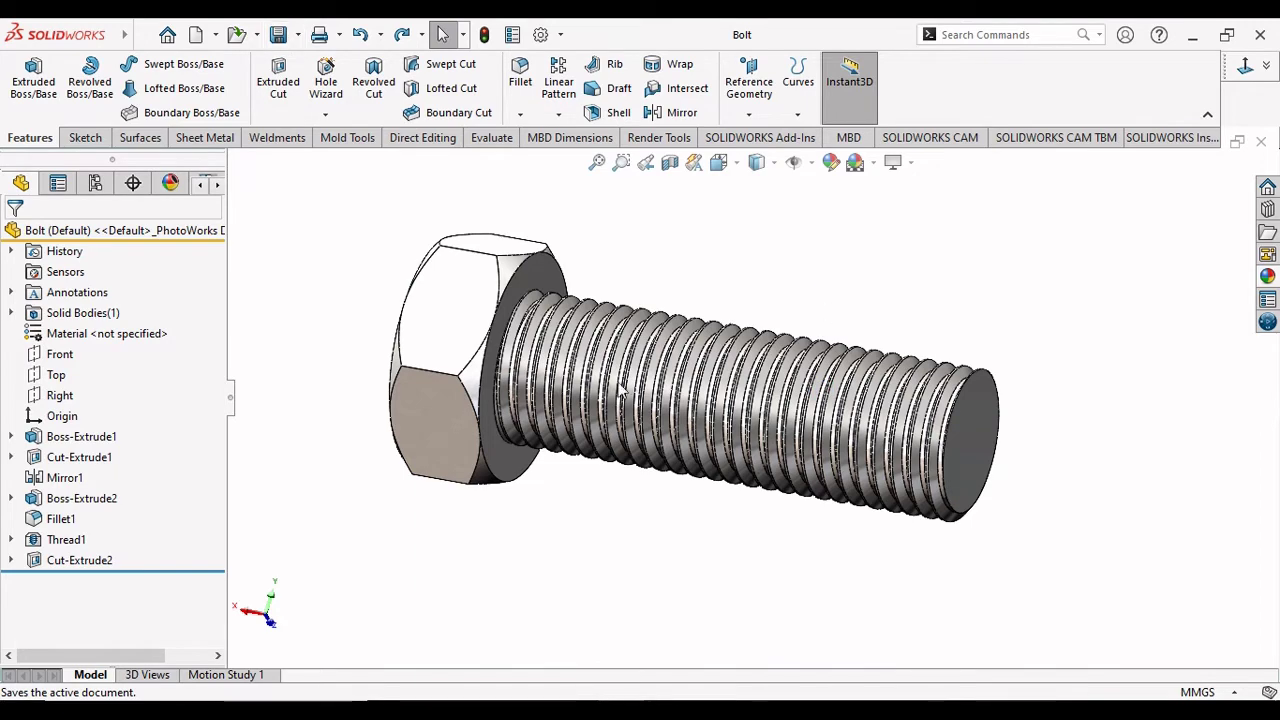
# Select Cut-Extrude2, Thread1, Fillet1 and Boss-Extrude2 together and bring up their Delete option.
pyautogui.click(11, 498)
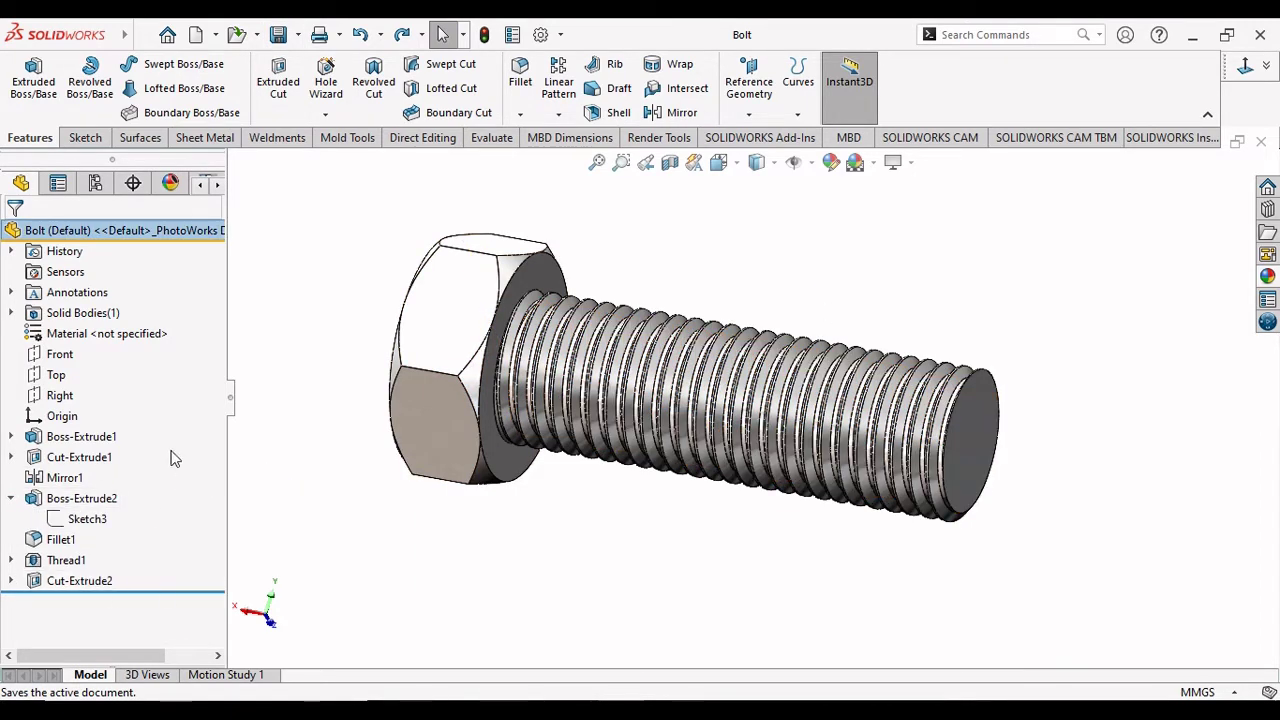
pyautogui.click(68, 582)
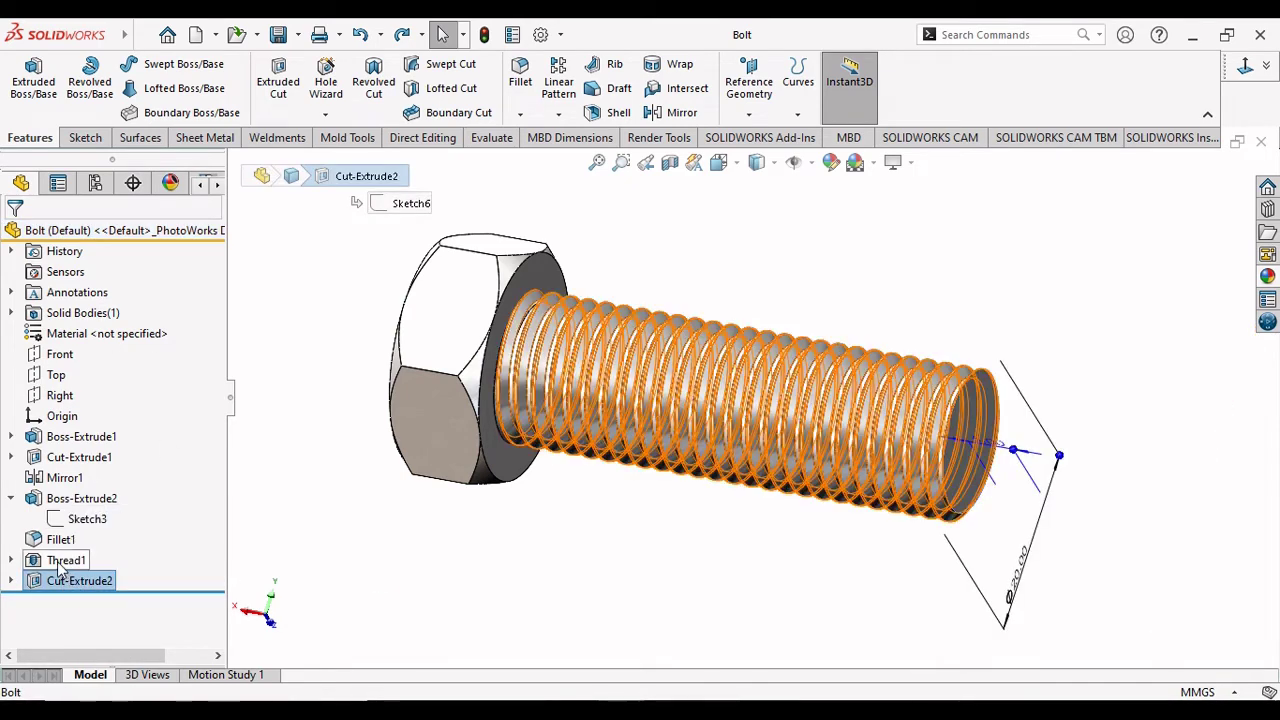
pyautogui.keyDown('ctrl'); pyautogui.click(62, 560); pyautogui.keyUp('ctrl')
pyautogui.keyDown('ctrl'); pyautogui.click(58, 539); pyautogui.keyUp('ctrl')
pyautogui.click(80, 498)
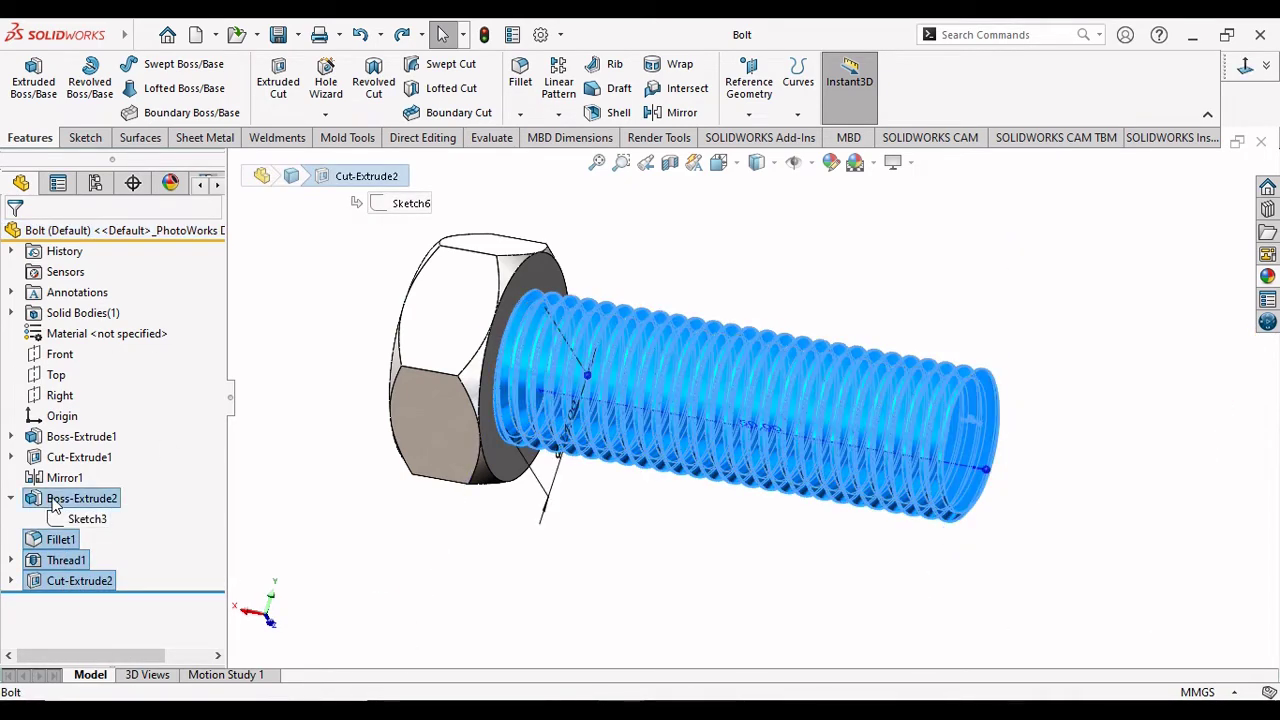
pyautogui.rightClick(80, 498)
# Delete Boss-Extrude2 and its dependents, then cut a Ø14 through-all hole from Sketch3.
pyautogui.click(90, 423)
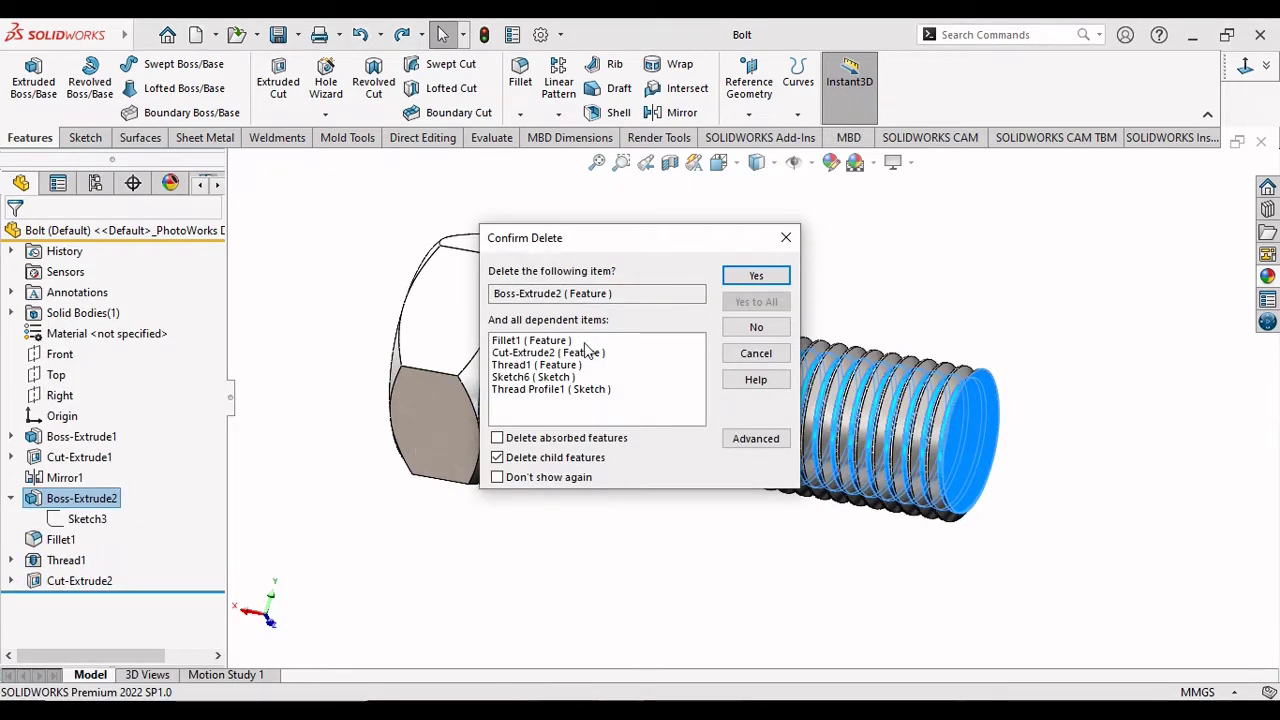
pyautogui.click(756, 275)
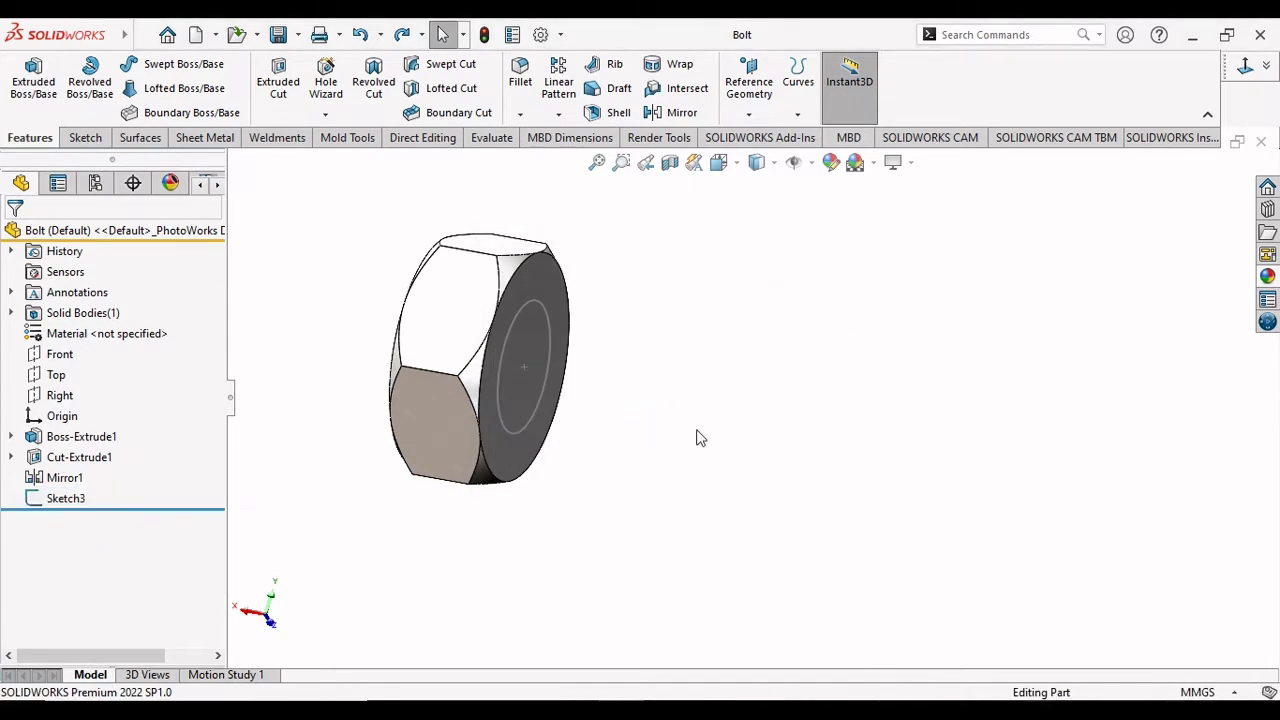
pyautogui.click(48, 498)
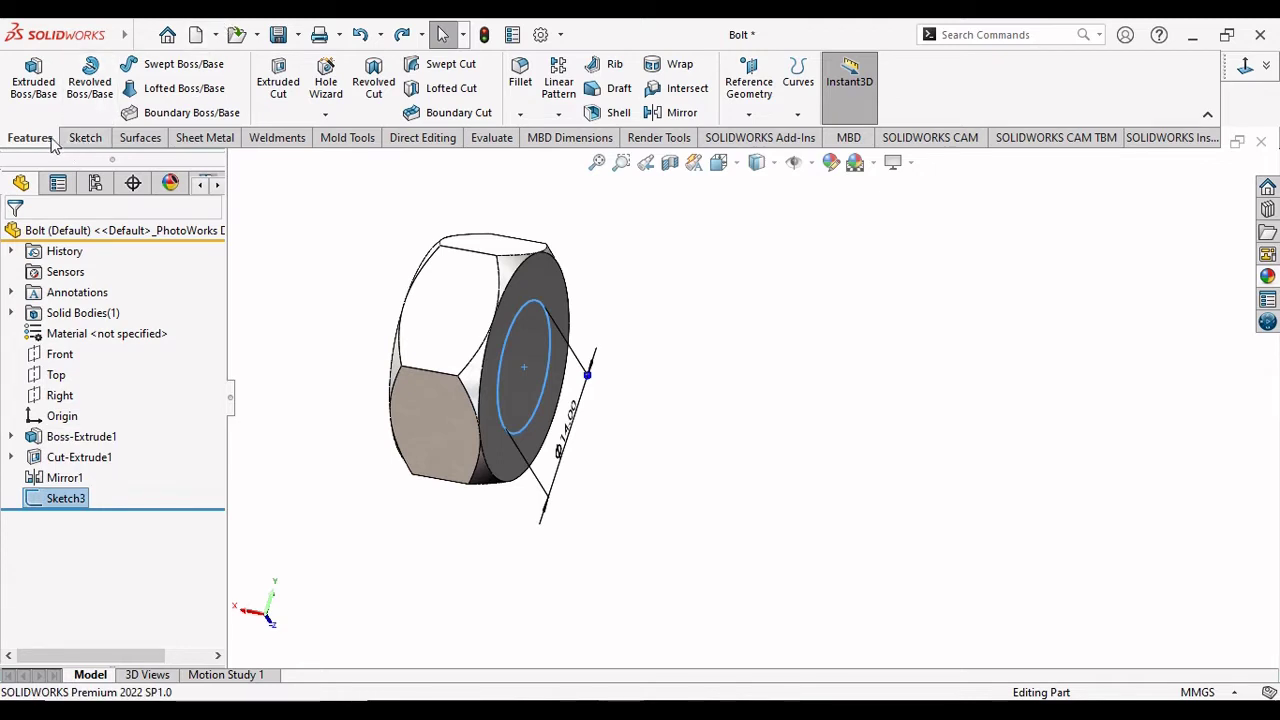
pyautogui.click(279, 84)
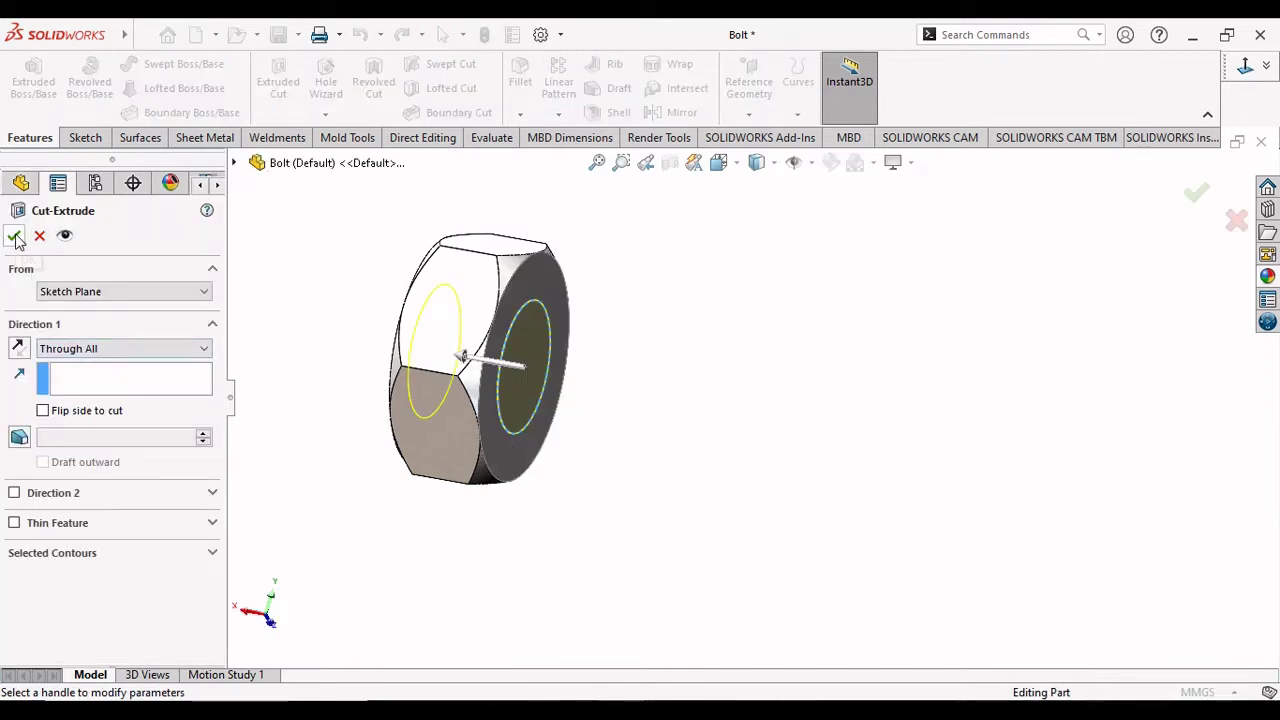
pyautogui.click(14, 236)
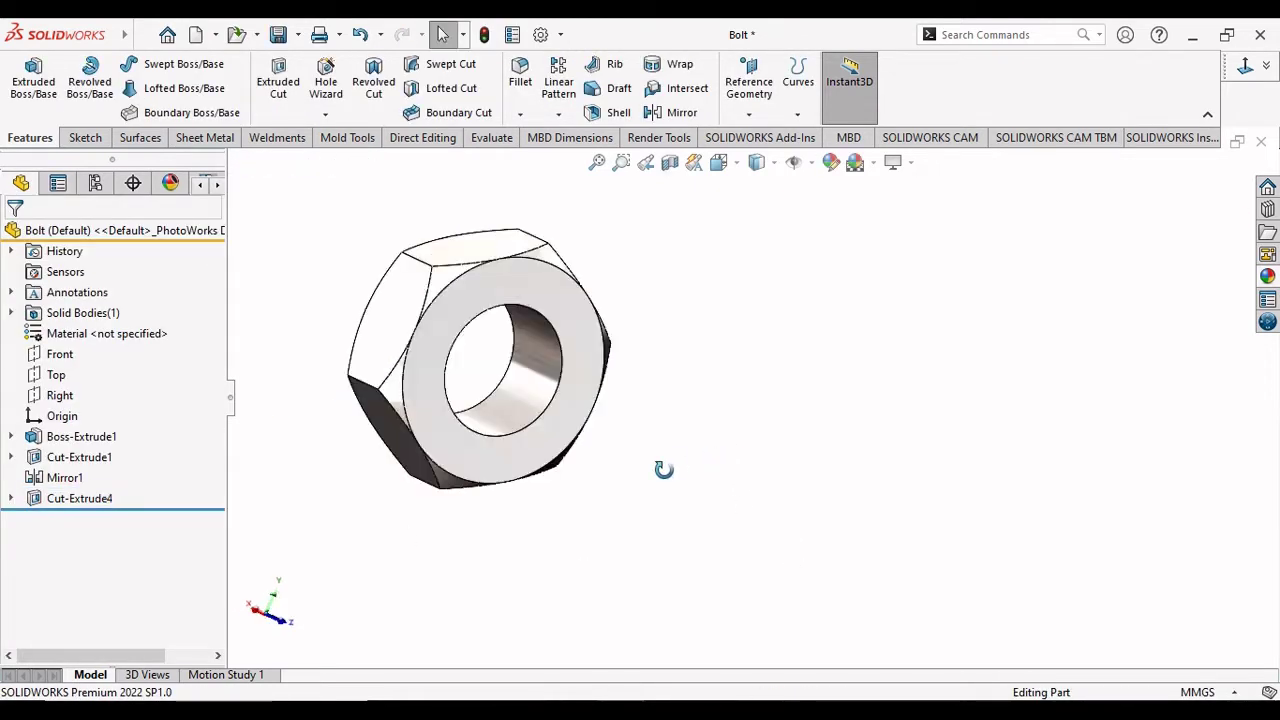
pyautogui.moveTo(664, 469); pyautogui.dragTo(694, 463, button='middle')
# Start the Thread feature and orbit the nut so its hole faces front.
pyautogui.click(325, 113)
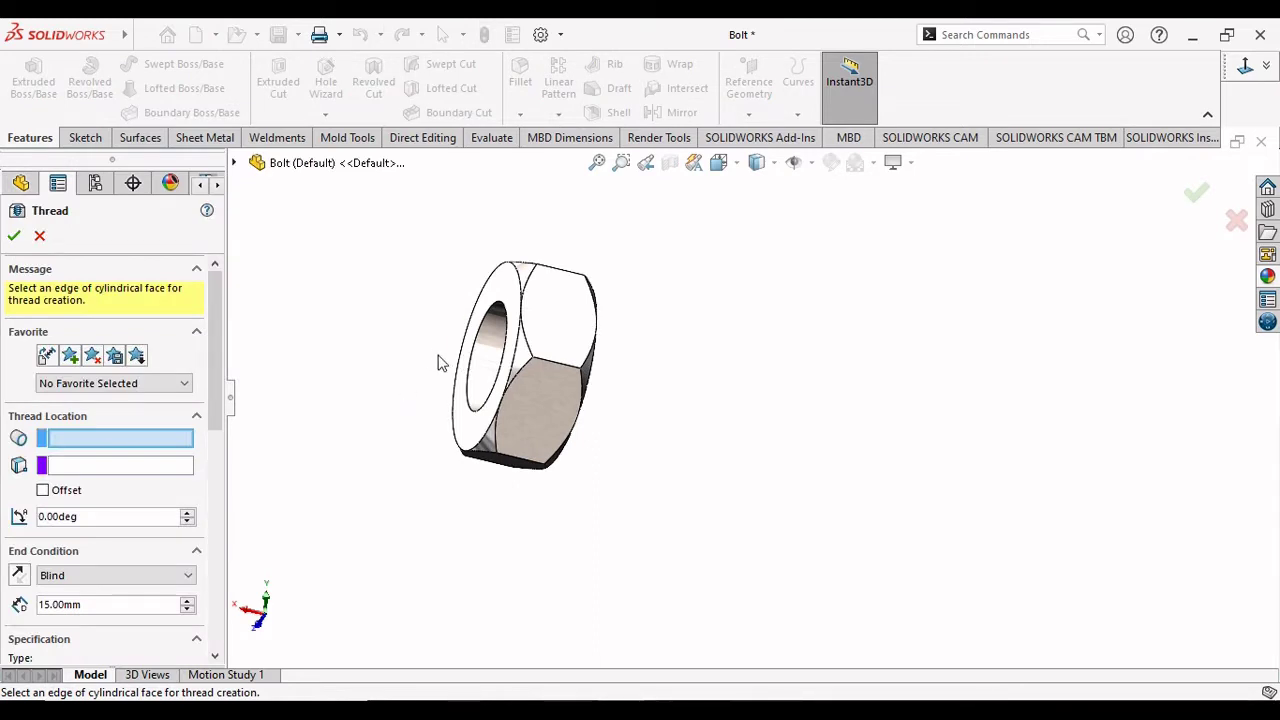
pyautogui.moveTo(488, 349)
pyautogui.mouseDown()
pyautogui.moveTo(421, 382)
pyautogui.moveTo(510, 355)
pyautogui.moveTo(676, 356)
pyautogui.mouseUp()
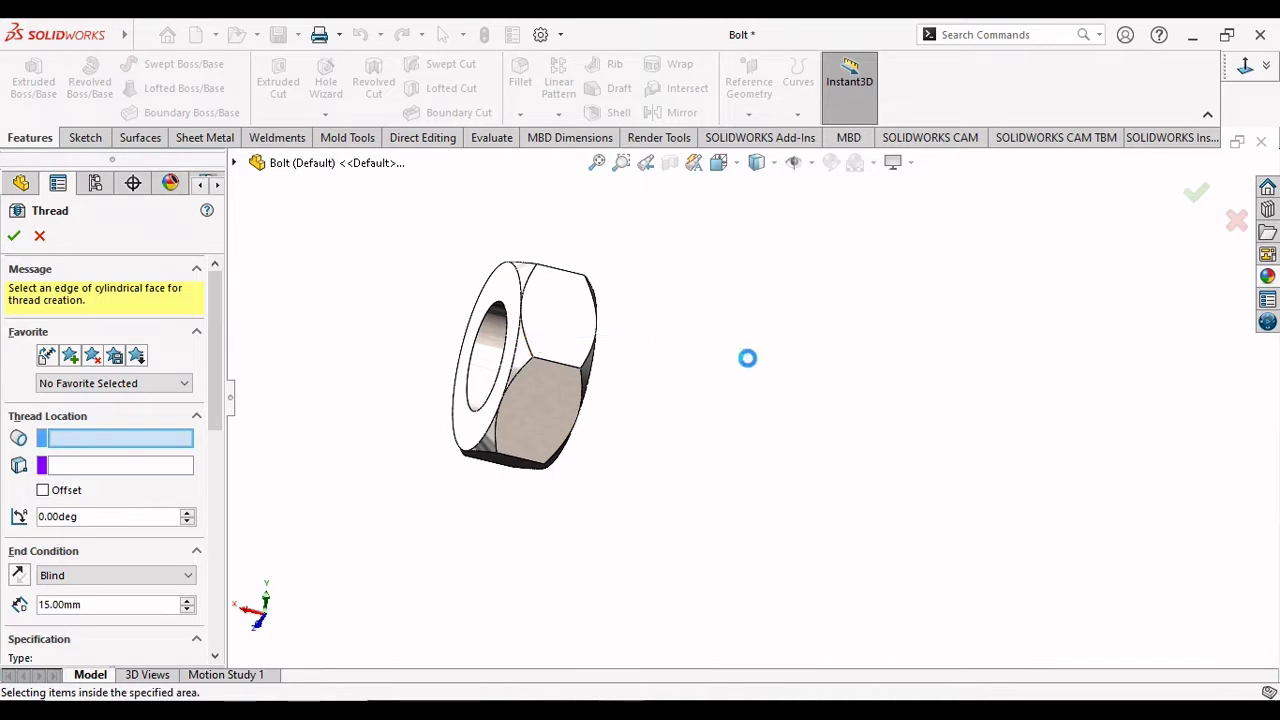
pyautogui.moveTo(557, 343); pyautogui.dragTo(711, 328)
pyautogui.scroll(-1, 434, 360)
pyautogui.scroll(-4, 434, 360)
pyautogui.moveTo(691, 508); pyautogui.dragTo(691, 549, button='middle')
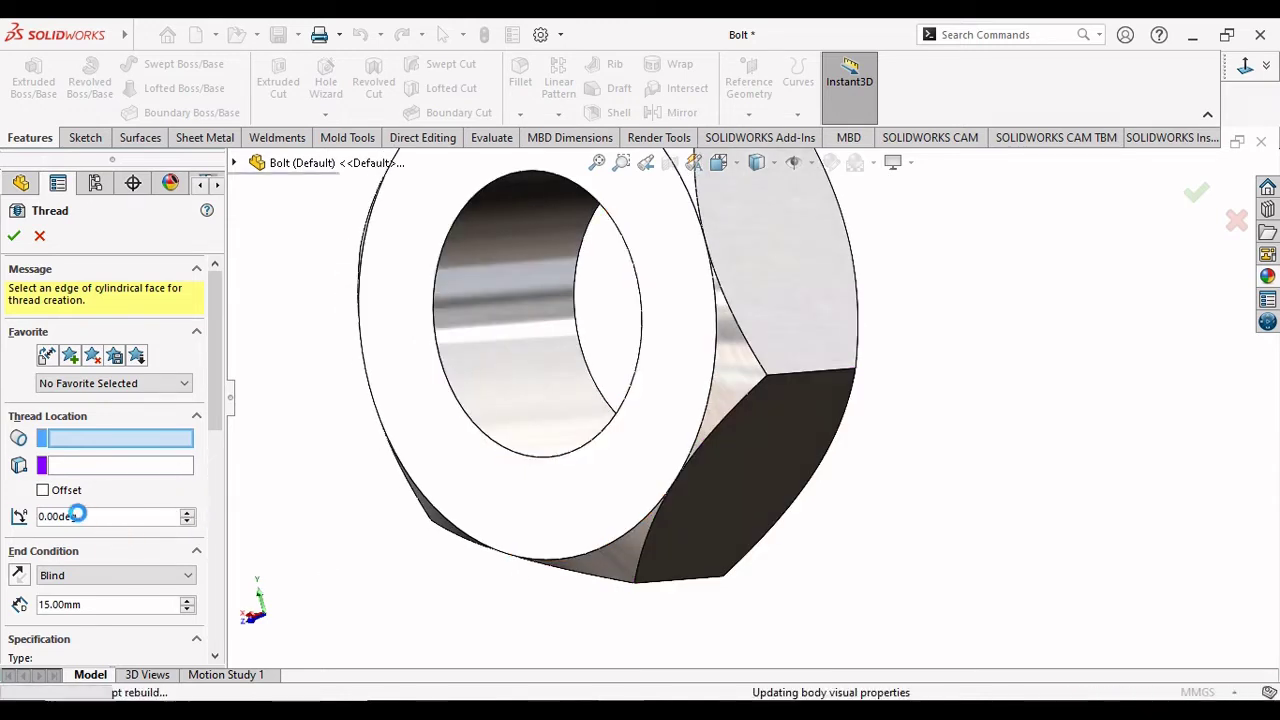
# Thread the hole edge as Metric Tap M16x2.0, offset 3 mm reversed, blind 15 mm.
pyautogui.click(44, 488)
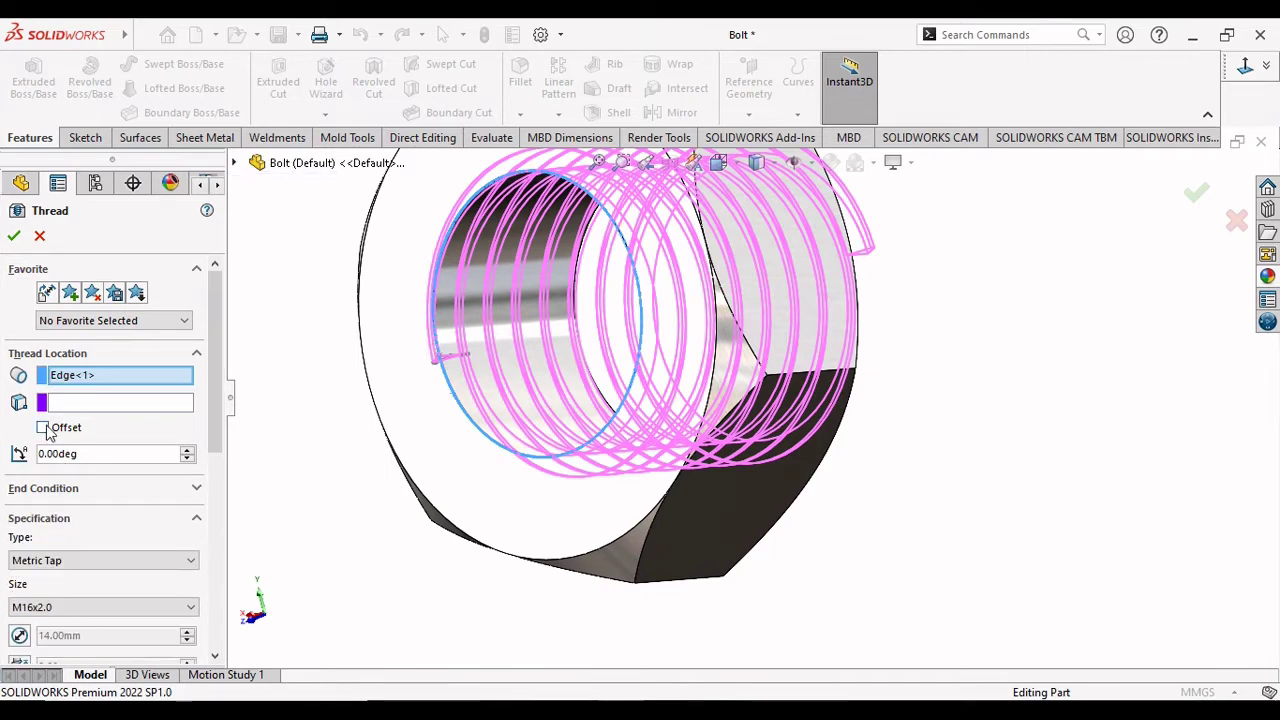
pyautogui.click(42, 427)
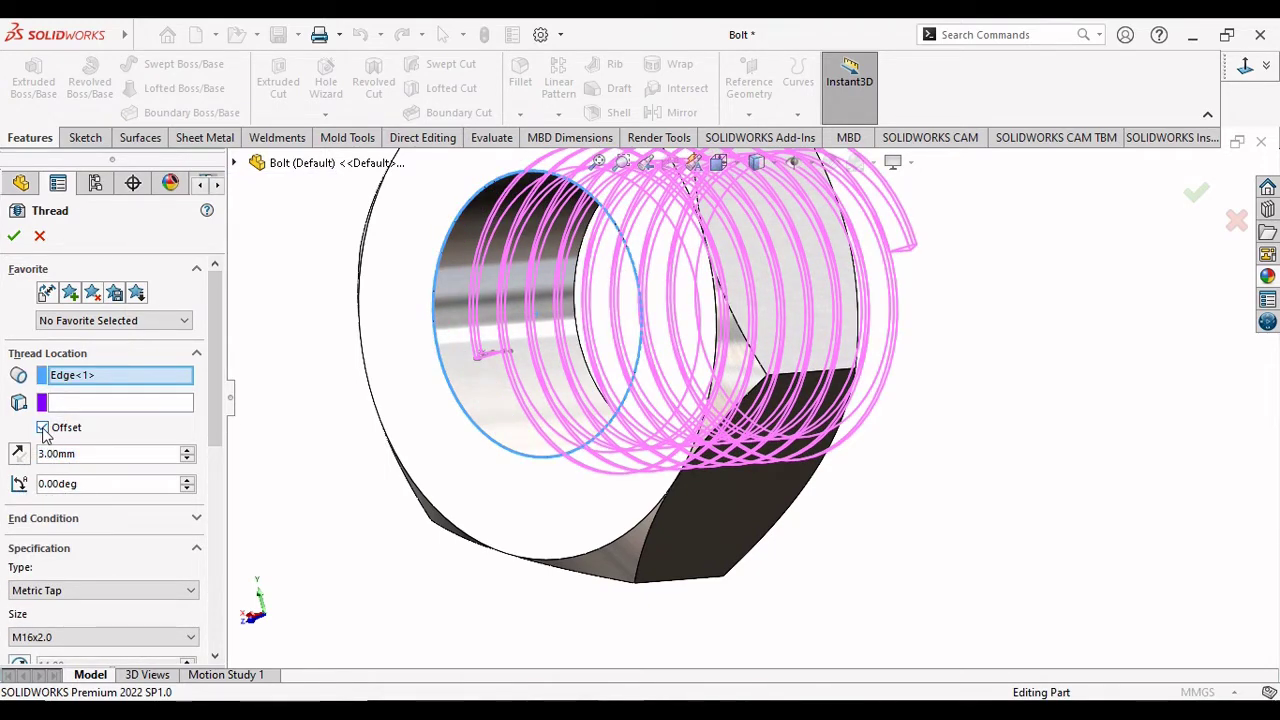
pyautogui.click(18, 455)
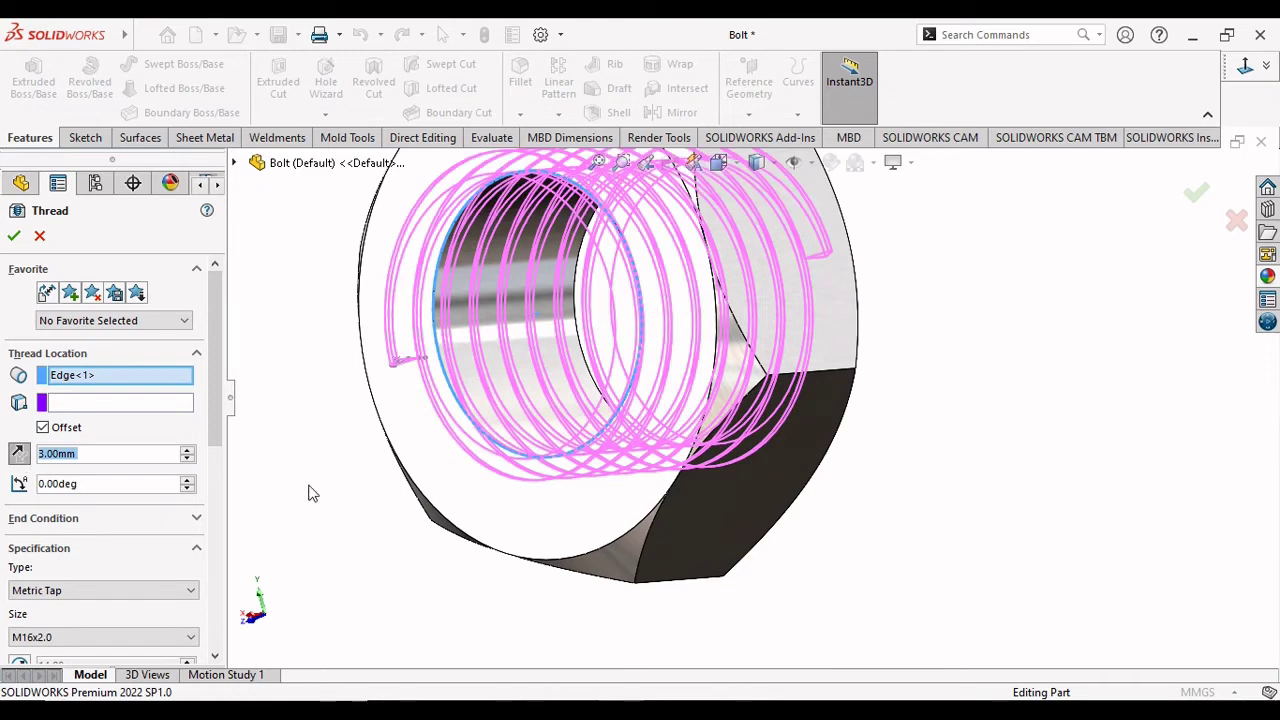
pyautogui.moveTo(215, 418)
pyautogui.mouseDown()
pyautogui.moveTo(224, 515)
pyautogui.moveTo(239, 425)
pyautogui.moveTo(253, 478)
pyautogui.moveTo(243, 463)
pyautogui.mouseUp()
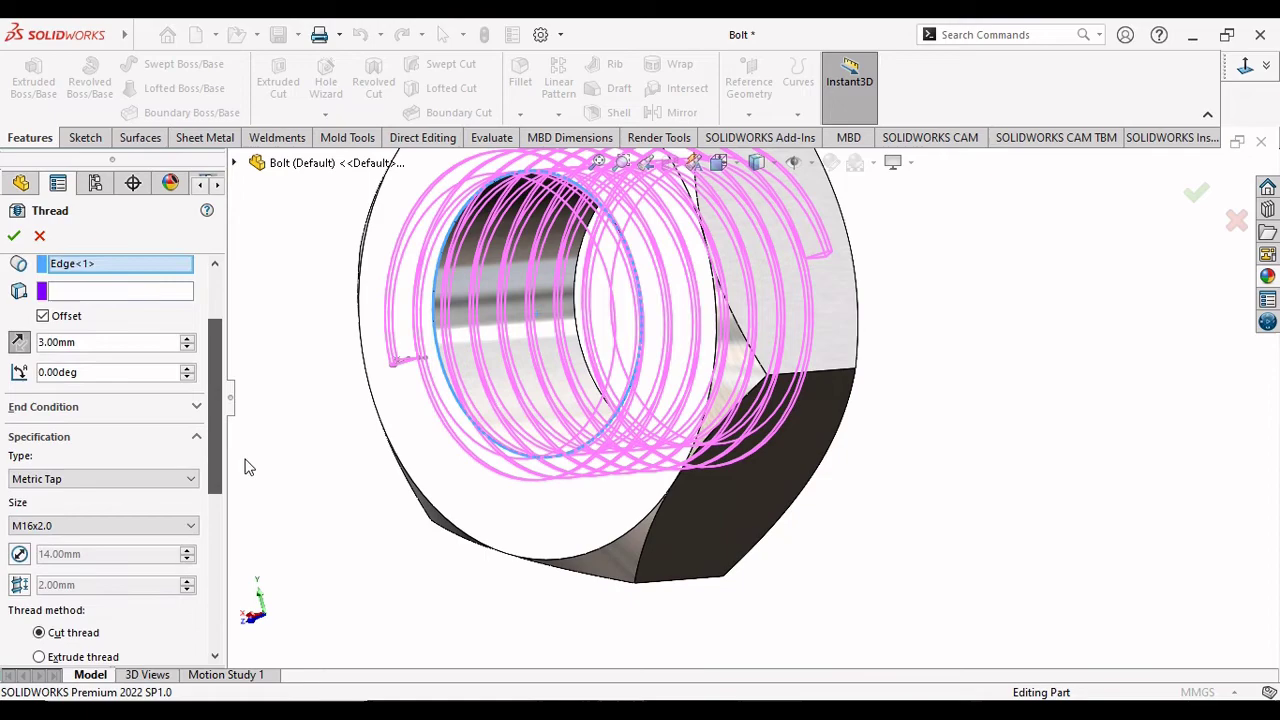
pyautogui.click(196, 406)
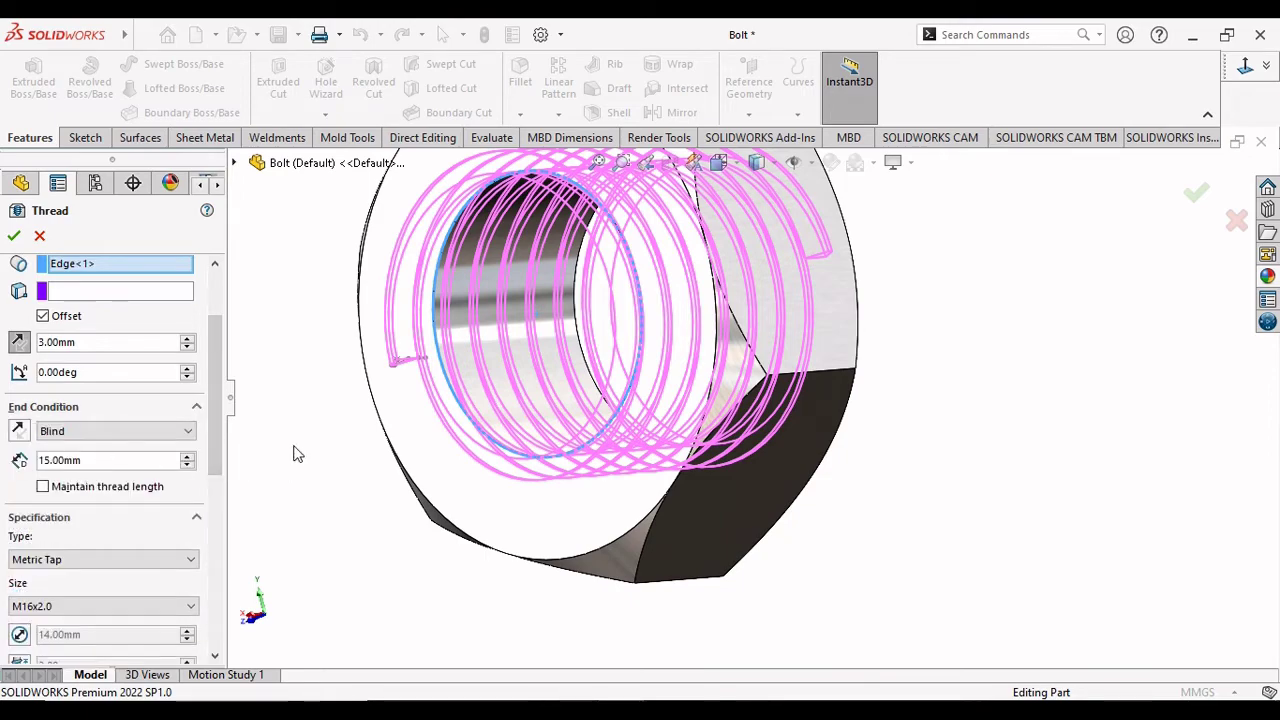
pyautogui.moveTo(1010, 430); pyautogui.dragTo(990, 434, button='middle')
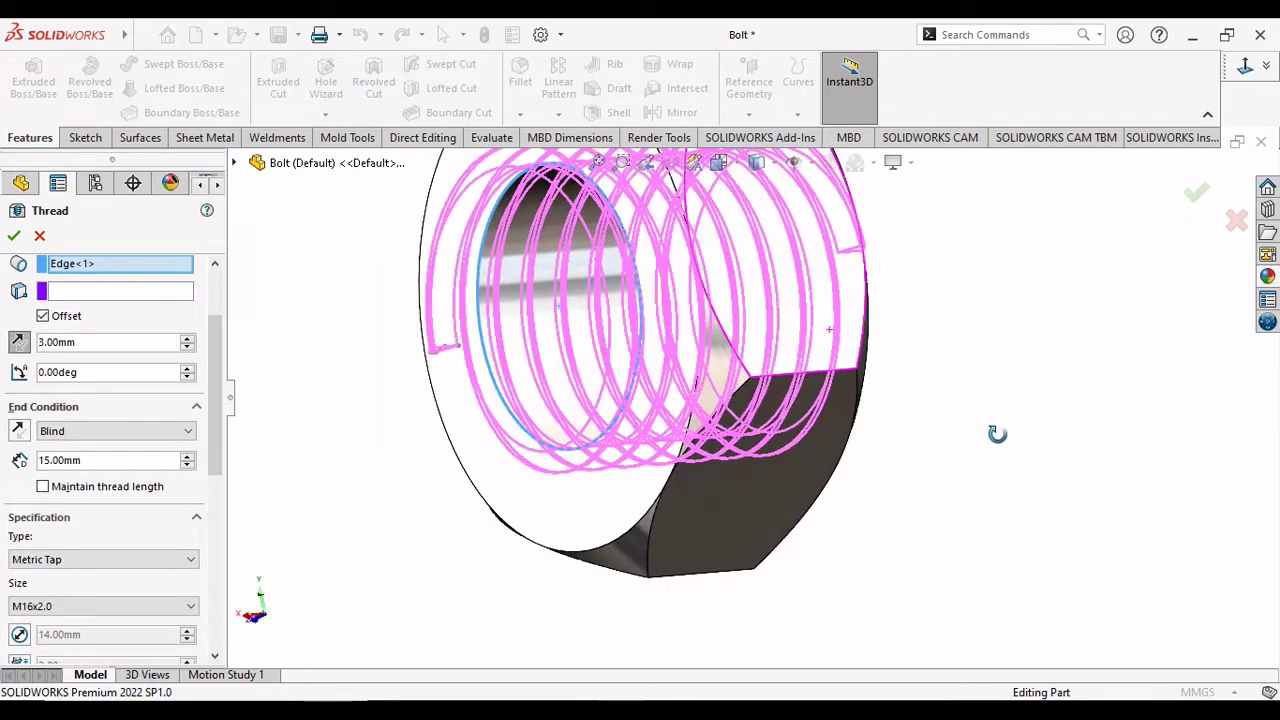
pyautogui.moveTo(220, 475); pyautogui.dragTo(220, 615)
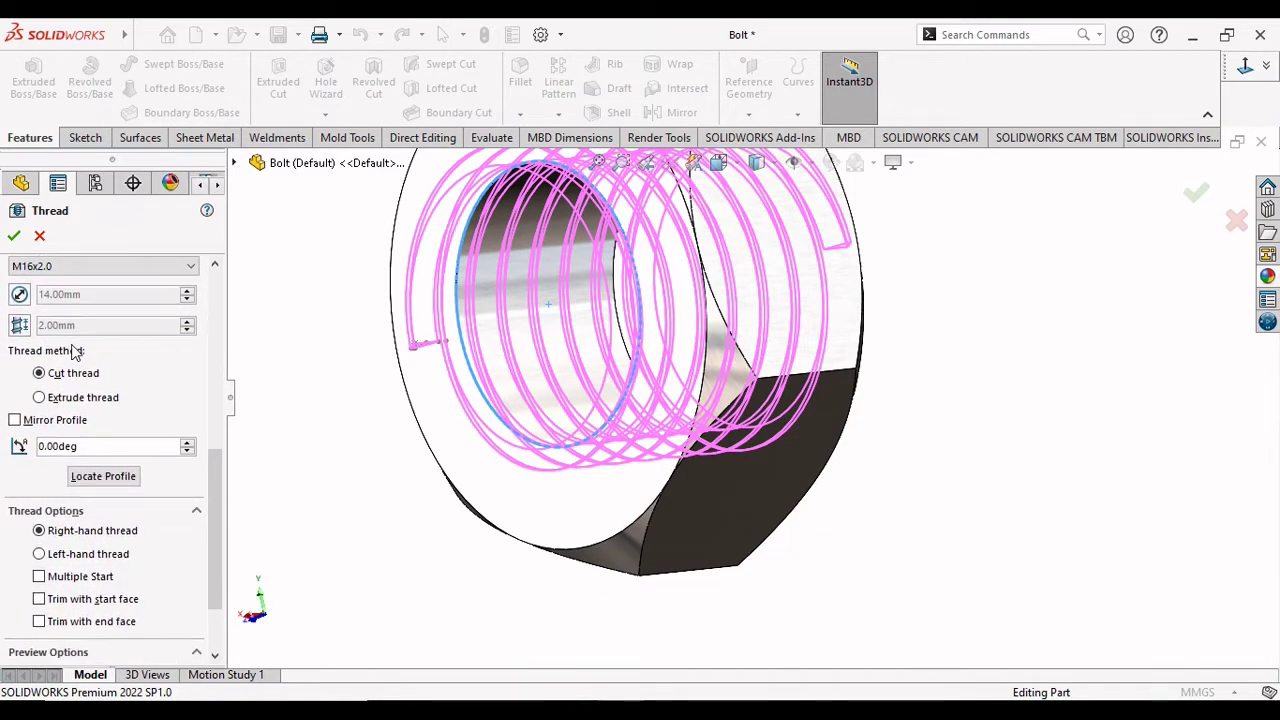
pyautogui.click(14, 237)
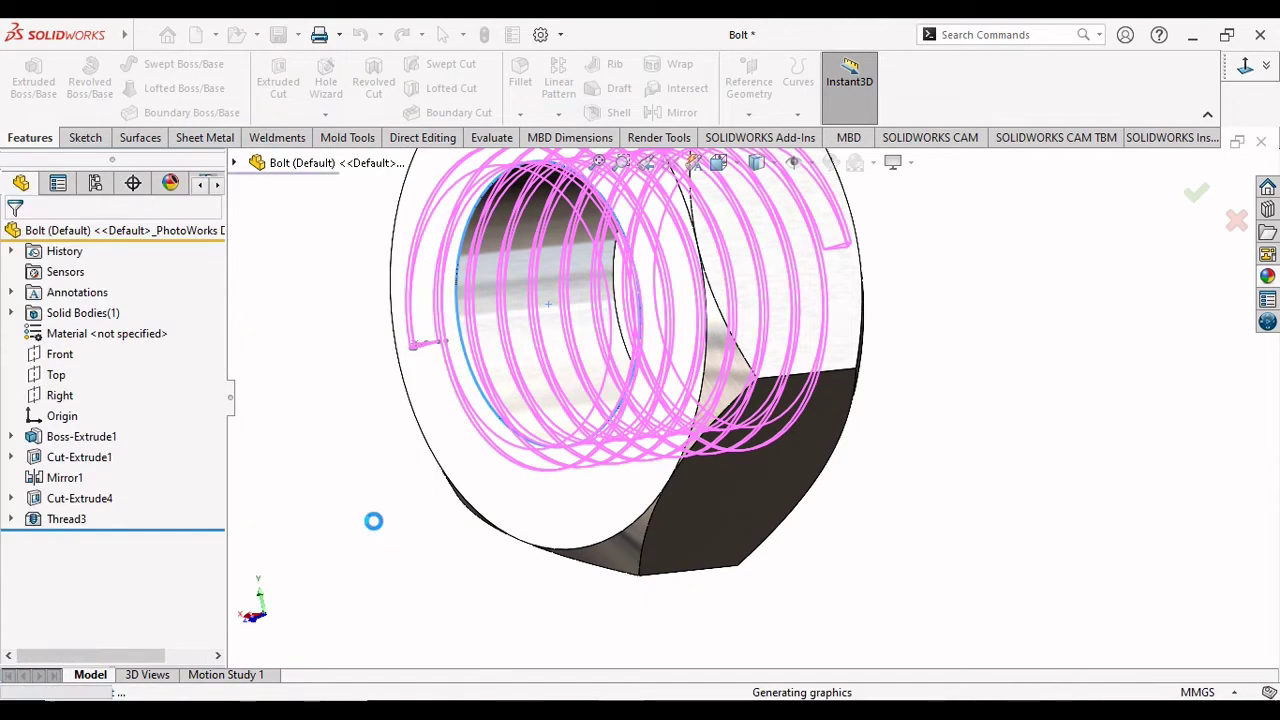
# Save the threaded part as a new file named 'Nut' without rebuilding.
pyautogui.moveTo(378, 530); pyautogui.dragTo(418, 500, button='middle')
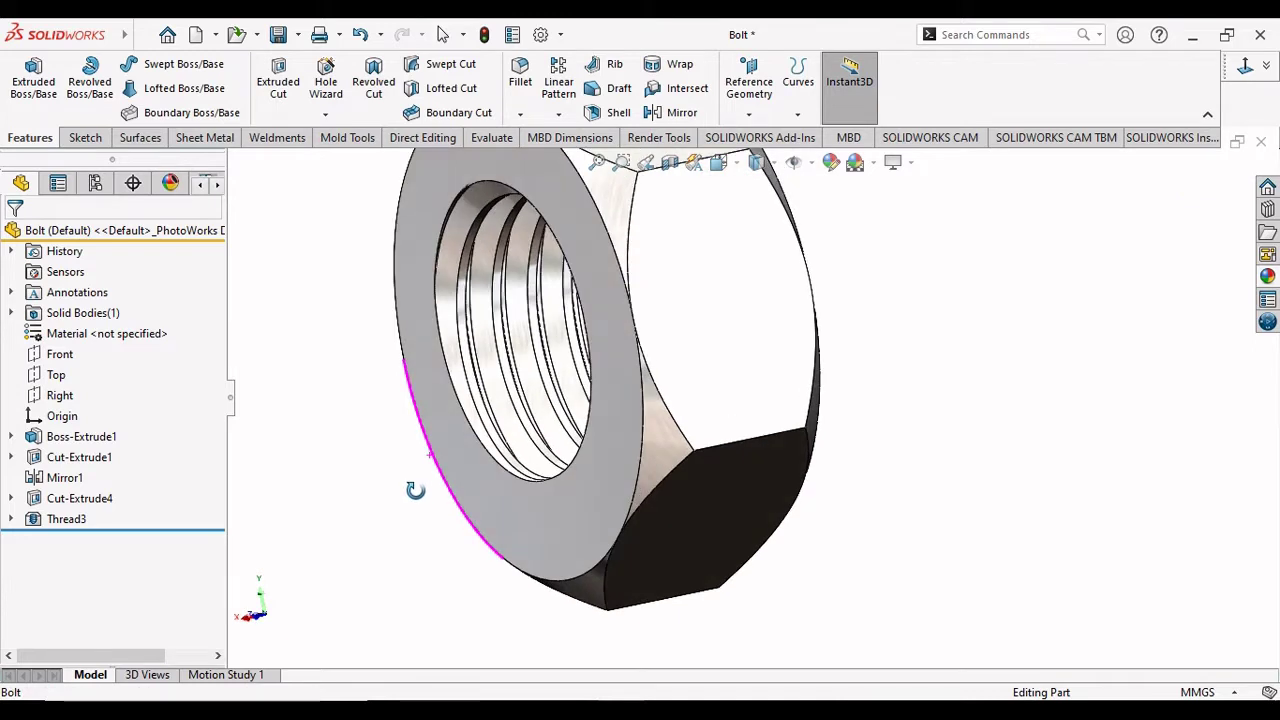
pyautogui.scroll(3, 754, 380)
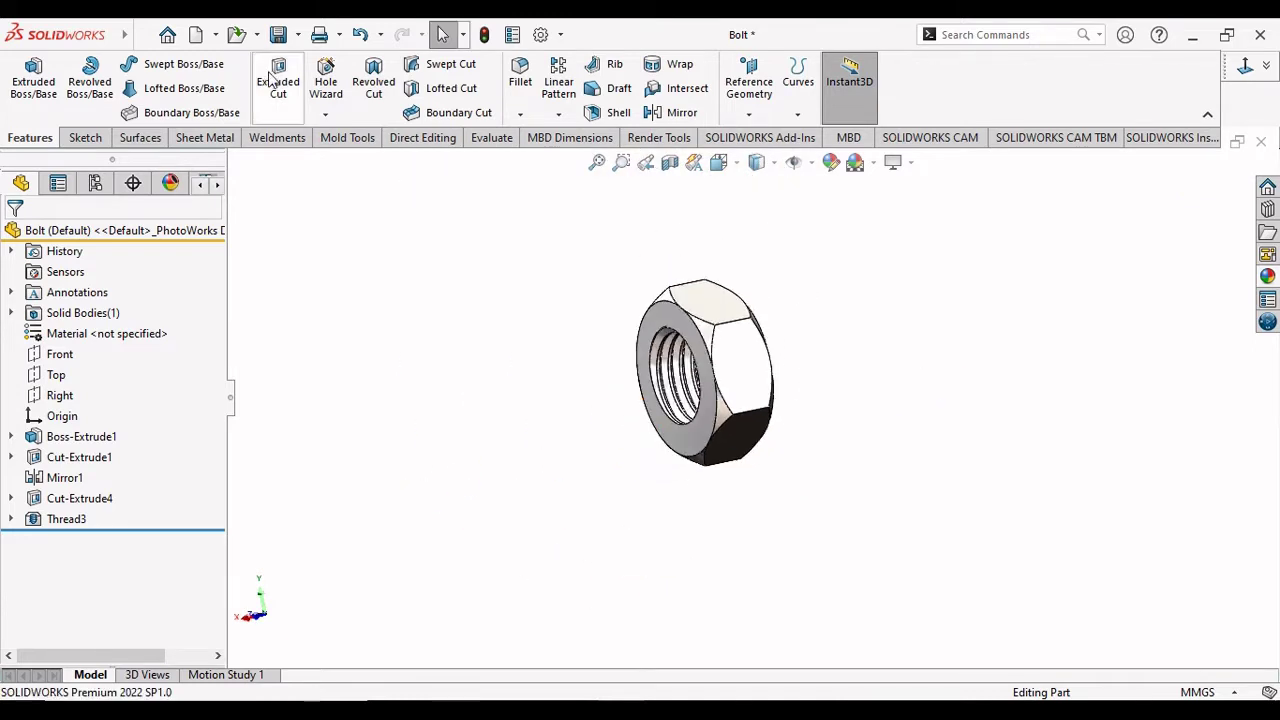
pyautogui.click(297, 36)
pyautogui.write('Nut')
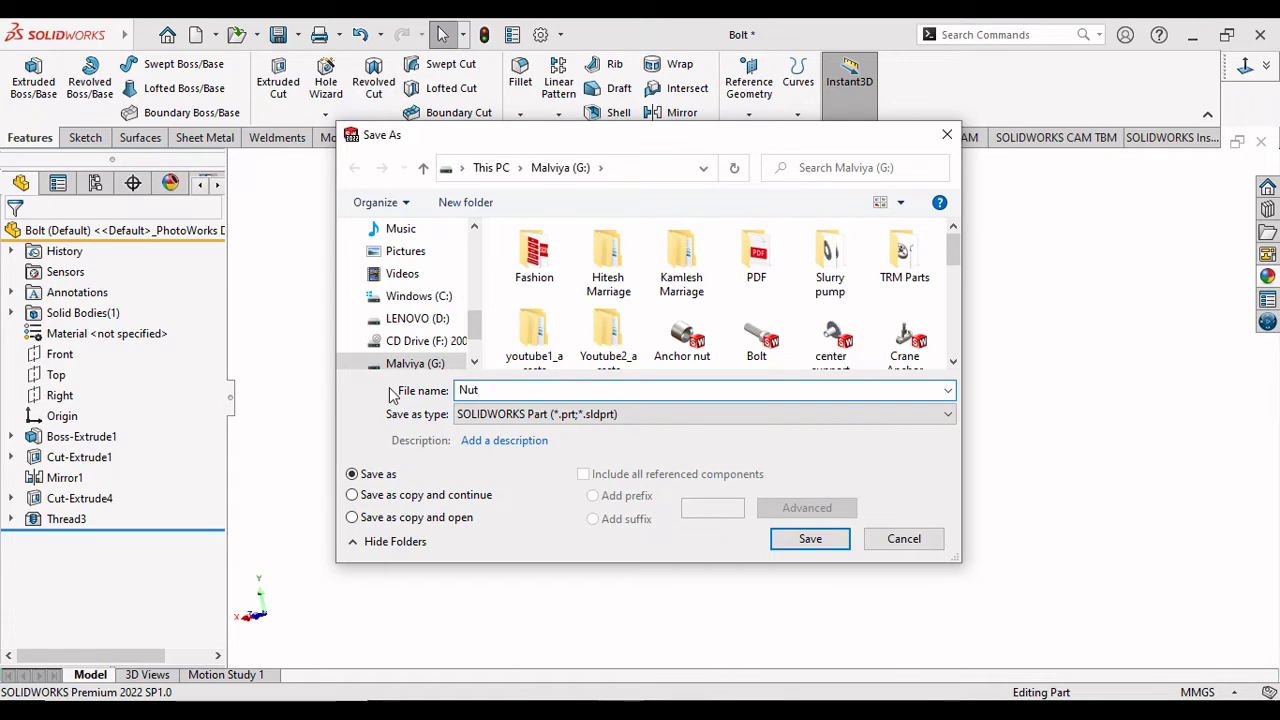
pyautogui.click(812, 543)
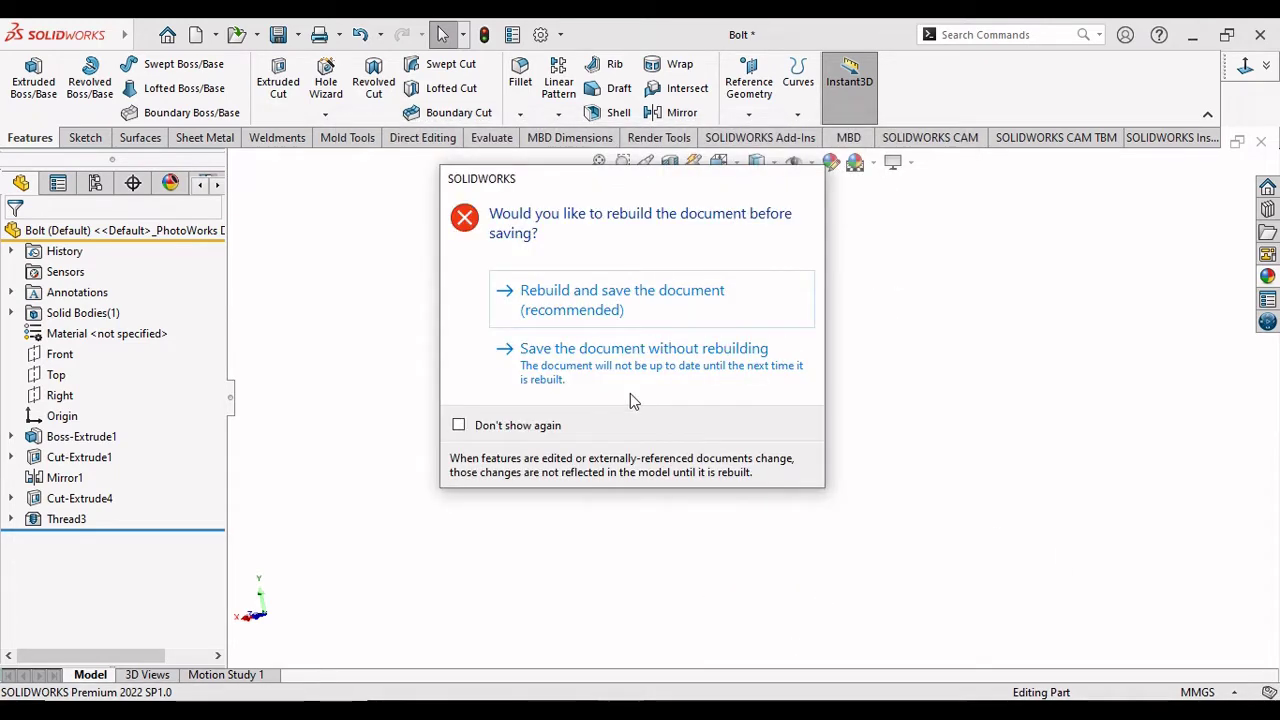
pyautogui.click(547, 364)
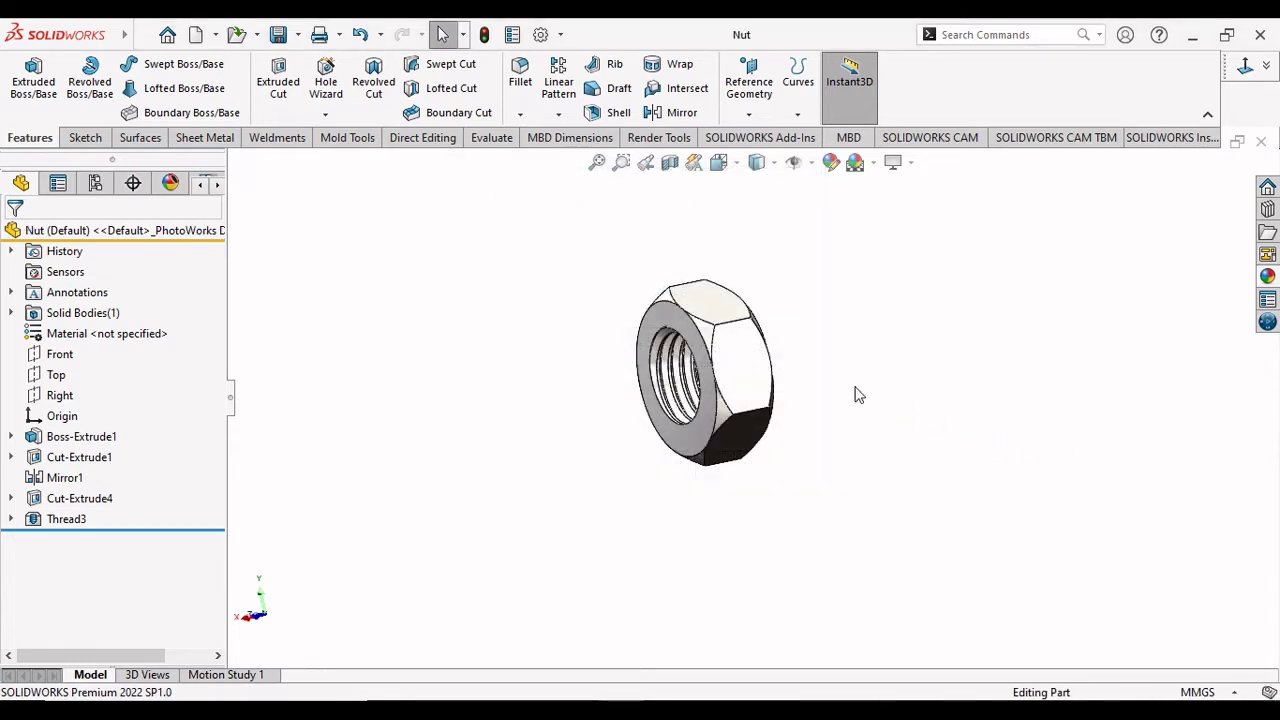
pyautogui.scroll(-1, 822, 378)
pyautogui.scroll(-2, 822, 378)
pyautogui.scroll(-3, 828, 400)
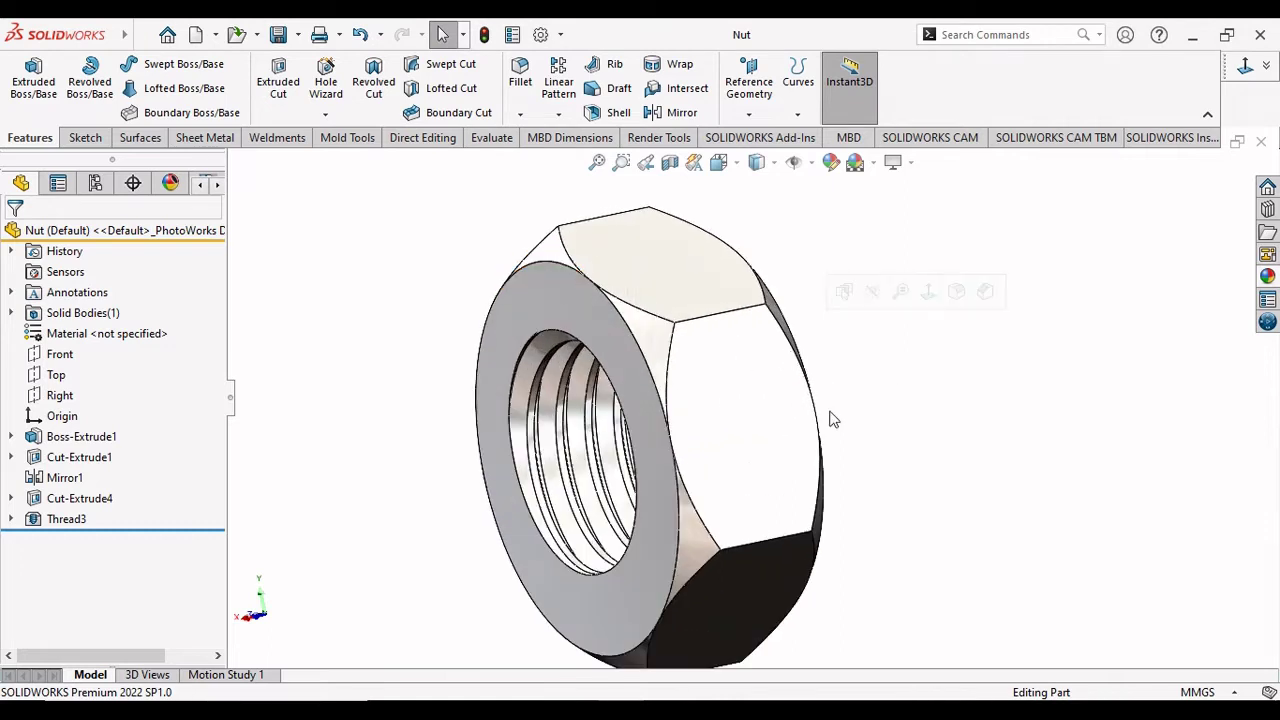
pyautogui.scroll(2, 797, 418)
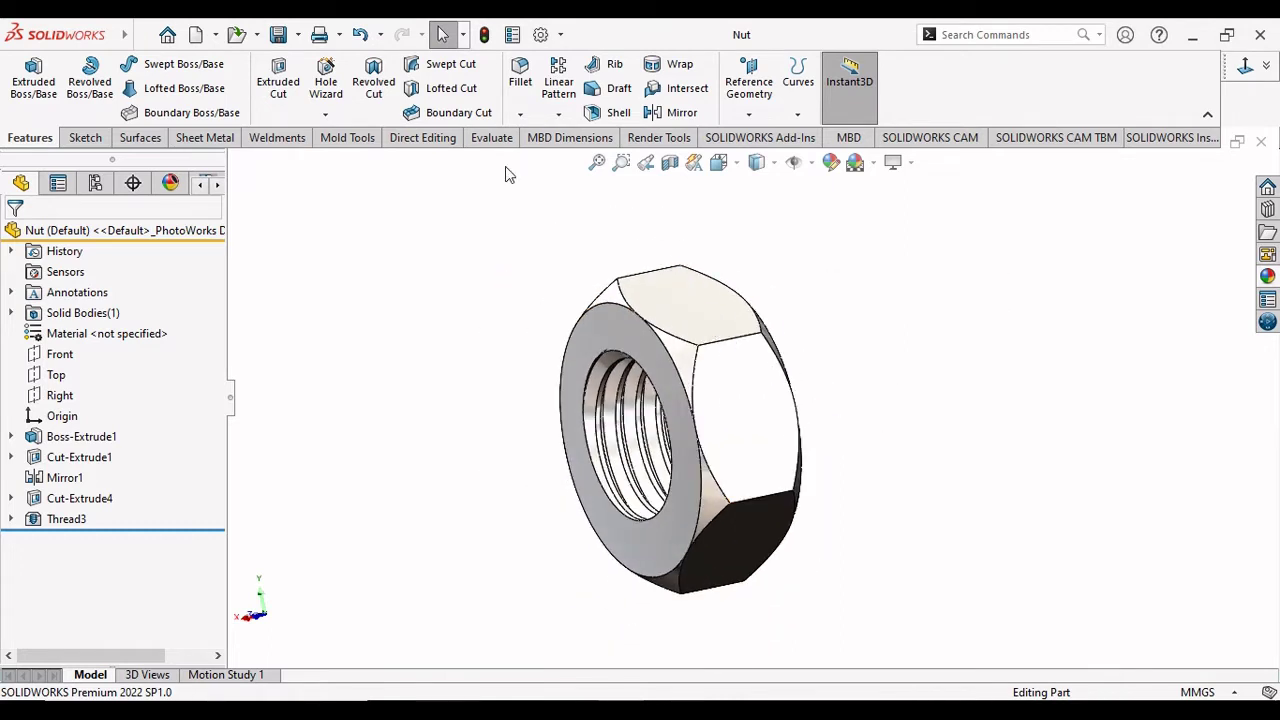
# Create a new assembly and browse to open the Bolt part for inserting.
pyautogui.click(218, 36)
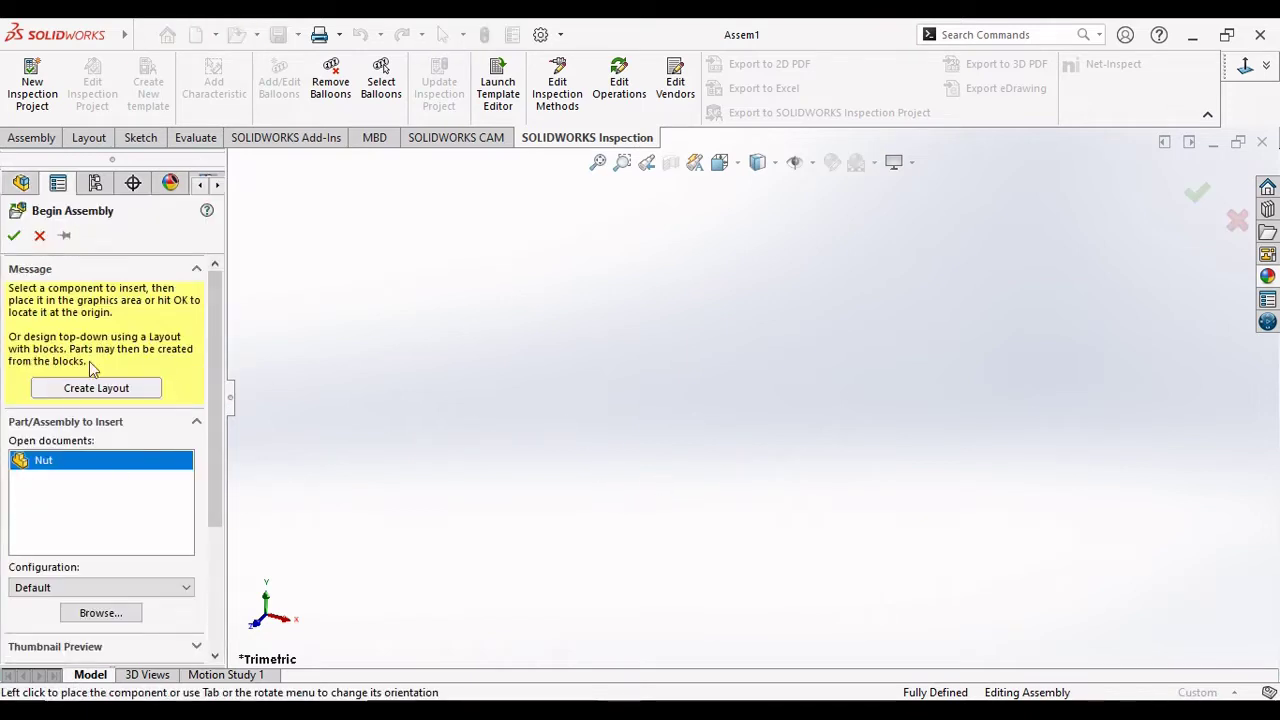
pyautogui.click(103, 614)
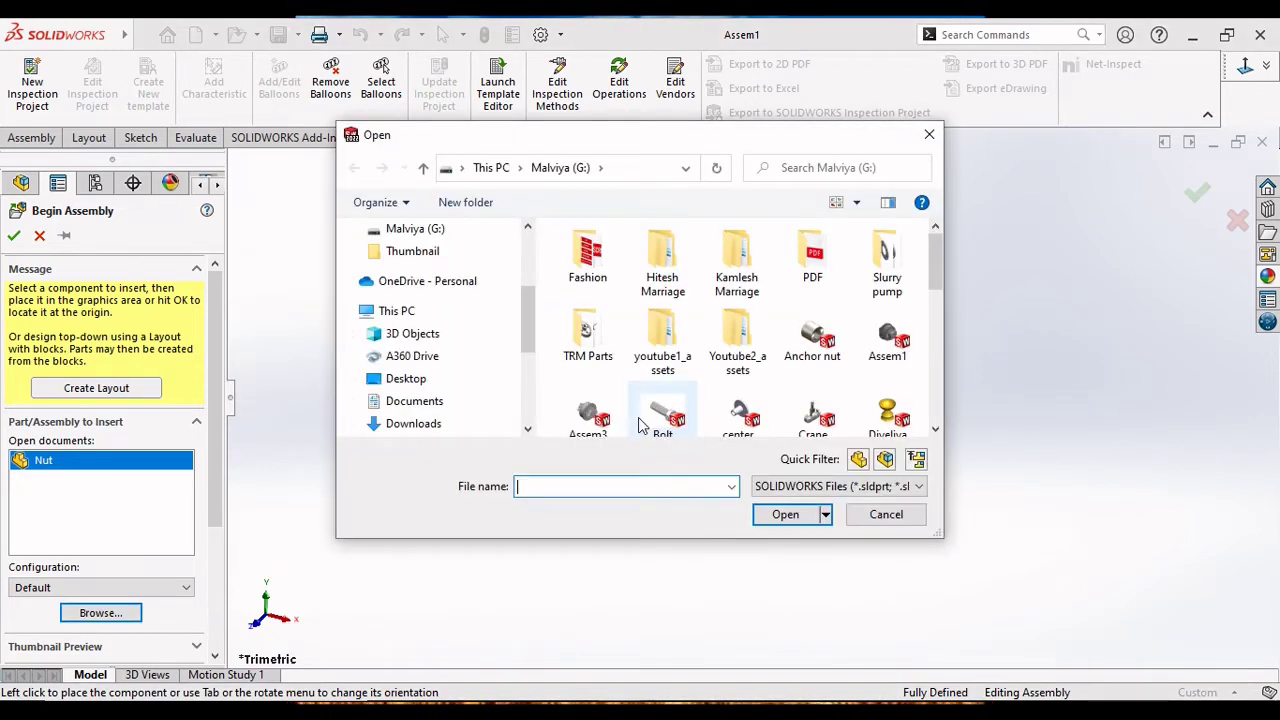
pyautogui.click(665, 415)
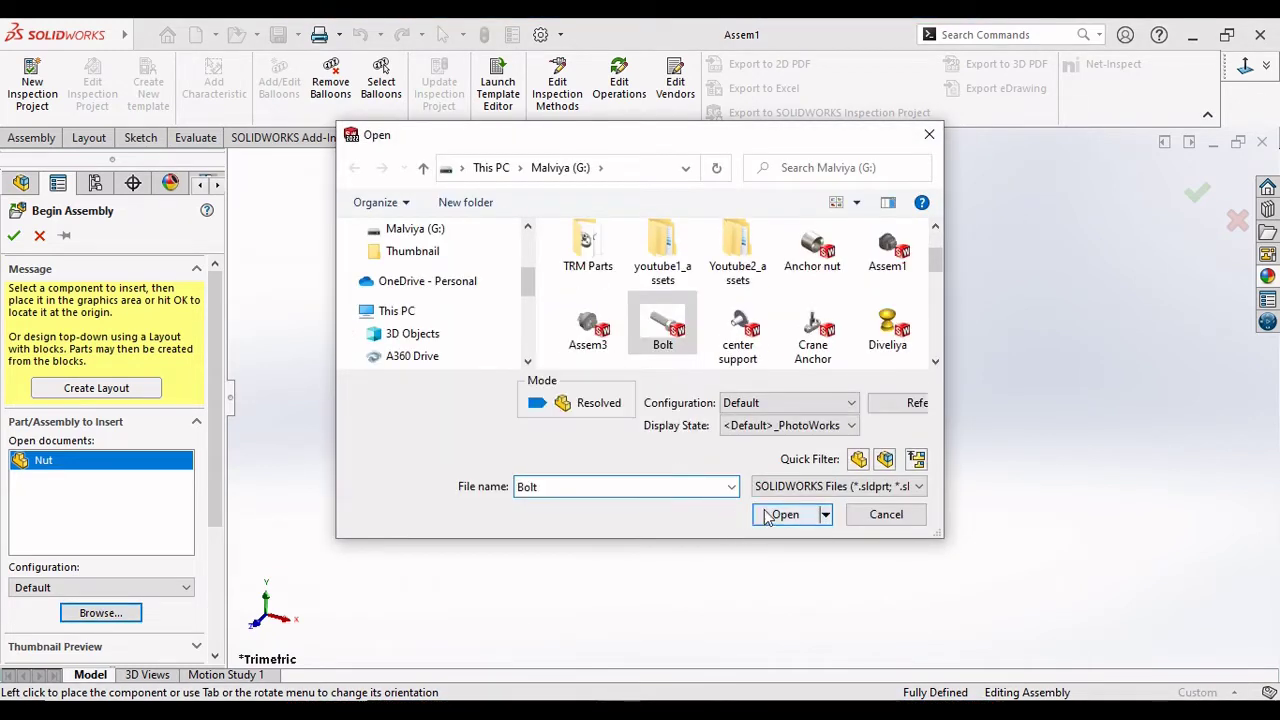
pyautogui.click(772, 515)
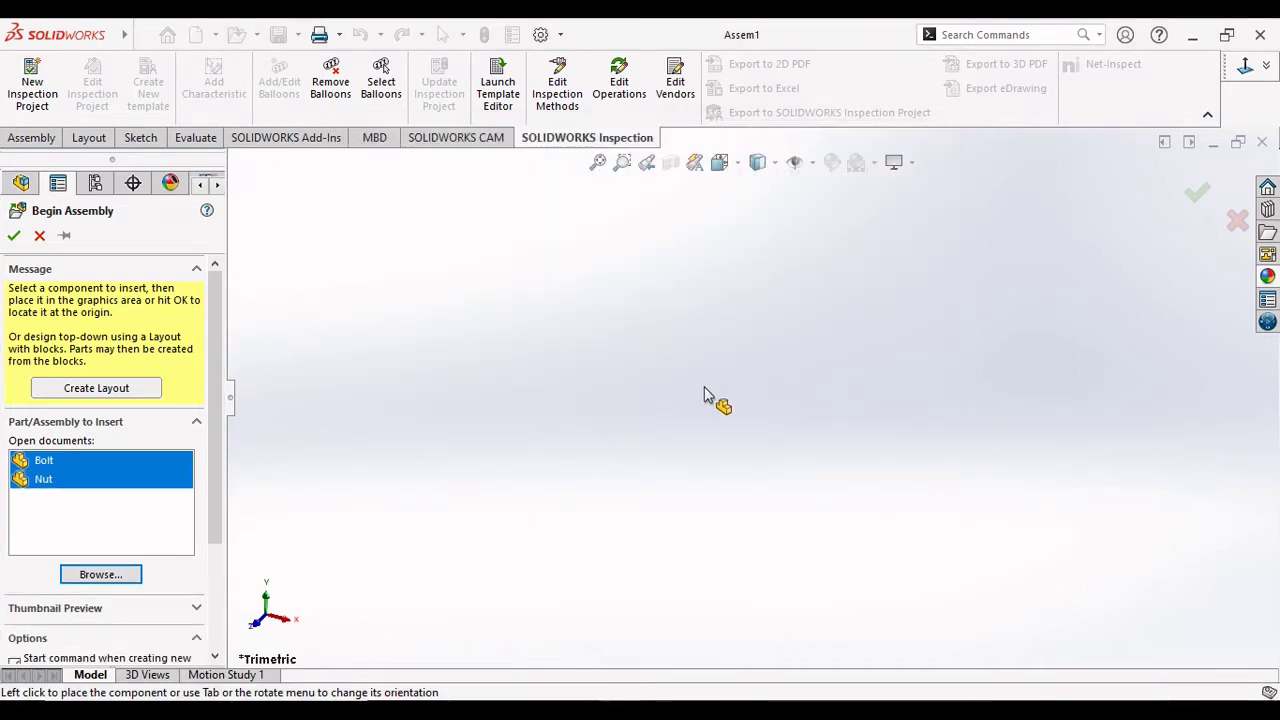
# Place Bolt and Nut in Assem1 and apply the Plain White scene.
pyautogui.click(684, 395)
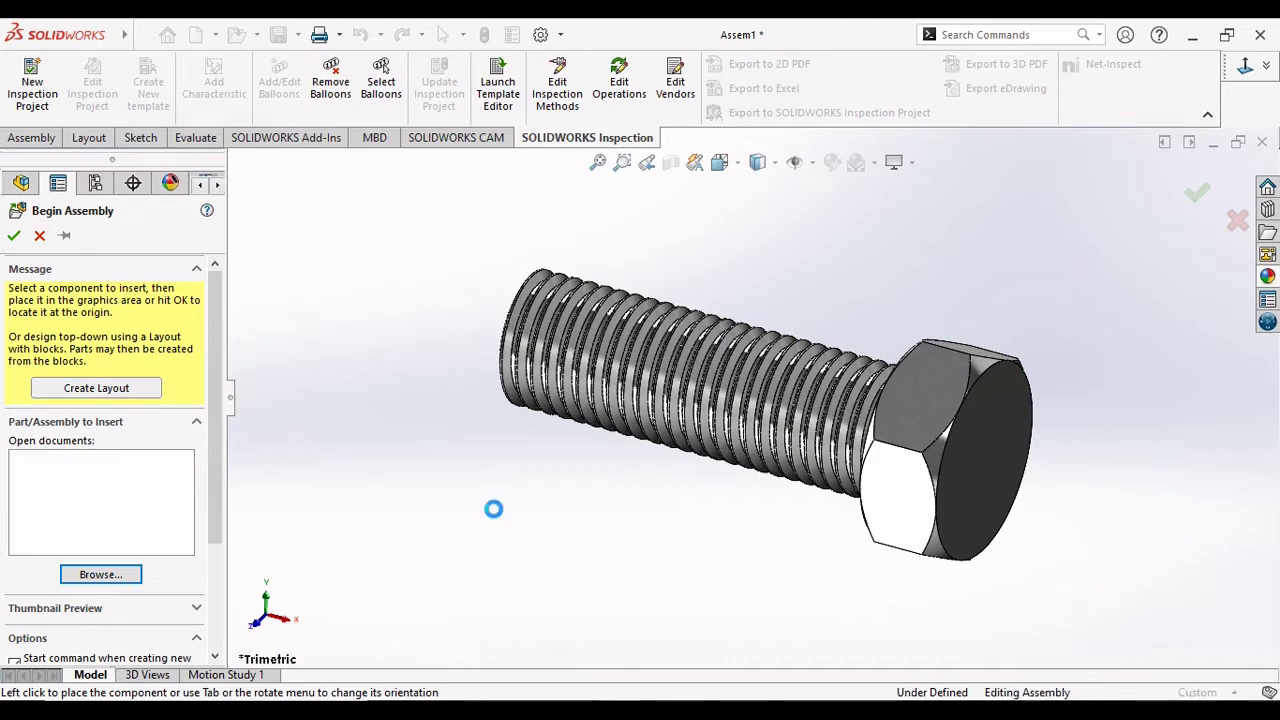
pyautogui.click(495, 510)
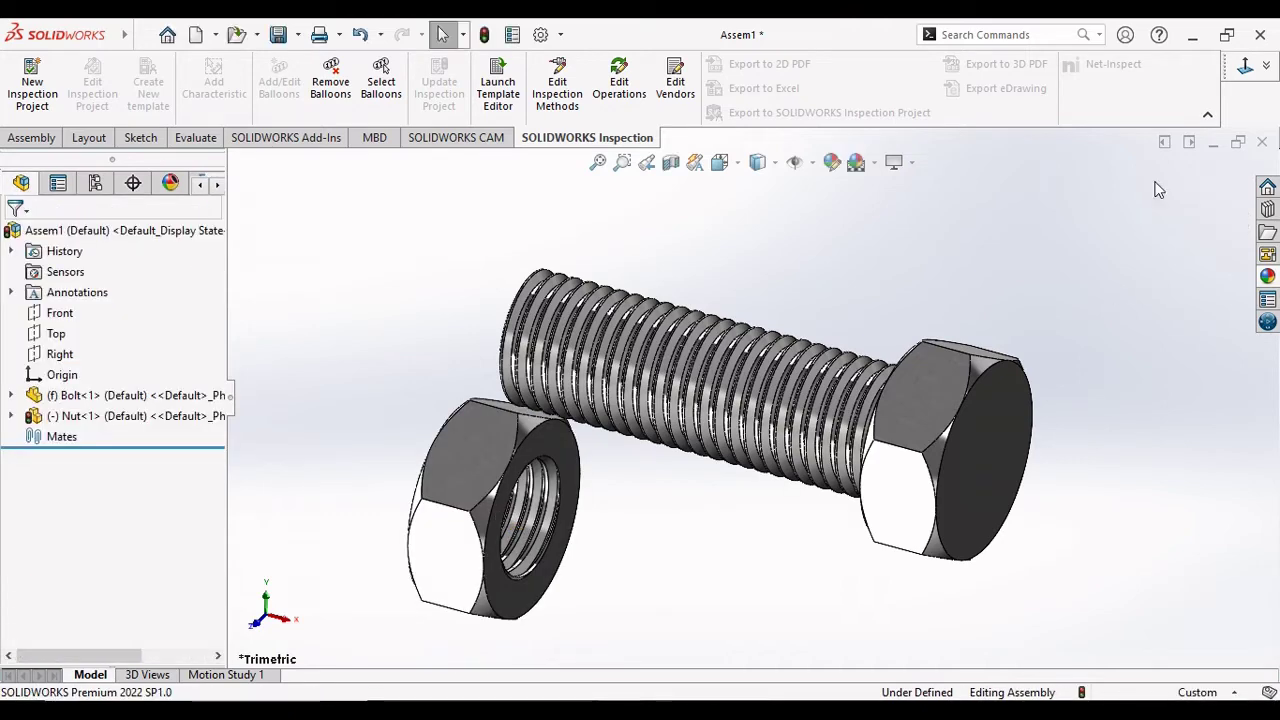
pyautogui.click(856, 162)
pyautogui.click(880, 211)
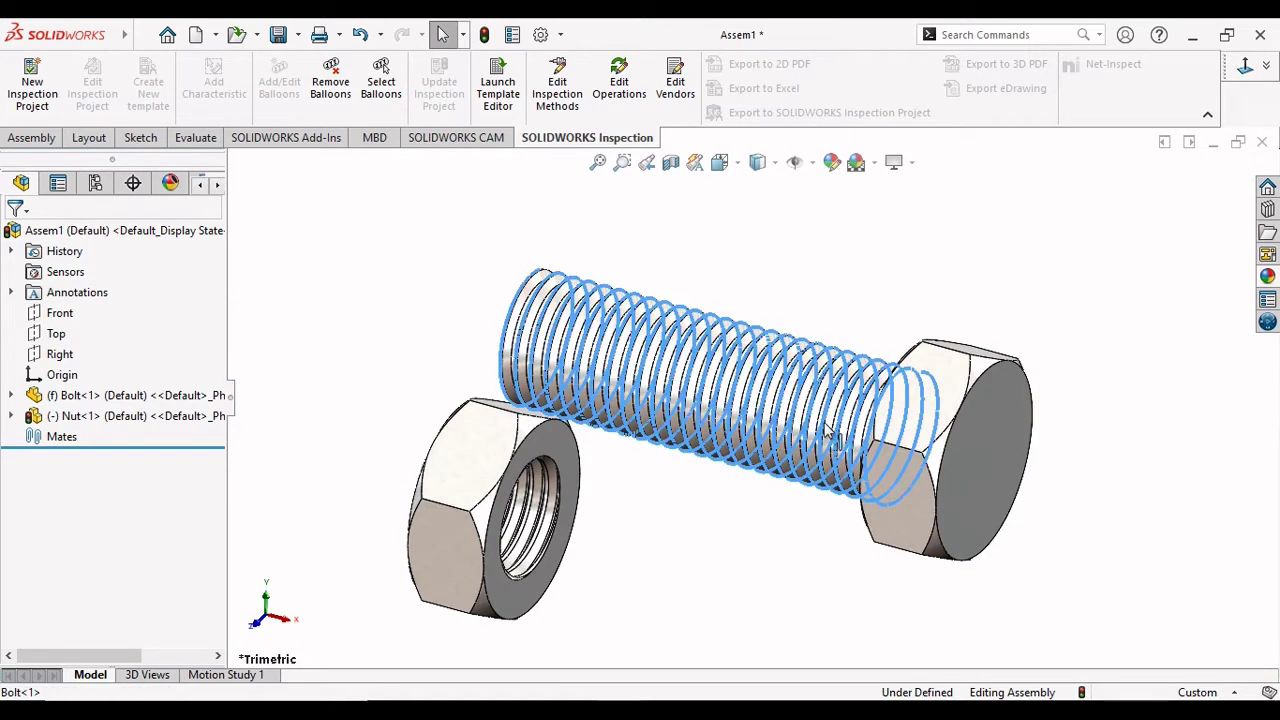
# Float the bolt and drag it up and to the right.
pyautogui.rightClick(838, 428)
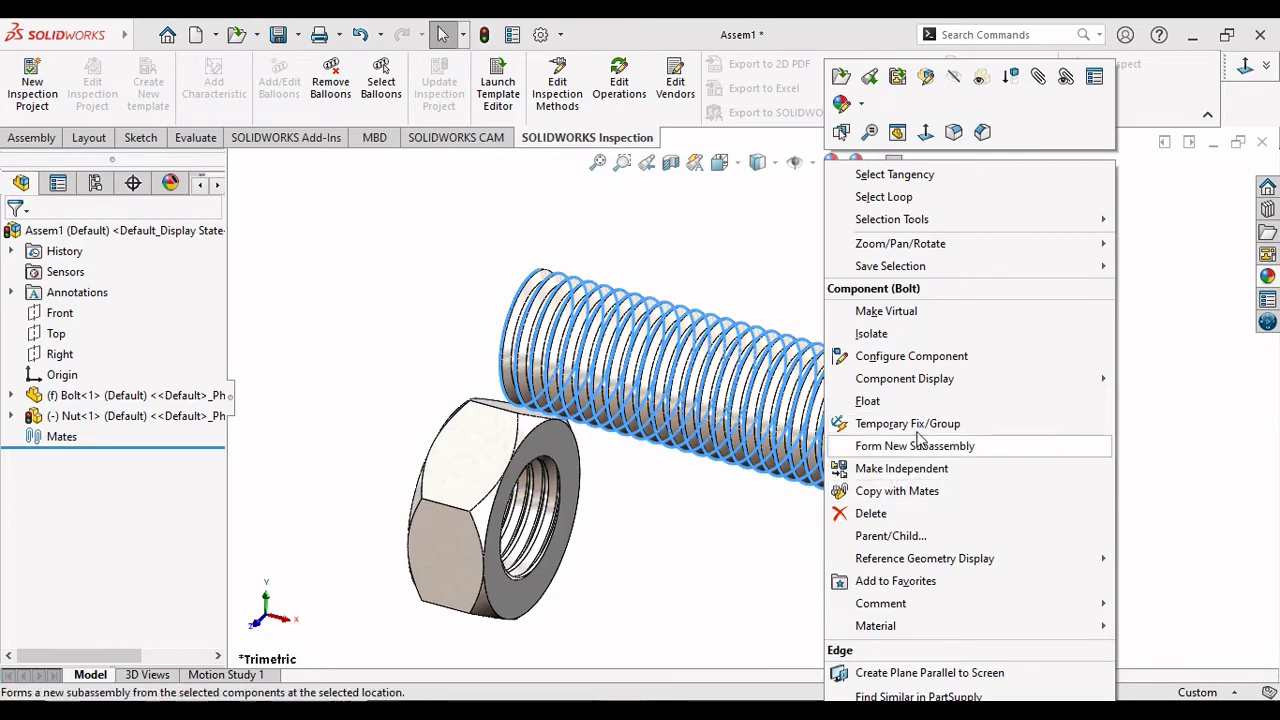
pyautogui.click(880, 401)
pyautogui.moveTo(989, 427)
pyautogui.mouseDown()
pyautogui.moveTo(1070, 366)
pyautogui.moveTo(1092, 446)
pyautogui.mouseUp()
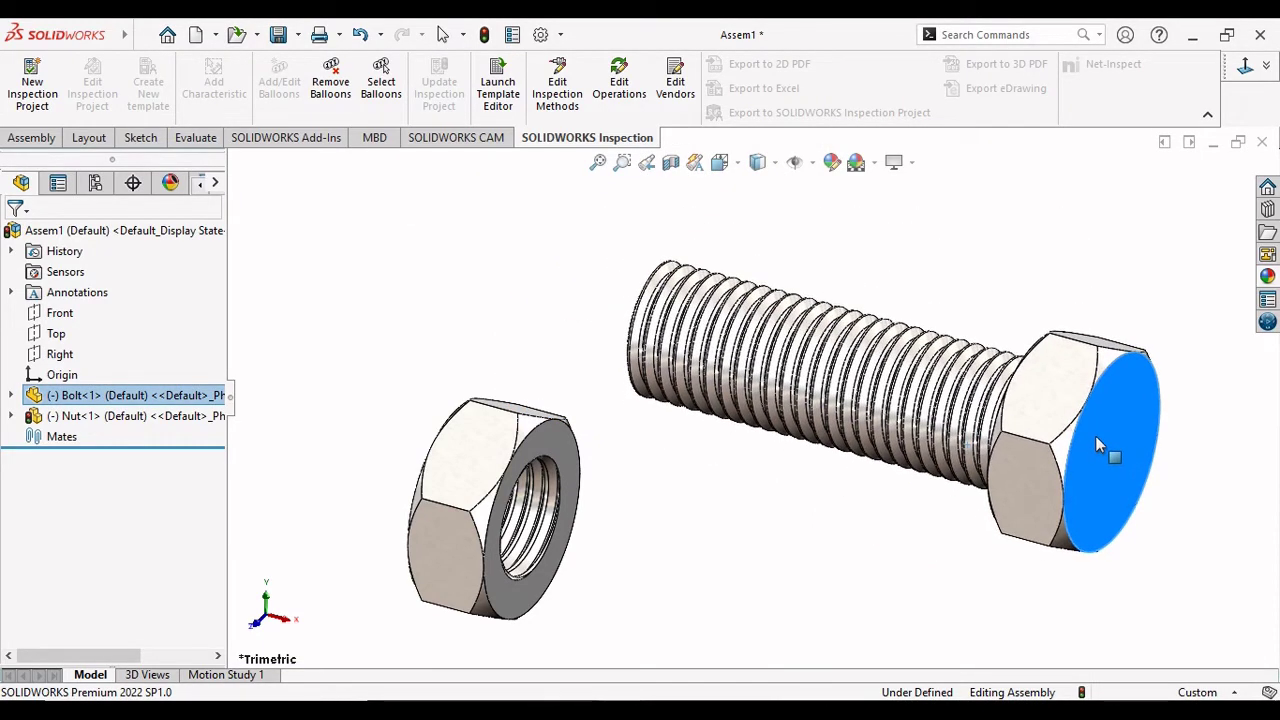
pyautogui.click(1048, 250)
pyautogui.scroll(2, 1035, 450)
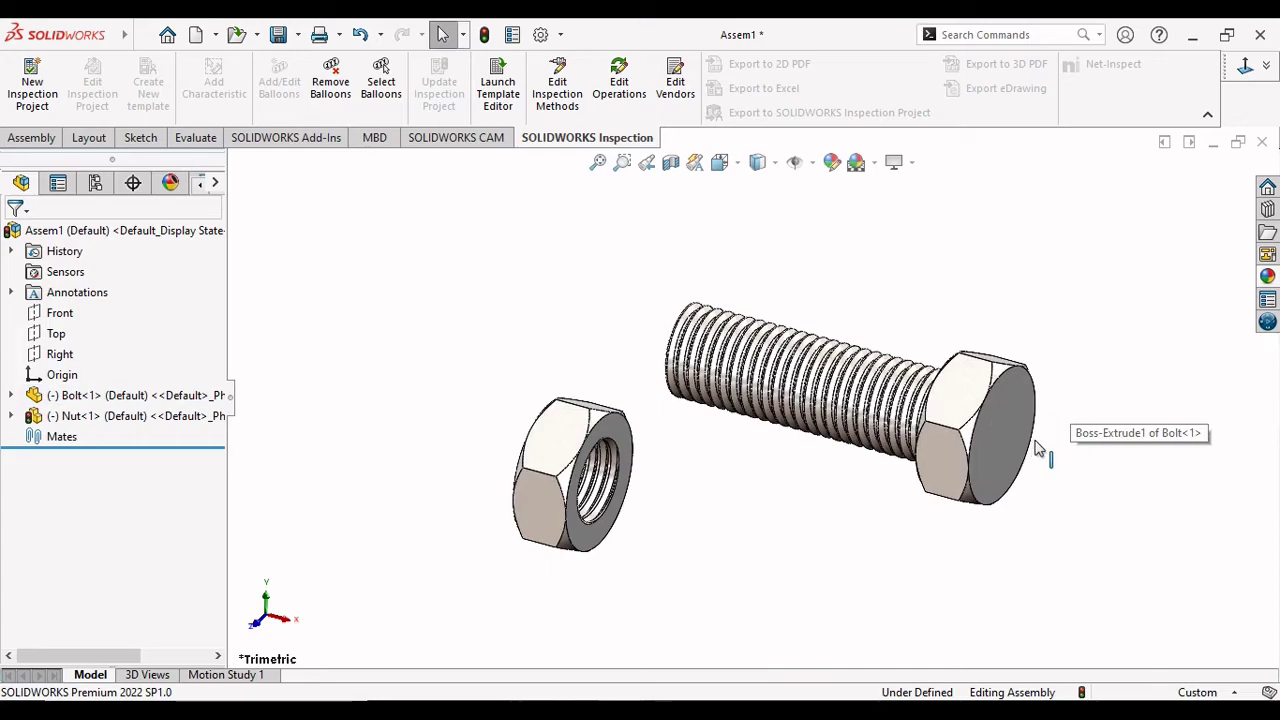
pyautogui.moveTo(1075, 458)
pyautogui.mouseDown(button='middle')
pyautogui.moveTo(780, 570)
pyautogui.moveTo(794, 617)
pyautogui.moveTo(926, 391)
pyautogui.moveTo(958, 488)
pyautogui.mouseUp(button='middle')
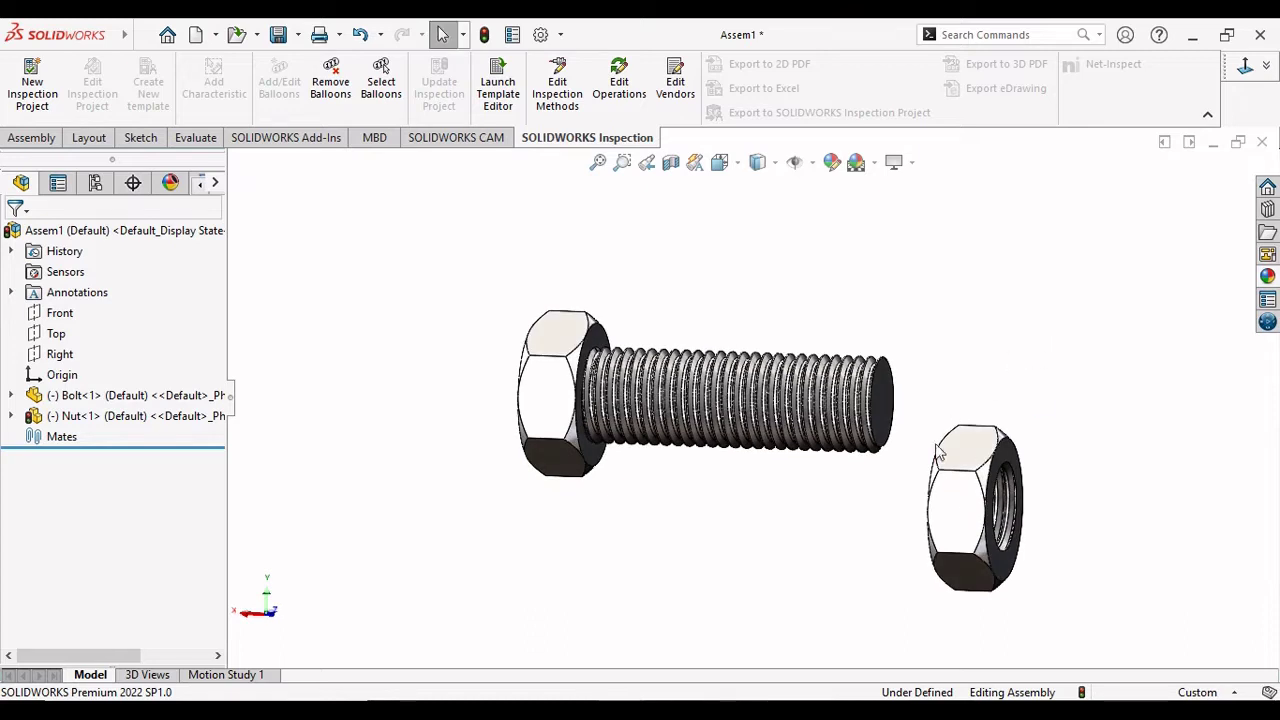
pyautogui.scroll(-1, 938, 452)
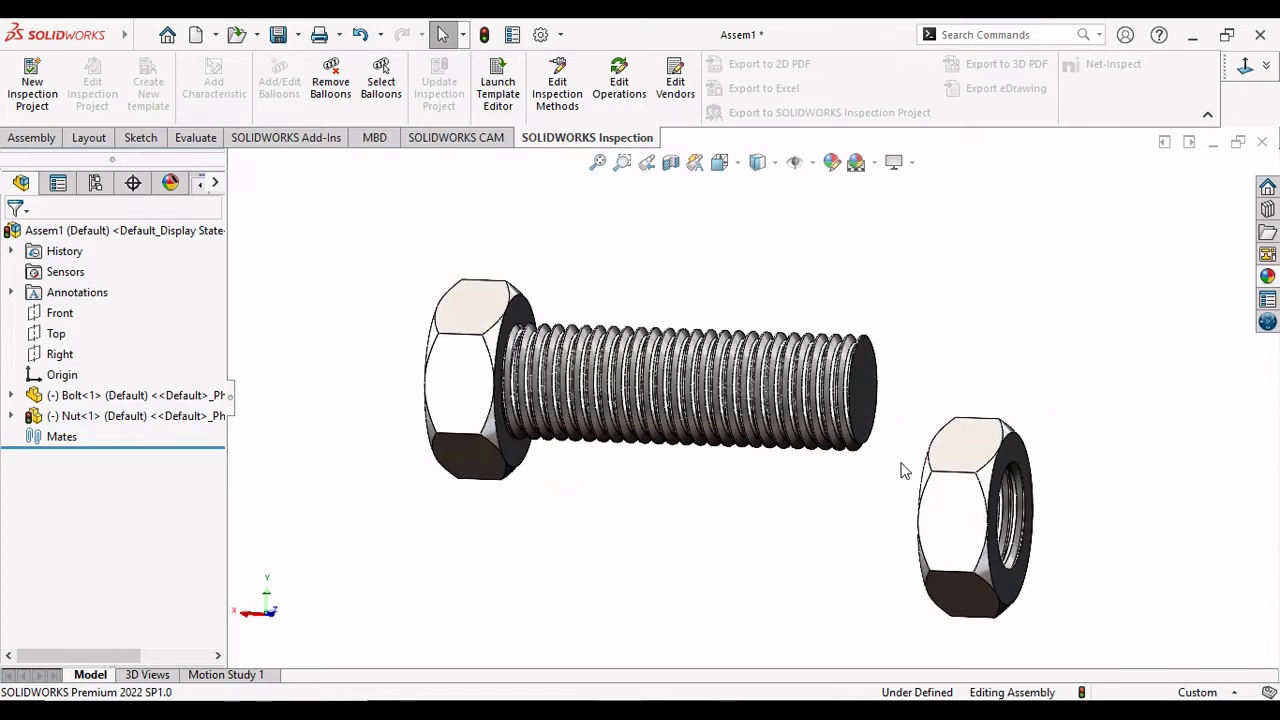
# Drag the nut up and right, away from the bolt, and return to the Assembly tools.
pyautogui.click(970, 530)
pyautogui.rightClick(970, 530)
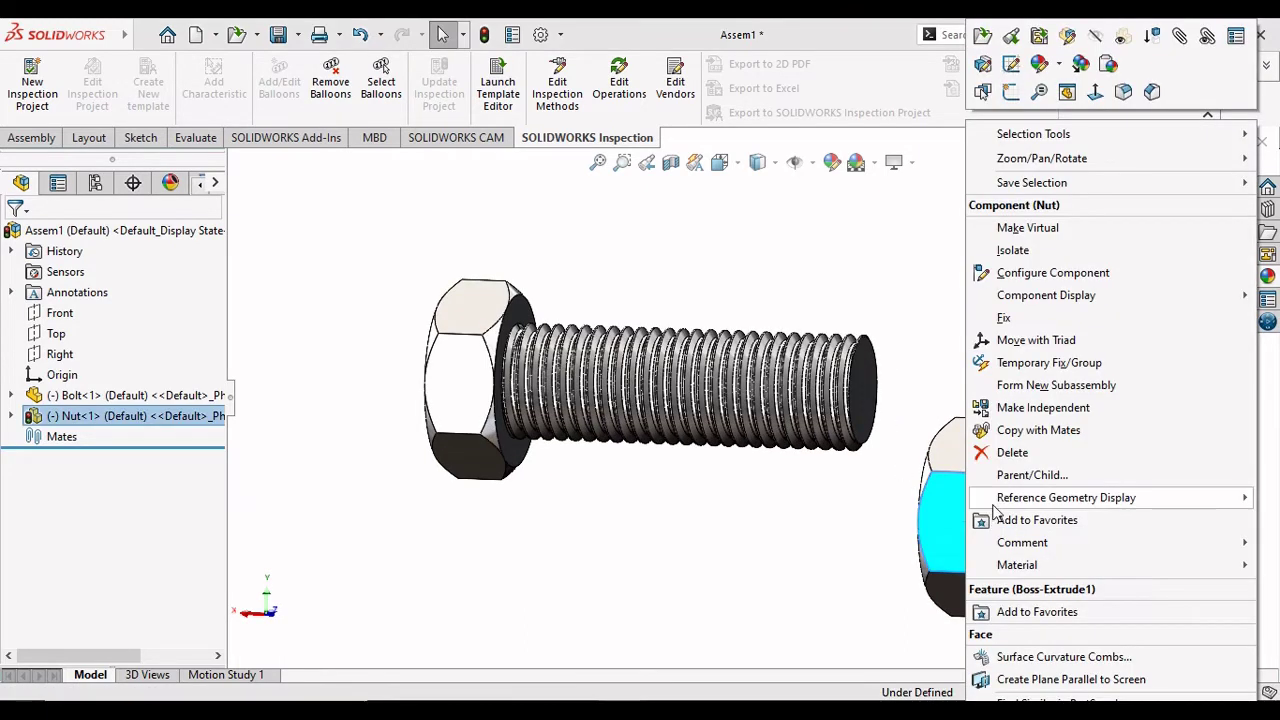
pyautogui.click(930, 388)
pyautogui.moveTo(955, 490); pyautogui.dragTo(1011, 420)
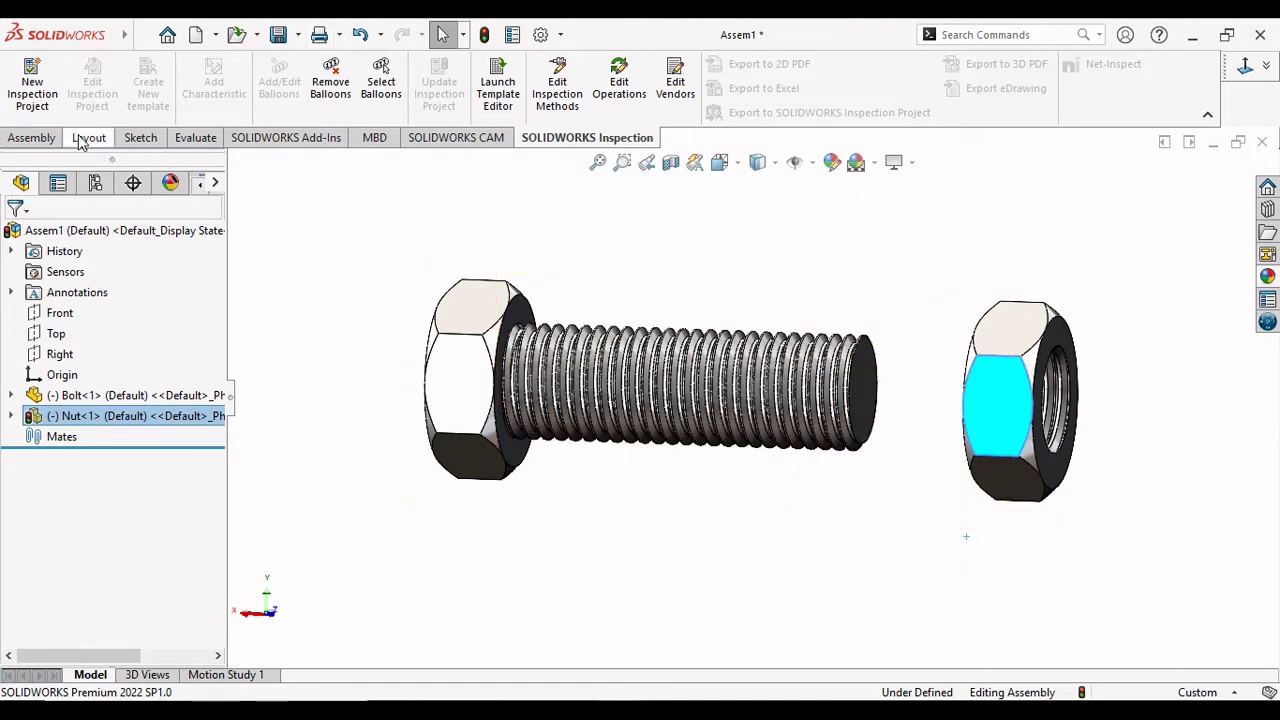
pyautogui.click(31, 138)
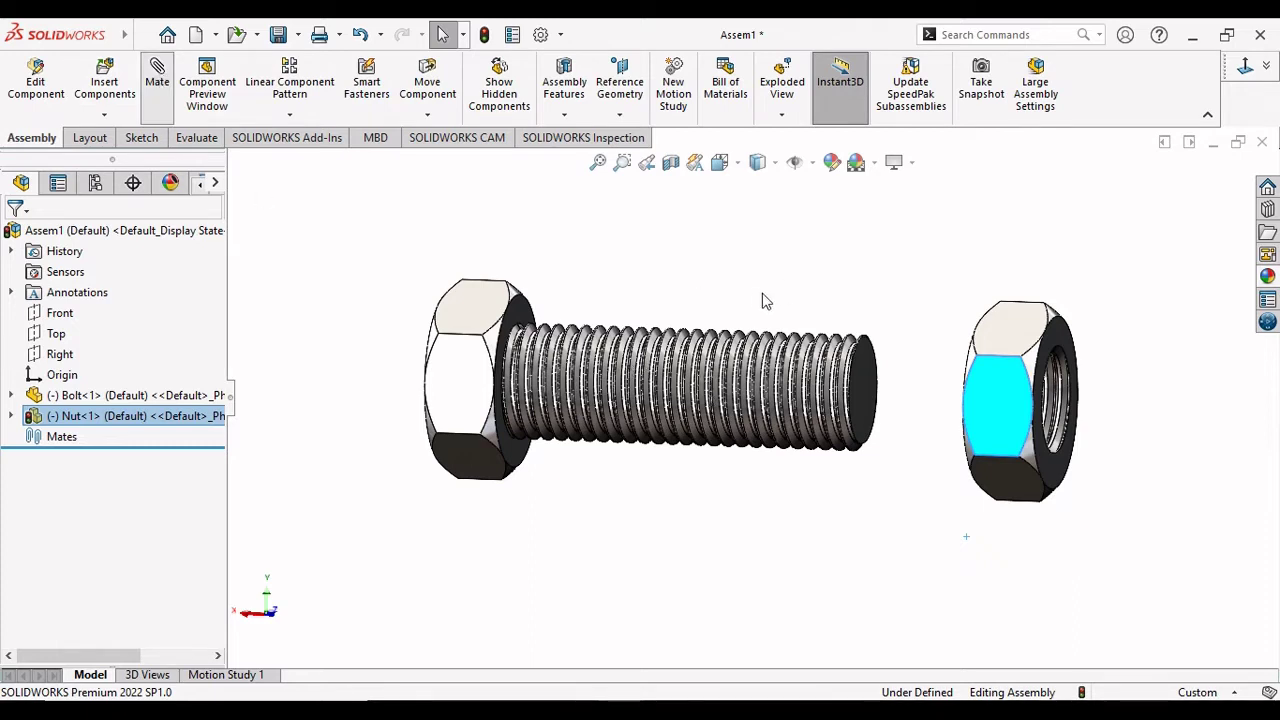
# Discard a trial coincident mate on the bolt head edge and restart Mate with empty selections.
pyautogui.press('m')
pyautogui.scroll(-3, 623, 393)
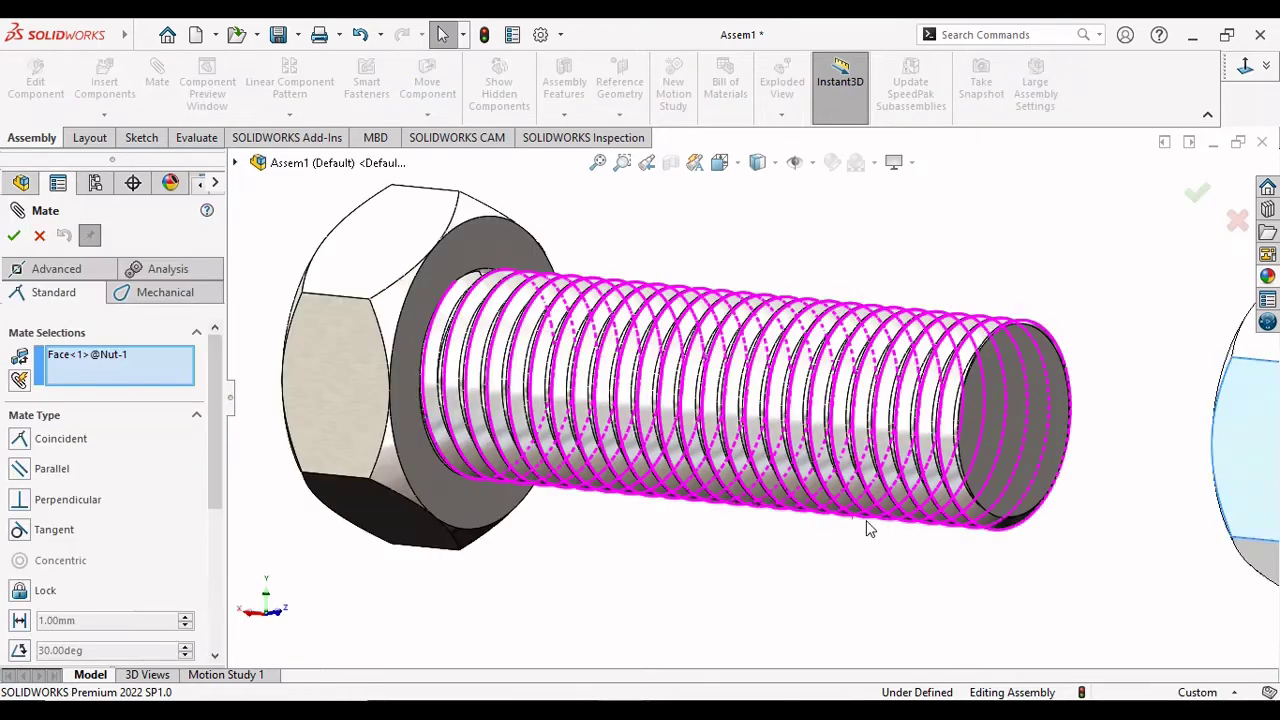
pyautogui.click(461, 228)
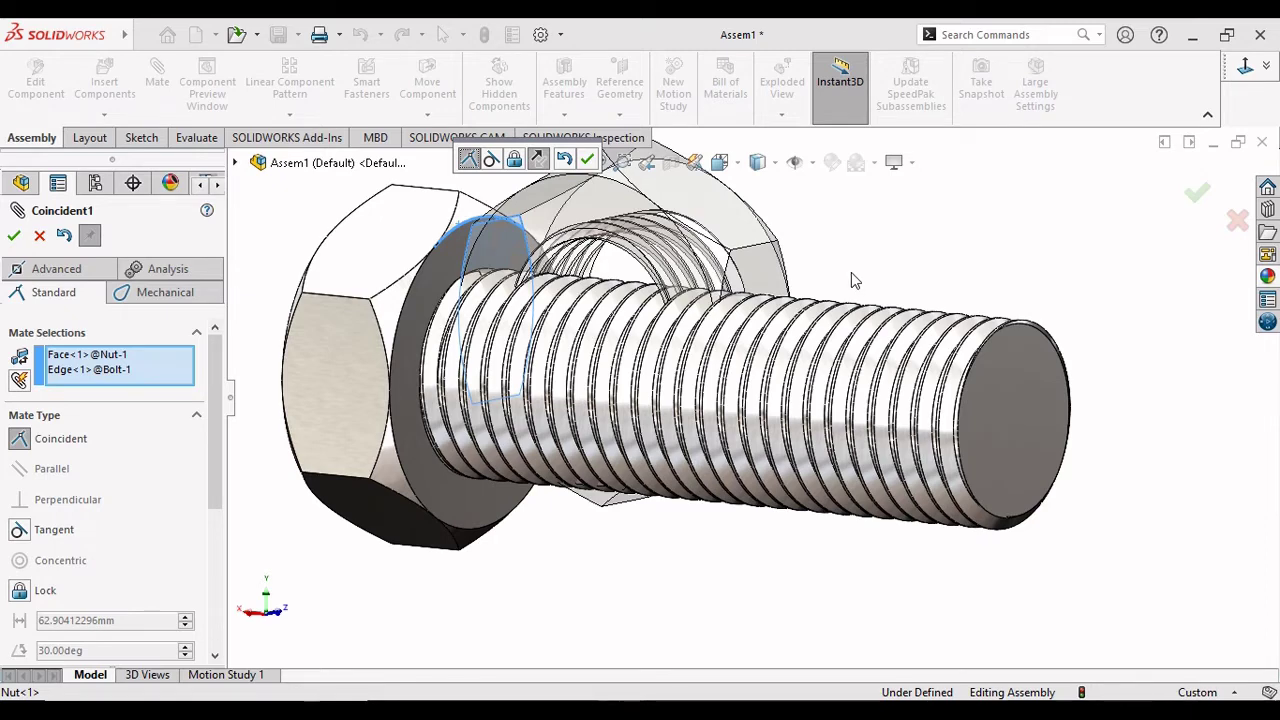
pyautogui.press('Escape')
pyautogui.press('z')
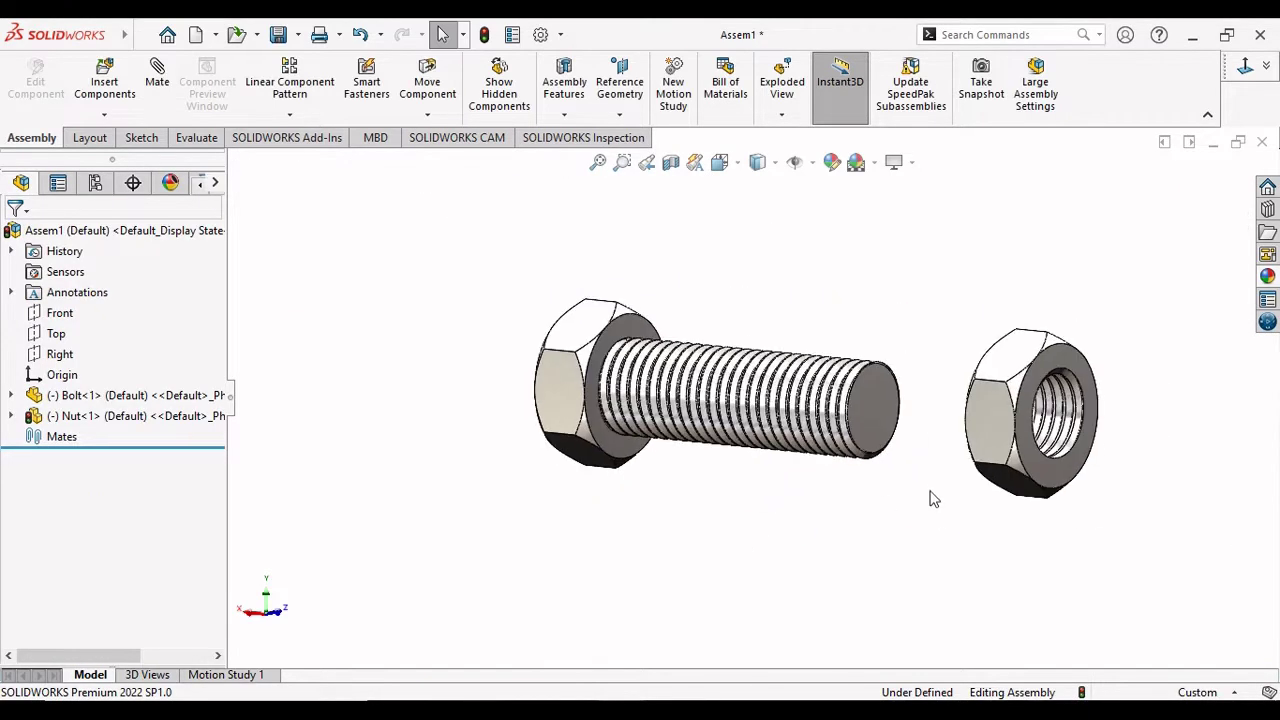
pyautogui.moveTo(946, 334); pyautogui.dragTo(1015, 378, button='middle')
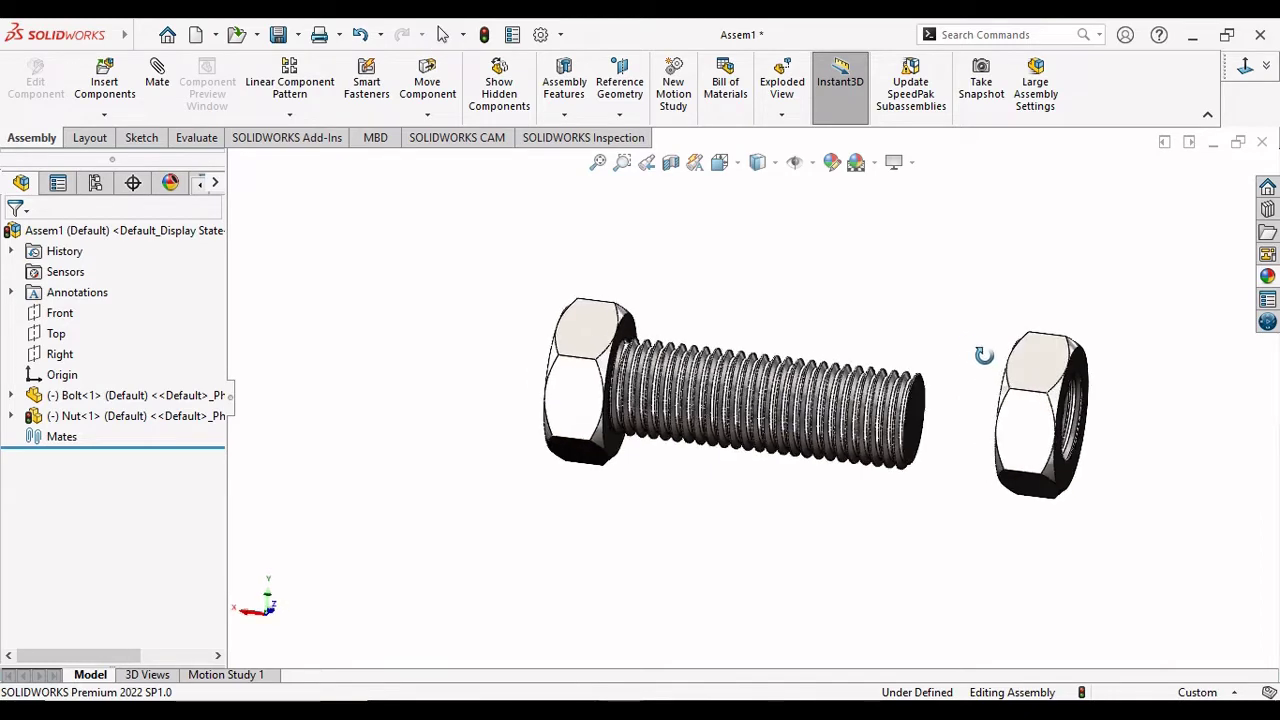
pyautogui.click(157, 80)
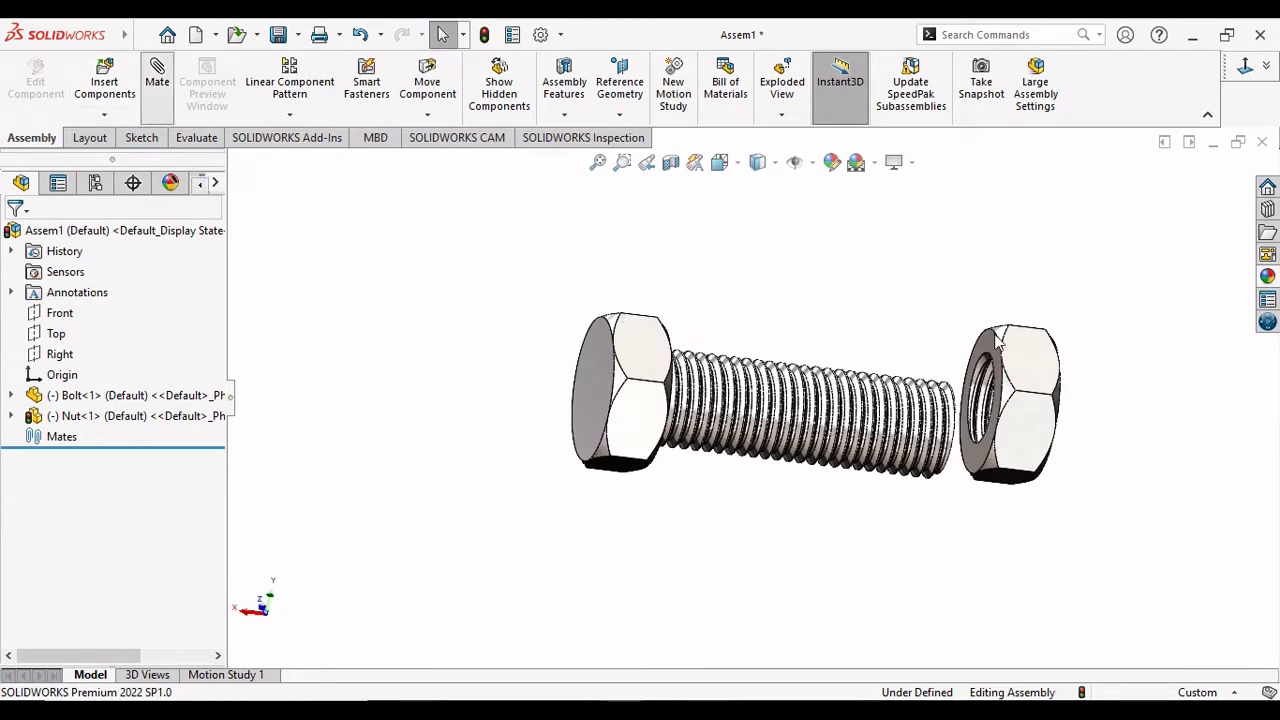
pyautogui.scroll(-3, 990, 357)
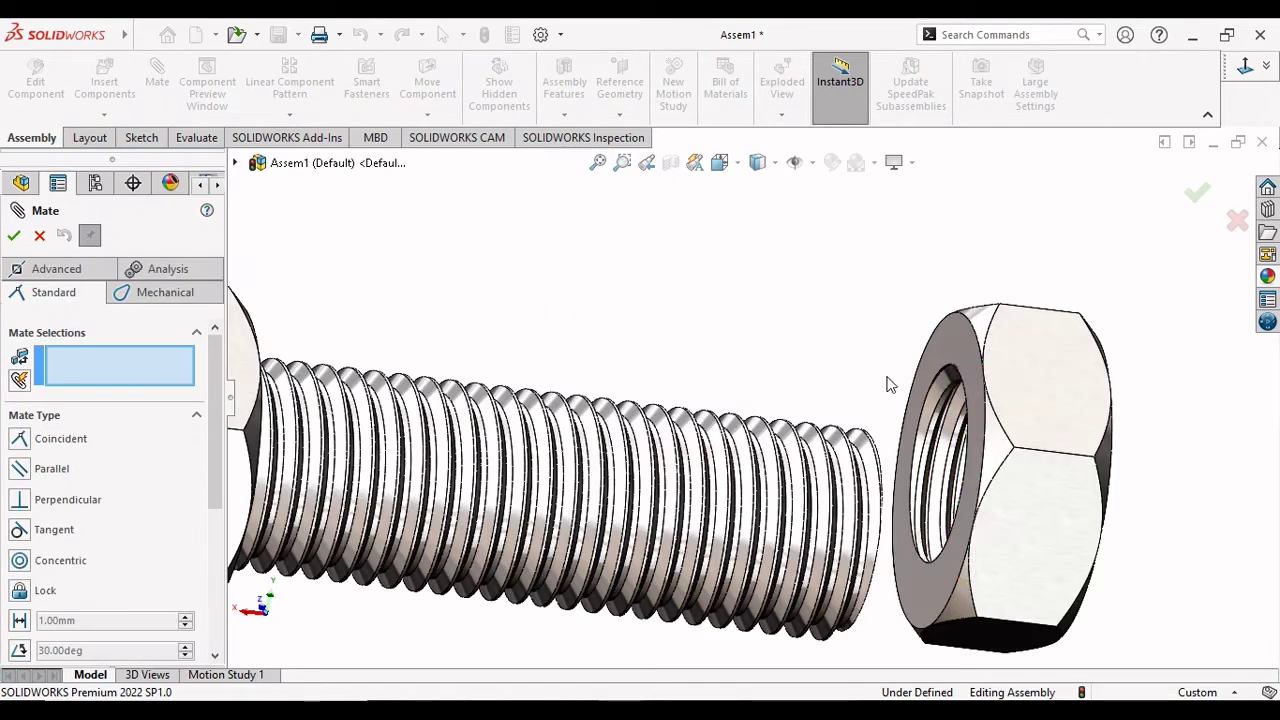
# Select a circular edge of the nut and the bolt's circular edge near the head.
pyautogui.moveTo(890, 385); pyautogui.dragTo(840, 340, button='middle')
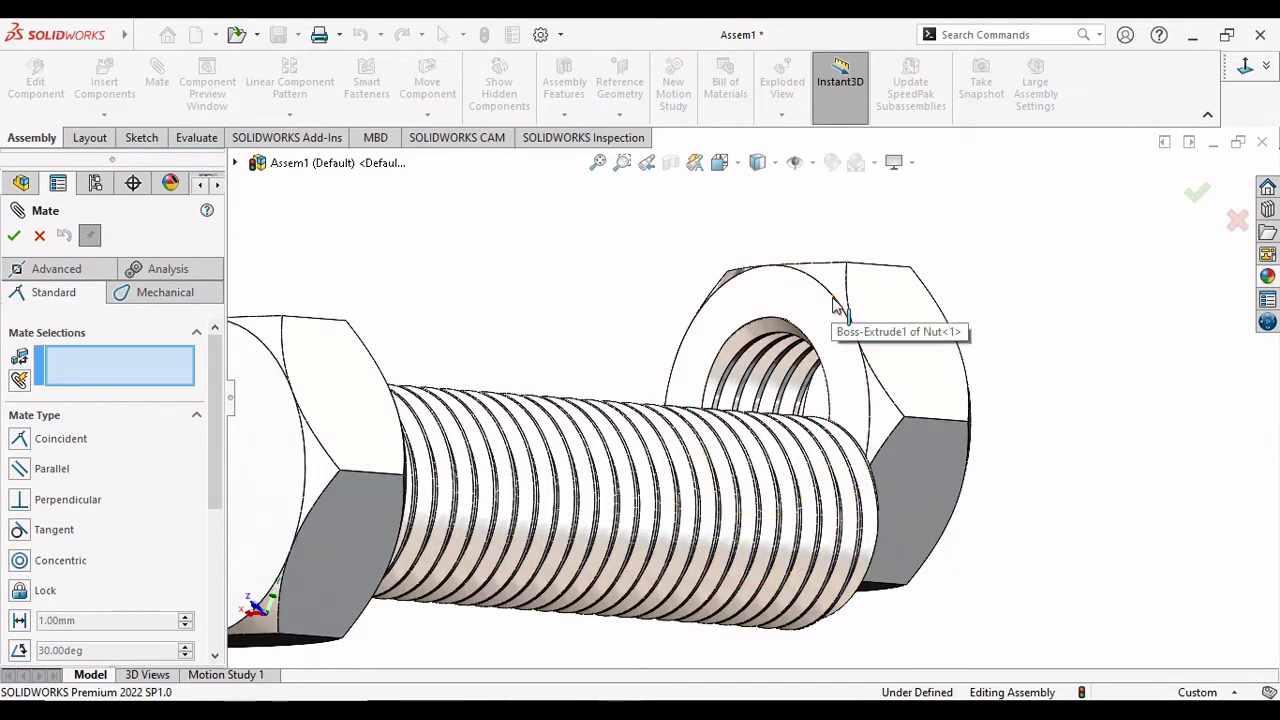
pyautogui.click(833, 300)
pyautogui.moveTo(643, 298)
pyautogui.mouseDown(button='middle')
pyautogui.moveTo(566, 337)
pyautogui.moveTo(580, 362)
pyautogui.mouseUp(button='middle')
pyautogui.scroll(4, 690, 500)
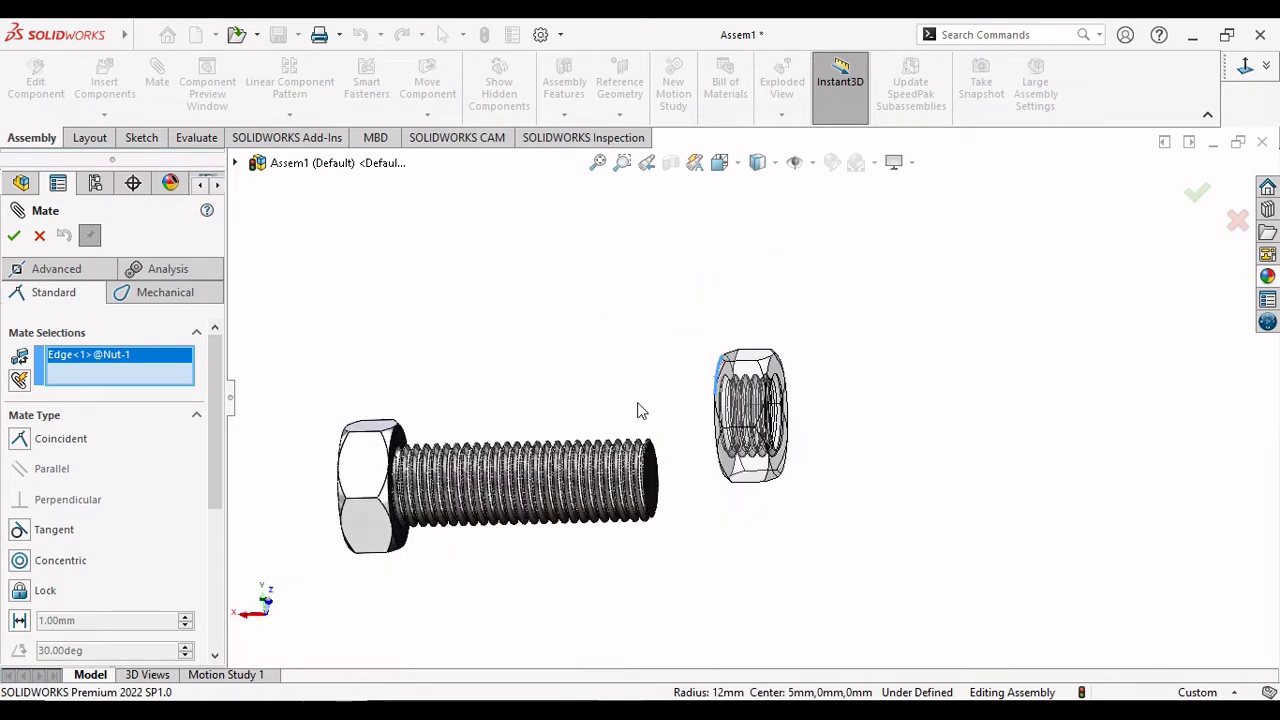
pyautogui.moveTo(509, 455)
pyautogui.mouseDown(button='middle')
pyautogui.moveTo(610, 410)
pyautogui.moveTo(613, 342)
pyautogui.mouseUp(button='middle')
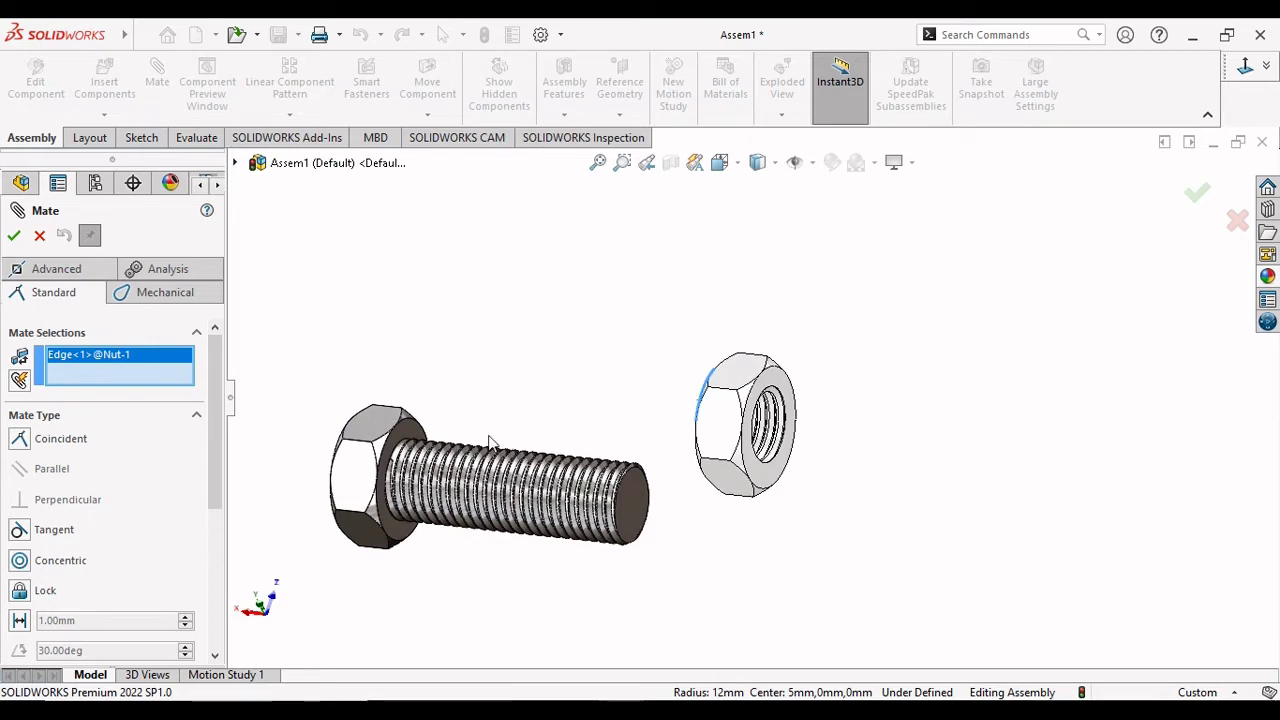
pyautogui.scroll(-5, 613, 342)
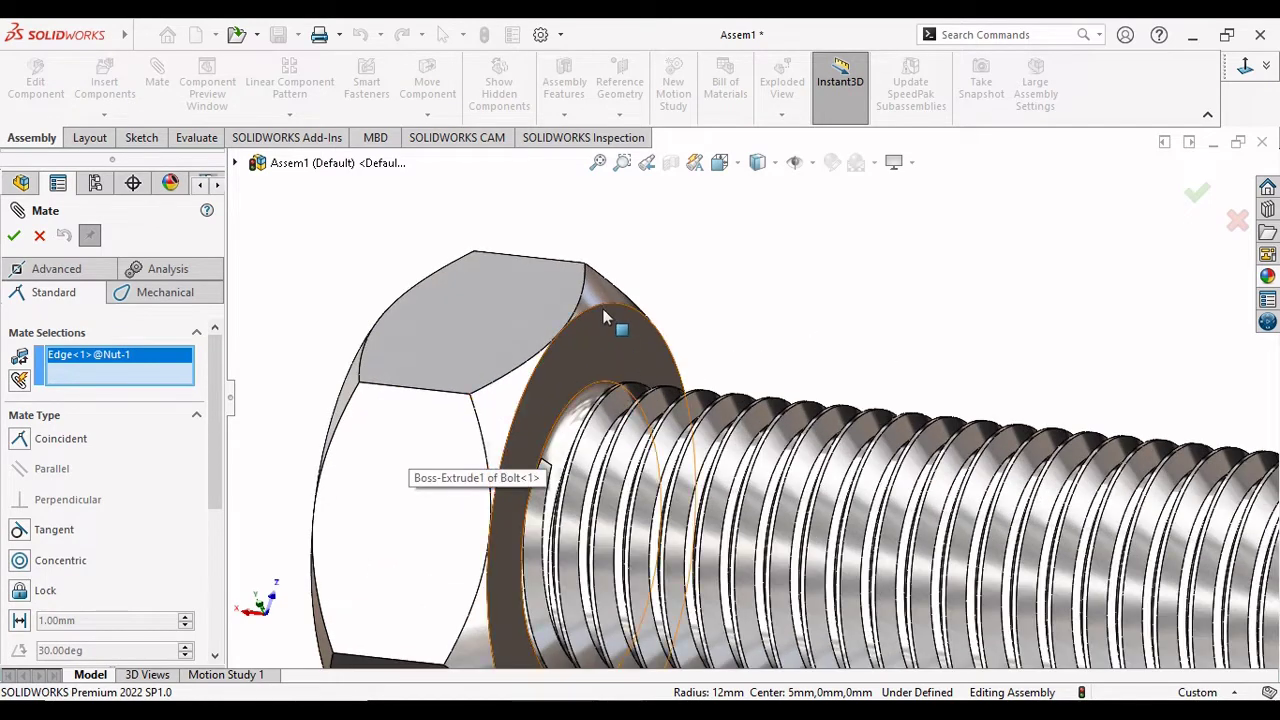
pyautogui.click(601, 313)
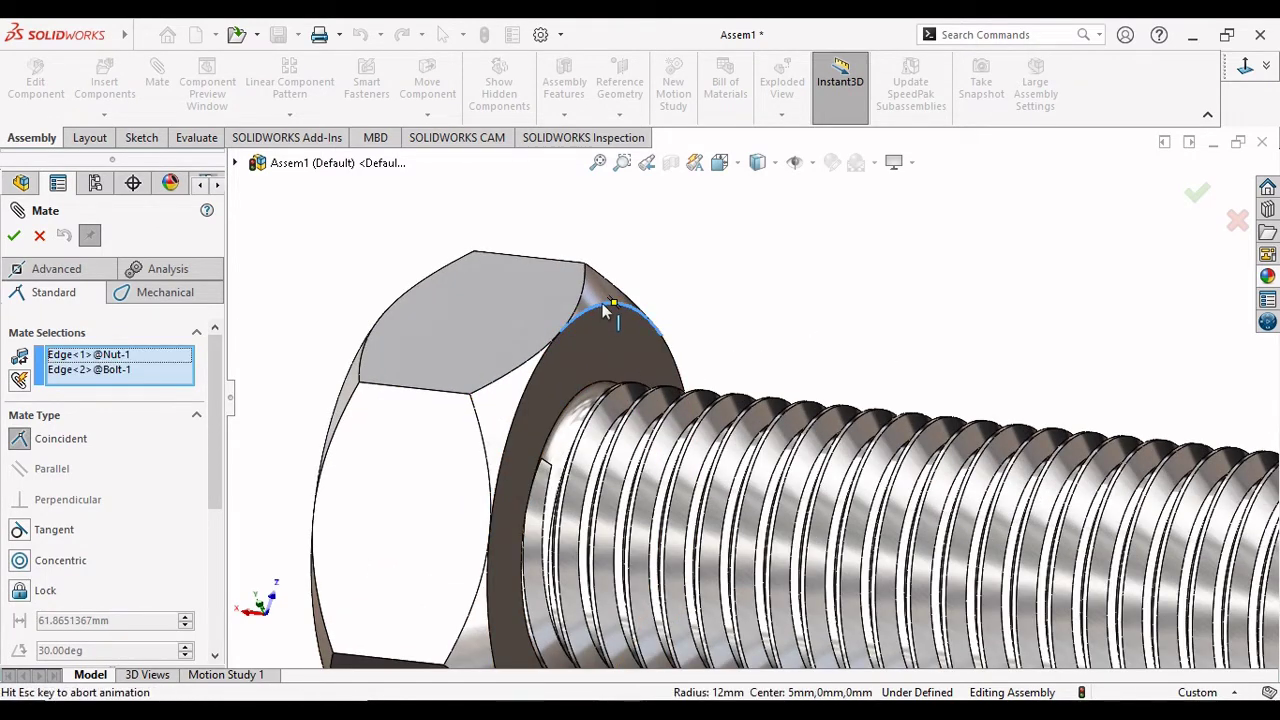
# Apply a Concentric mate between the selected nut and bolt edges.
pyautogui.scroll(5, 662, 365)
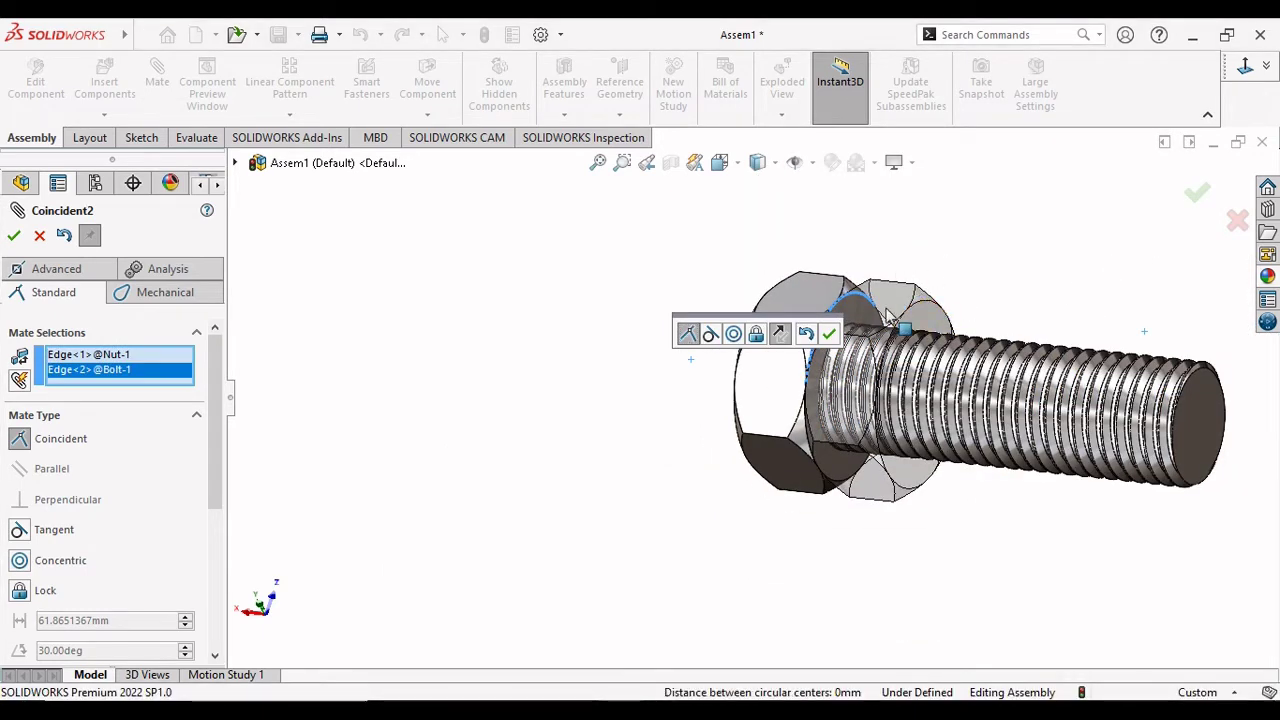
pyautogui.scroll(2, 1184, 411)
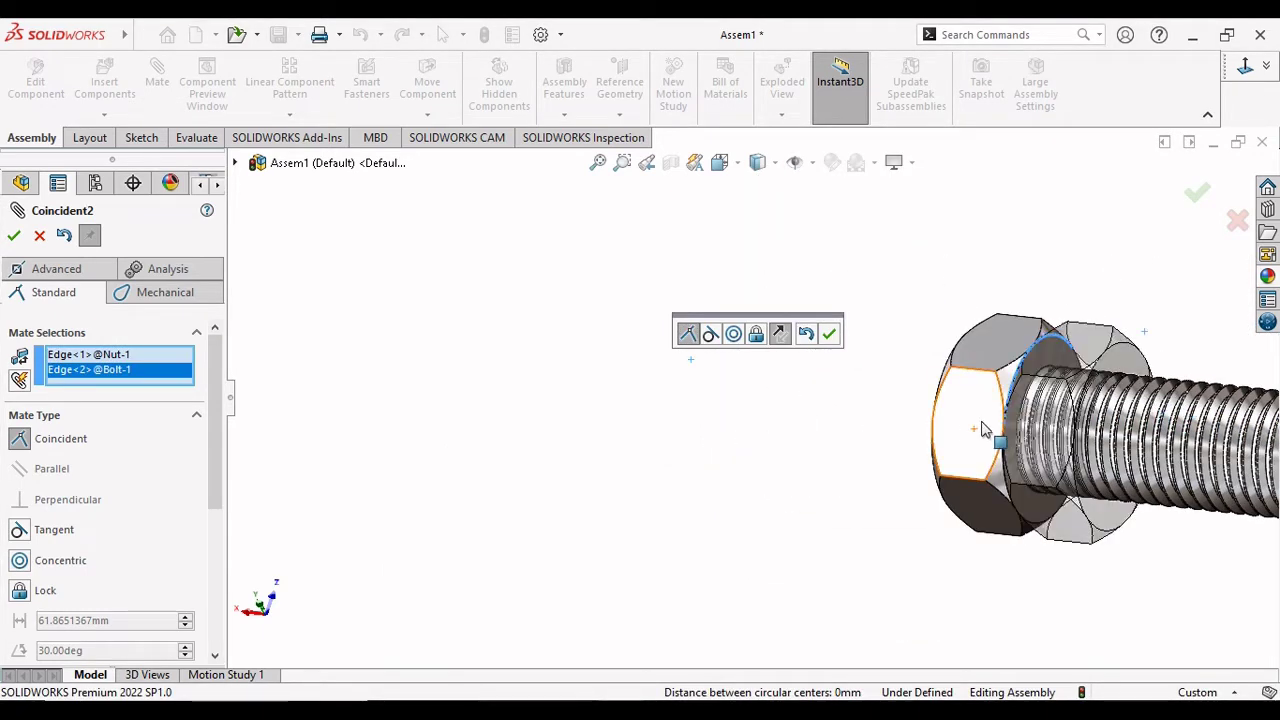
pyautogui.scroll(3, 1050, 420)
pyautogui.scroll(-2, 1050, 420)
pyautogui.scroll(-2, 1051, 429)
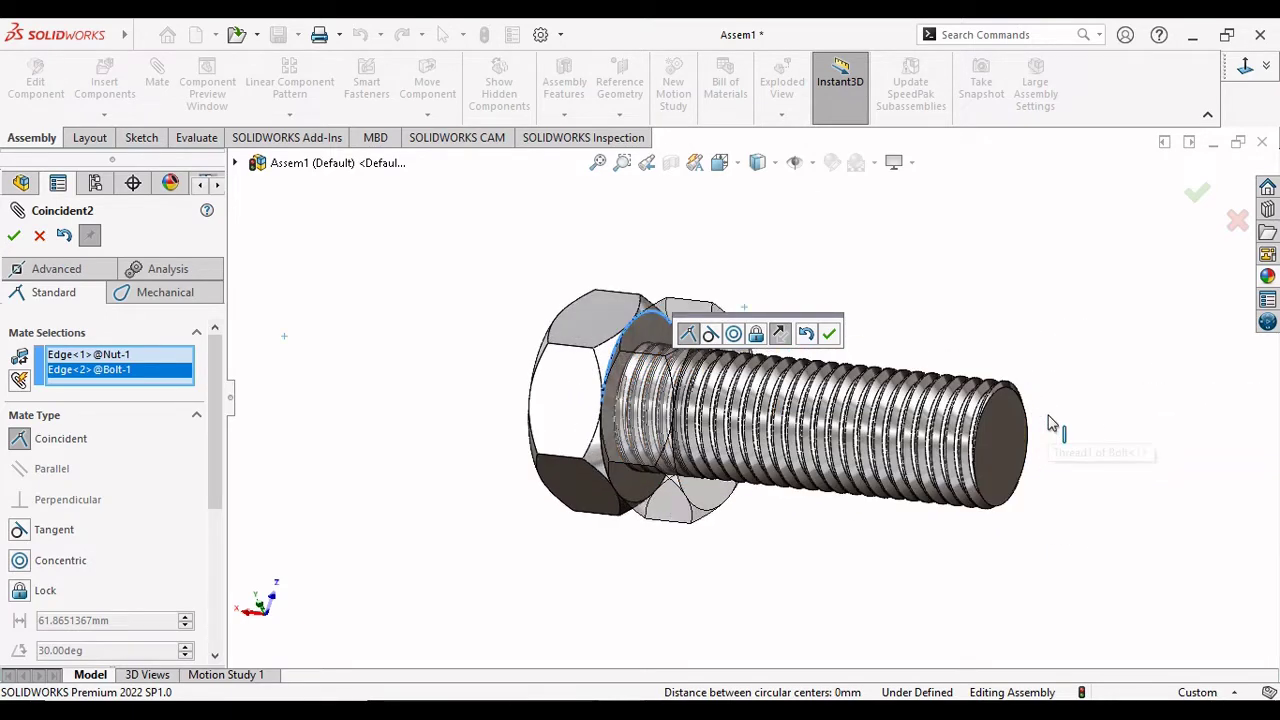
pyautogui.click(733, 335)
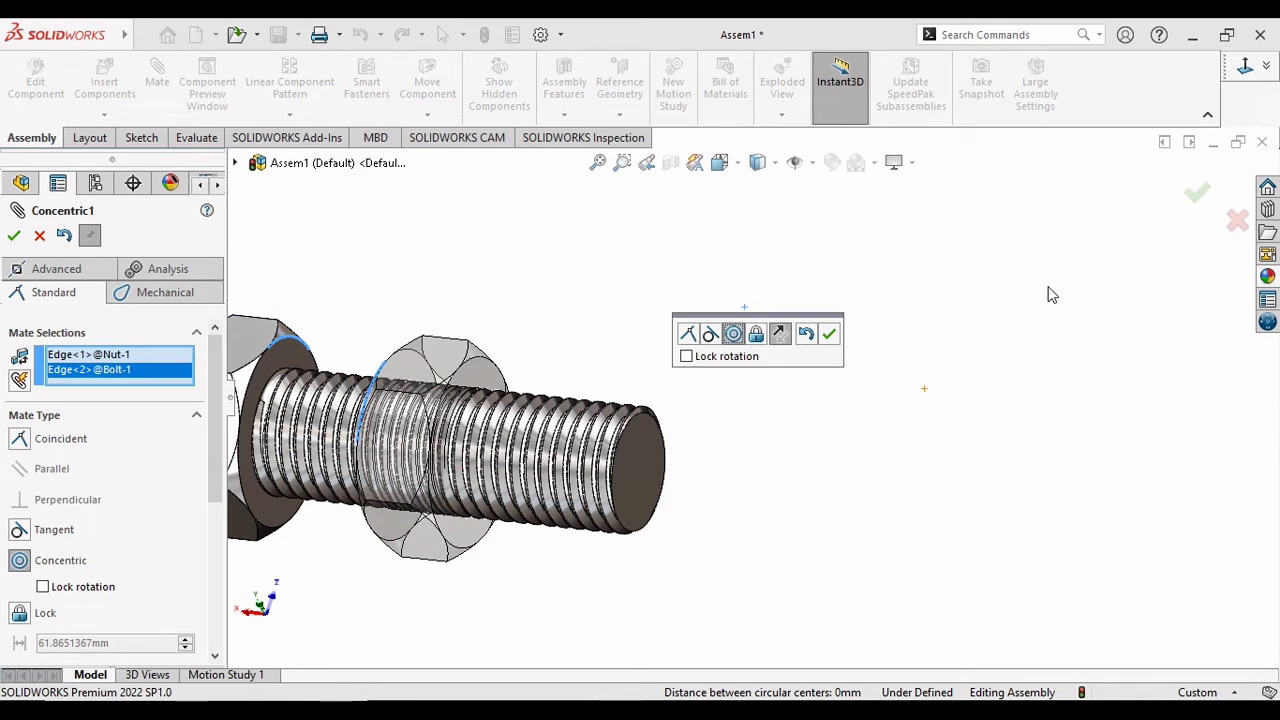
pyautogui.click(1201, 190)
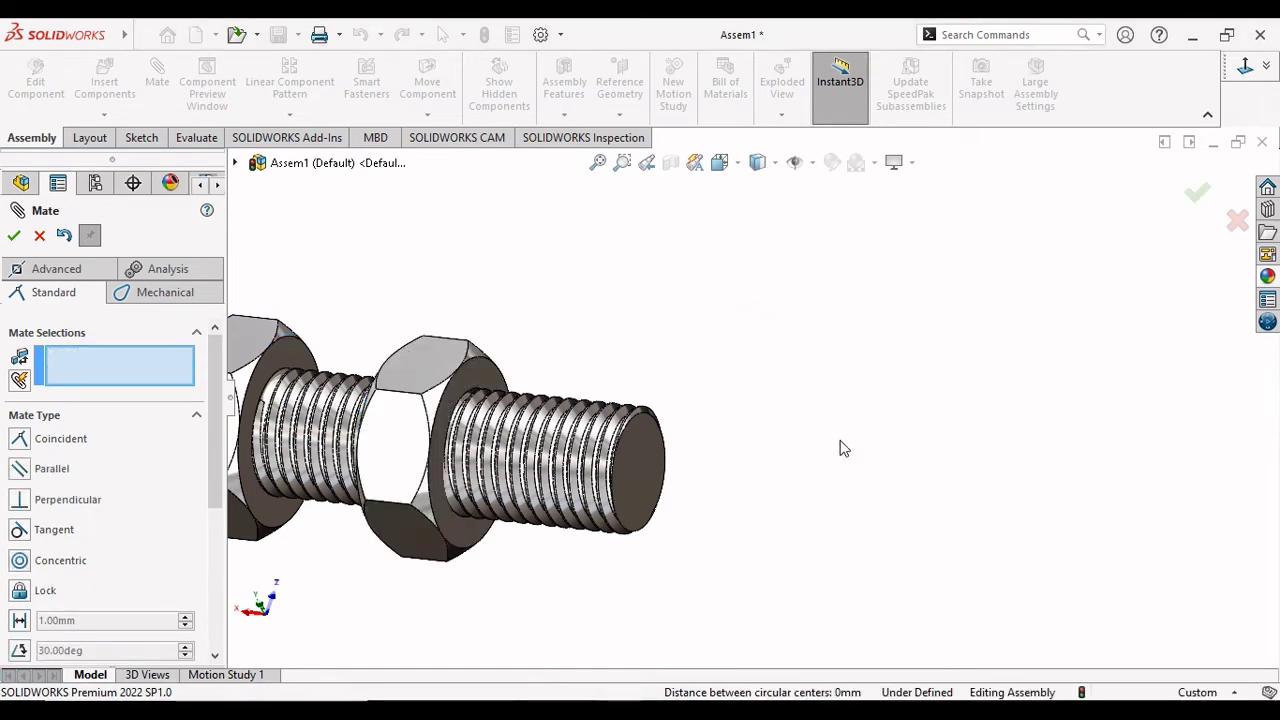
# Slide the nut back and forth along the bolt to test Concentric1, then close Mate.
pyautogui.press('f')
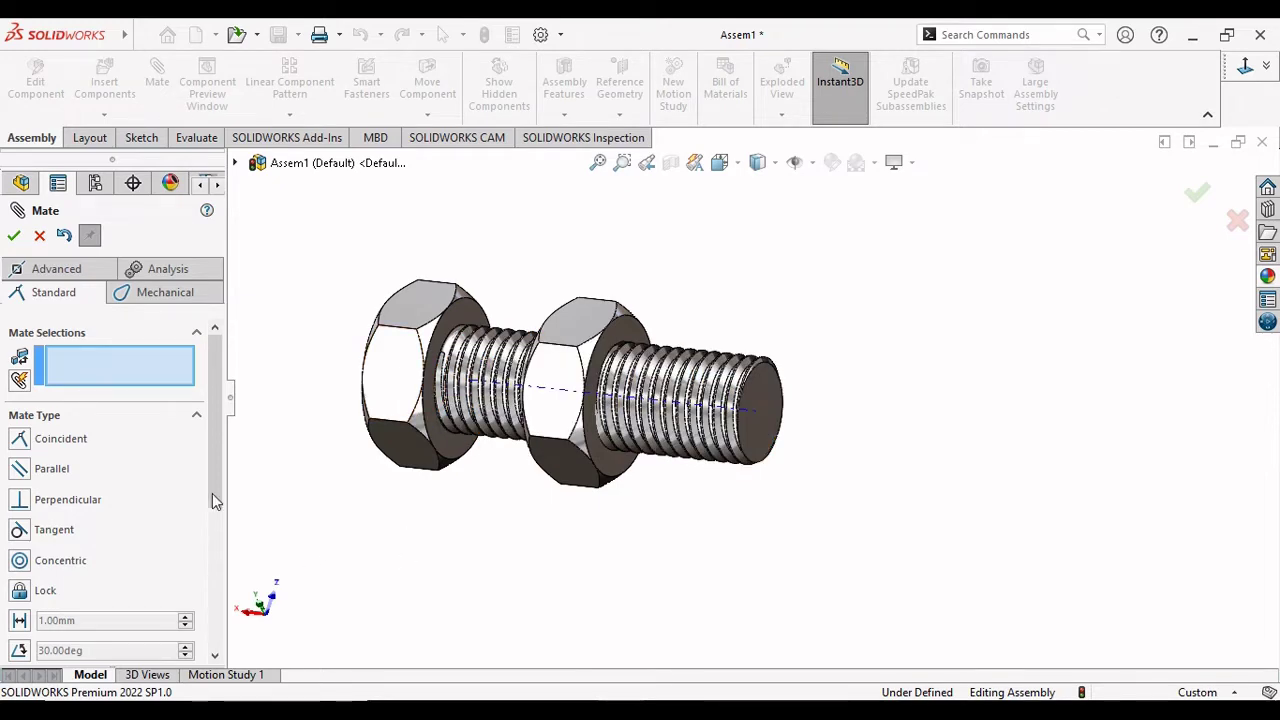
pyautogui.moveTo(215, 500); pyautogui.dragTo(216, 562)
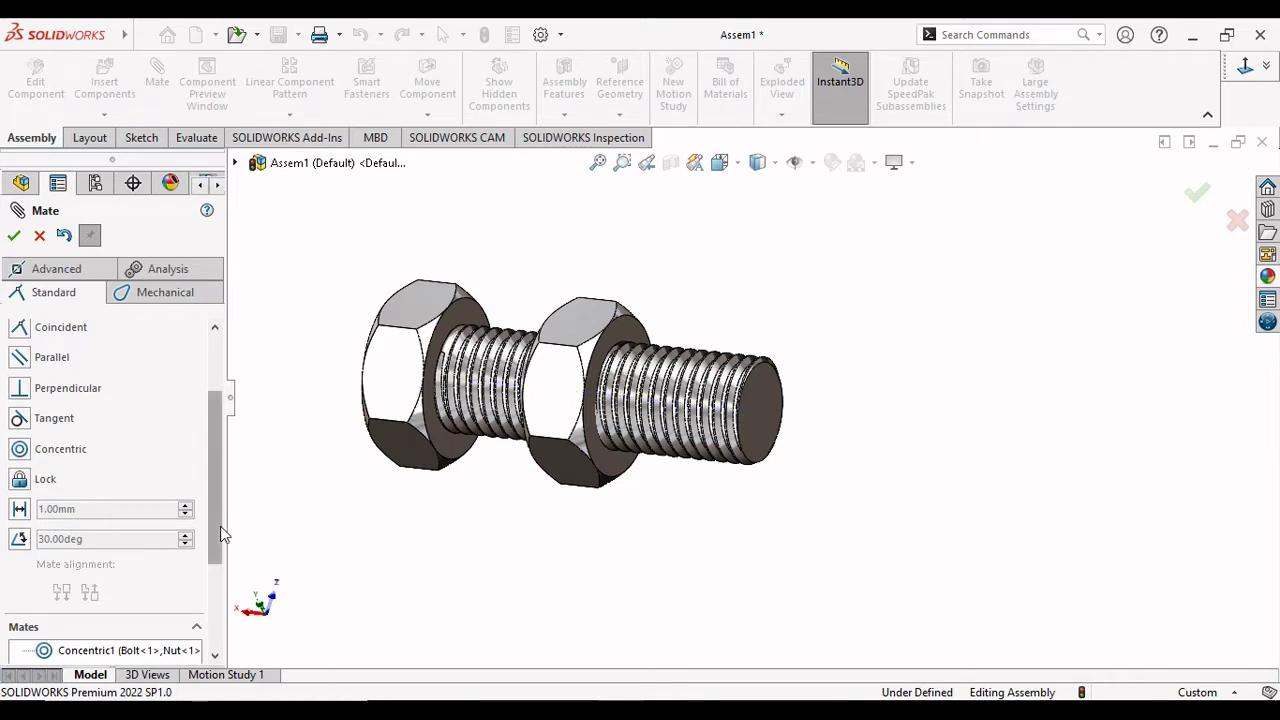
pyautogui.moveTo(220, 526); pyautogui.dragTo(221, 540)
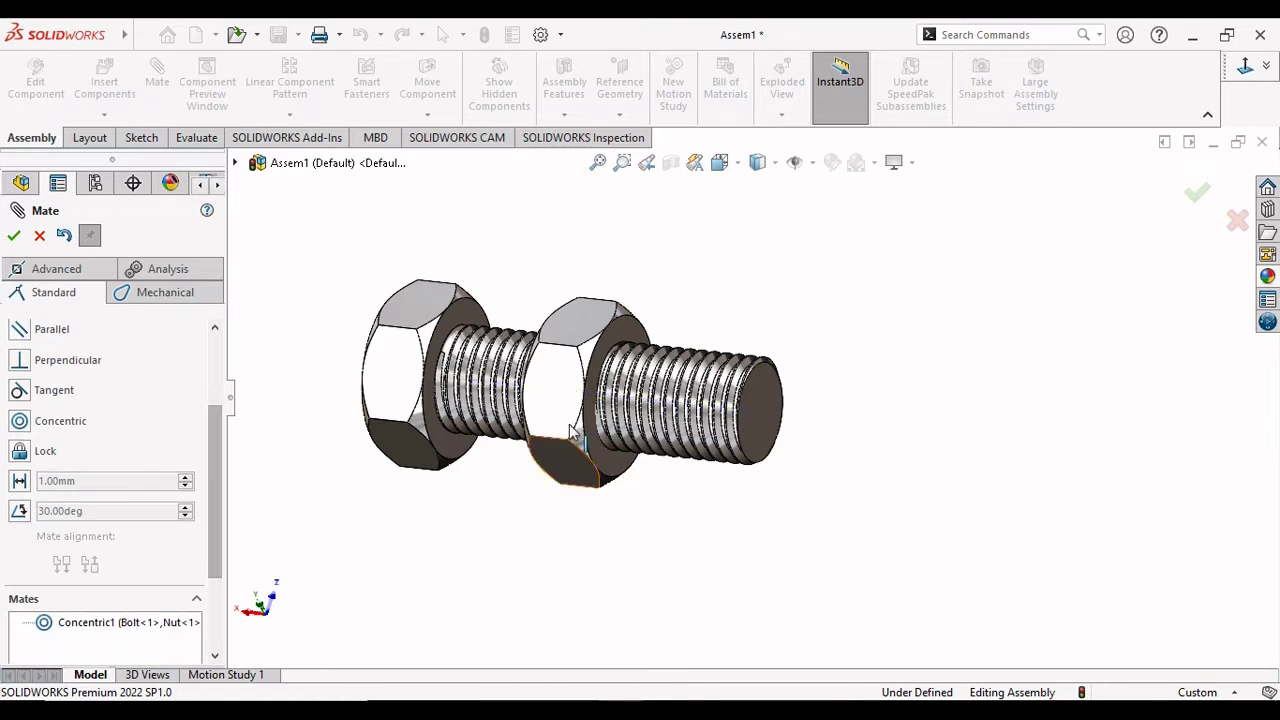
pyautogui.click(555, 392)
pyautogui.click(727, 450)
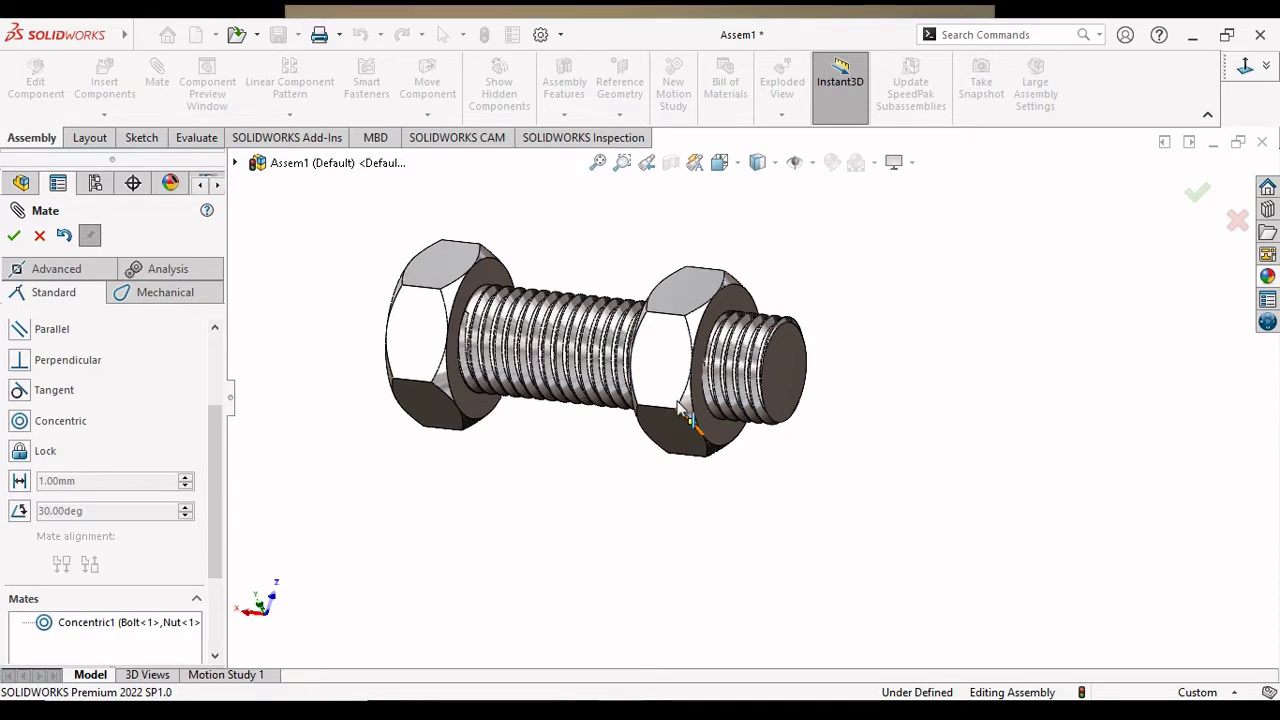
pyautogui.moveTo(695, 465)
pyautogui.mouseDown()
pyautogui.moveTo(814, 434)
pyautogui.moveTo(674, 380)
pyautogui.moveTo(754, 417)
pyautogui.moveTo(797, 507)
pyautogui.moveTo(686, 491)
pyautogui.moveTo(760, 509)
pyautogui.moveTo(785, 495)
pyautogui.mouseUp()
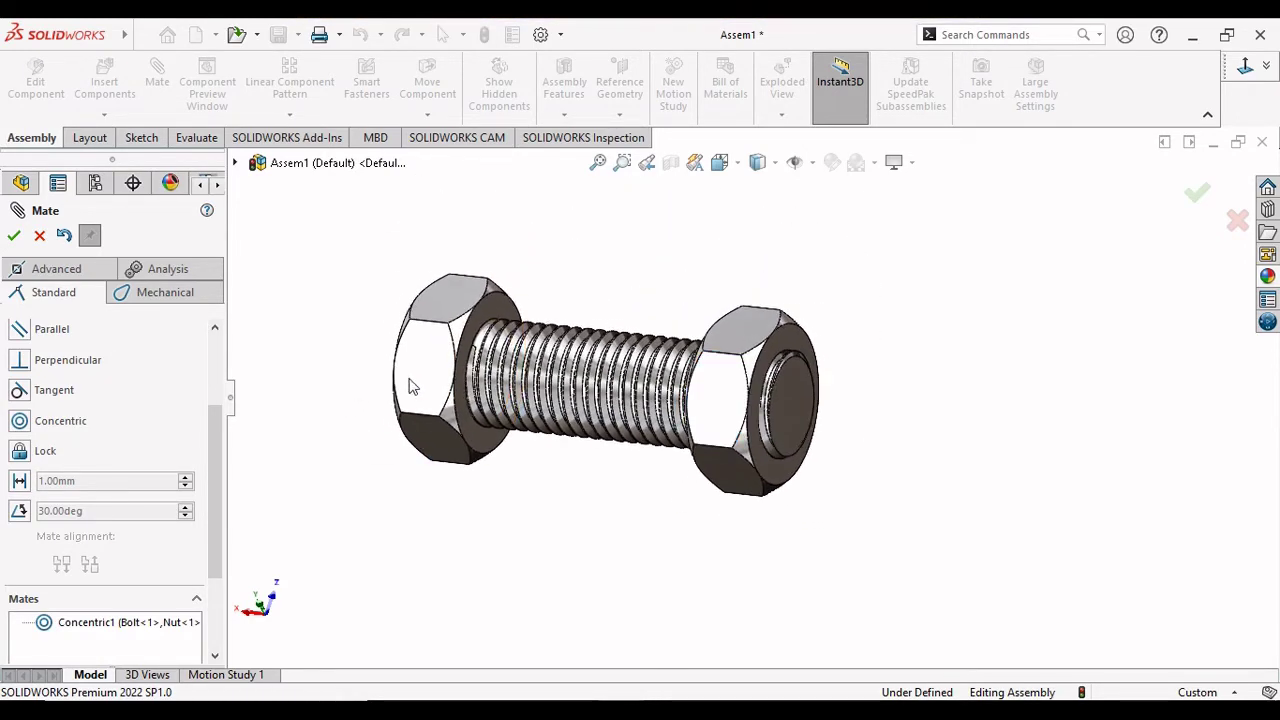
pyautogui.rightClick(423, 382)
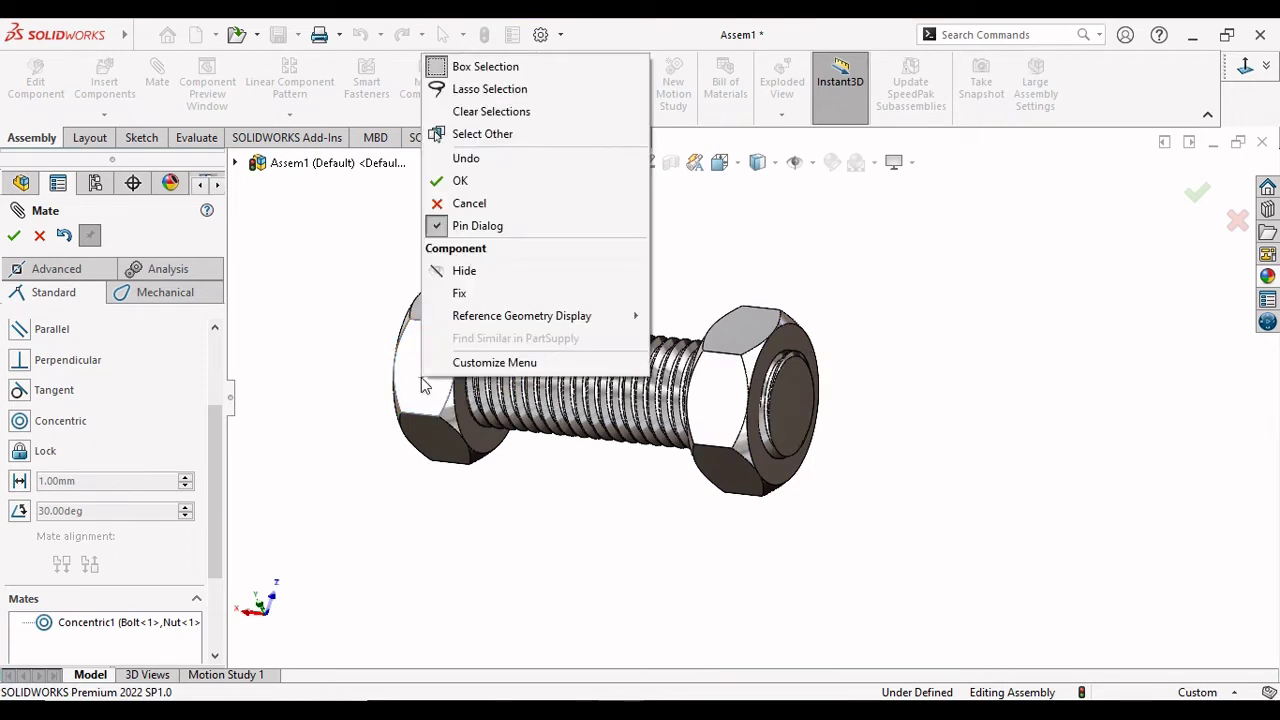
pyautogui.press('Escape')
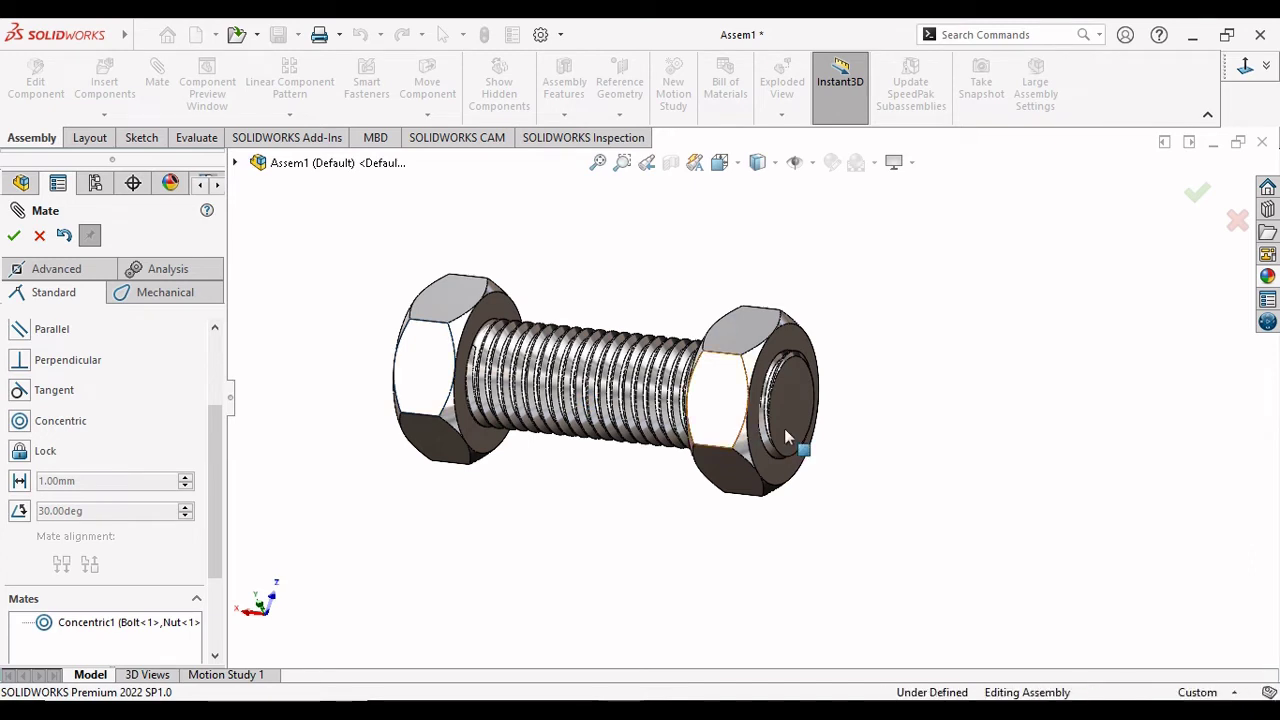
pyautogui.moveTo(760, 410)
pyautogui.mouseDown()
pyautogui.moveTo(724, 420)
pyautogui.moveTo(732, 400)
pyautogui.mouseUp()
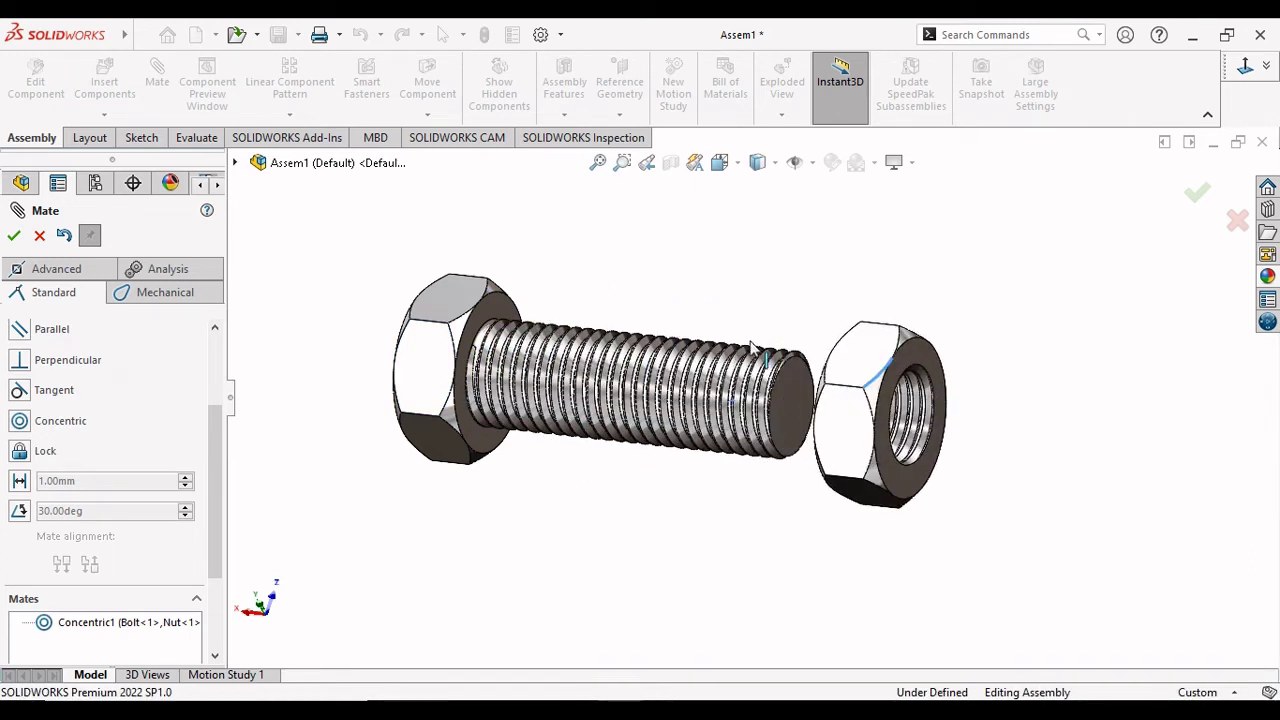
pyautogui.moveTo(732, 400); pyautogui.dragTo(620, 487)
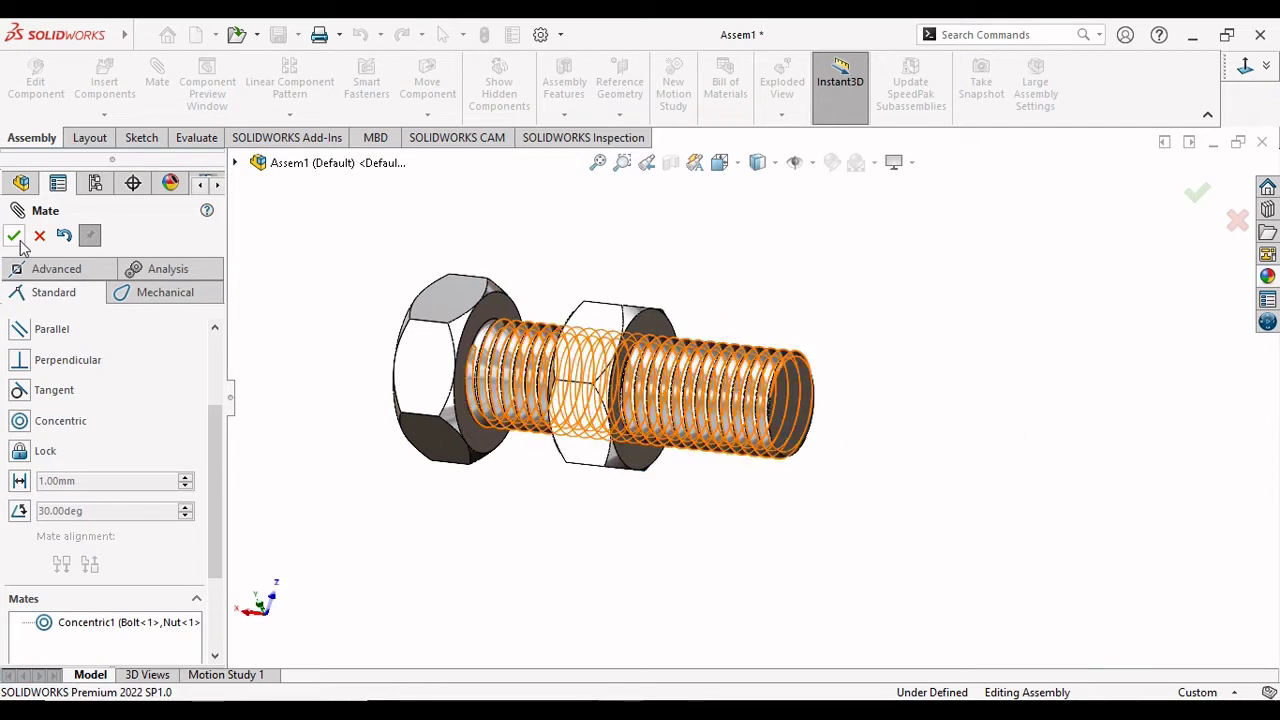
pyautogui.click(14, 237)
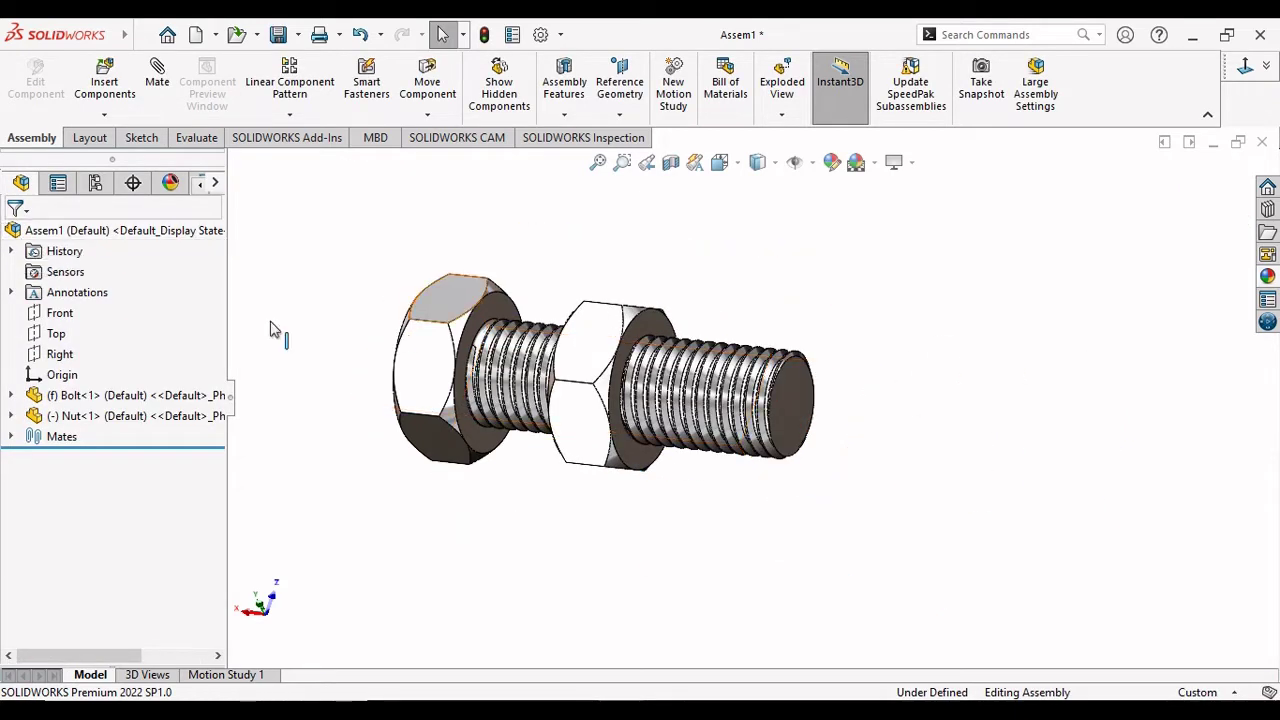
# View the bolt head face Normal To and slide the nut to the bolt's threaded end.
pyautogui.click(428, 372)
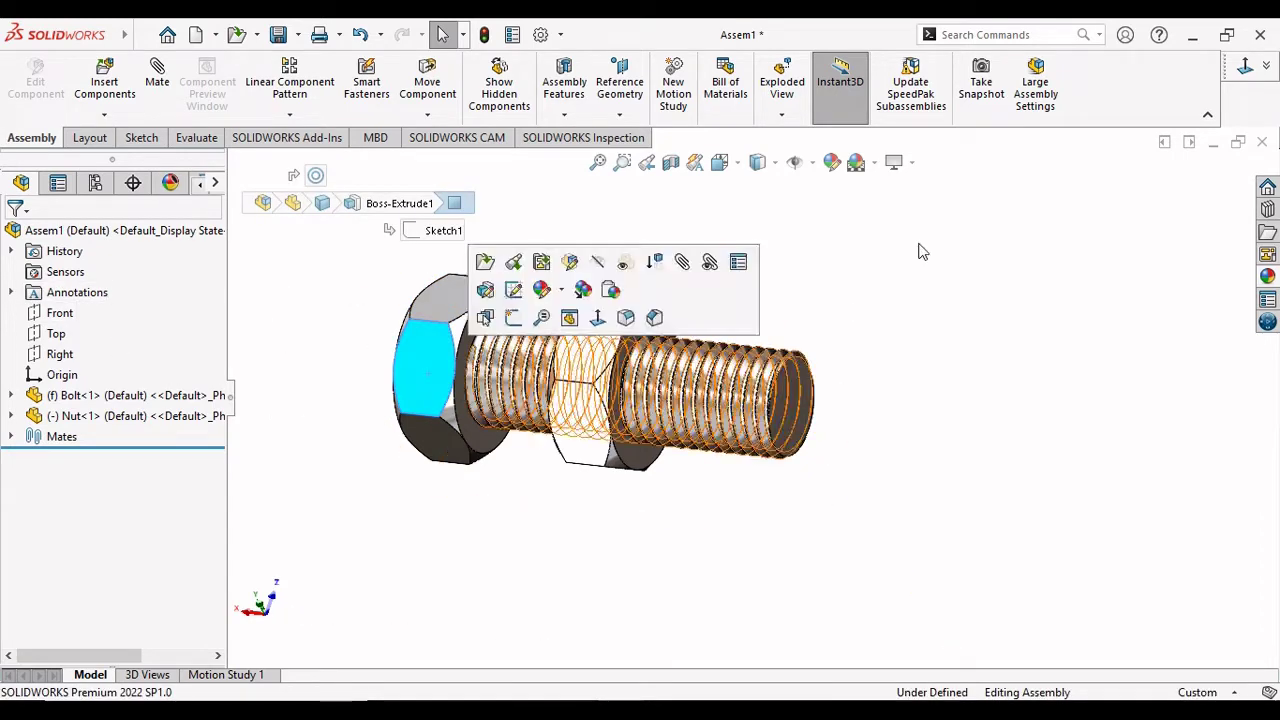
pyautogui.click(1245, 70)
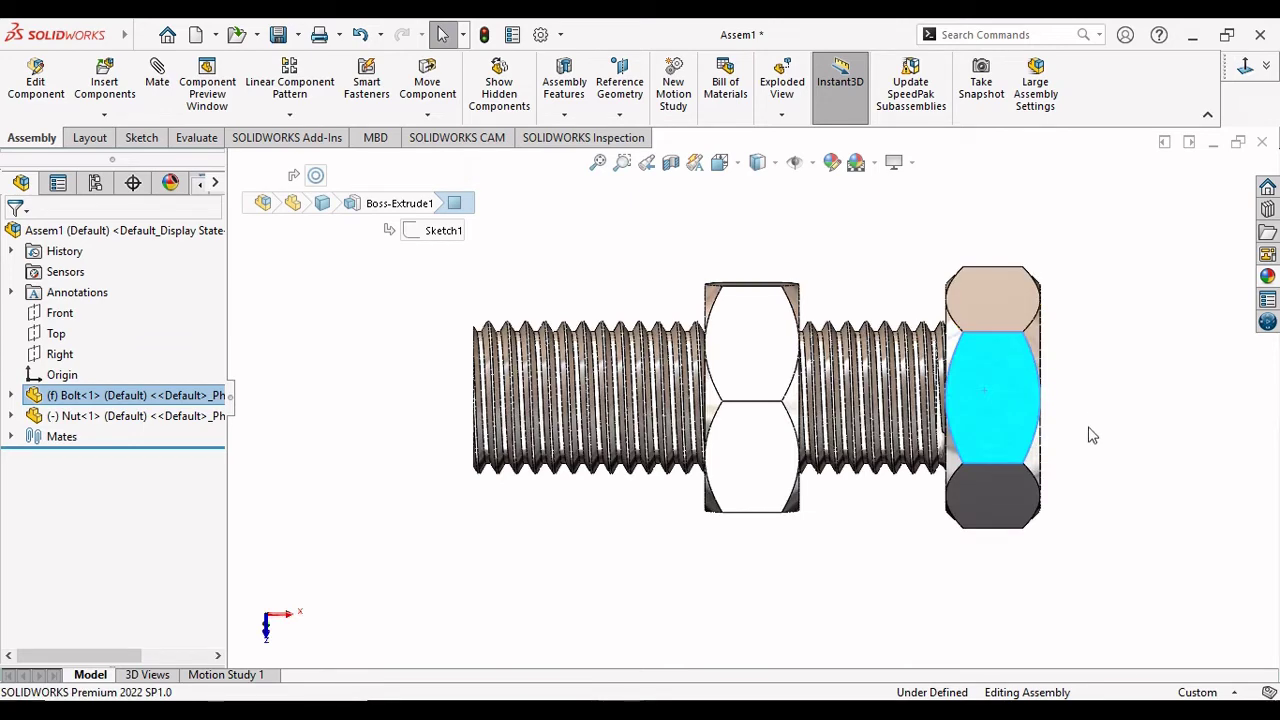
pyautogui.moveTo(757, 386)
pyautogui.mouseDown()
pyautogui.moveTo(709, 339)
pyautogui.moveTo(491, 337)
pyautogui.moveTo(474, 370)
pyautogui.mouseUp()
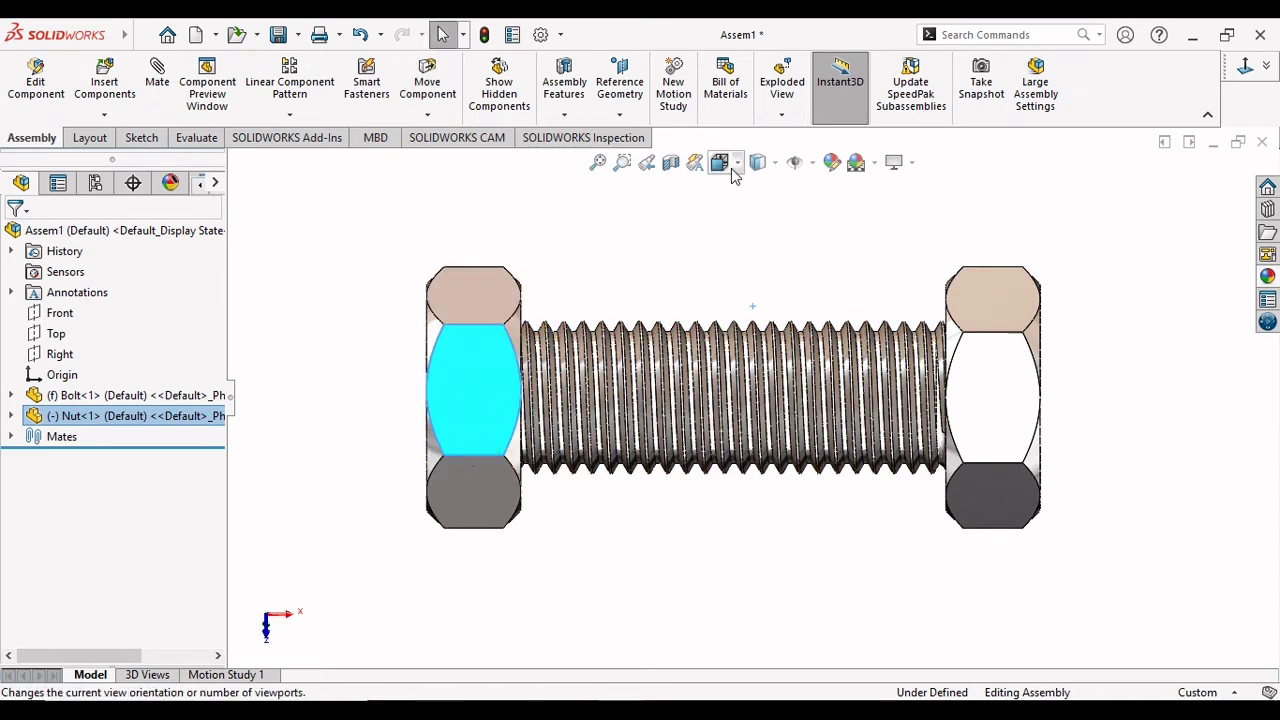
pyautogui.click(779, 168)
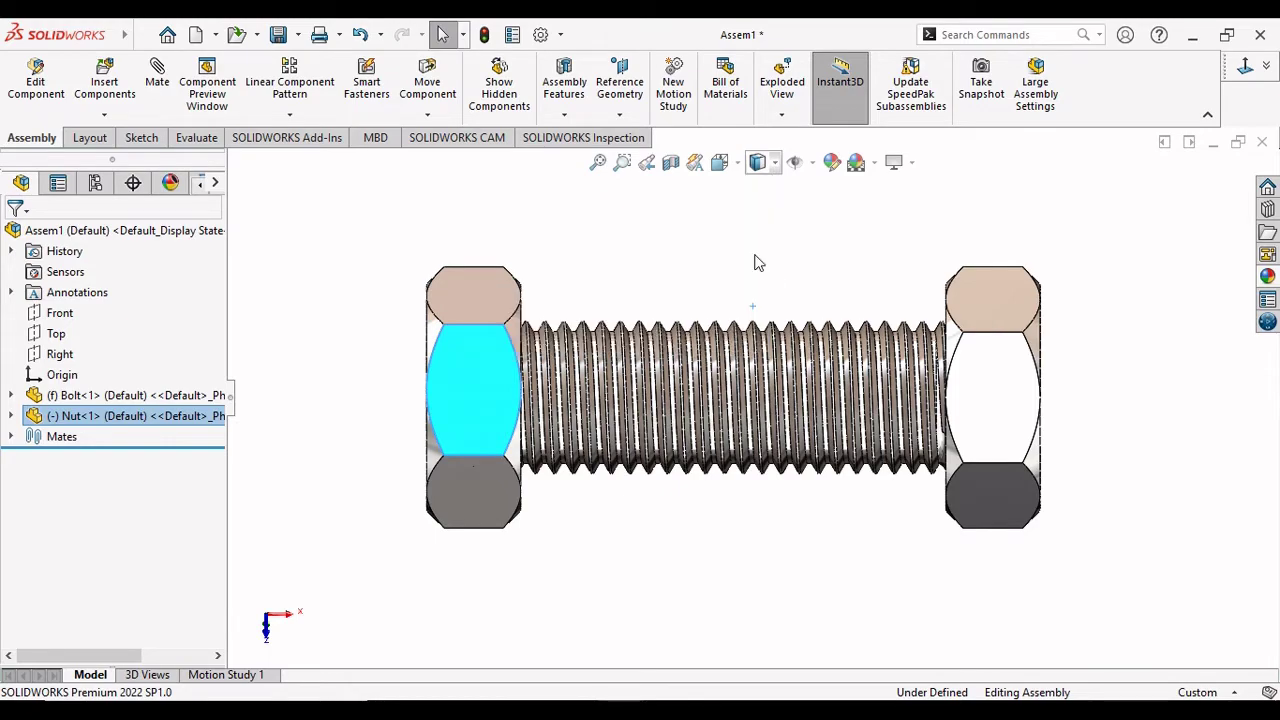
pyautogui.click(577, 609)
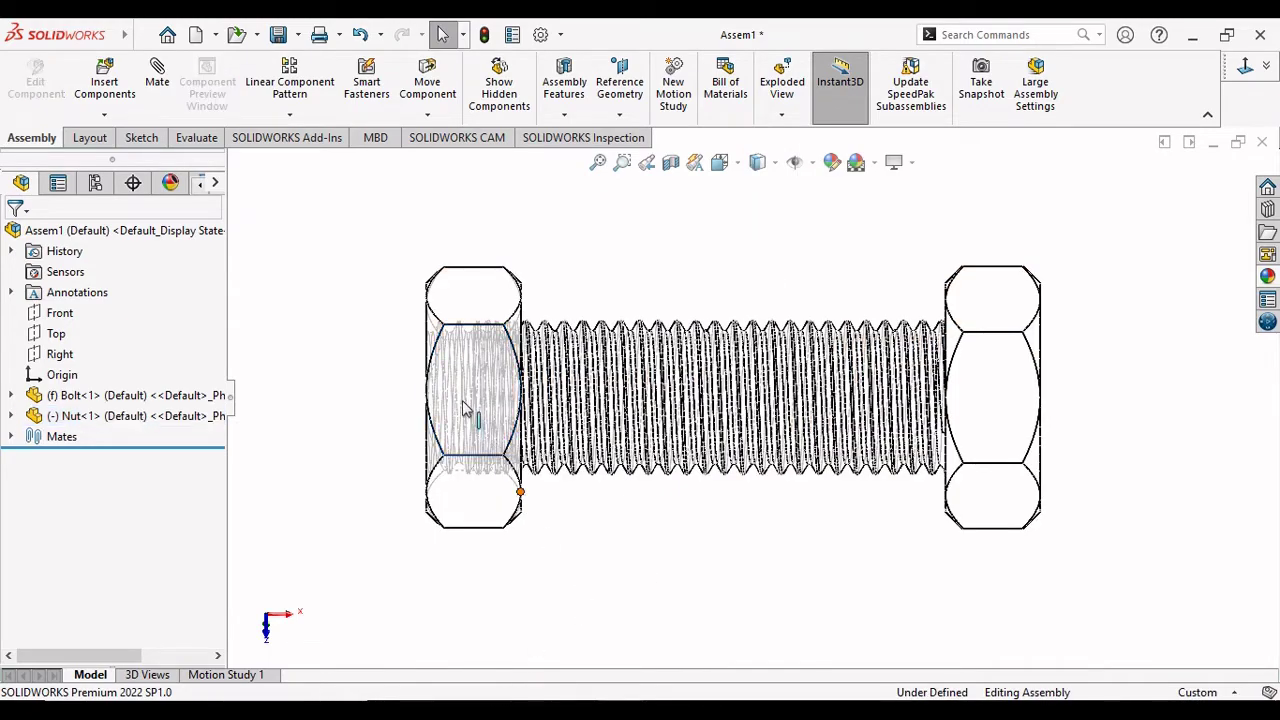
pyautogui.scroll(-3, 554, 334)
pyautogui.scroll(-3, 610, 330)
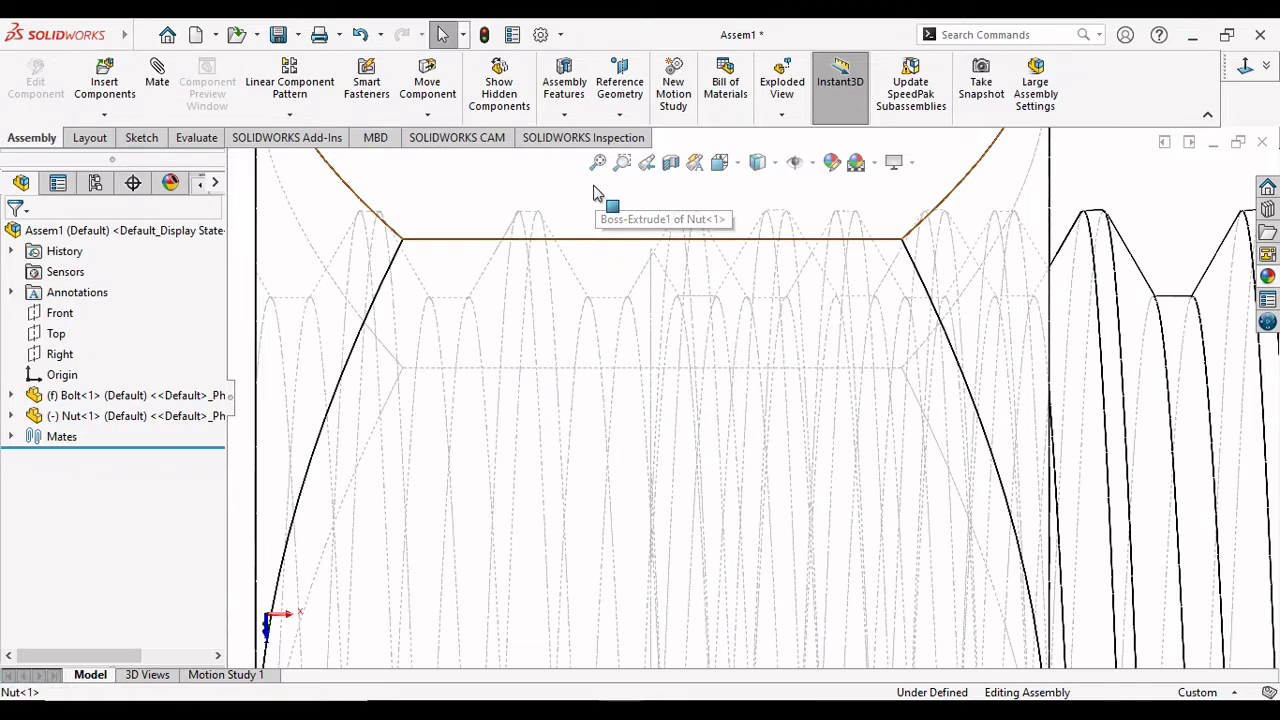
pyautogui.click(594, 192)
pyautogui.moveTo(594, 192); pyautogui.dragTo(689, 208)
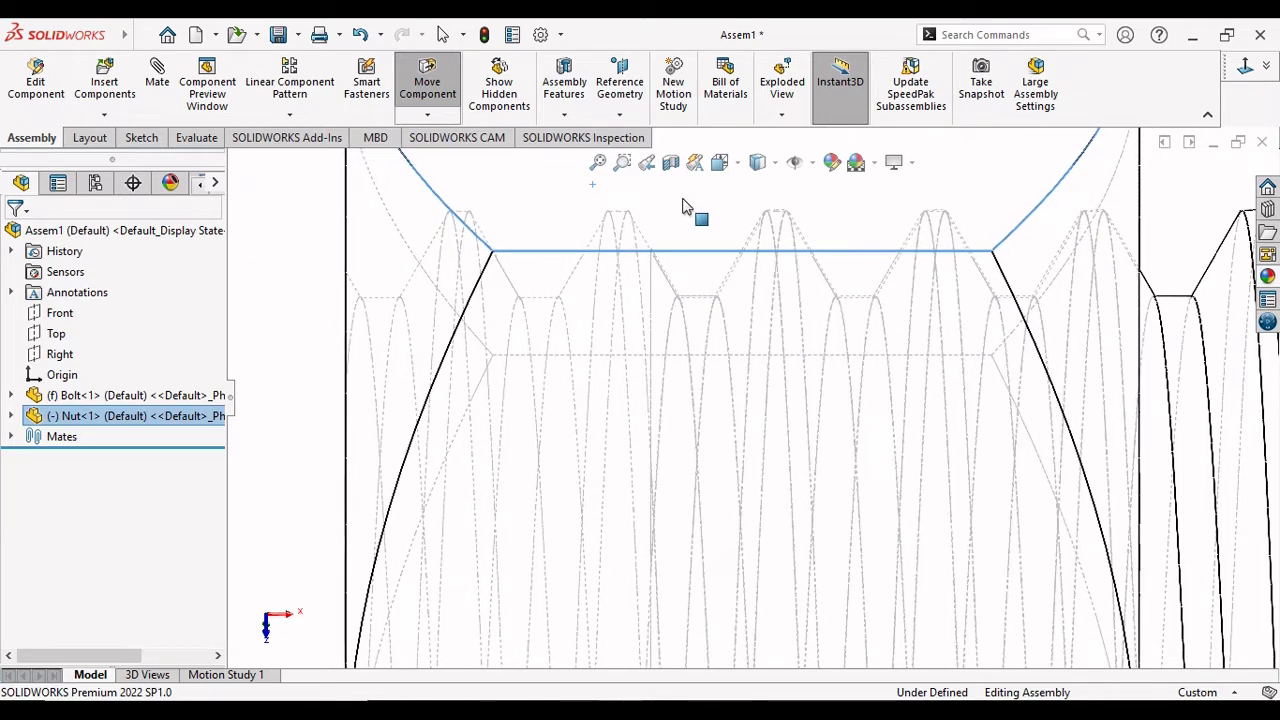
pyautogui.press('Escape')
pyautogui.click(290, 277)
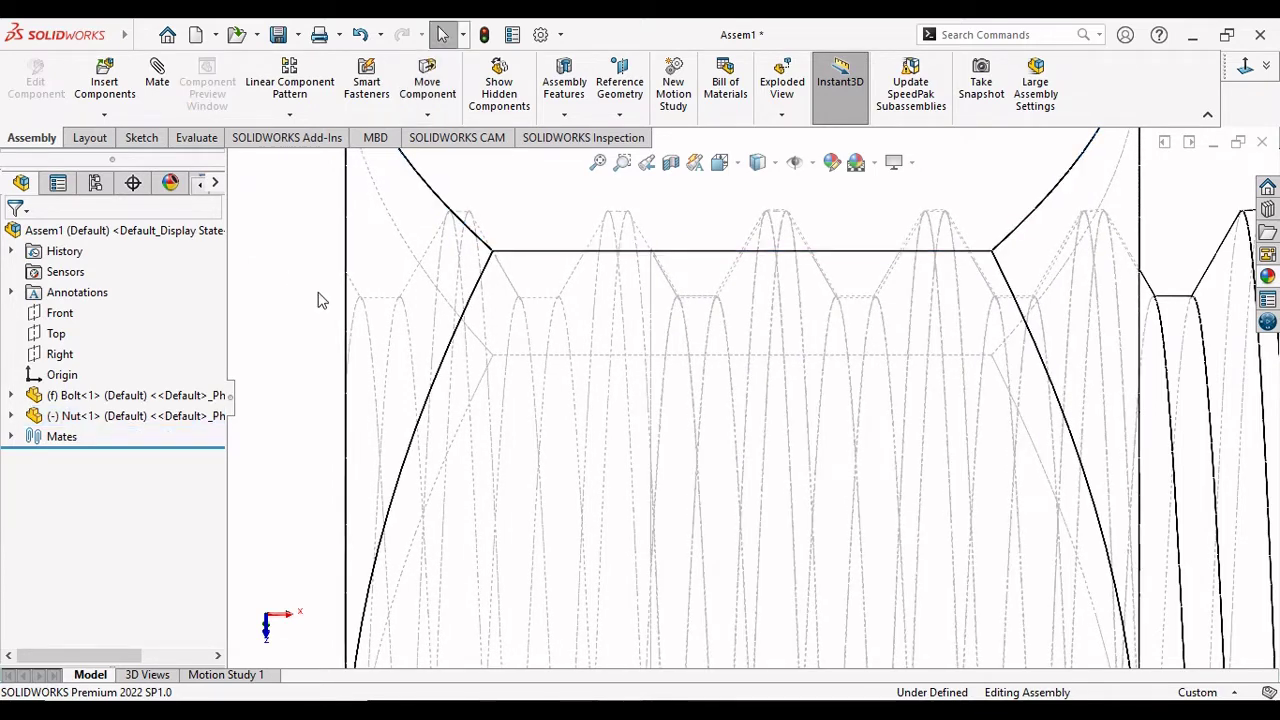
pyautogui.scroll(3, 457, 371)
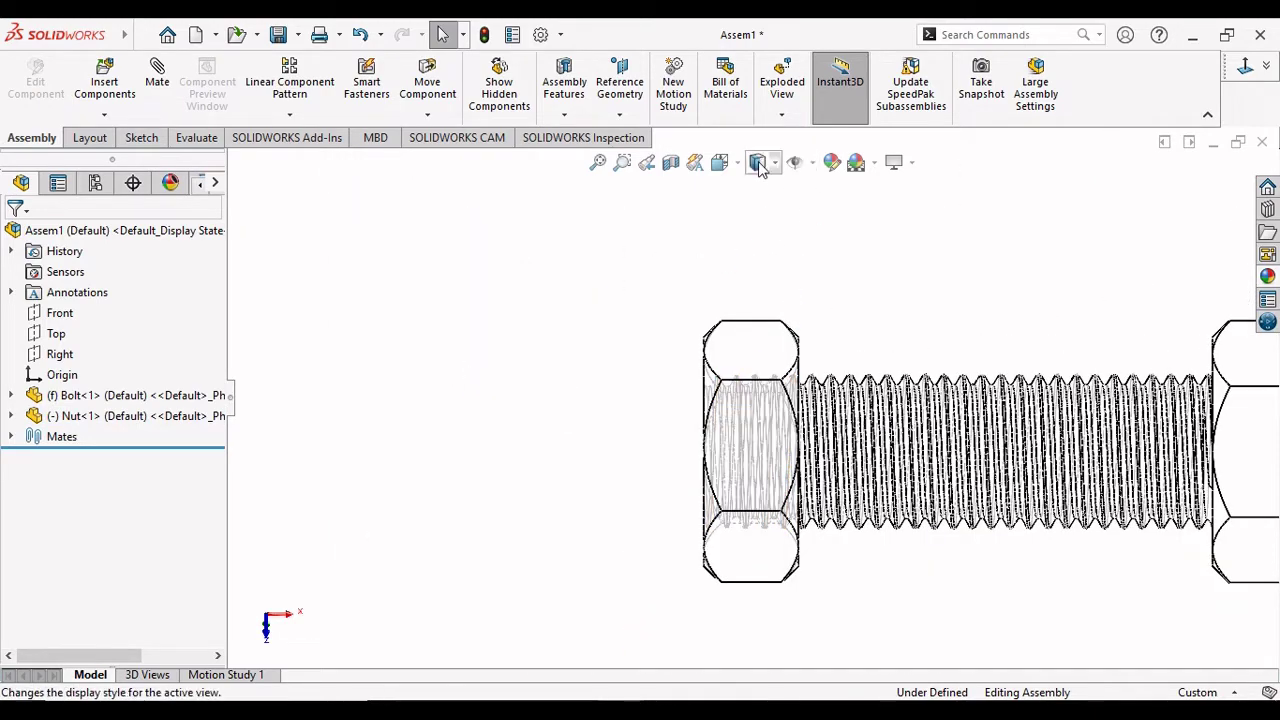
# Switch the display style to Shaded With Edges.
pyautogui.click(777, 168)
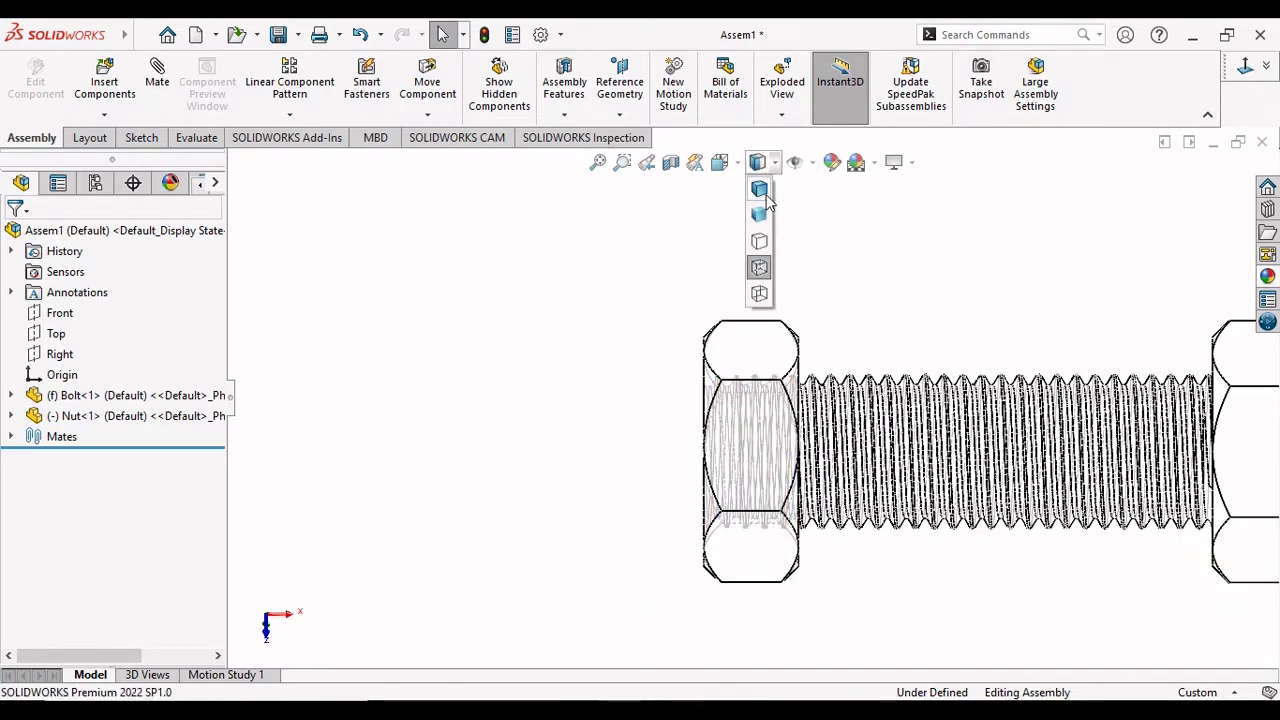
pyautogui.click(768, 203)
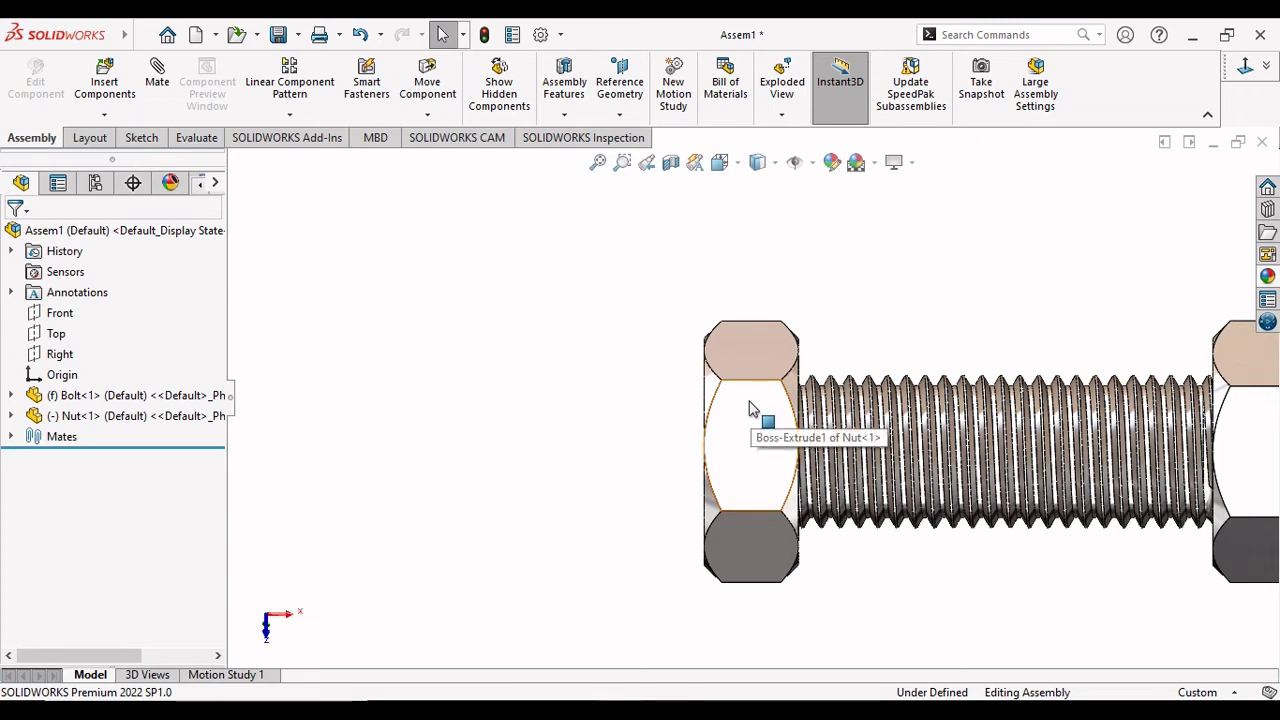
pyautogui.scroll(3, 766, 423)
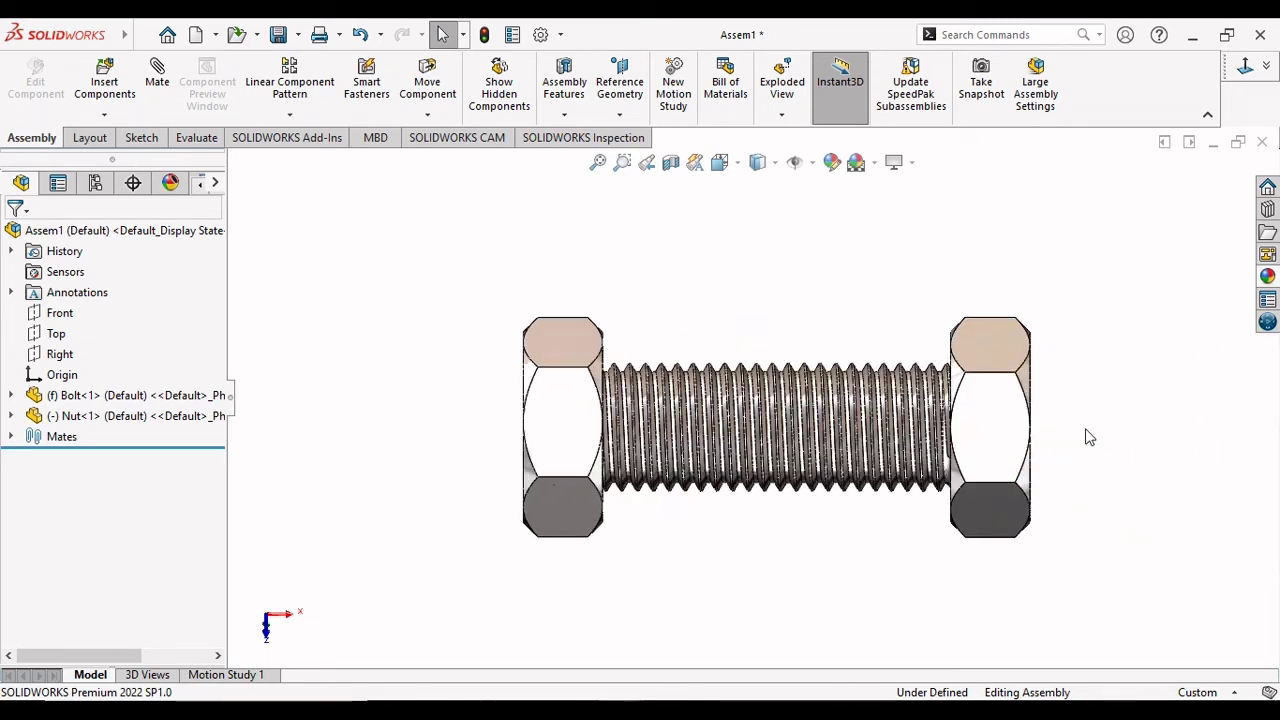
pyautogui.scroll(-2, 1089, 437)
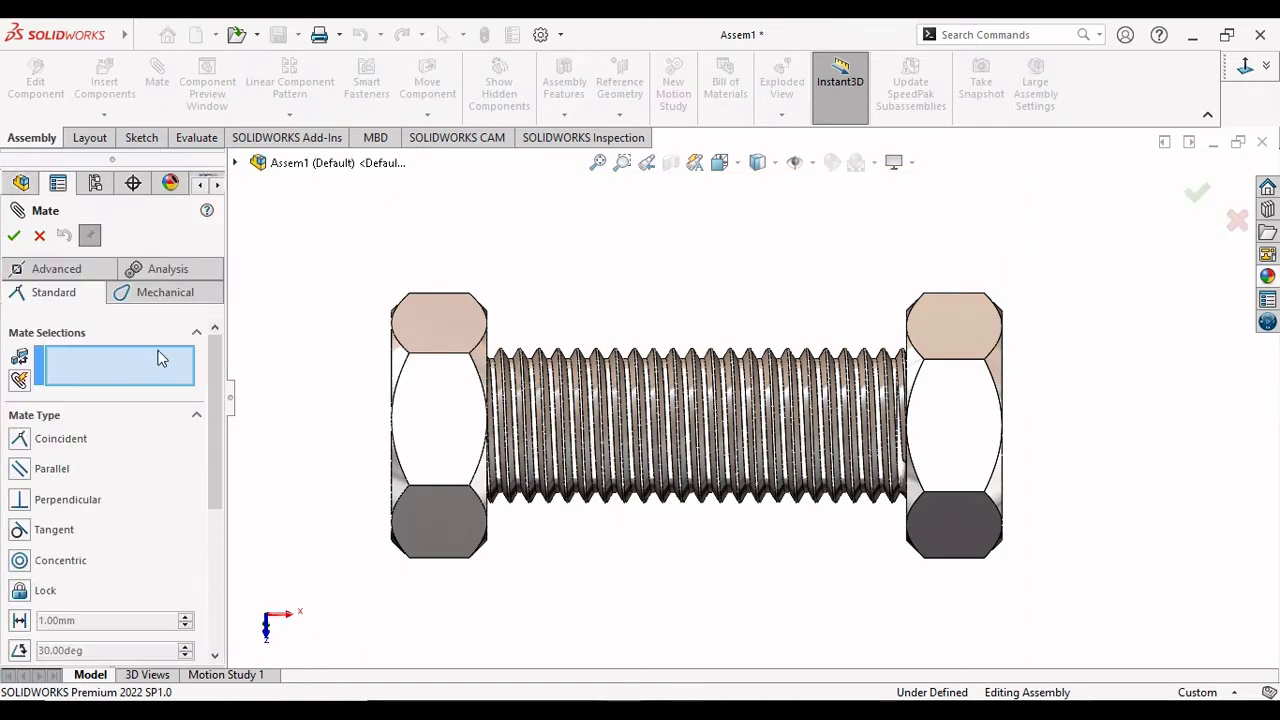
# Choose the advanced Distance mate with limits between the bolt head's bearing face and the nut face.
pyautogui.click(52, 288)
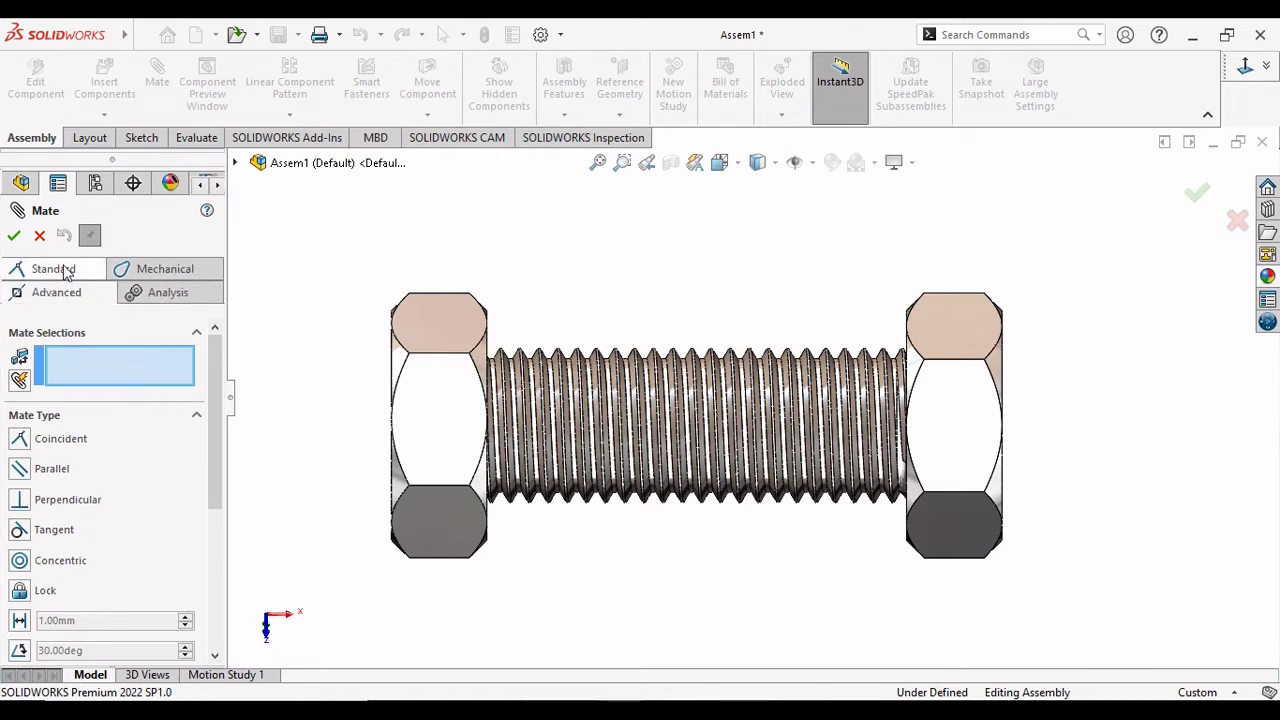
pyautogui.click(56, 292)
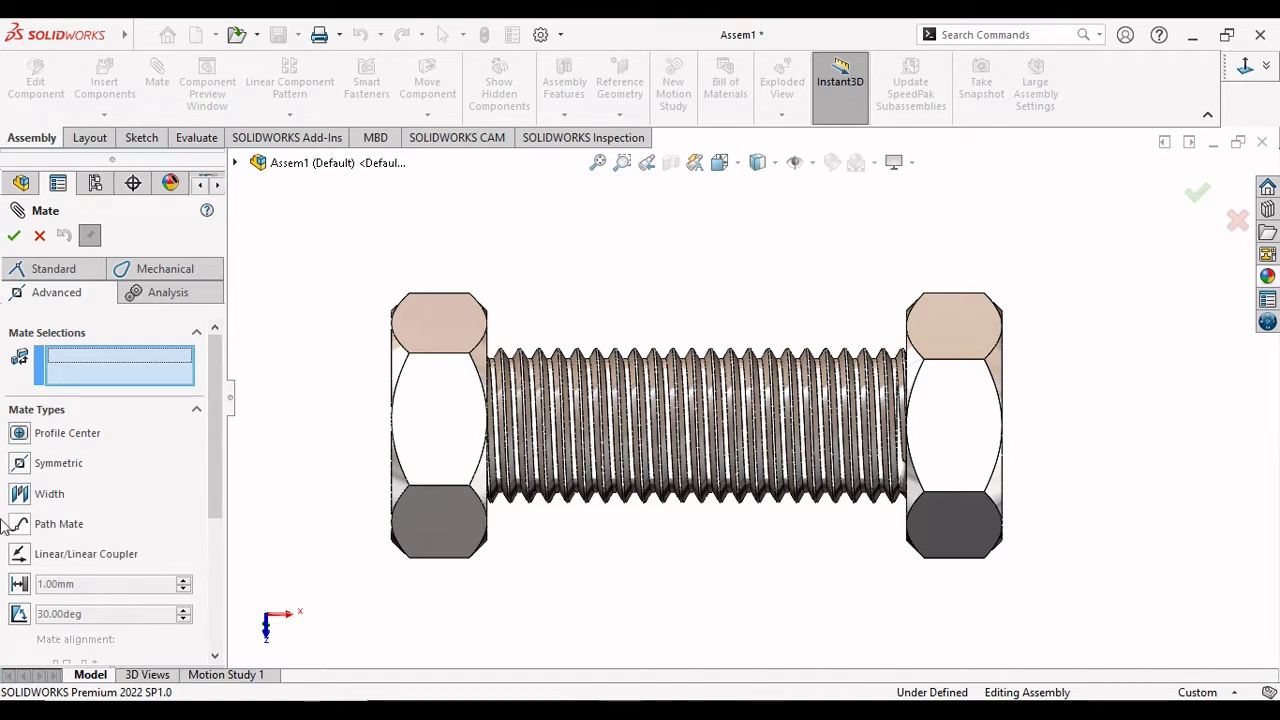
pyautogui.moveTo(209, 482); pyautogui.dragTo(222, 533)
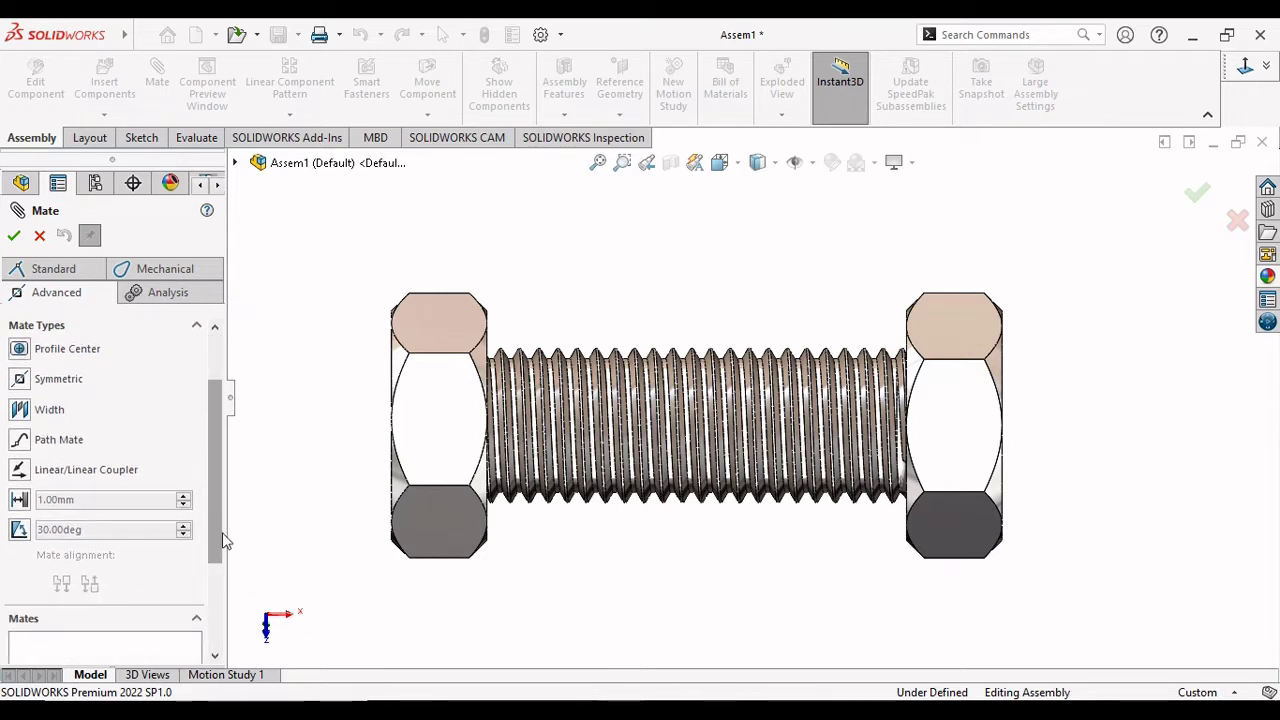
pyautogui.click(19, 499)
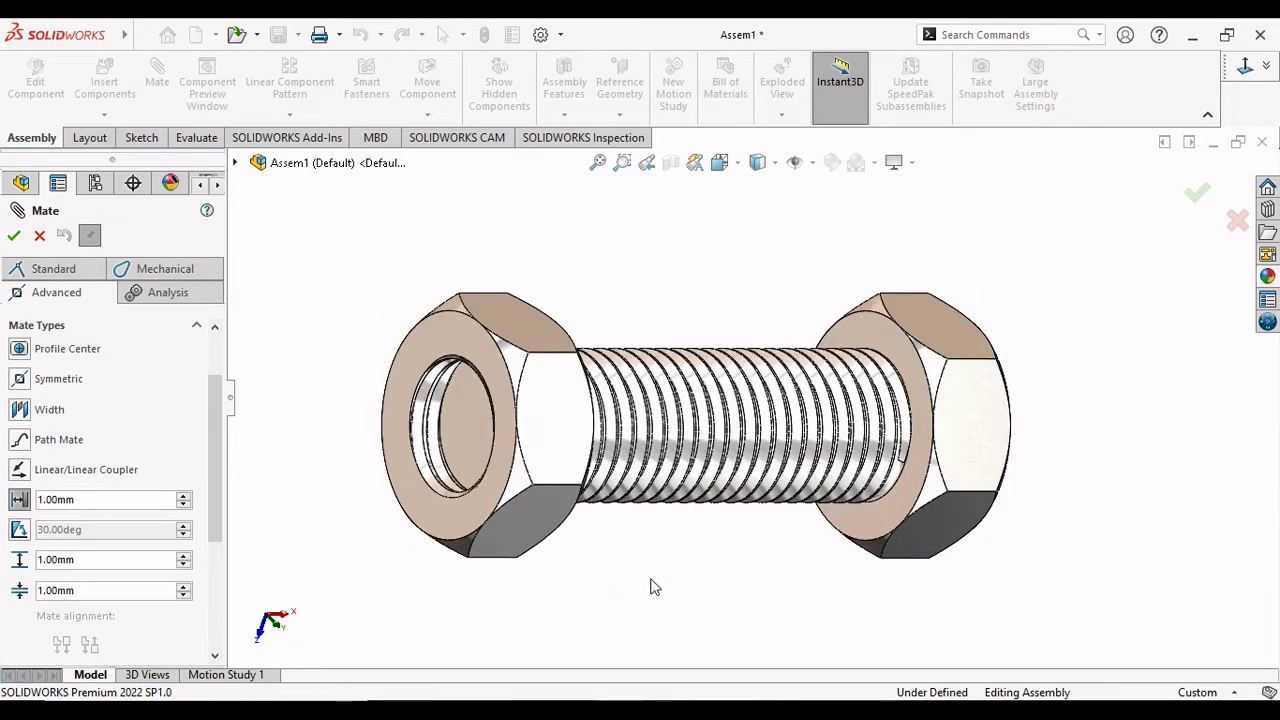
pyautogui.click(900, 351)
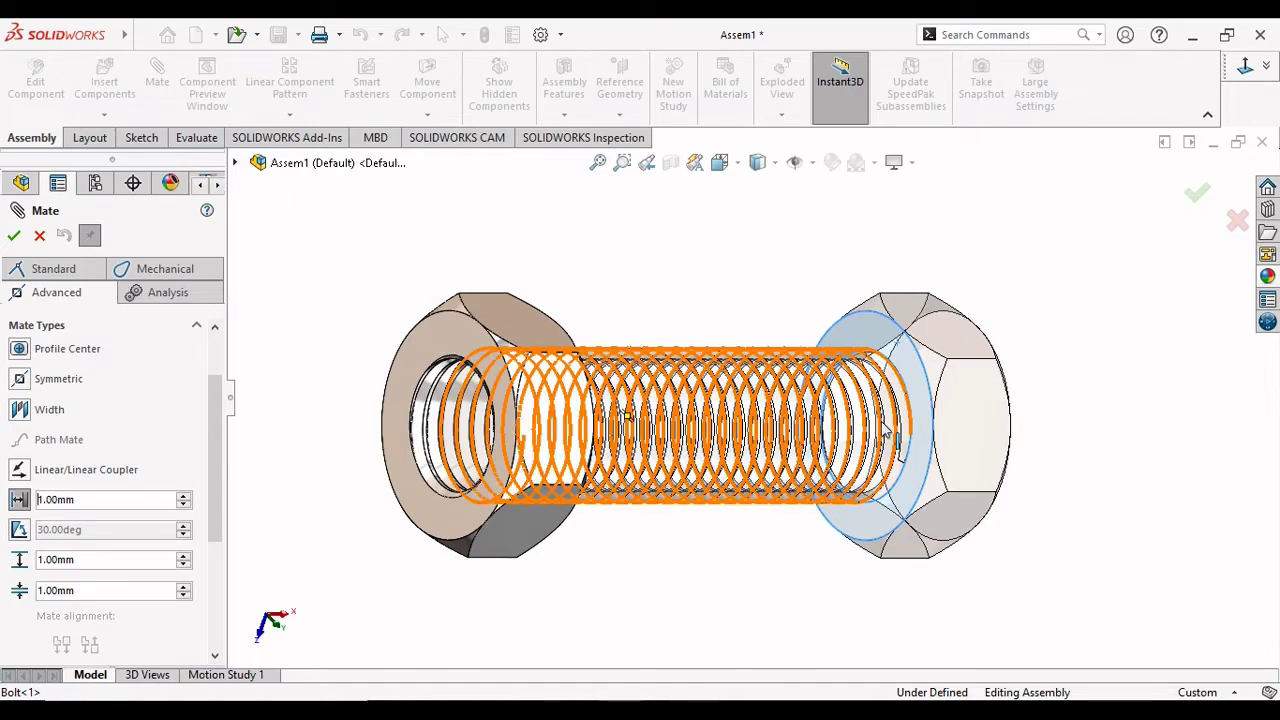
pyautogui.moveTo(1109, 466); pyautogui.dragTo(1023, 503, button='middle')
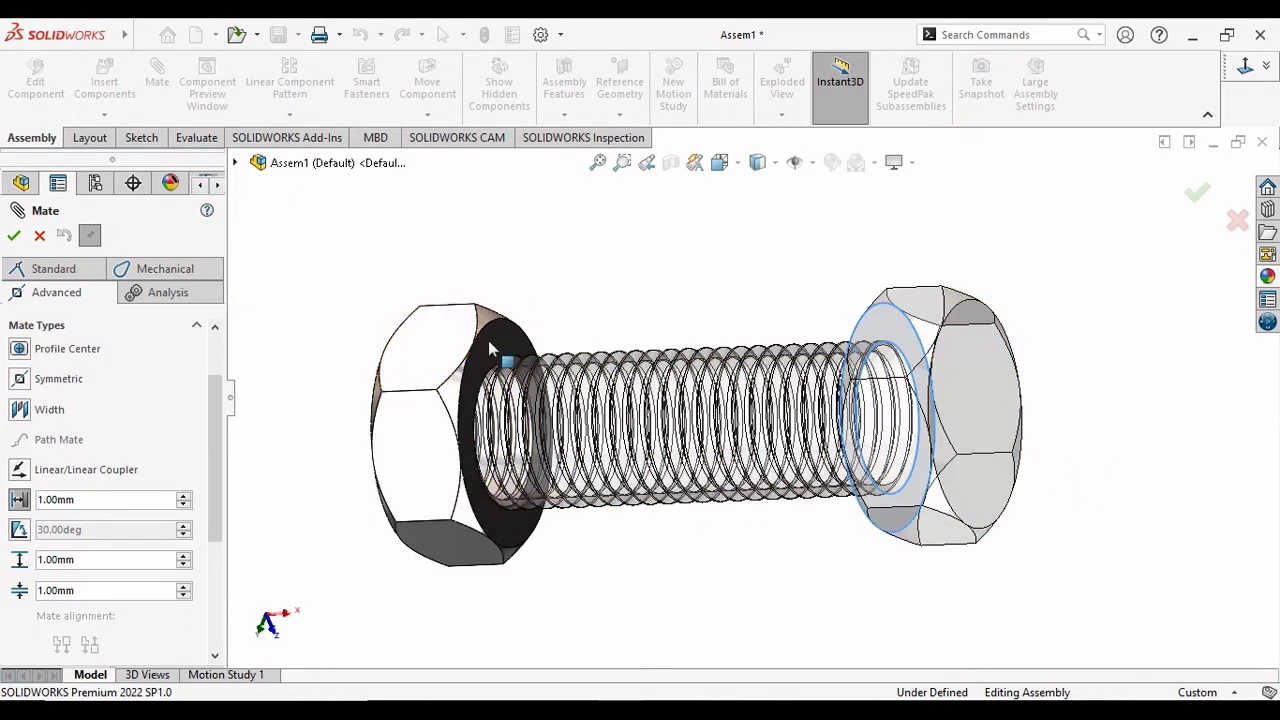
pyautogui.click(490, 340)
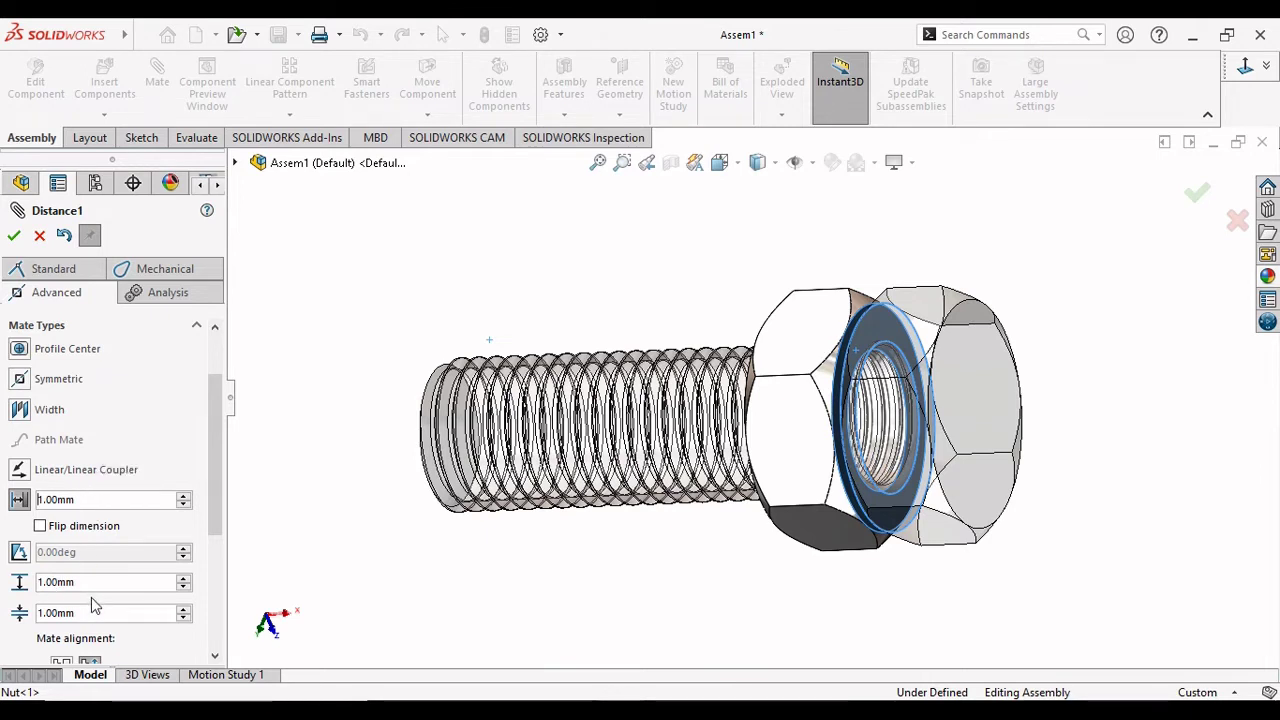
# Set the limit distance mate to 0 mm minimum and 52 mm maximum, then accept it.
pyautogui.moveTo(93, 612); pyautogui.dragTo(8, 620)
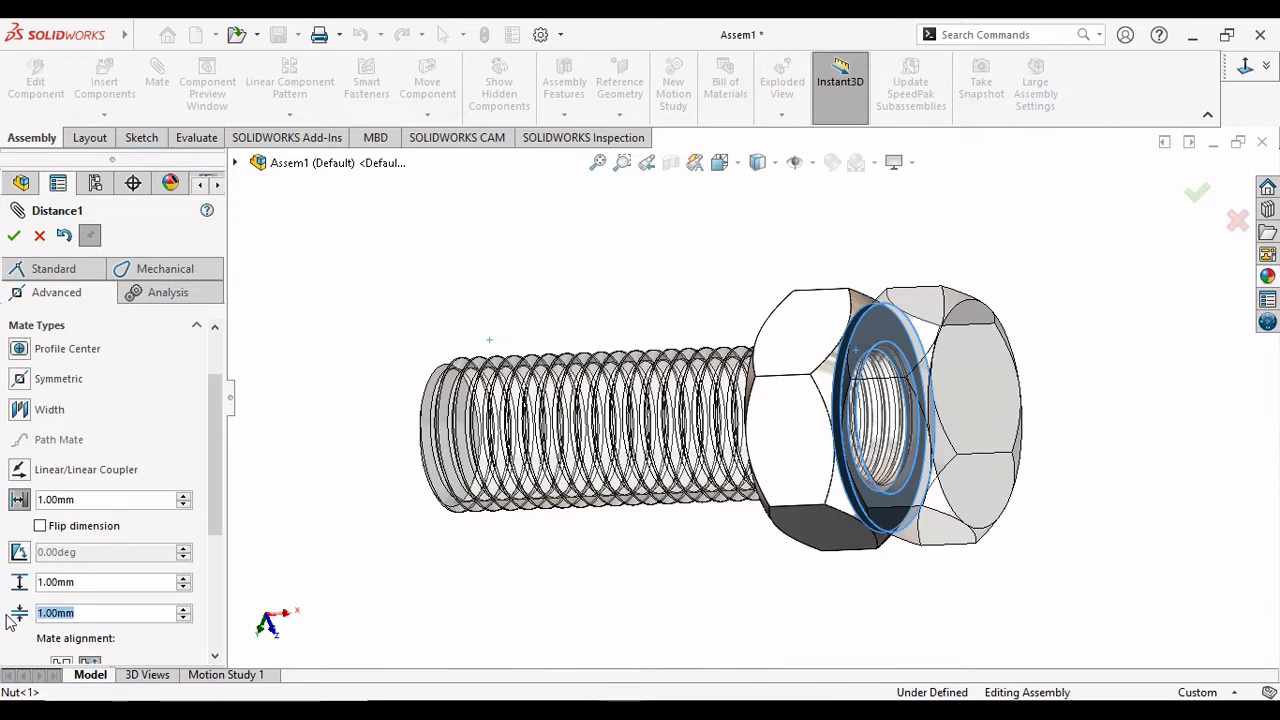
pyautogui.write('0')
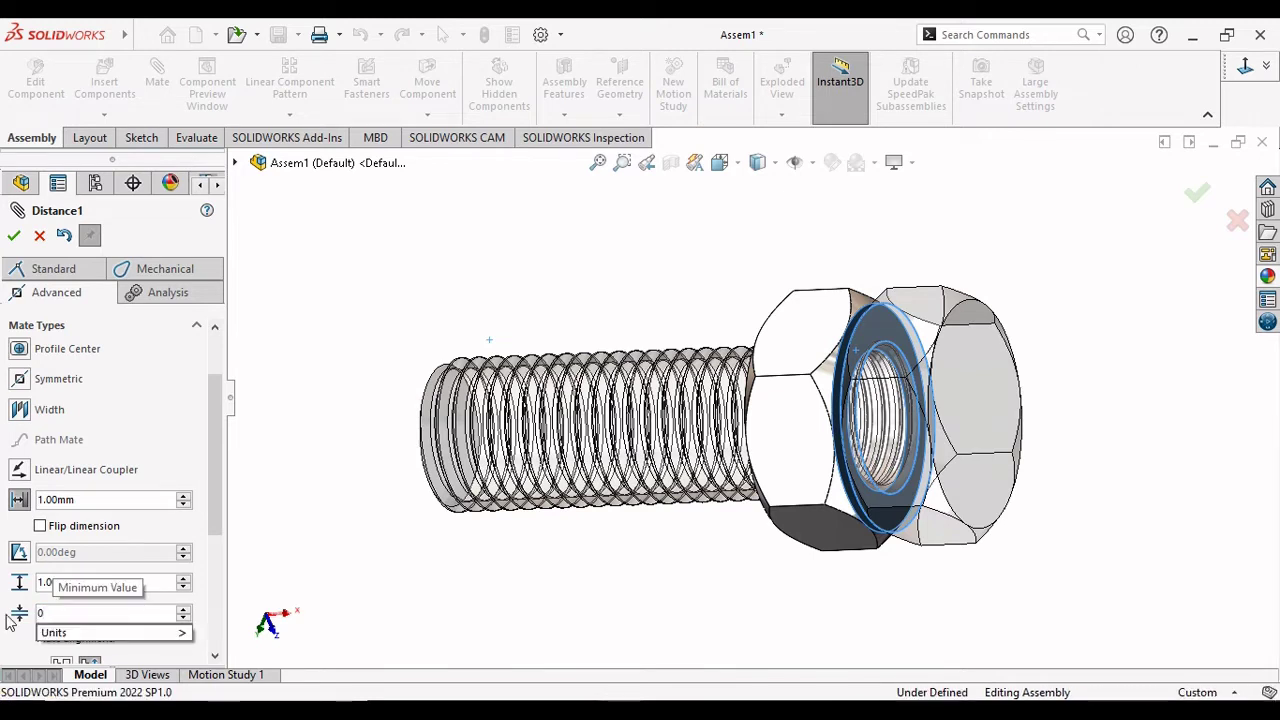
pyautogui.press('Return')
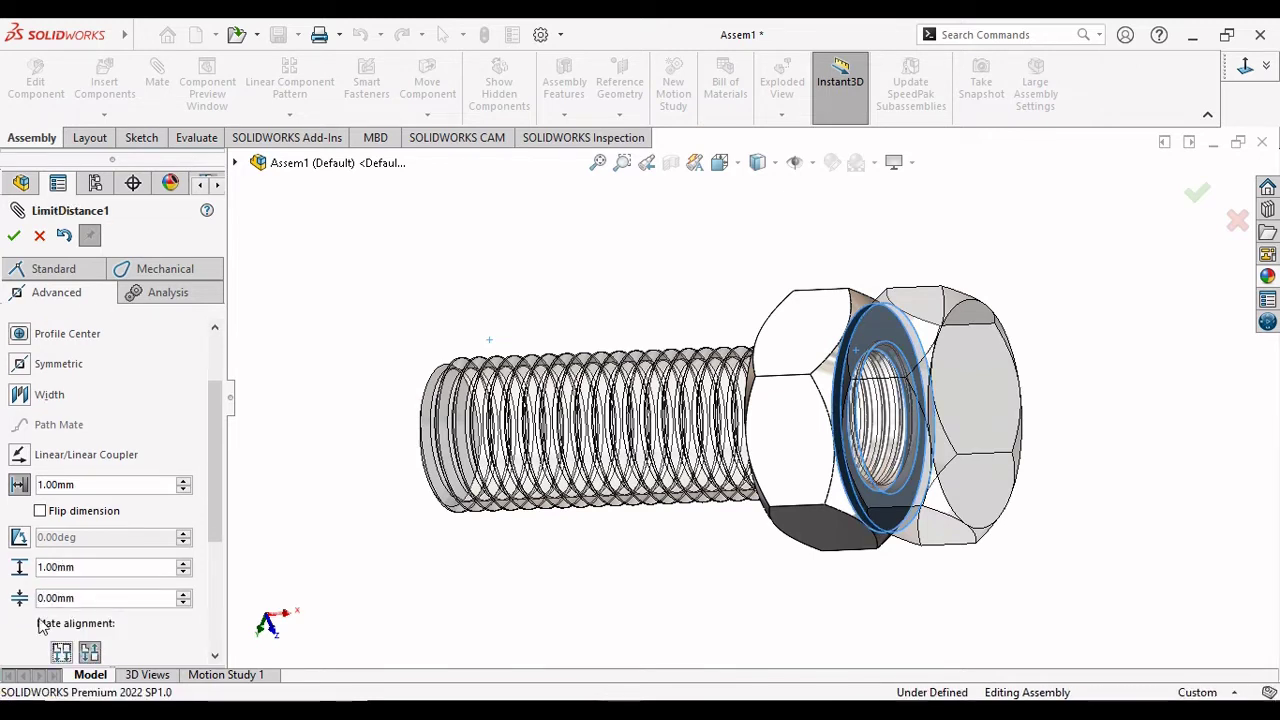
pyautogui.click(88, 572)
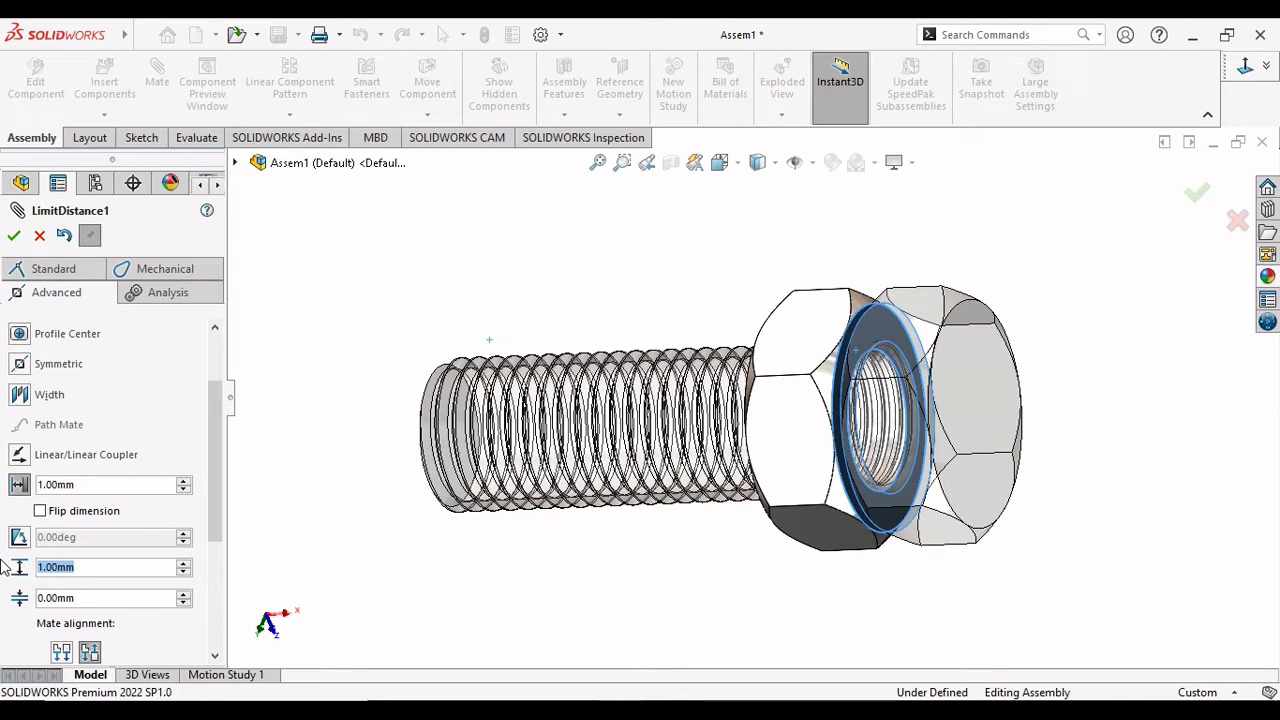
pyautogui.write('52')
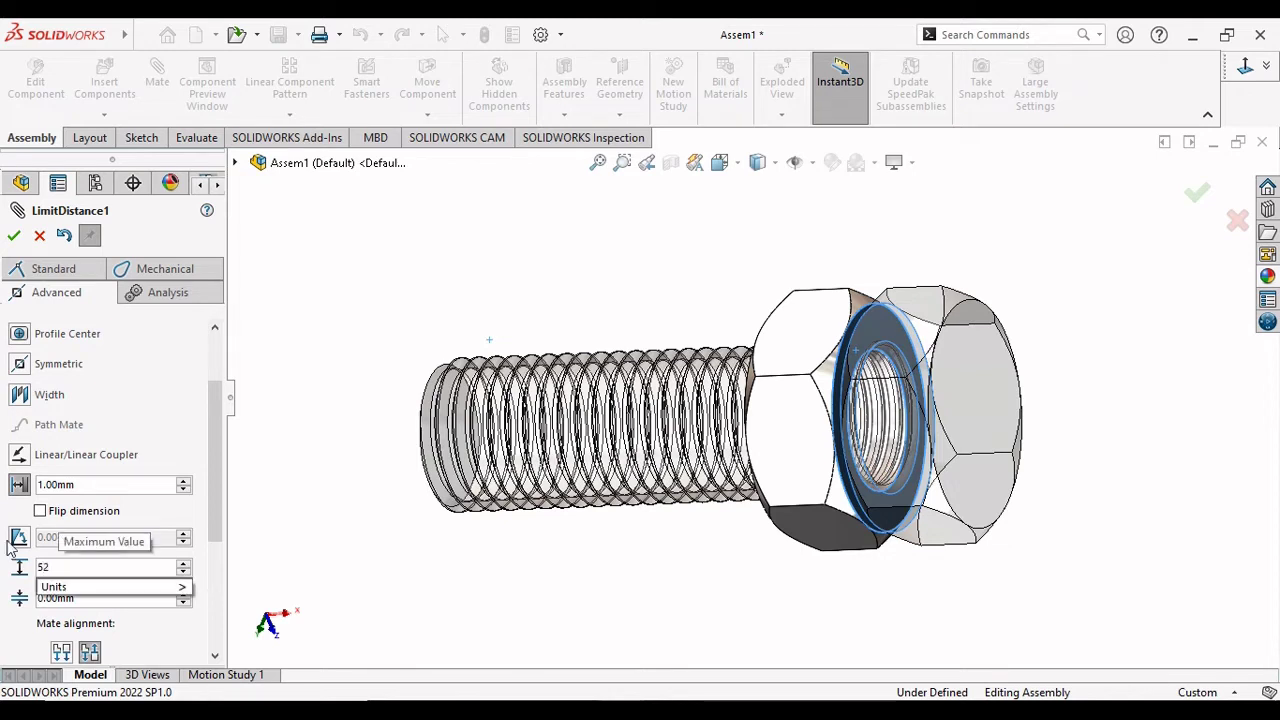
pyautogui.moveTo(110, 587)
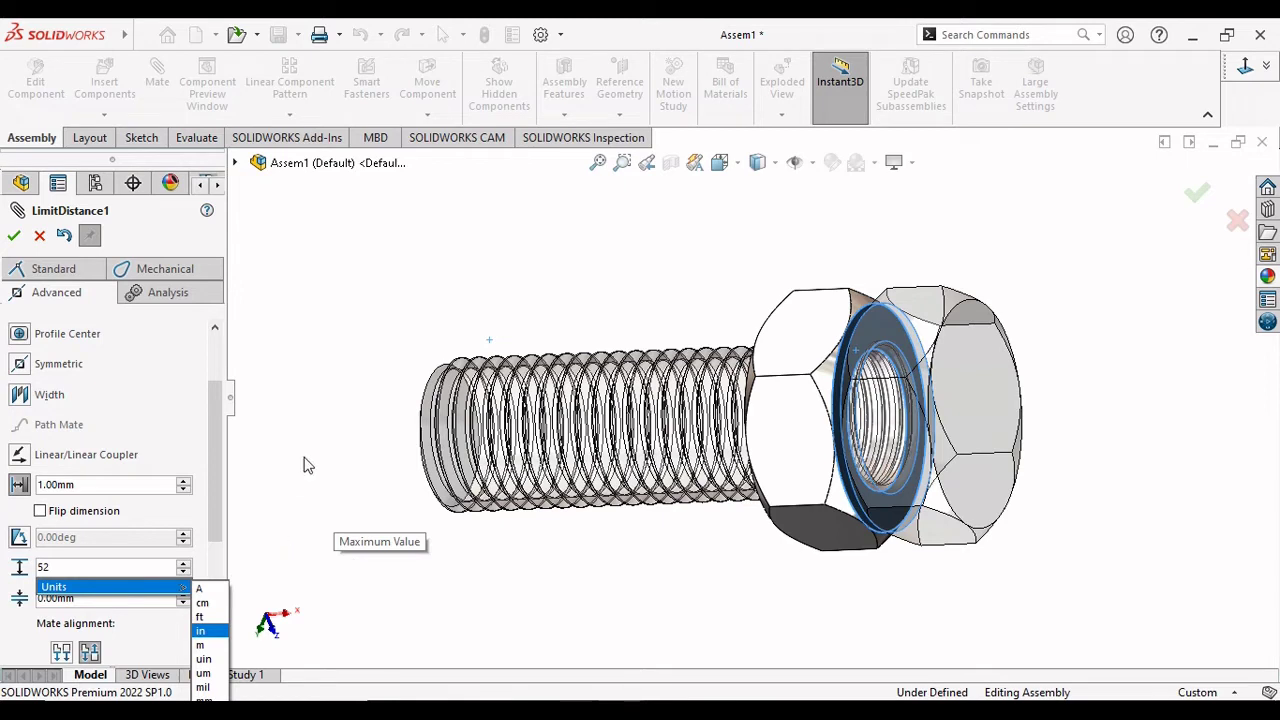
pyautogui.press('Return')
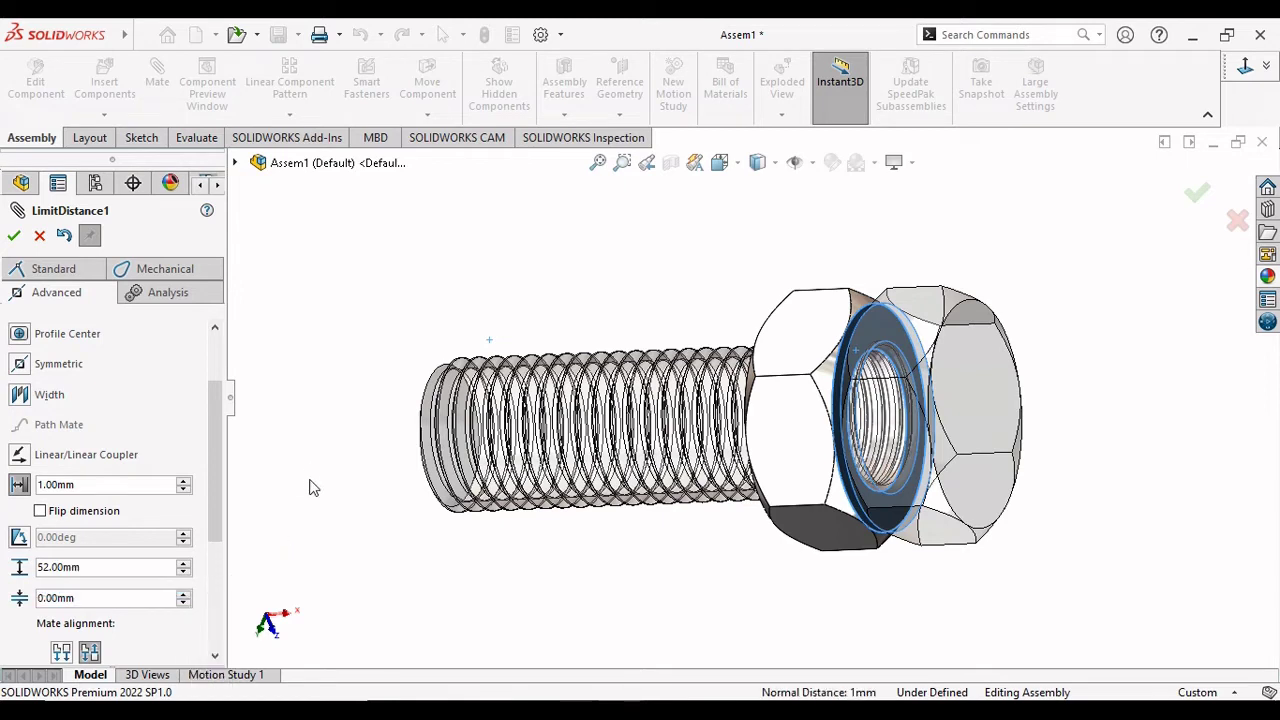
pyautogui.moveTo(368, 549); pyautogui.dragTo(402, 575, button='middle')
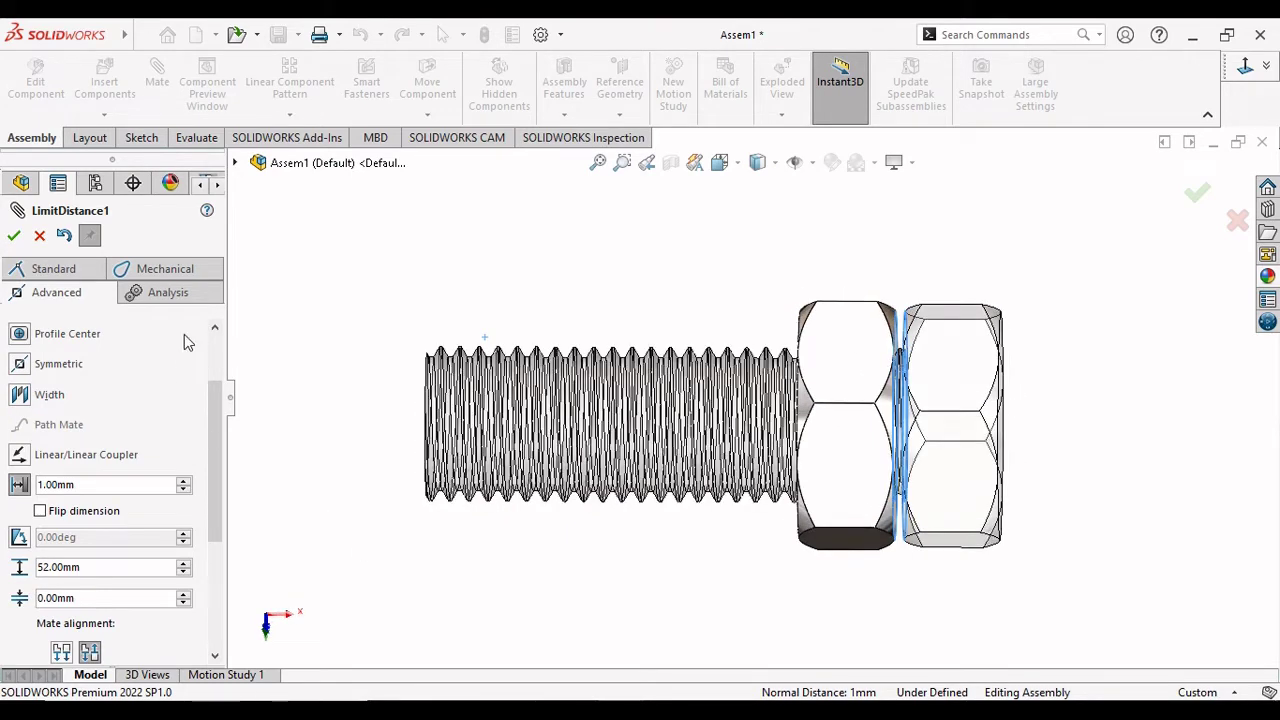
pyautogui.click(13, 235)
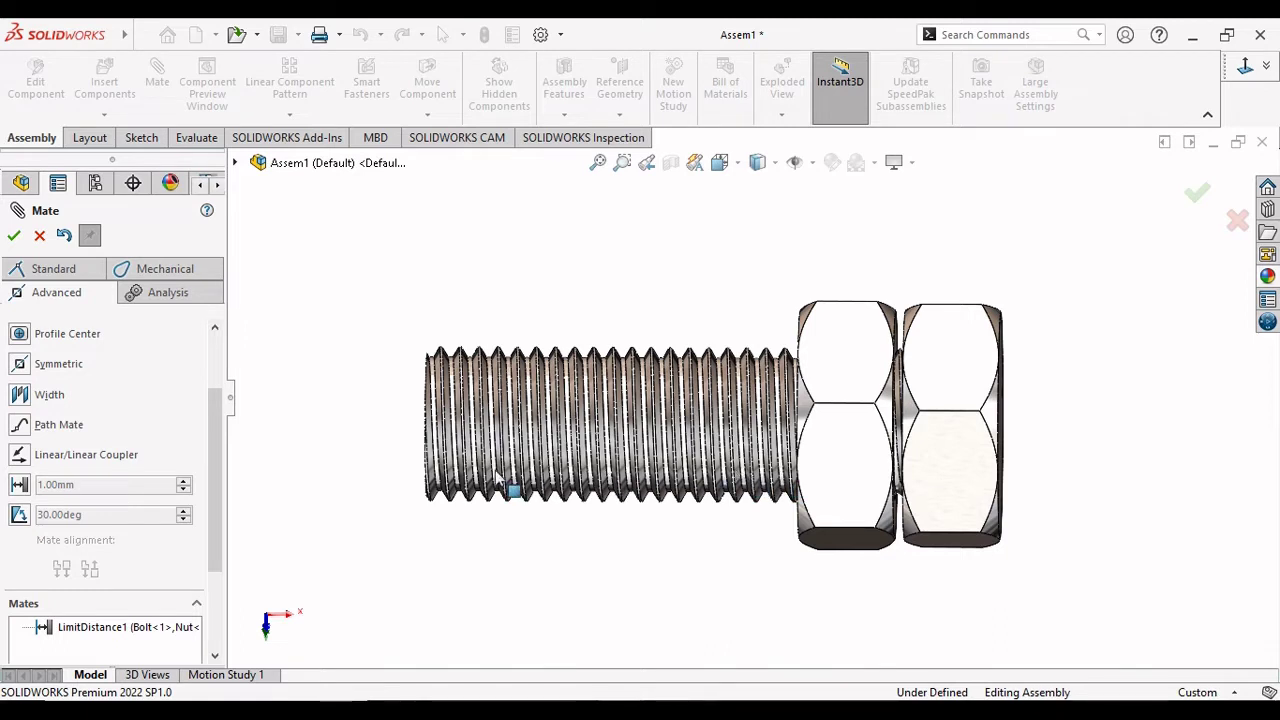
# Slide the nut along the bolt to its free end.
pyautogui.moveTo(810, 340)
pyautogui.mouseDown()
pyautogui.moveTo(508, 331)
pyautogui.moveTo(470, 380)
pyautogui.moveTo(830, 415)
pyautogui.moveTo(446, 410)
pyautogui.moveTo(282, 390)
pyautogui.moveTo(851, 443)
pyautogui.moveTo(508, 414)
pyautogui.moveTo(331, 429)
pyautogui.moveTo(291, 414)
pyautogui.mouseUp()
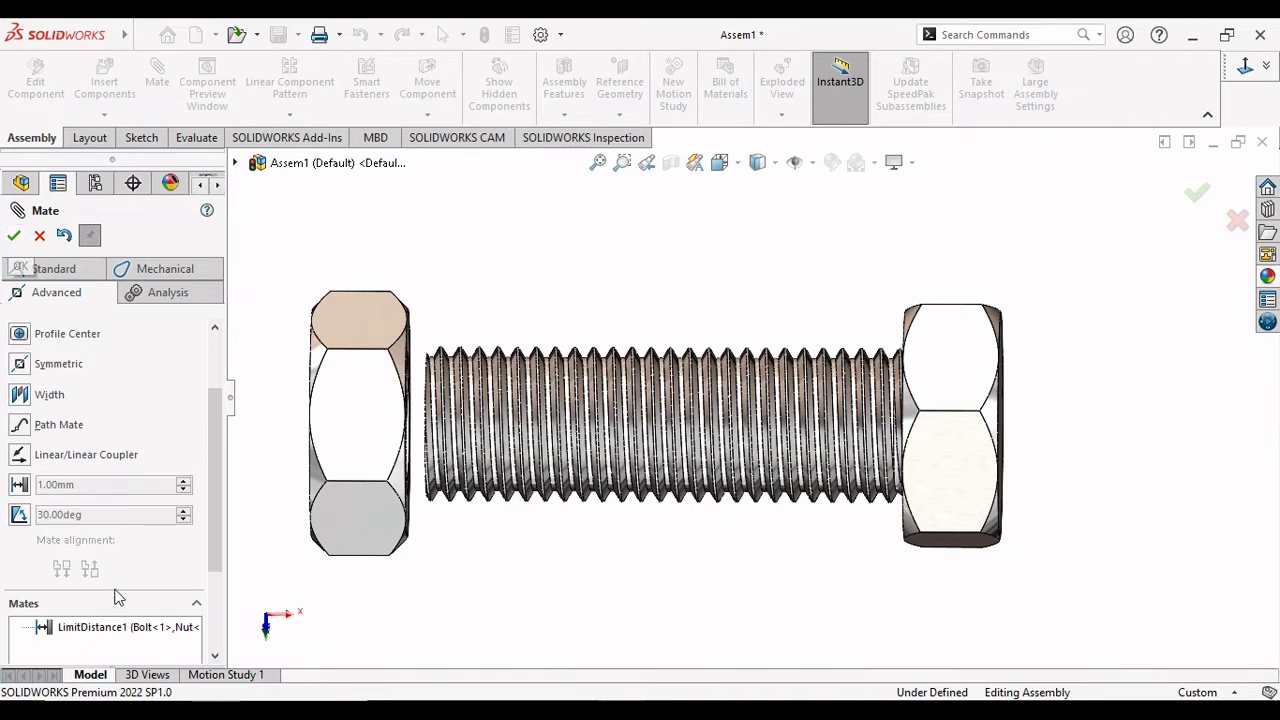
pyautogui.scroll(-2, 214, 560)
pyautogui.scroll(-1, 213, 575)
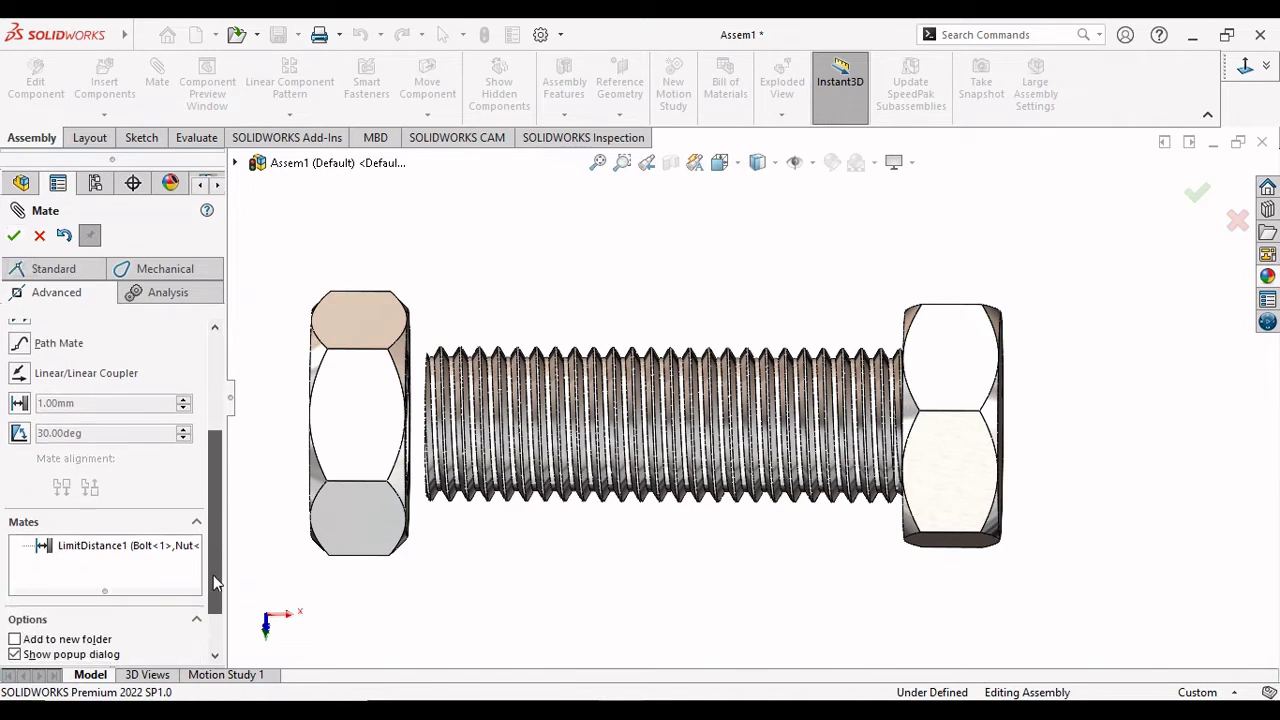
# Try a Distance mate, select its distance value, then close the mate settings.
pyautogui.moveTo(213, 575)
pyautogui.mouseDown()
pyautogui.moveTo(210, 588)
pyautogui.moveTo(218, 500)
pyautogui.mouseUp()
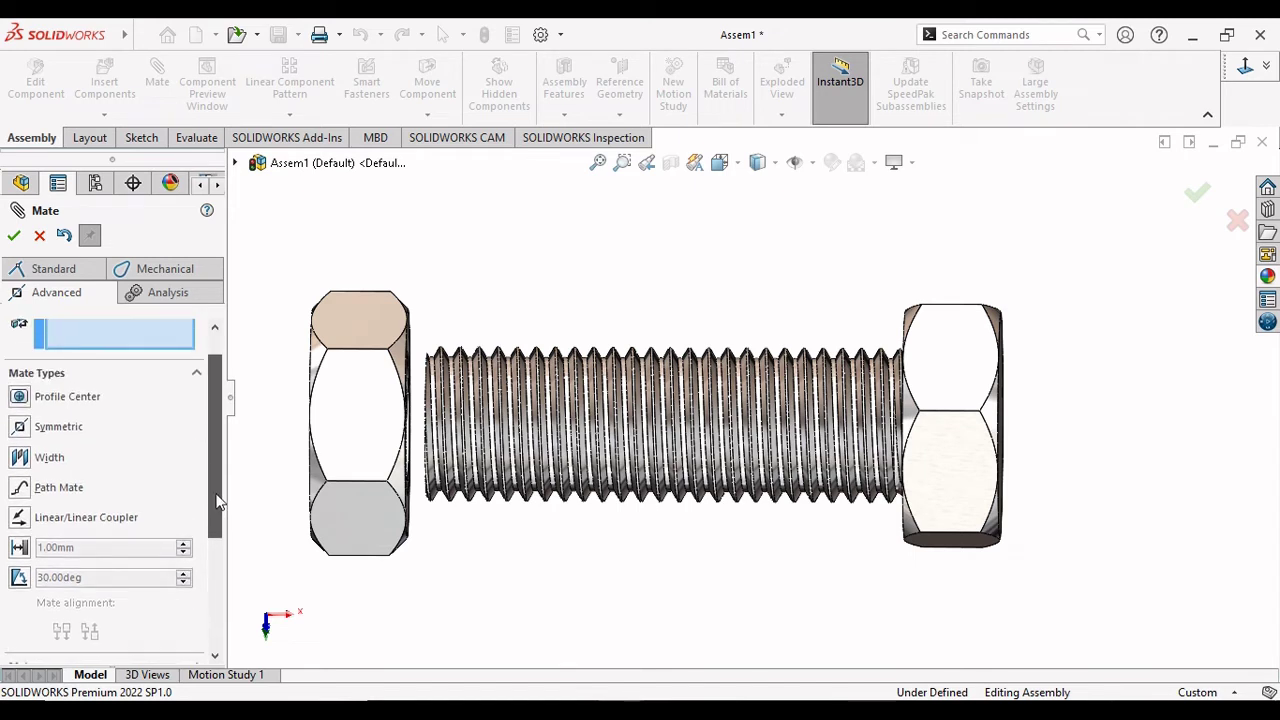
pyautogui.click(21, 550)
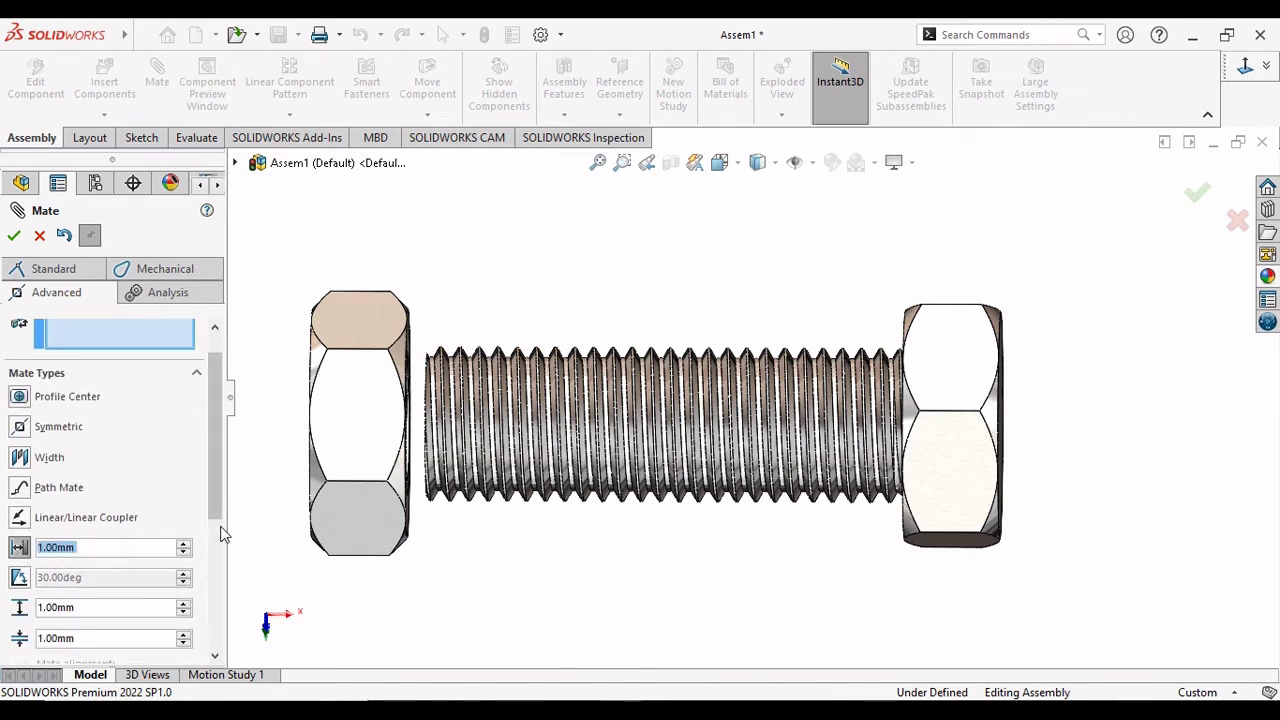
pyautogui.moveTo(219, 520); pyautogui.dragTo(221, 597)
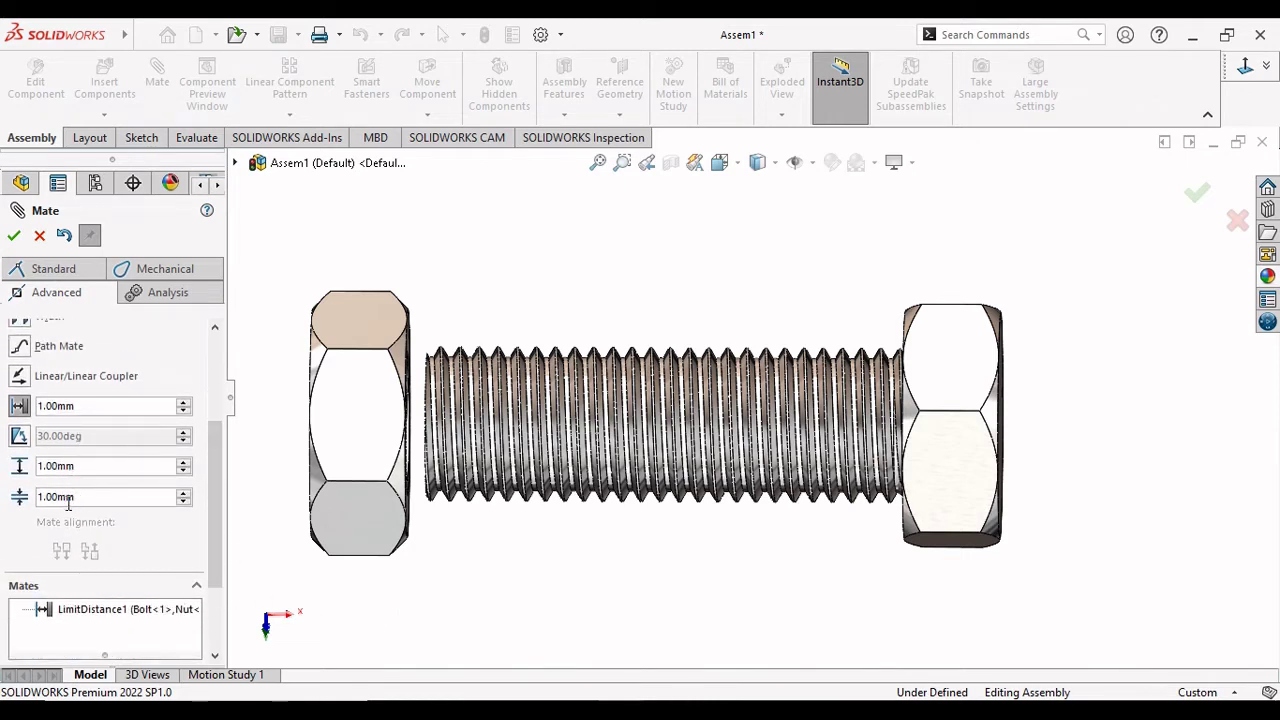
pyautogui.doubleClick(87, 496)
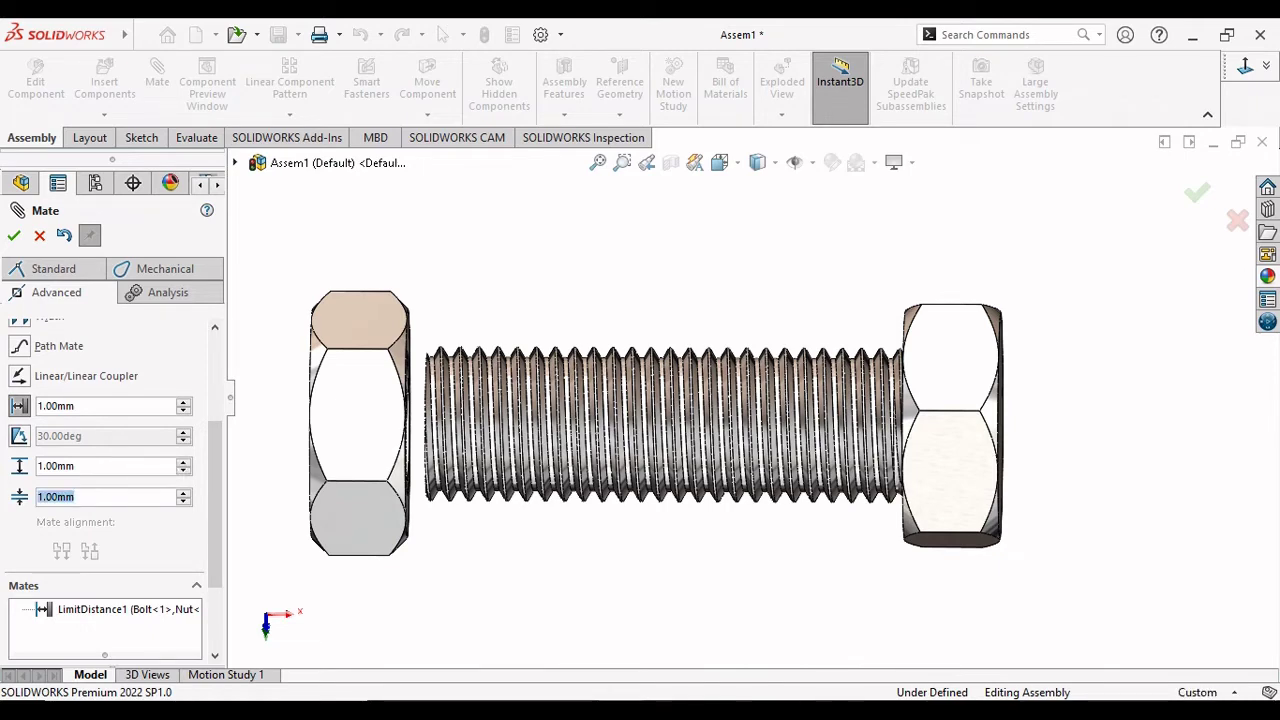
pyautogui.click(14, 235)
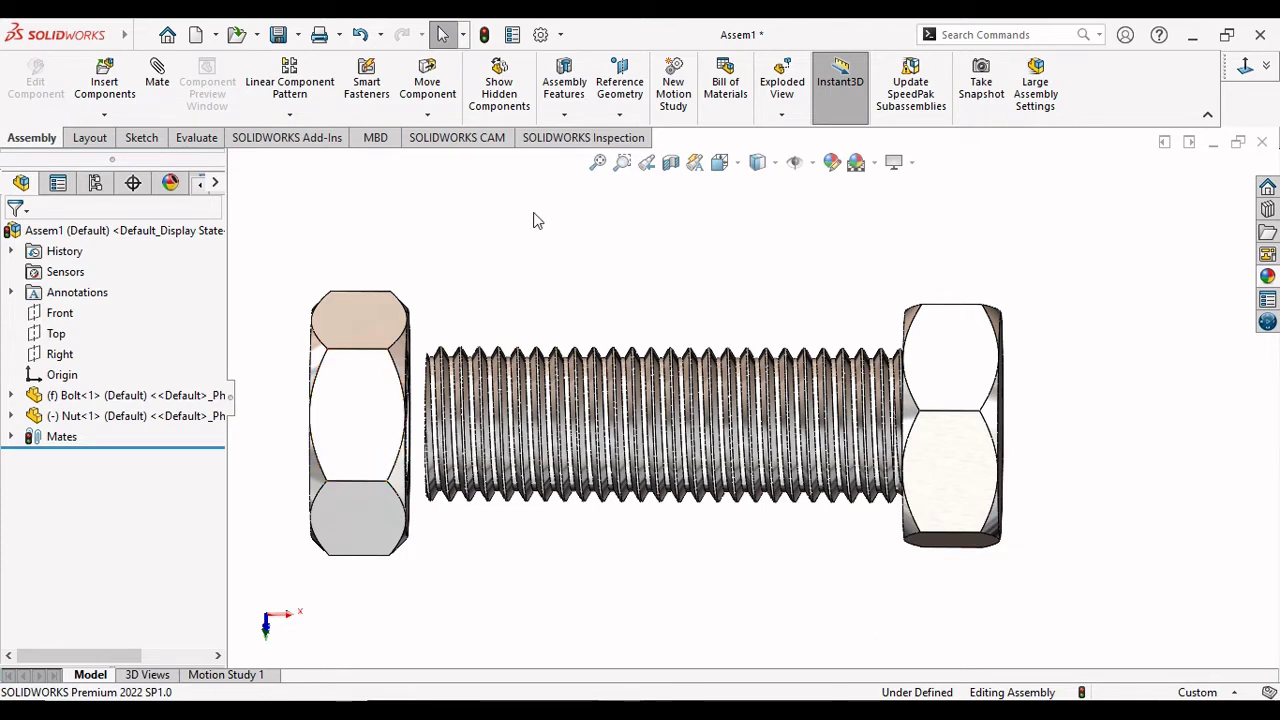
# Slide the nut's front face a short way toward the bolt head.
pyautogui.click(345, 420)
pyautogui.moveTo(437, 425)
pyautogui.mouseDown()
pyautogui.moveTo(580, 446)
pyautogui.moveTo(535, 430)
pyautogui.mouseUp()
pyautogui.press('Escape')
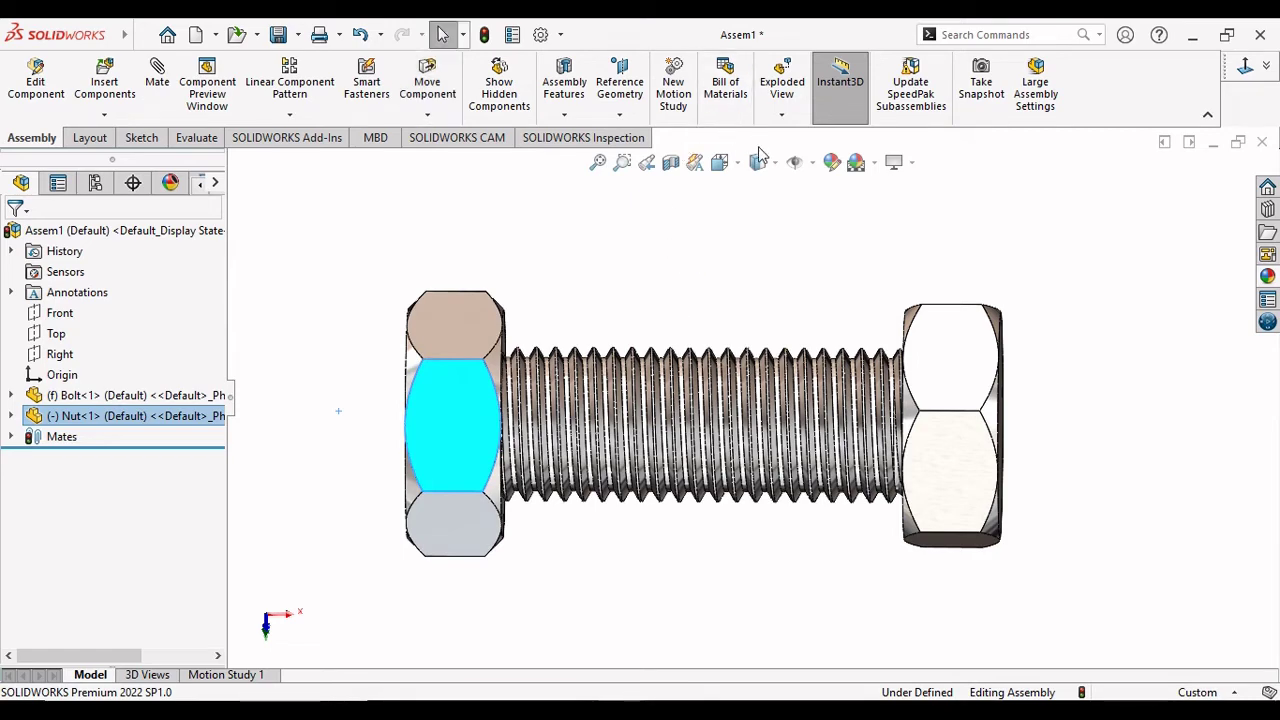
# Show Hidden Lines Visible and shift the nut slightly to inspect the thread engagement.
pyautogui.click(779, 166)
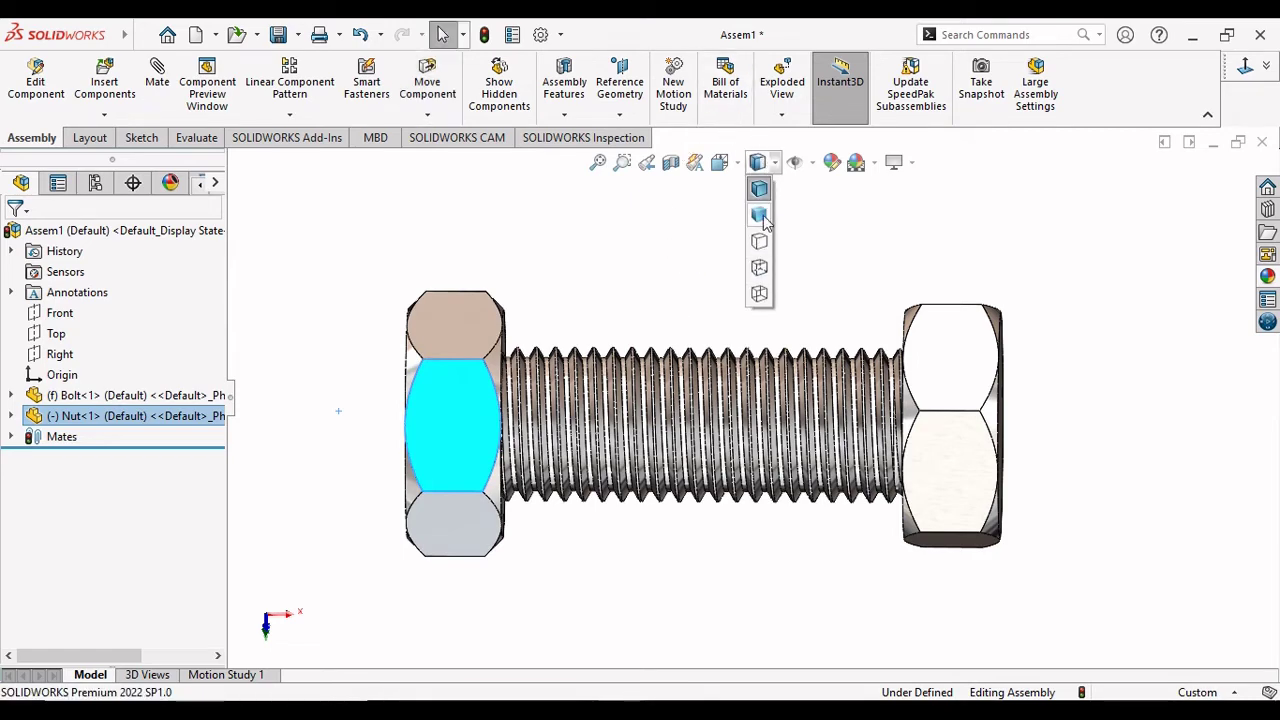
pyautogui.click(758, 266)
pyautogui.scroll(-5, 497, 372)
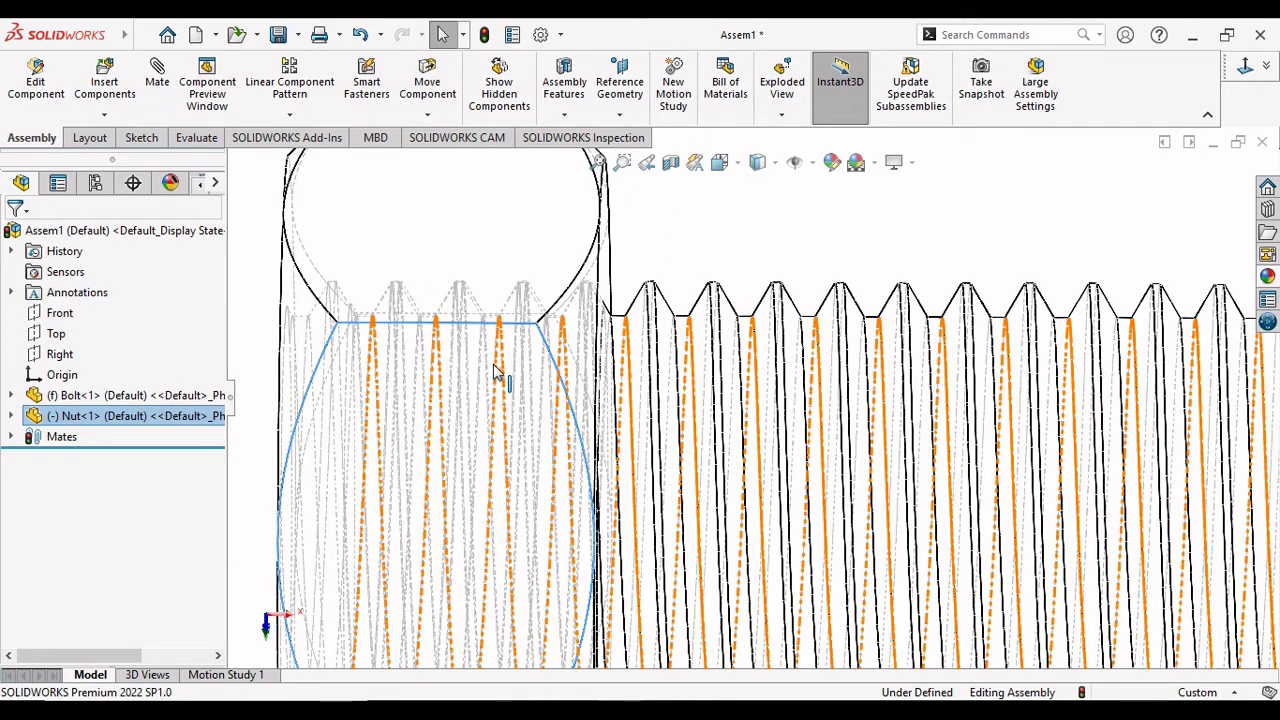
pyautogui.scroll(-3, 497, 372)
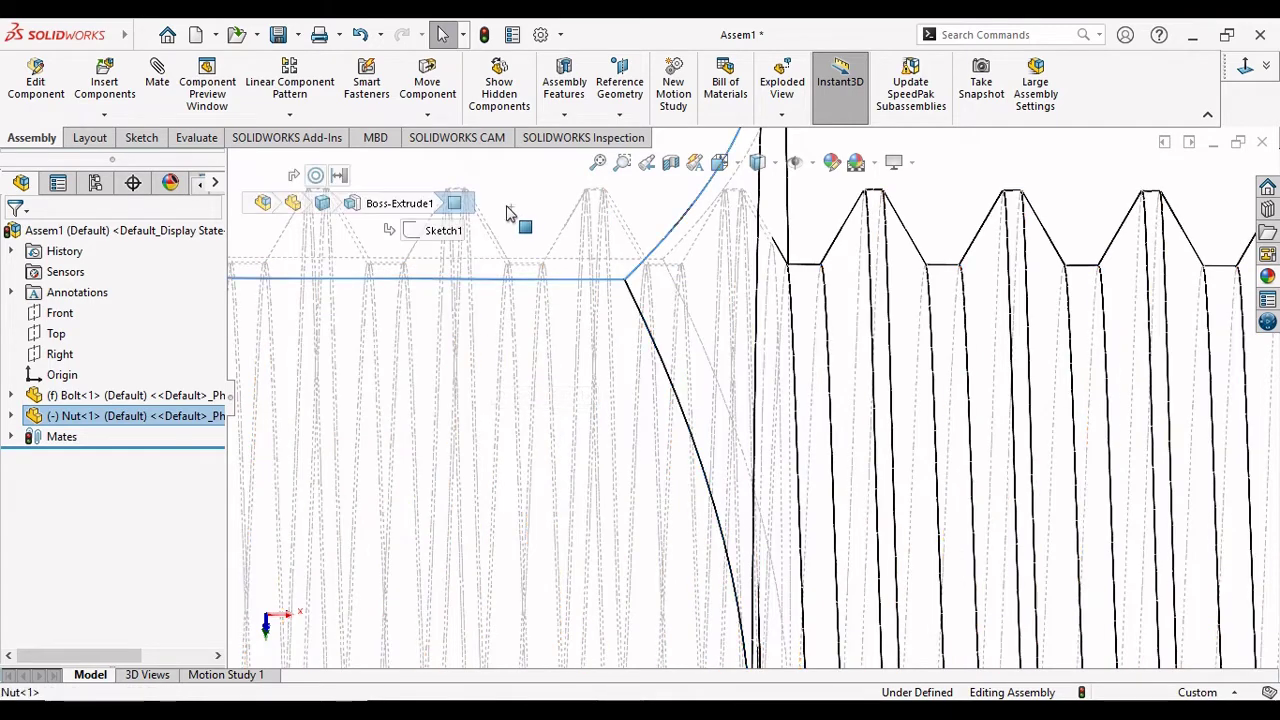
pyautogui.moveTo(514, 208); pyautogui.dragTo(498, 214)
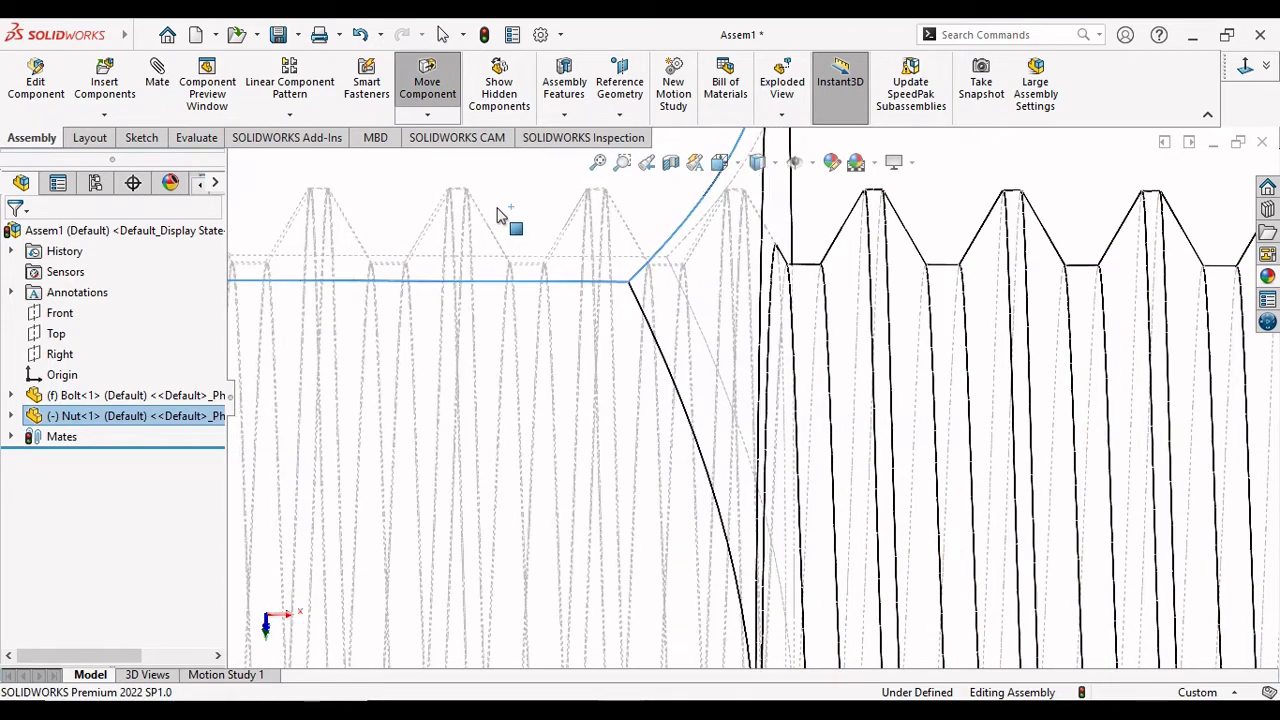
pyautogui.press('Escape')
pyautogui.scroll(3, 560, 380)
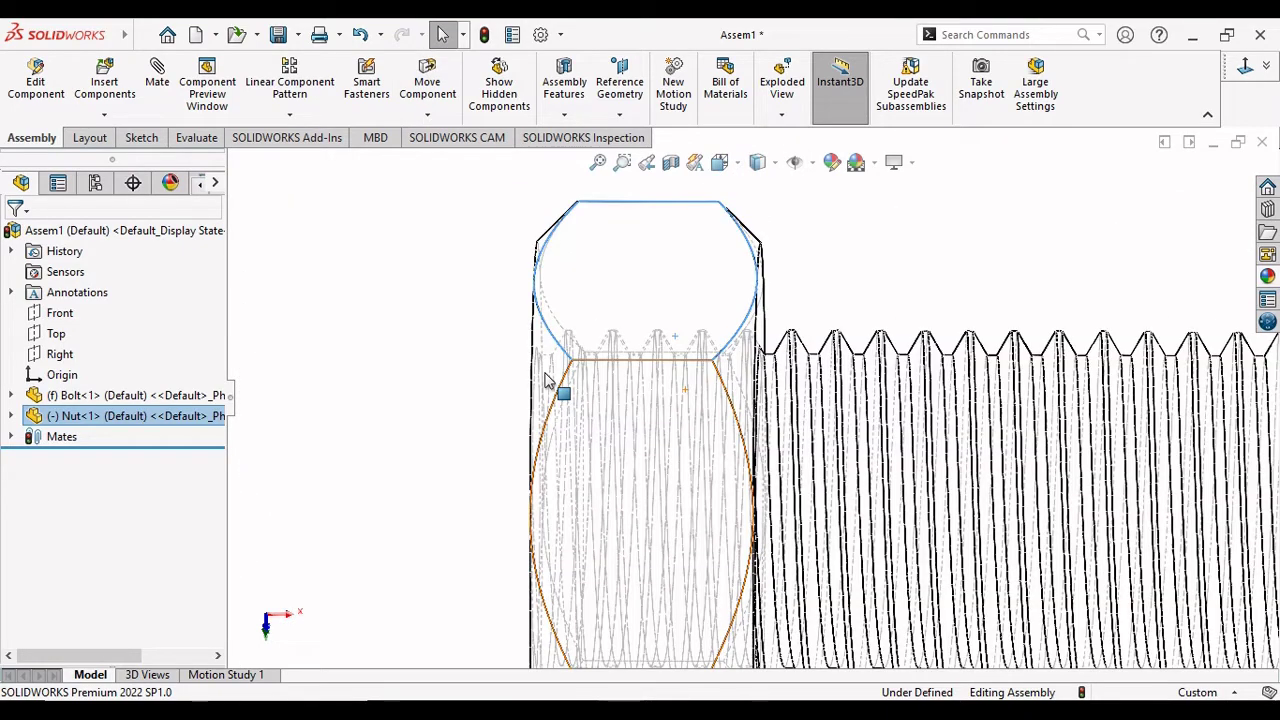
pyautogui.scroll(1, 548, 380)
pyautogui.scroll(2, 543, 403)
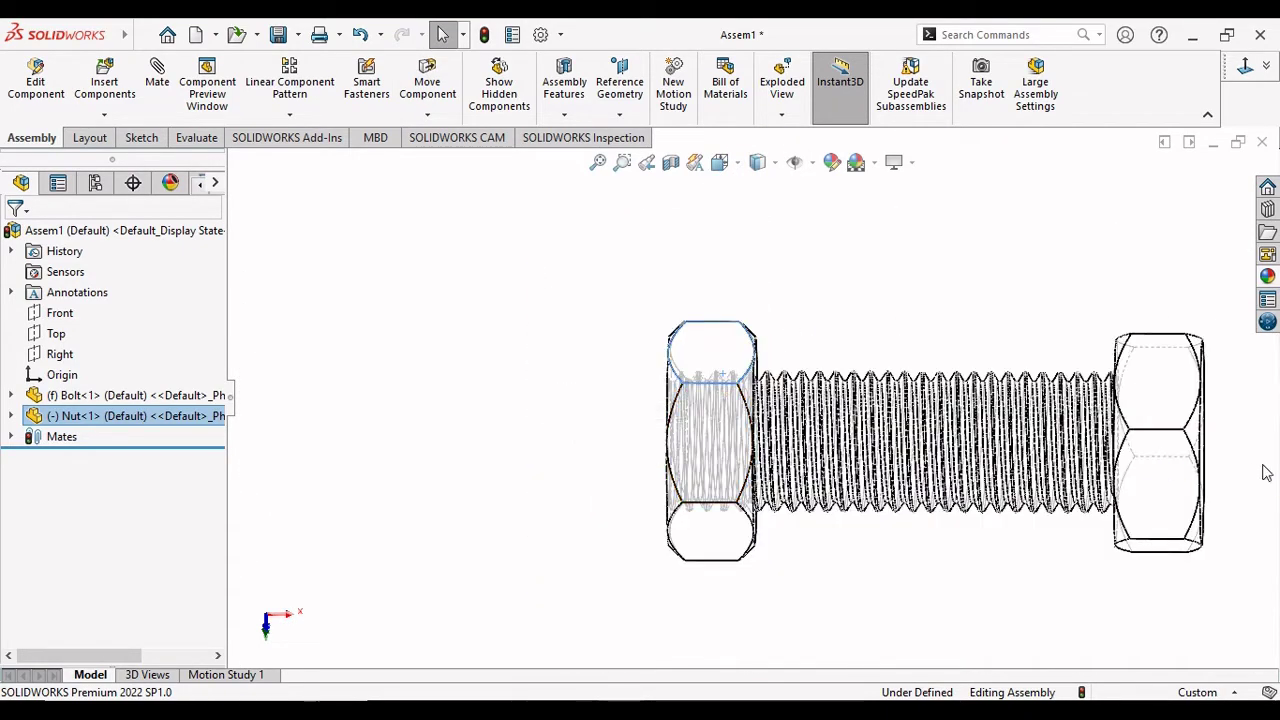
pyautogui.scroll(-1, 1205, 492)
pyautogui.scroll(-2, 1205, 492)
pyautogui.scroll(1, 1205, 492)
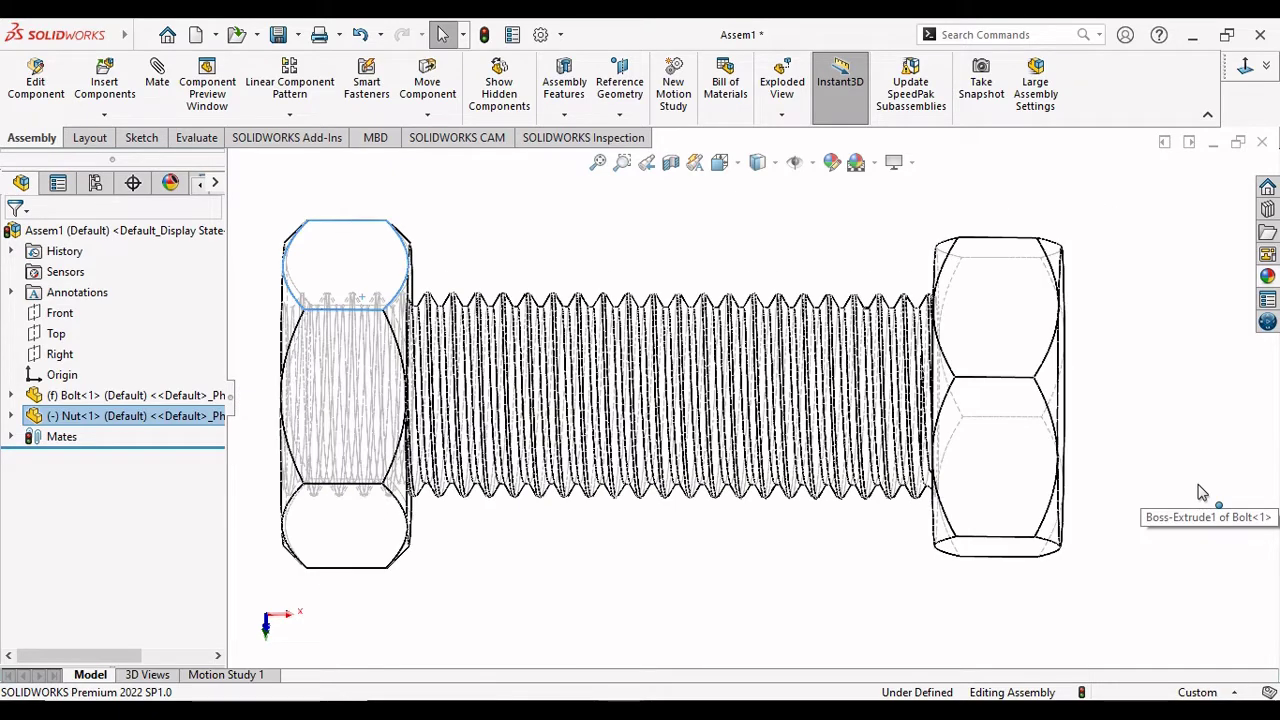
# Switch the display style back to Shaded With Edges.
pyautogui.click(730, 163)
pyautogui.click(758, 240)
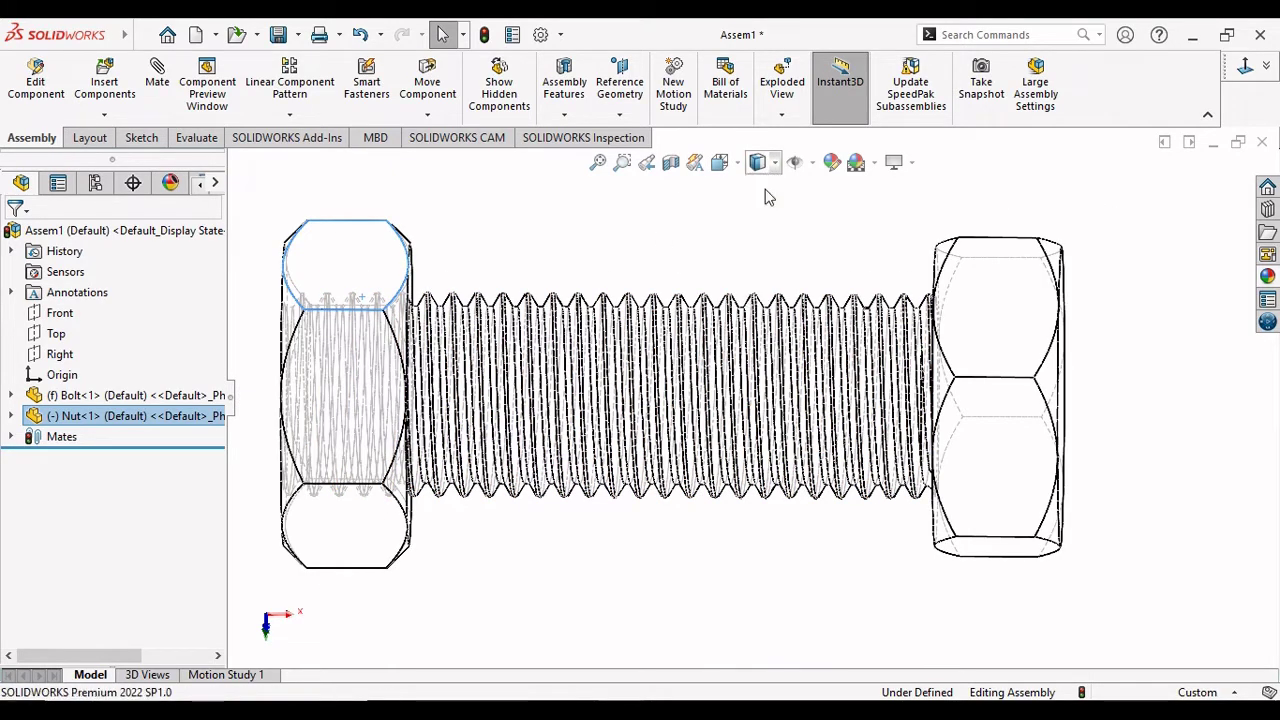
pyautogui.scroll(2, 265, 340)
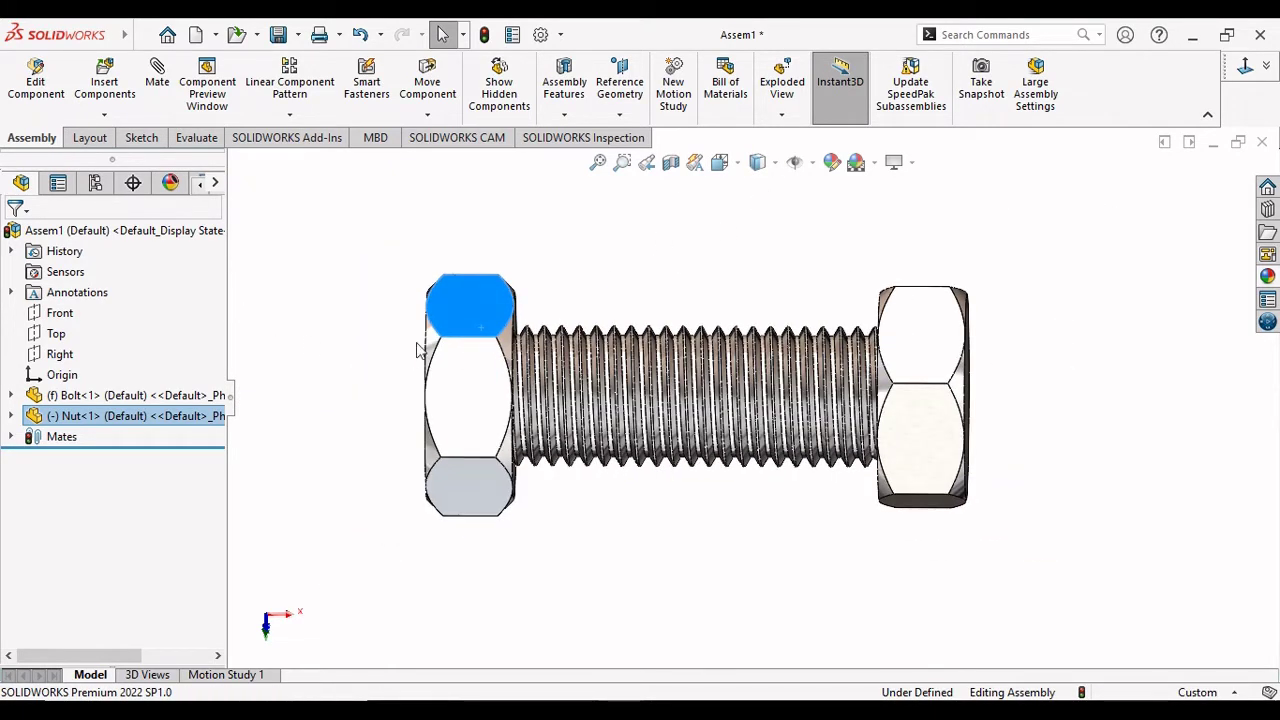
pyautogui.scroll(-1, 435, 358)
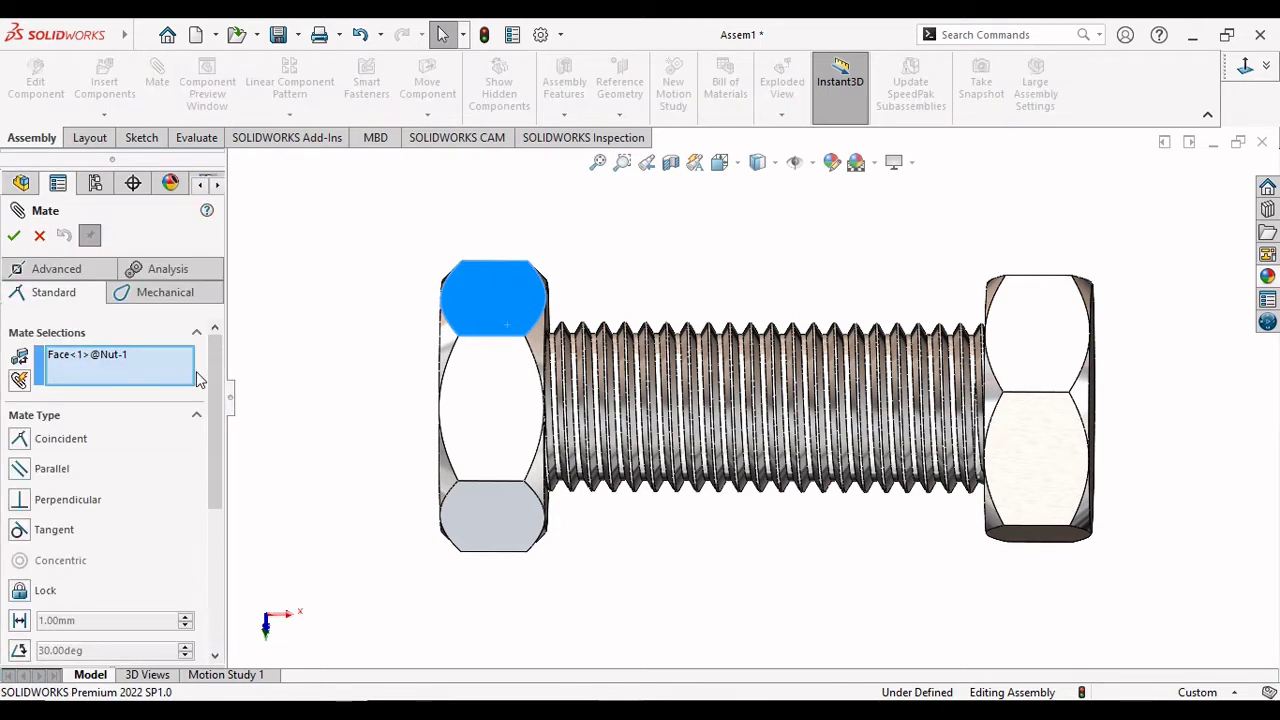
# Cancel the mate setup, then select the bolt's thread and a flat hex face of the nut.
pyautogui.scroll(-2, 206, 294)
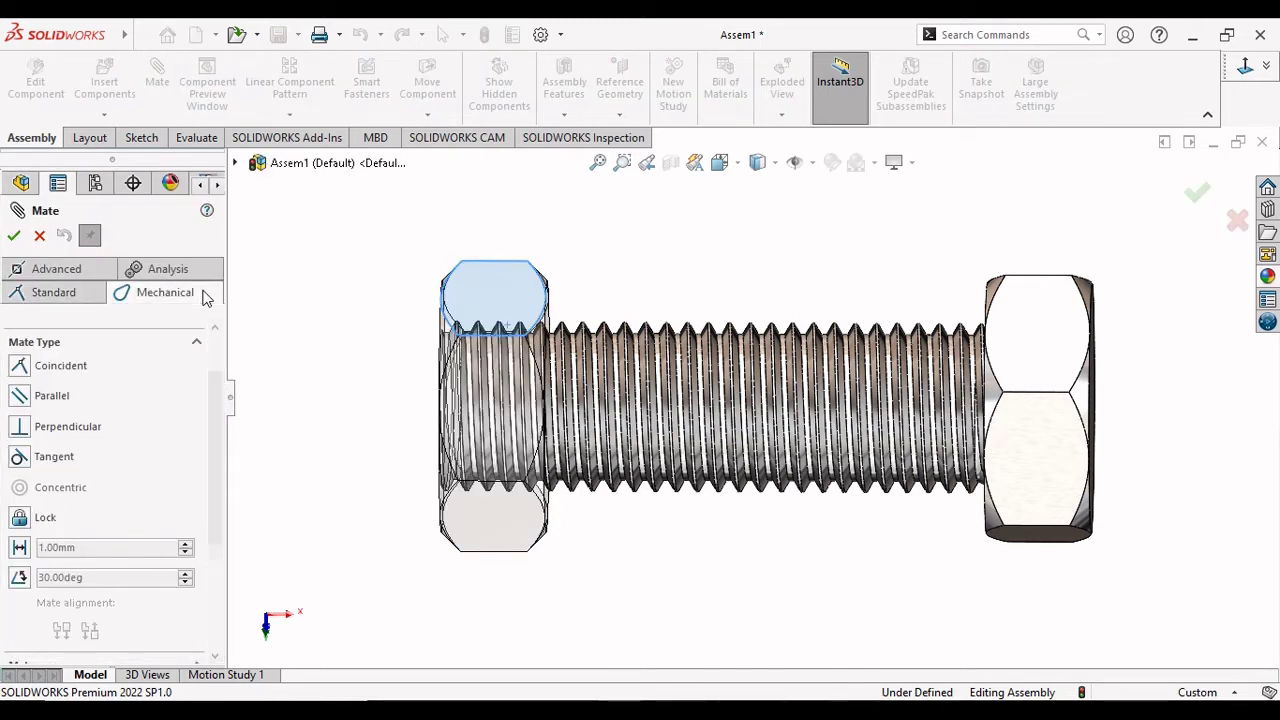
pyautogui.click(206, 295)
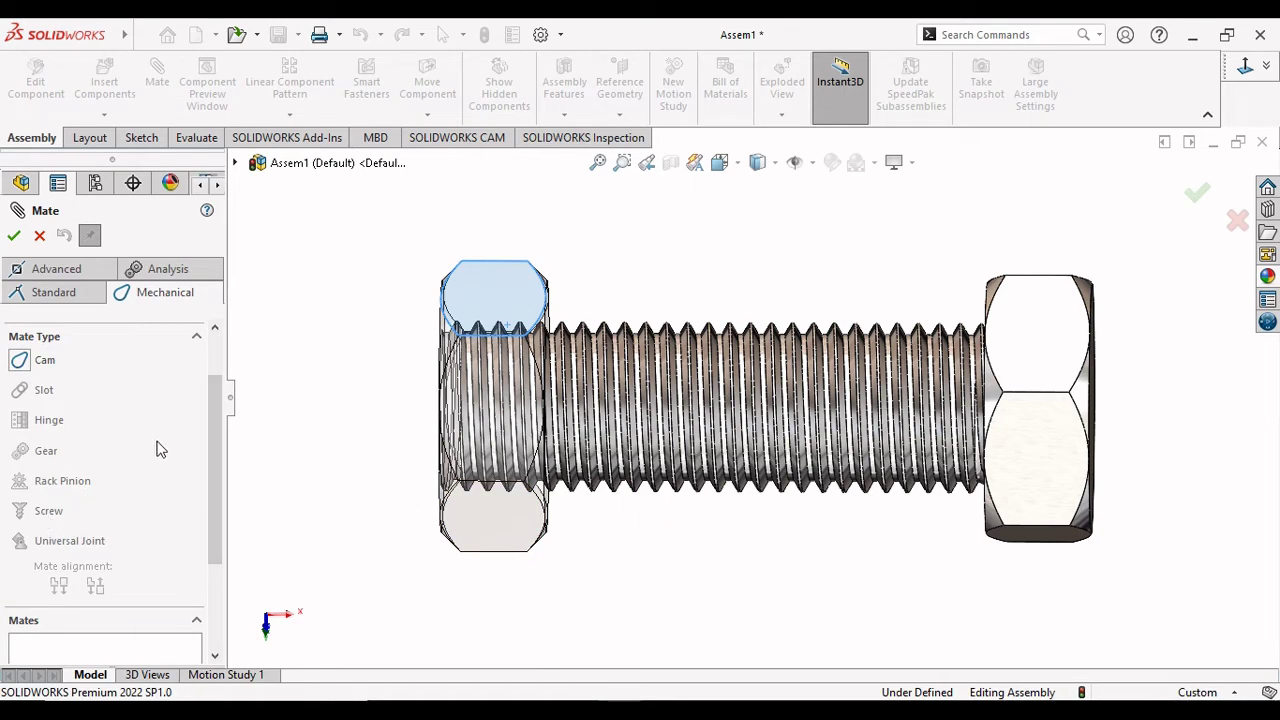
pyautogui.click(14, 235)
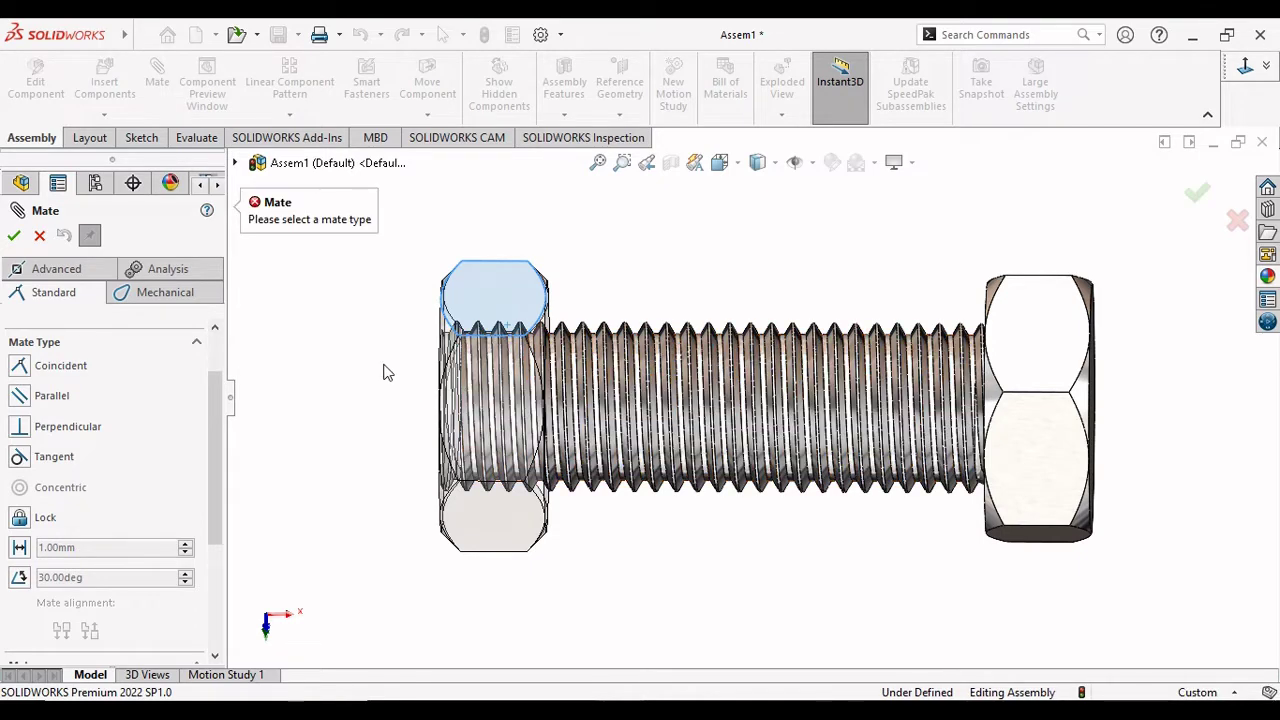
pyautogui.click(39, 236)
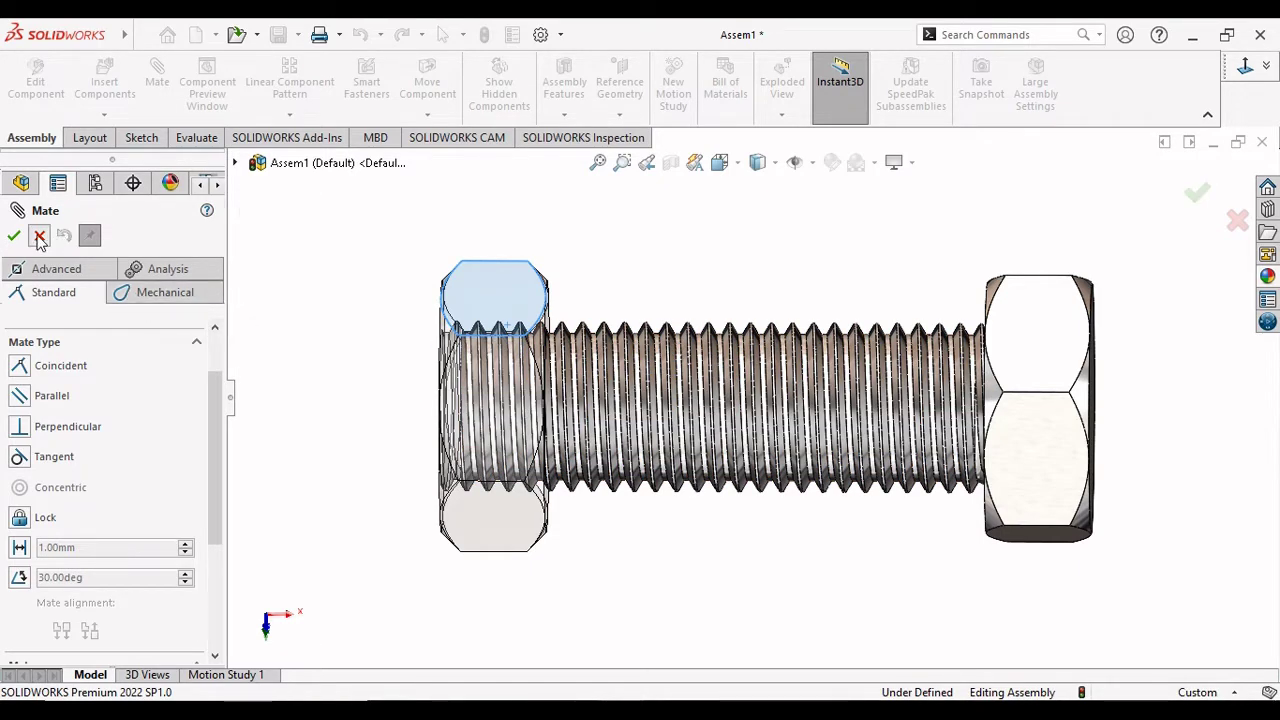
pyautogui.click(625, 334)
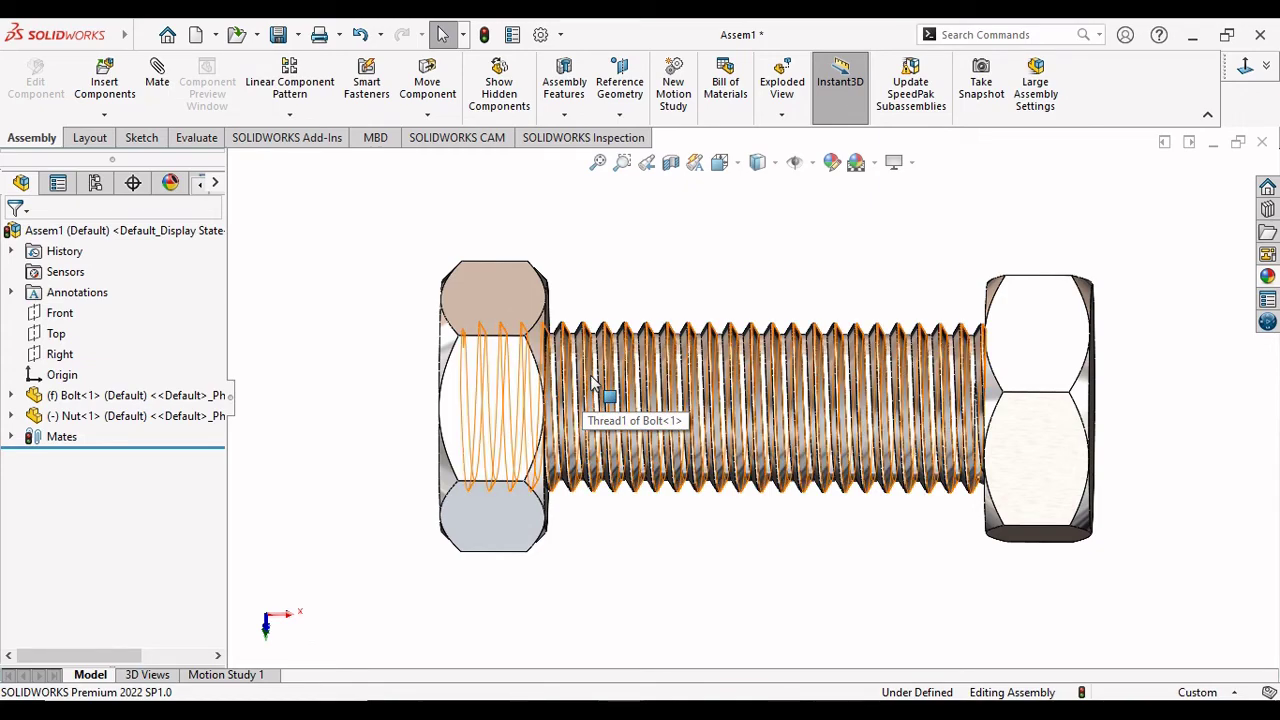
pyautogui.click(505, 428)
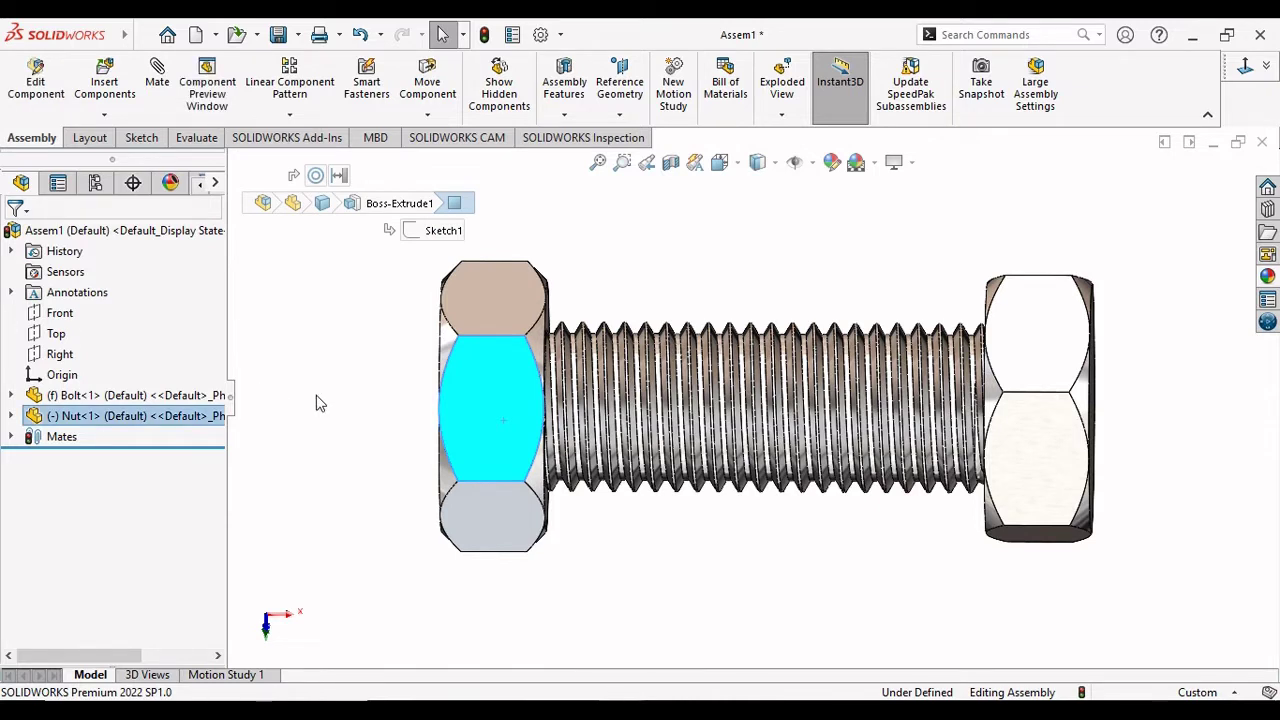
pyautogui.click(157, 72)
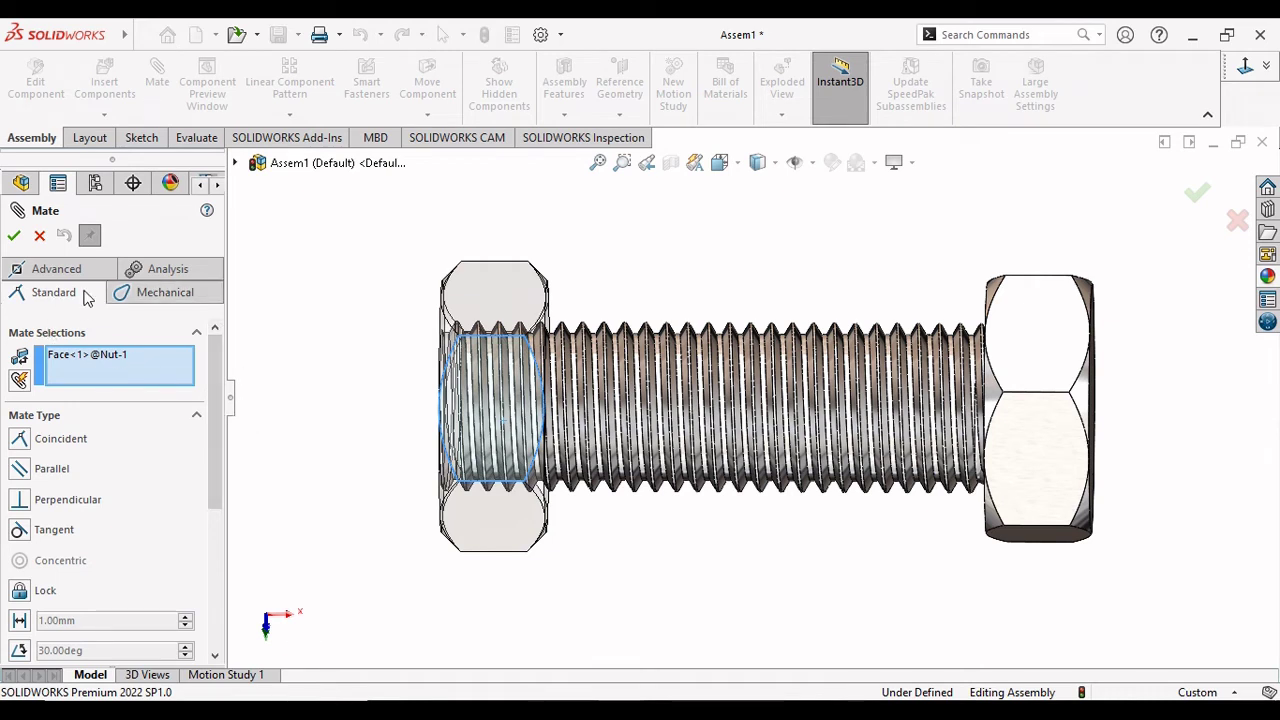
pyautogui.click(160, 292)
pyautogui.moveTo(215, 391); pyautogui.dragTo(207, 473)
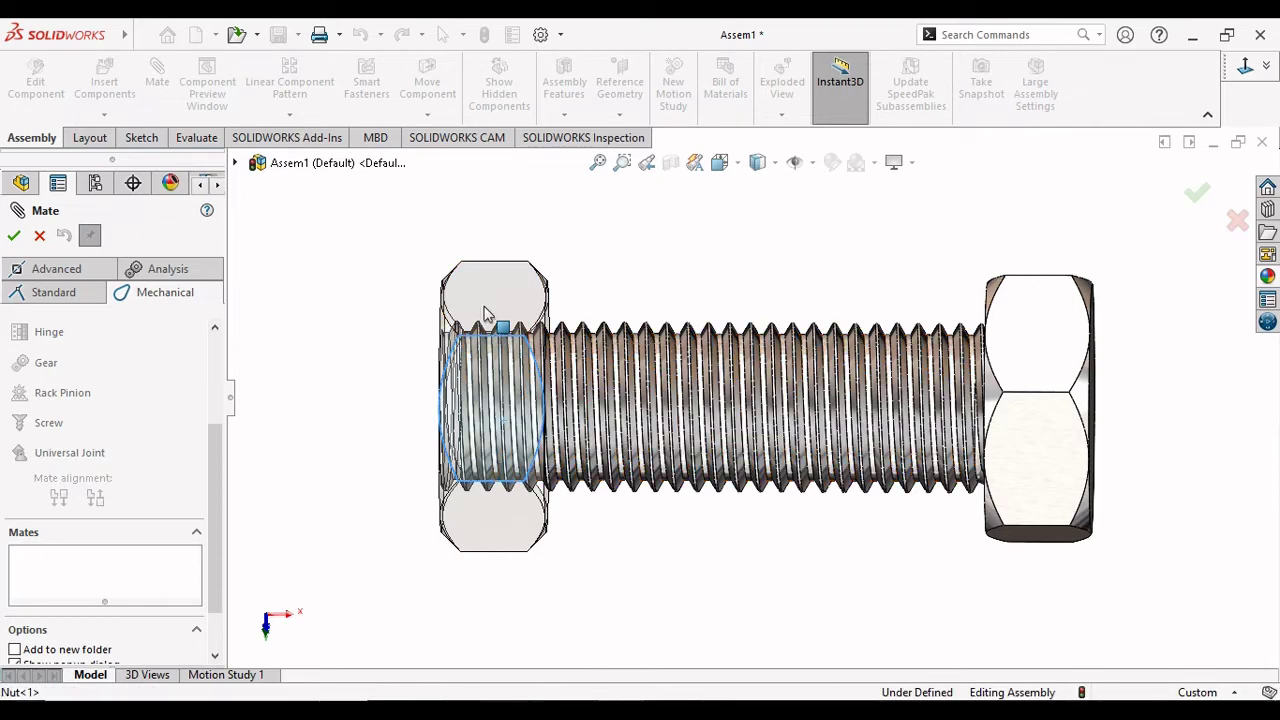
pyautogui.click(1055, 360)
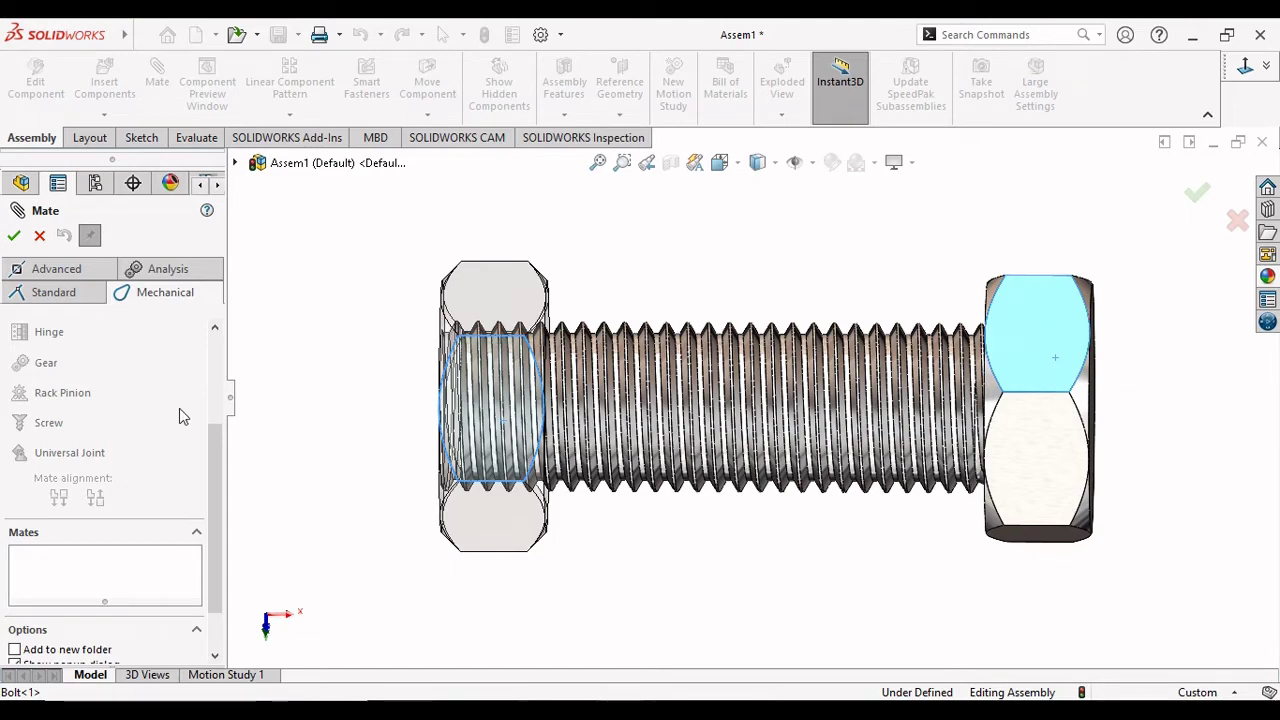
pyautogui.moveTo(360, 510)
pyautogui.mouseDown(button='middle')
pyautogui.moveTo(390, 538)
pyautogui.moveTo(378, 601)
pyautogui.mouseUp(button='middle')
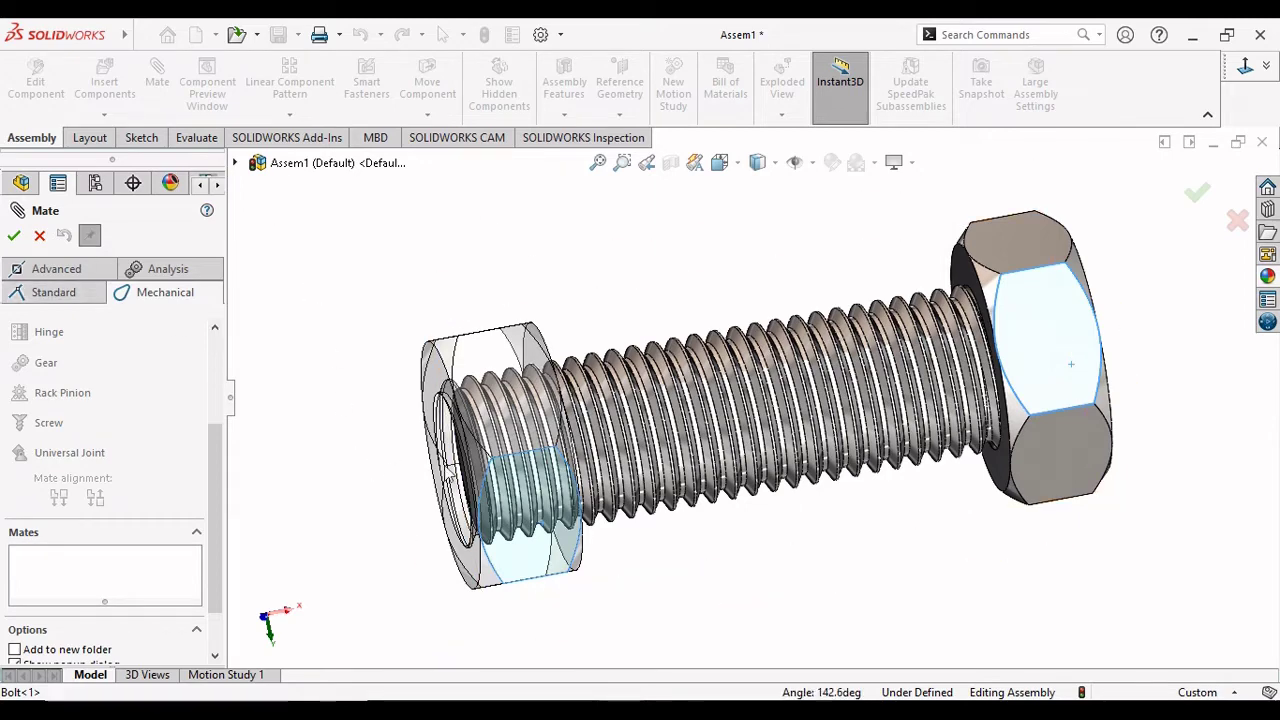
pyautogui.click(445, 462)
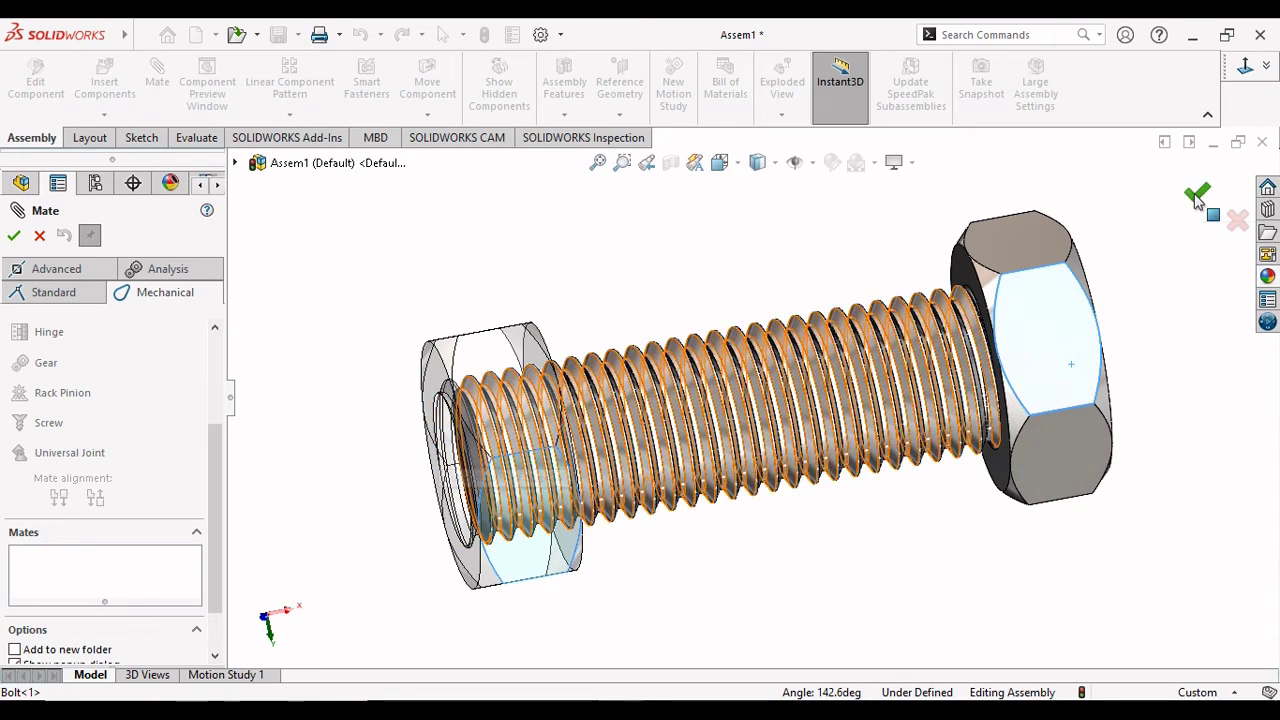
pyautogui.click(598, 366)
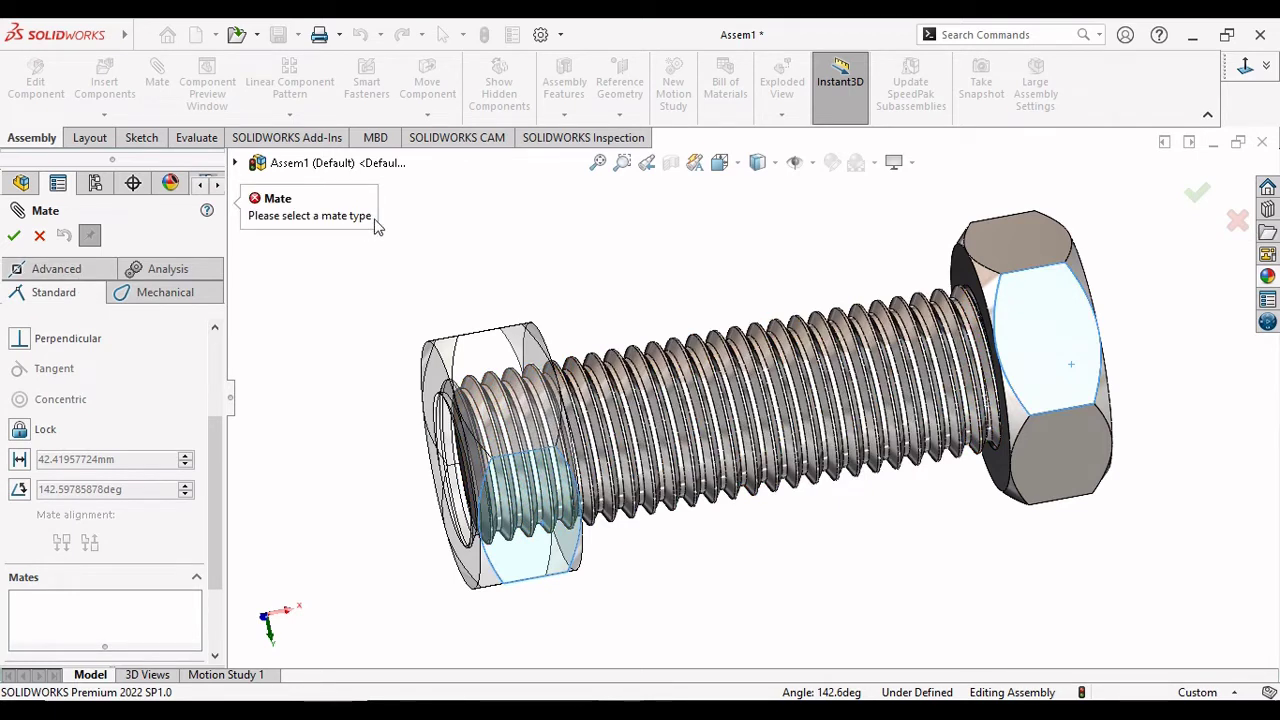
pyautogui.click(39, 235)
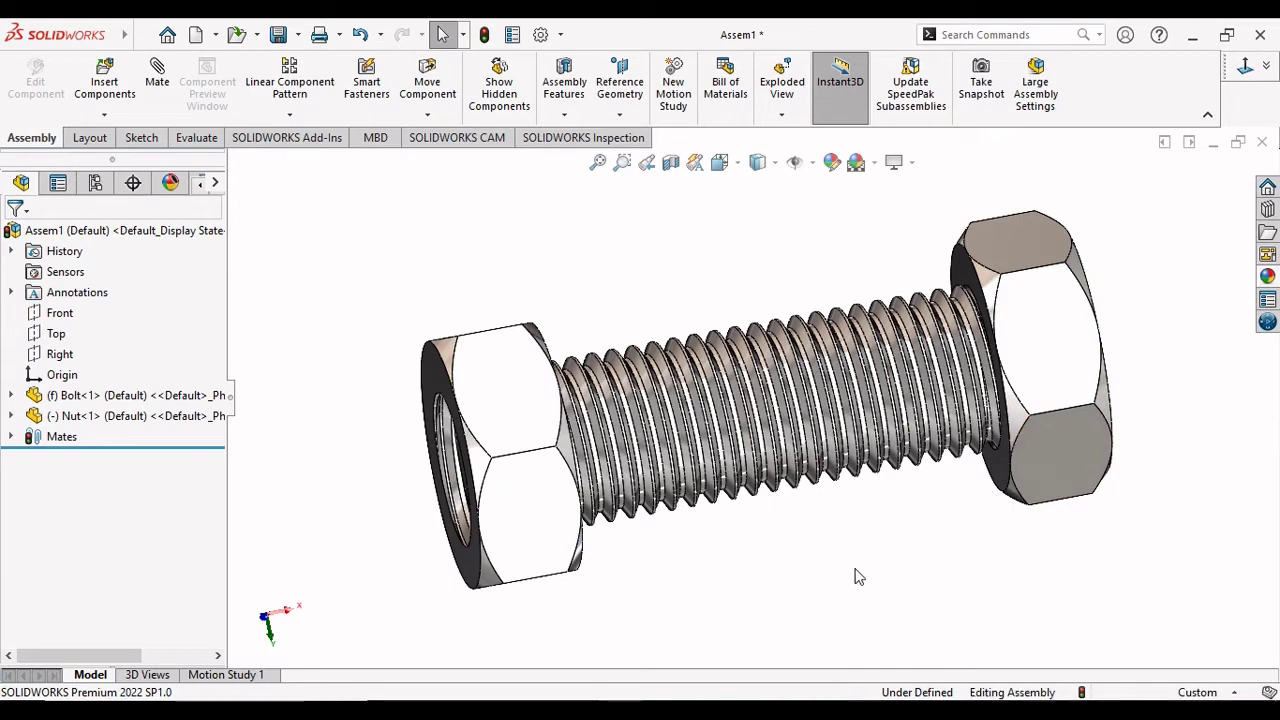
pyautogui.click(1246, 74)
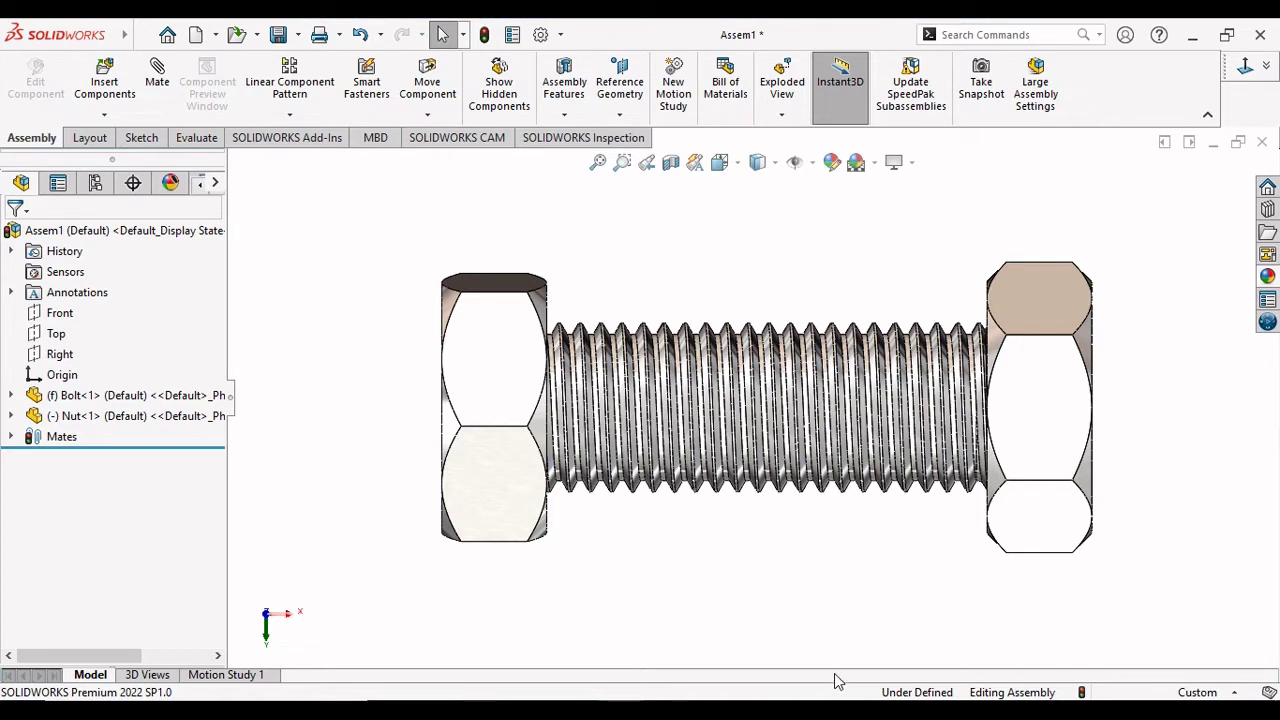
# Start a new mate and choose the Screw type under Mechanical mates.
pyautogui.click(162, 84)
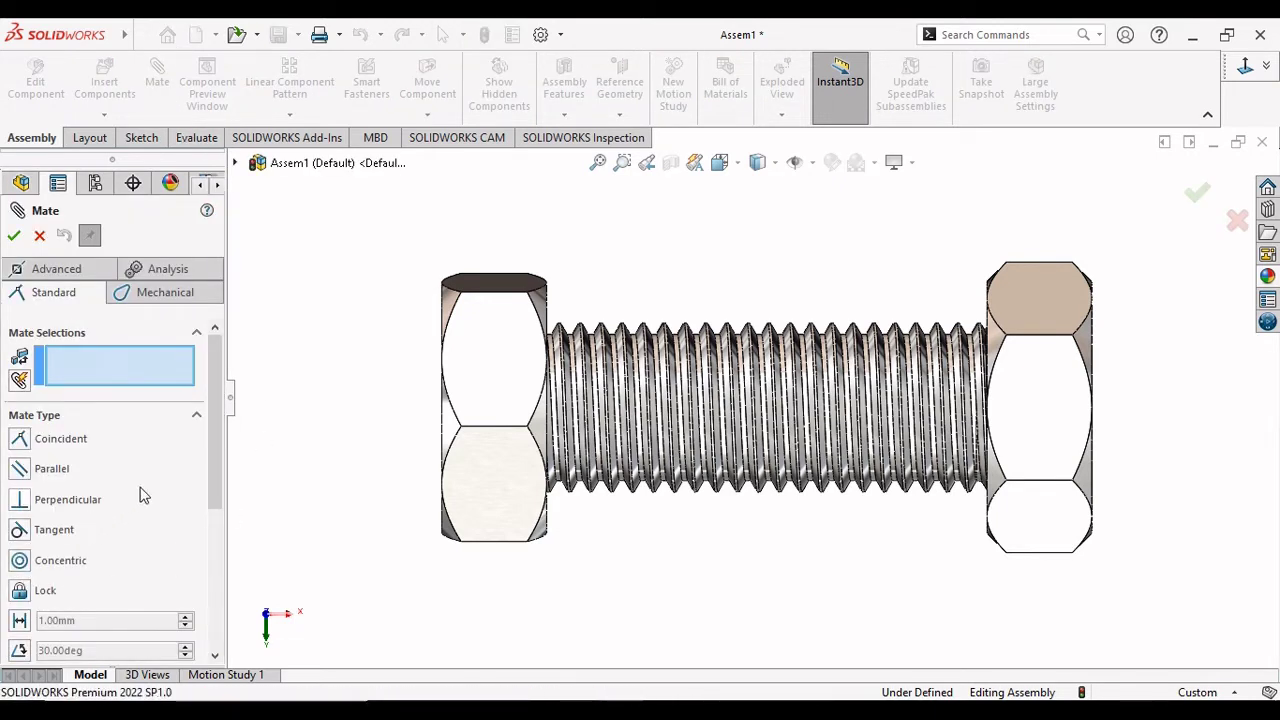
pyautogui.moveTo(221, 443); pyautogui.dragTo(221, 475)
pyautogui.click(165, 292)
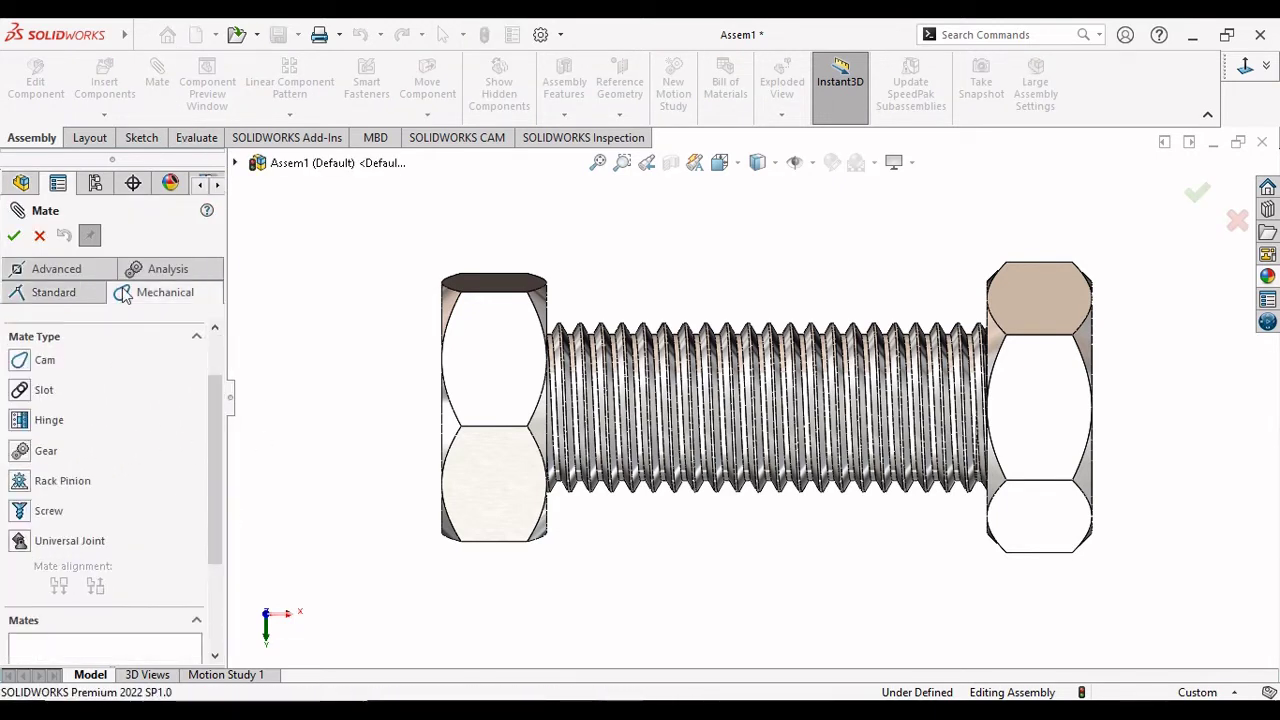
pyautogui.click(33, 513)
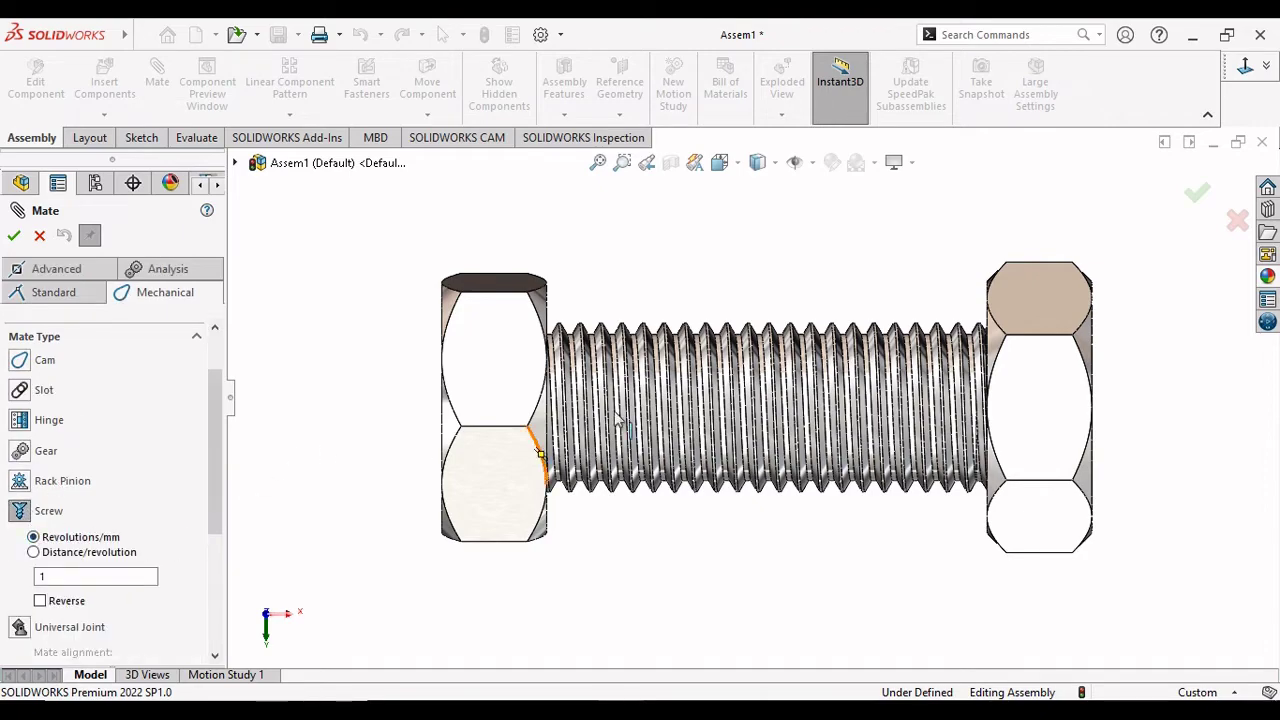
# Orbit and zoom around the threads, trying nut face and bolt thread selections.
pyautogui.scroll(-4, 562, 380)
pyautogui.moveTo(641, 207); pyautogui.dragTo(673, 225, button='middle')
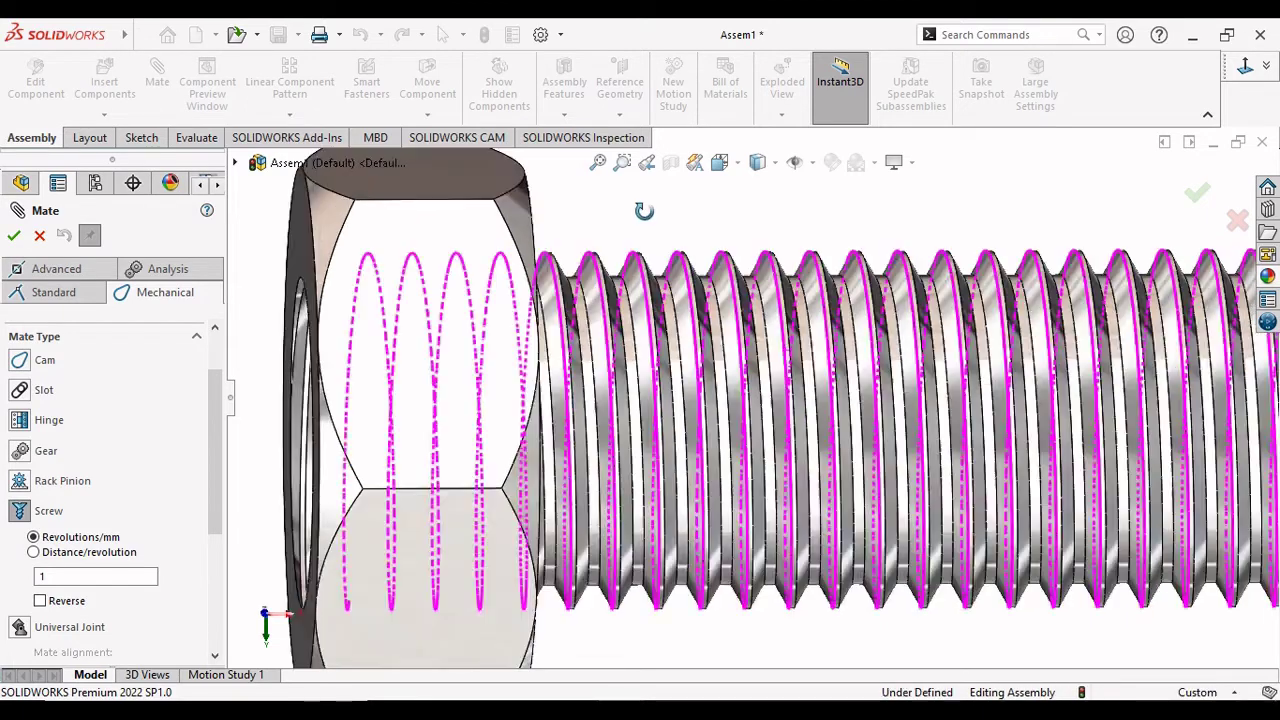
pyautogui.scroll(5, 545, 353)
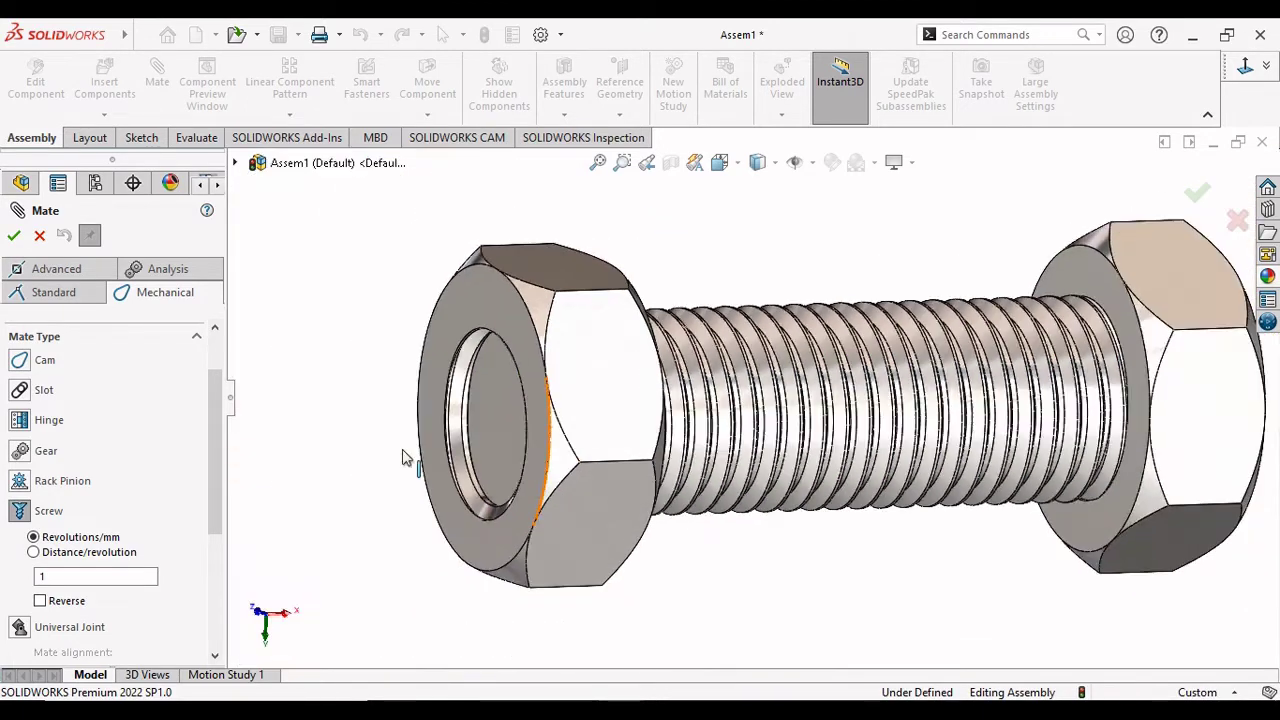
pyautogui.click(580, 383)
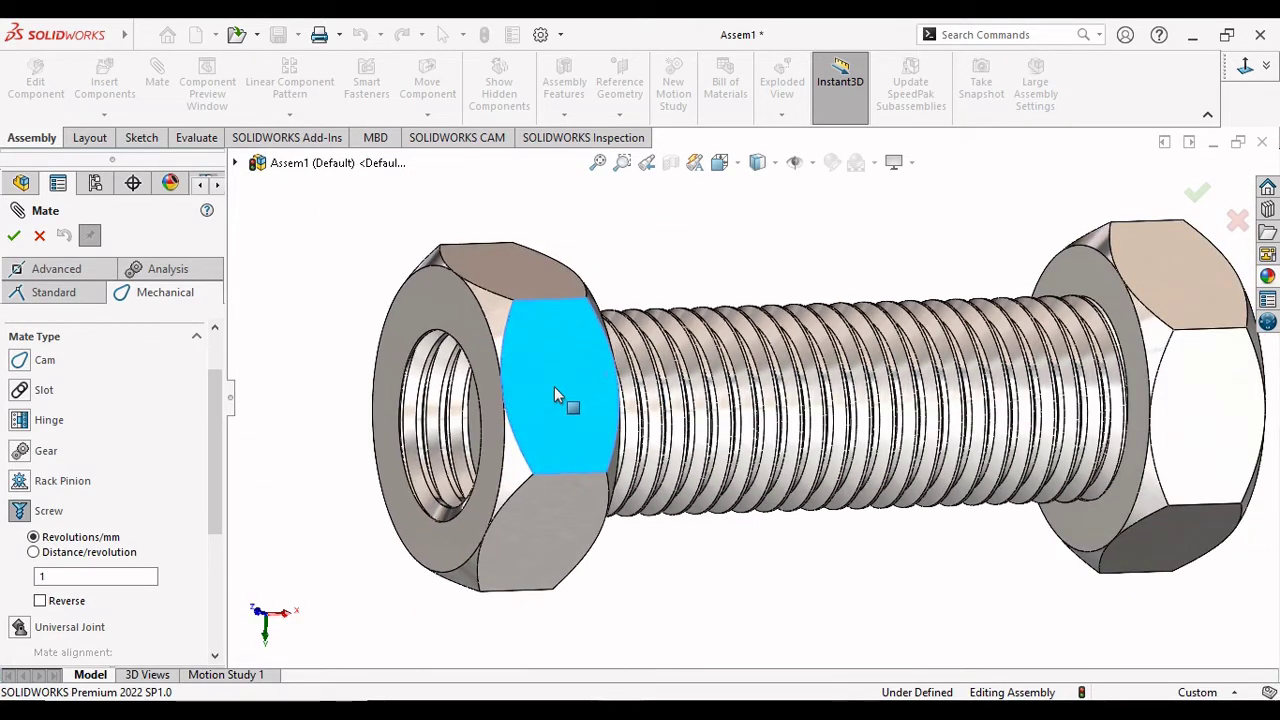
pyautogui.click(600, 376)
pyautogui.scroll(-2, 640, 360)
pyautogui.scroll(-2, 672, 348)
pyautogui.scroll(-1, 672, 346)
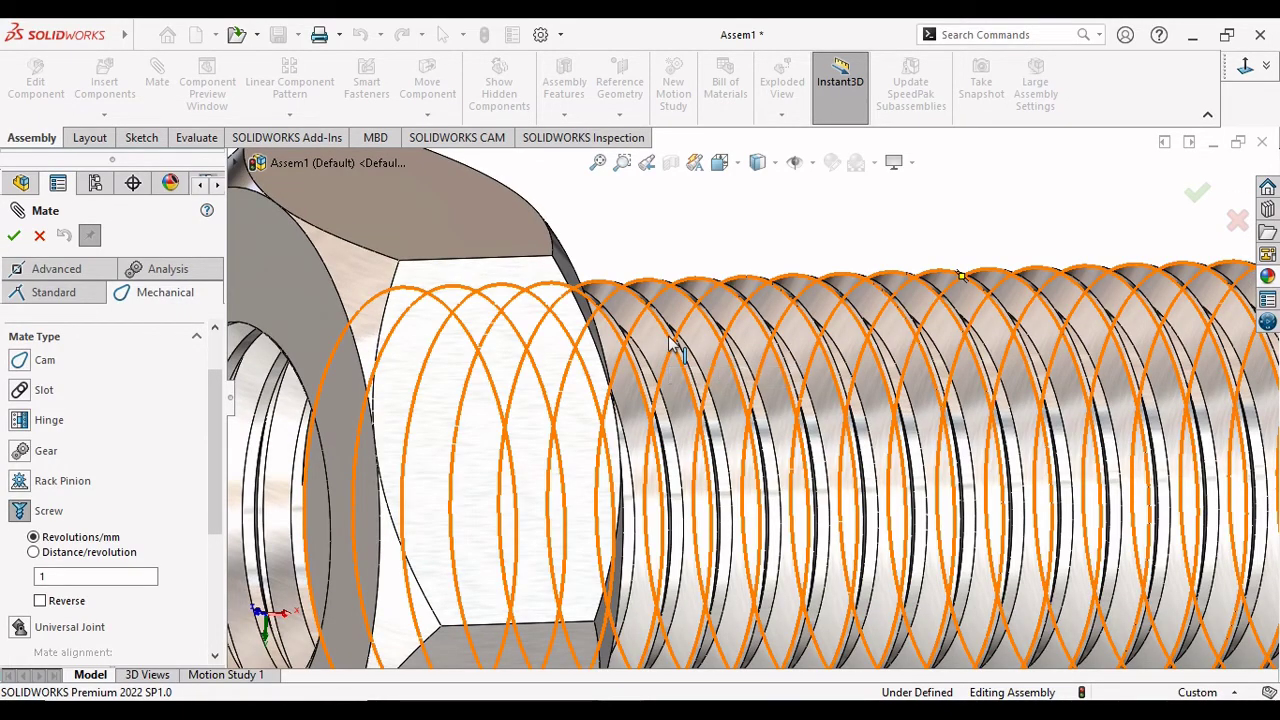
pyautogui.scroll(-3, 672, 346)
pyautogui.moveTo(718, 280); pyautogui.dragTo(703, 281, button='middle')
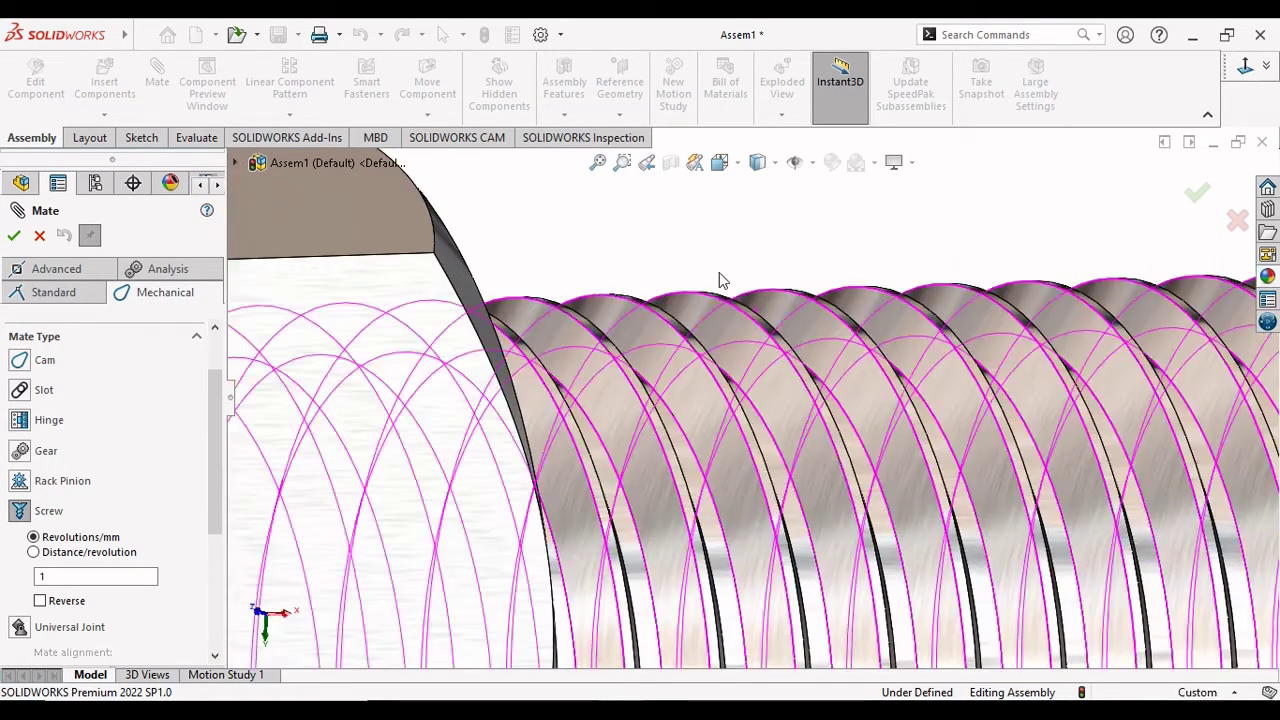
pyautogui.click(627, 324)
pyautogui.scroll(-2, 700, 330)
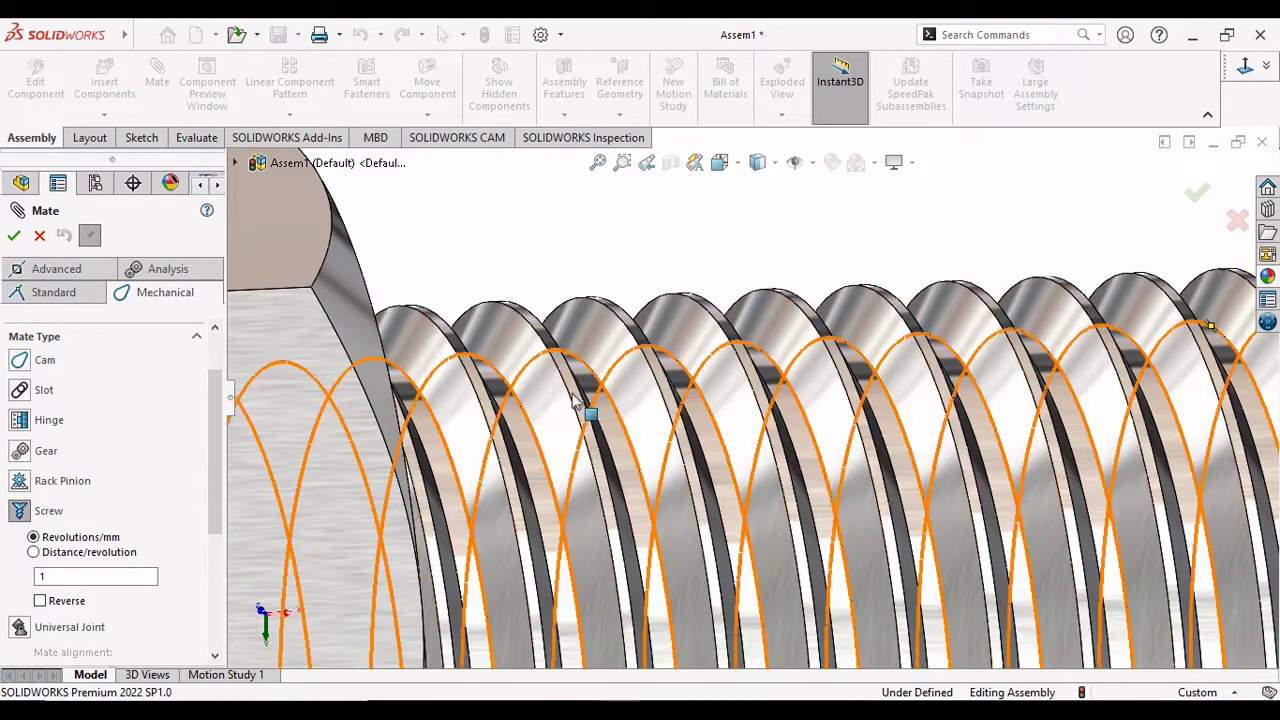
pyautogui.scroll(-2, 540, 381)
pyautogui.scroll(-3, 625, 300)
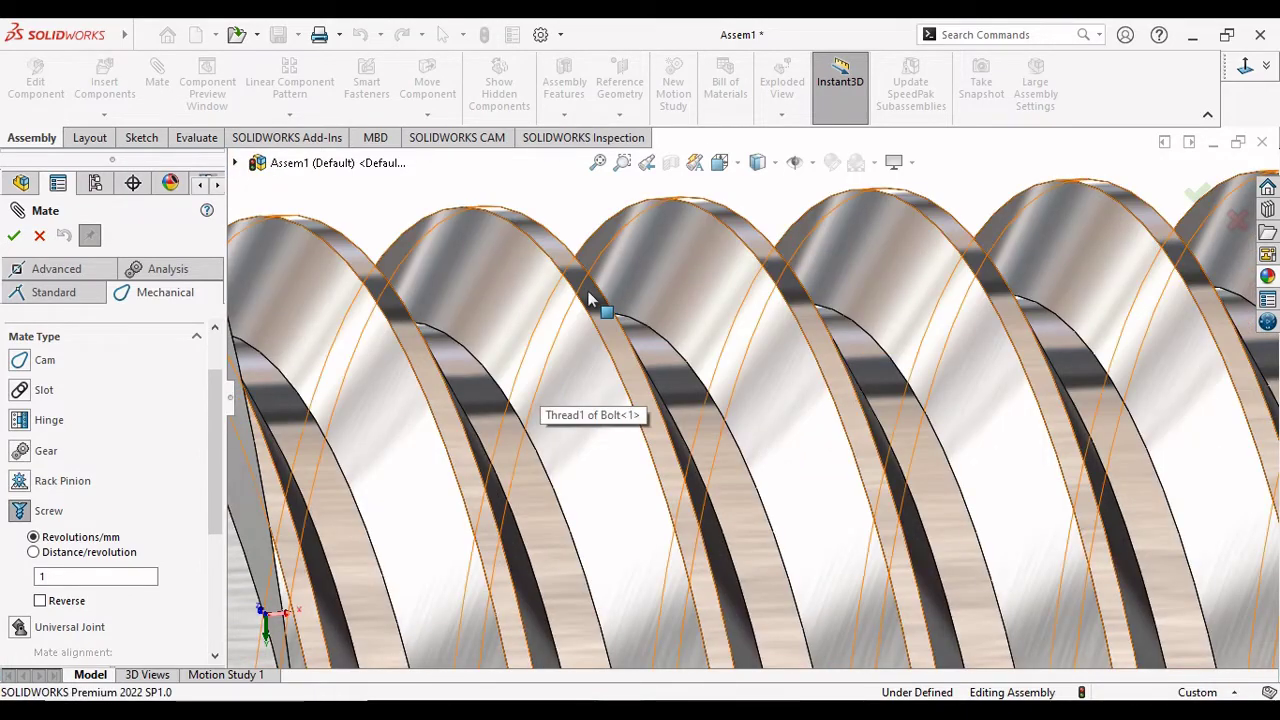
pyautogui.click(591, 288)
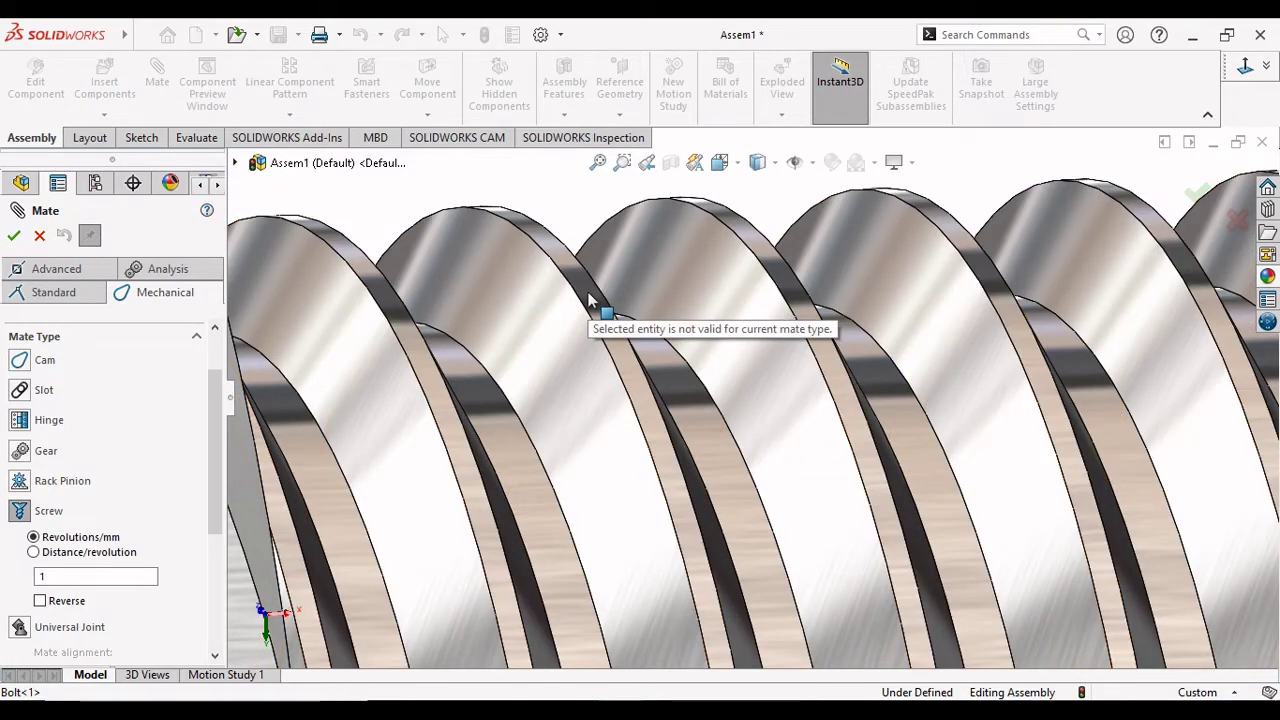
# Pan and zoom the thread close-up and pick a circular edge of the nut.
pyautogui.scroll(1, 588, 300)
pyautogui.scroll(1, 540, 440)
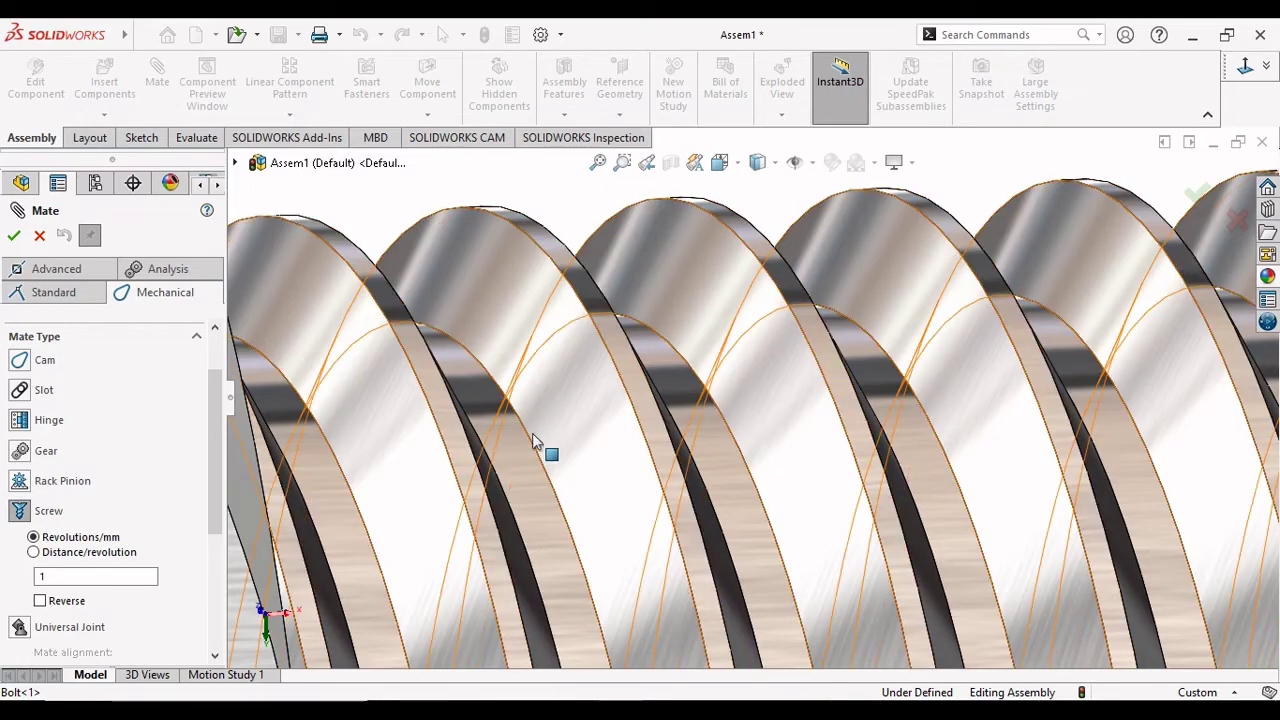
pyautogui.scroll(2, 568, 422)
pyautogui.scroll(3, 580, 425)
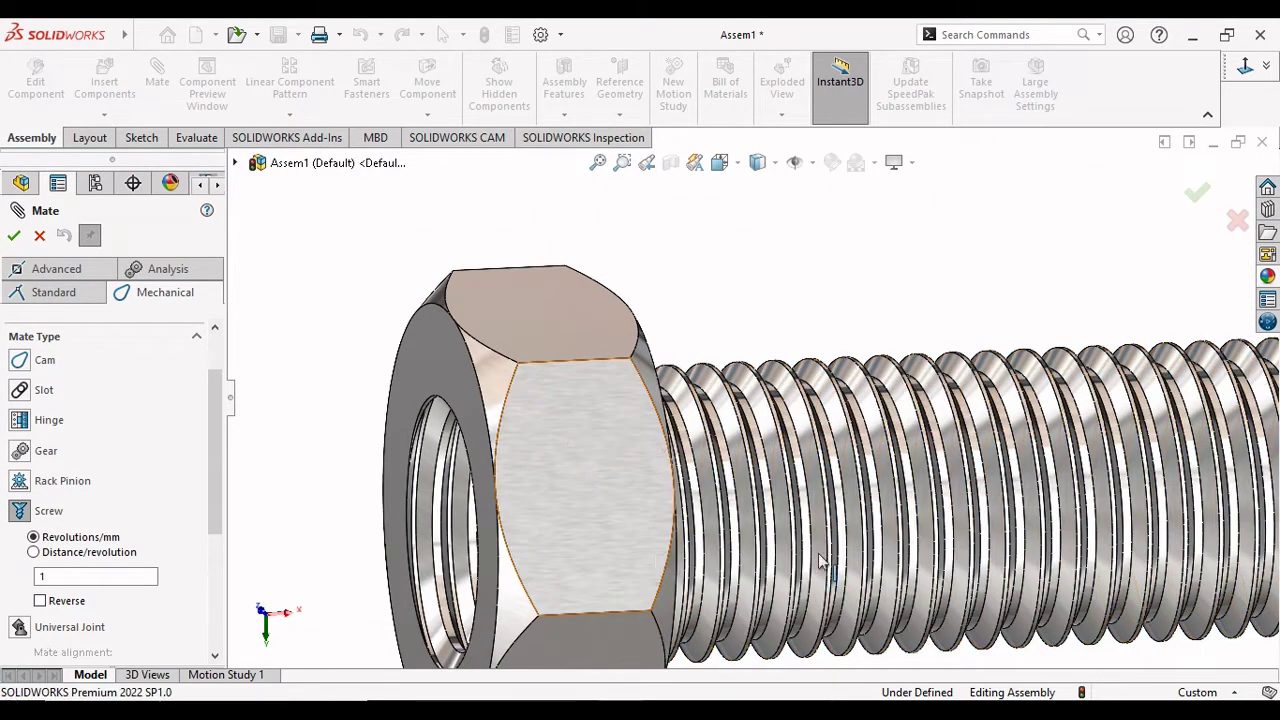
pyautogui.scroll(-3, 787, 540)
pyautogui.scroll(-3, 766, 380)
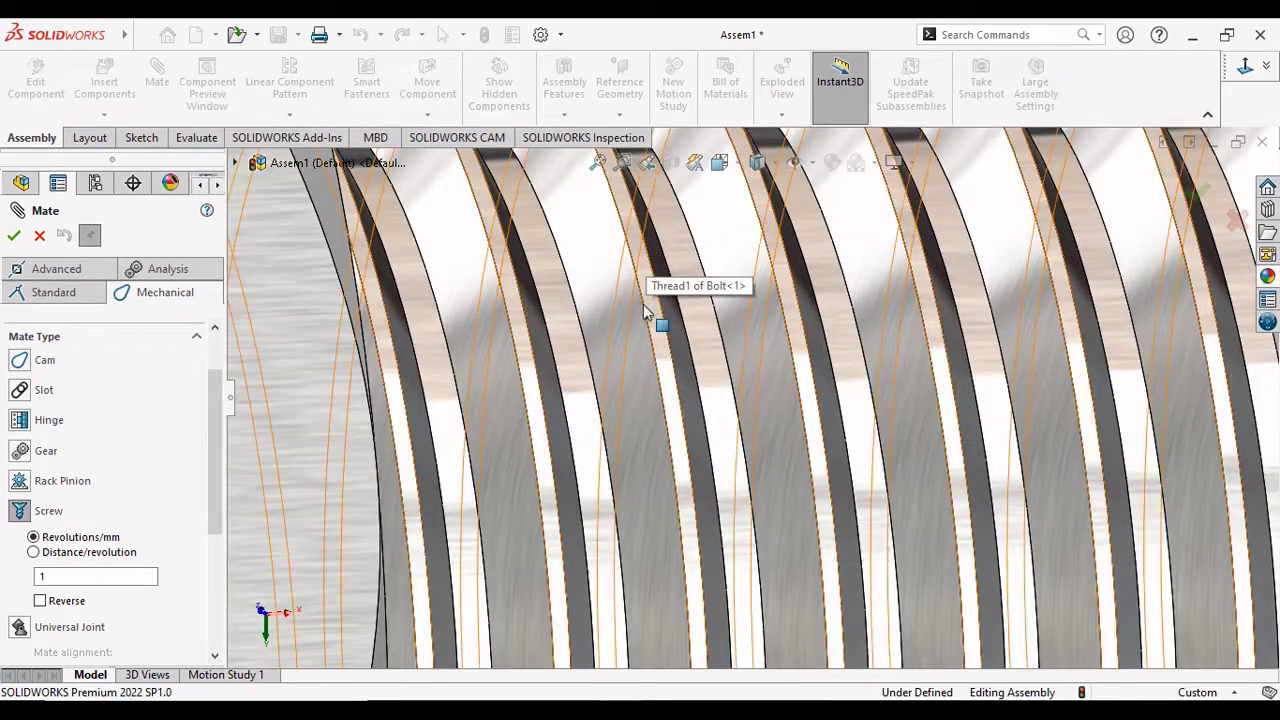
pyautogui.moveTo(587, 324); pyautogui.dragTo(565, 331, button='middle')
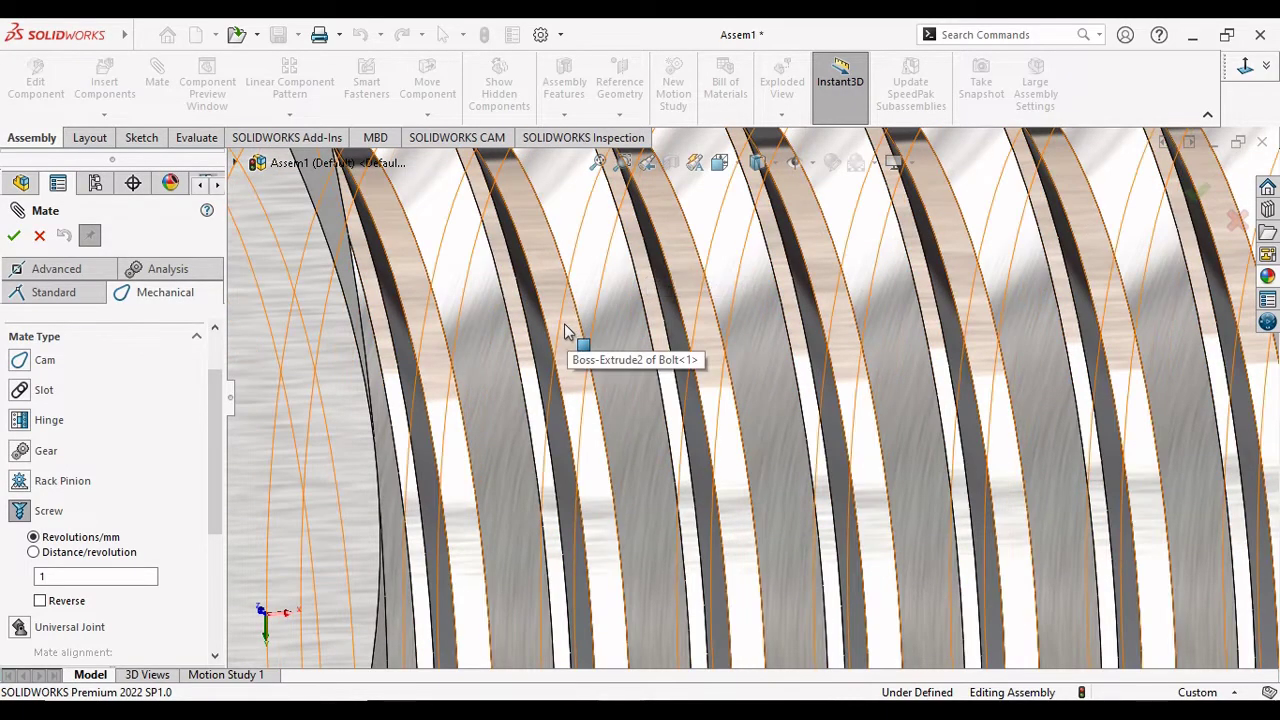
pyautogui.scroll(3, 565, 331)
pyautogui.scroll(2, 571, 337)
pyautogui.scroll(3, 623, 457)
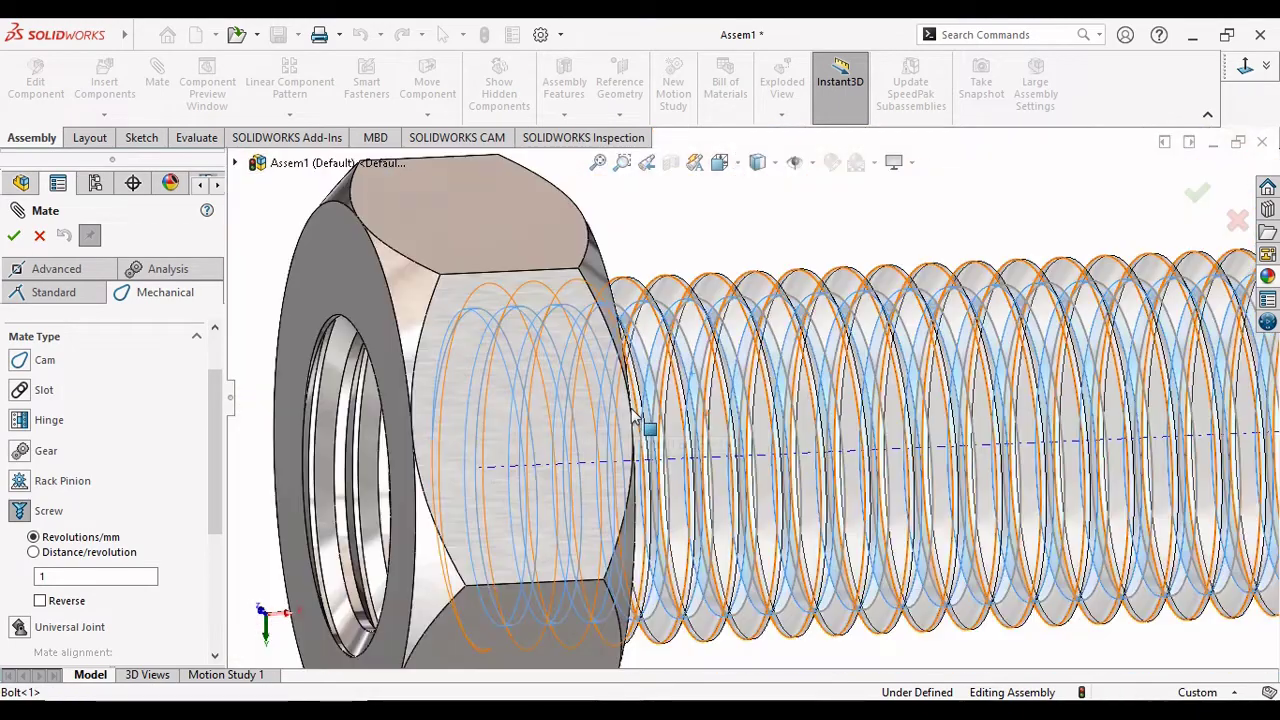
pyautogui.scroll(2, 590, 440)
pyautogui.scroll(-2, 590, 440)
pyautogui.scroll(-2, 566, 440)
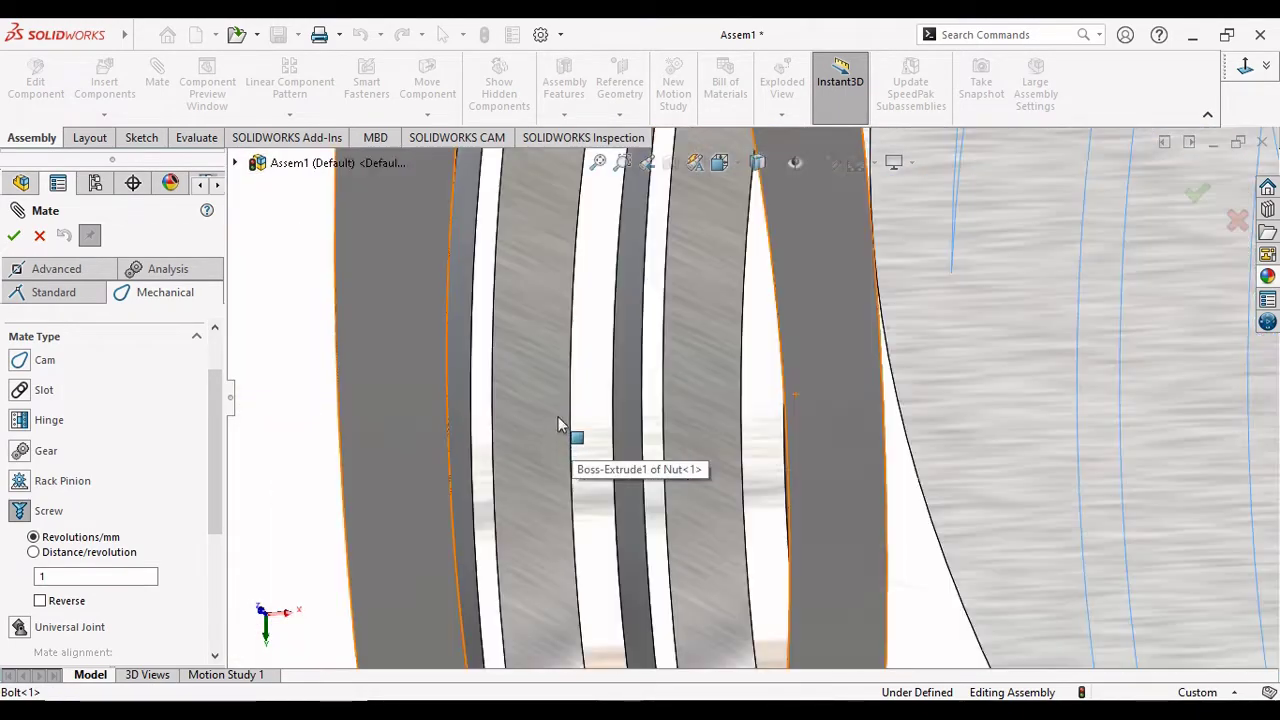
pyautogui.scroll(1, 733, 405)
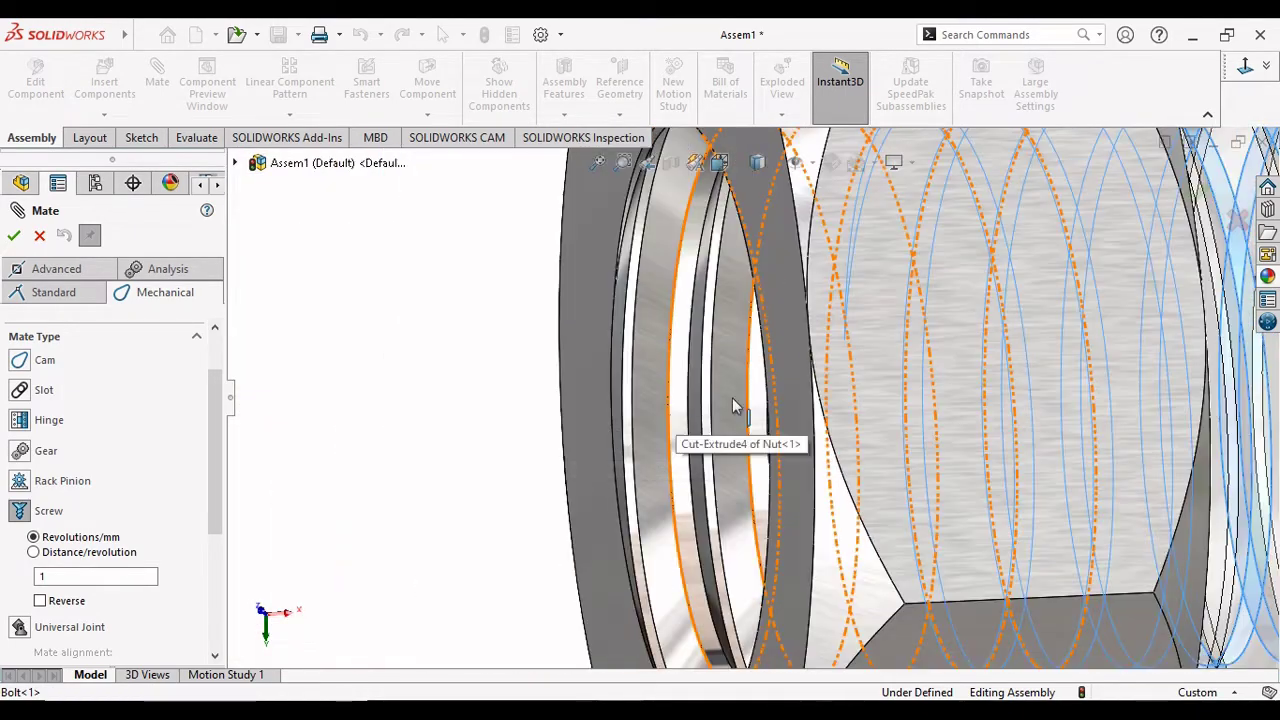
pyautogui.click(683, 325)
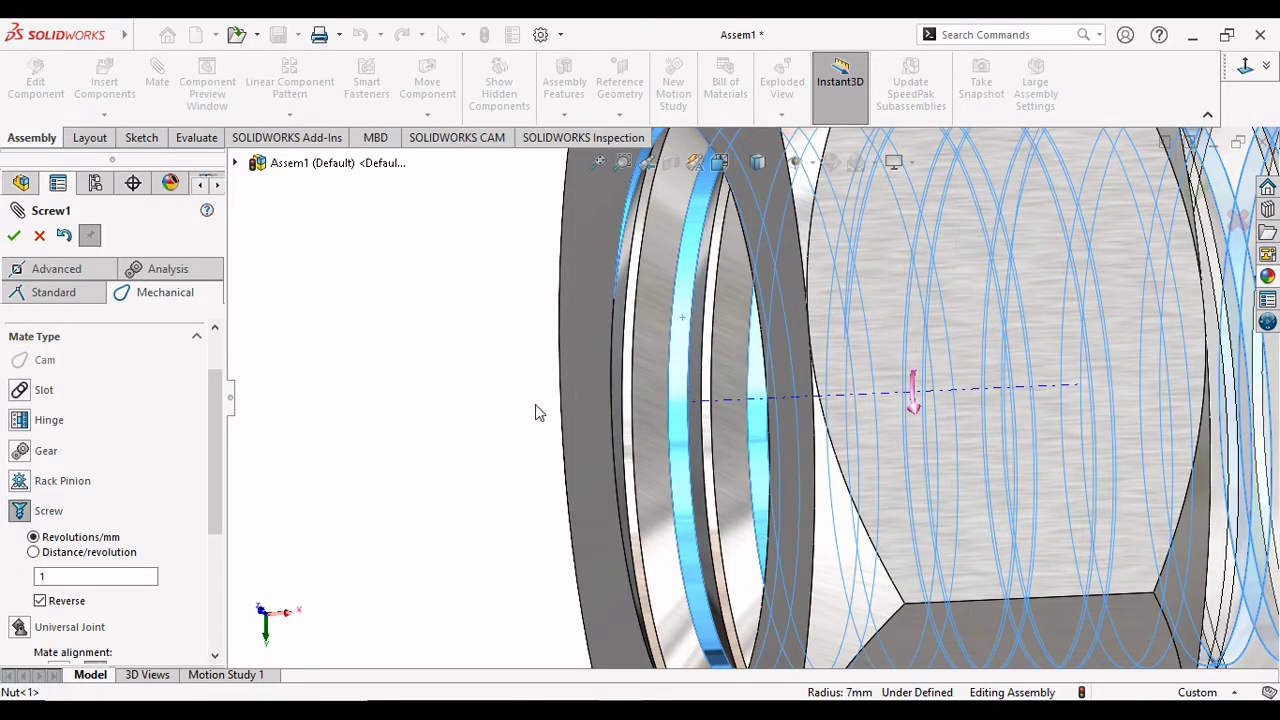
# Set the screw mate to 2 revolutions/mm, uncheck Reverse, and accept it.
pyautogui.scroll(3, 503, 424)
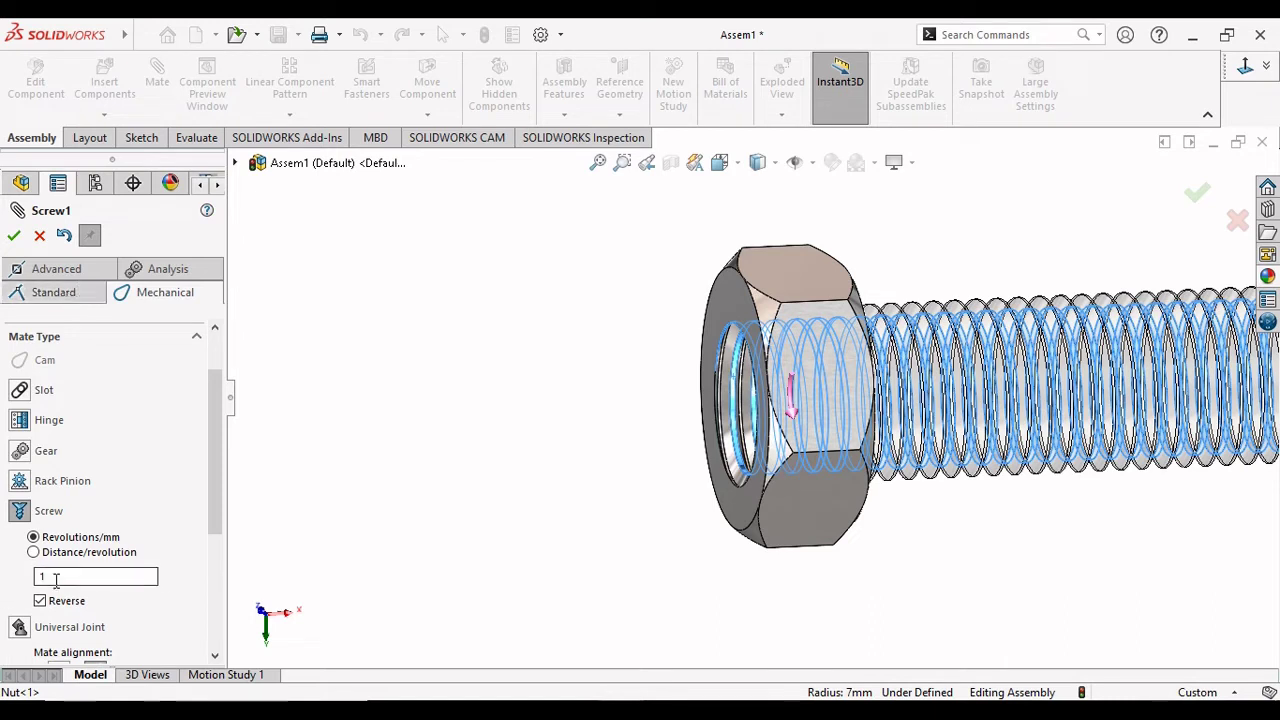
pyautogui.moveTo(49, 580); pyautogui.dragTo(20, 582)
pyautogui.write('2')
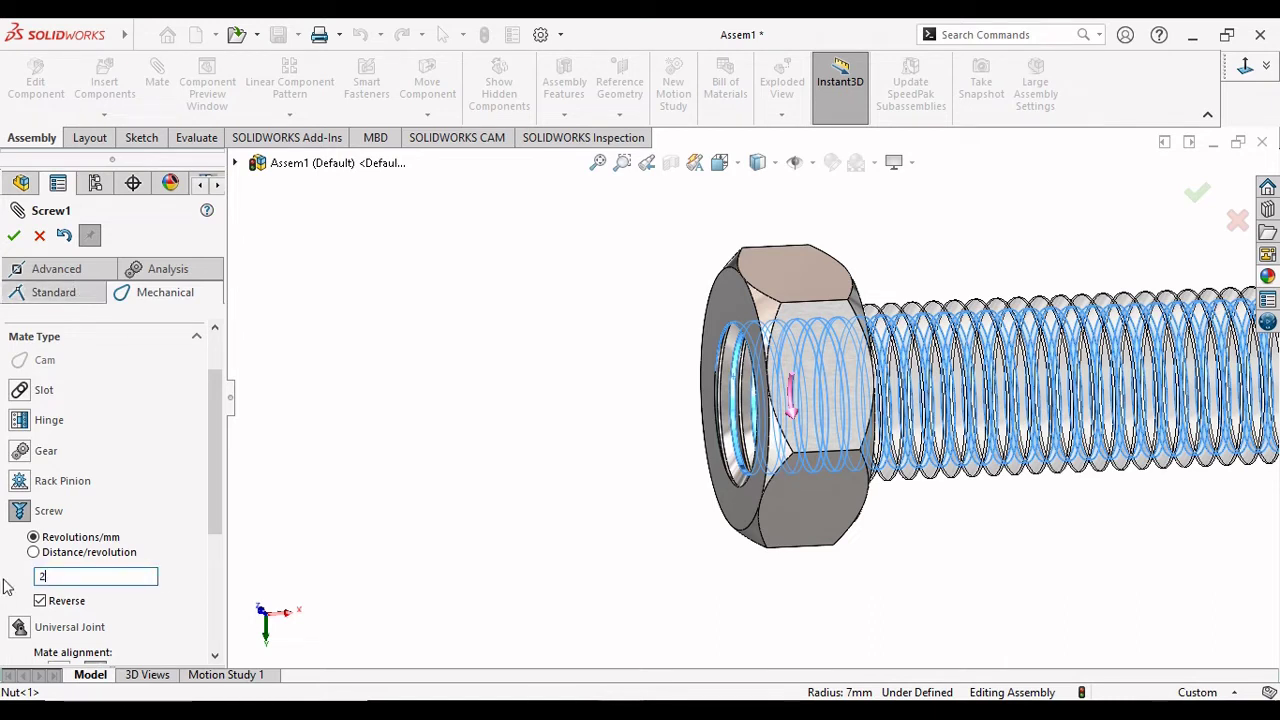
pyautogui.press('Tab')
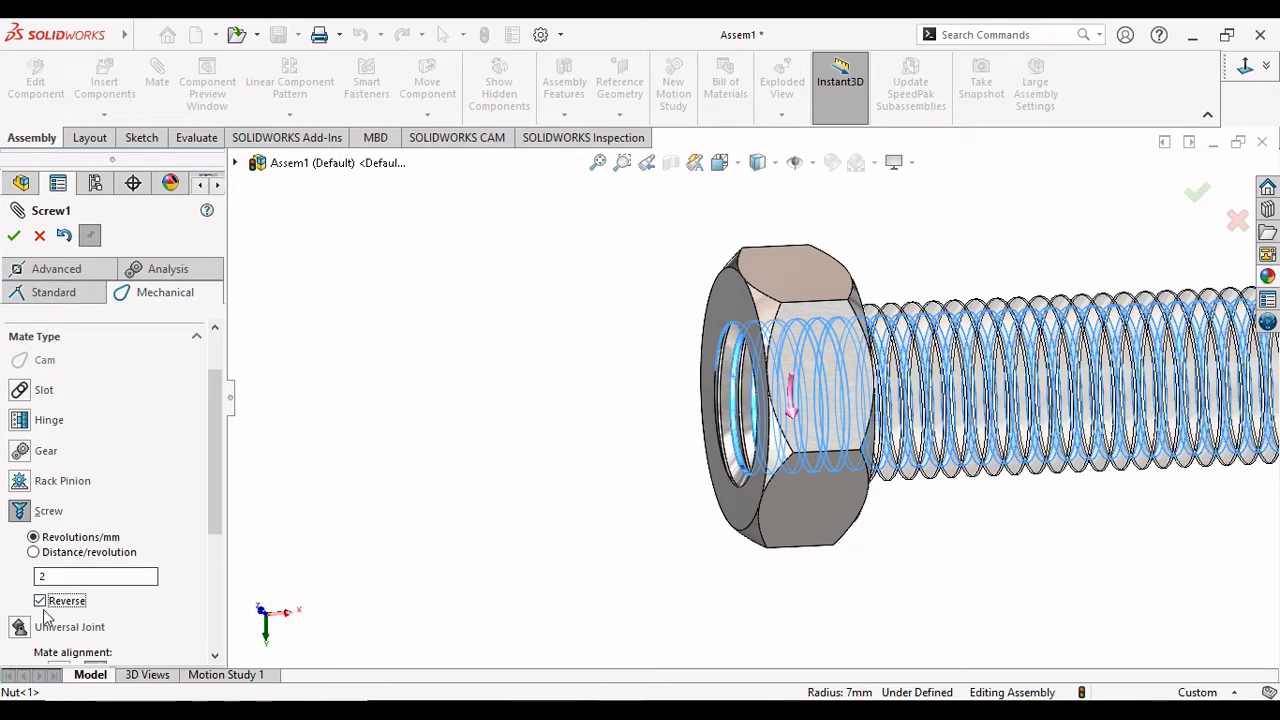
pyautogui.click(44, 604)
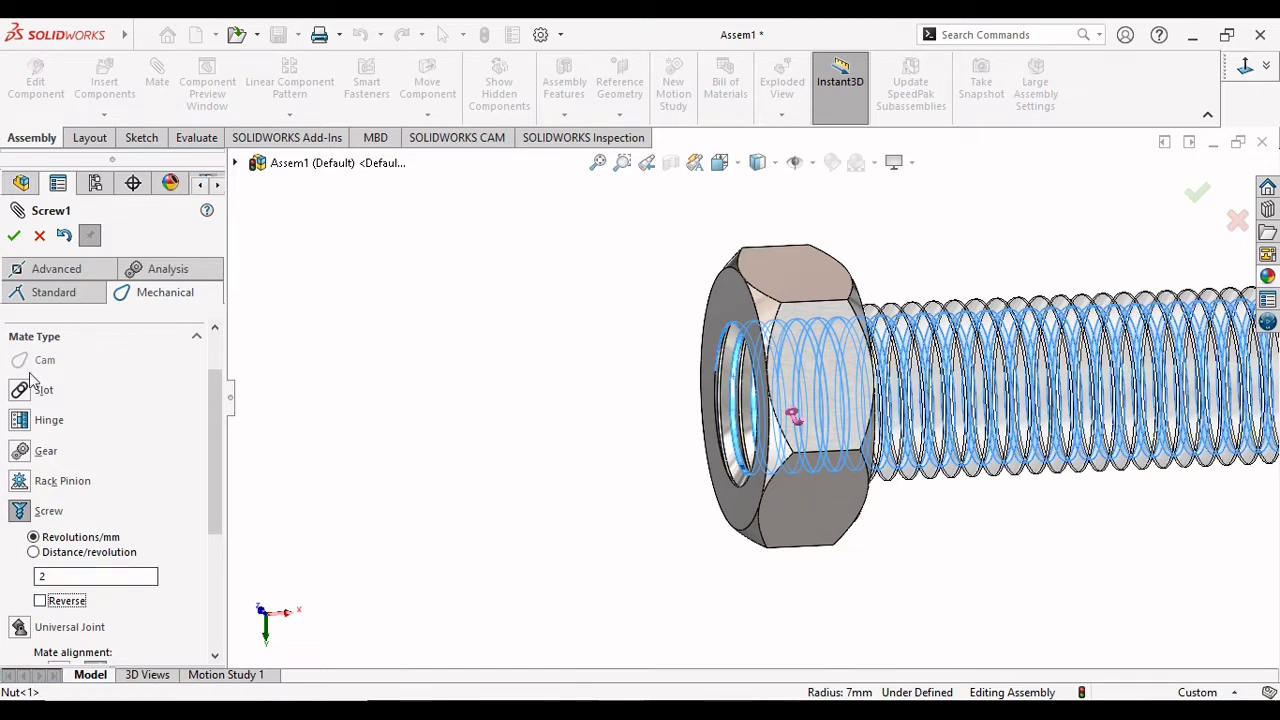
pyautogui.click(14, 235)
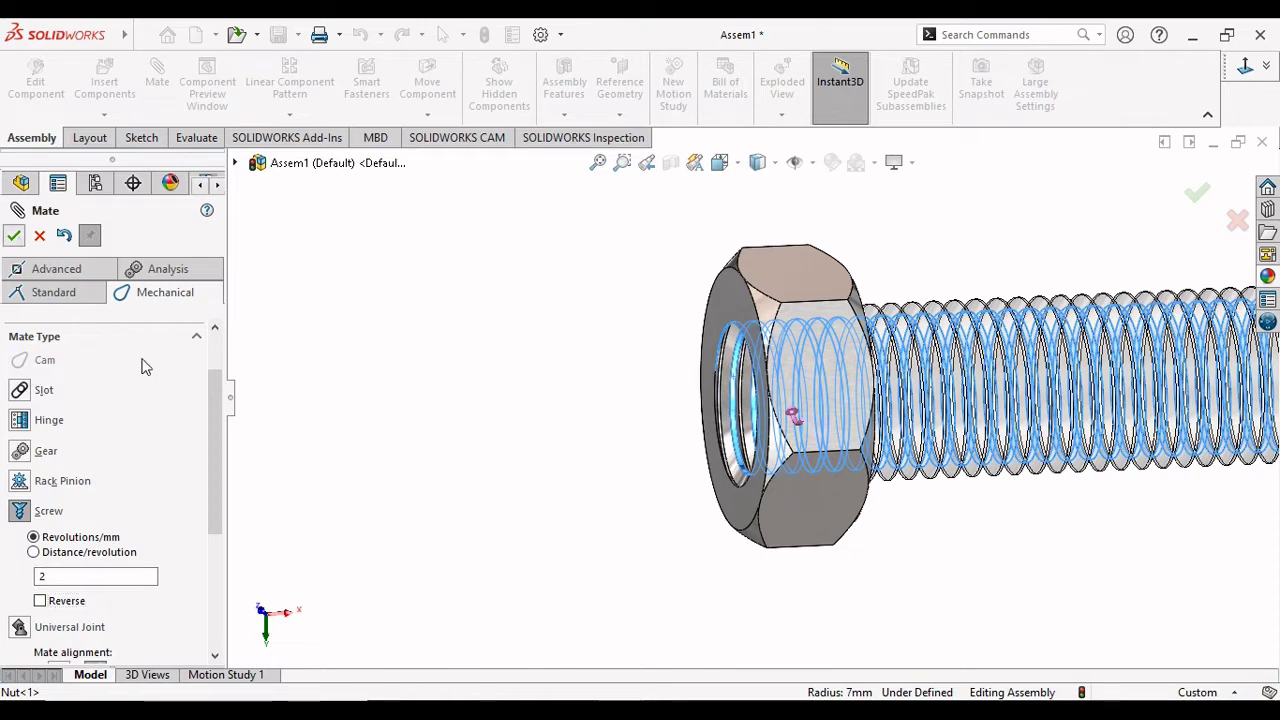
# Turn the nut to test the screw mate, then close the Mate command.
pyautogui.moveTo(814, 457)
pyautogui.mouseDown()
pyautogui.moveTo(622, 402)
pyautogui.moveTo(689, 445)
pyautogui.mouseUp()
pyautogui.scroll(-3, 689, 445)
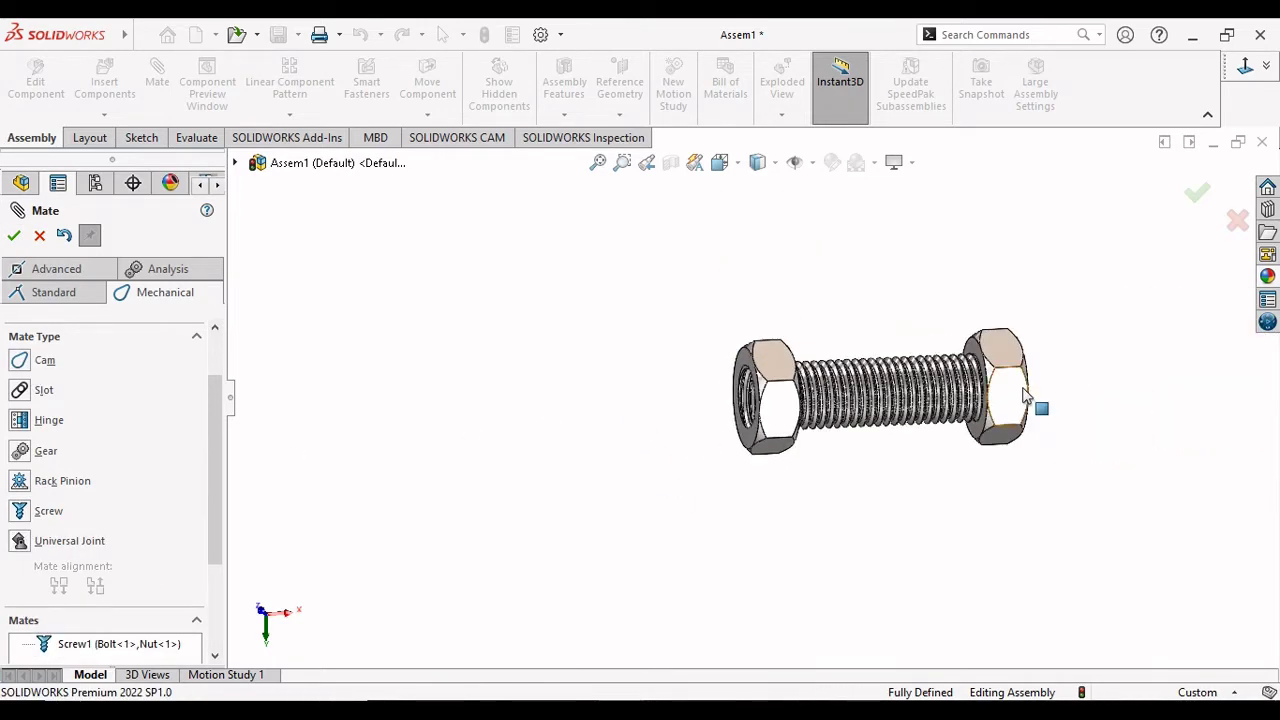
pyautogui.scroll(2, 1000, 430)
pyautogui.moveTo(945, 480)
pyautogui.mouseDown()
pyautogui.moveTo(914, 523)
pyautogui.moveTo(929, 514)
pyautogui.mouseUp()
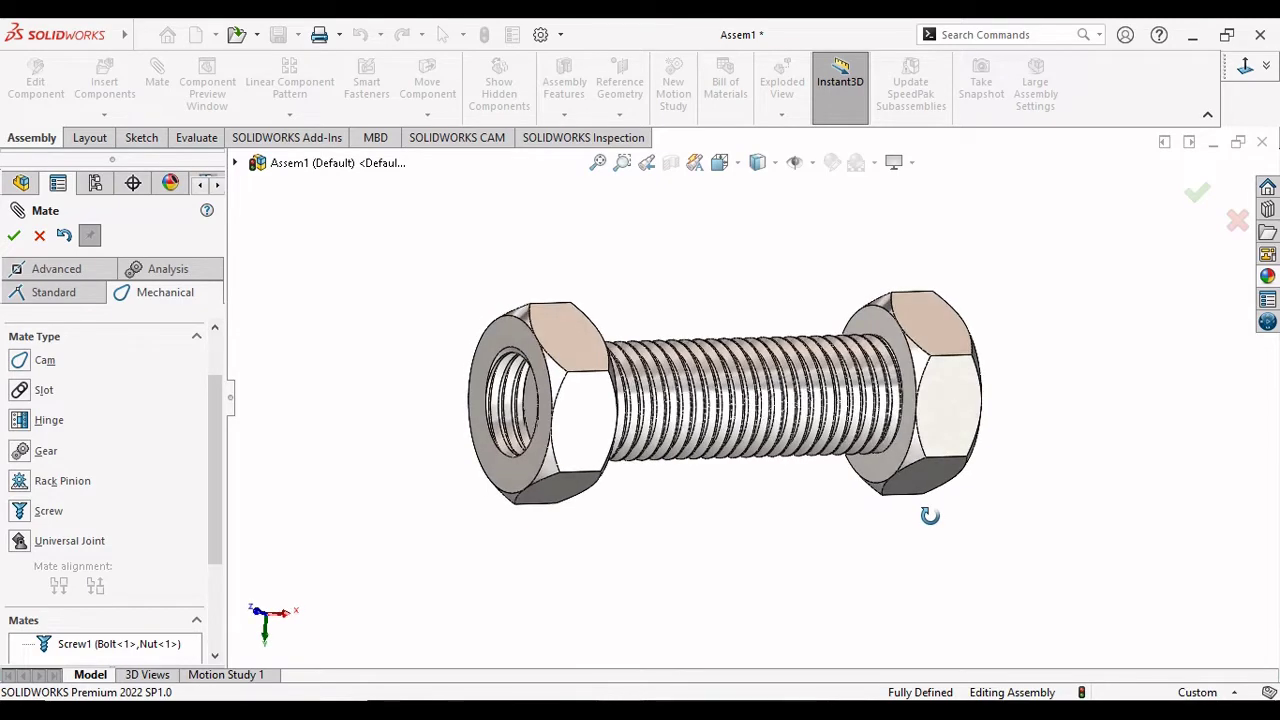
pyautogui.click(13, 235)
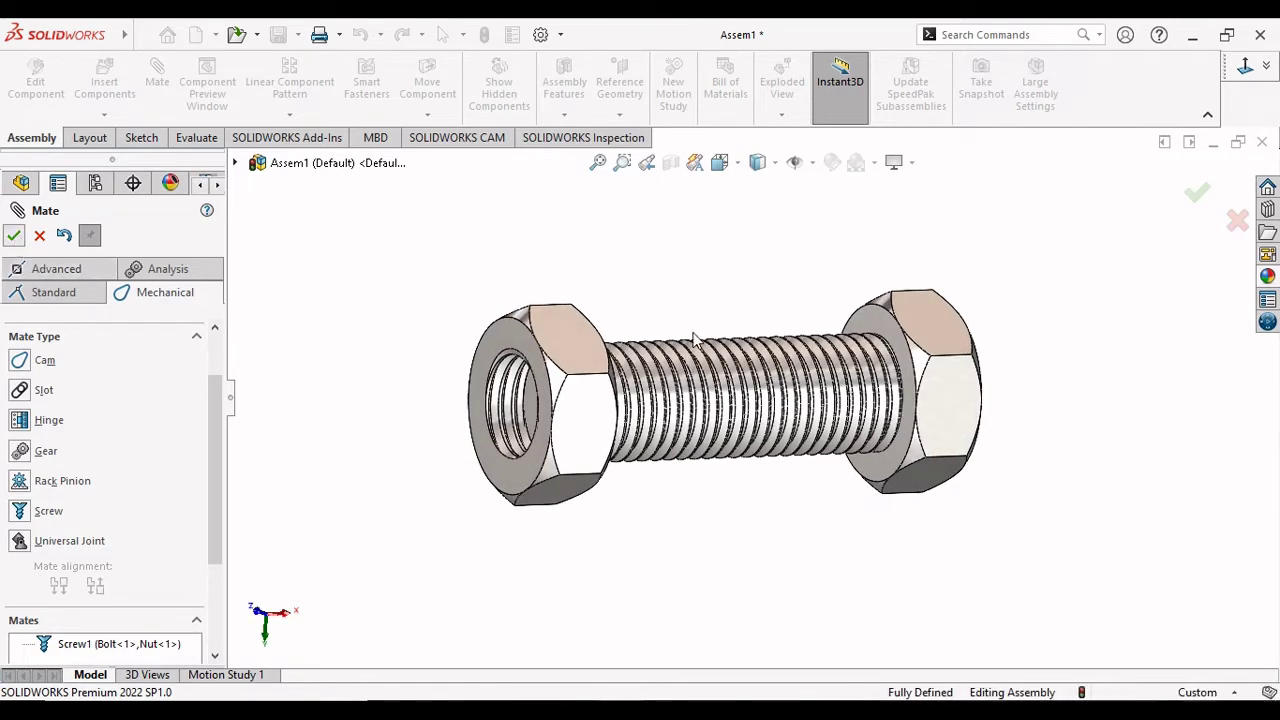
pyautogui.scroll(2, 740, 445)
pyautogui.scroll(-3, 766, 351)
# Orbit the assembly and snap it to an isometric view to face the nut.
pyautogui.scroll(-2, 766, 357)
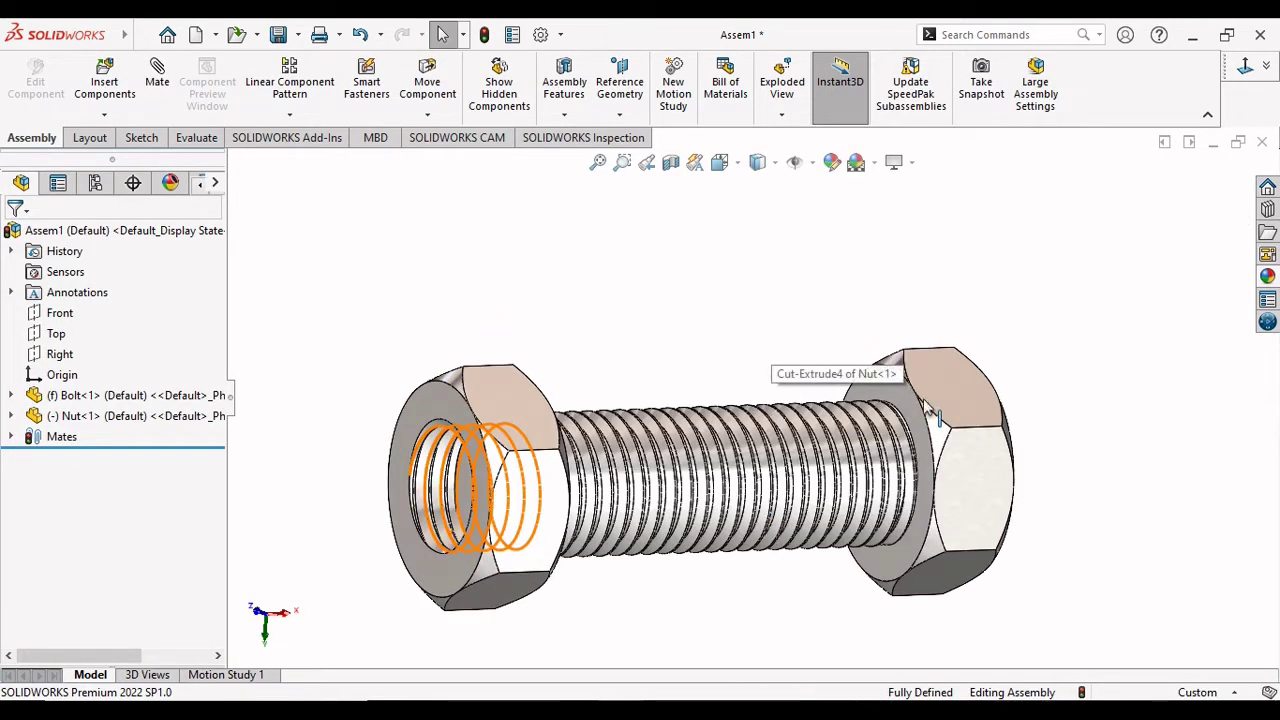
pyautogui.moveTo(766, 357)
pyautogui.mouseDown(button='middle')
pyautogui.moveTo(971, 380)
pyautogui.moveTo(951, 537)
pyautogui.mouseUp(button='middle')
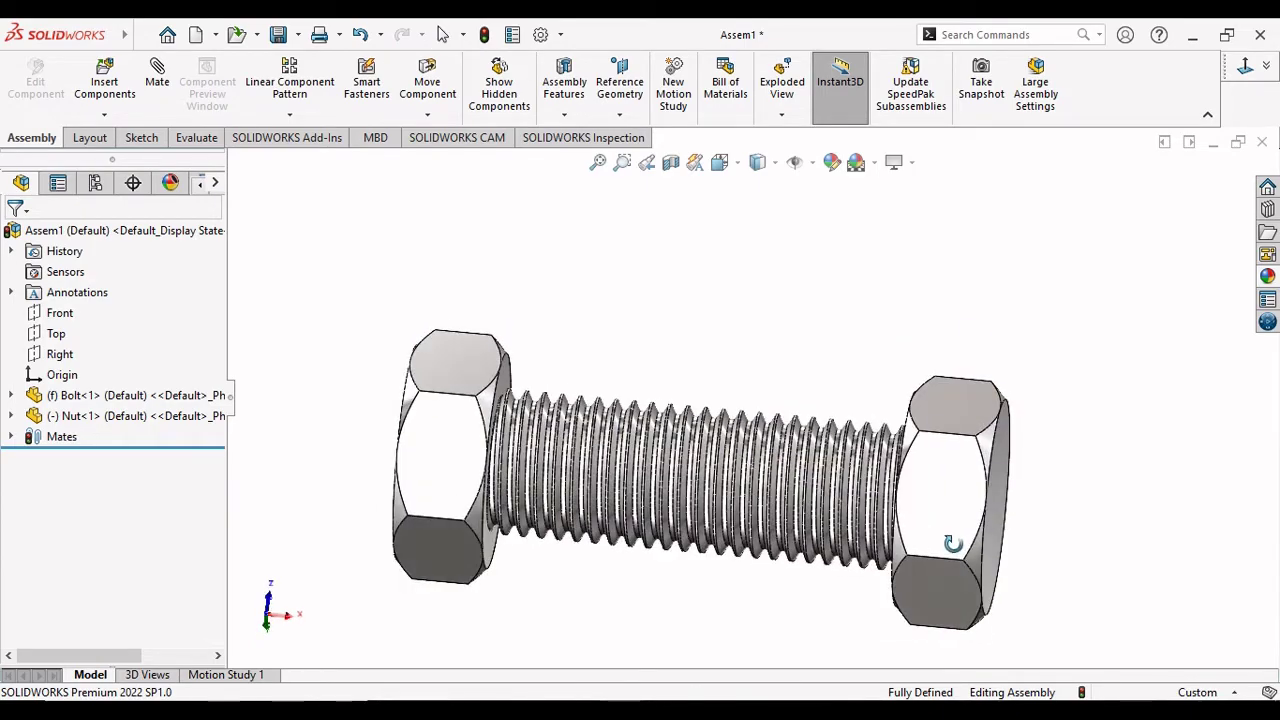
pyautogui.moveTo(1086, 534)
pyautogui.mouseDown(button='middle')
pyautogui.moveTo(992, 340)
pyautogui.moveTo(1100, 257)
pyautogui.mouseUp(button='middle')
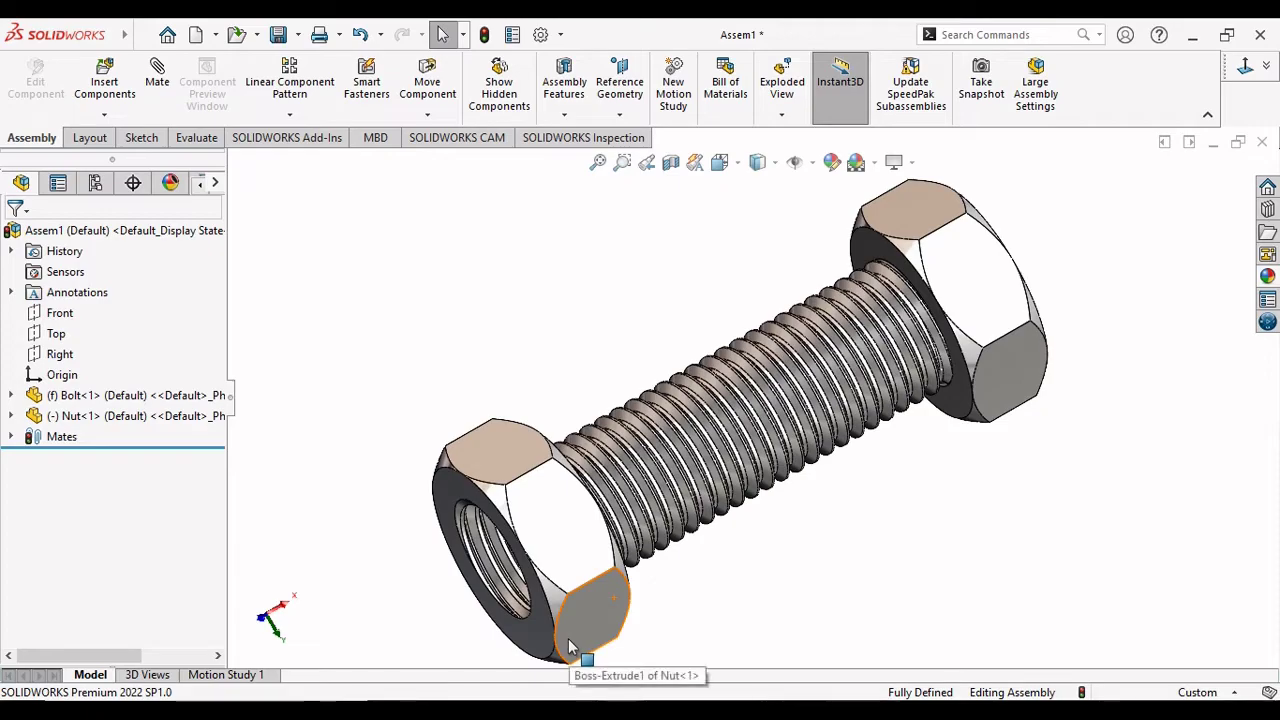
pyautogui.moveTo(1116, 241)
pyautogui.mouseDown(button='middle')
pyautogui.moveTo(1128, 271)
pyautogui.moveTo(1108, 277)
pyautogui.moveTo(1068, 246)
pyautogui.moveTo(1096, 330)
pyautogui.mouseUp(button='middle')
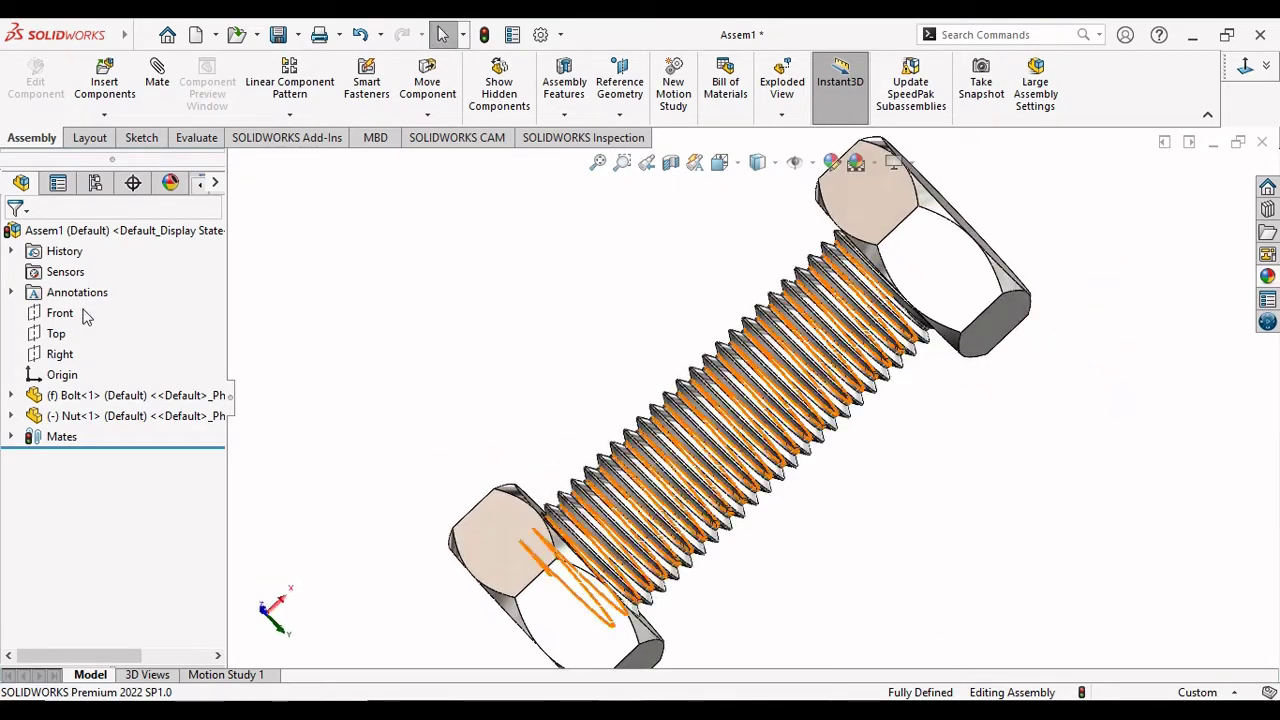
pyautogui.click(1266, 66)
pyautogui.click(1225, 115)
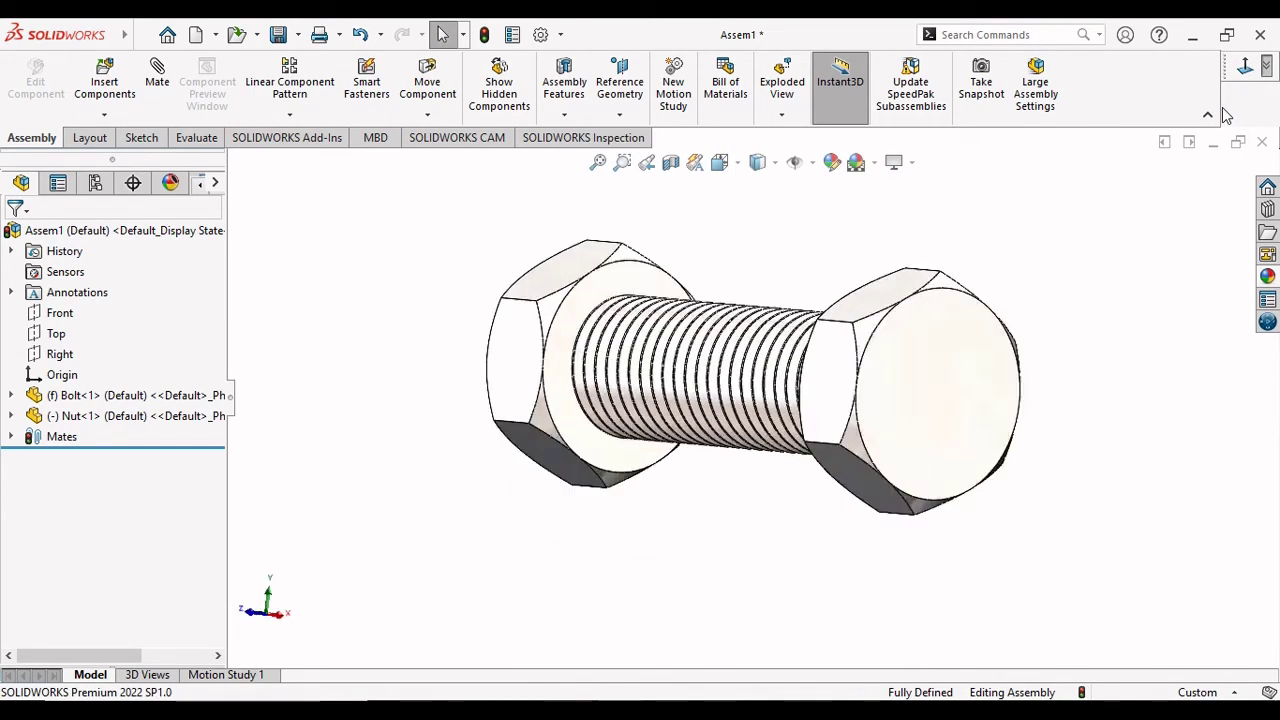
pyautogui.click(1266, 68)
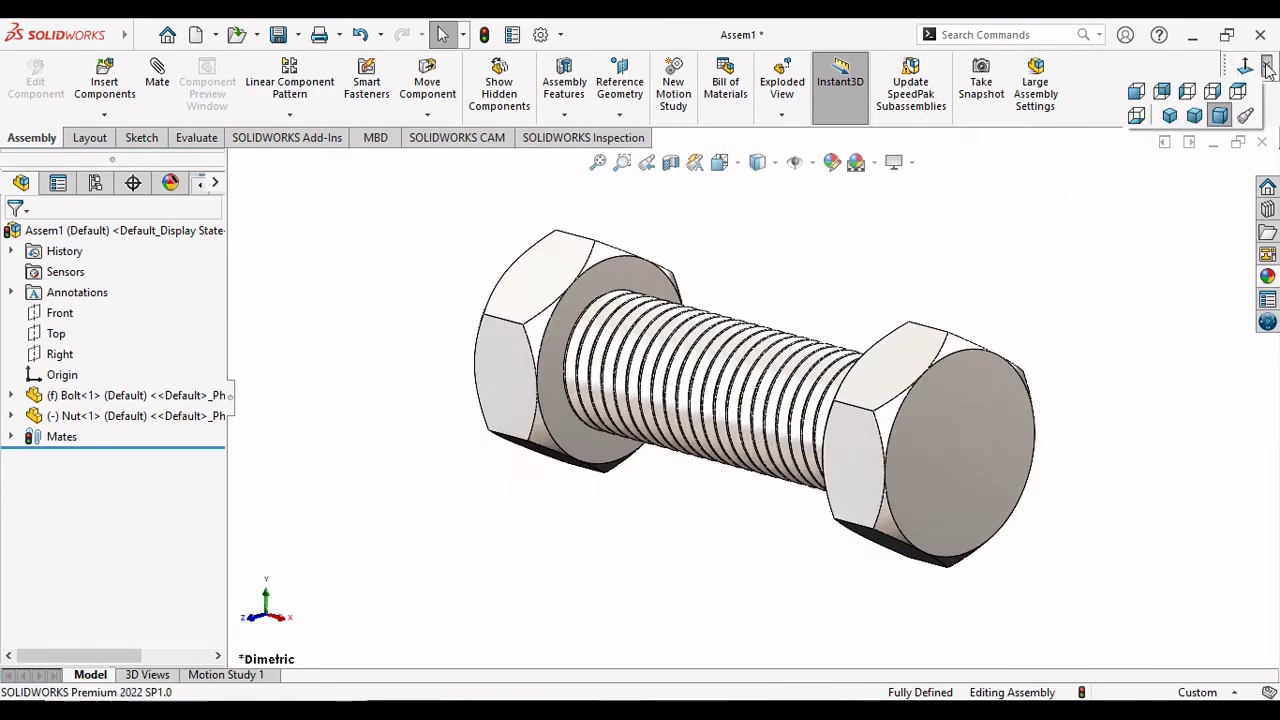
pyautogui.moveTo(1074, 474); pyautogui.dragTo(1146, 329, button='middle')
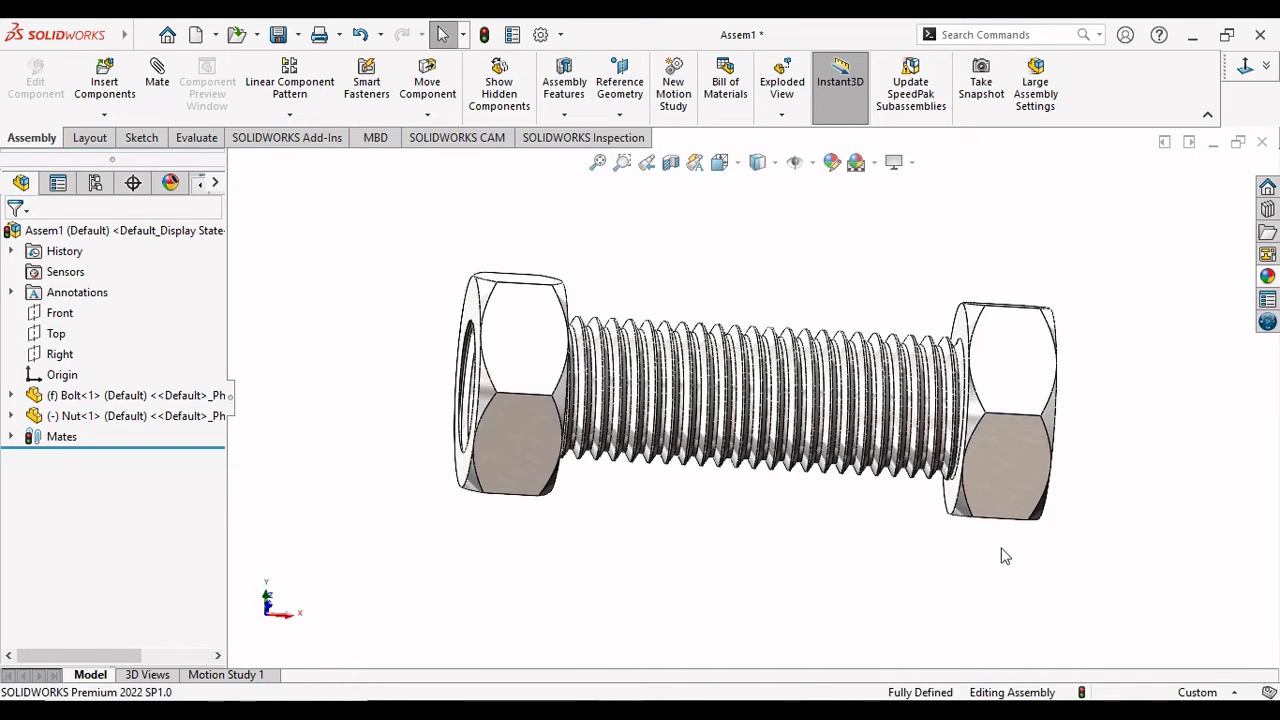
pyautogui.moveTo(1003, 554)
pyautogui.mouseDown(button='middle')
pyautogui.moveTo(1026, 554)
pyautogui.moveTo(1014, 457)
pyautogui.moveTo(1080, 360)
pyautogui.mouseUp(button='middle')
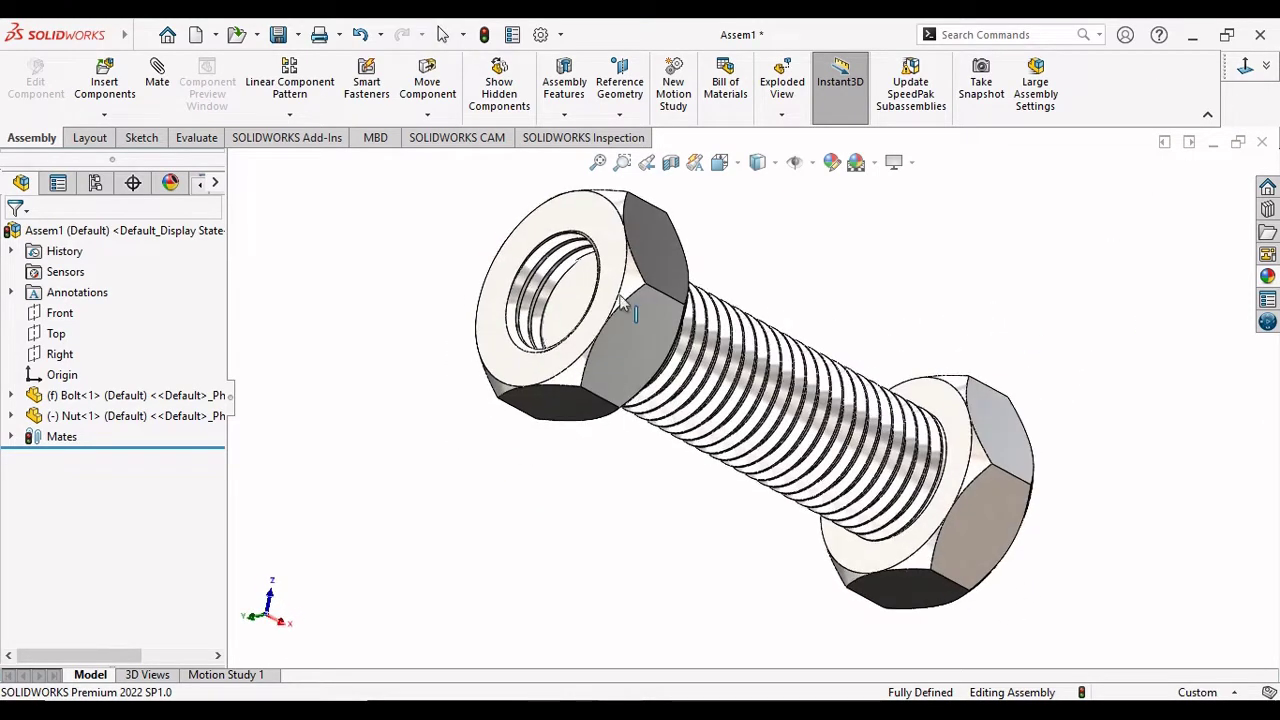
pyautogui.moveTo(447, 280)
pyautogui.mouseDown(button='middle')
pyautogui.moveTo(429, 309)
pyautogui.moveTo(622, 438)
pyautogui.mouseUp(button='middle')
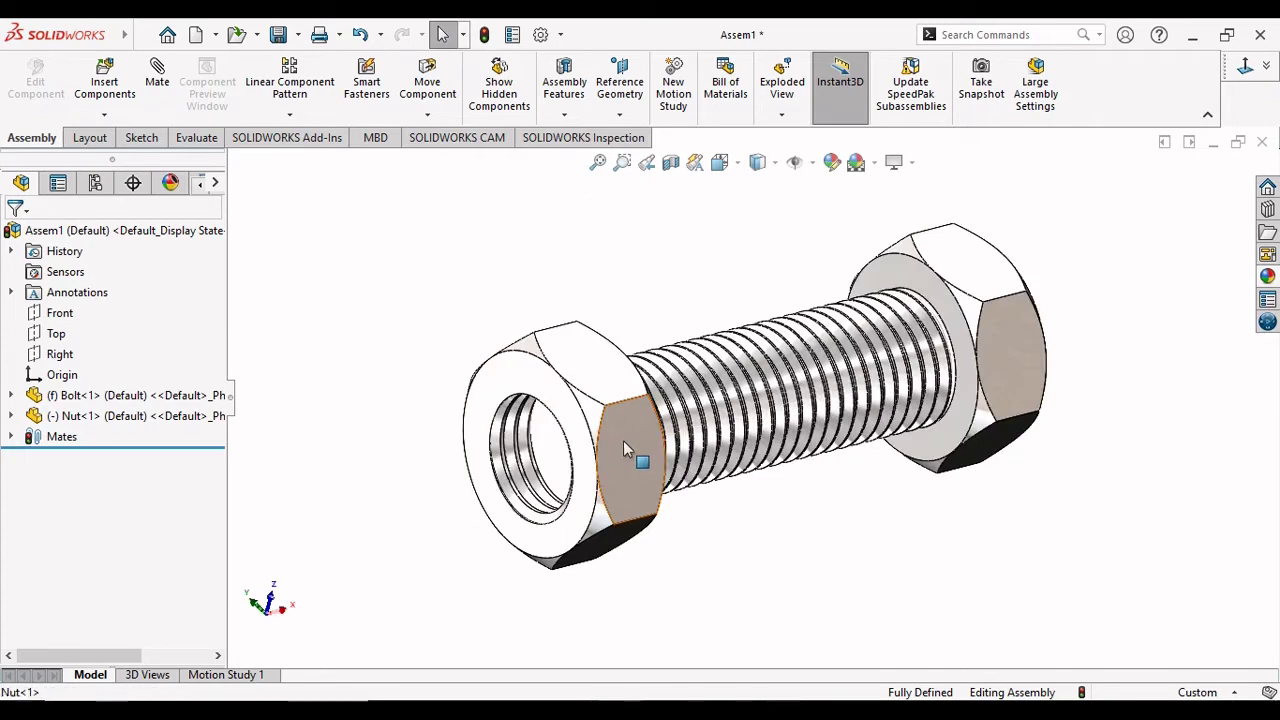
# Spin the nut around the bolt axis so it screws toward the free end.
pyautogui.moveTo(622, 537)
pyautogui.mouseDown()
pyautogui.moveTo(480, 500)
pyautogui.moveTo(494, 360)
pyautogui.moveTo(591, 514)
pyautogui.moveTo(511, 378)
pyautogui.moveTo(420, 497)
pyautogui.moveTo(463, 303)
pyautogui.moveTo(686, 569)
pyautogui.moveTo(400, 690)
pyautogui.moveTo(731, 491)
pyautogui.moveTo(617, 286)
pyautogui.moveTo(417, 354)
pyautogui.mouseUp()
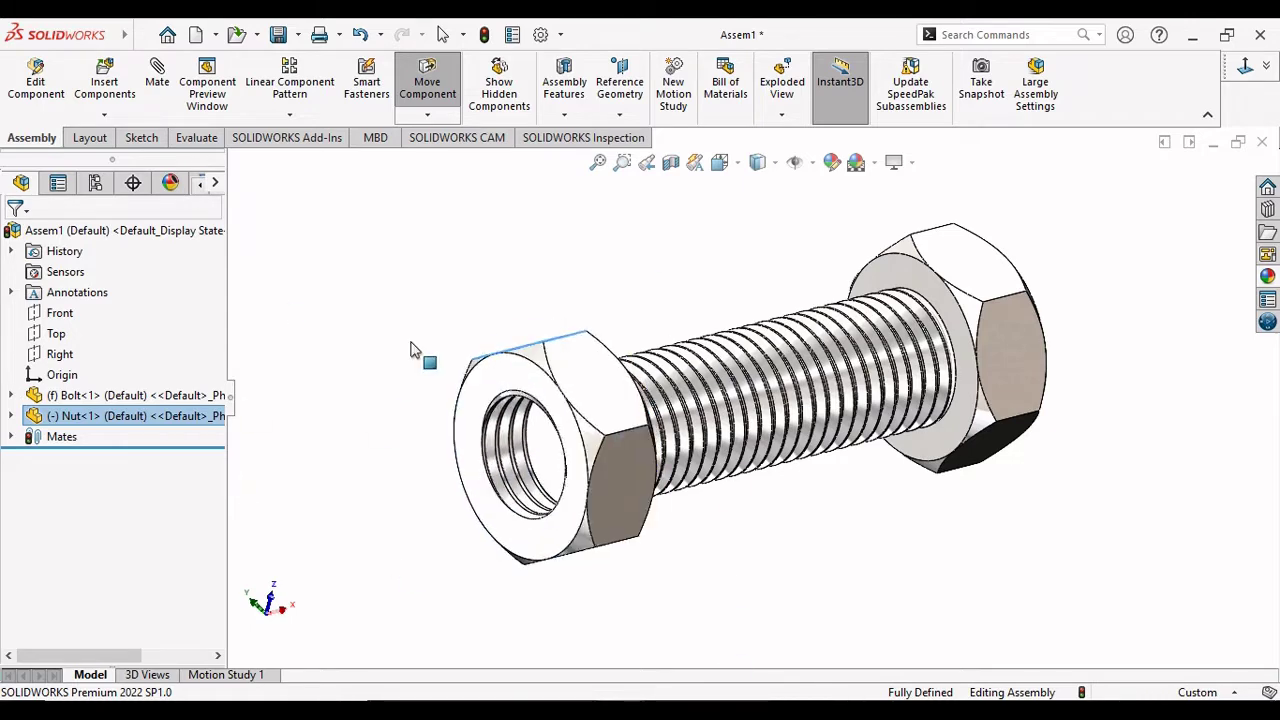
pyautogui.moveTo(862, 592)
pyautogui.mouseDown()
pyautogui.moveTo(591, 486)
pyautogui.moveTo(389, 671)
pyautogui.moveTo(371, 457)
pyautogui.moveTo(586, 503)
pyautogui.moveTo(683, 654)
pyautogui.moveTo(636, 421)
pyautogui.moveTo(380, 434)
pyautogui.moveTo(523, 671)
pyautogui.moveTo(520, 428)
pyautogui.moveTo(429, 337)
pyautogui.moveTo(609, 297)
pyautogui.moveTo(466, 526)
pyautogui.moveTo(595, 405)
pyautogui.mouseUp()
pyautogui.moveTo(728, 624)
pyautogui.mouseDown()
pyautogui.moveTo(423, 574)
pyautogui.moveTo(774, 563)
pyautogui.moveTo(798, 527)
pyautogui.mouseUp()
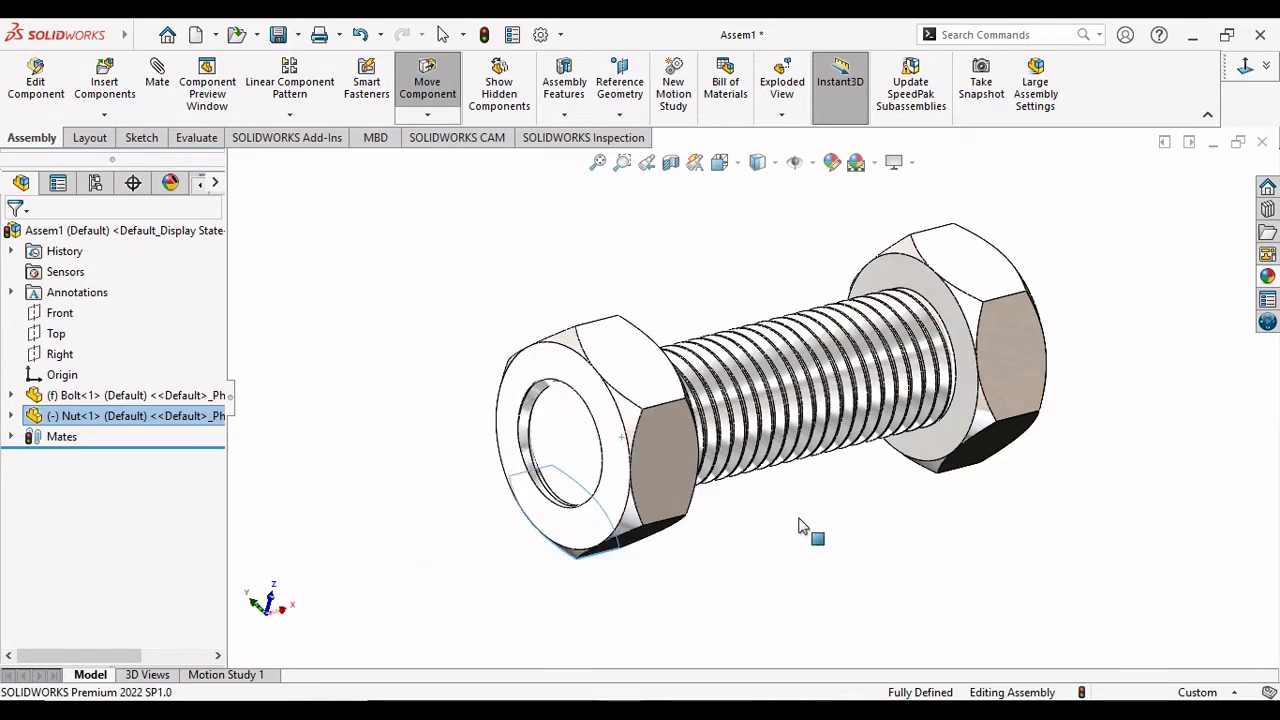
pyautogui.press('Escape')
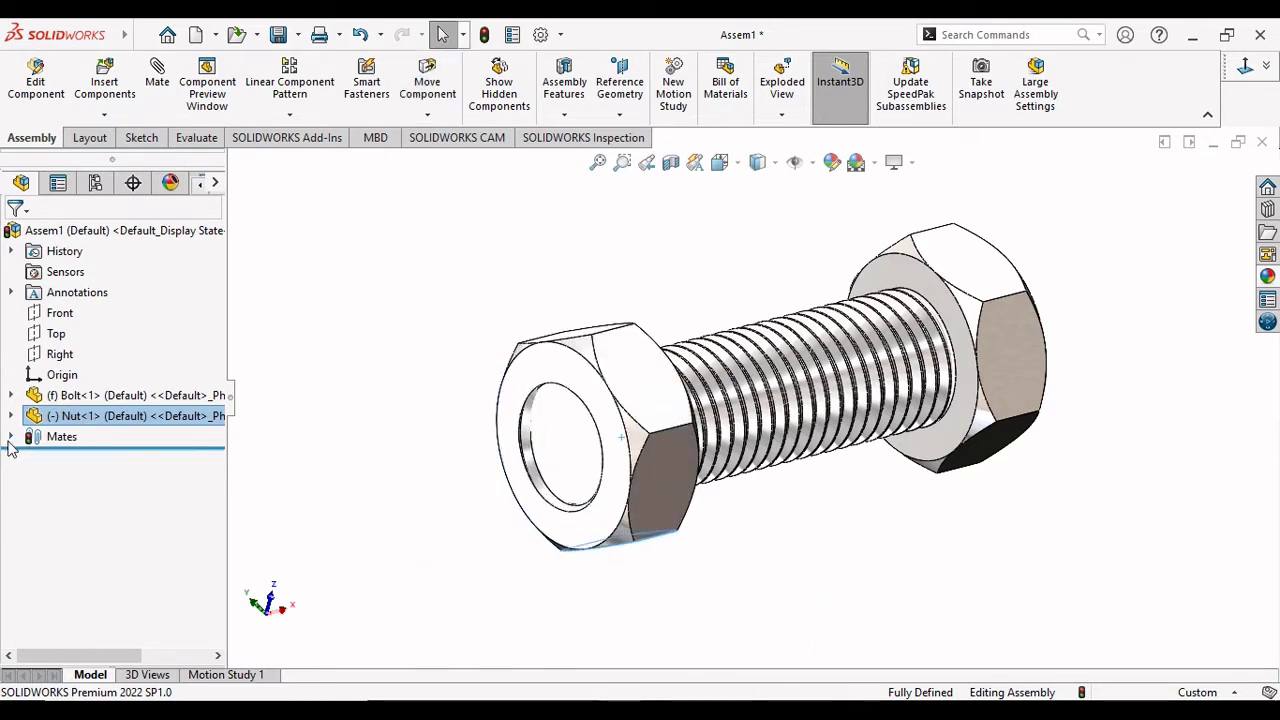
# Open the Mates folder's options and dismiss them without changes.
pyautogui.rightClick(58, 440)
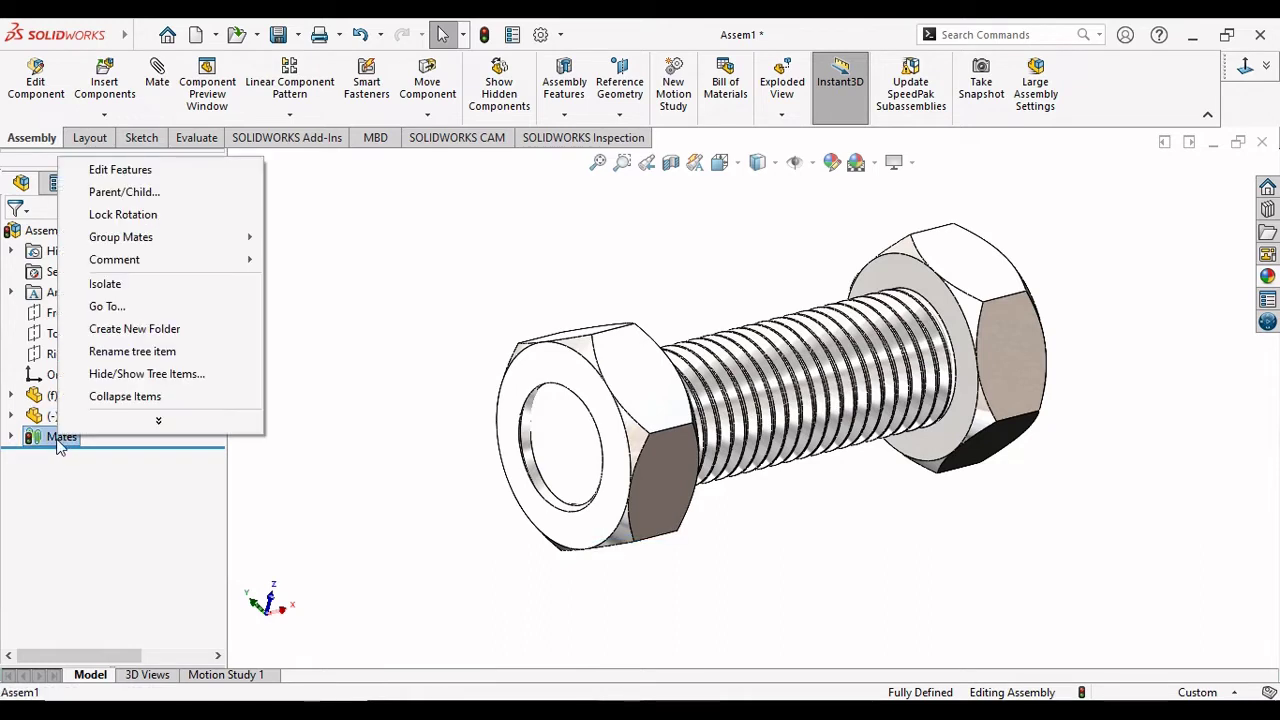
pyautogui.click(55, 440)
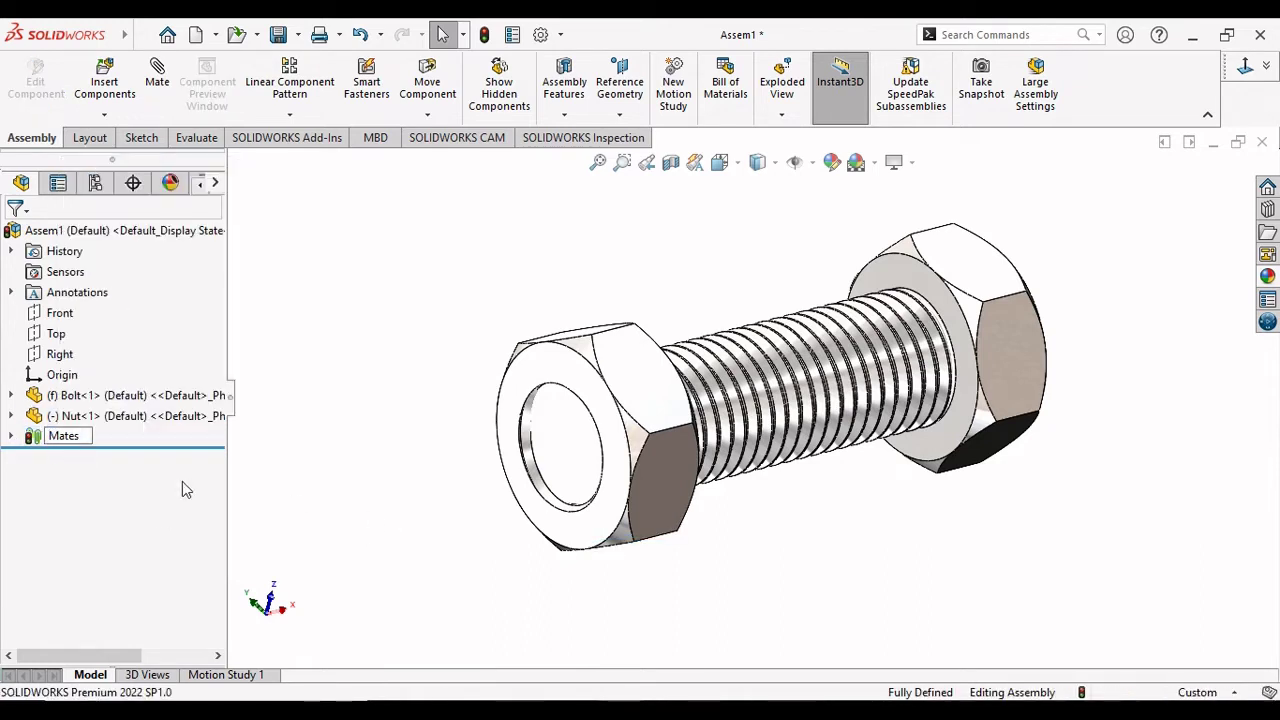
pyautogui.press('Return')
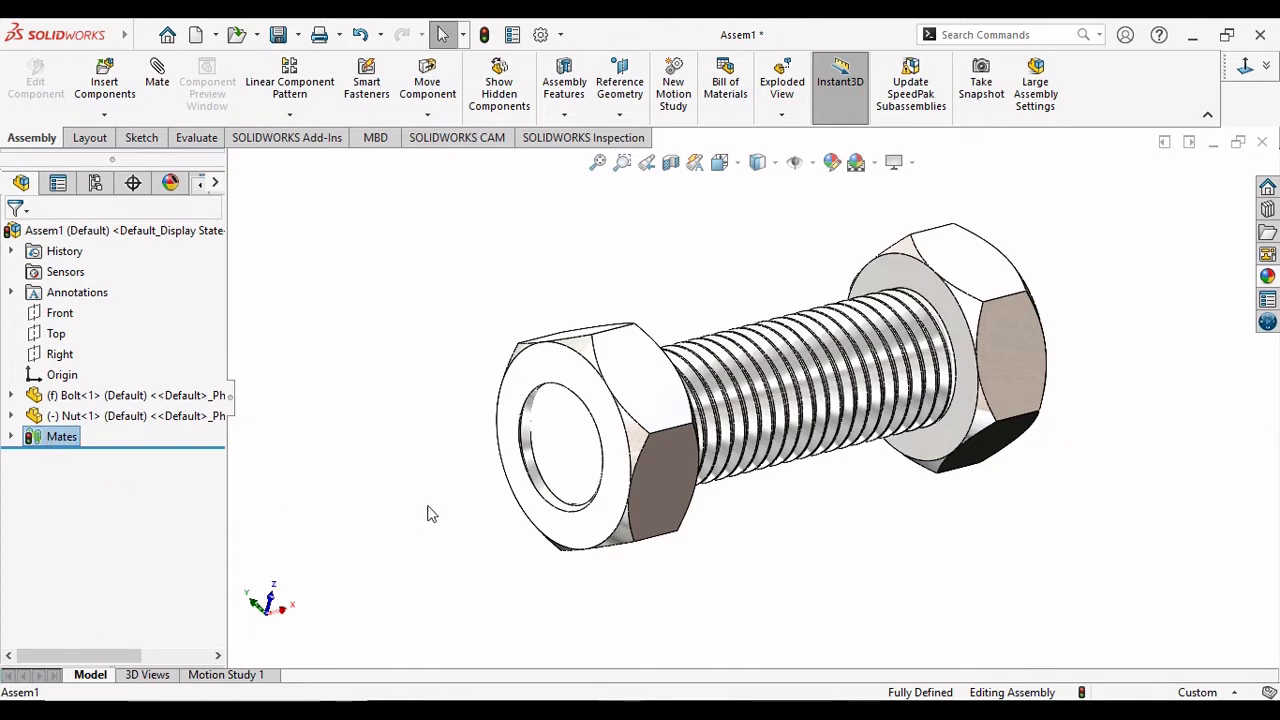
pyautogui.rightClick(42, 443)
pyautogui.click(313, 378)
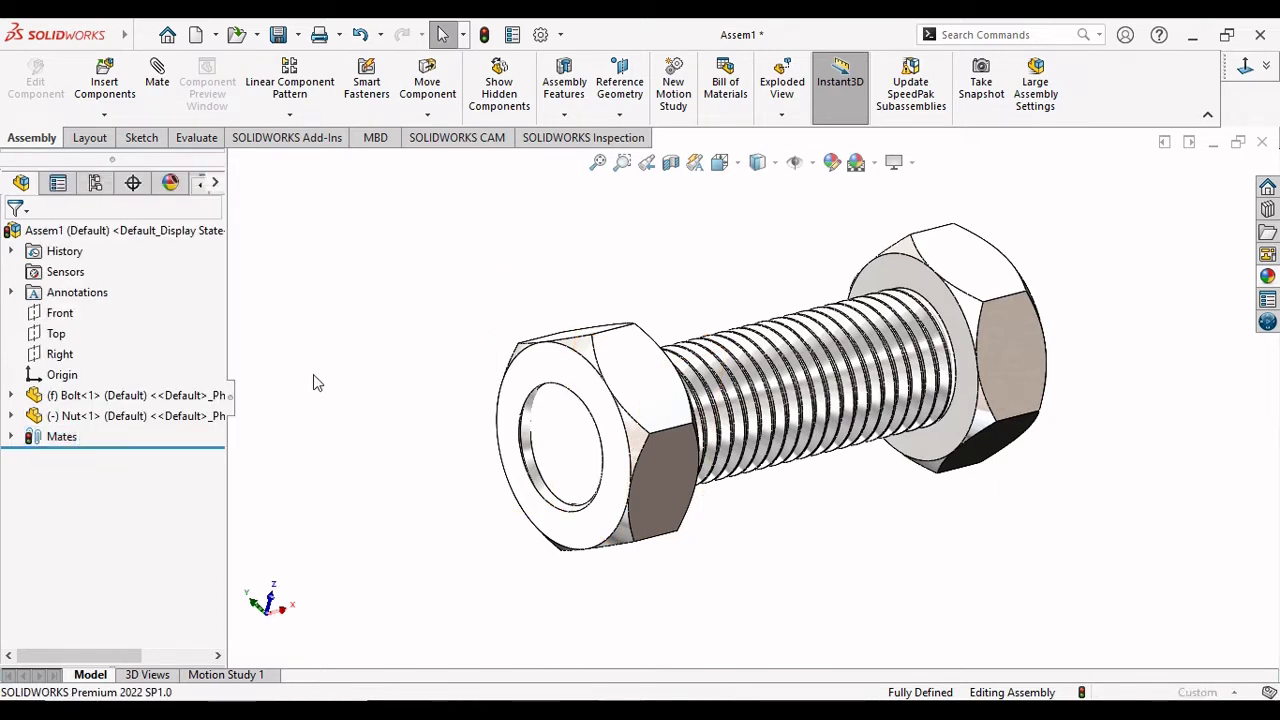
# Reopen Mate, reverse the Screw1 direction, accept it, and close the mate command.
pyautogui.press('m')
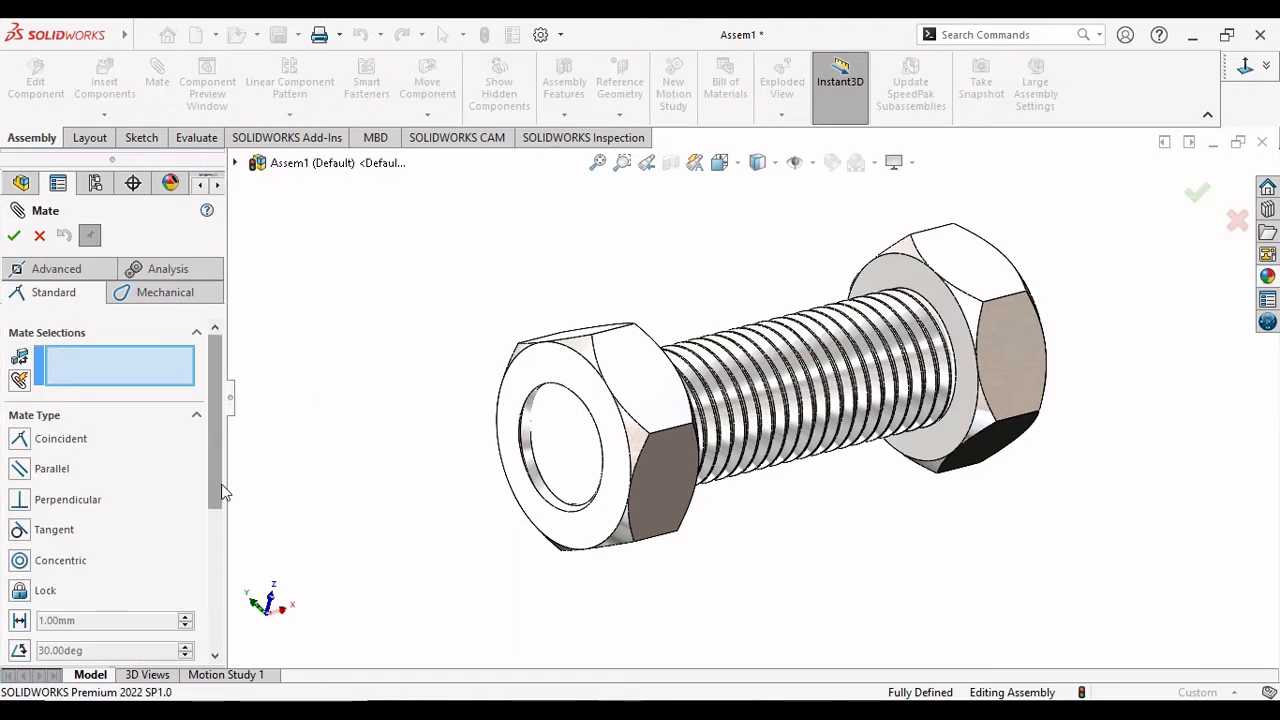
pyautogui.moveTo(221, 492); pyautogui.dragTo(221, 553)
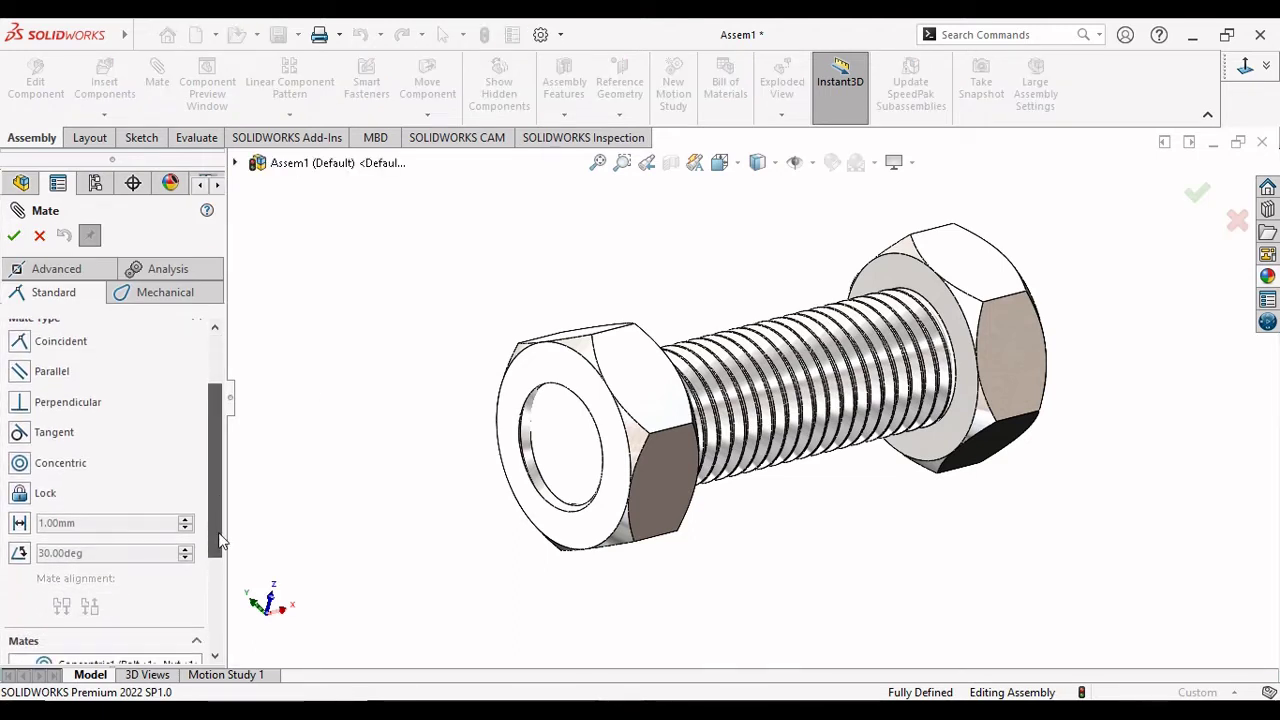
pyautogui.moveTo(221, 553); pyautogui.dragTo(221, 622)
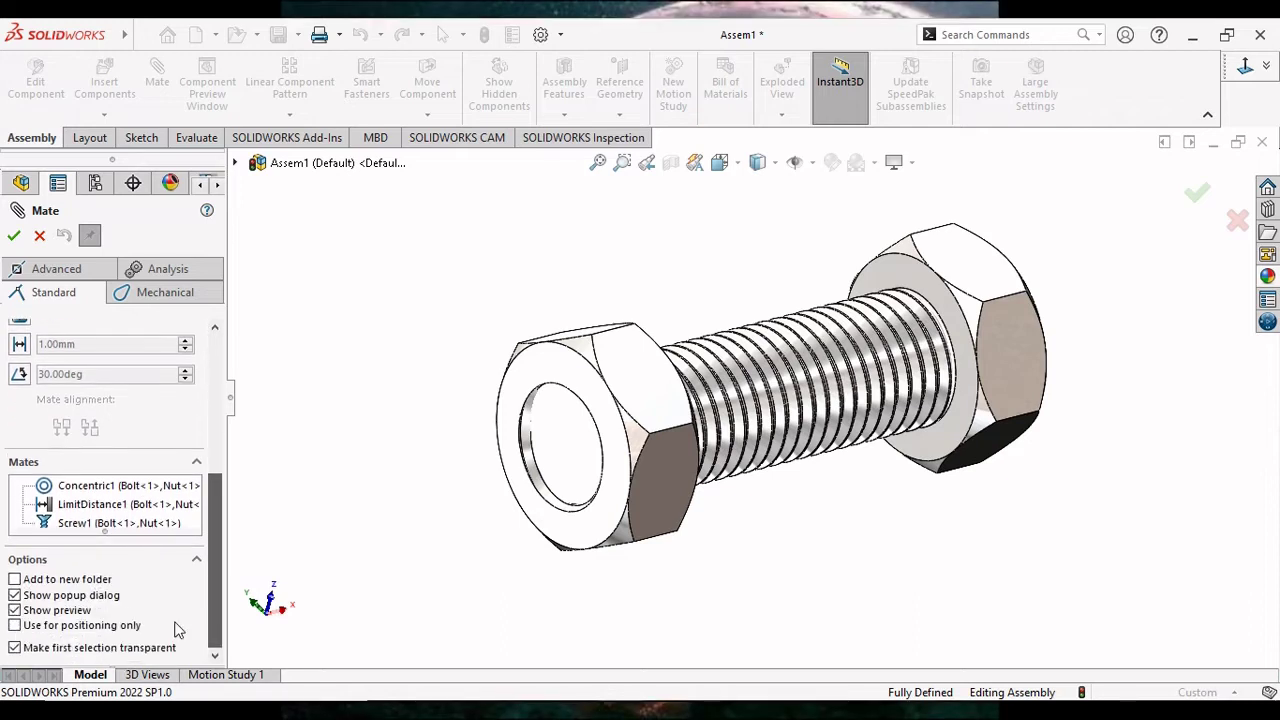
pyautogui.rightClick(67, 530)
pyautogui.click(67, 530)
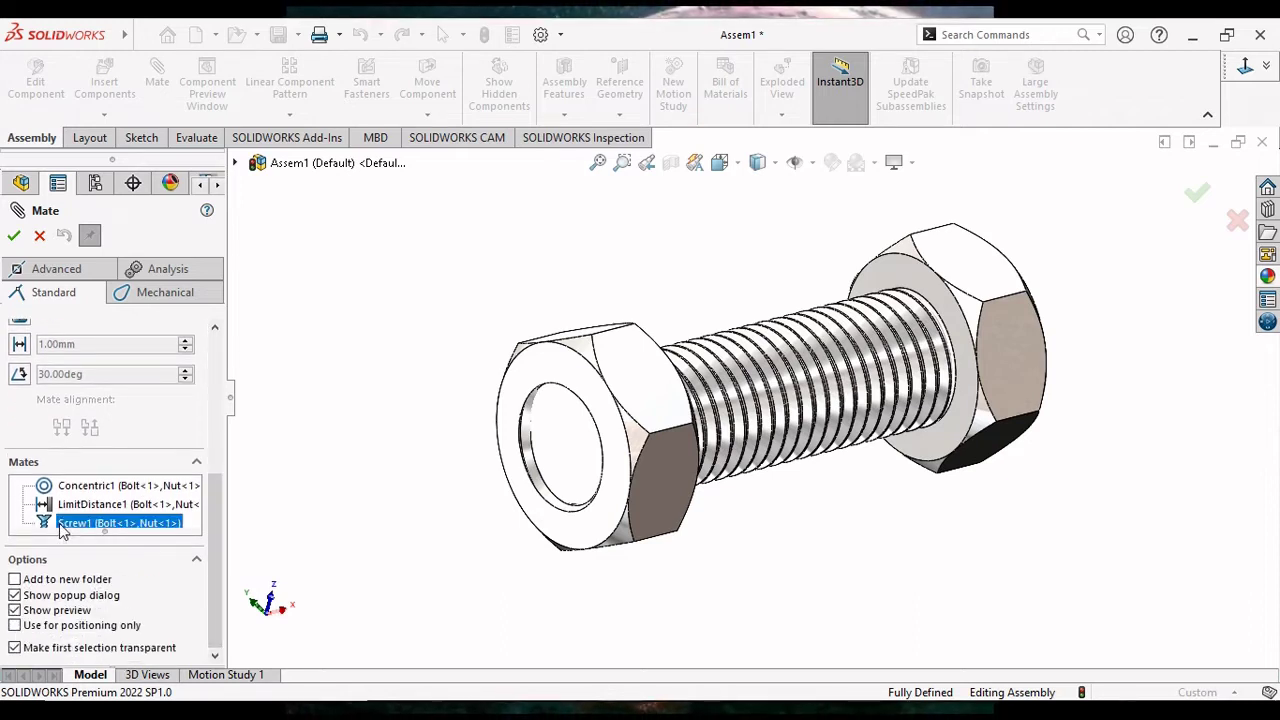
pyautogui.press('Delete')
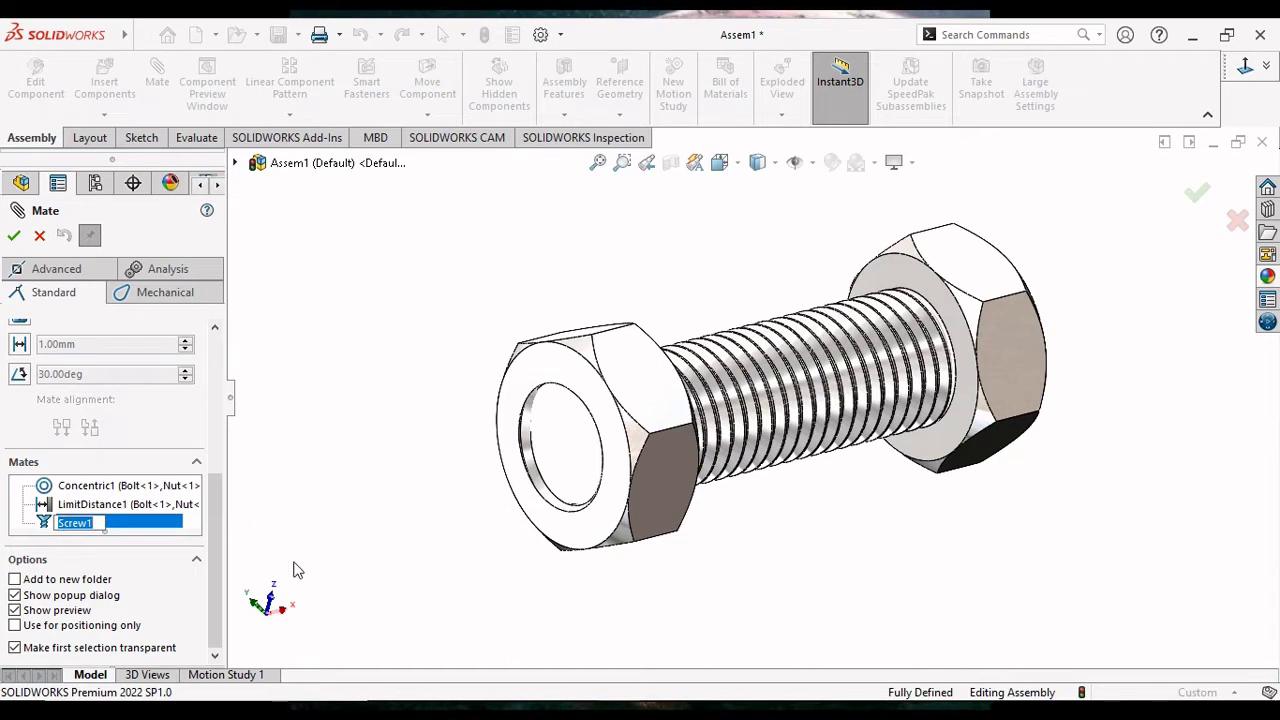
pyautogui.hotkey('ctrl', 'z')
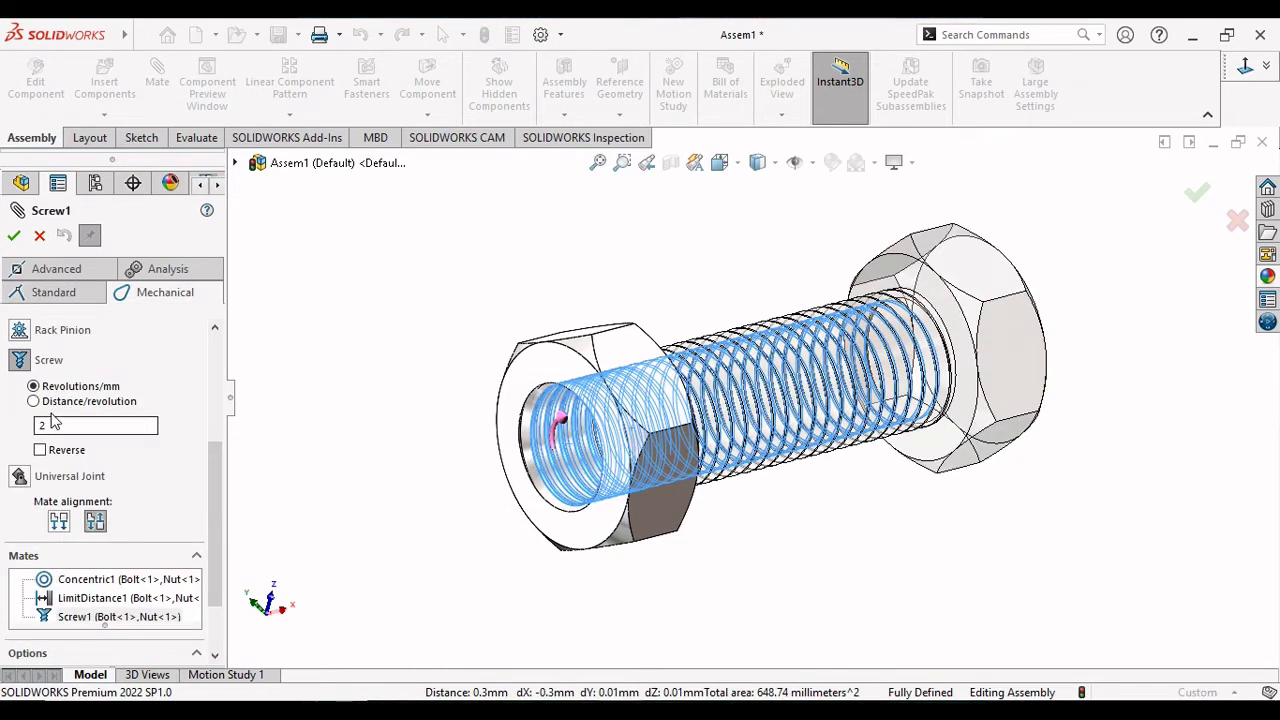
pyautogui.click(41, 451)
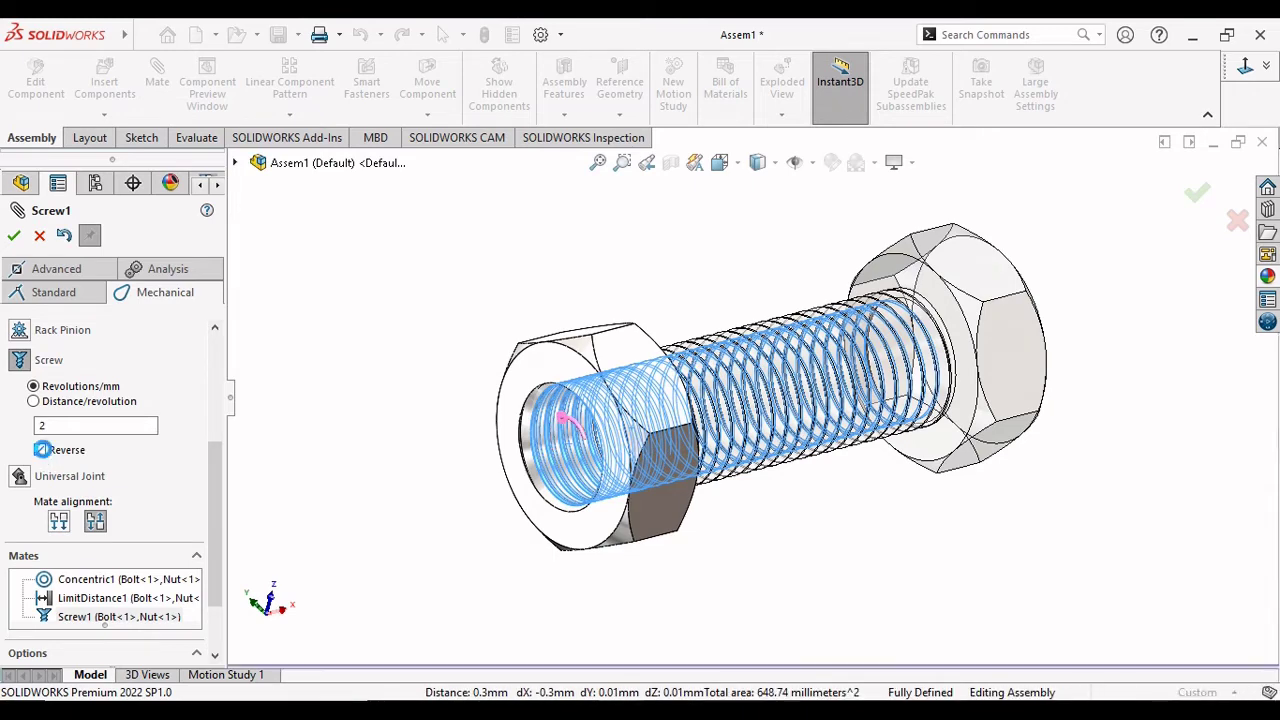
pyautogui.click(13, 235)
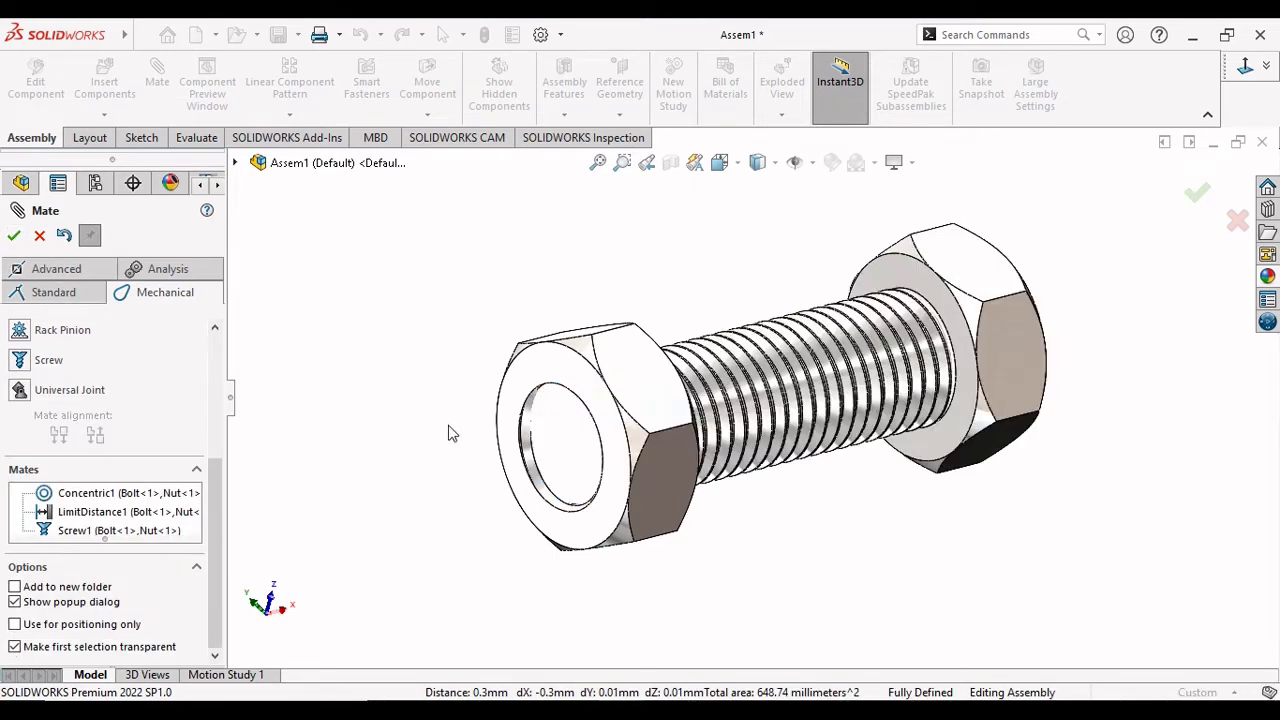
pyautogui.click(13, 235)
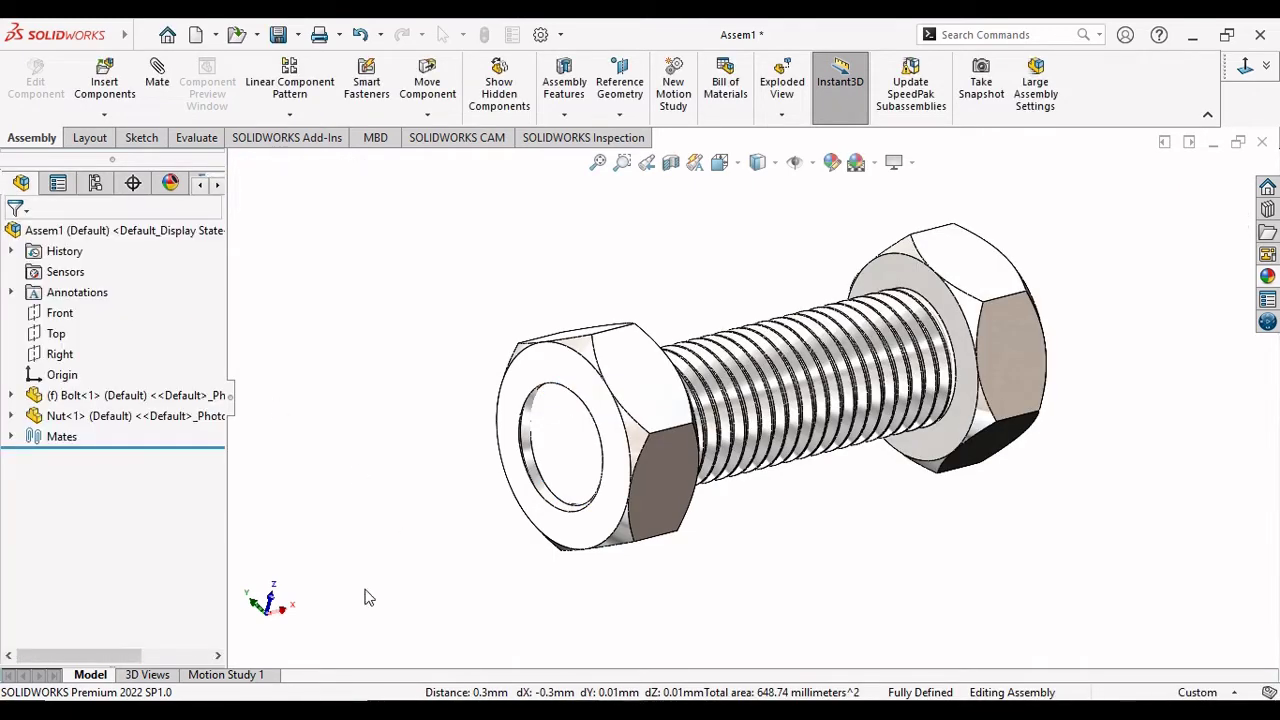
# Drag-rotate the nut about the bolt axis so it threads toward the head, exposing the bolt's end.
pyautogui.moveTo(588, 563)
pyautogui.mouseDown()
pyautogui.moveTo(567, 567)
pyautogui.moveTo(800, 533)
pyautogui.moveTo(727, 410)
pyautogui.mouseUp()
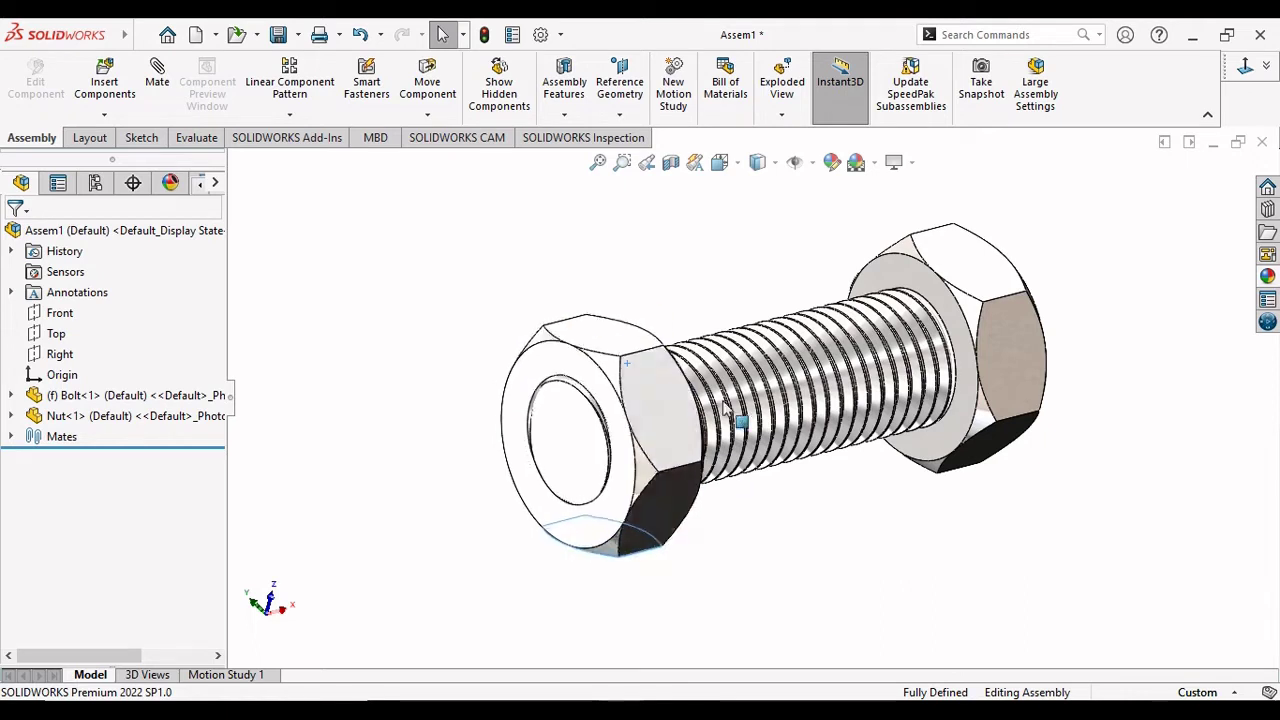
pyautogui.moveTo(727, 405)
pyautogui.mouseDown()
pyautogui.moveTo(645, 567)
pyautogui.moveTo(620, 350)
pyautogui.moveTo(547, 495)
pyautogui.moveTo(608, 386)
pyautogui.moveTo(580, 586)
pyautogui.moveTo(687, 421)
pyautogui.moveTo(773, 684)
pyautogui.moveTo(809, 586)
pyautogui.moveTo(677, 634)
pyautogui.moveTo(606, 583)
pyautogui.moveTo(656, 413)
pyautogui.mouseUp()
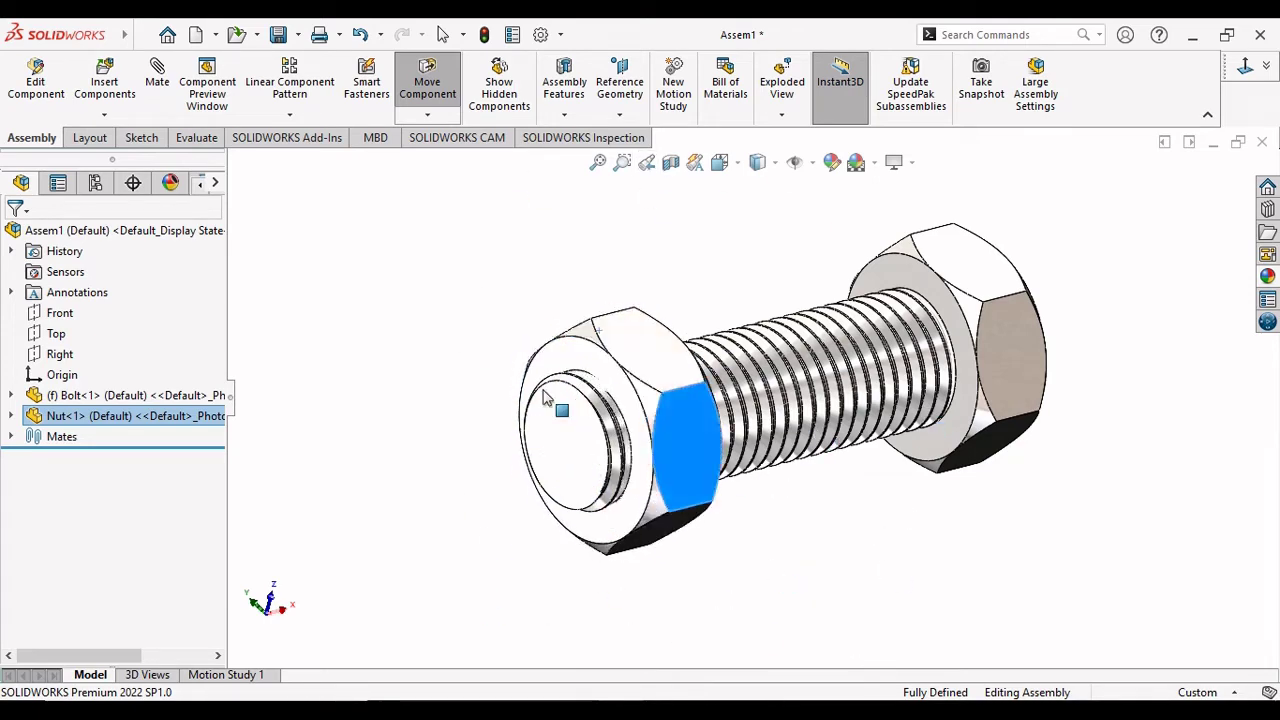
pyautogui.moveTo(823, 486)
pyautogui.mouseDown()
pyautogui.moveTo(815, 312)
pyautogui.moveTo(658, 152)
pyautogui.moveTo(510, 348)
pyautogui.moveTo(656, 618)
pyautogui.moveTo(641, 217)
pyautogui.moveTo(752, 287)
pyautogui.moveTo(691, 277)
pyautogui.moveTo(674, 211)
pyautogui.moveTo(620, 202)
pyautogui.moveTo(649, 434)
pyautogui.moveTo(500, 480)
pyautogui.moveTo(523, 560)
pyautogui.moveTo(652, 543)
pyautogui.moveTo(591, 492)
pyautogui.moveTo(814, 423)
pyautogui.moveTo(800, 500)
pyautogui.moveTo(690, 585)
pyautogui.moveTo(571, 517)
pyautogui.moveTo(663, 443)
pyautogui.moveTo(980, 443)
pyautogui.moveTo(858, 508)
pyautogui.moveTo(843, 549)
pyautogui.moveTo(931, 560)
pyautogui.mouseUp()
pyautogui.press('Escape')
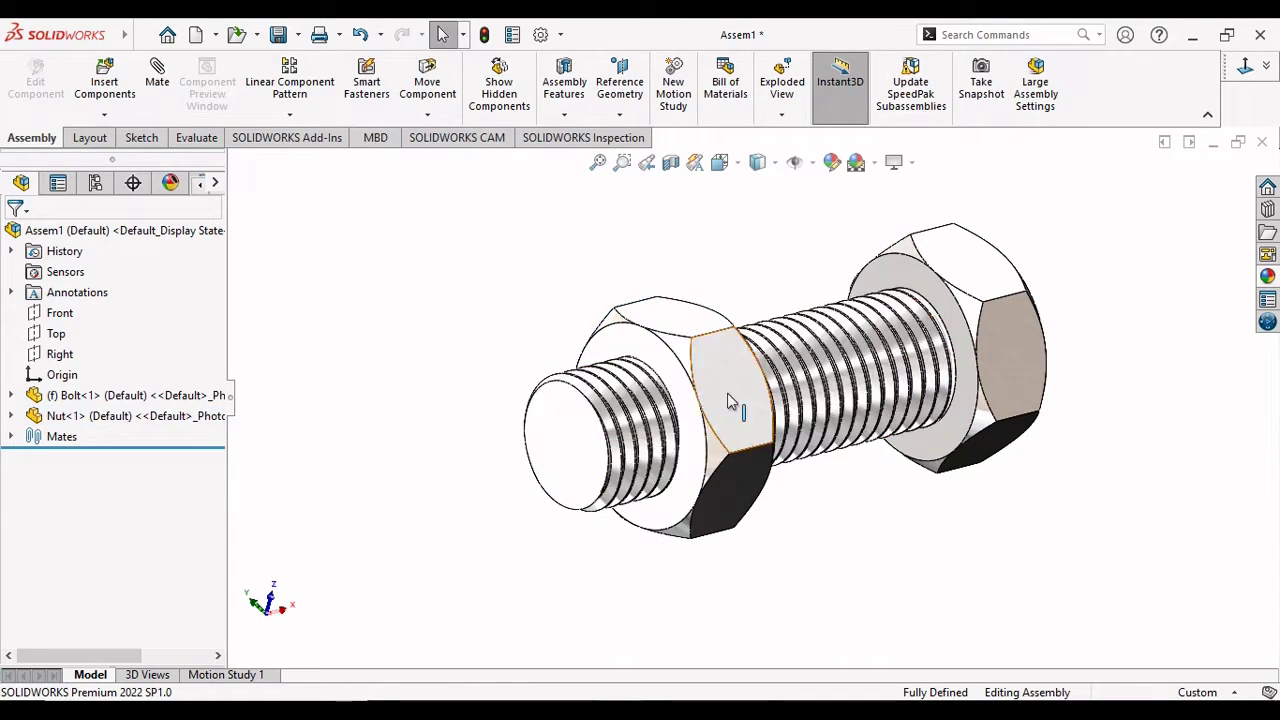
pyautogui.moveTo(729, 417)
pyautogui.mouseDown()
pyautogui.moveTo(997, 372)
pyautogui.moveTo(696, 403)
pyautogui.moveTo(1001, 375)
pyautogui.mouseUp()
pyautogui.press('Escape')
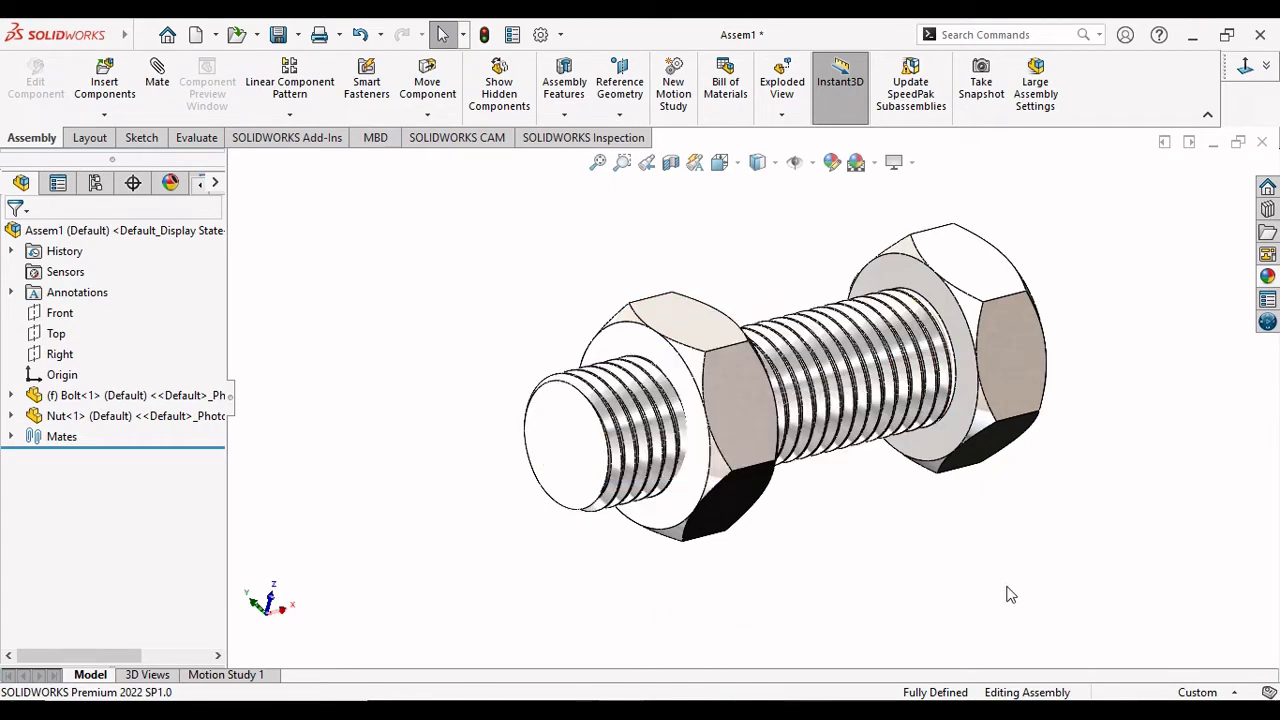
pyautogui.scroll(2, 950, 486)
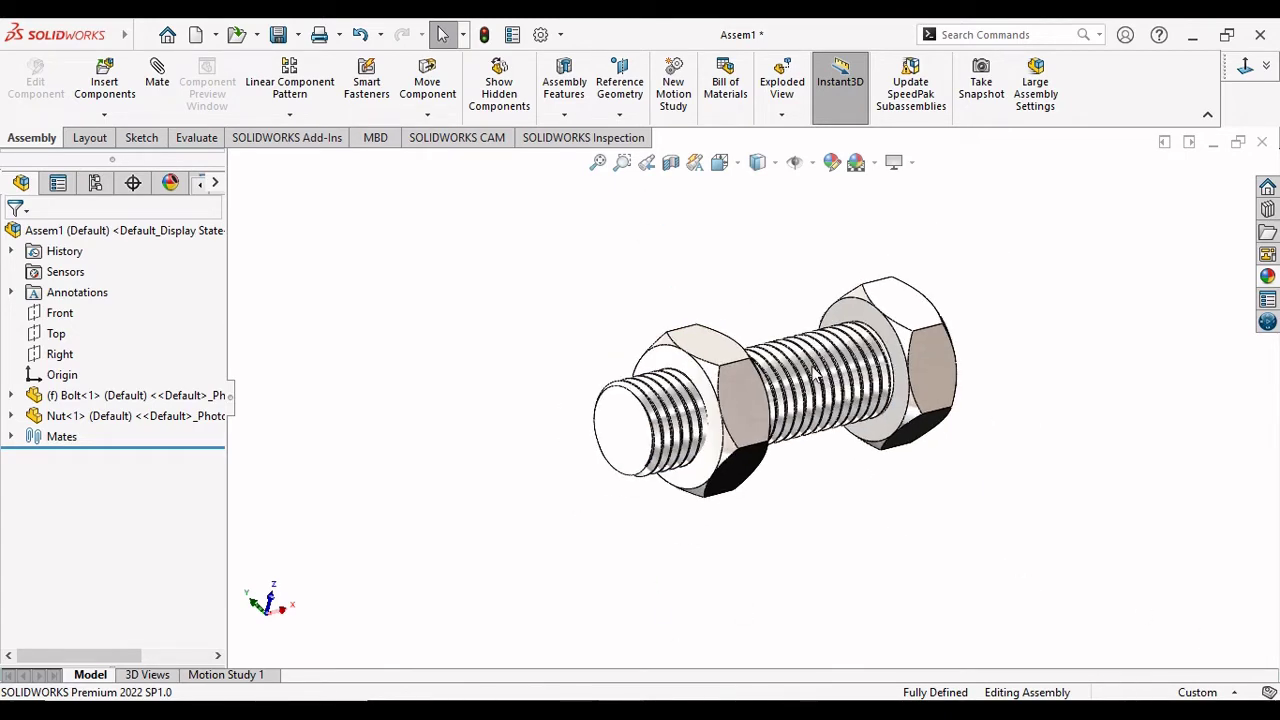
pyautogui.scroll(-2, 852, 408)
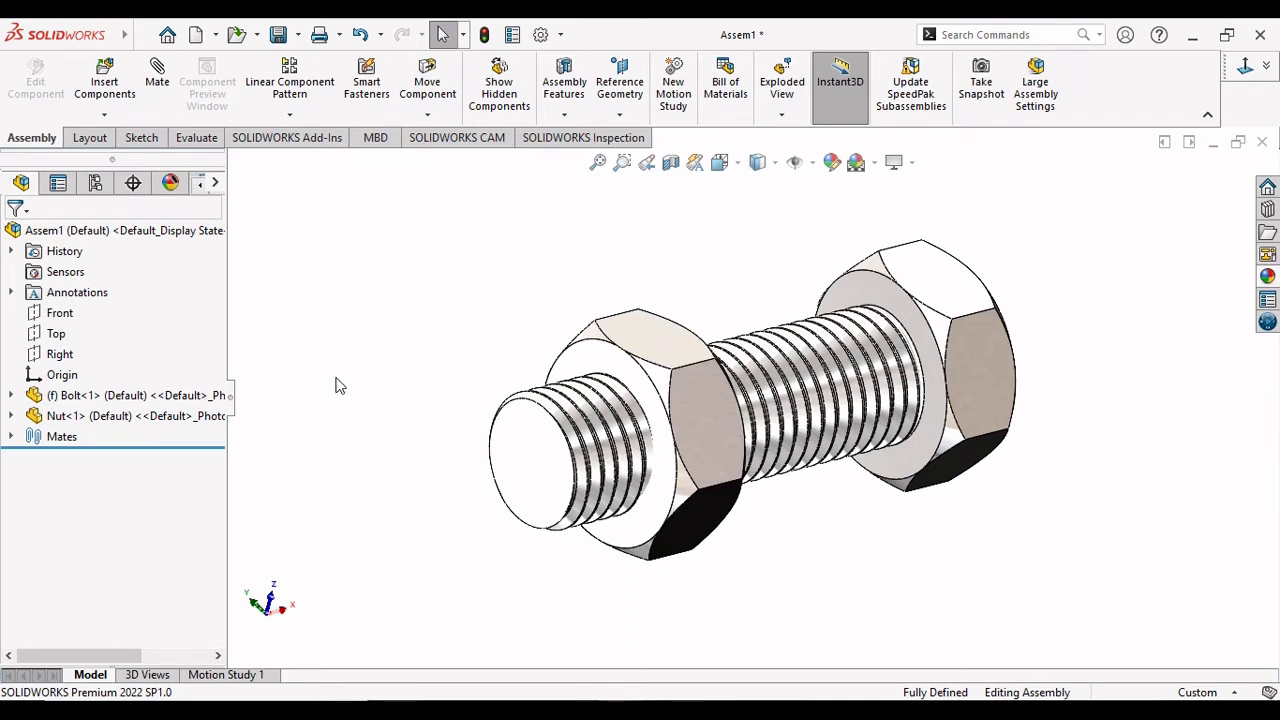
# Save all modified documents with a rebuild, naming the assembly Assemnutbolt.
pyautogui.click(278, 34)
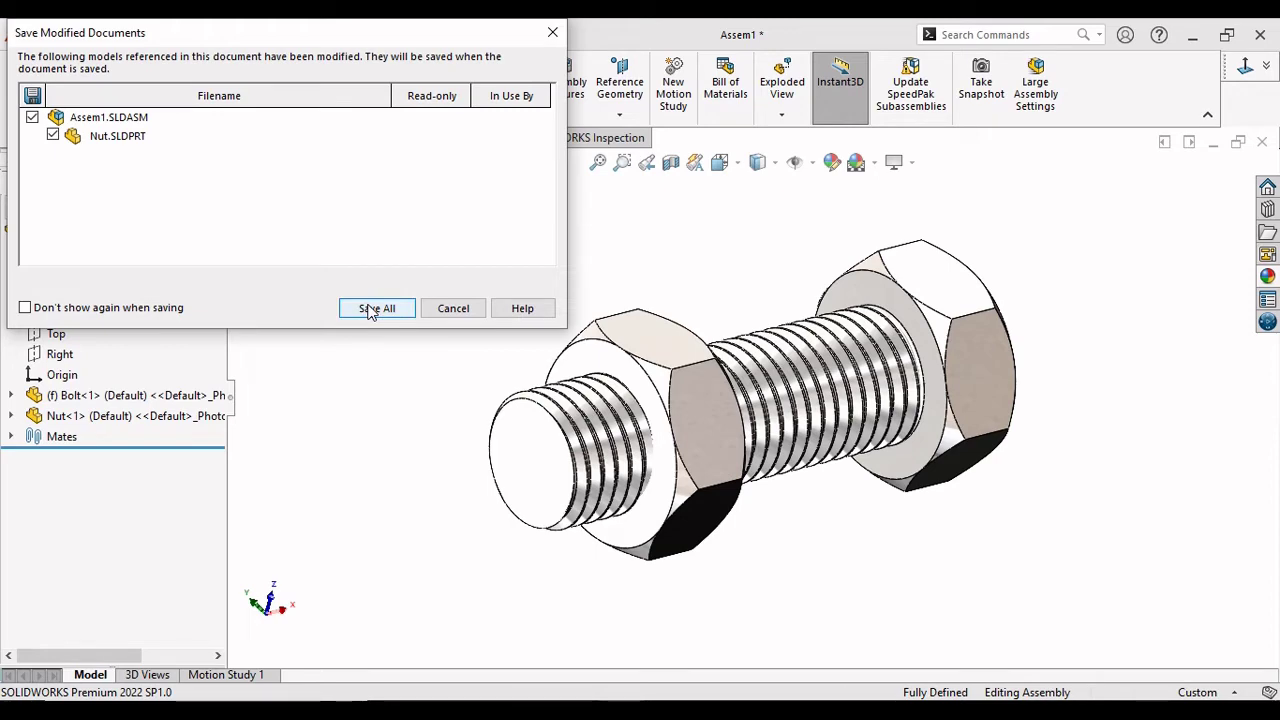
pyautogui.click(372, 310)
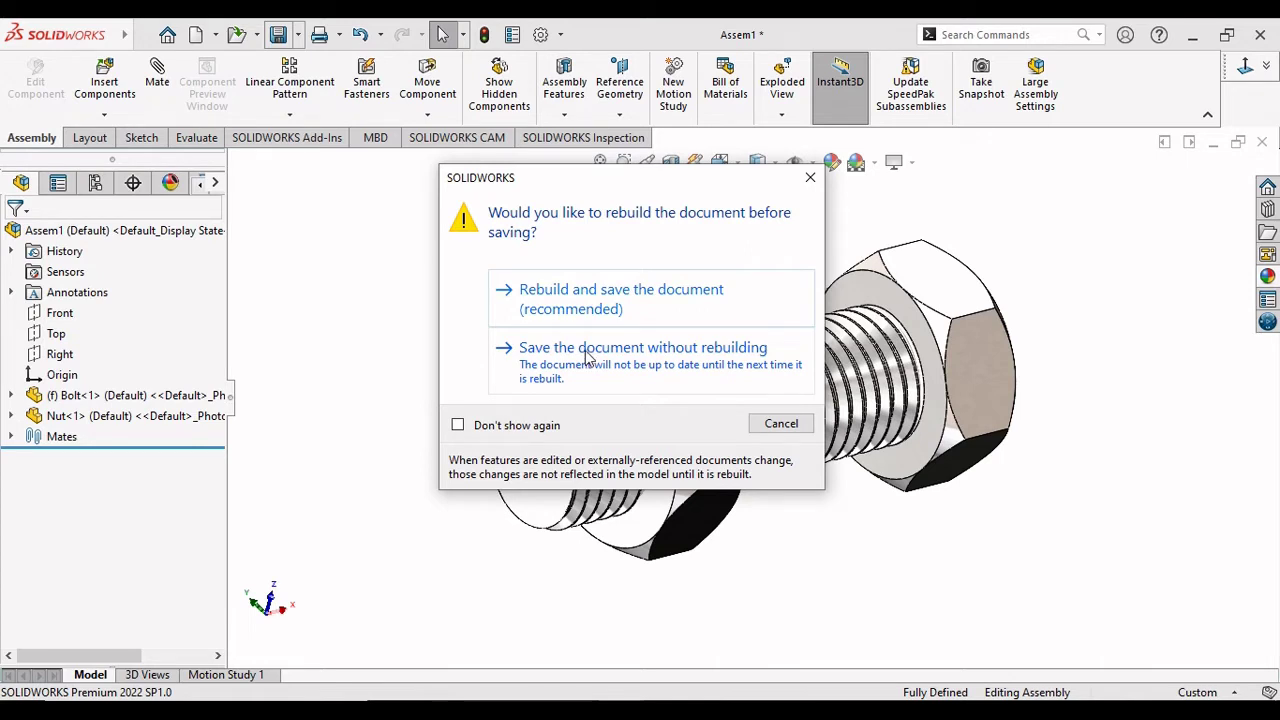
pyautogui.click(571, 300)
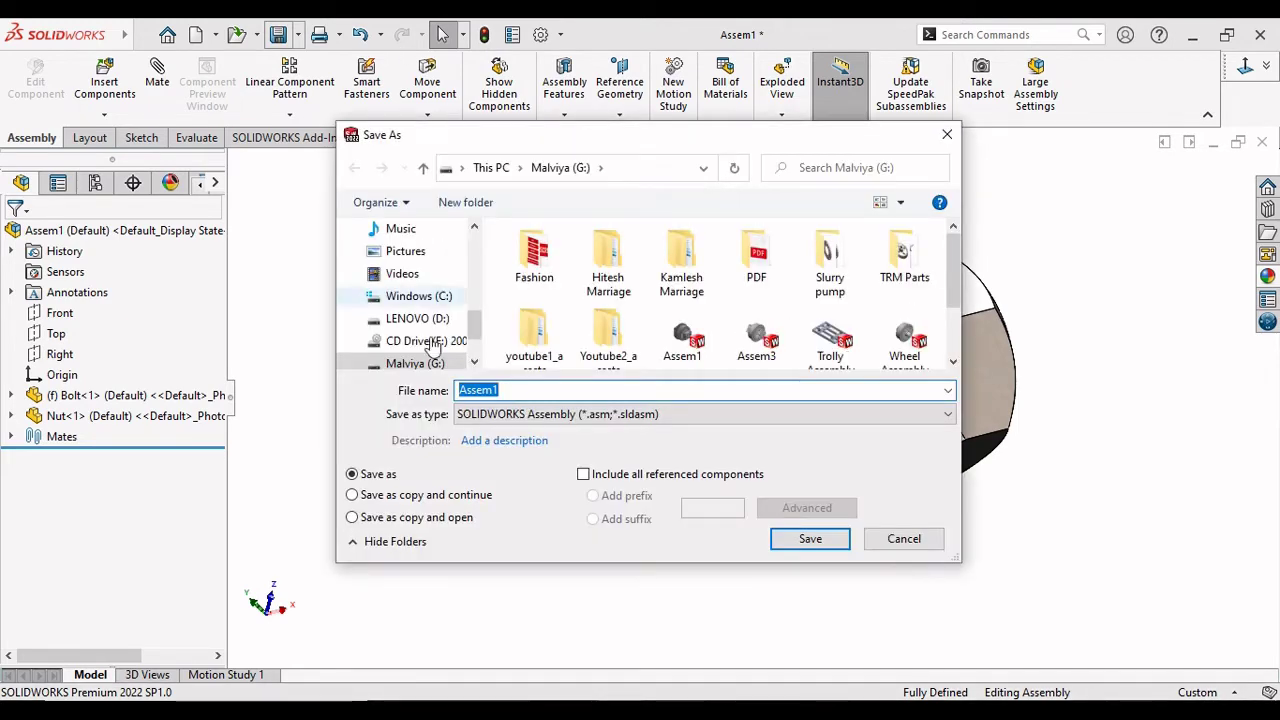
pyautogui.click(543, 391)
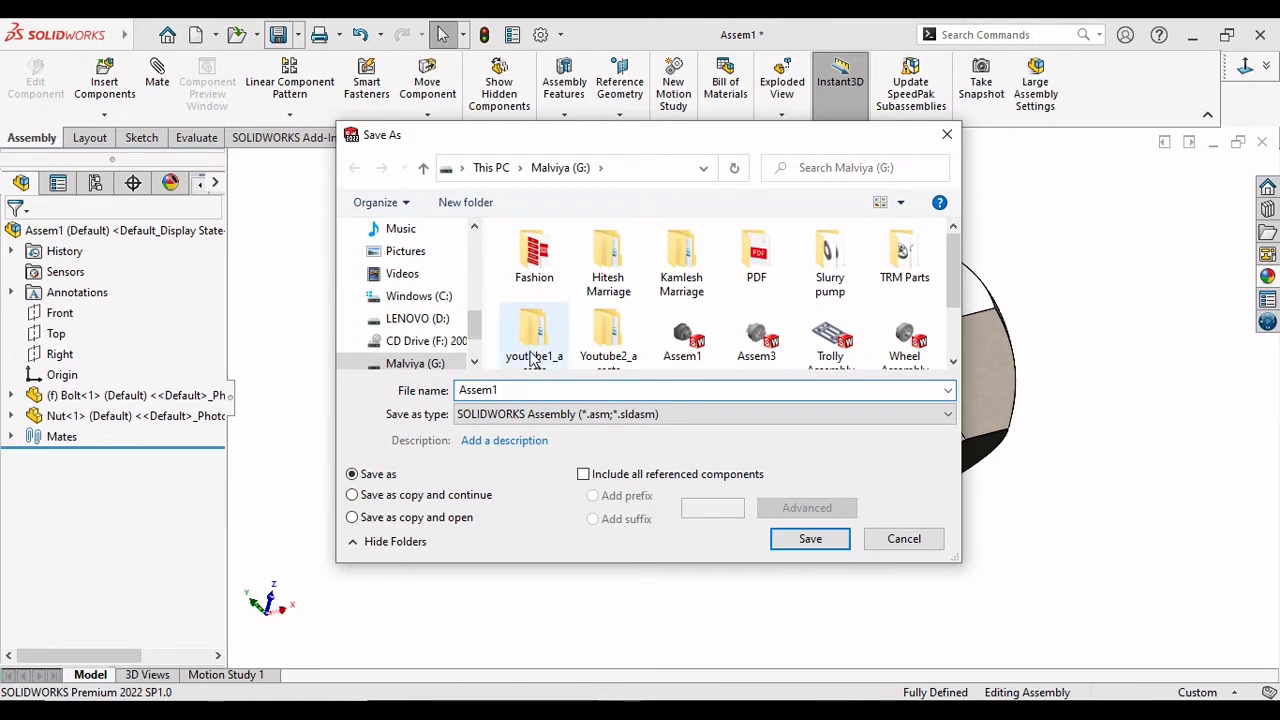
pyautogui.press('BackSpace')
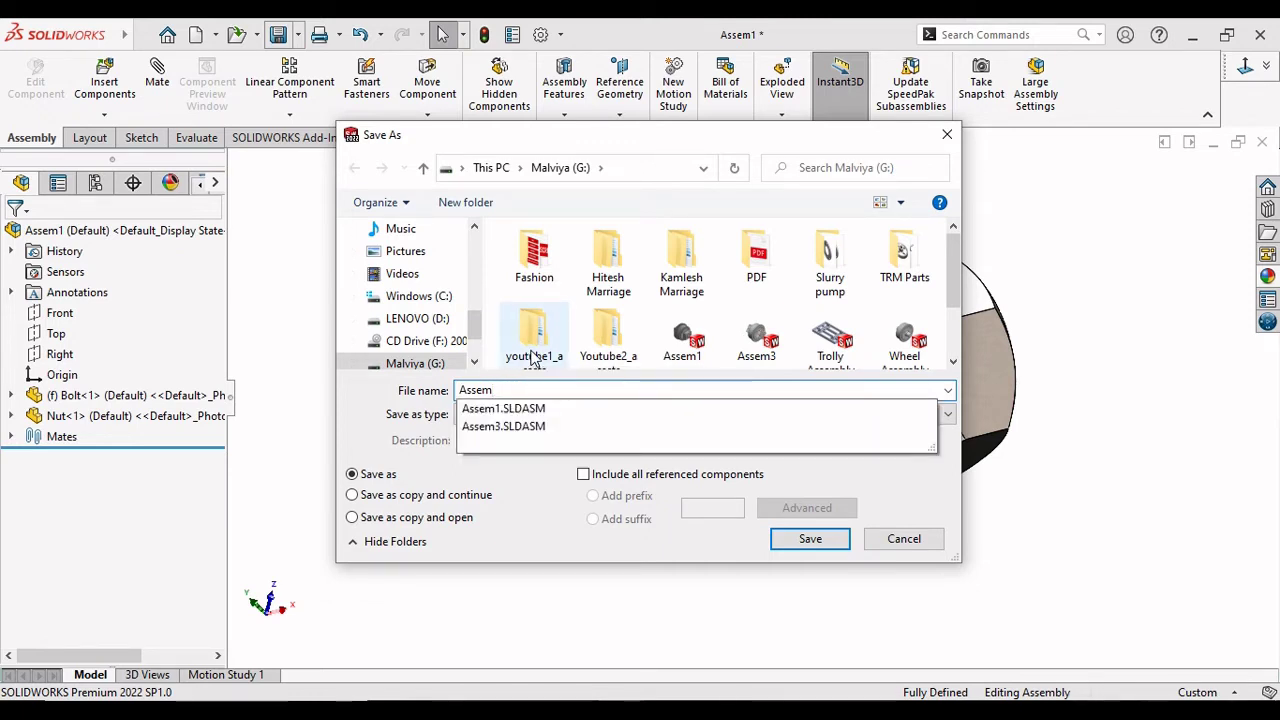
pyautogui.write('nutbolt')
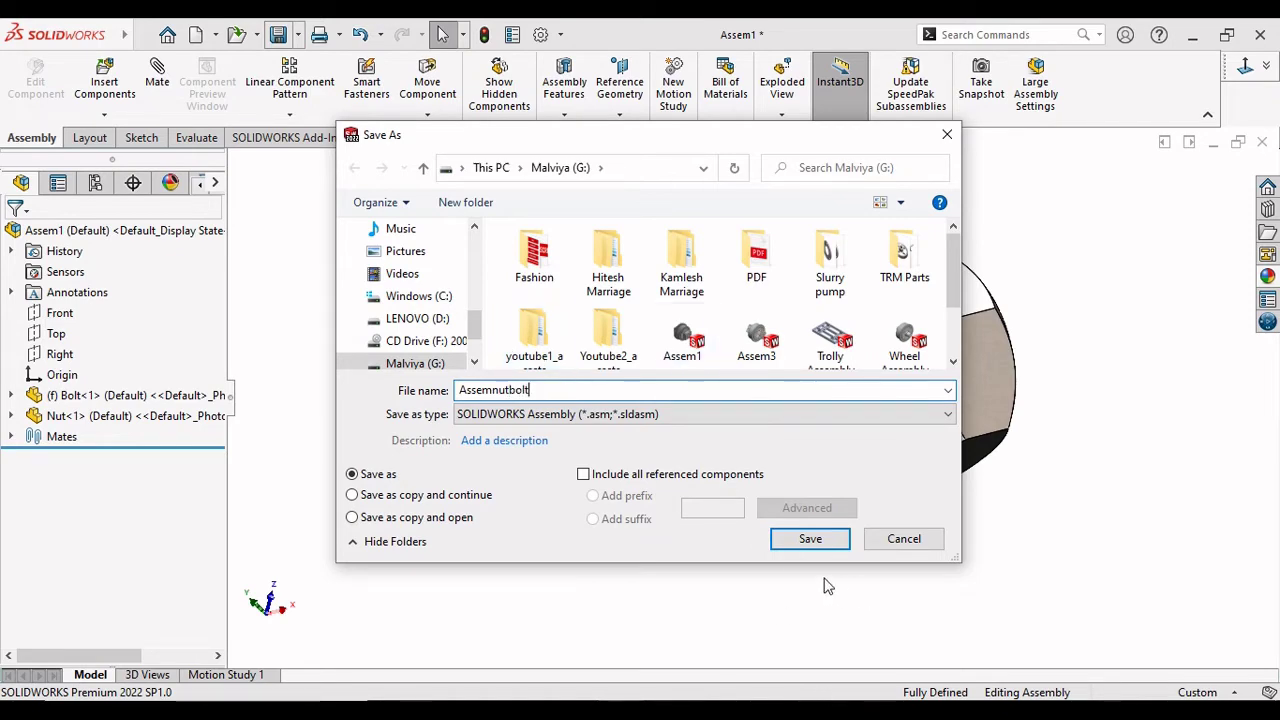
pyautogui.click(800, 545)
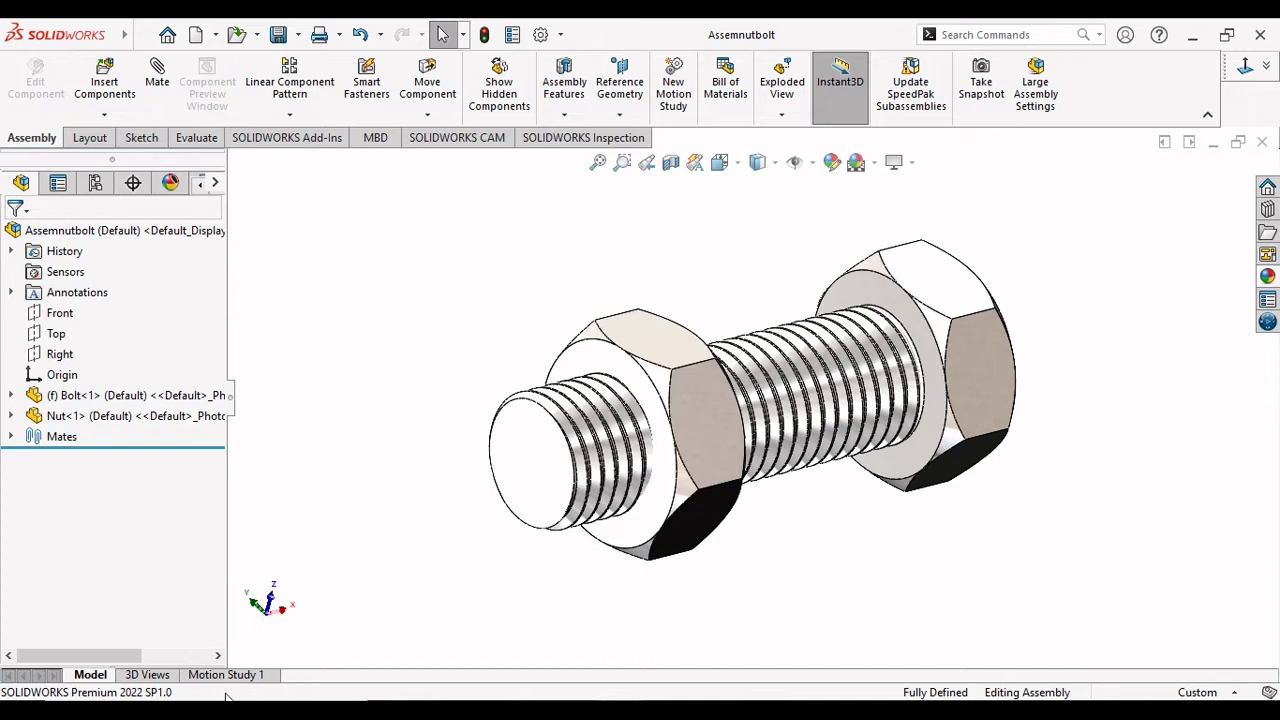
# Switch to Motion Study 1, keep the Animation study type, and set 50 frames per second.
pyautogui.click(244, 675)
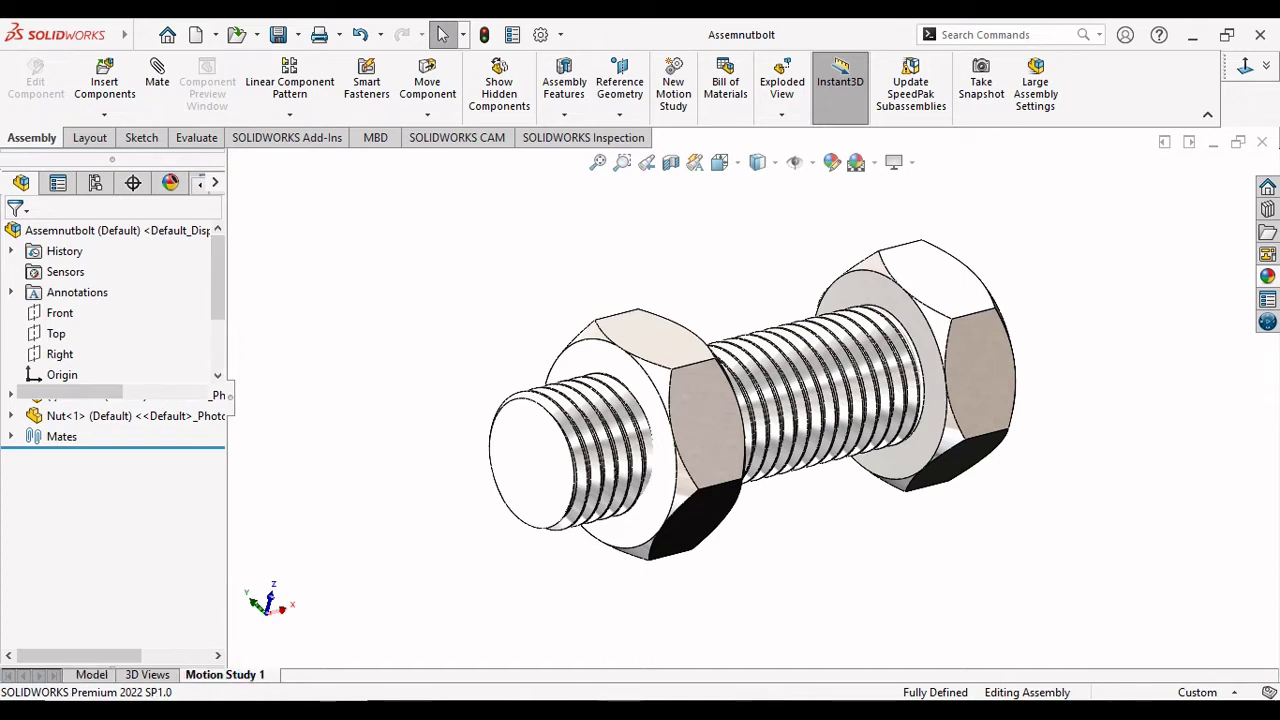
pyautogui.click(1266, 662)
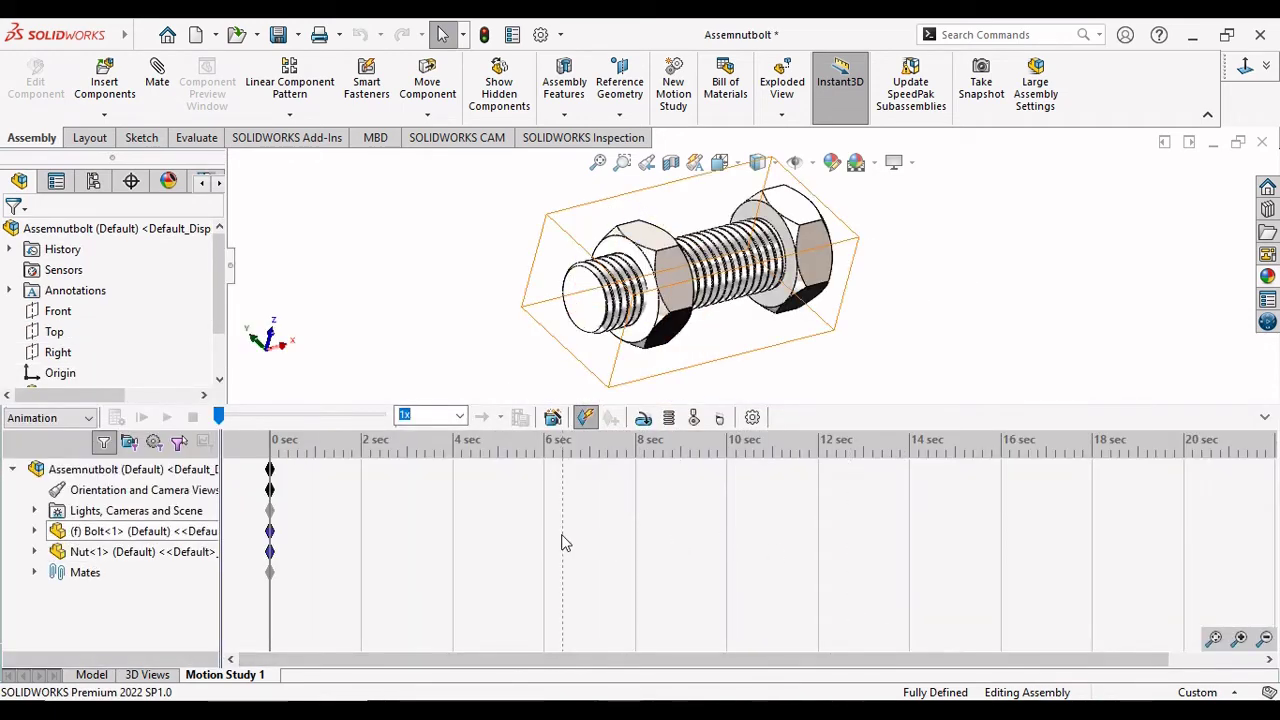
pyautogui.scroll(3, 690, 300)
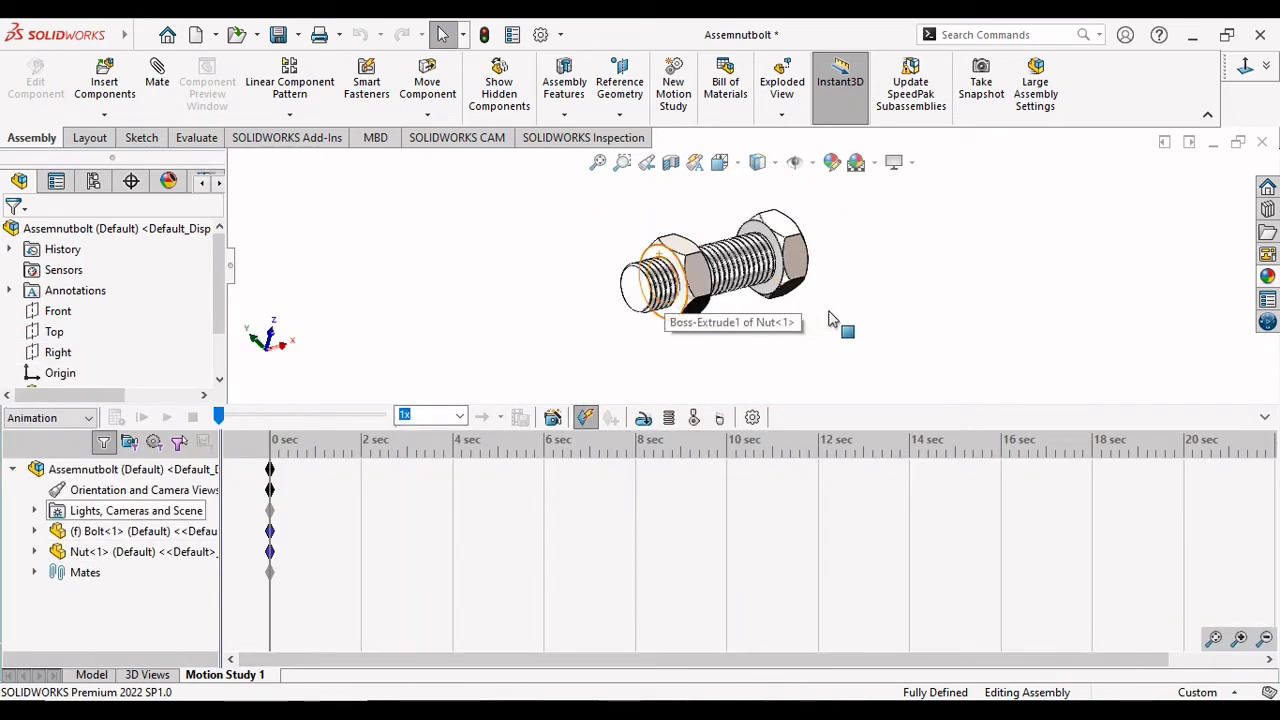
pyautogui.scroll(-2, 745, 283)
pyautogui.scroll(-2, 745, 283)
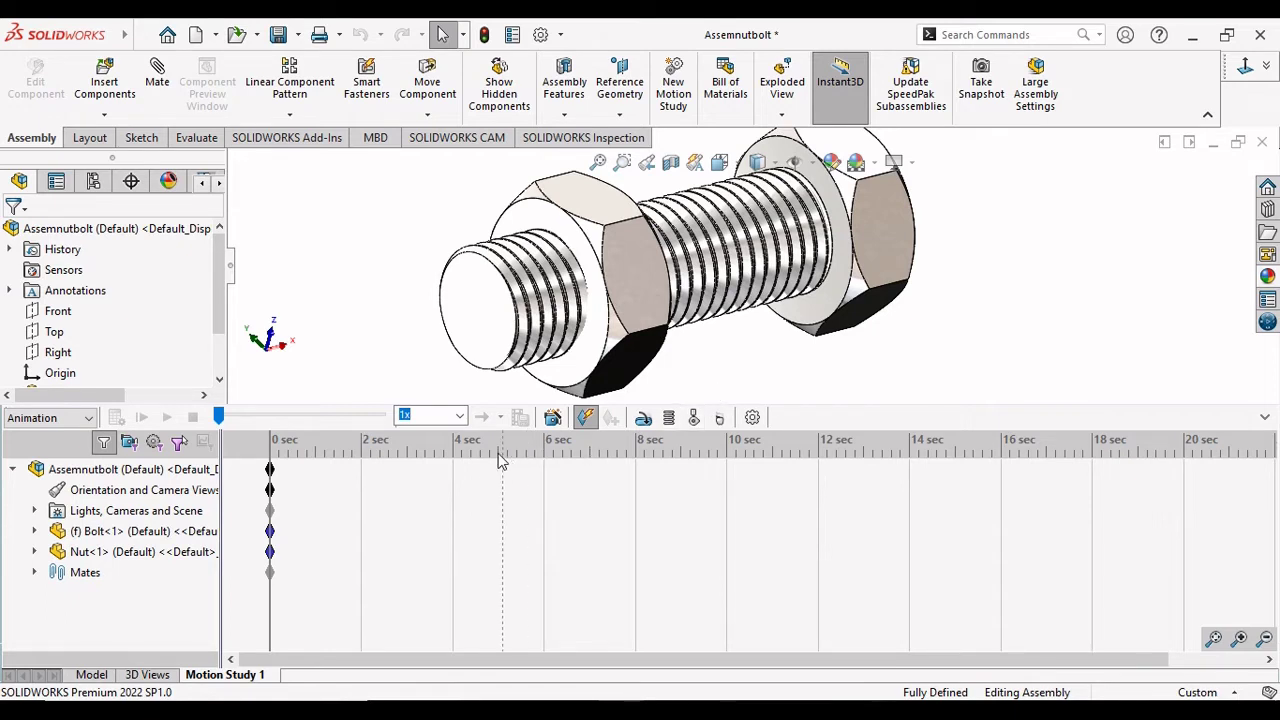
pyautogui.click(88, 418)
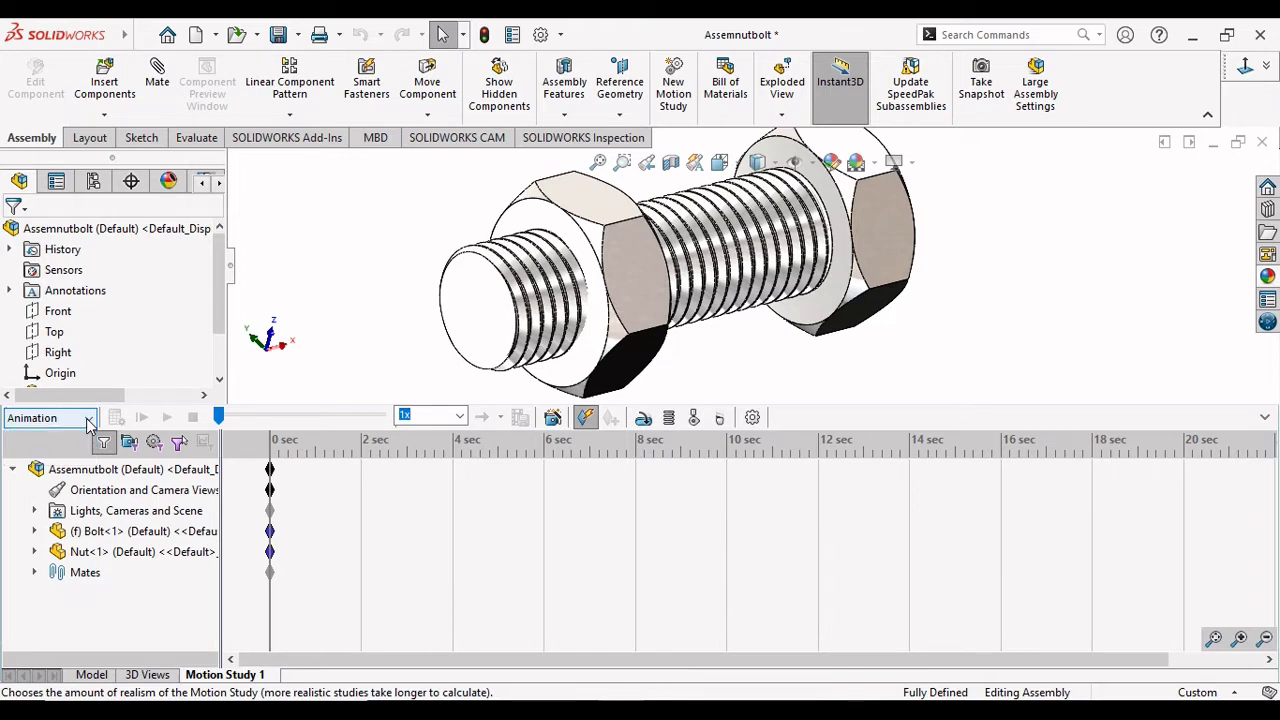
pyautogui.click(88, 420)
pyautogui.write('50')
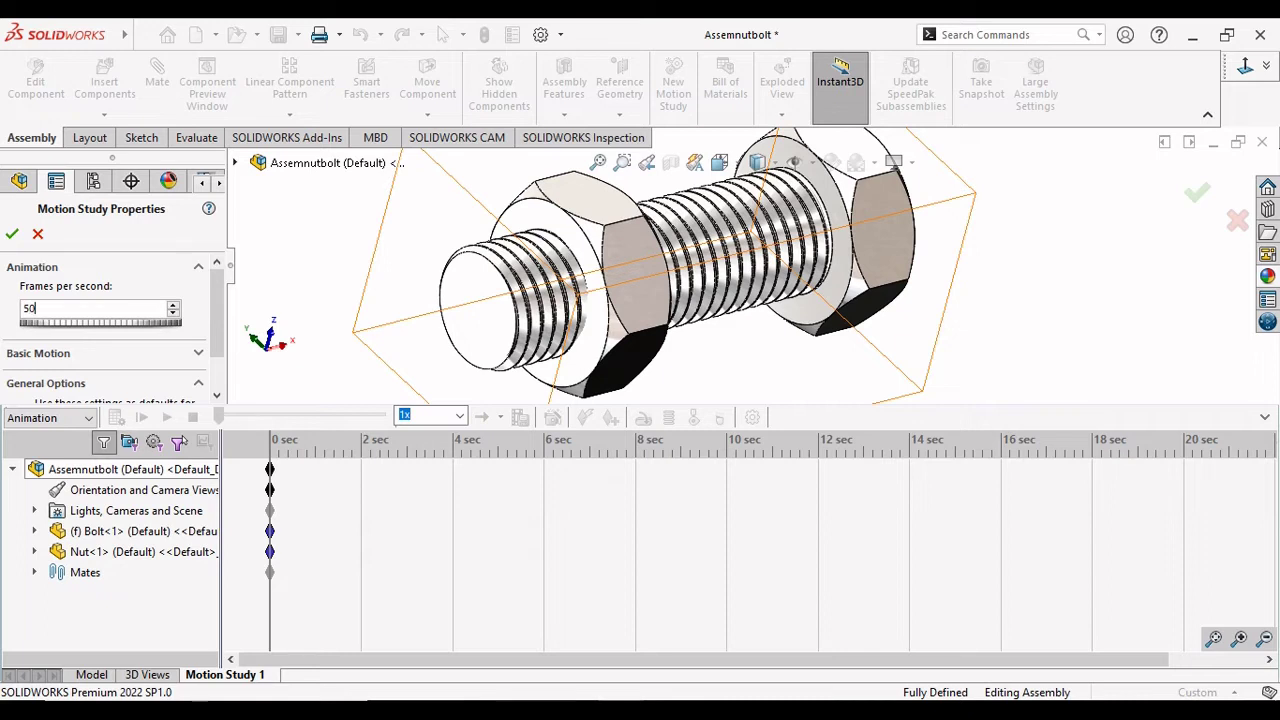
pyautogui.press('Tab')
pyautogui.click(12, 234)
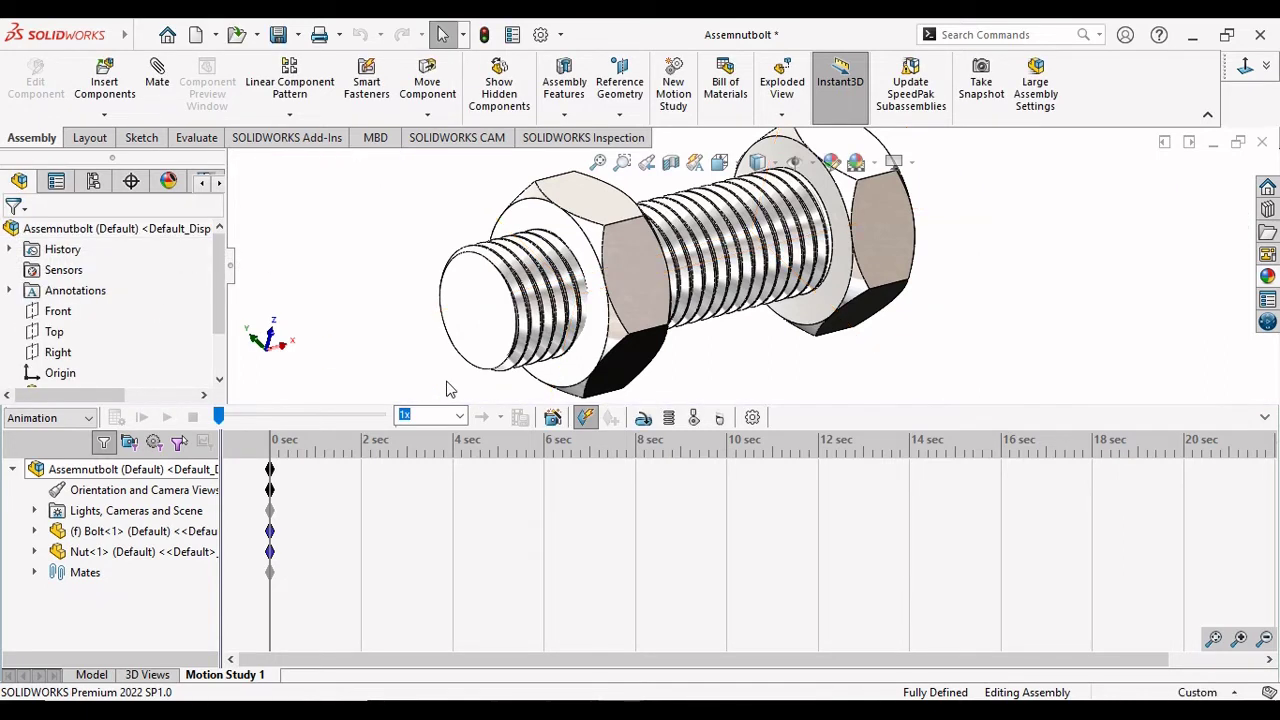
# Add a rotary motor on the nut's edge and check its rotation direction.
pyautogui.click(643, 418)
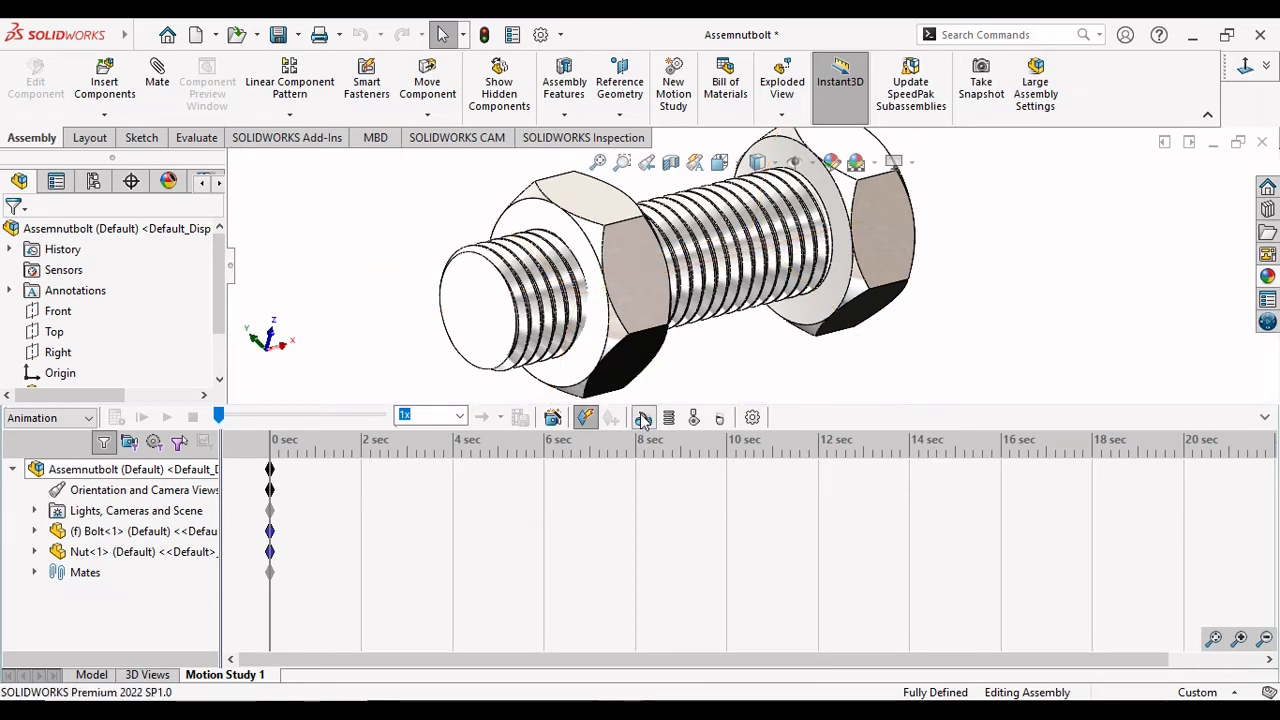
pyautogui.click(588, 238)
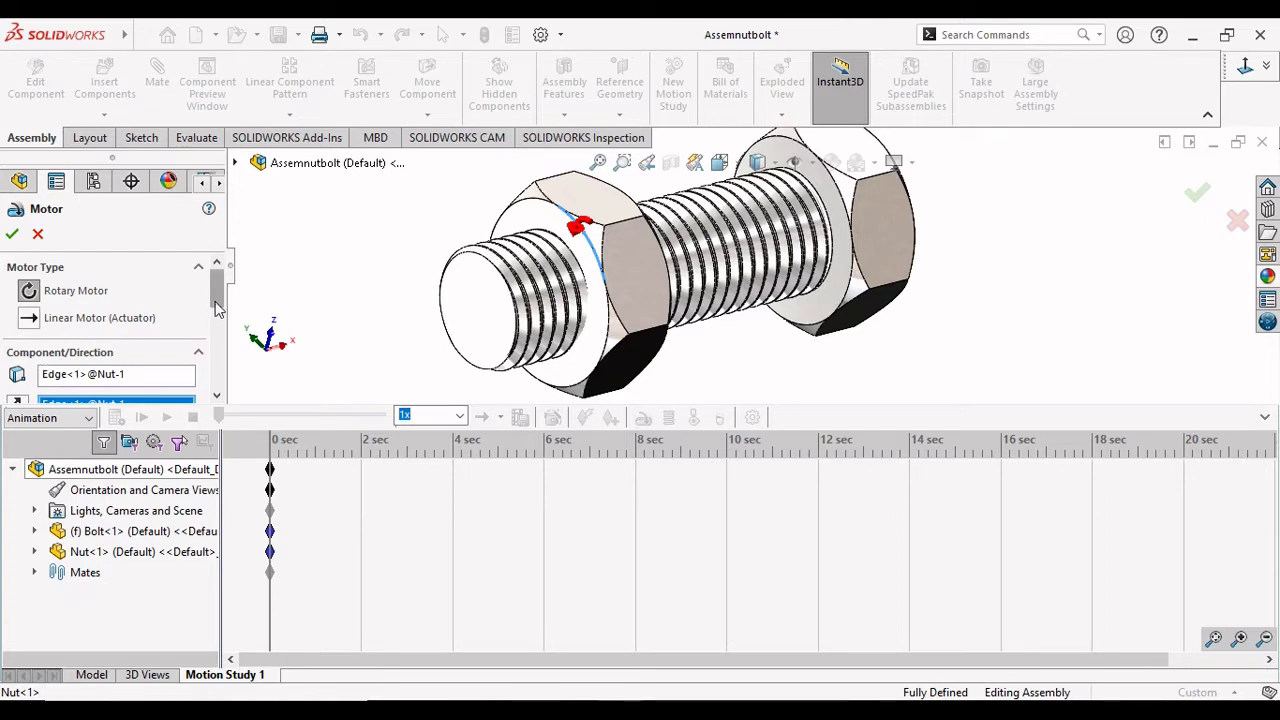
pyautogui.scroll(-1, 216, 313)
pyautogui.scroll(-2, 24, 340)
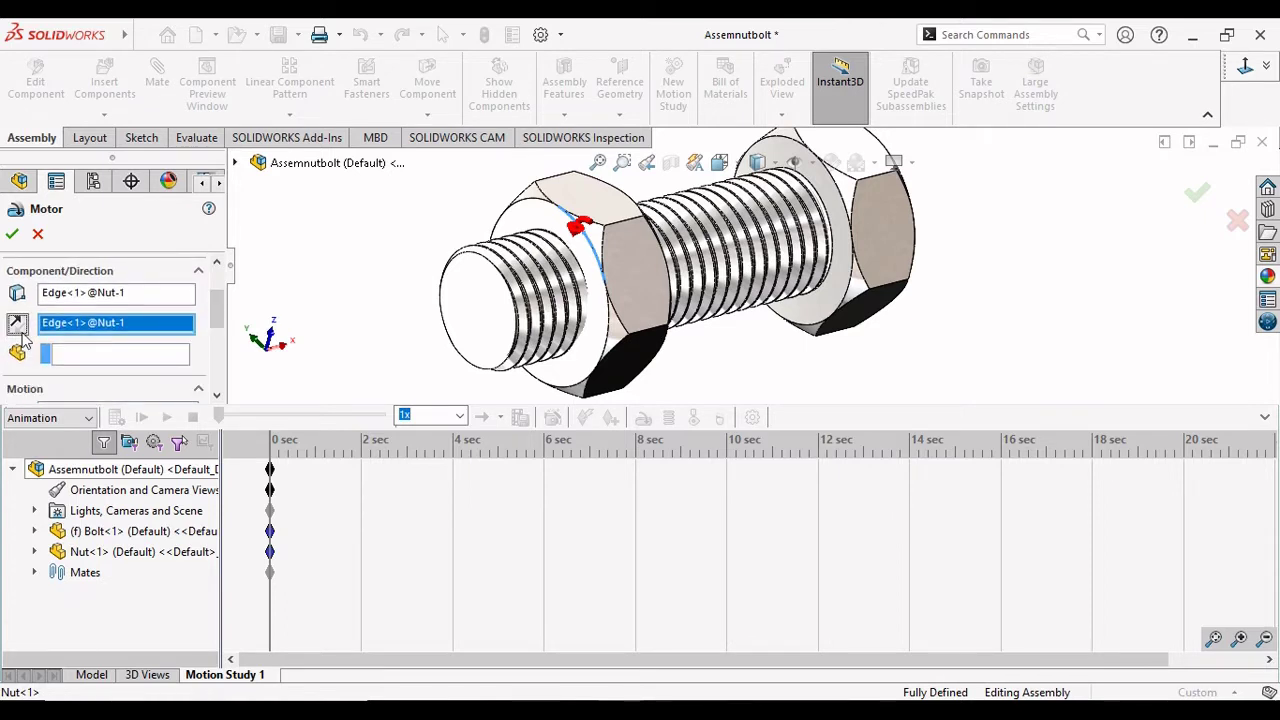
pyautogui.click(20, 333)
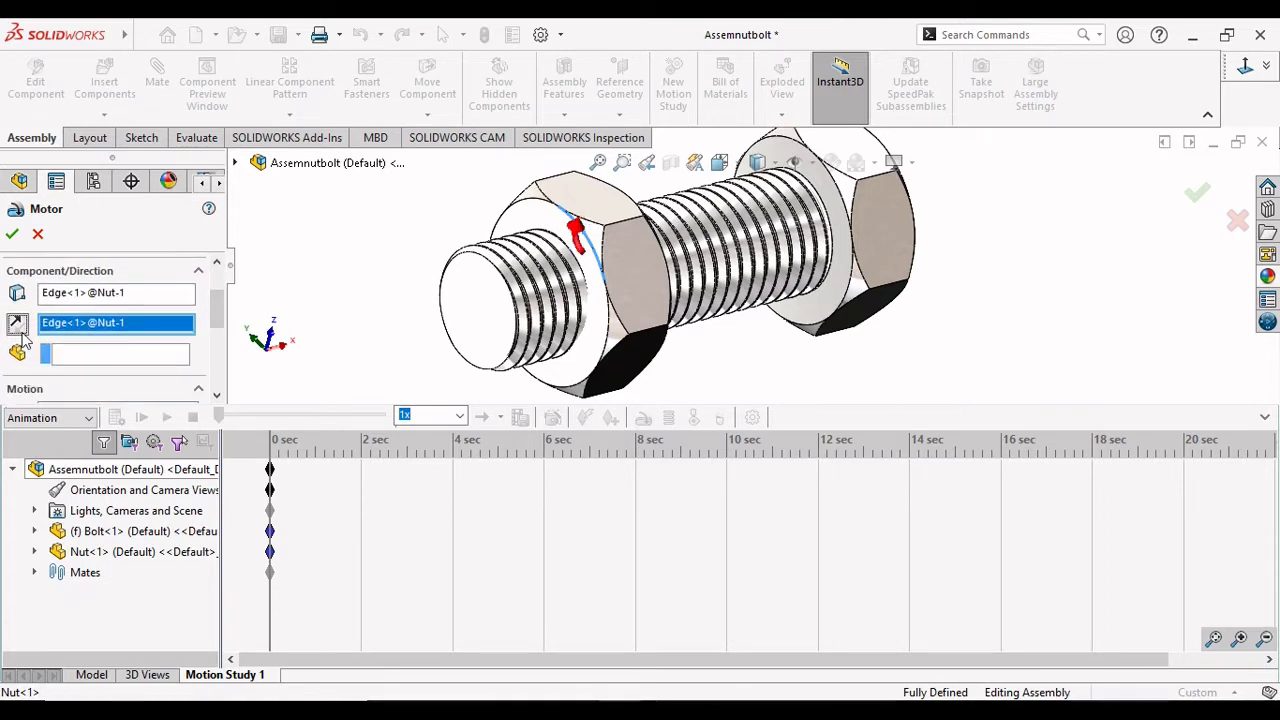
pyautogui.moveTo(470, 228); pyautogui.dragTo(495, 230, button='middle')
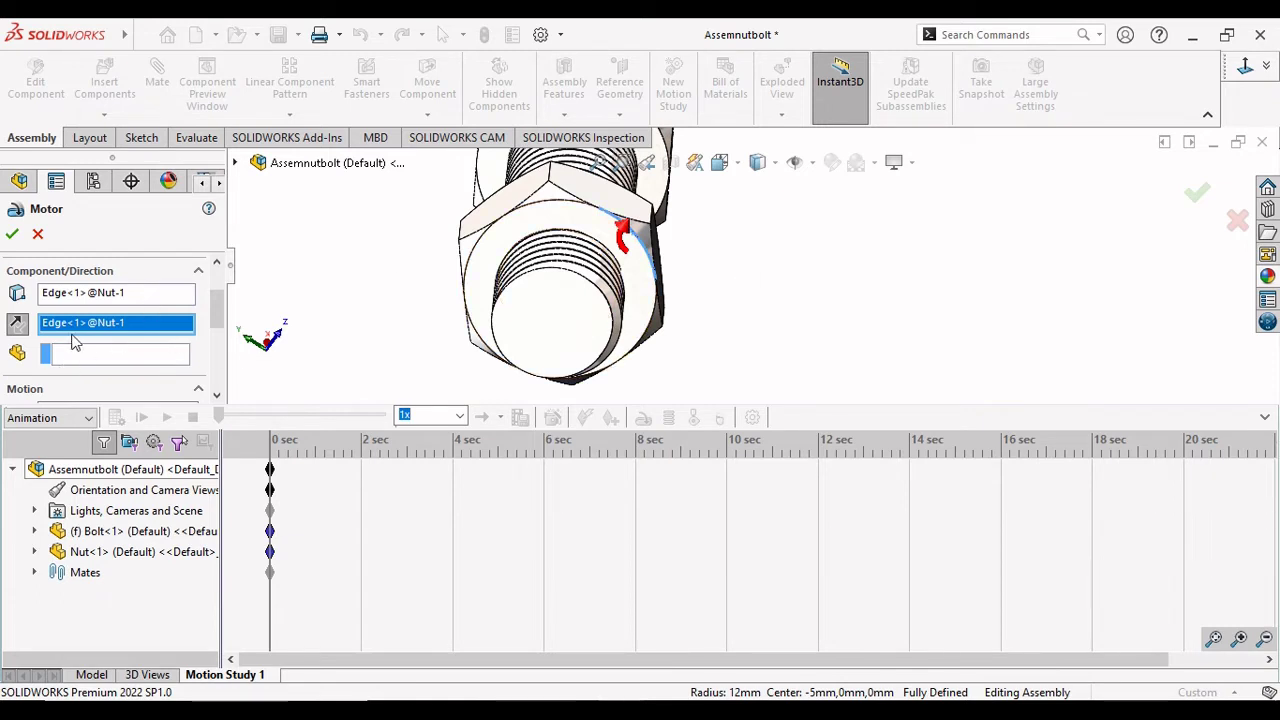
pyautogui.click(19, 327)
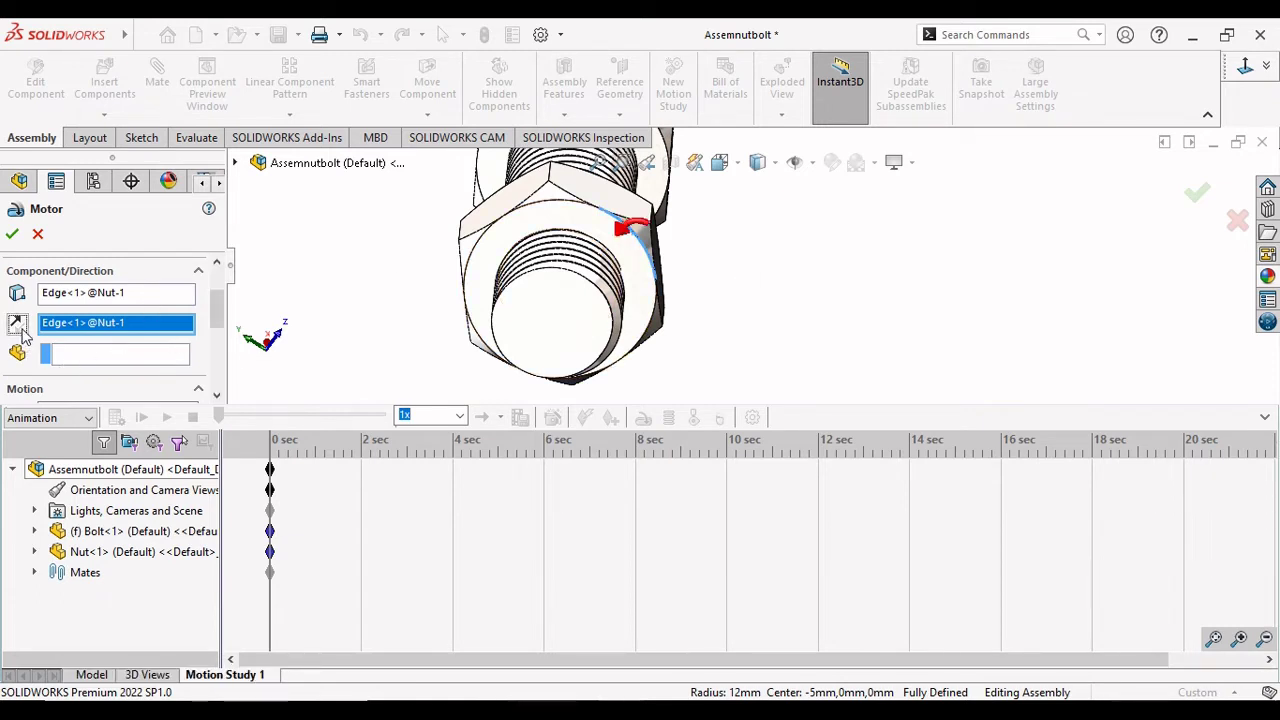
pyautogui.click(21, 328)
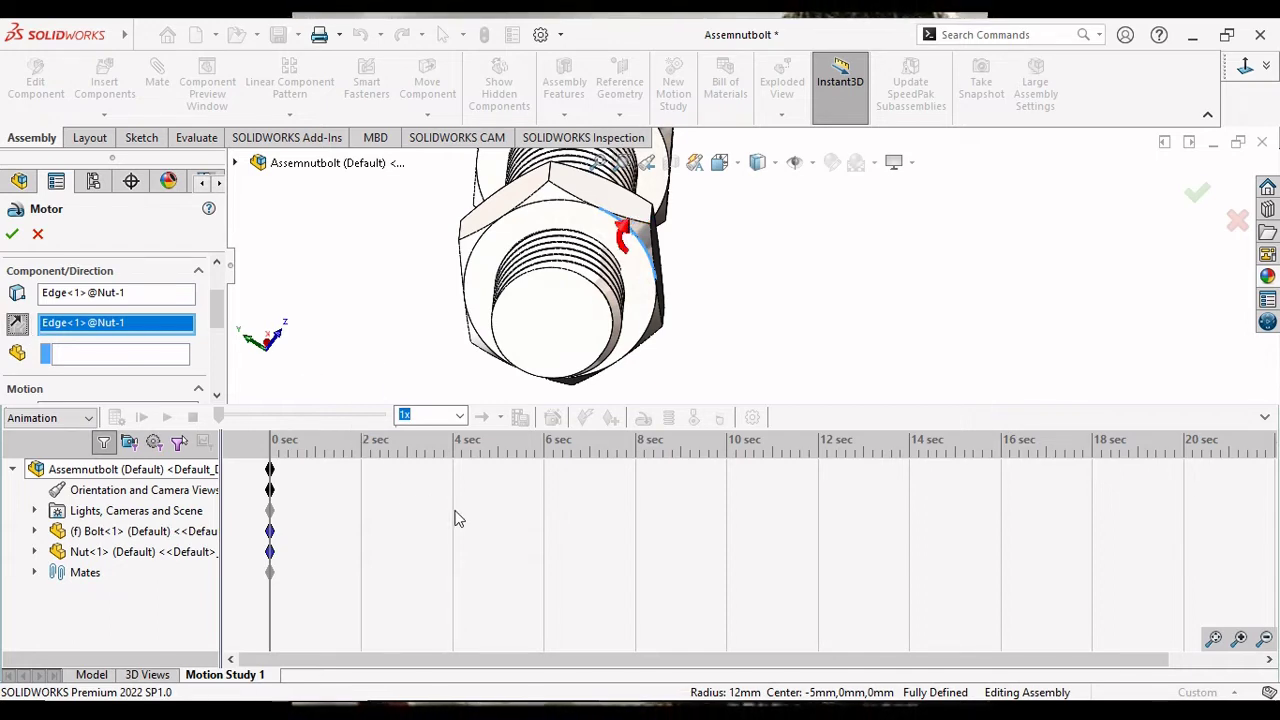
# Change the motor's constant speed from 100 to 50 RPM and accept it.
pyautogui.click(218, 345)
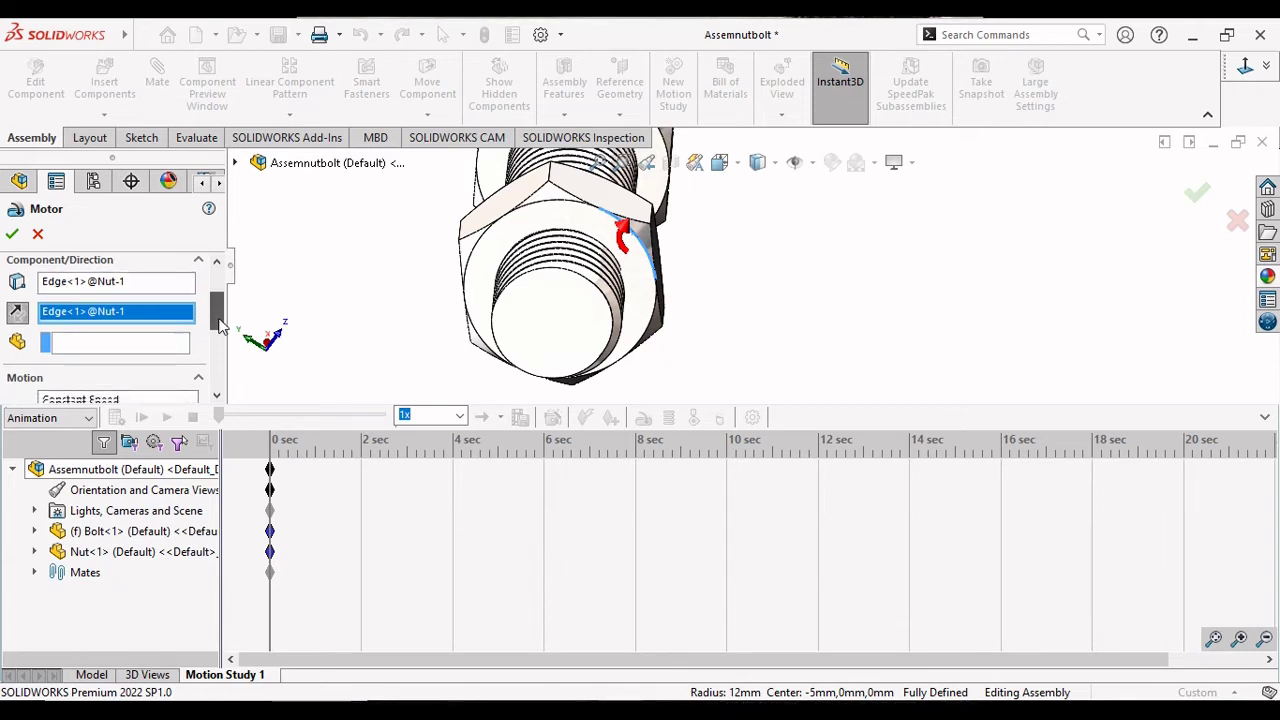
pyautogui.moveTo(218, 345); pyautogui.dragTo(218, 352)
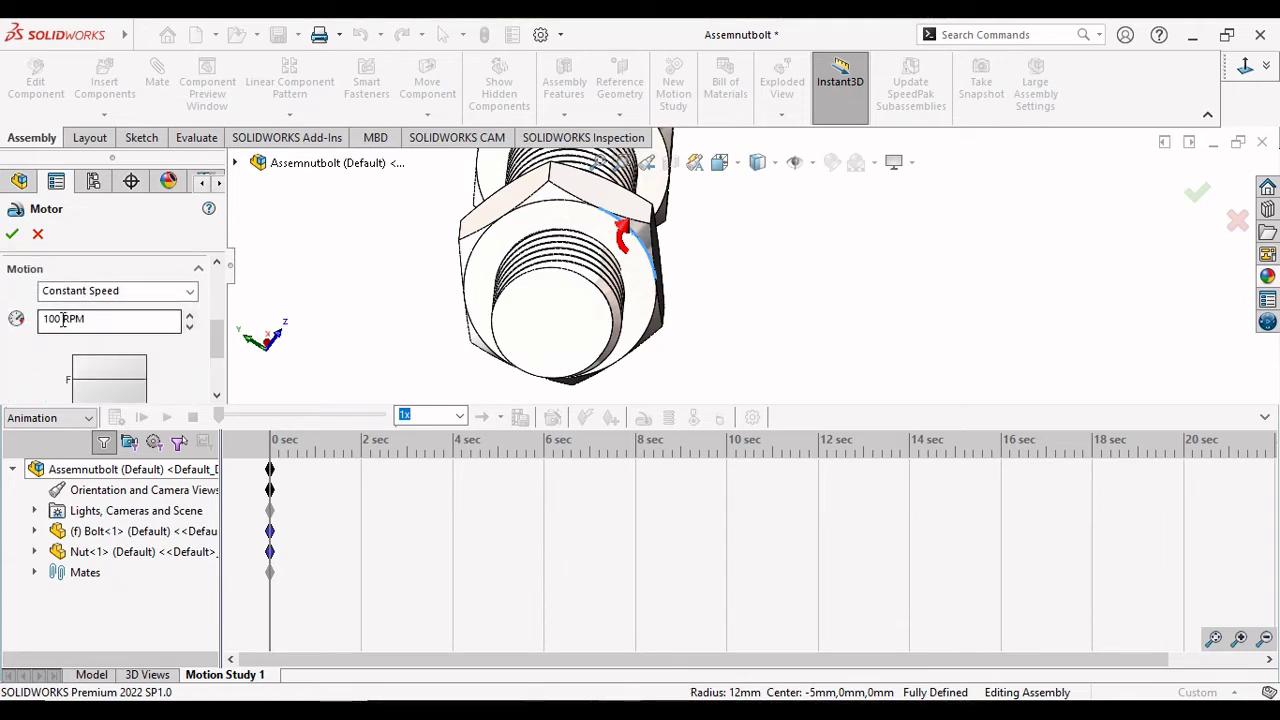
pyautogui.moveTo(62, 318); pyautogui.dragTo(36, 318)
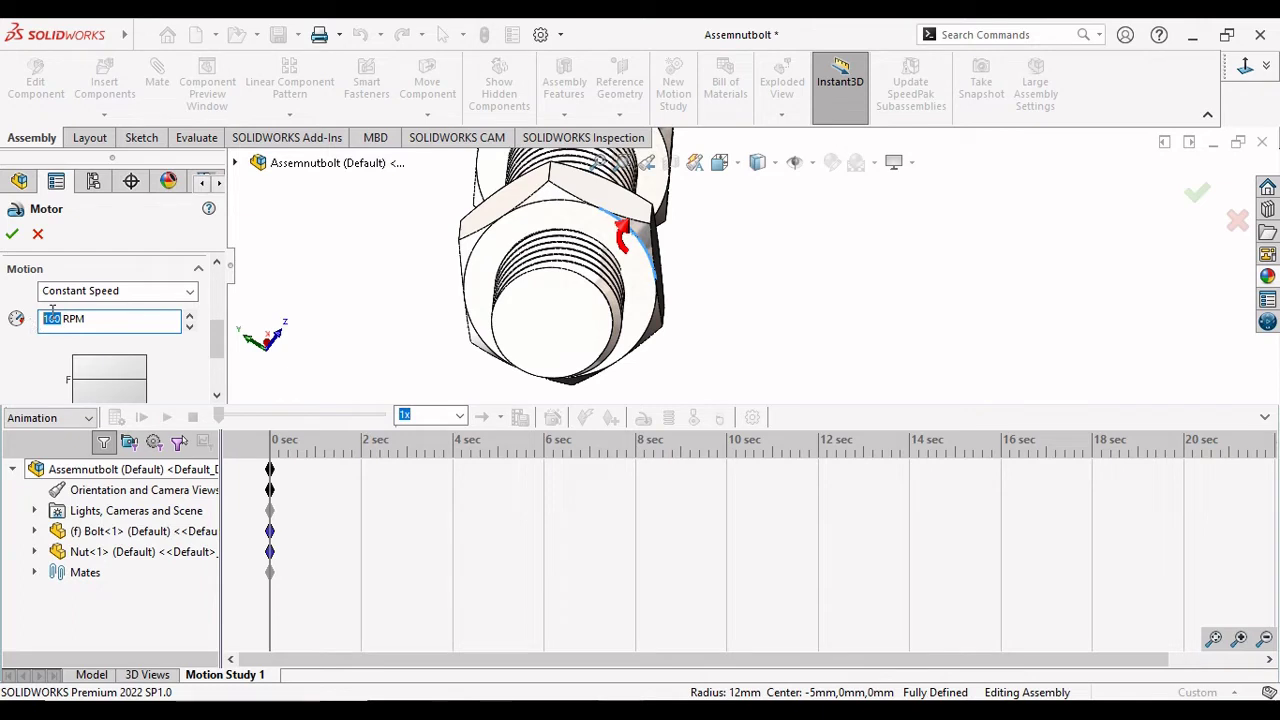
pyautogui.write('50')
pyautogui.moveTo(757, 343); pyautogui.dragTo(730, 350, button='middle')
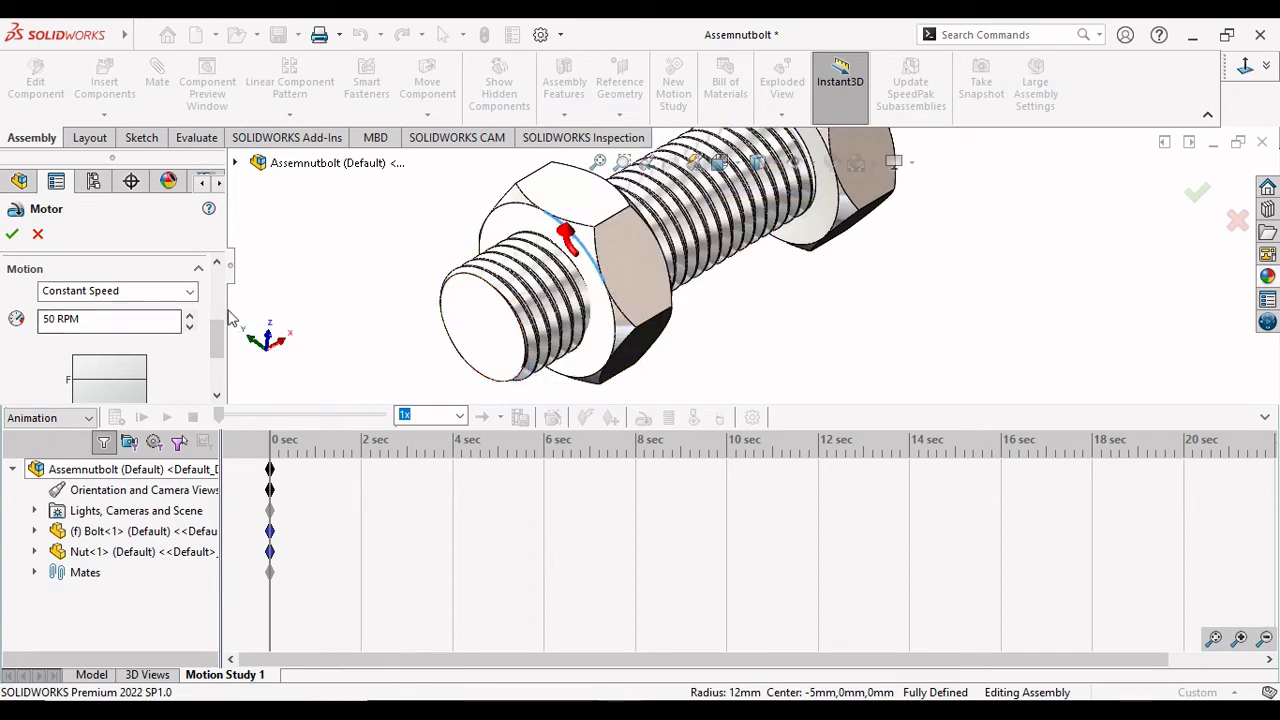
pyautogui.moveTo(218, 340)
pyautogui.mouseDown()
pyautogui.moveTo(222, 370)
pyautogui.moveTo(220, 351)
pyautogui.mouseUp()
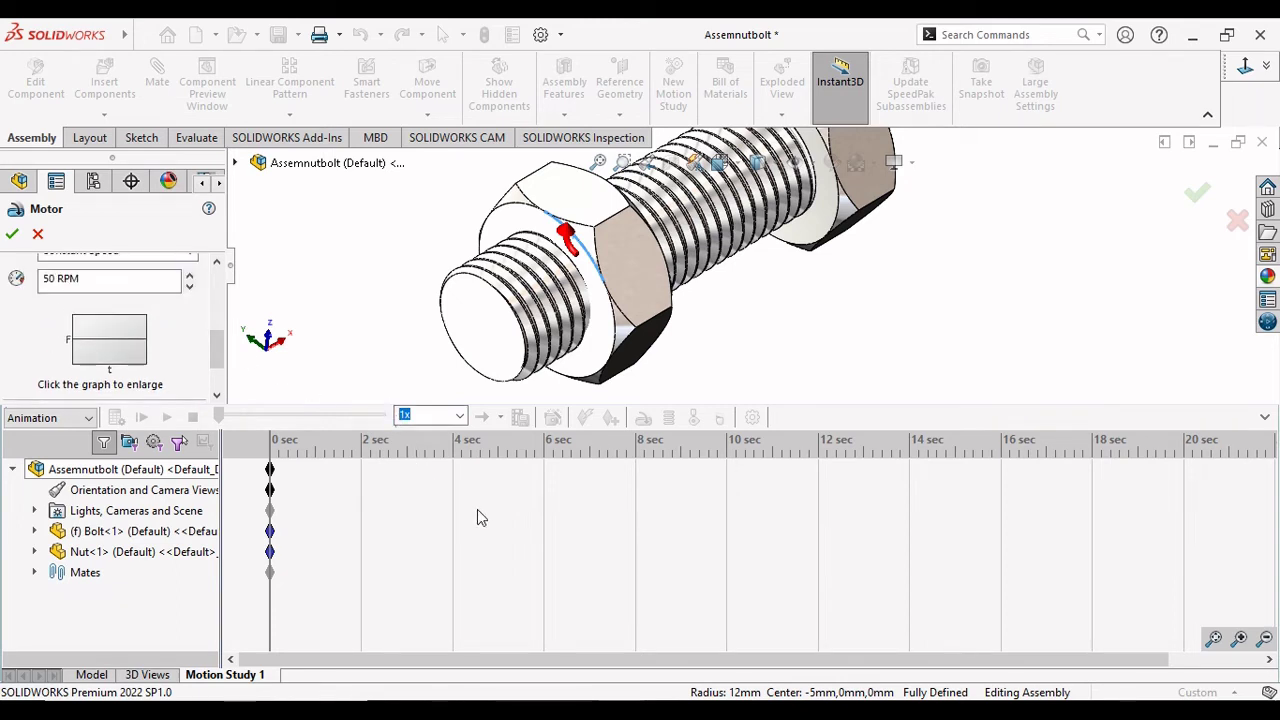
pyautogui.click(12, 233)
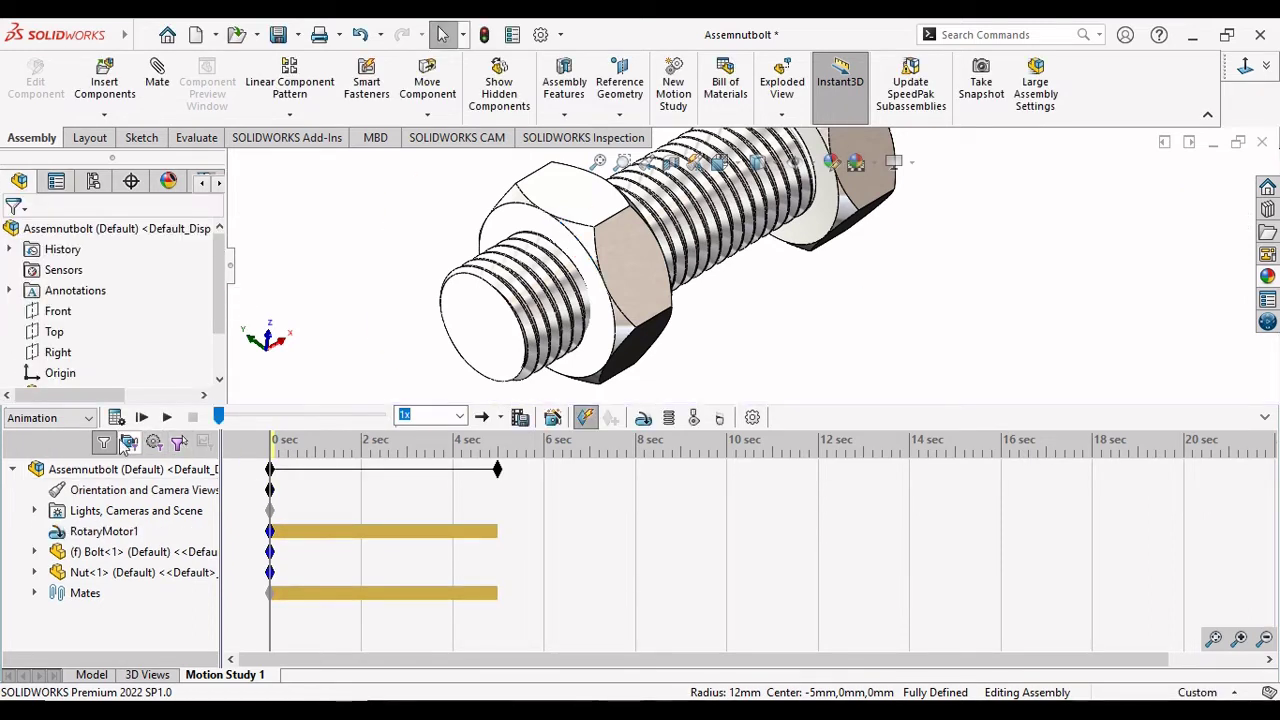
# Calculate Motion Study 1 and play the nut's motion from the start.
pyautogui.click(116, 417)
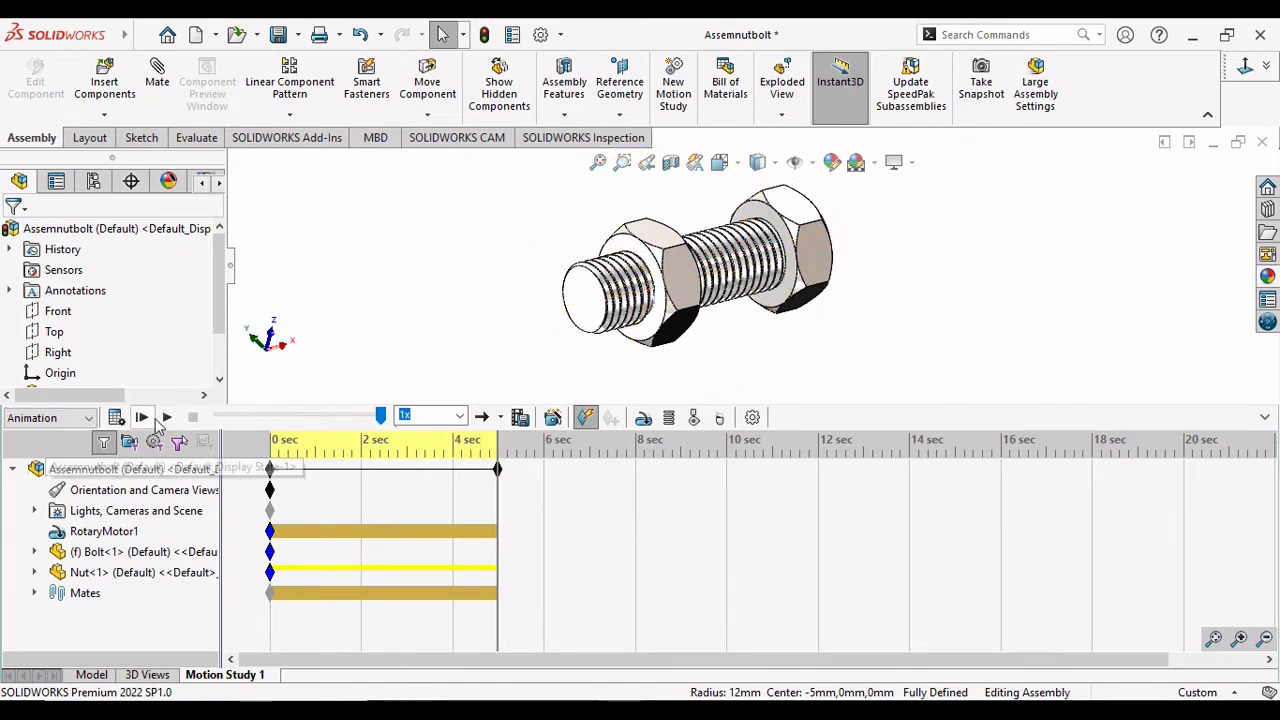
pyautogui.click(166, 418)
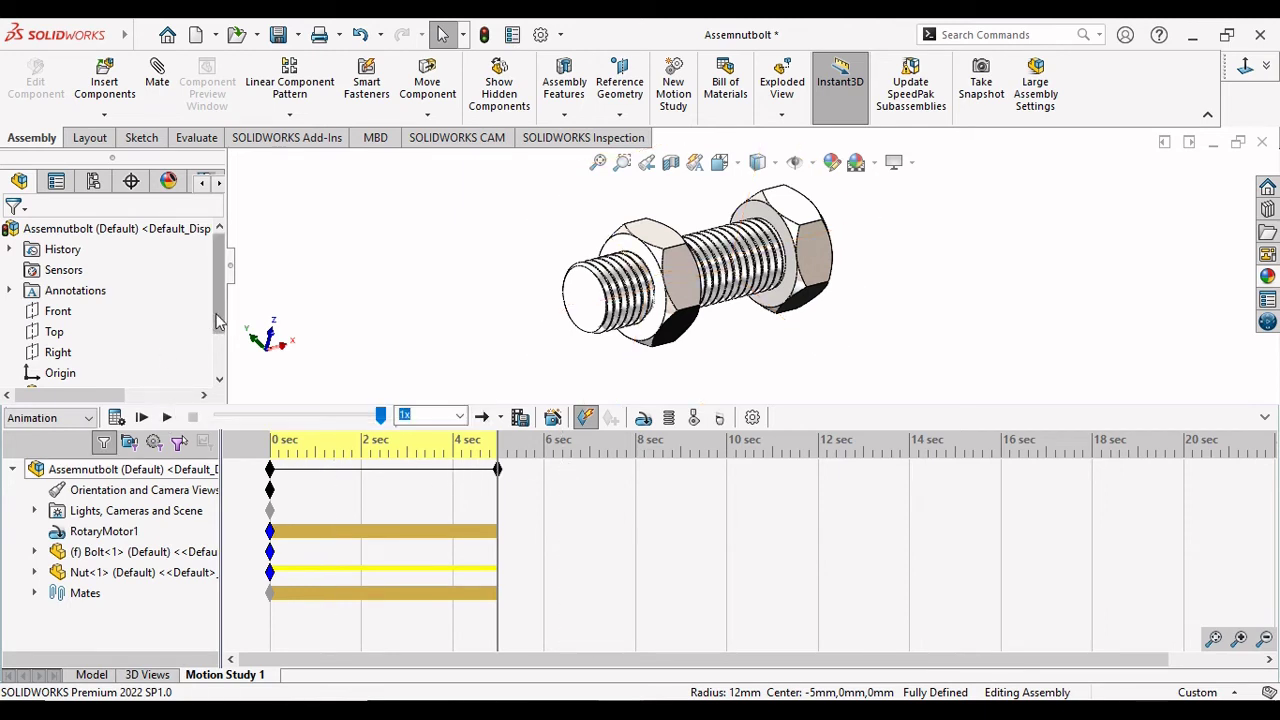
pyautogui.click(668, 268)
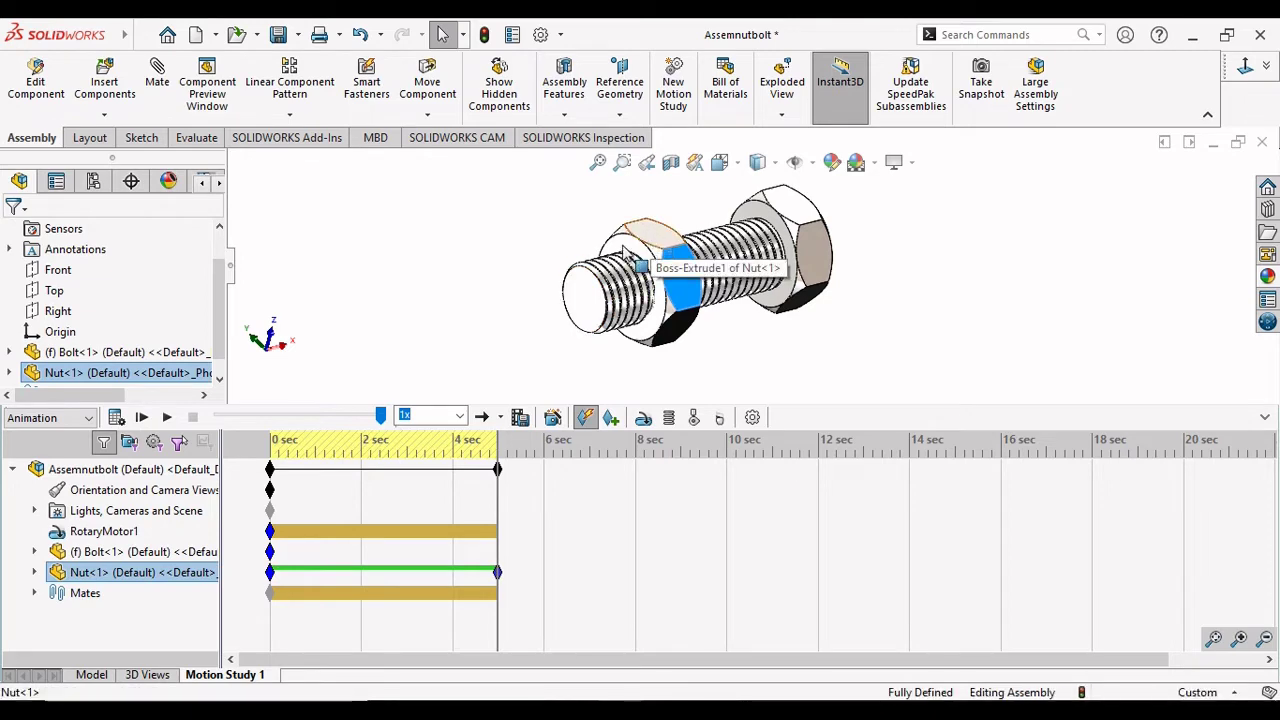
pyautogui.moveTo(588, 293)
pyautogui.mouseDown()
pyautogui.moveTo(587, 278)
pyautogui.moveTo(643, 372)
pyautogui.mouseUp()
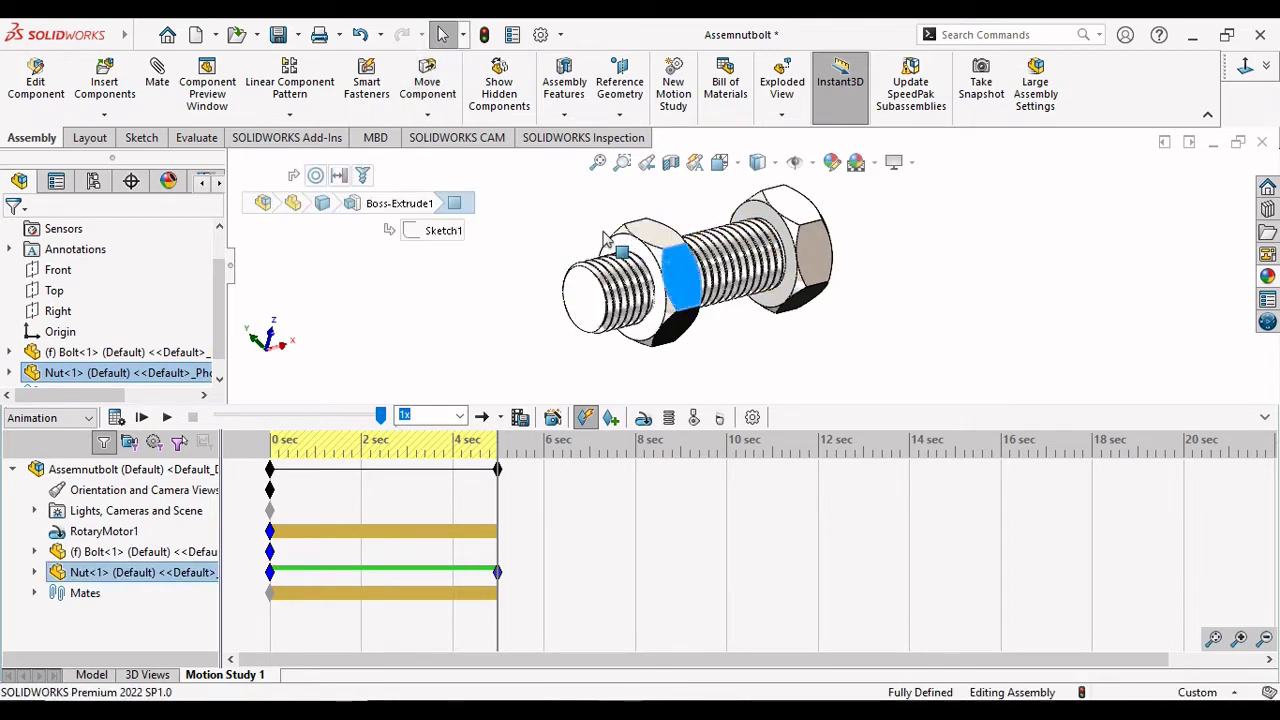
pyautogui.click(630, 326)
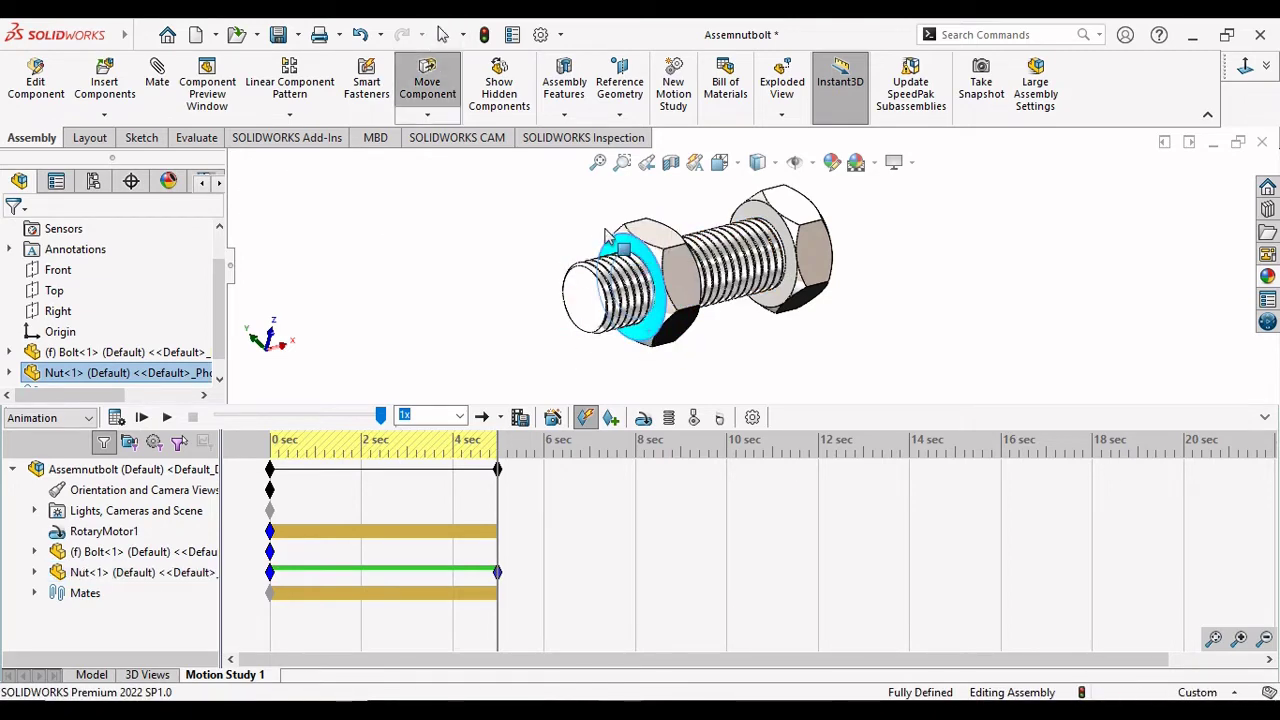
pyautogui.click(367, 343)
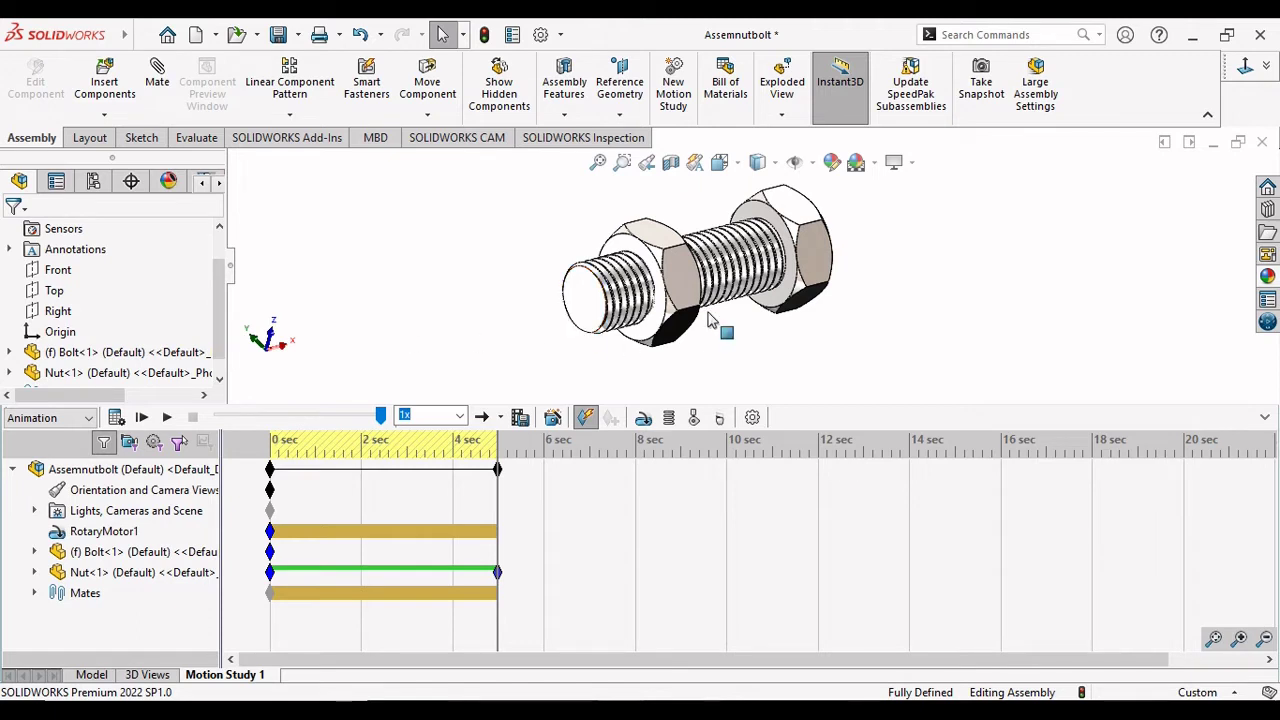
pyautogui.click(672, 318)
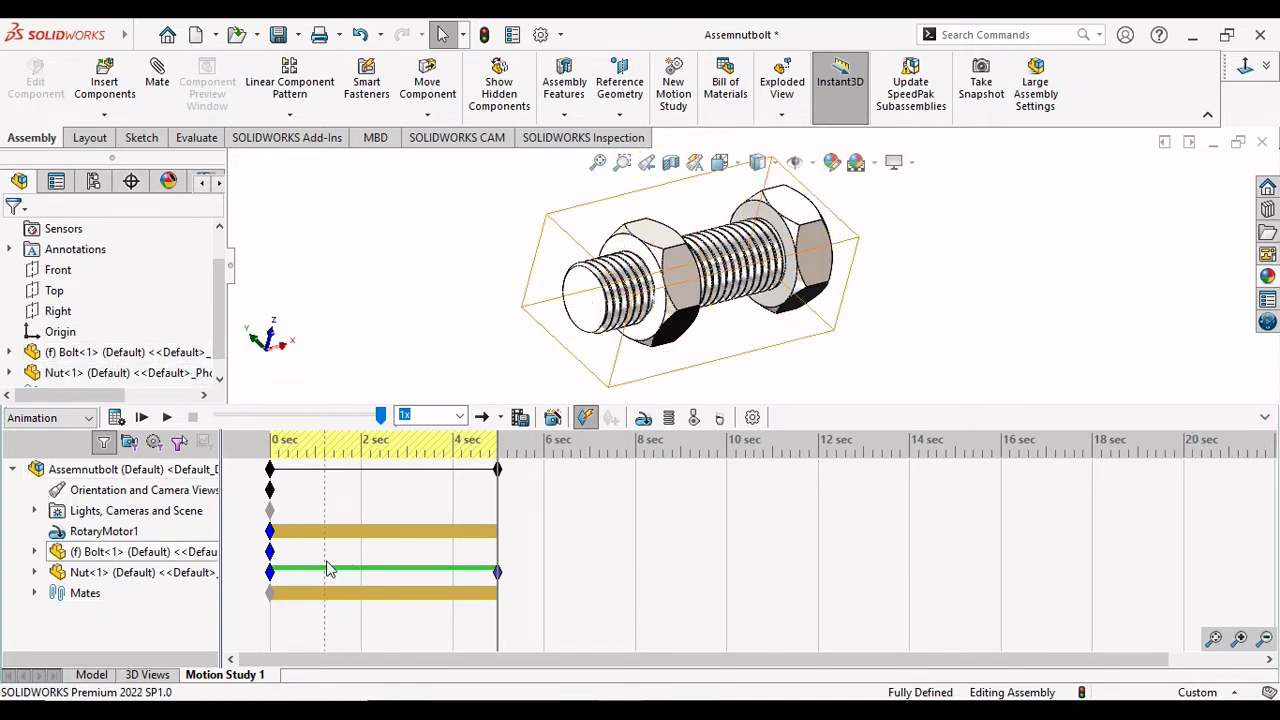
# Edit RotaryMotor1 and raise its constant speed from 50 to 100 RPM.
pyautogui.rightClick(112, 535)
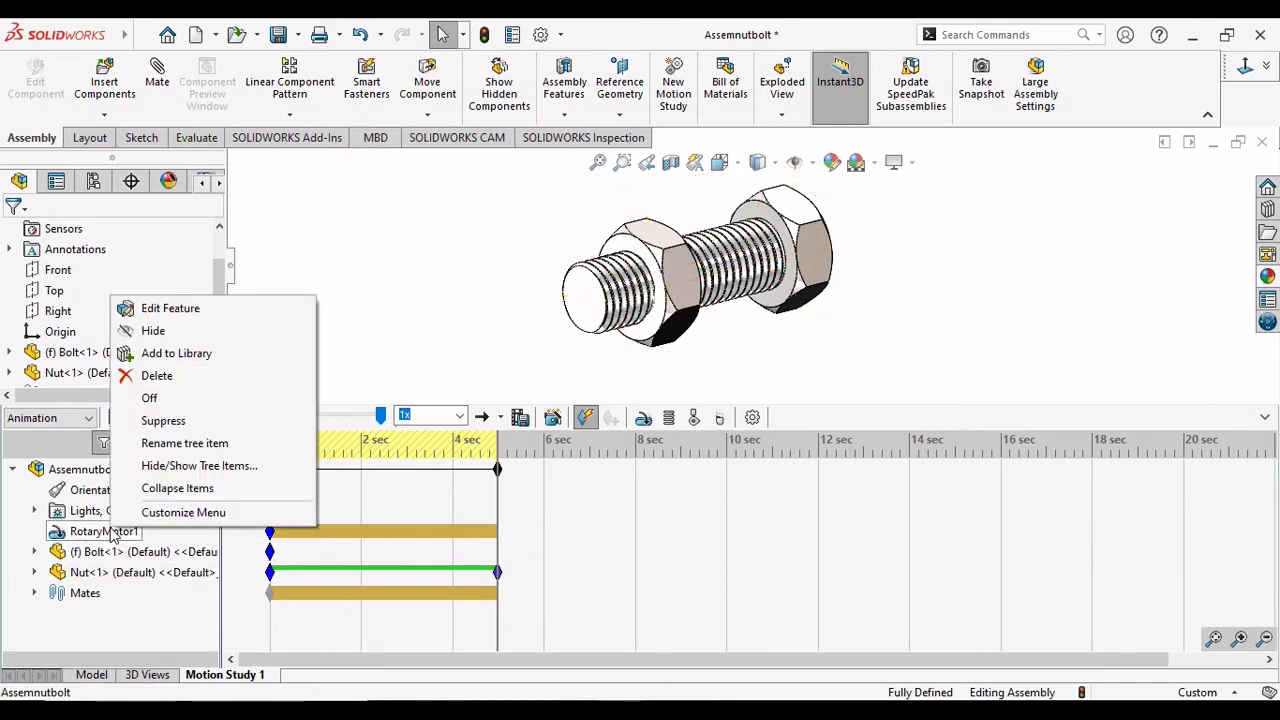
pyautogui.click(193, 314)
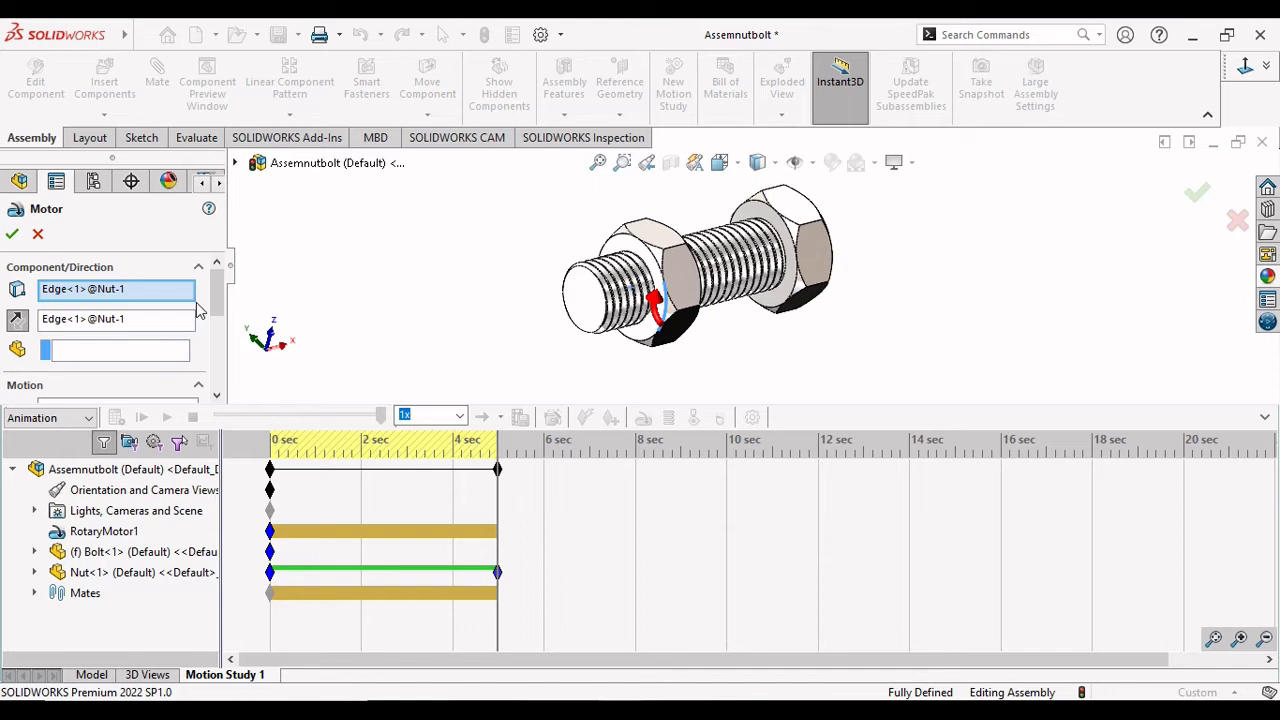
pyautogui.scroll(-2, 210, 305)
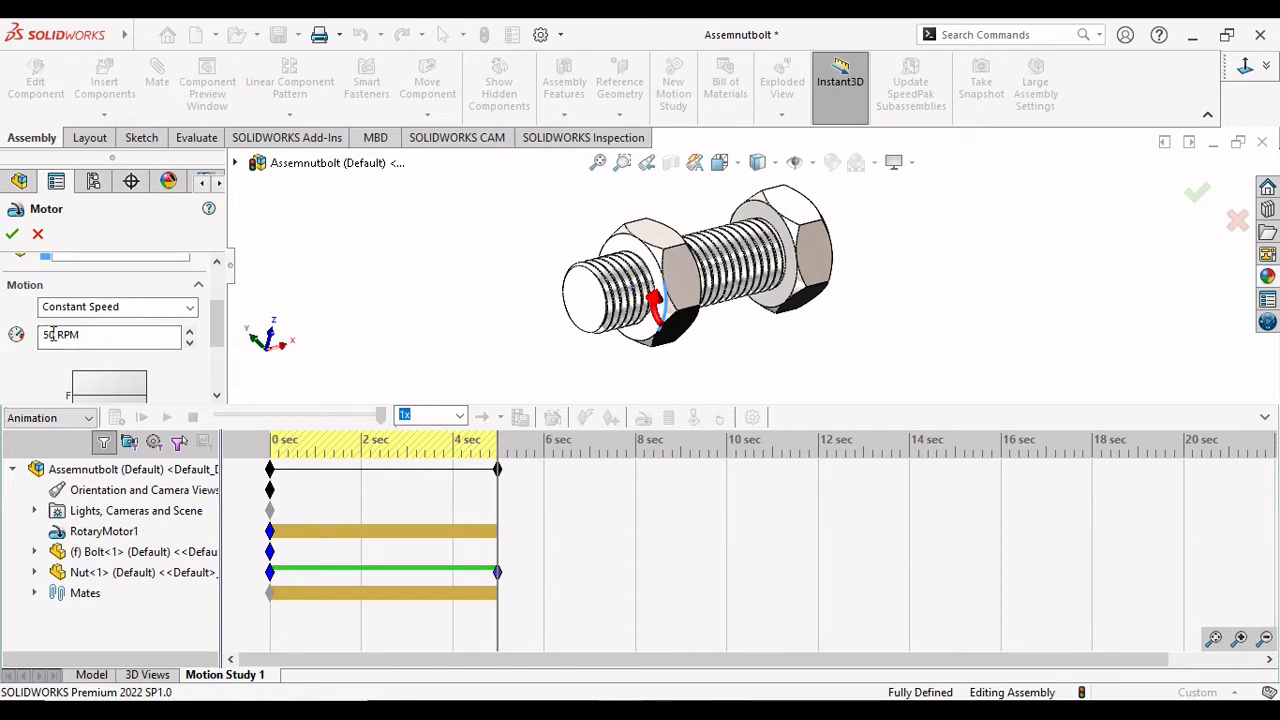
pyautogui.doubleClick(53, 335)
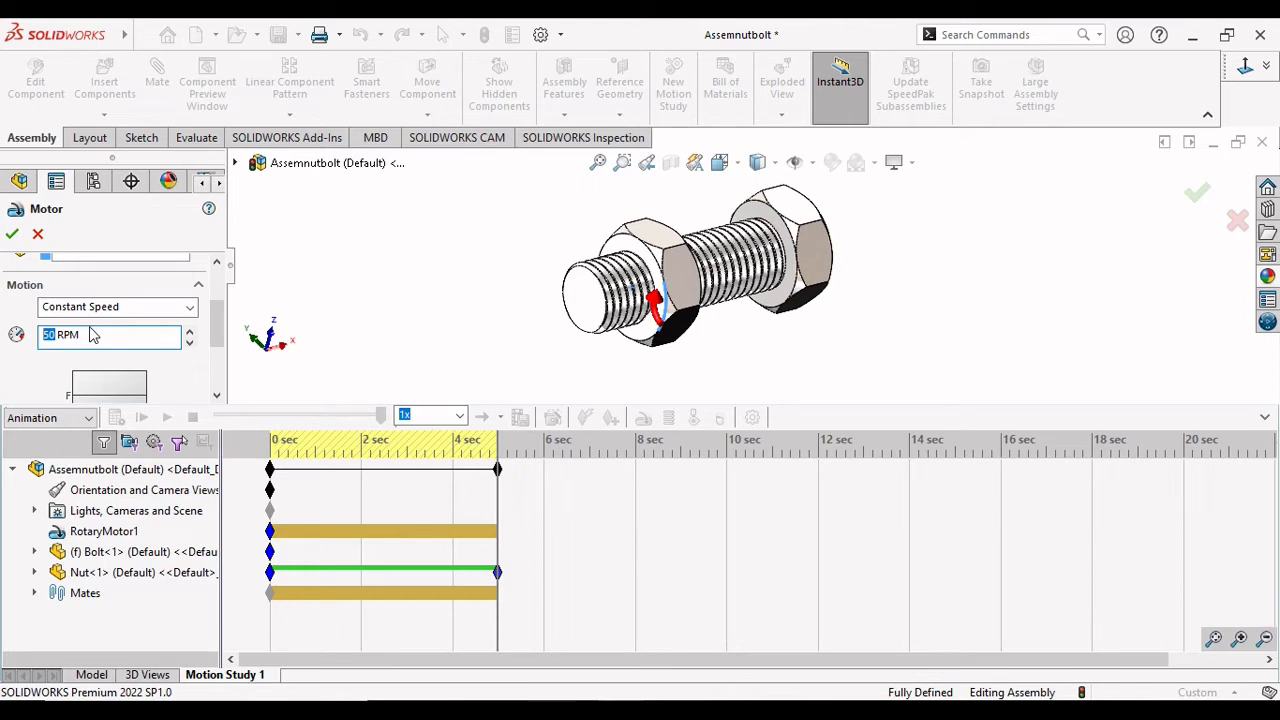
pyautogui.write('100')
pyautogui.scroll(-2, 92, 334)
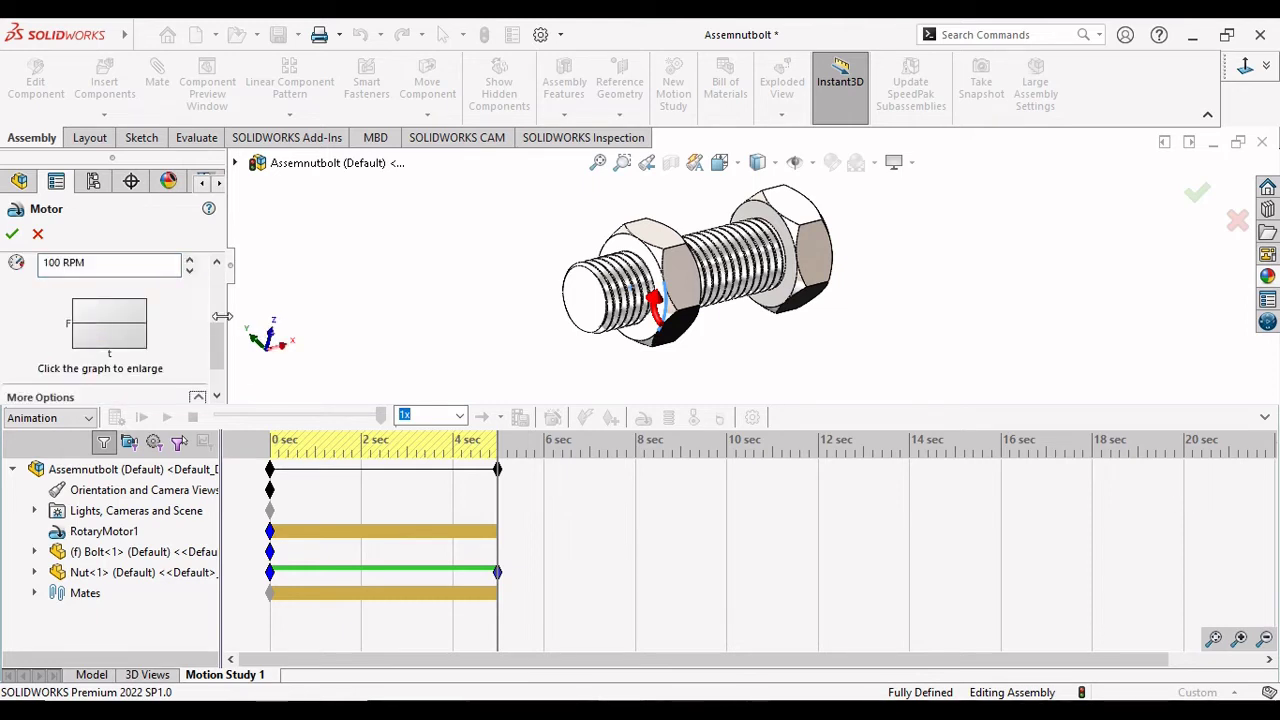
pyautogui.moveTo(210, 350); pyautogui.dragTo(210, 292)
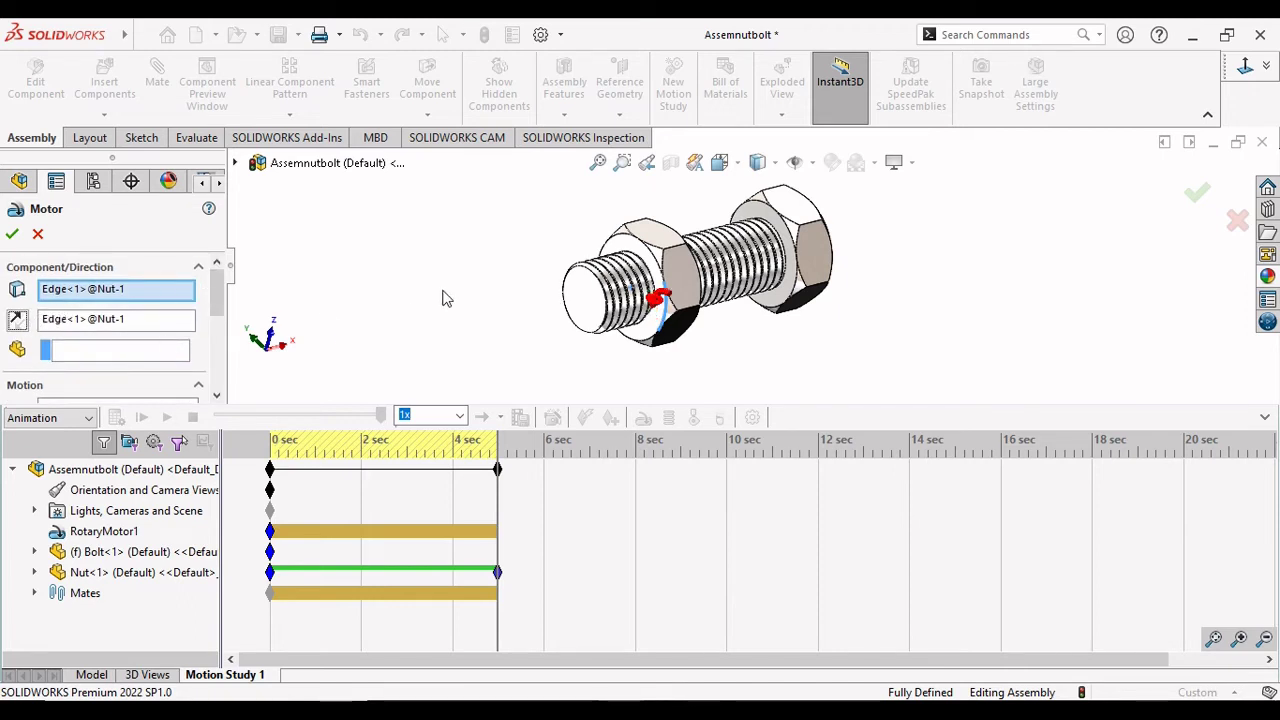
pyautogui.click(12, 236)
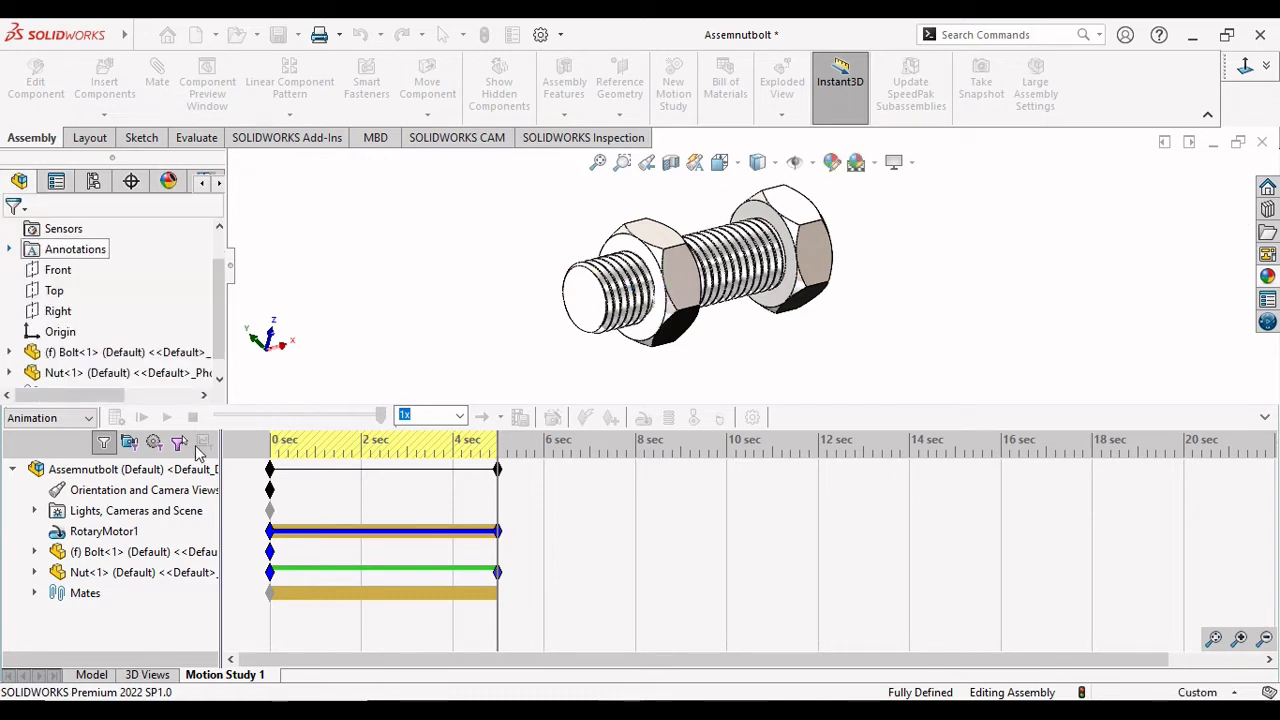
# Recalculate the study and play back the 100 RPM nut rotation from the start.
pyautogui.click(115, 418)
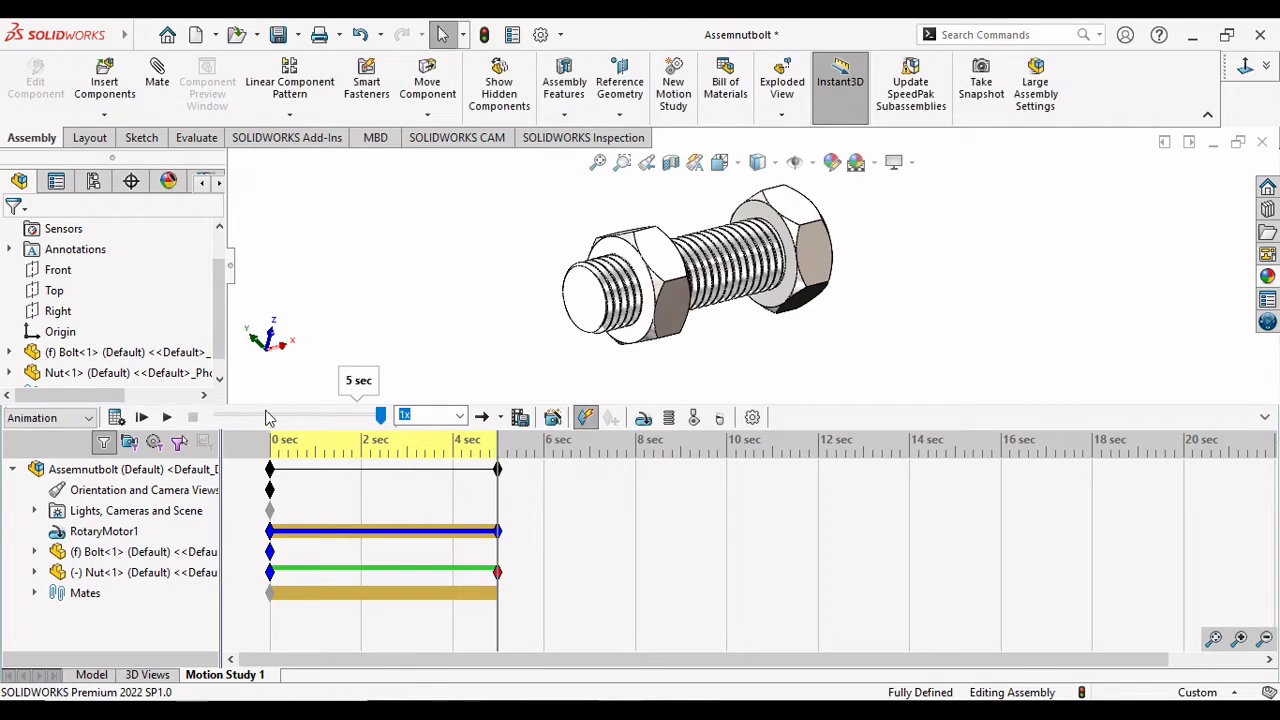
pyautogui.click(165, 417)
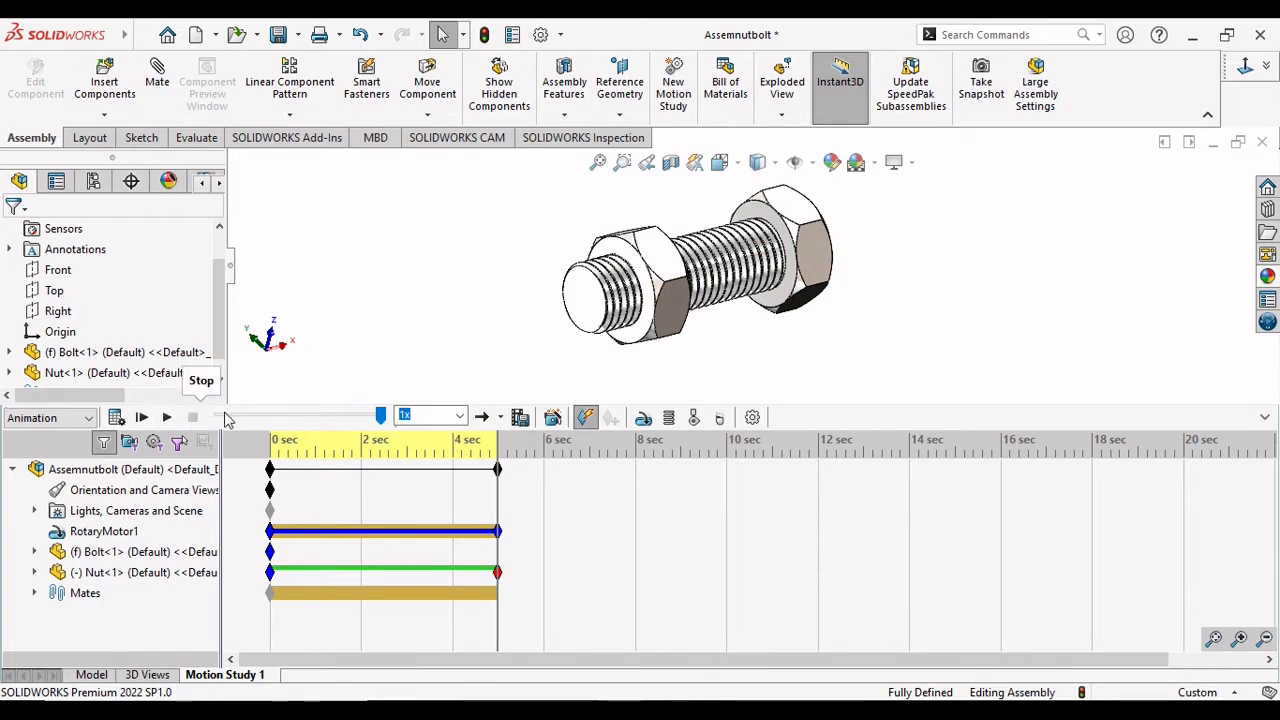
# Delete RotaryMotor1, confirming the deletion, and begin a new motor definition.
pyautogui.rightClick(110, 535)
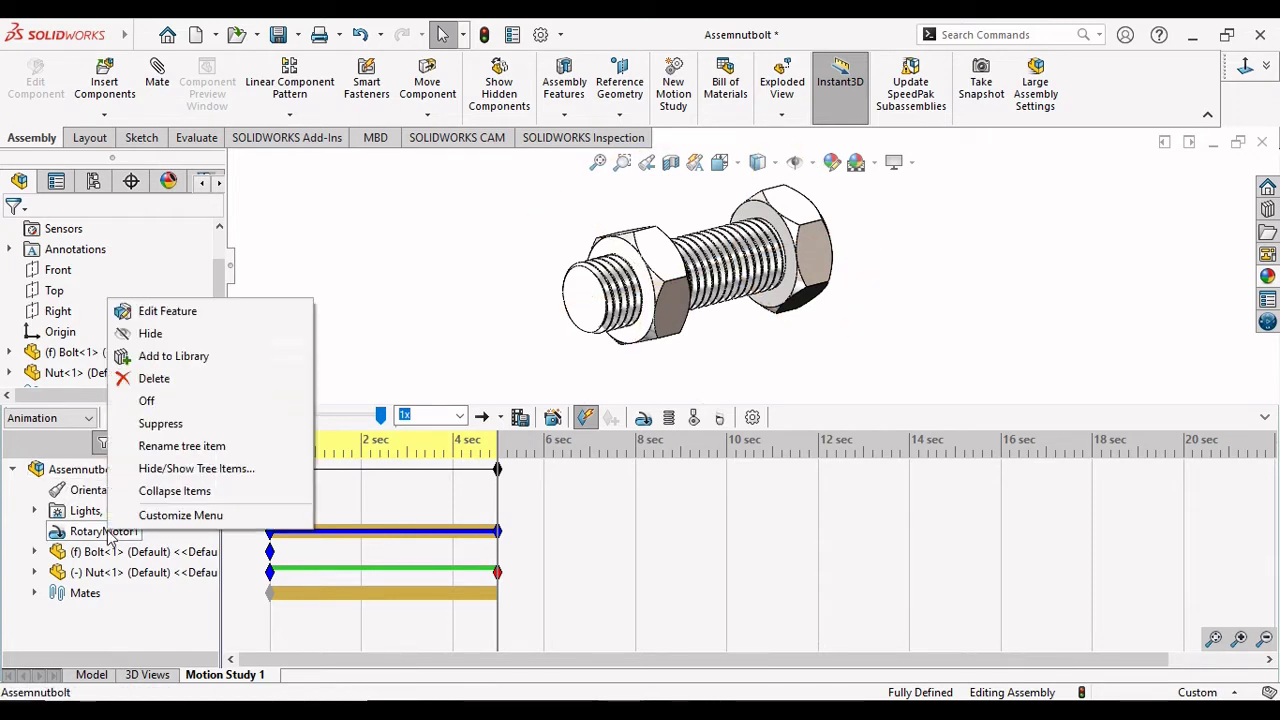
pyautogui.click(195, 381)
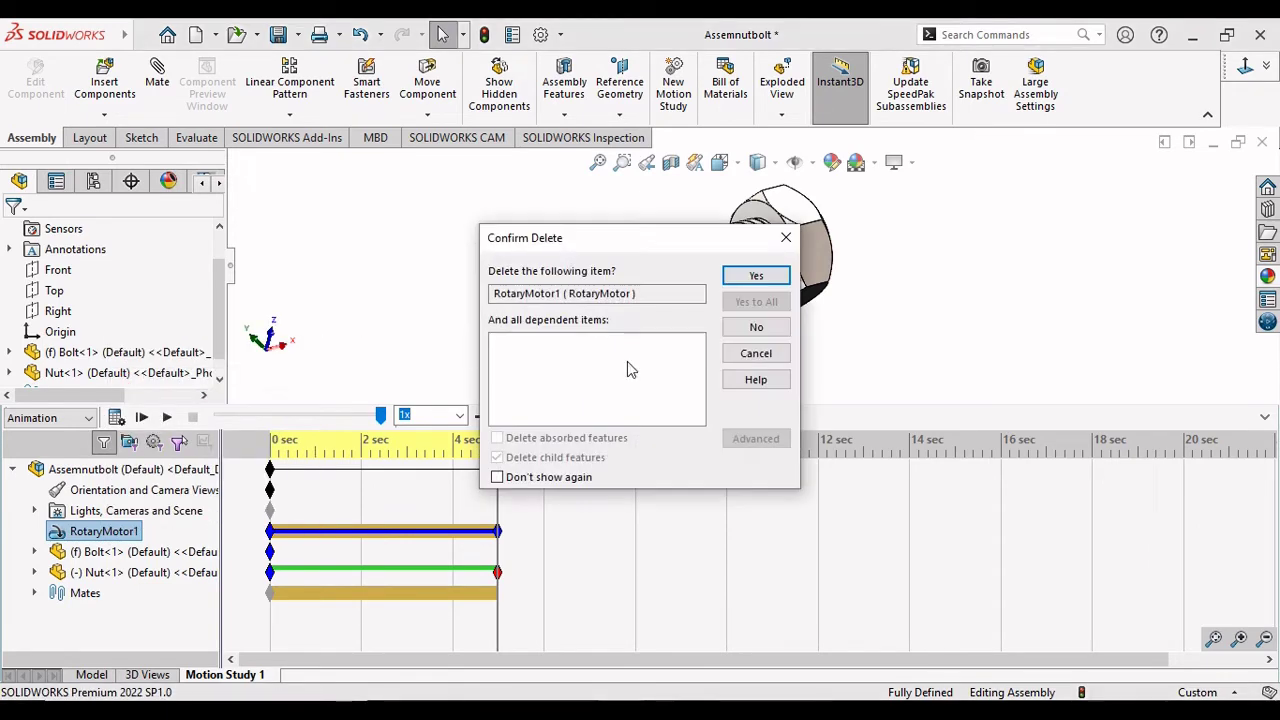
pyautogui.click(752, 278)
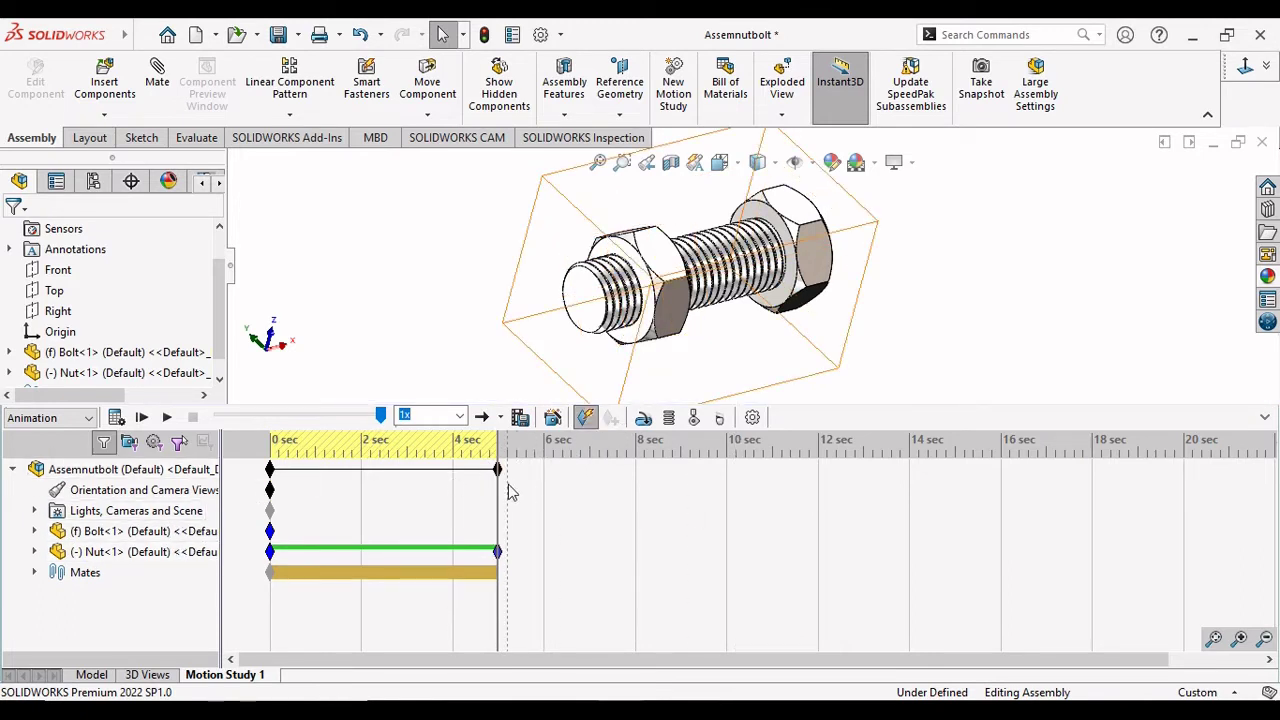
pyautogui.click(643, 417)
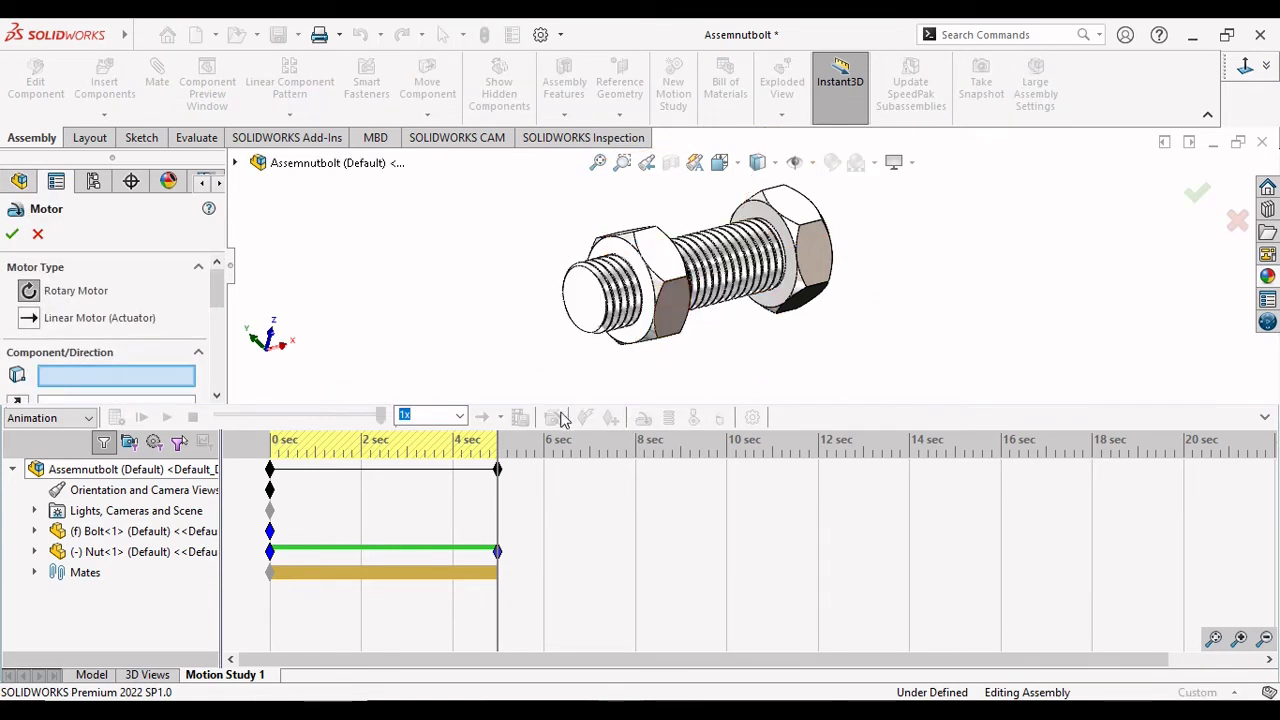
# Cancel the new motor and spin the nut around the bolt with Move Component.
pyautogui.click(38, 234)
pyautogui.click(660, 308)
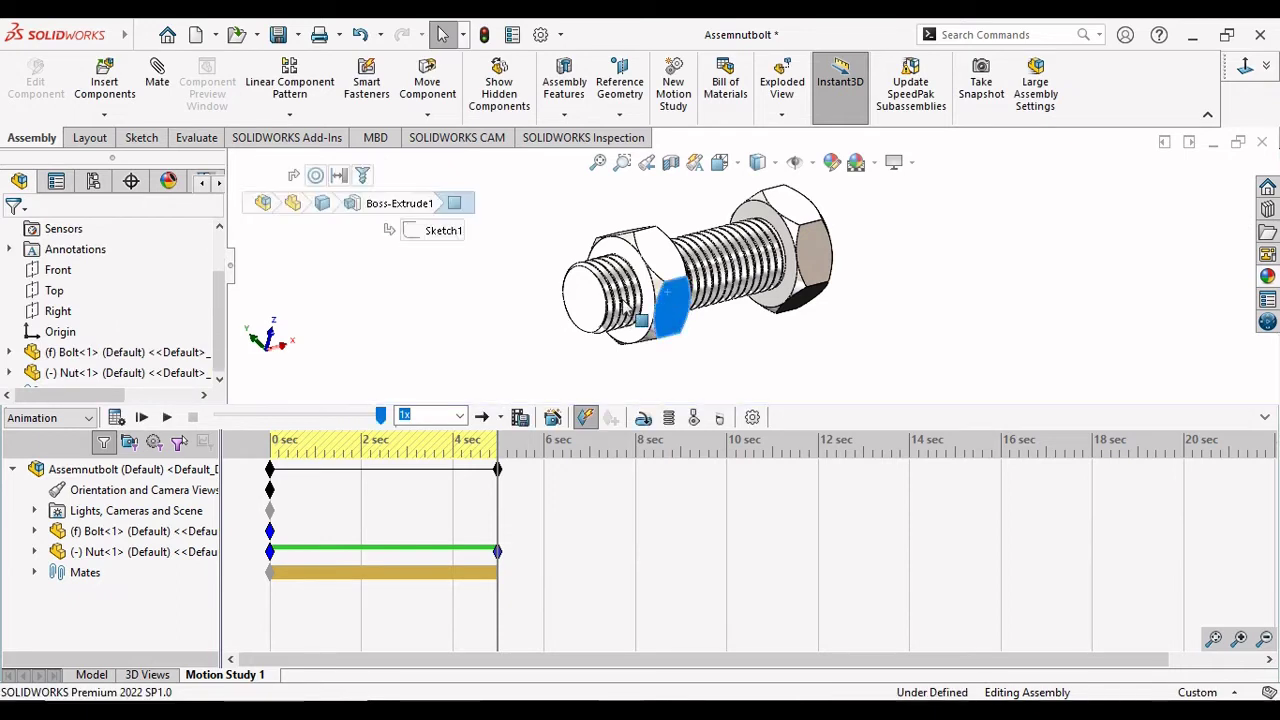
pyautogui.moveTo(624, 304)
pyautogui.mouseDown()
pyautogui.moveTo(675, 313)
pyautogui.moveTo(695, 279)
pyautogui.moveTo(648, 350)
pyautogui.moveTo(596, 377)
pyautogui.mouseUp()
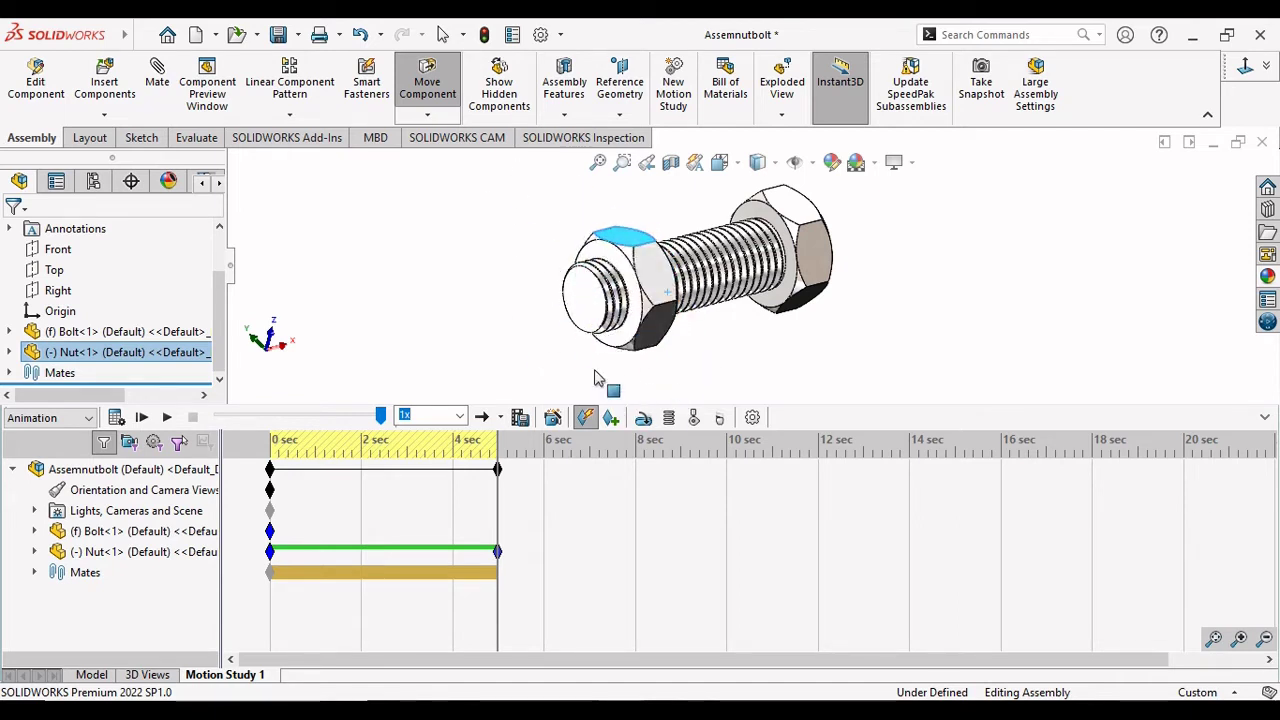
pyautogui.moveTo(594, 377)
pyautogui.mouseDown()
pyautogui.moveTo(692, 381)
pyautogui.moveTo(686, 284)
pyautogui.mouseUp()
pyautogui.moveTo(632, 222)
pyautogui.mouseDown()
pyautogui.moveTo(592, 300)
pyautogui.moveTo(558, 303)
pyautogui.mouseUp()
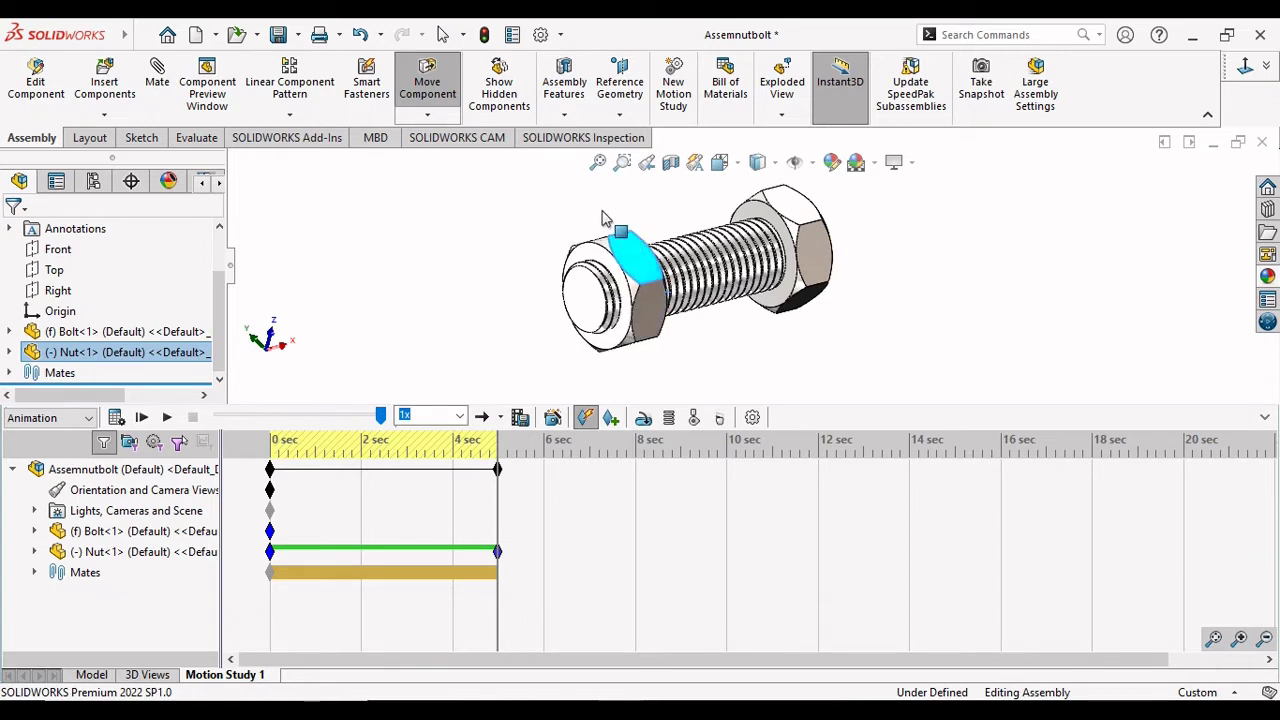
pyautogui.moveTo(604, 219)
pyautogui.mouseDown()
pyautogui.moveTo(555, 335)
pyautogui.moveTo(603, 369)
pyautogui.moveTo(549, 291)
pyautogui.moveTo(583, 192)
pyautogui.moveTo(535, 241)
pyautogui.moveTo(552, 358)
pyautogui.moveTo(572, 306)
pyautogui.moveTo(534, 297)
pyautogui.moveTo(645, 352)
pyautogui.moveTo(578, 408)
pyautogui.moveTo(563, 236)
pyautogui.moveTo(556, 344)
pyautogui.moveTo(540, 252)
pyautogui.moveTo(630, 395)
pyautogui.mouseUp()
pyautogui.moveTo(630, 395); pyautogui.dragTo(549, 249)
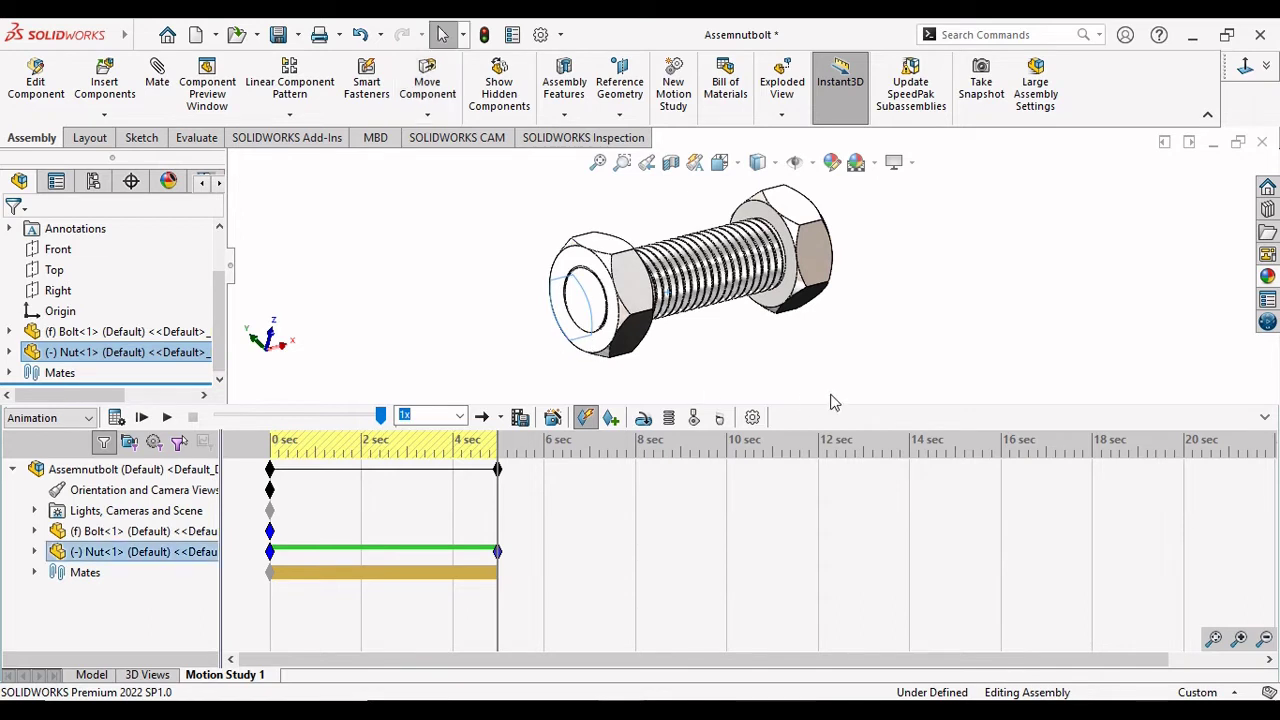
# Drag the assembly's end key to extend the study from 5 to 12 seconds.
pyautogui.press('Escape')
pyautogui.click(527, 472)
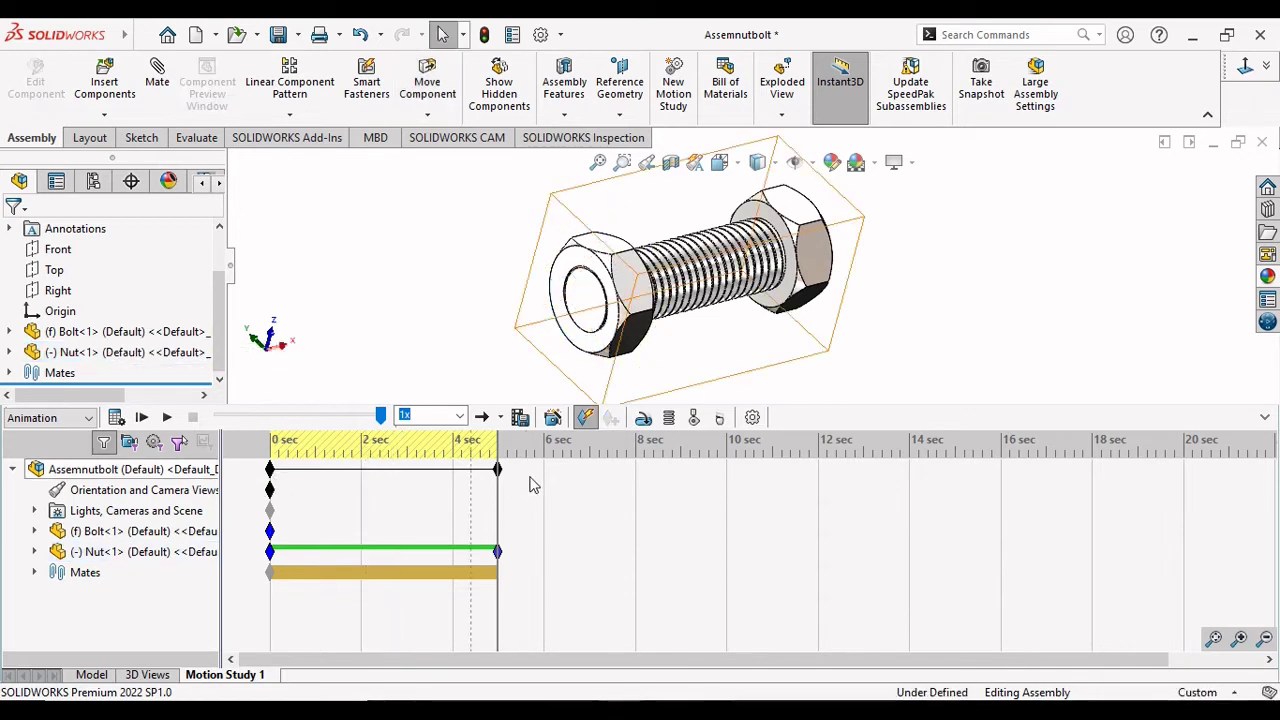
pyautogui.moveTo(500, 472); pyautogui.dragTo(818, 468)
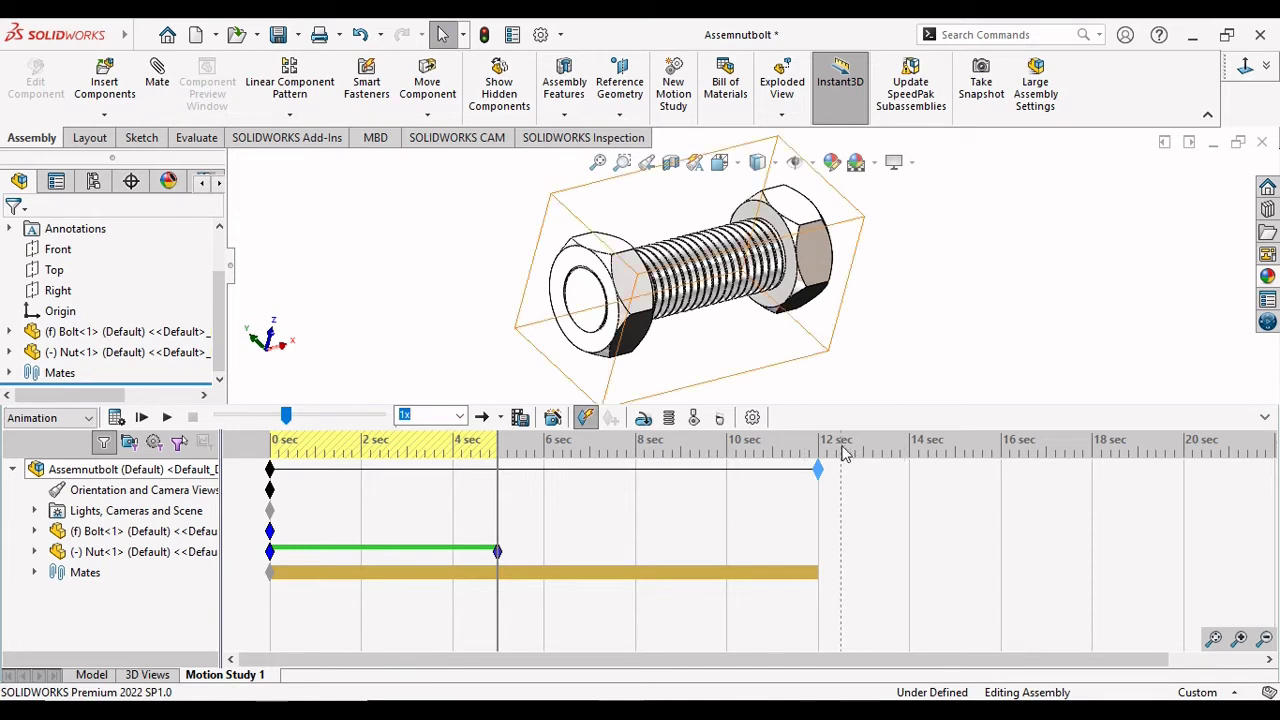
# Add a rotary motor on the nut's edge and reverse its rotation direction.
pyautogui.click(643, 418)
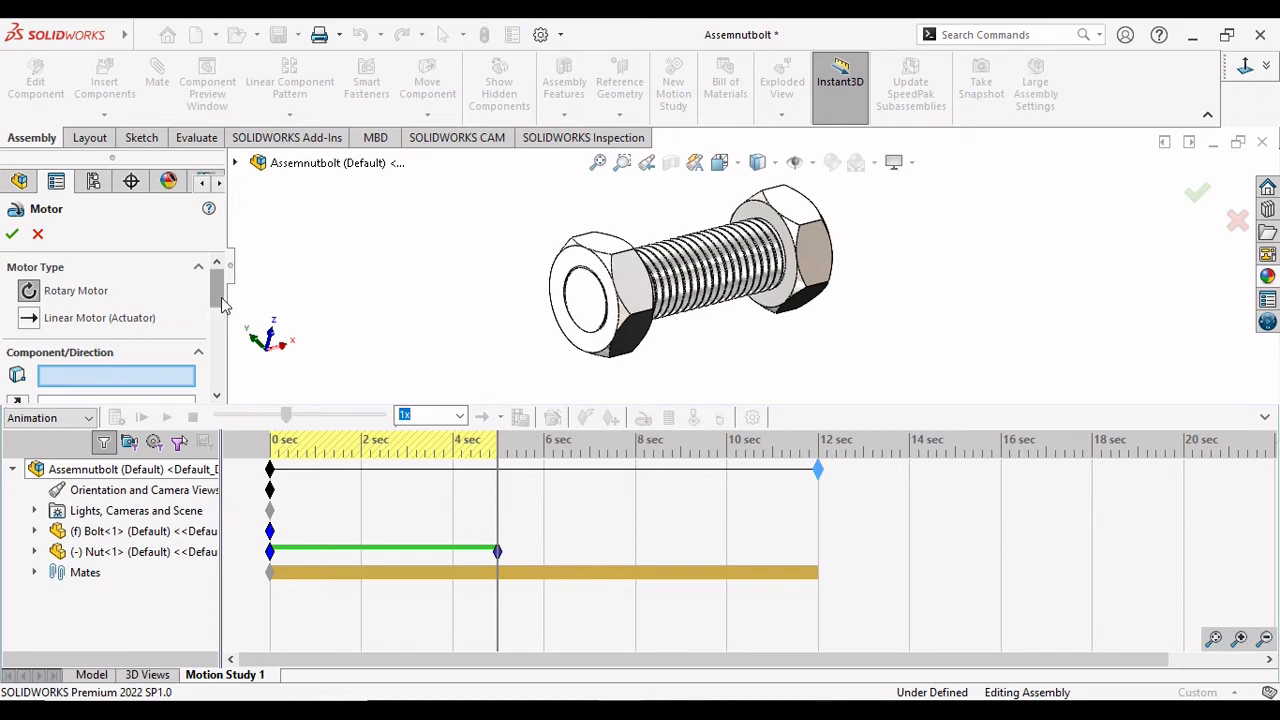
pyautogui.moveTo(219, 304); pyautogui.dragTo(219, 326)
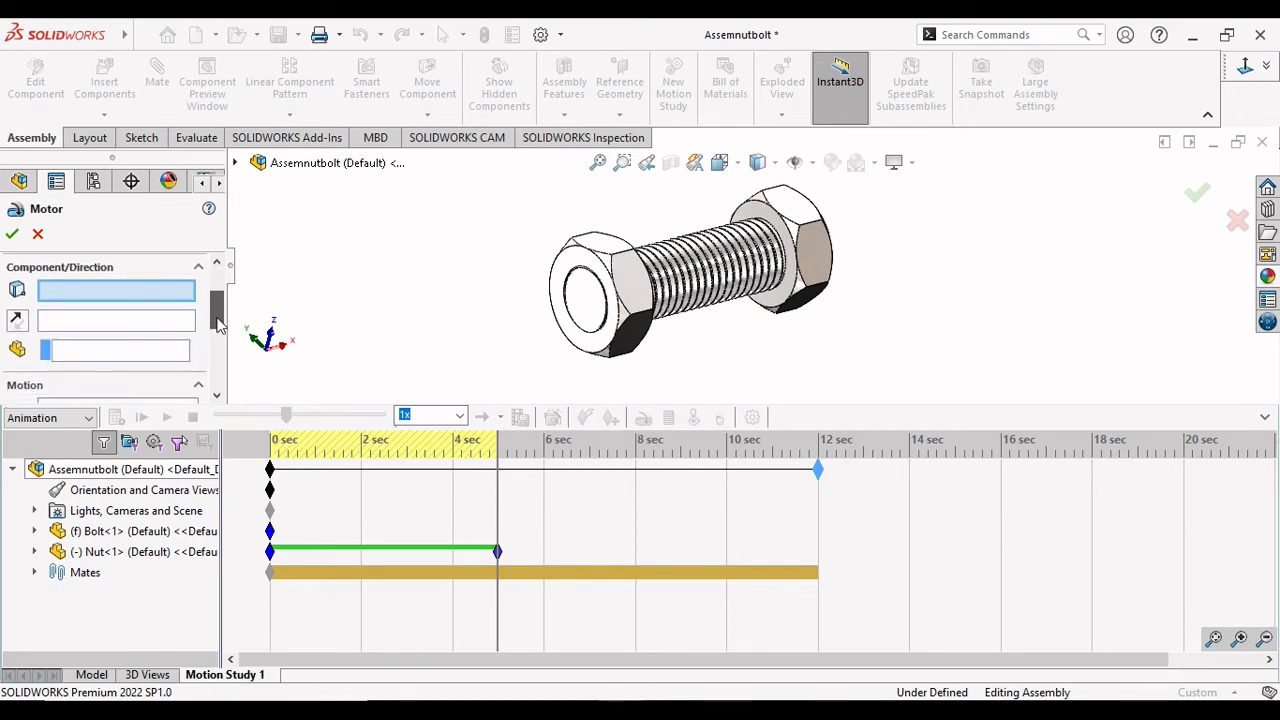
pyautogui.click(60, 321)
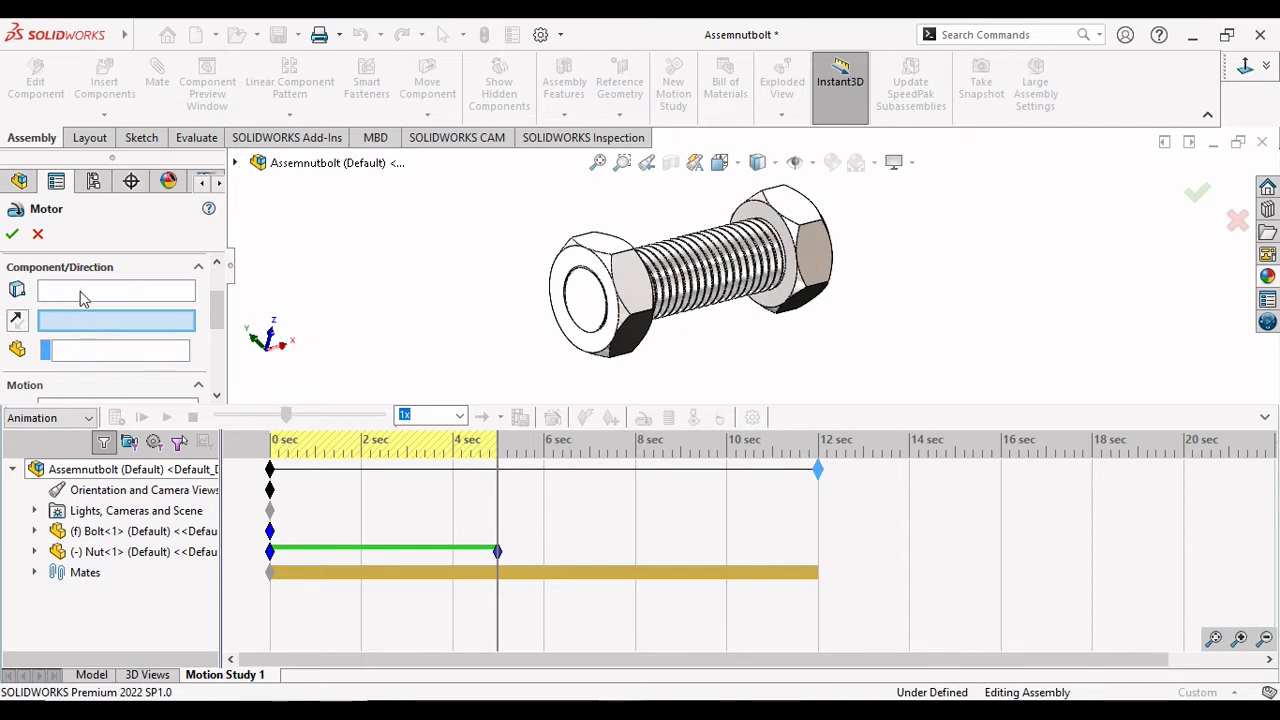
pyautogui.scroll(2, 222, 284)
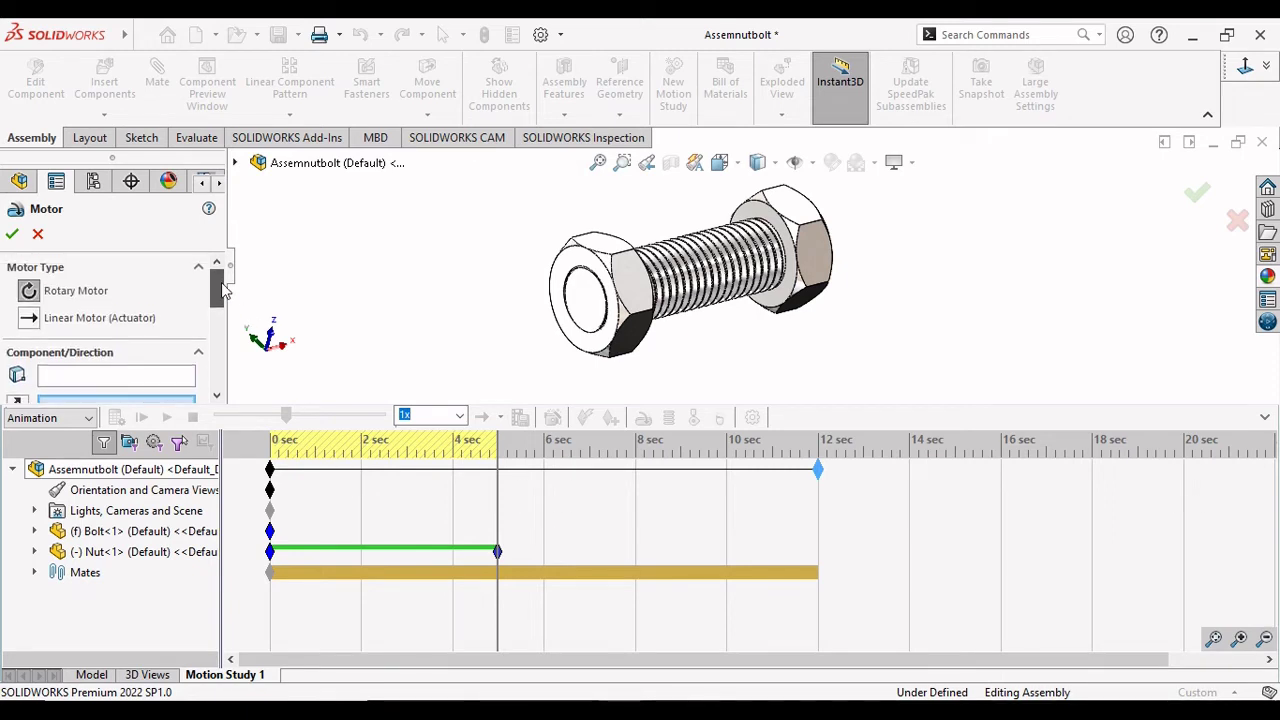
pyautogui.scroll(-1, 222, 288)
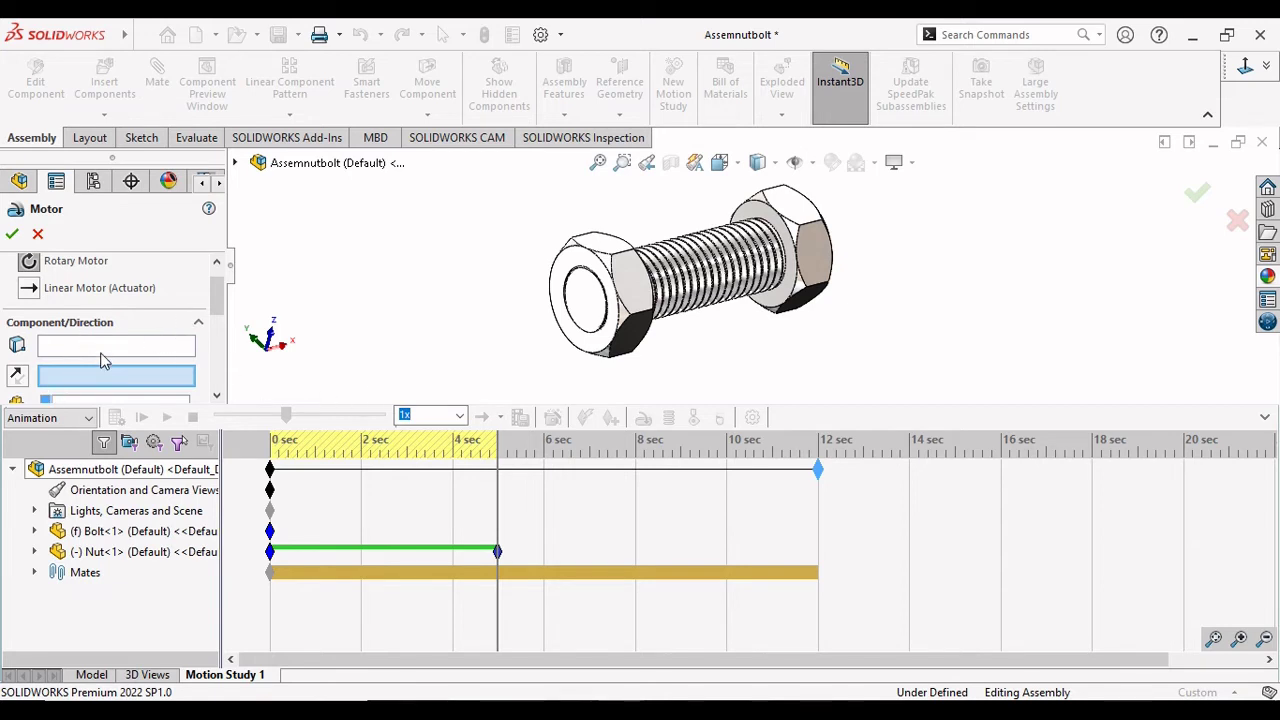
pyautogui.click(105, 347)
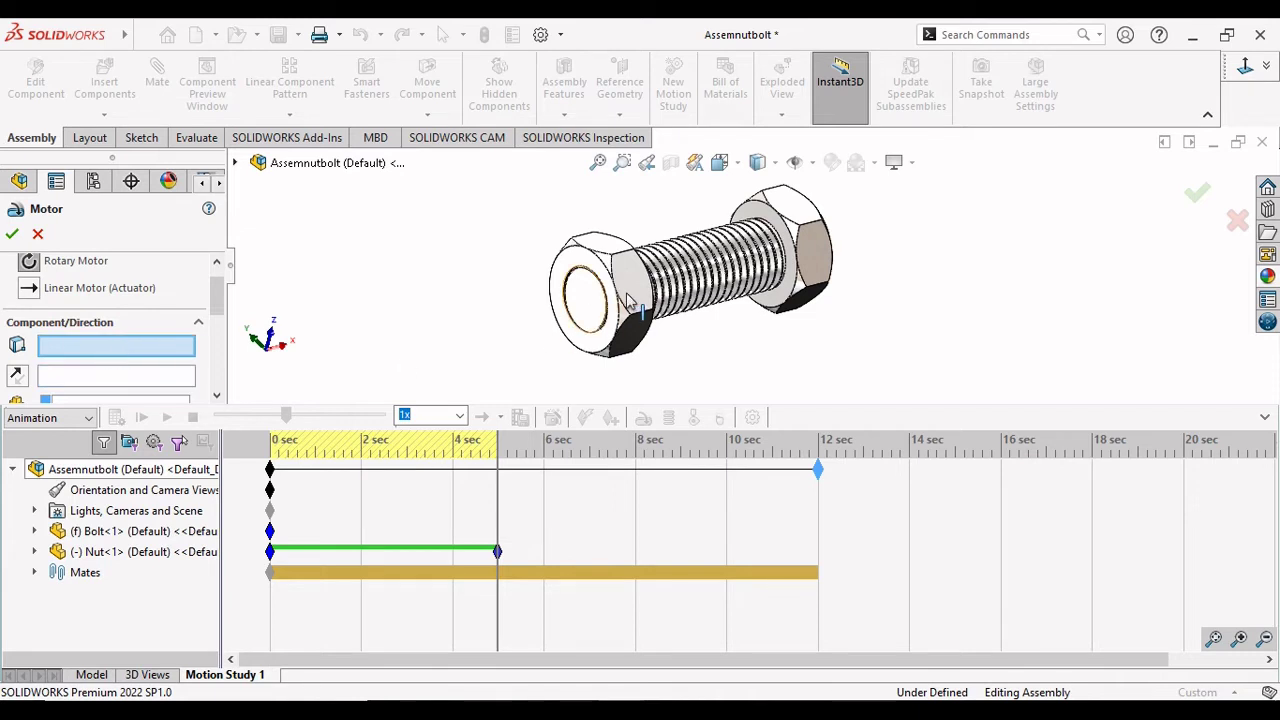
pyautogui.click(604, 260)
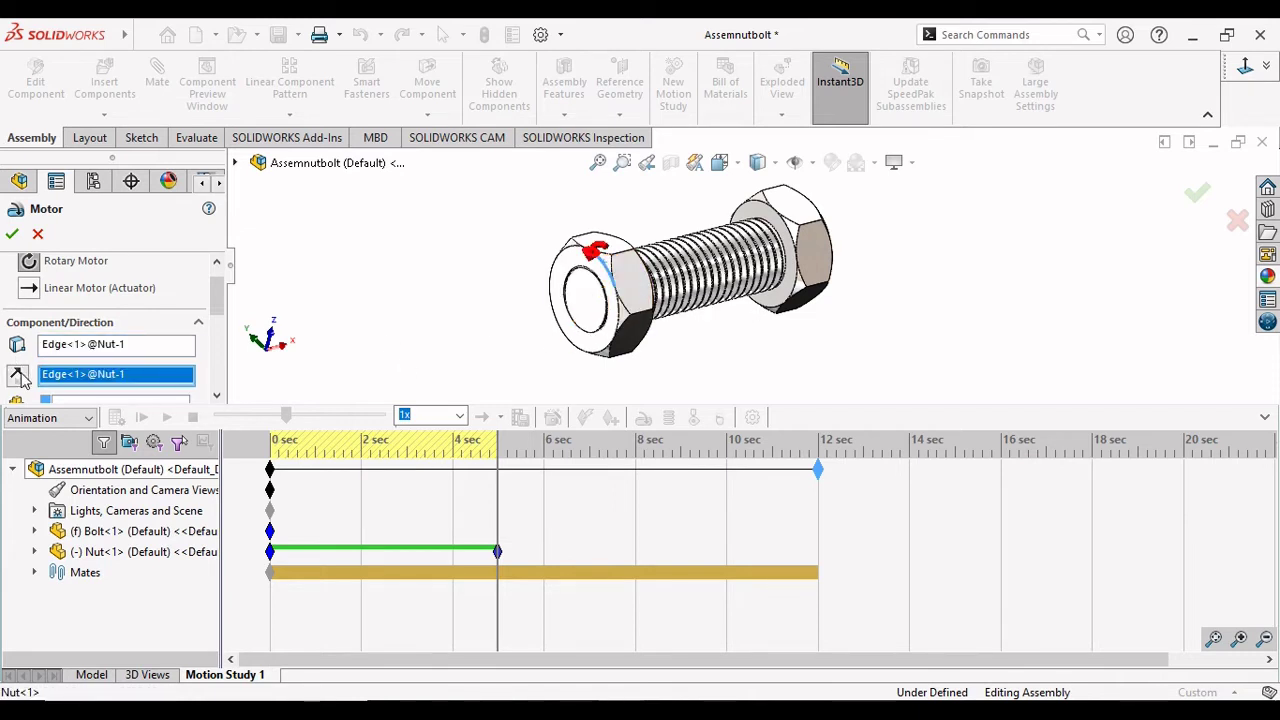
pyautogui.click(18, 374)
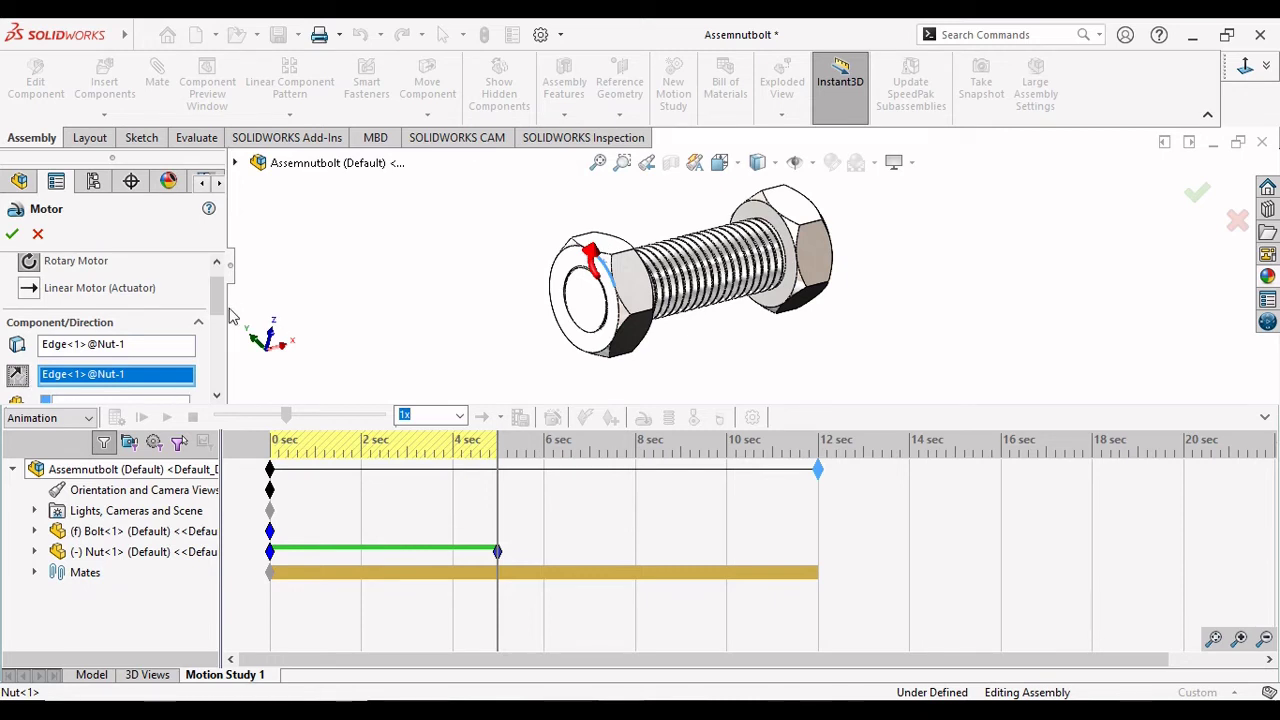
# Enter 50 as the motor's constant speed value and confirm it.
pyautogui.scroll(-5, 225, 313)
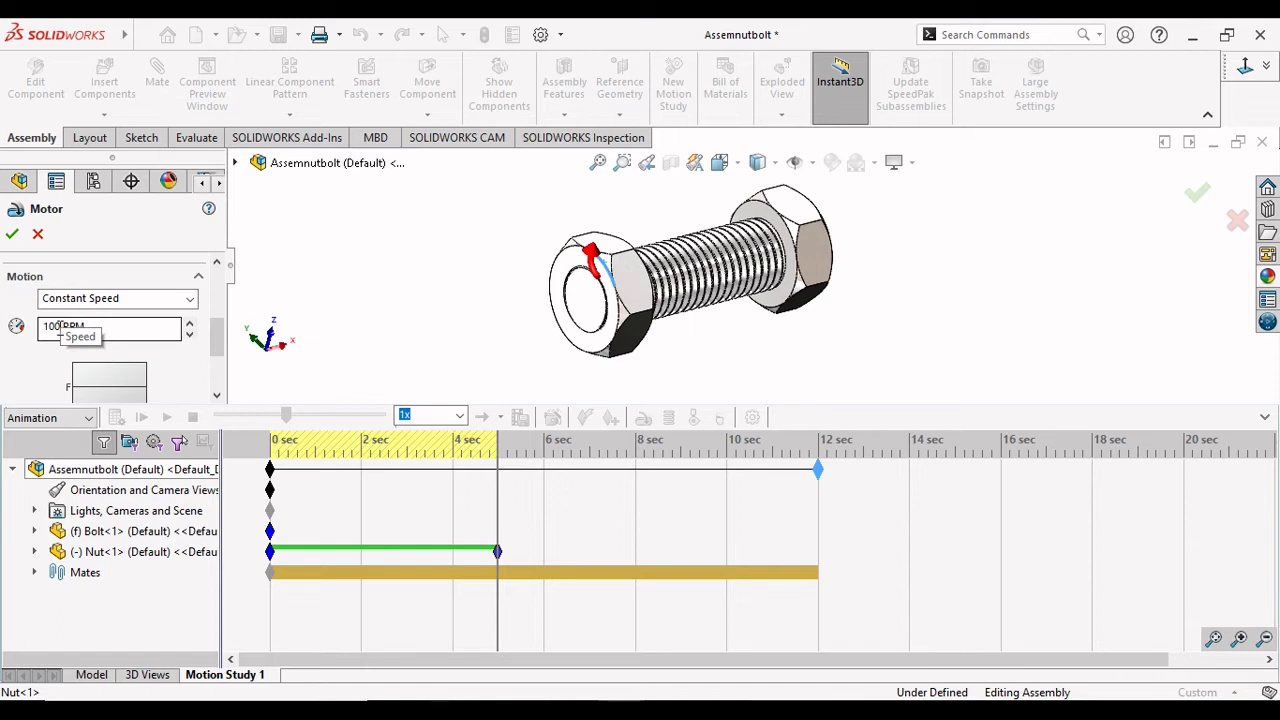
pyautogui.moveTo(60, 327); pyautogui.dragTo(36, 330)
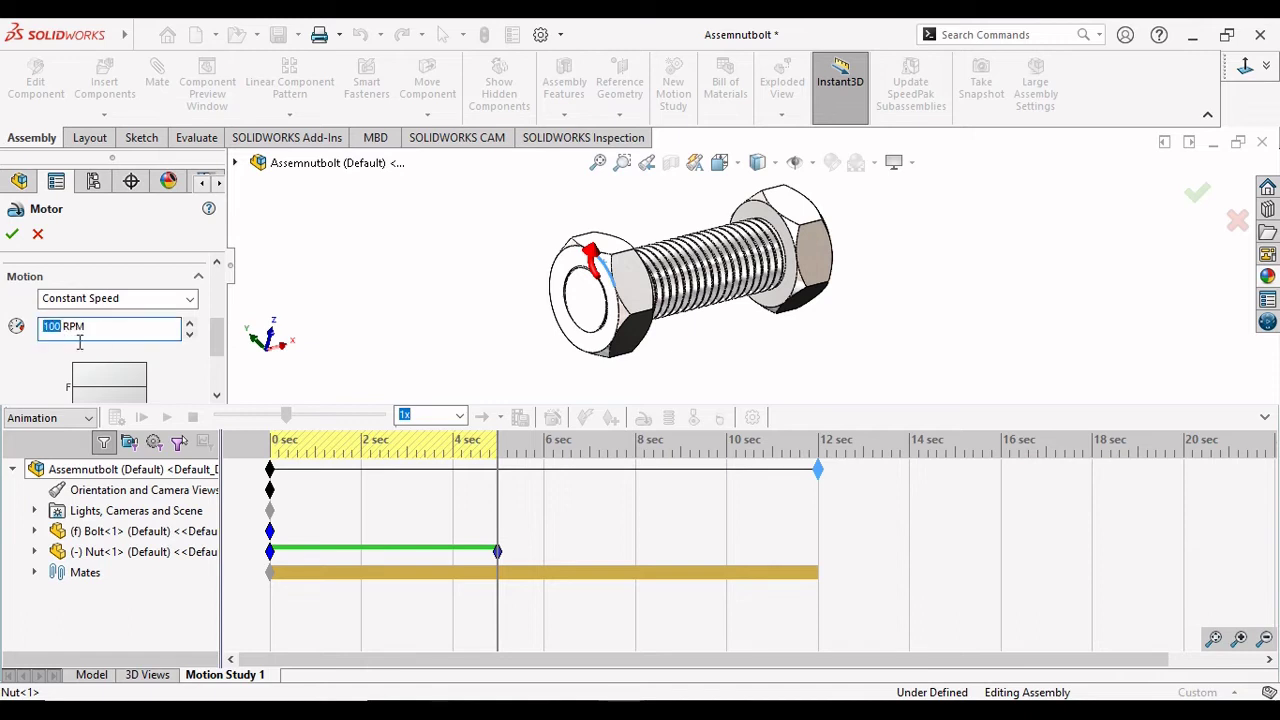
pyautogui.write('50')
pyautogui.scroll(-1, 192, 370)
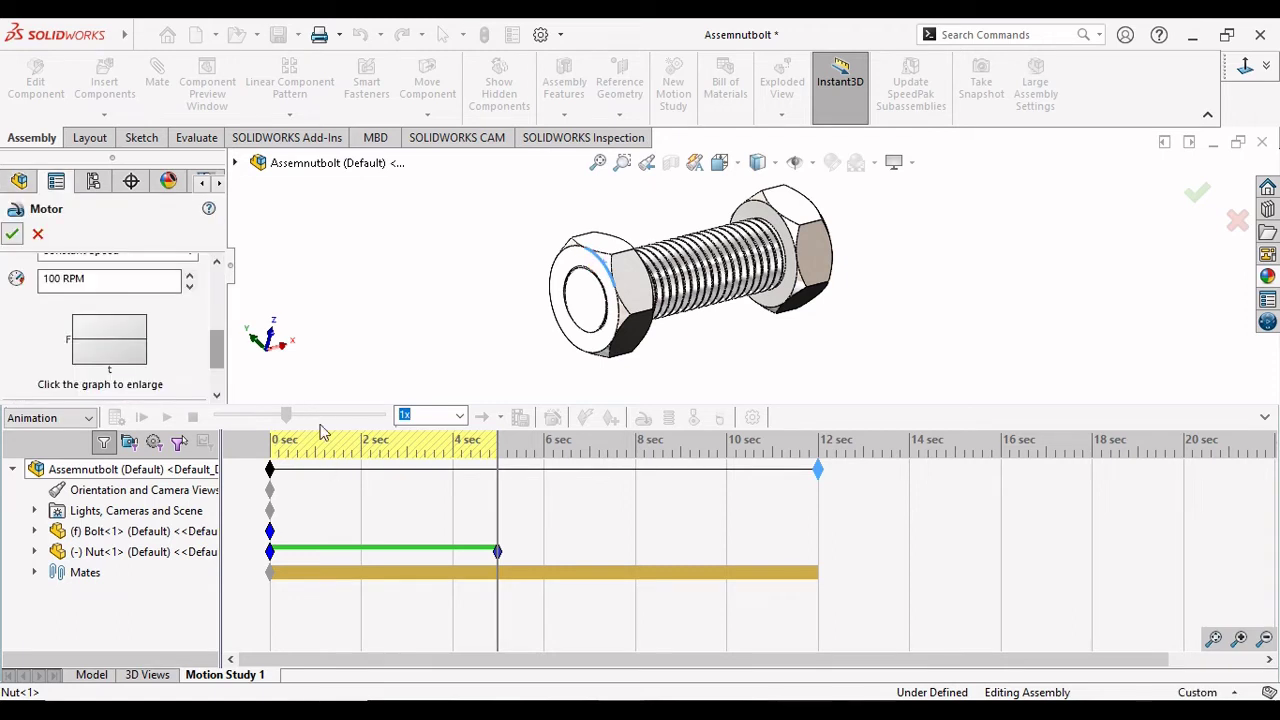
pyautogui.press('Return')
# Accept the rotary motor, then calculate and play the 12-second motion study.
pyautogui.click(116, 417)
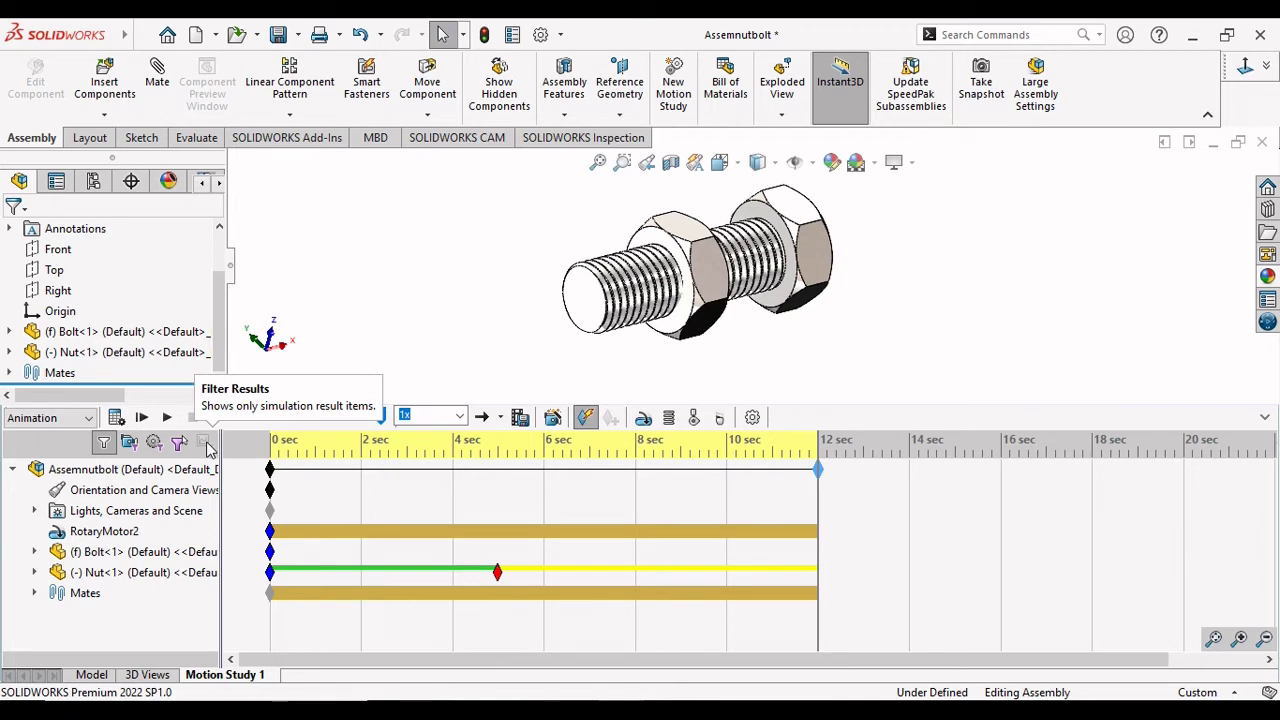
pyautogui.click(167, 419)
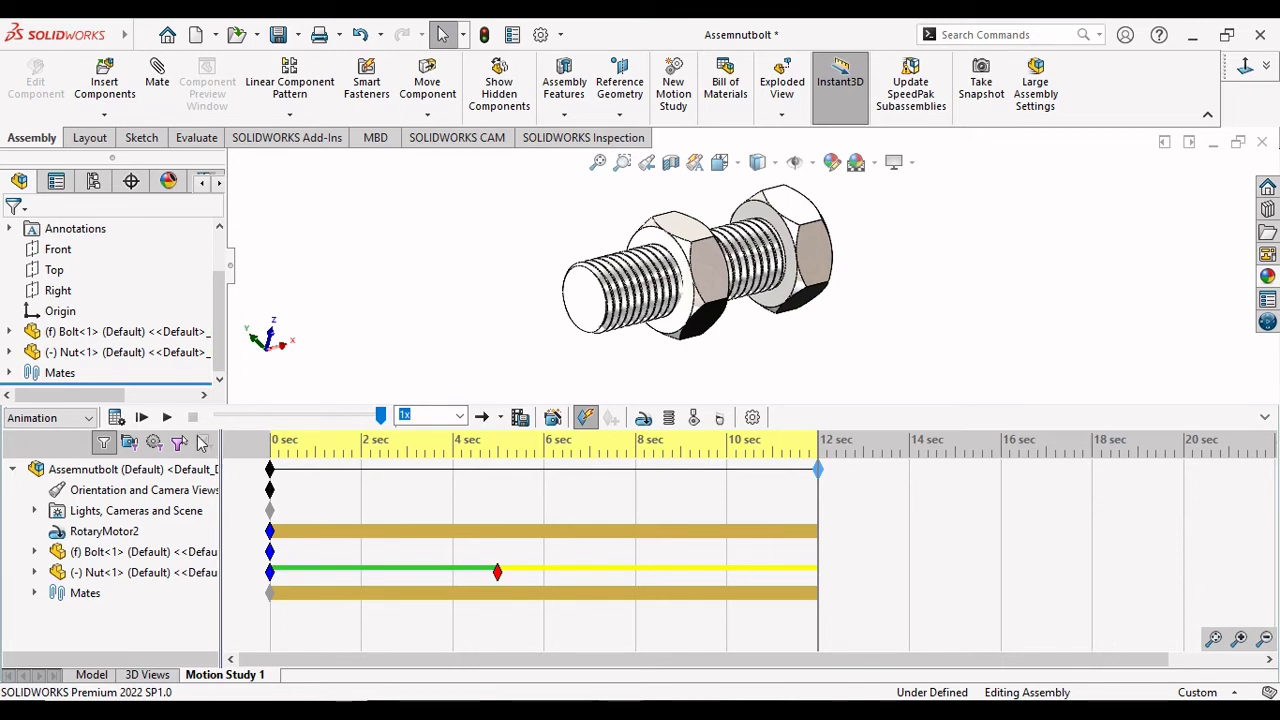
# Change RotaryMotor2 from 100 to 50 RPM, then recalculate and replay the study.
pyautogui.rightClick(99, 535)
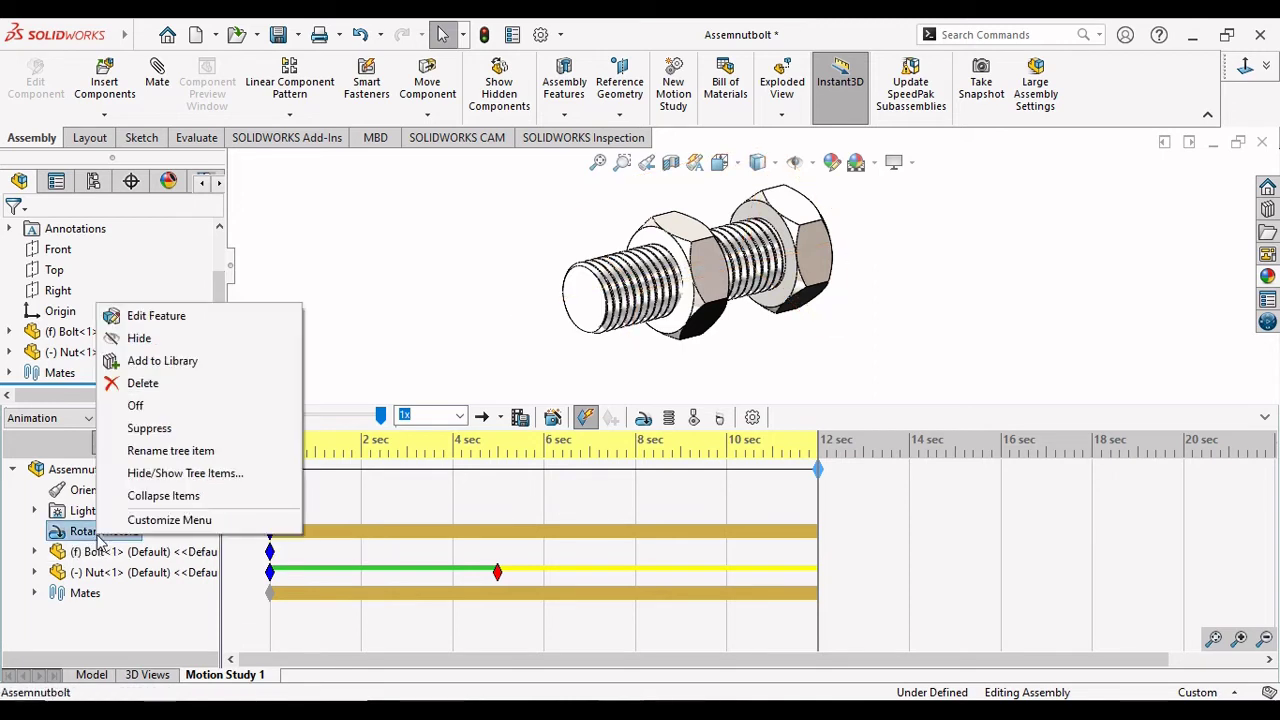
pyautogui.click(178, 318)
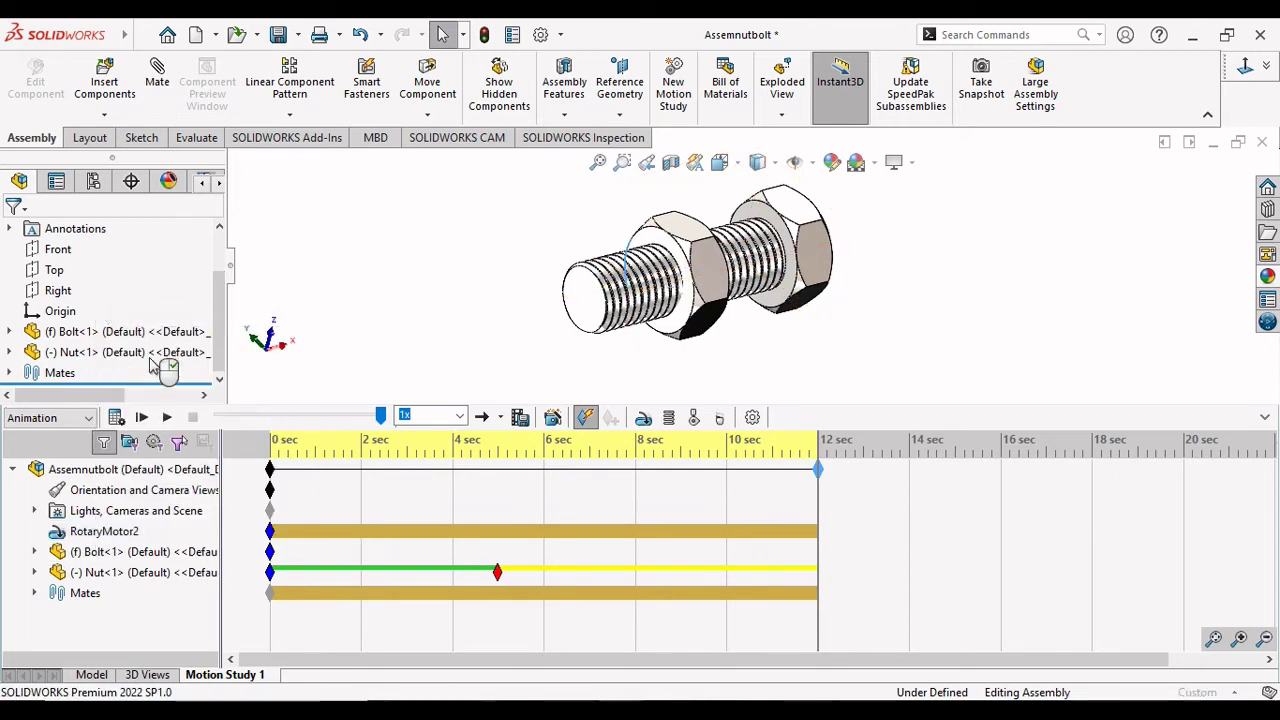
pyautogui.moveTo(217, 300); pyautogui.dragTo(218, 364)
pyautogui.doubleClick(50, 318)
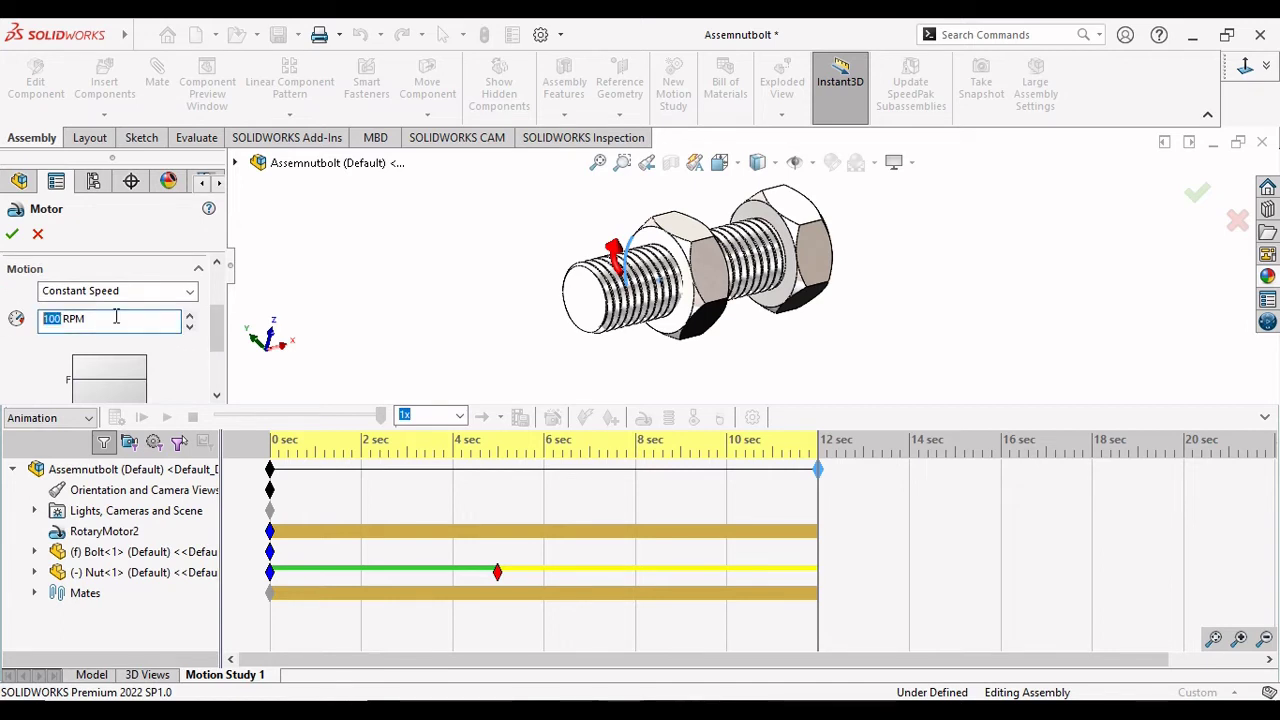
pyautogui.write('50')
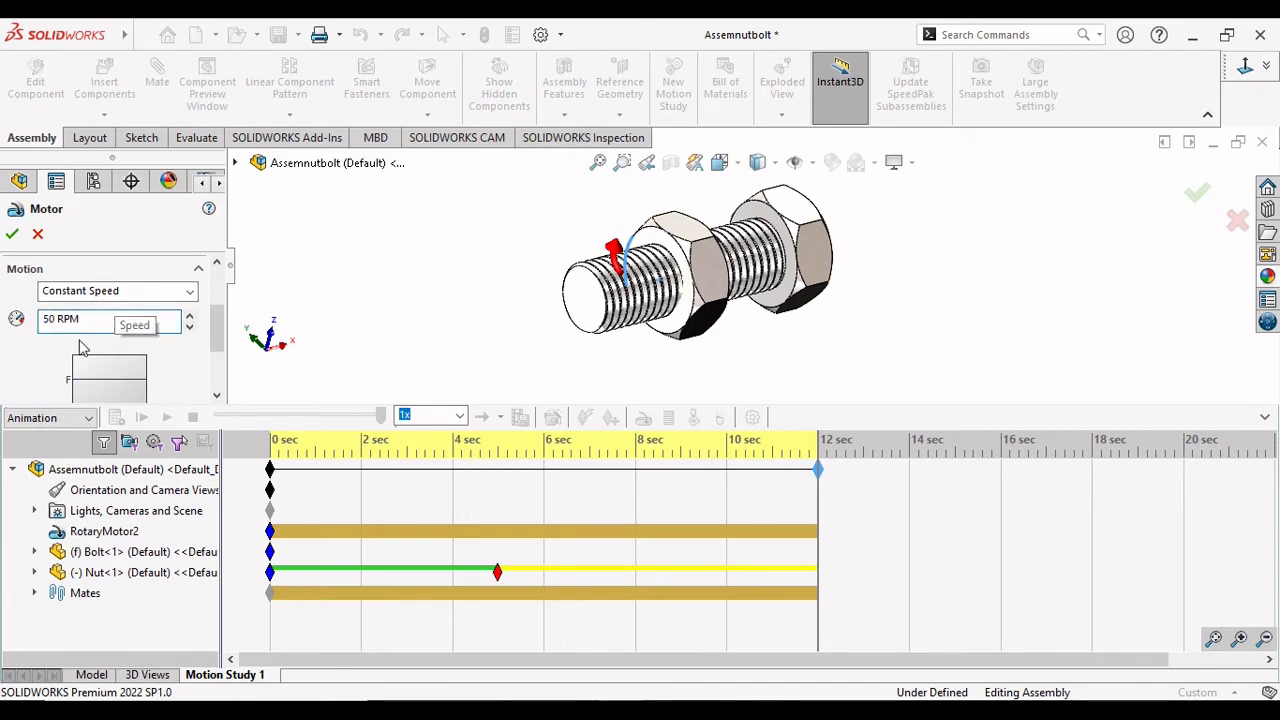
pyautogui.click(12, 233)
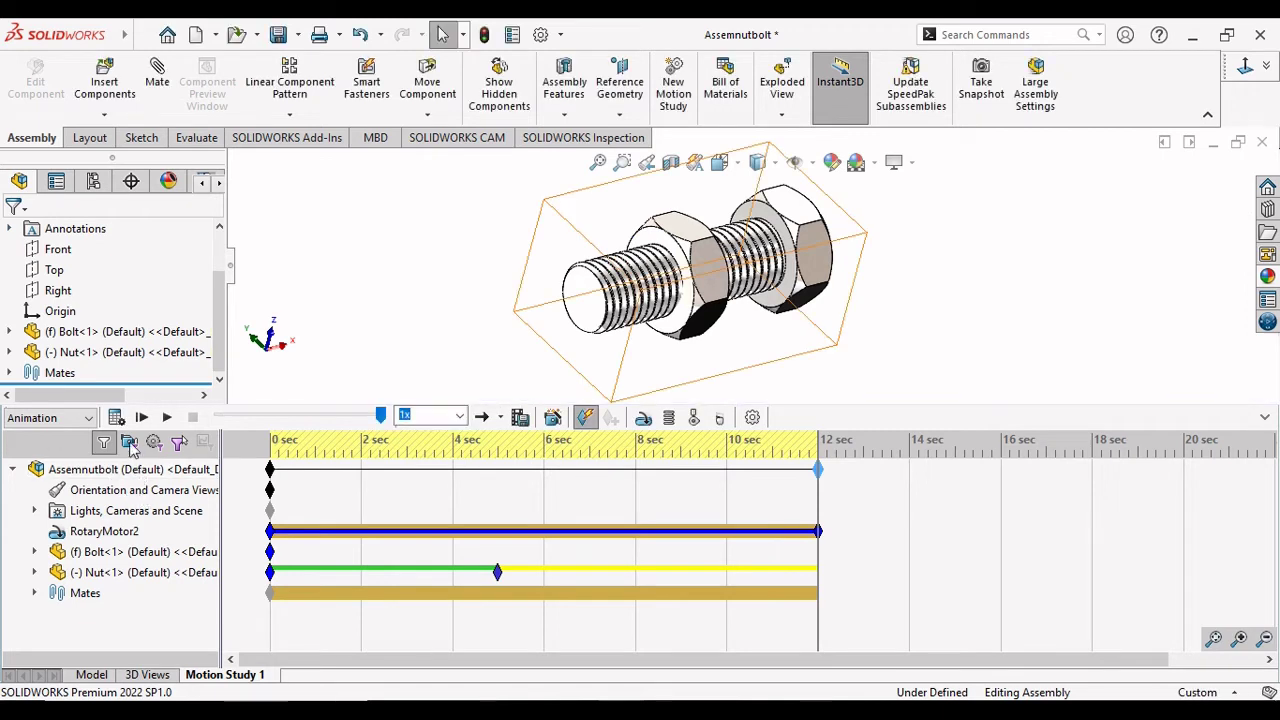
pyautogui.click(117, 418)
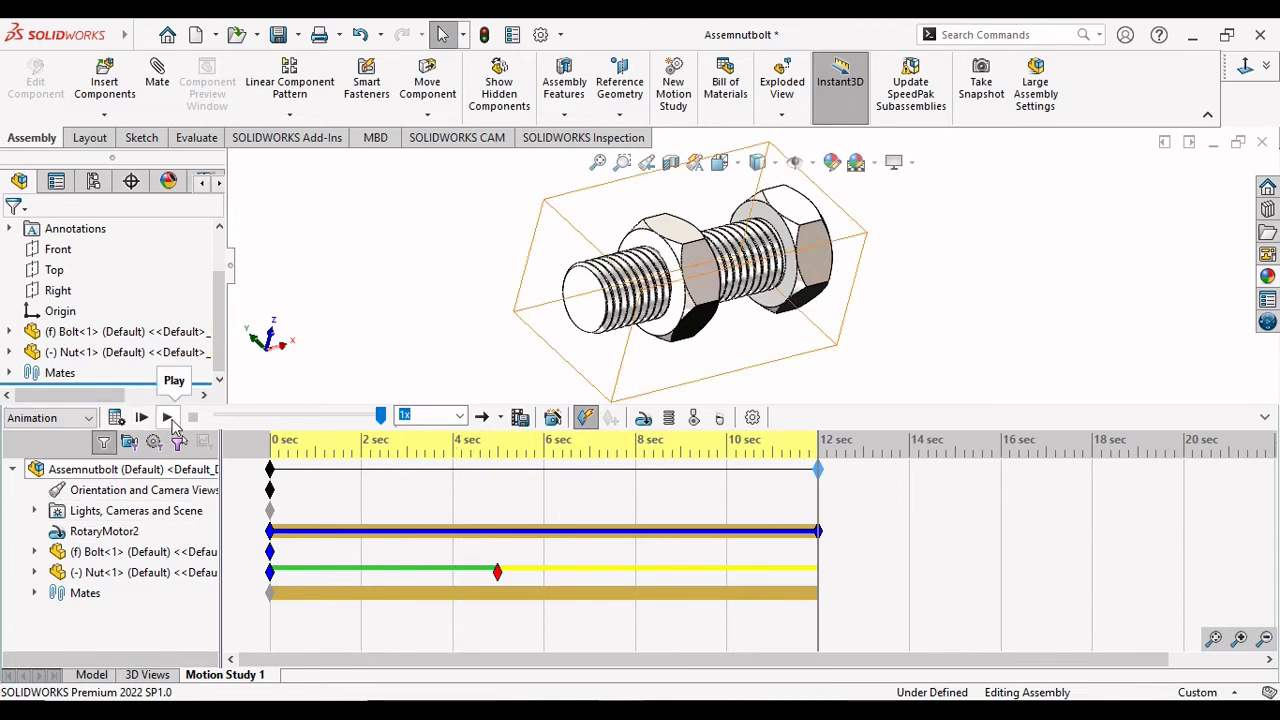
pyautogui.click(168, 418)
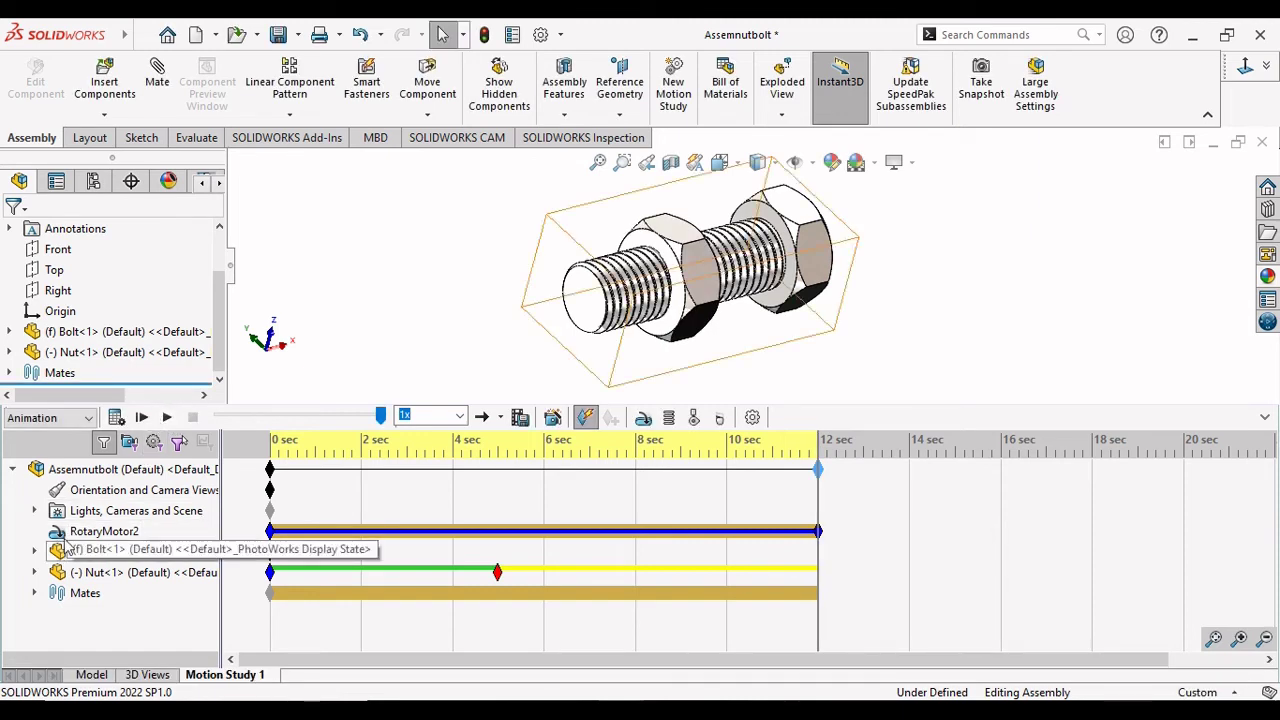
# Edit RotaryMotor2 and lower its speed from 50 to 30 RPM.
pyautogui.rightClick(100, 531)
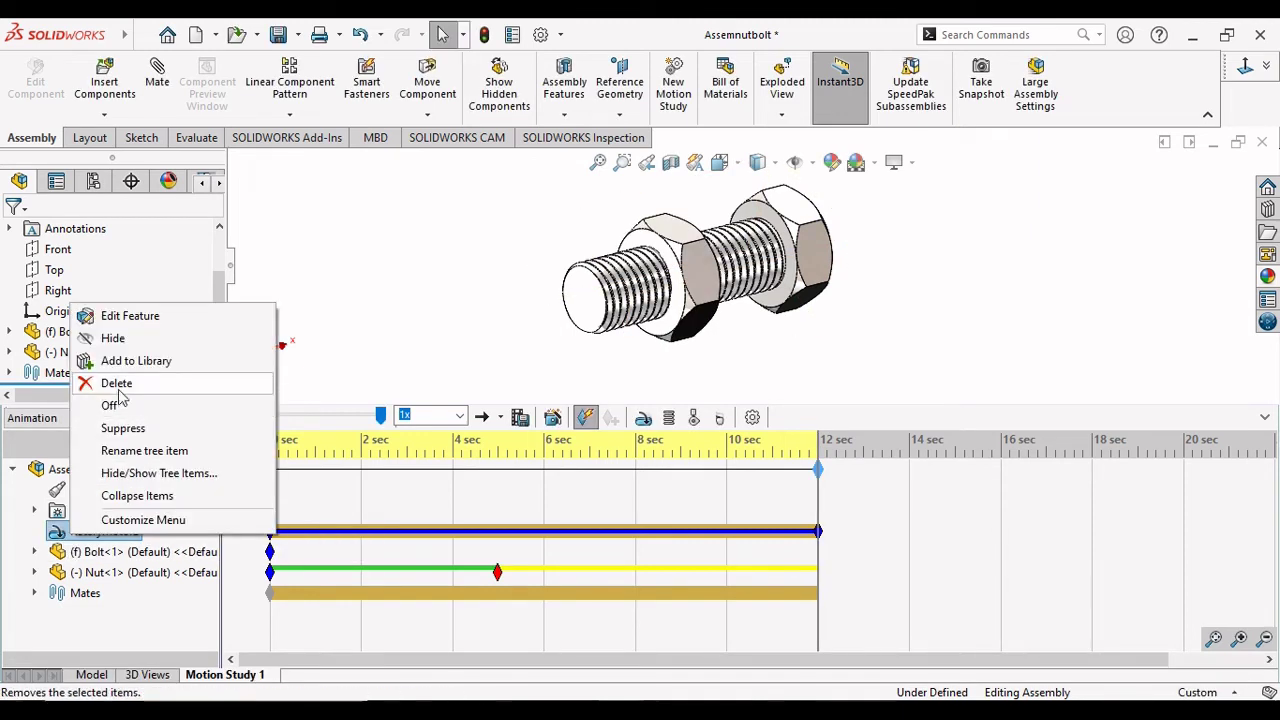
pyautogui.click(112, 315)
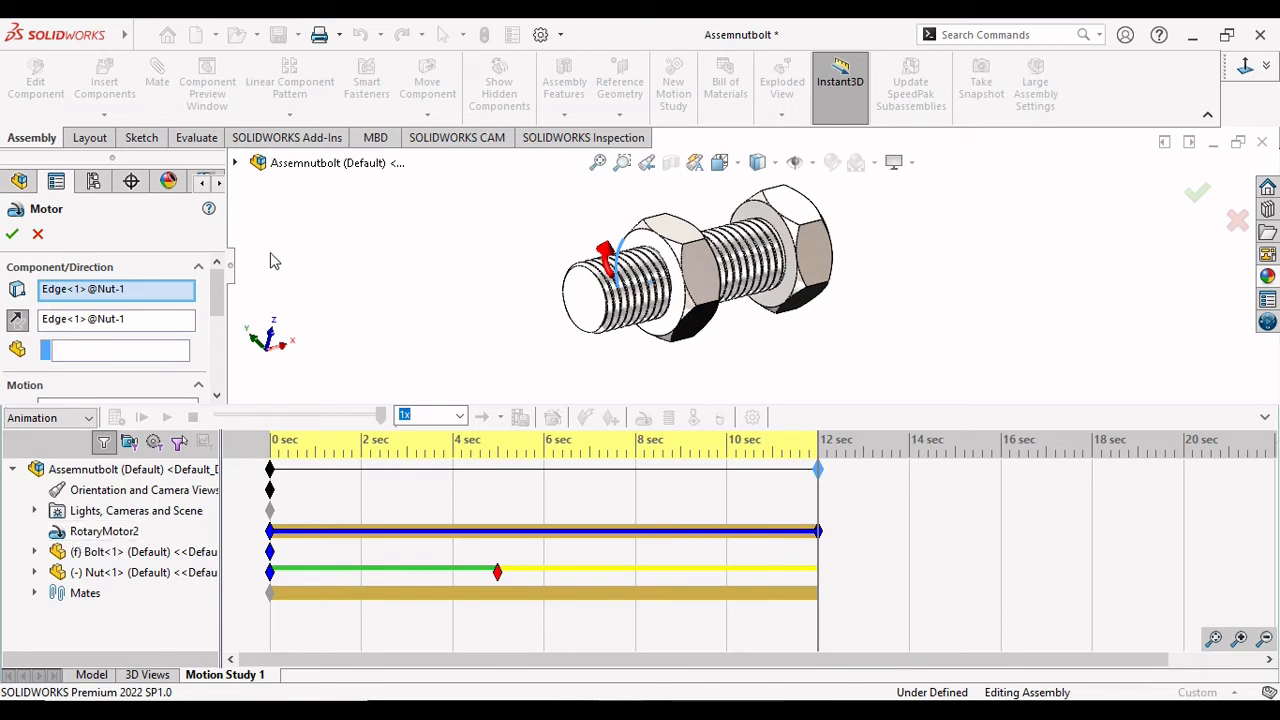
pyautogui.moveTo(218, 308); pyautogui.dragTo(218, 358)
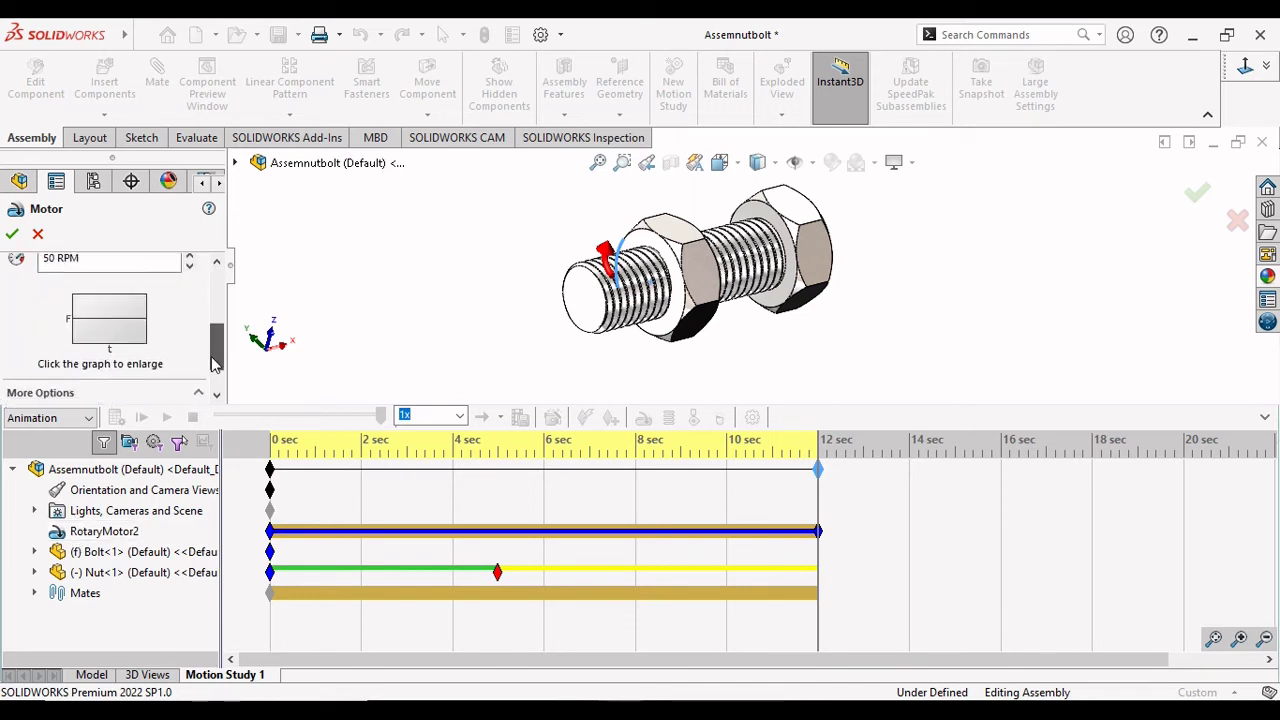
pyautogui.doubleClick(52, 260)
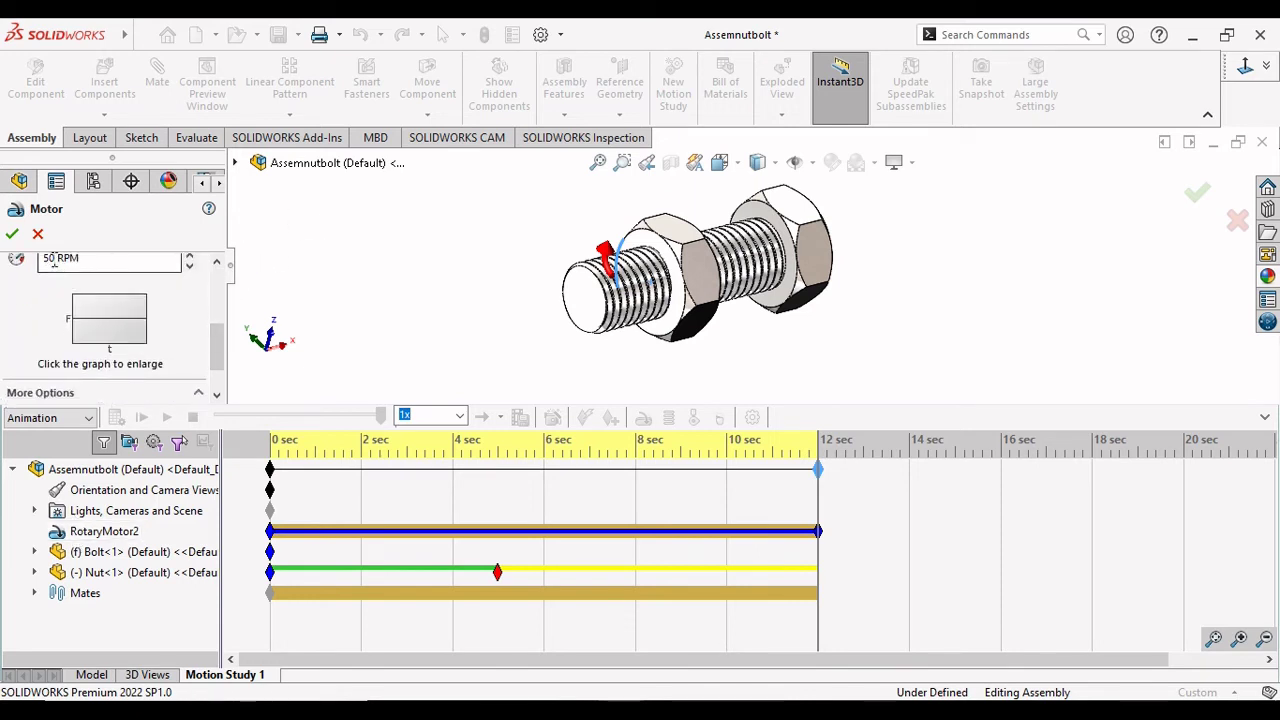
pyautogui.write('30')
pyautogui.click(6, 233)
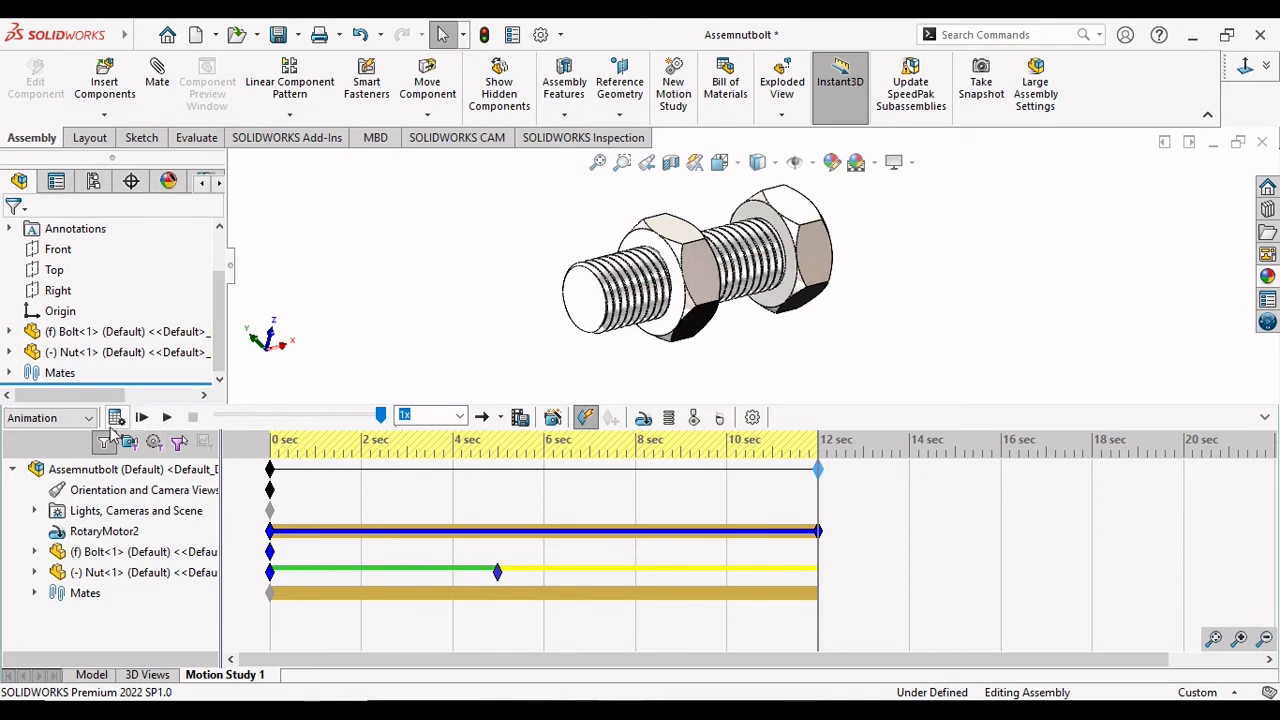
# Recalculate with the 30 RPM motor, extend the study end to 16 seconds, and play it.
pyautogui.click(116, 417)
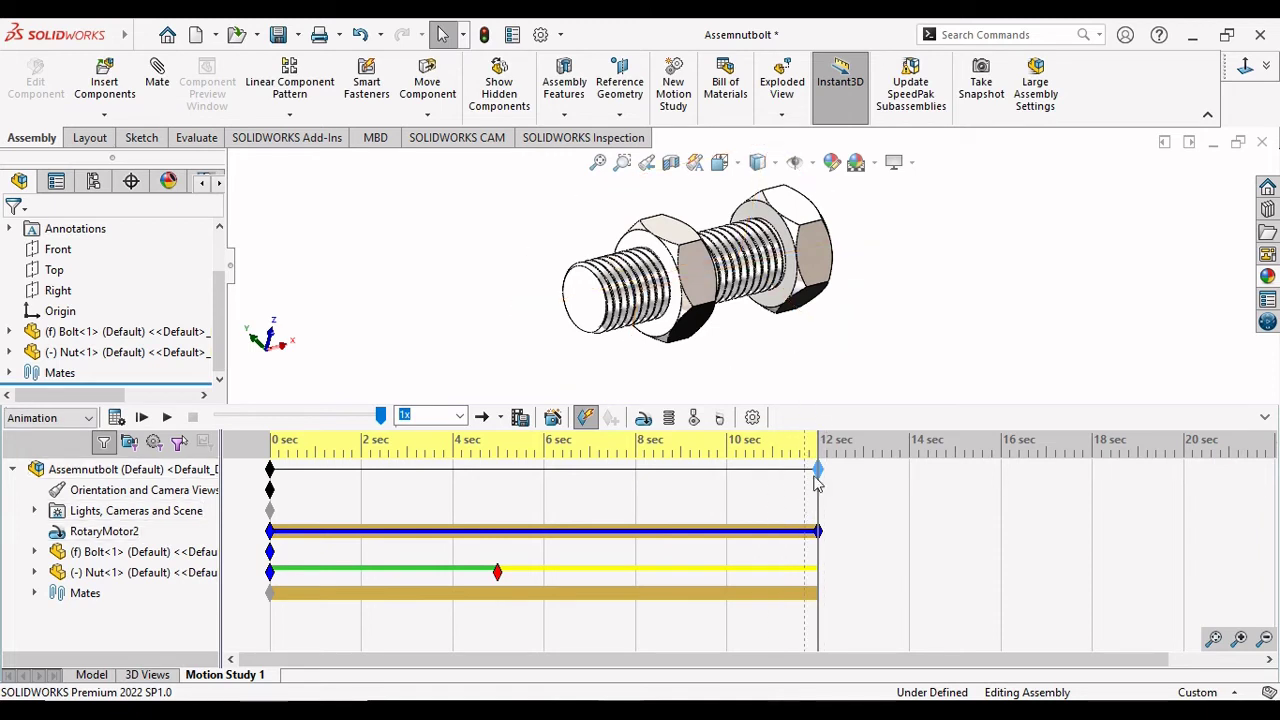
pyautogui.moveTo(819, 467); pyautogui.dragTo(1065, 488)
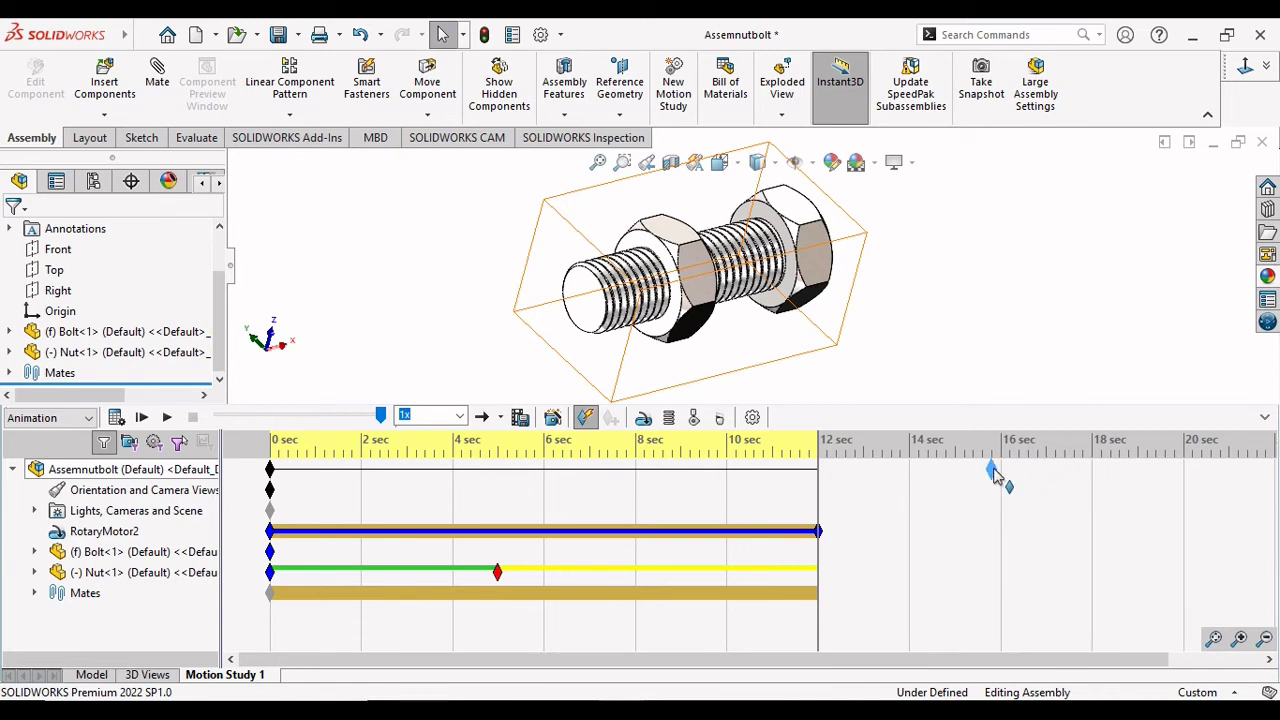
pyautogui.moveTo(1003, 478); pyautogui.dragTo(1001, 470)
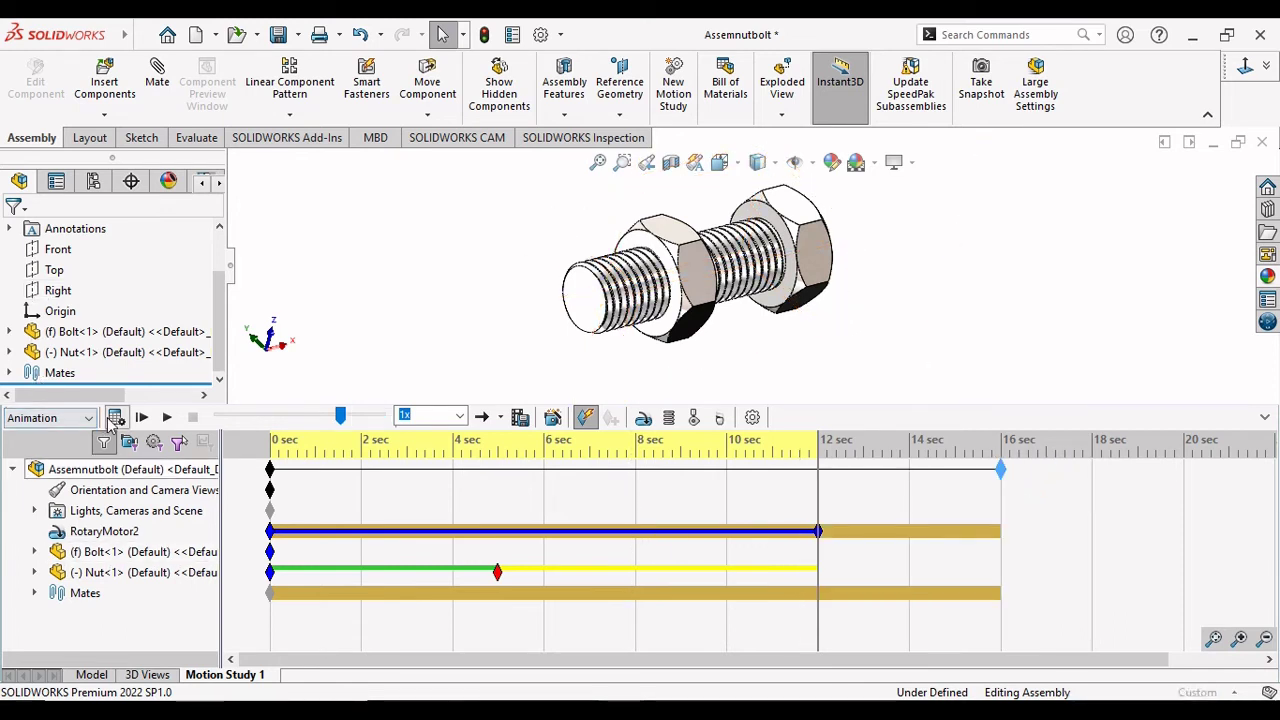
pyautogui.click(114, 419)
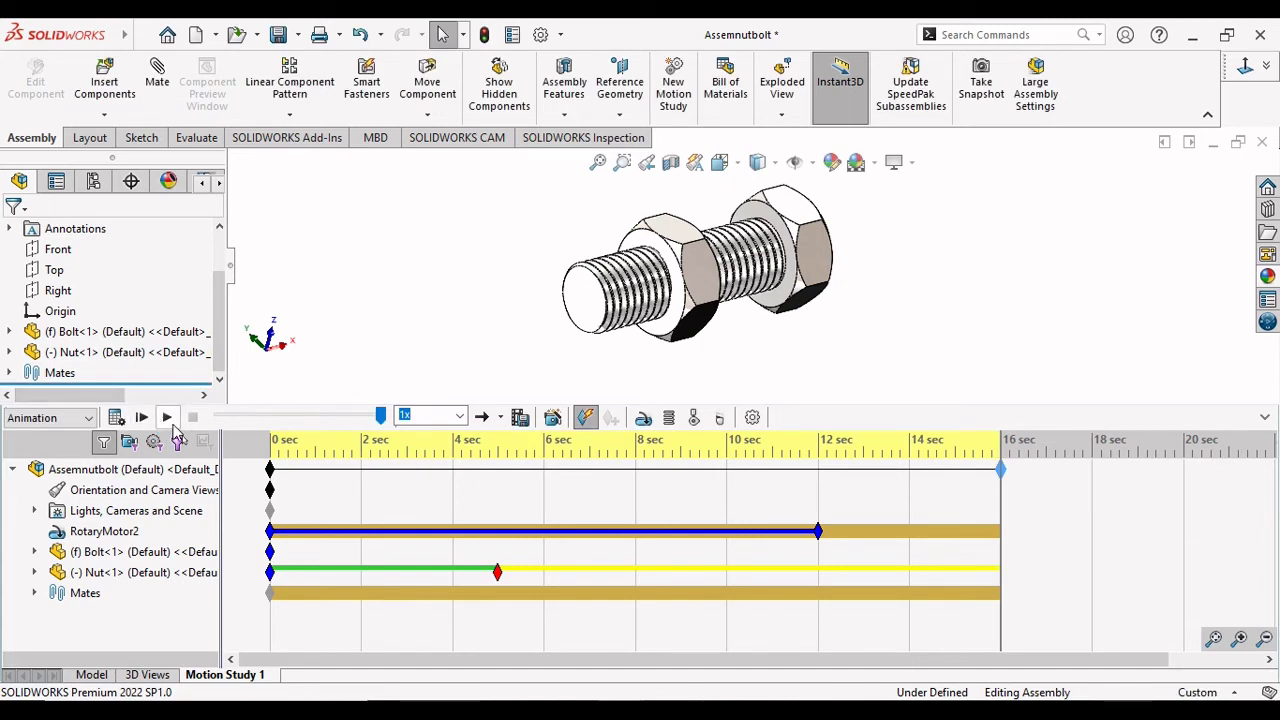
pyautogui.click(168, 418)
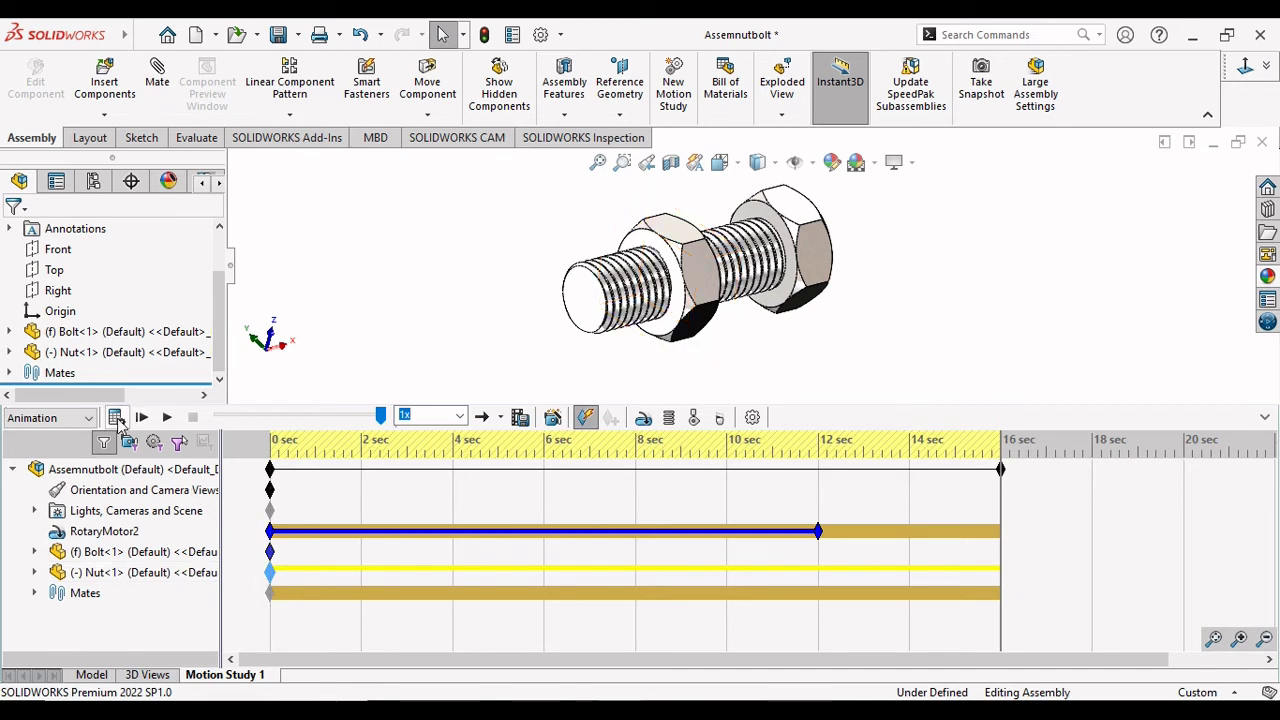
# Move RotaryMotor2's 12 s key to the study start, then recalculate and replay the motion.
pyautogui.click(116, 418)
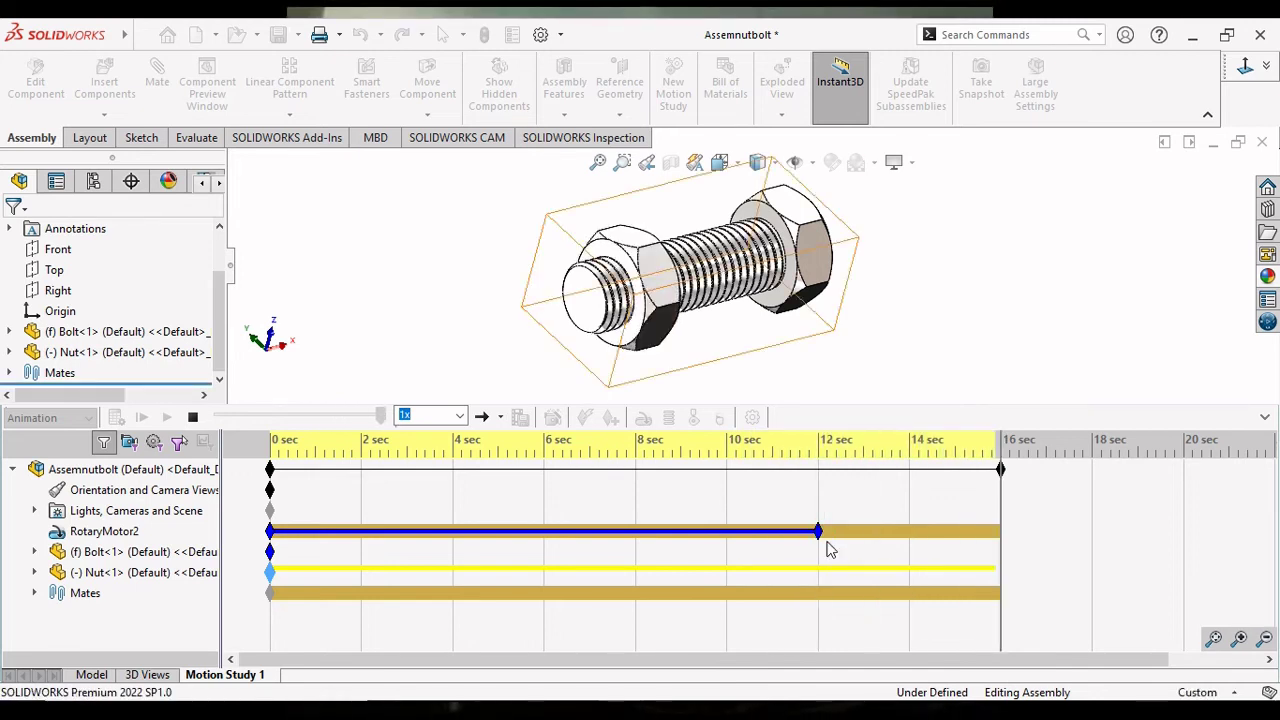
pyautogui.click(820, 533)
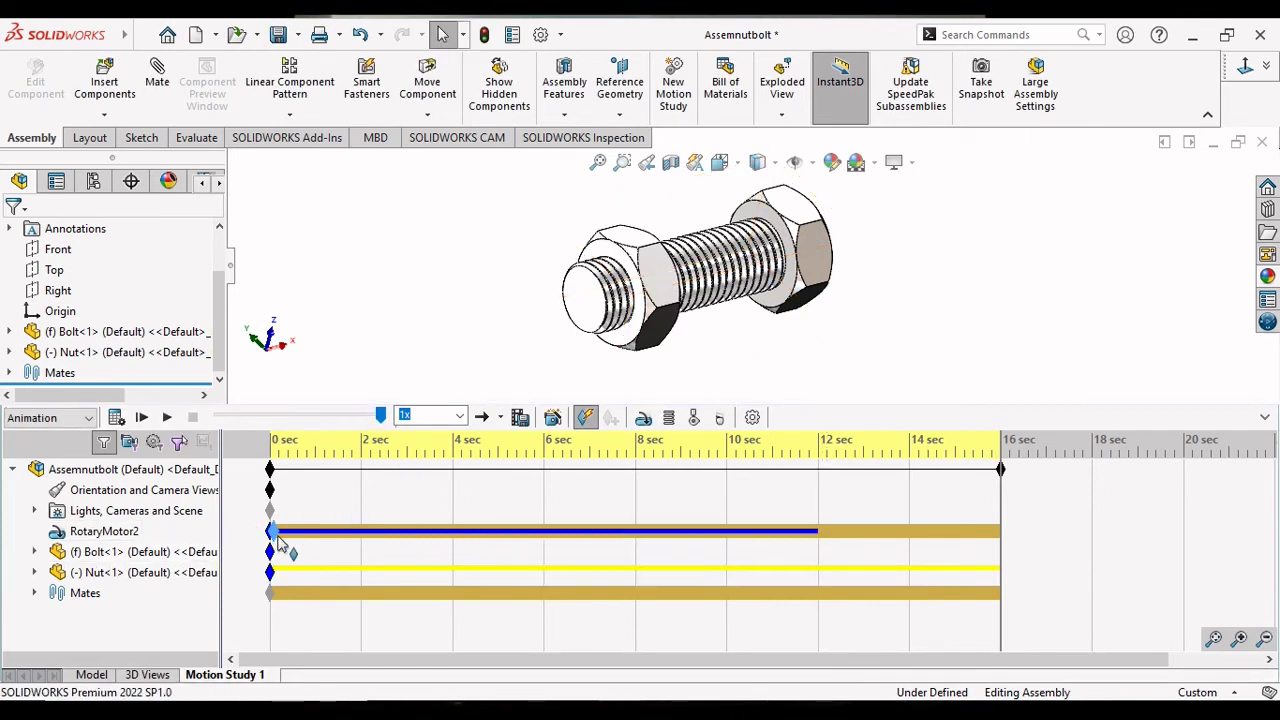
pyautogui.moveTo(250, 527); pyautogui.dragTo(271, 530)
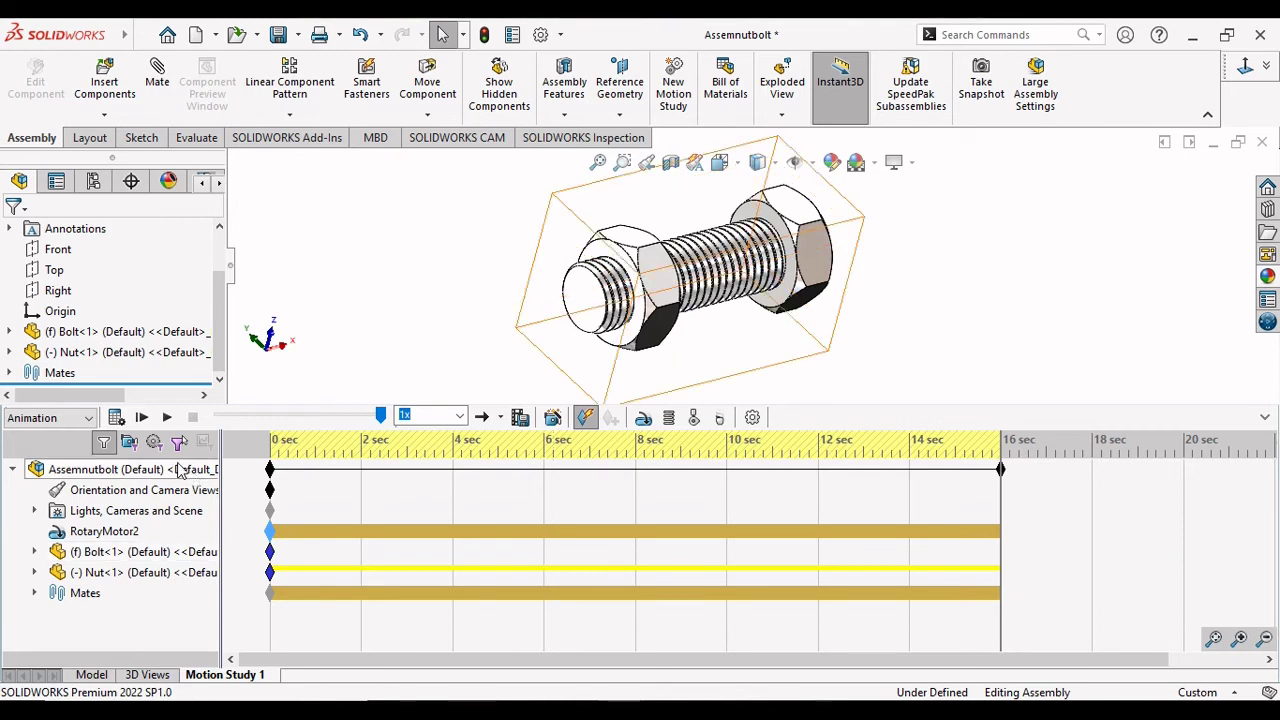
pyautogui.click(117, 418)
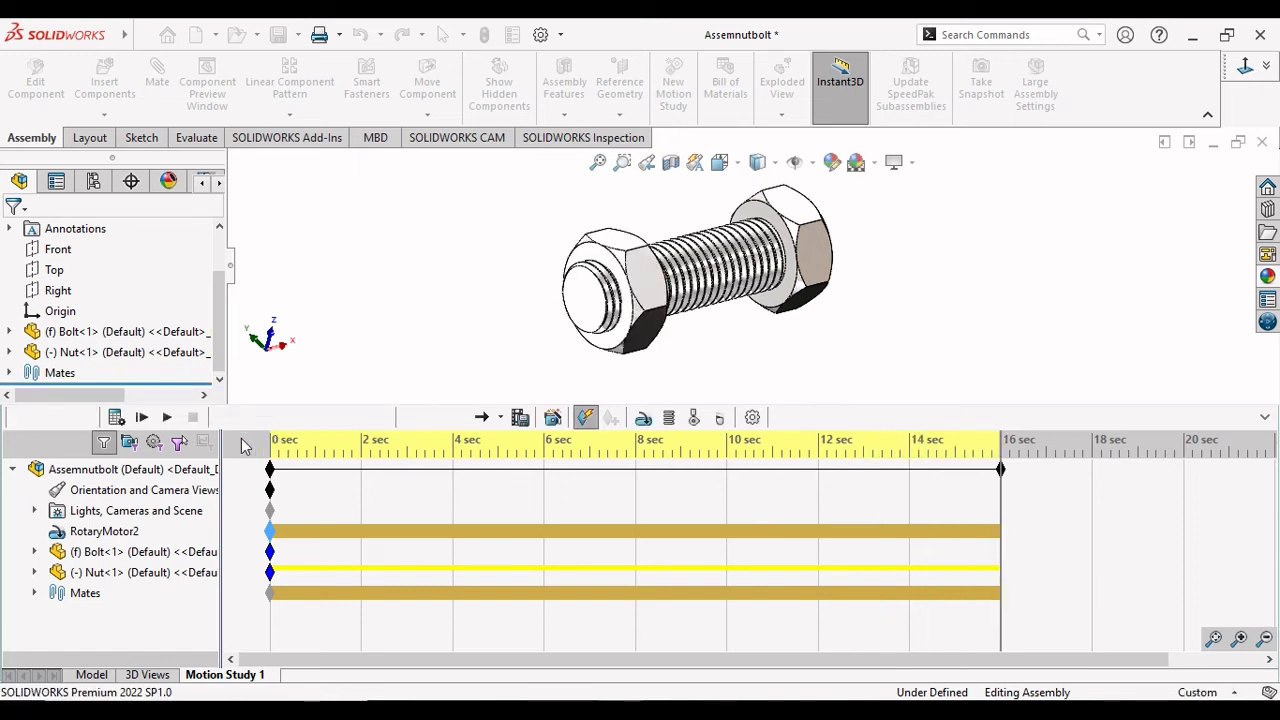
pyautogui.click(166, 418)
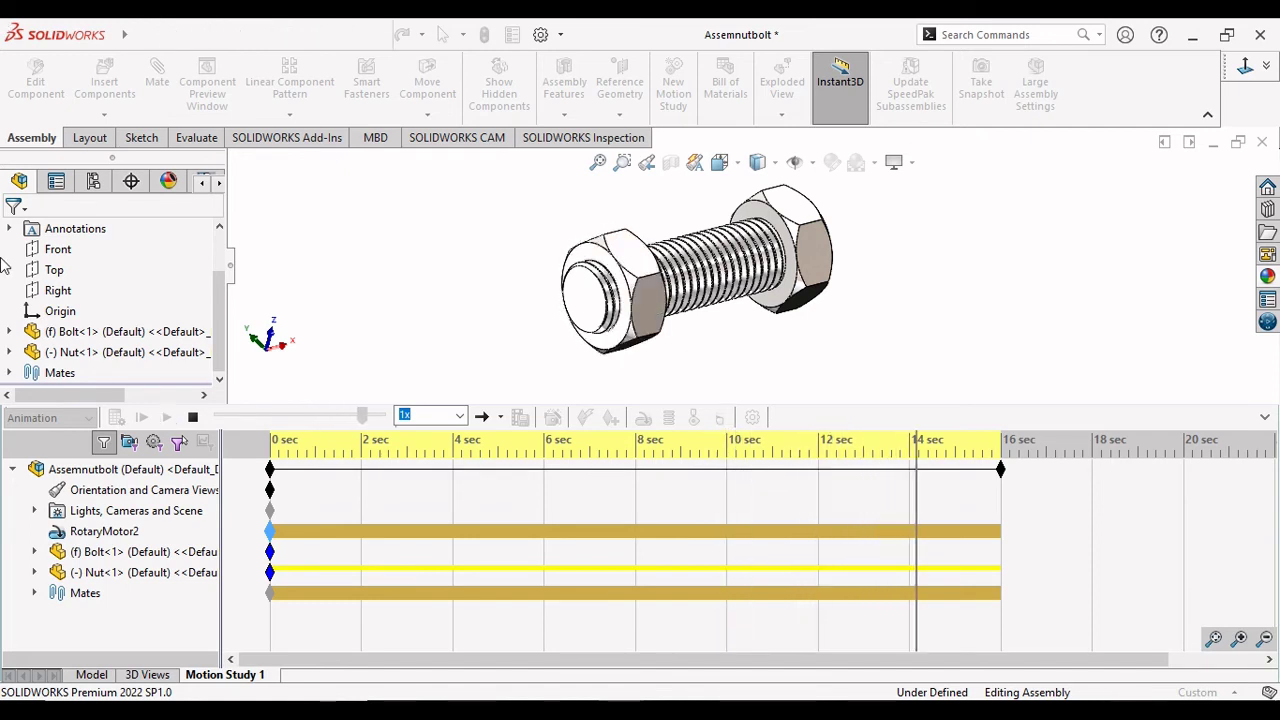
# Edit RotaryMotor2 so it turns at 100 RPM instead of 30.
pyautogui.rightClick(77, 533)
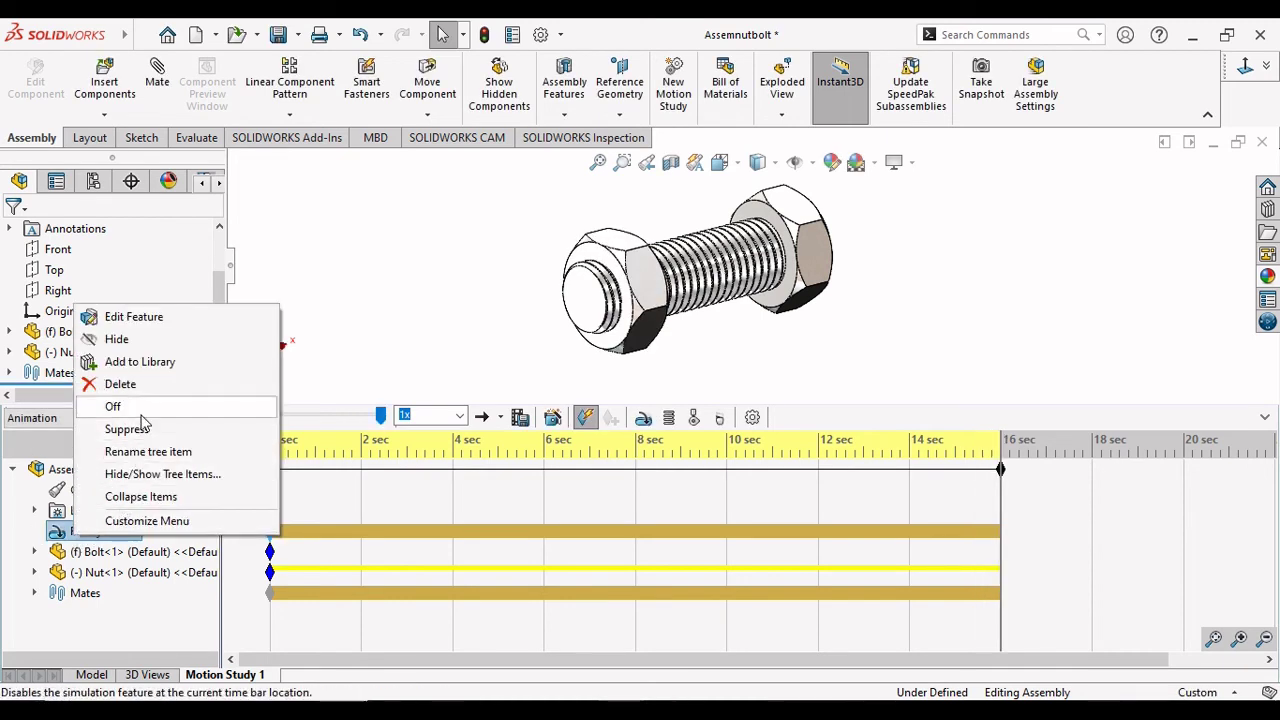
pyautogui.click(170, 332)
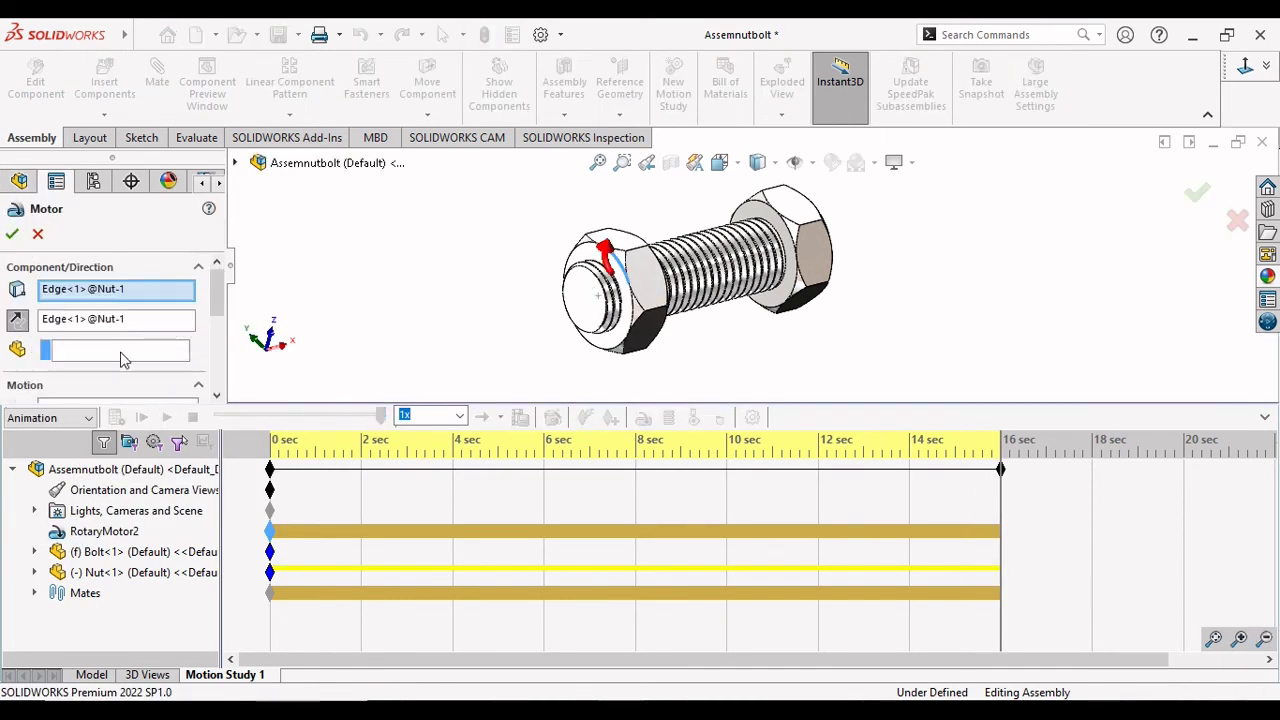
pyautogui.moveTo(218, 300); pyautogui.dragTo(218, 365)
pyautogui.scroll(1, 145, 352)
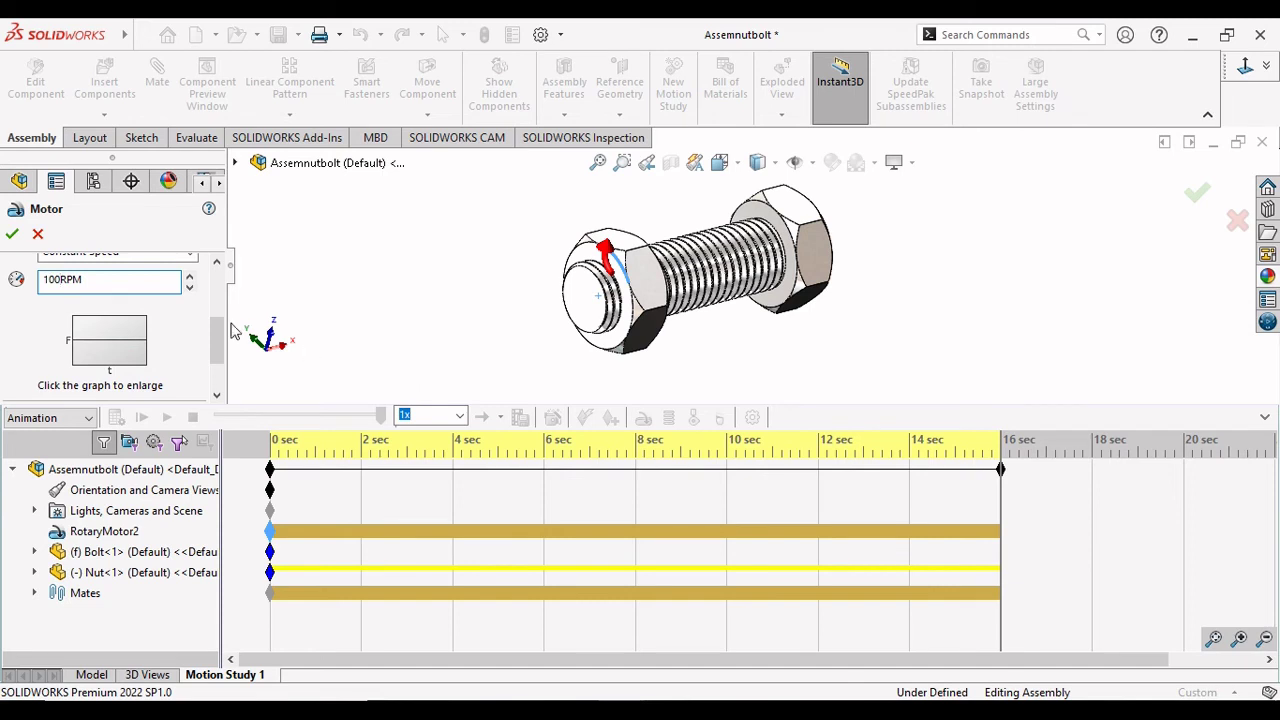
pyautogui.click(13, 234)
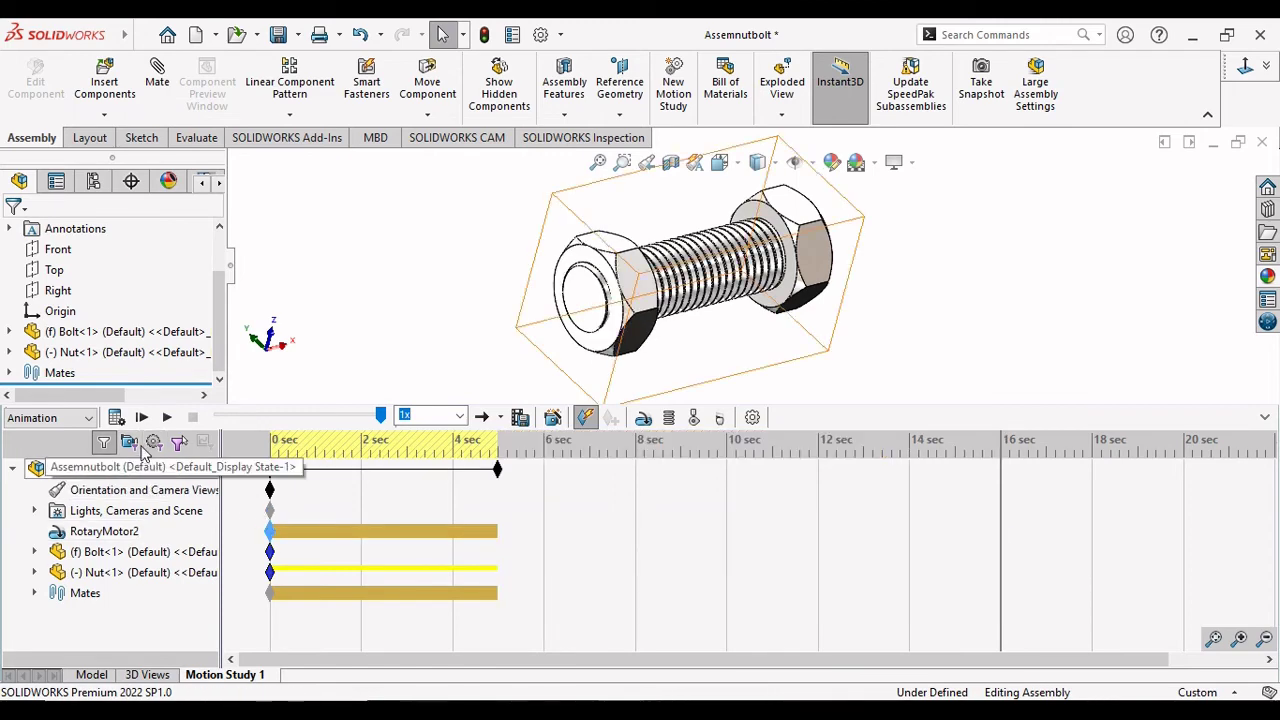
# Extend the study's end time to 18 seconds, recalculate, and play it with the 100 RPM motor.
pyautogui.click(116, 417)
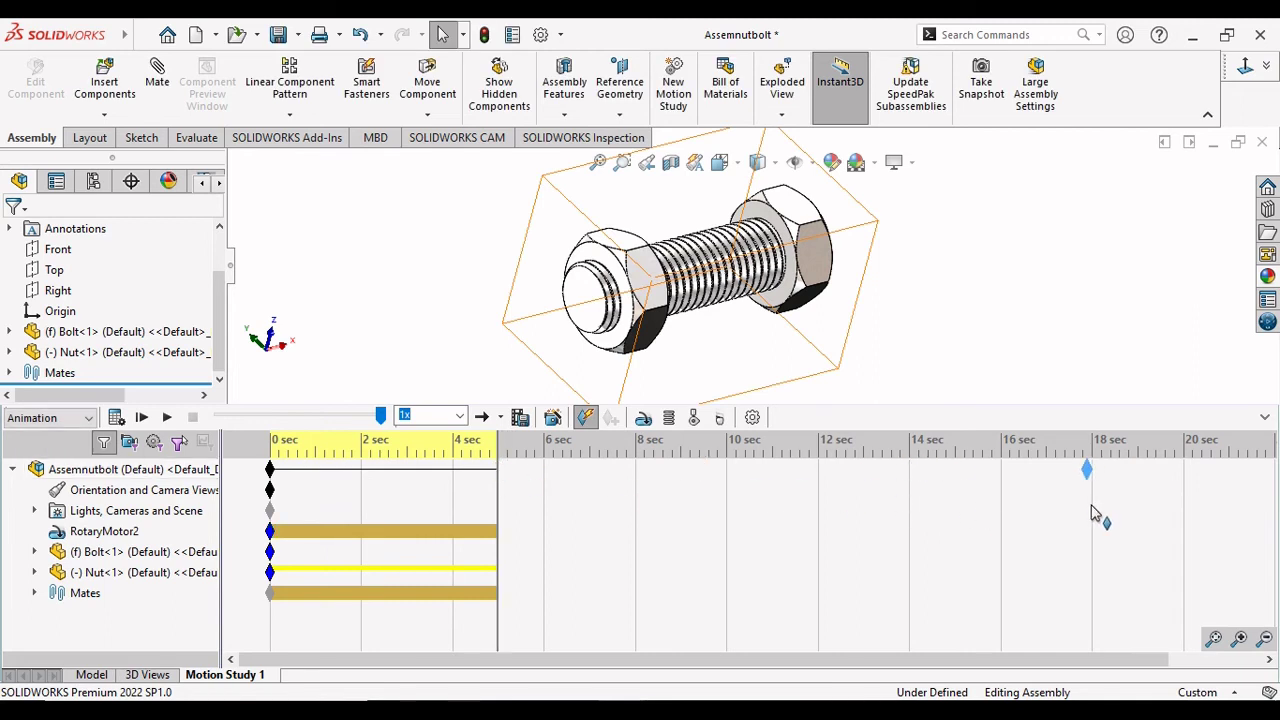
pyautogui.moveTo(1097, 513); pyautogui.dragTo(1094, 520)
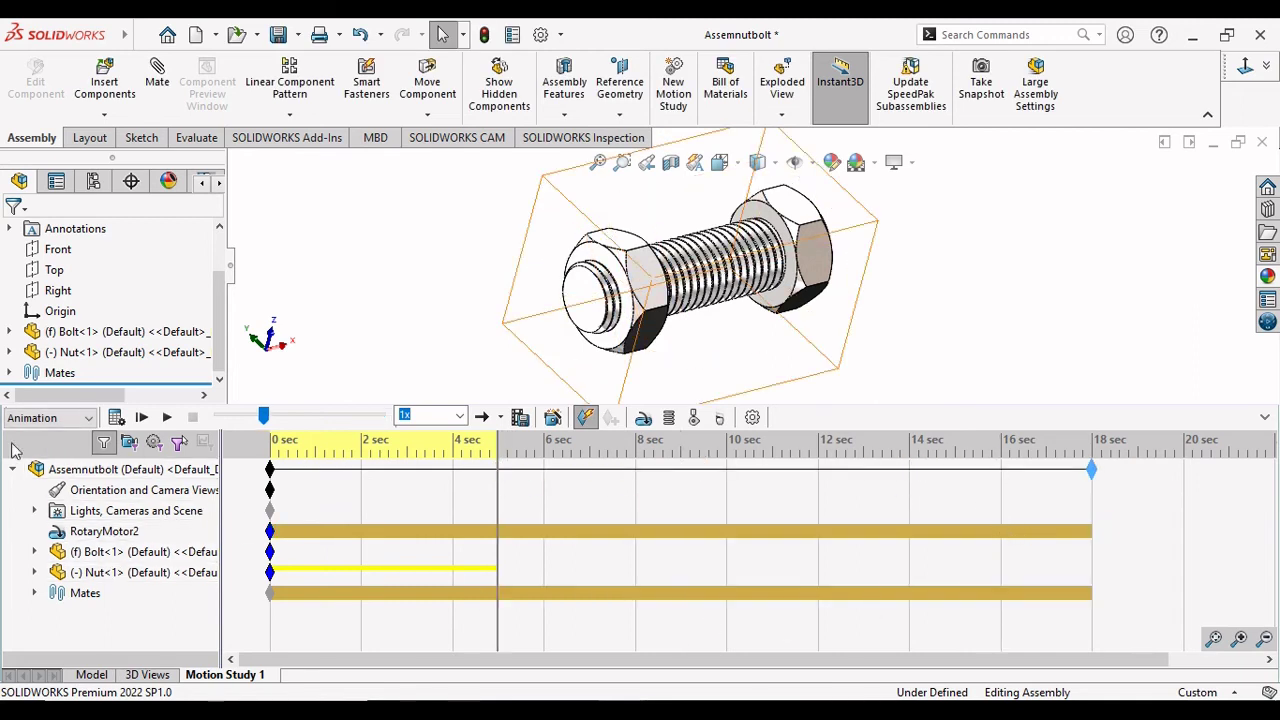
pyautogui.click(116, 418)
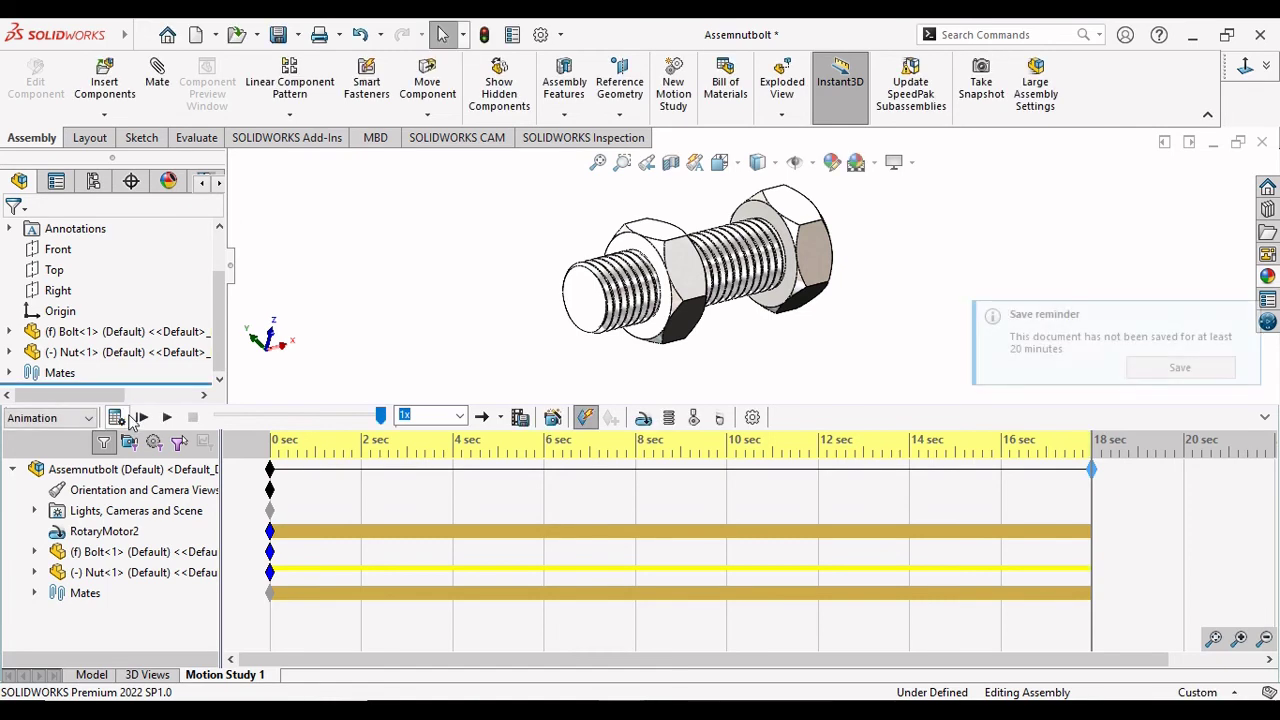
pyautogui.click(170, 418)
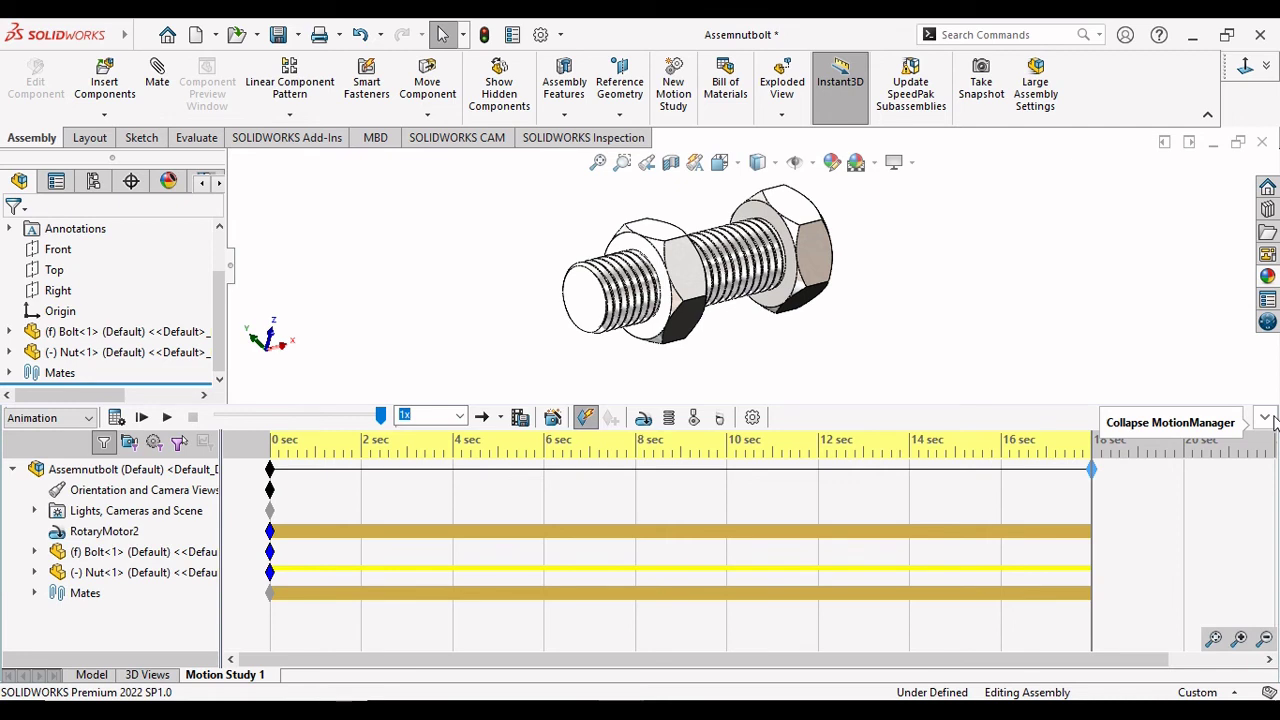
# Collapse the MotionManager and play the animation at 0.5x playback speed.
pyautogui.click(1268, 420)
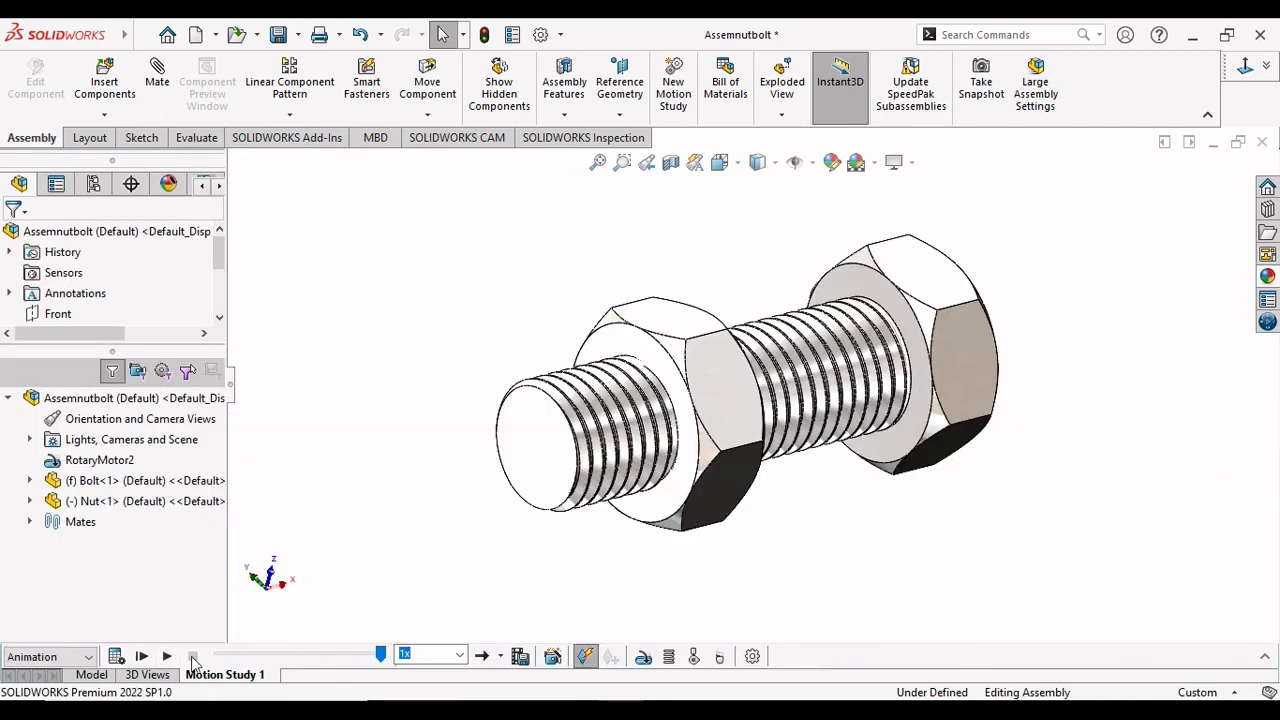
pyautogui.click(169, 657)
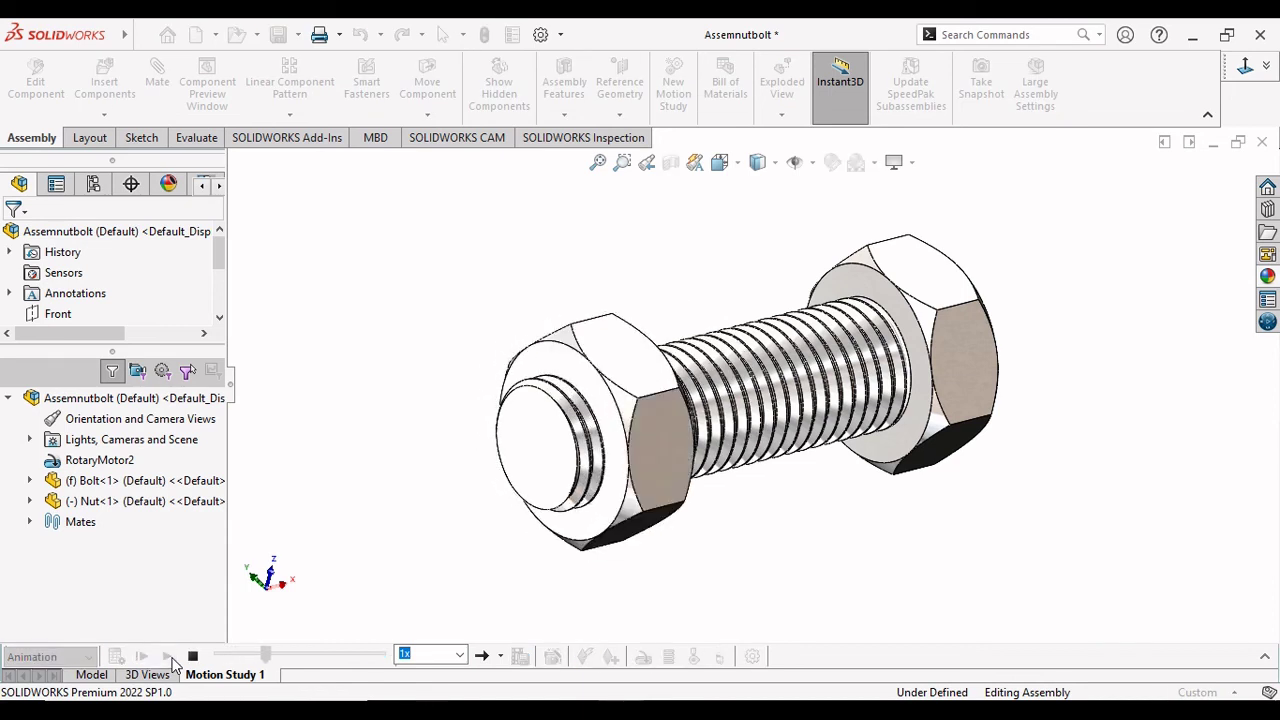
pyautogui.click(460, 655)
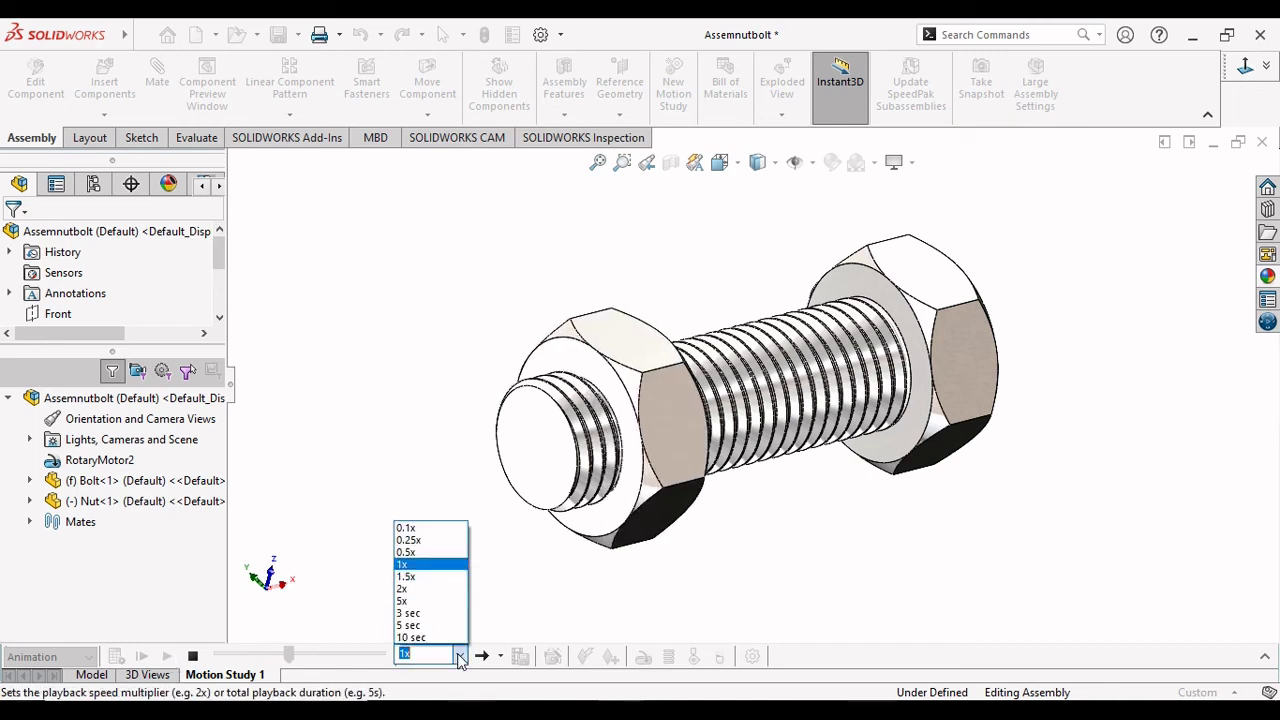
pyautogui.click(416, 556)
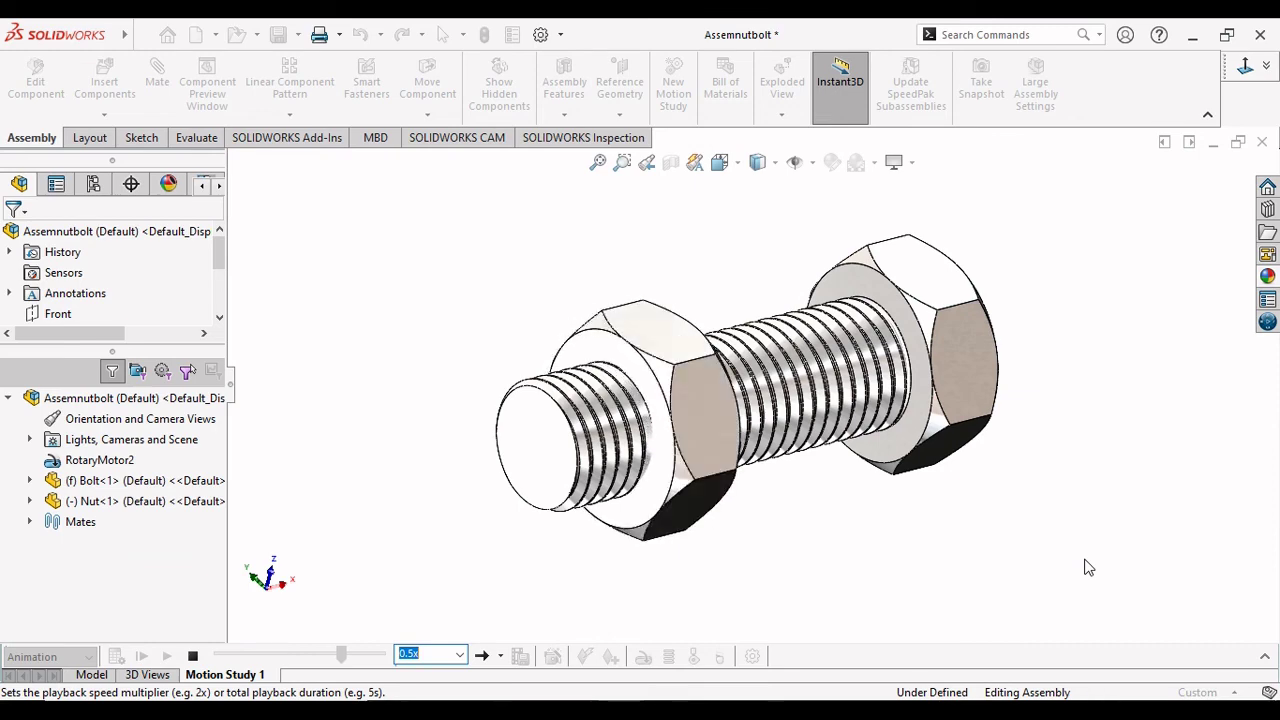
pyautogui.keyDown('ctrl'); pyautogui.moveTo(1063, 551); pyautogui.dragTo(1063, 543, button='middle'); pyautogui.keyUp('ctrl')
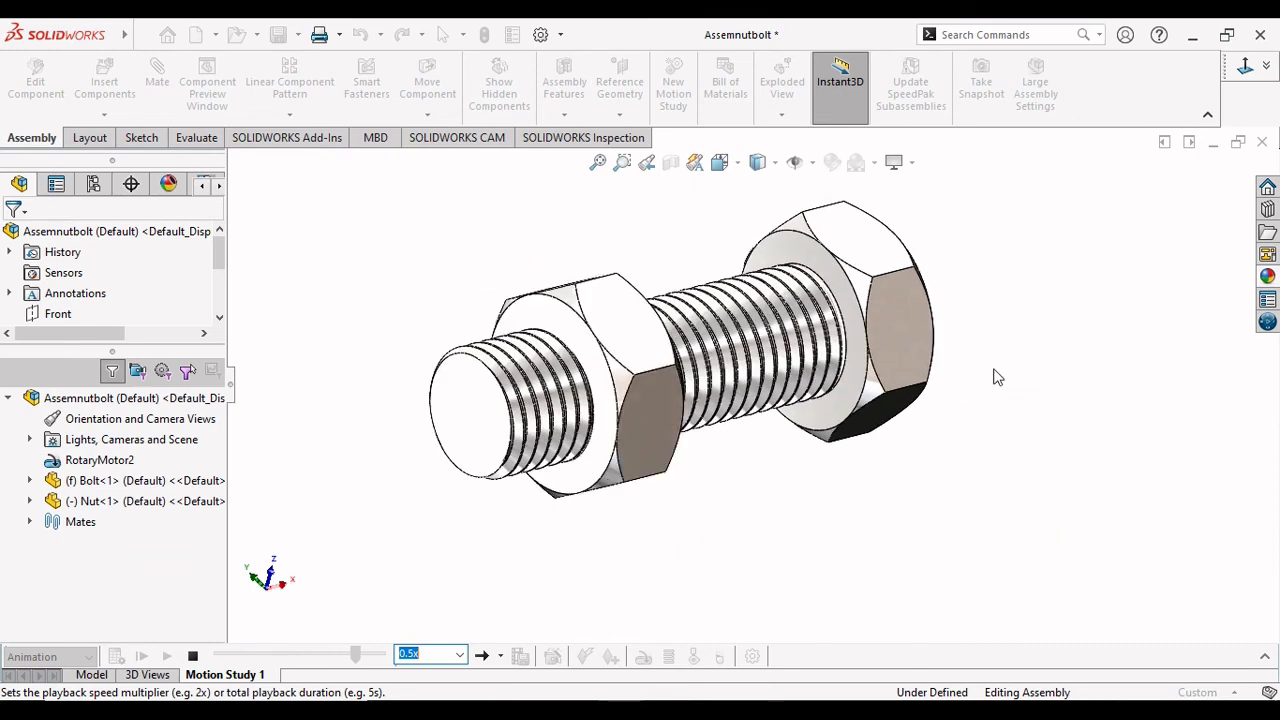
pyautogui.moveTo(996, 376); pyautogui.dragTo(1000, 420, button='middle')
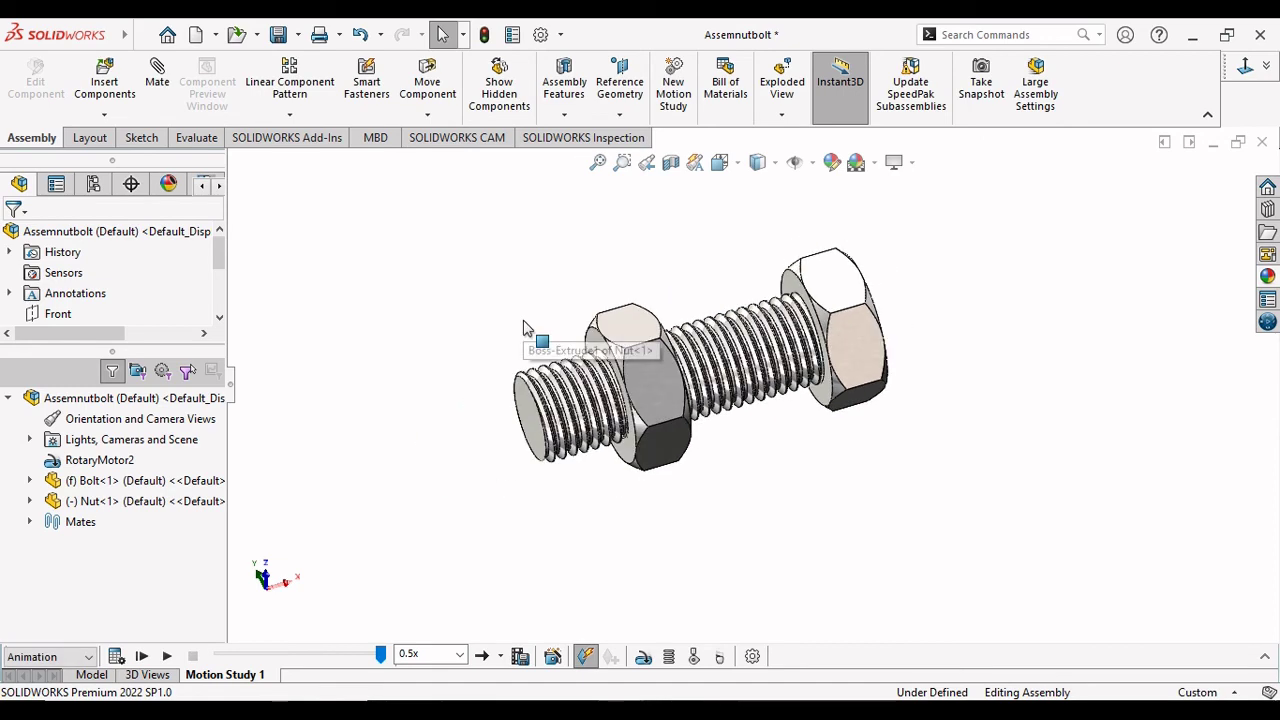
# Replay the 0.5x animation while orbiting and zooming in on the nut turning on the bolt.
pyautogui.scroll(-2, 527, 328)
pyautogui.scroll(-1, 970, 525)
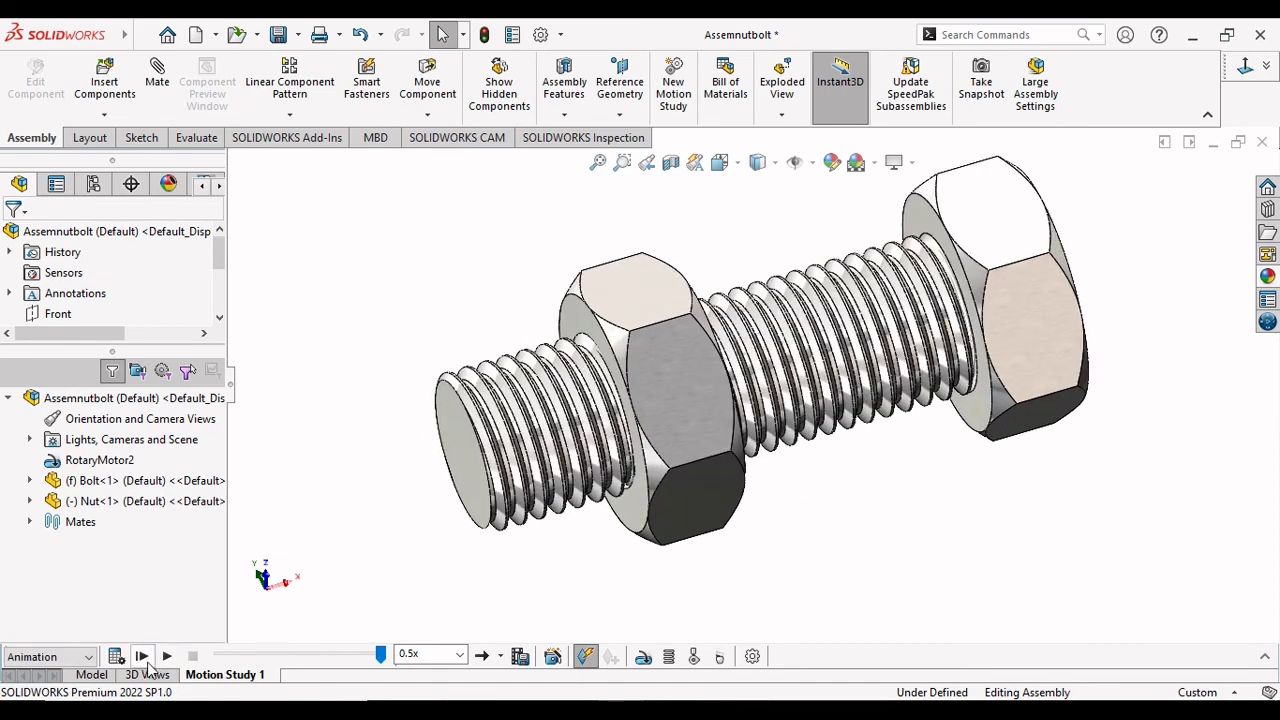
pyautogui.click(167, 657)
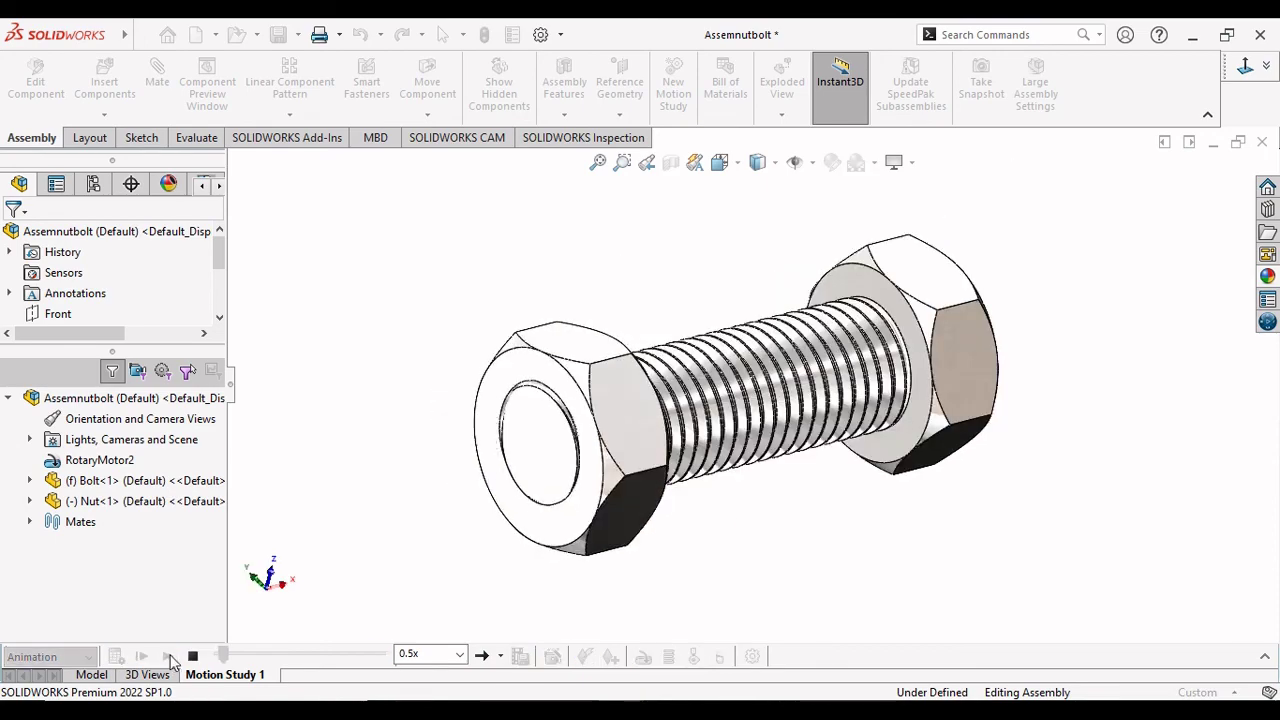
pyautogui.moveTo(727, 596); pyautogui.dragTo(937, 530, button='middle')
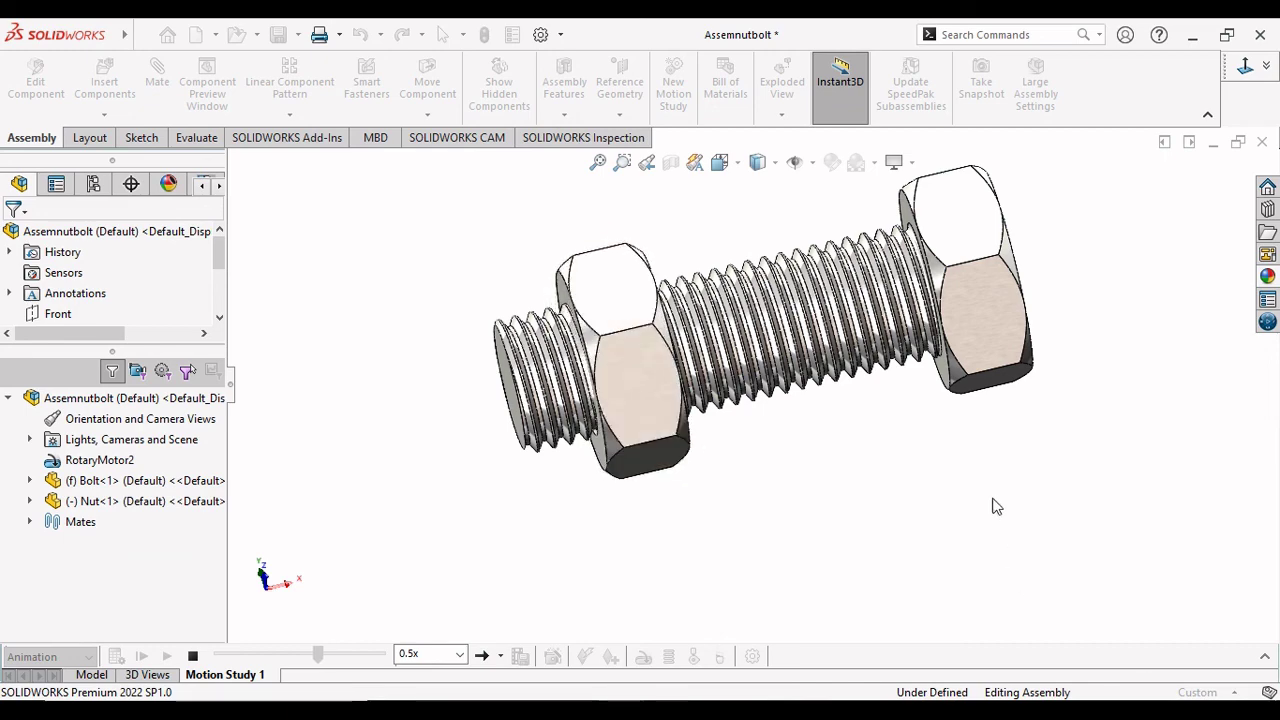
pyautogui.scroll(-2, 1024, 193)
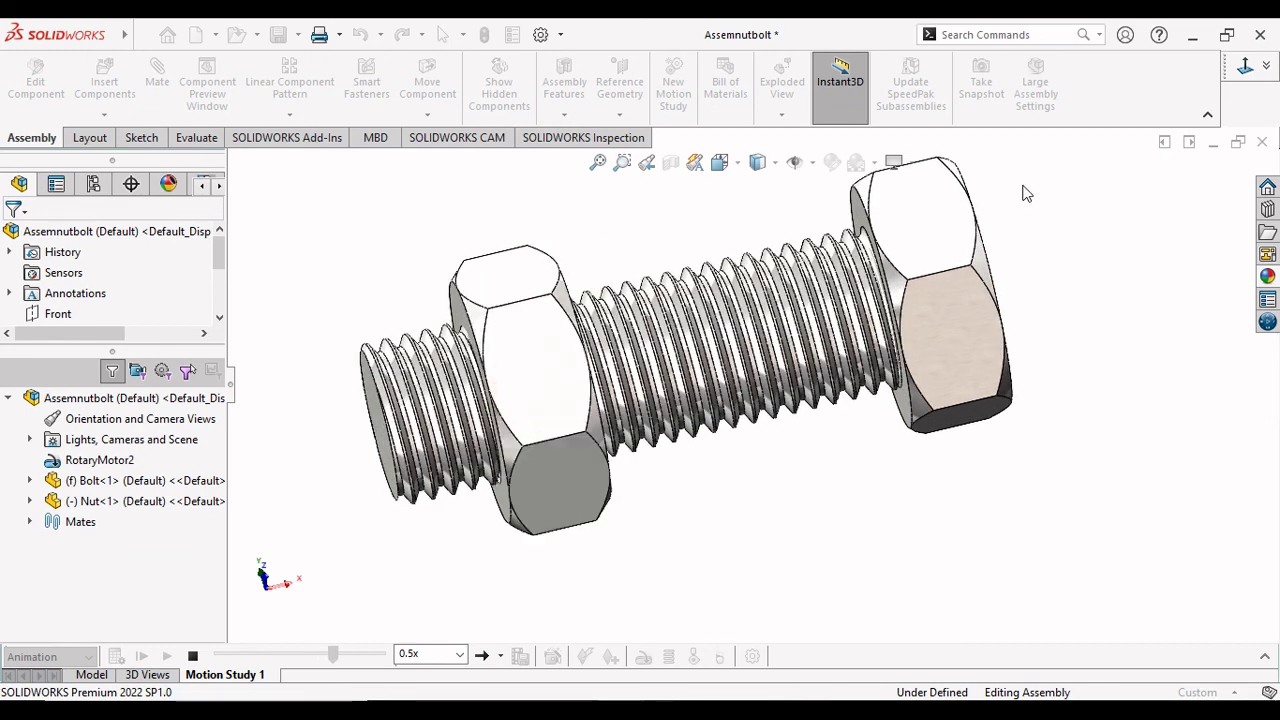
pyautogui.scroll(2, 1022, 192)
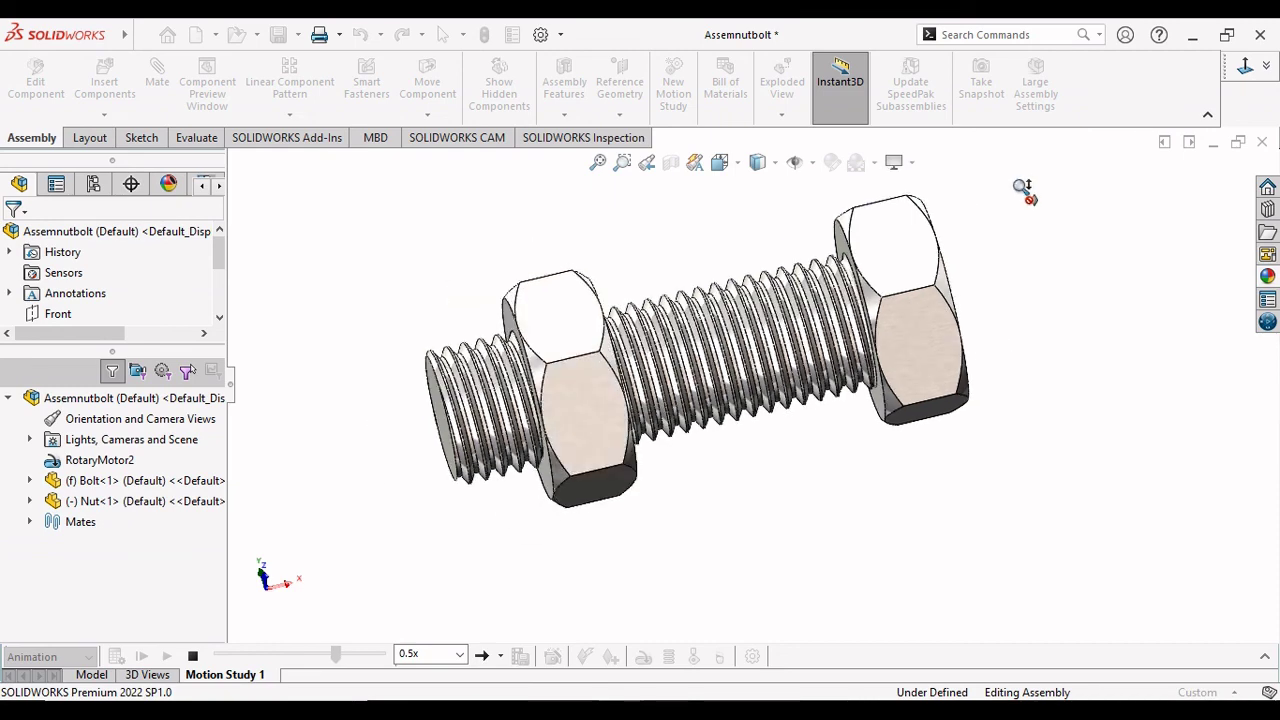
pyautogui.scroll(-2, 955, 207)
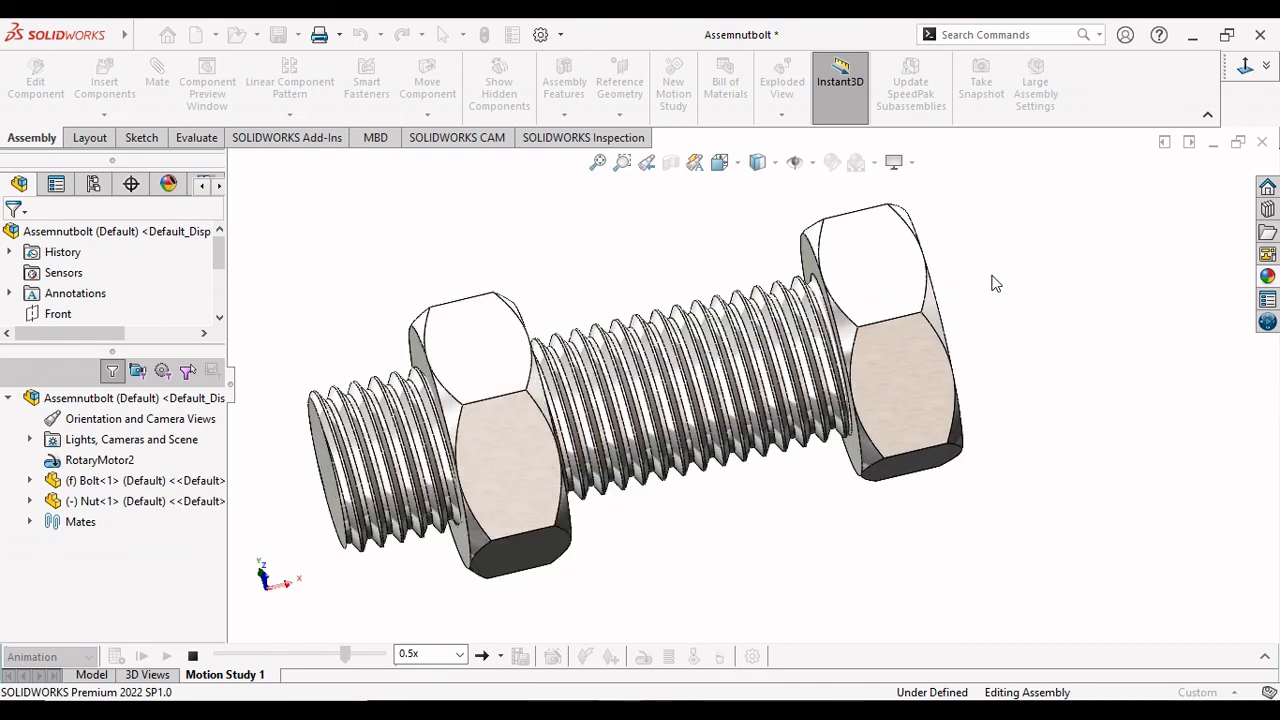